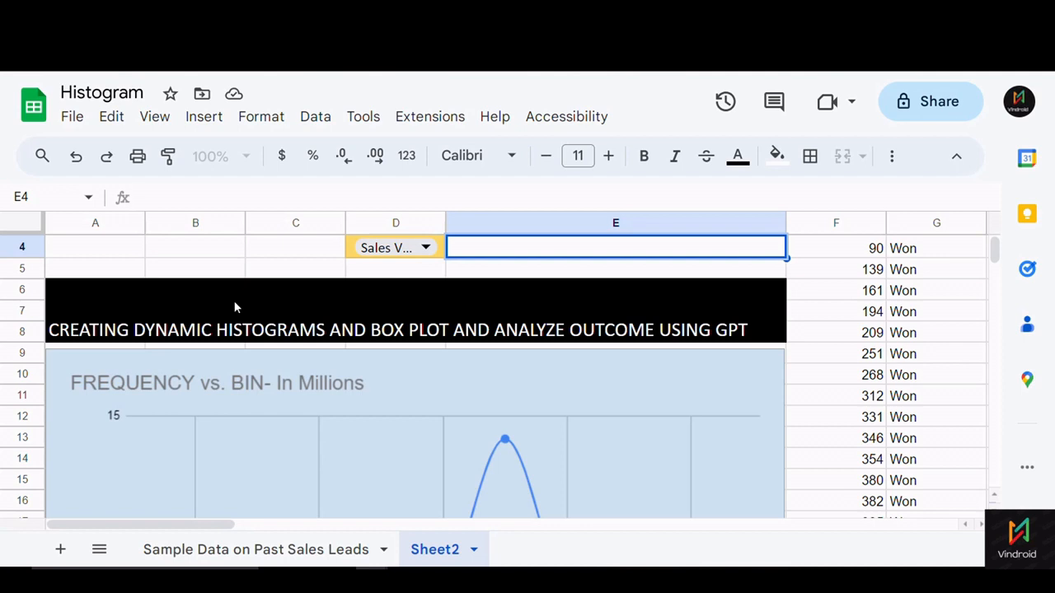
- Look over the frequency chart on Sheet2 and view the header columns of the Sample Data on Past Sales Leads sheet
{"action": "scroll", "coordinate": [312, 477], "scroll_direction": "down", "scroll_amount": 3}
{"action": "scroll", "coordinate": [314, 478], "scroll_direction": "up", "scroll_amount": 2}
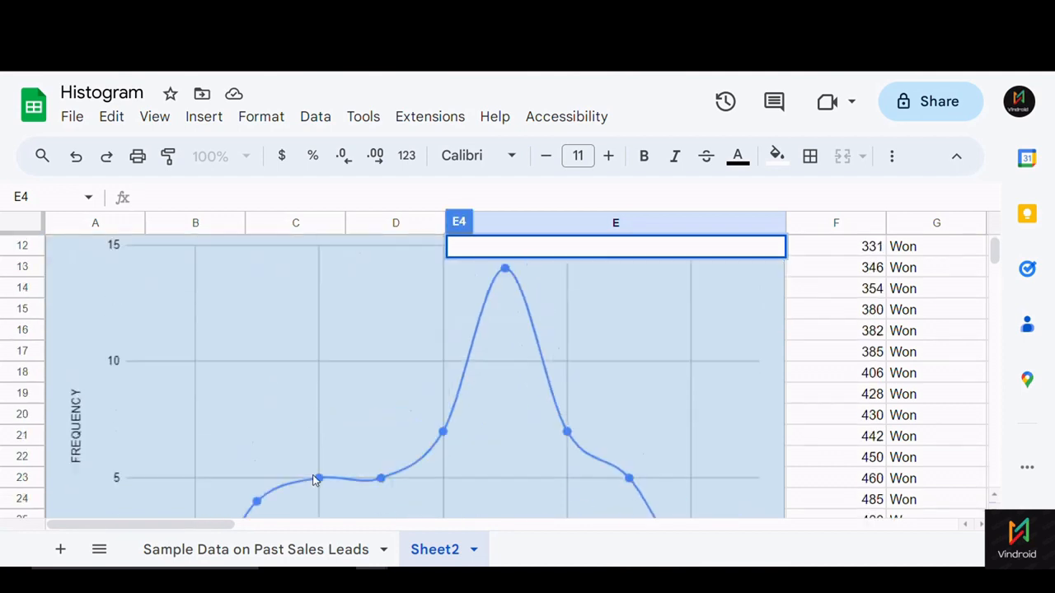
{"action": "scroll", "coordinate": [313, 475], "scroll_direction": "up", "scroll_amount": 2}
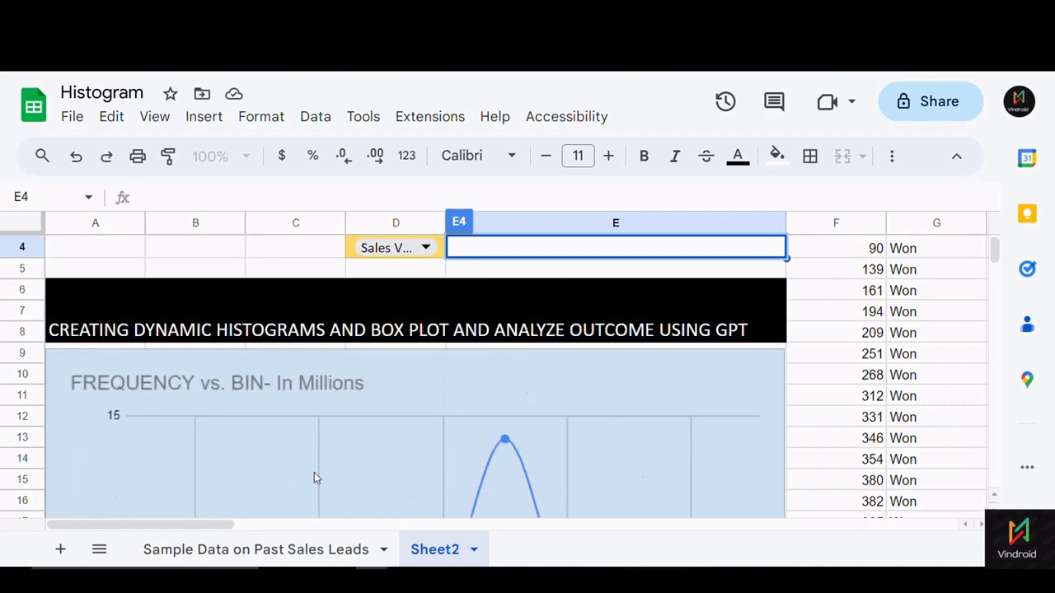
{"action": "left_click", "coordinate": [308, 548]}
{"action": "scroll", "coordinate": [298, 435], "scroll_direction": "down", "scroll_amount": 1}
{"action": "scroll", "coordinate": [306, 445], "scroll_direction": "up", "scroll_amount": 1}
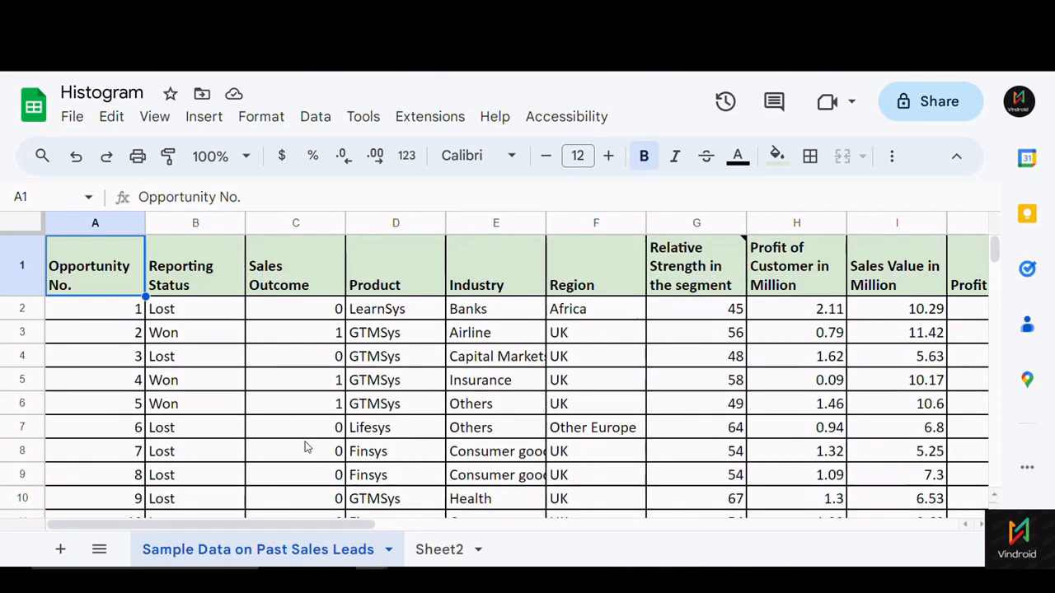
- Return to Sheet2 and examine the frequency versus bin chart together with the filter dropdowns above it
{"action": "left_click", "coordinate": [445, 551]}
{"action": "scroll", "coordinate": [315, 421], "scroll_direction": "down", "scroll_amount": 4}
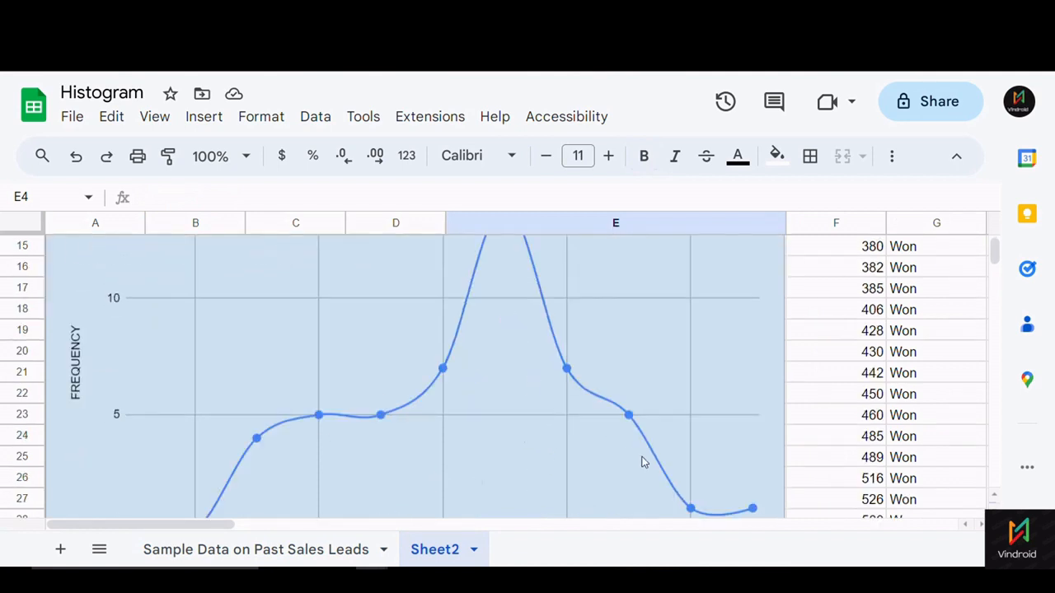
{"action": "scroll", "coordinate": [520, 382], "scroll_direction": "up", "scroll_amount": 1}
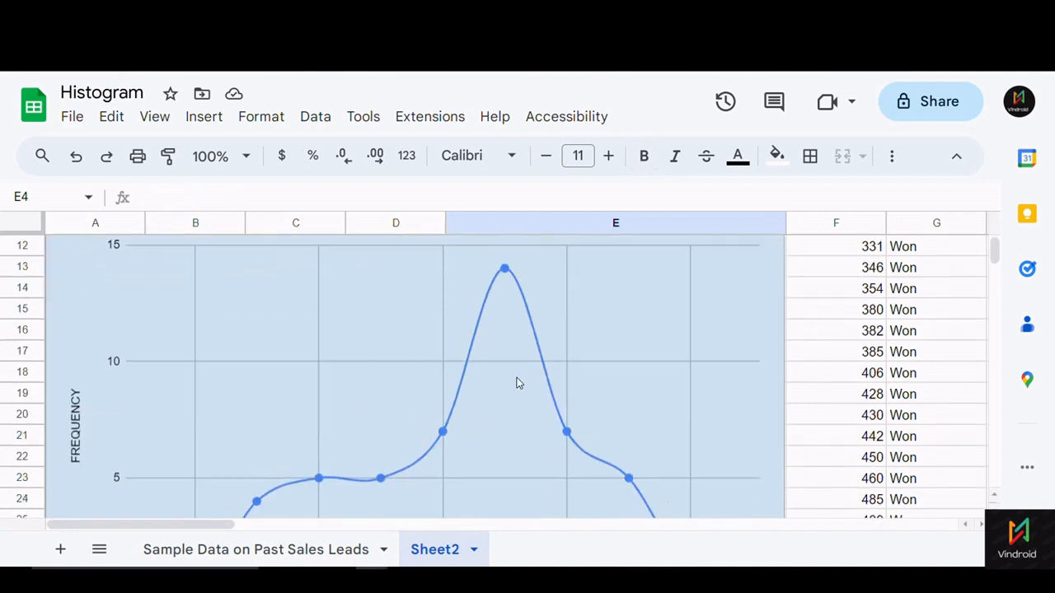
{"action": "scroll", "coordinate": [517, 381], "scroll_direction": "up", "scroll_amount": 3}
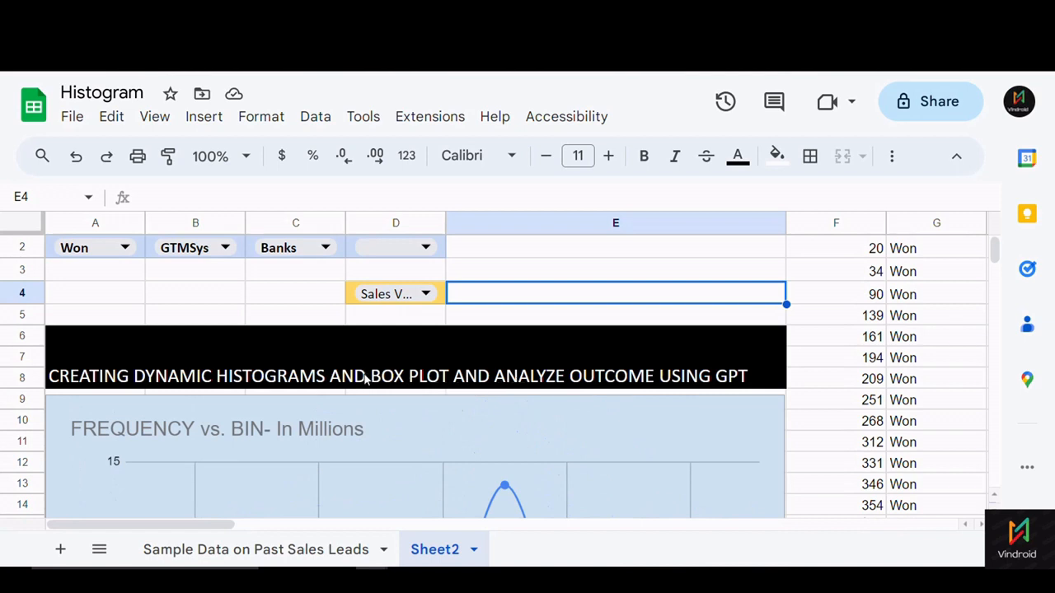
{"action": "scroll", "coordinate": [365, 377], "scroll_direction": "down", "scroll_amount": 1}
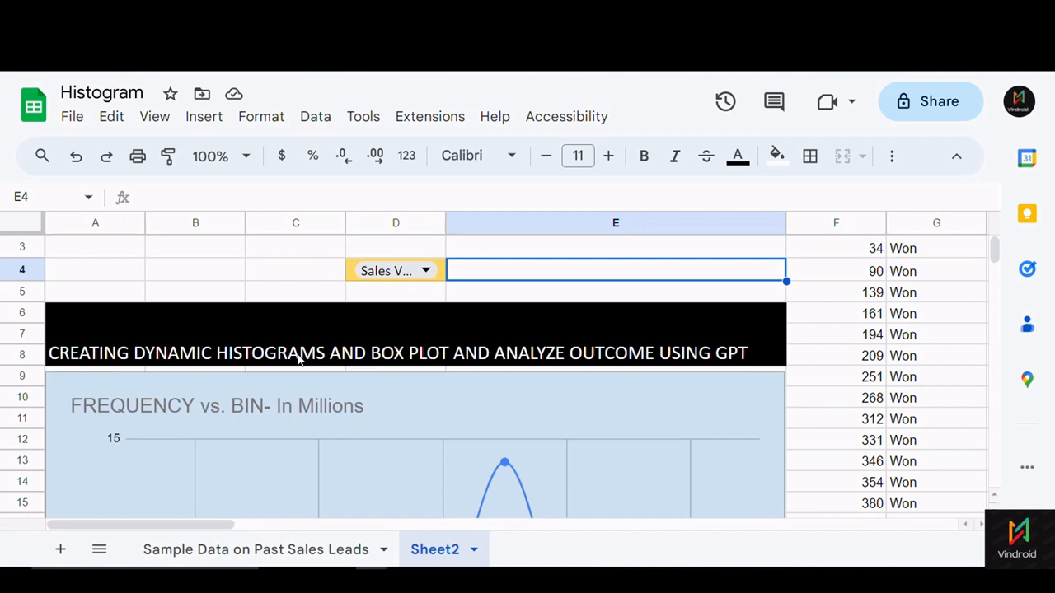
{"action": "scroll", "coordinate": [299, 357], "scroll_direction": "down", "scroll_amount": 5}
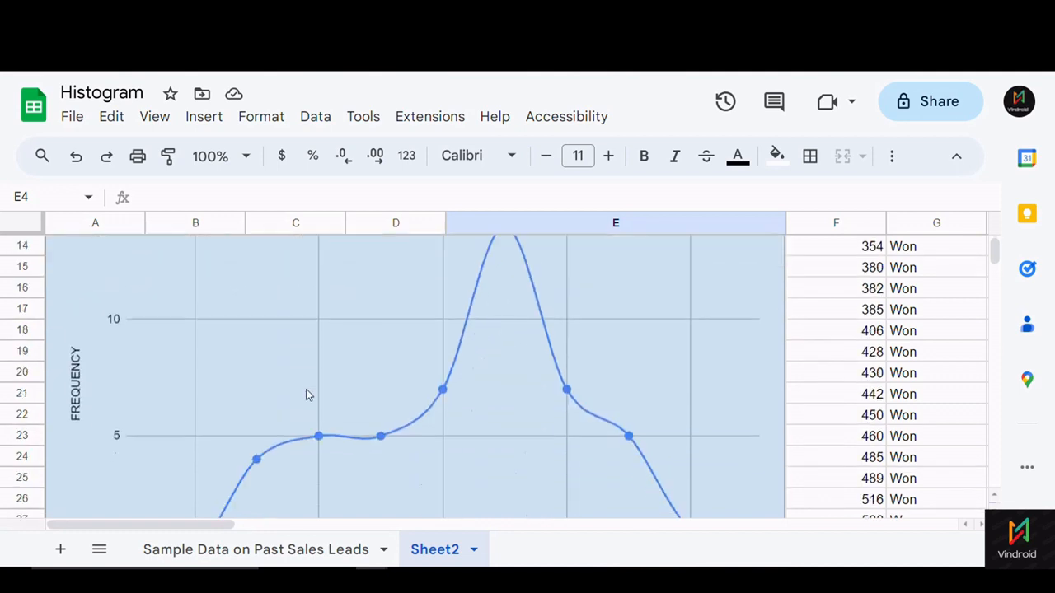
{"action": "scroll", "coordinate": [306, 395], "scroll_direction": "down", "scroll_amount": 1}
{"action": "scroll", "coordinate": [619, 436], "scroll_direction": "up", "scroll_amount": 1}
{"action": "scroll", "coordinate": [509, 404], "scroll_direction": "up", "scroll_amount": 3}
{"action": "scroll", "coordinate": [505, 400], "scroll_direction": "down", "scroll_amount": 2}
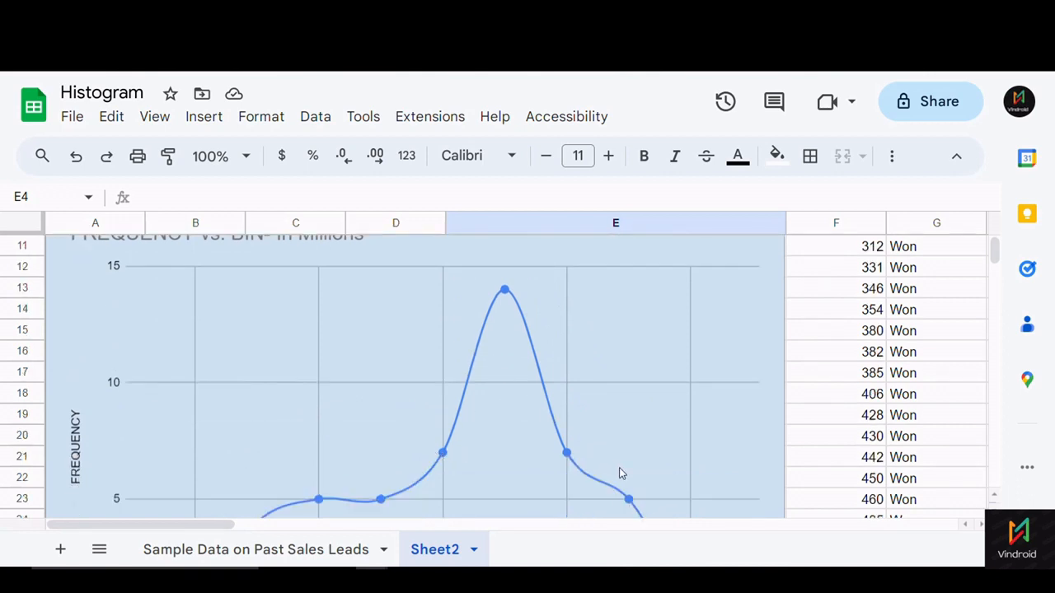
{"action": "scroll", "coordinate": [621, 467], "scroll_direction": "down", "scroll_amount": 2}
{"action": "scroll", "coordinate": [624, 475], "scroll_direction": "up", "scroll_amount": 4}
{"action": "scroll", "coordinate": [619, 470], "scroll_direction": "up", "scroll_amount": 2}
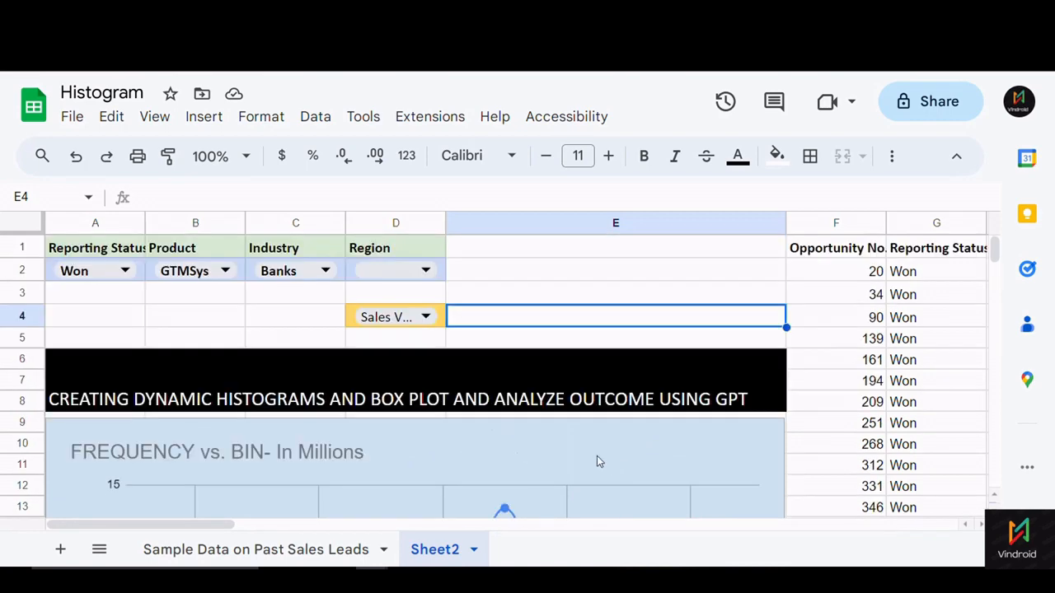
- Open the Sample Data on Past Sales Leads sheet and read through its sales lead records
{"action": "left_click_drag", "start_coordinate": [213, 528], "coordinate": [128, 503]}
{"action": "scroll", "coordinate": [353, 343], "scroll_direction": "down", "scroll_amount": 1}
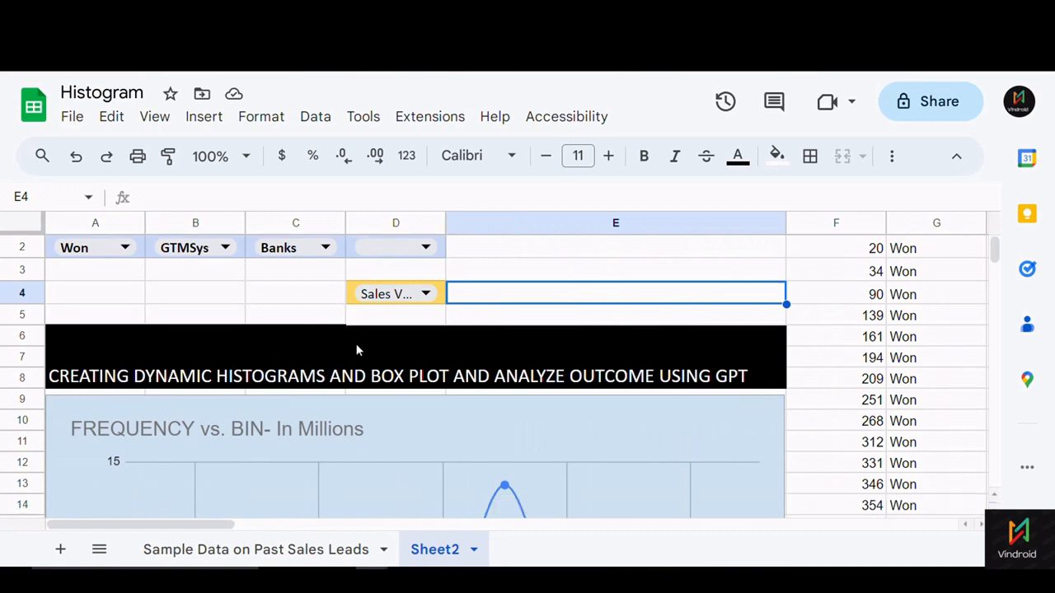
{"action": "scroll", "coordinate": [358, 377], "scroll_direction": "down", "scroll_amount": 2}
{"action": "scroll", "coordinate": [219, 482], "scroll_direction": "up", "scroll_amount": 2}
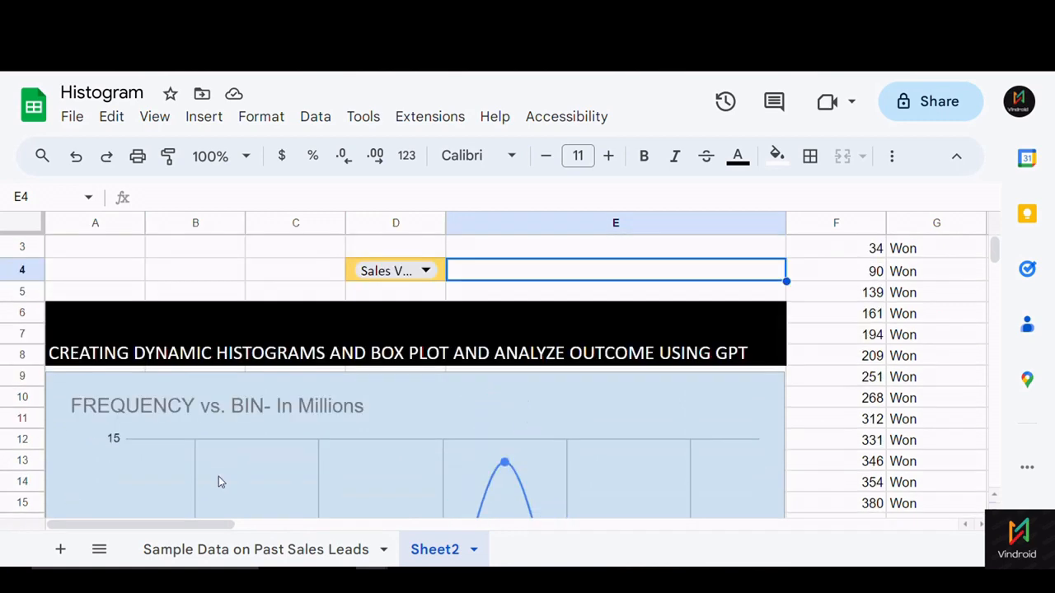
{"action": "double_click", "coordinate": [242, 550]}
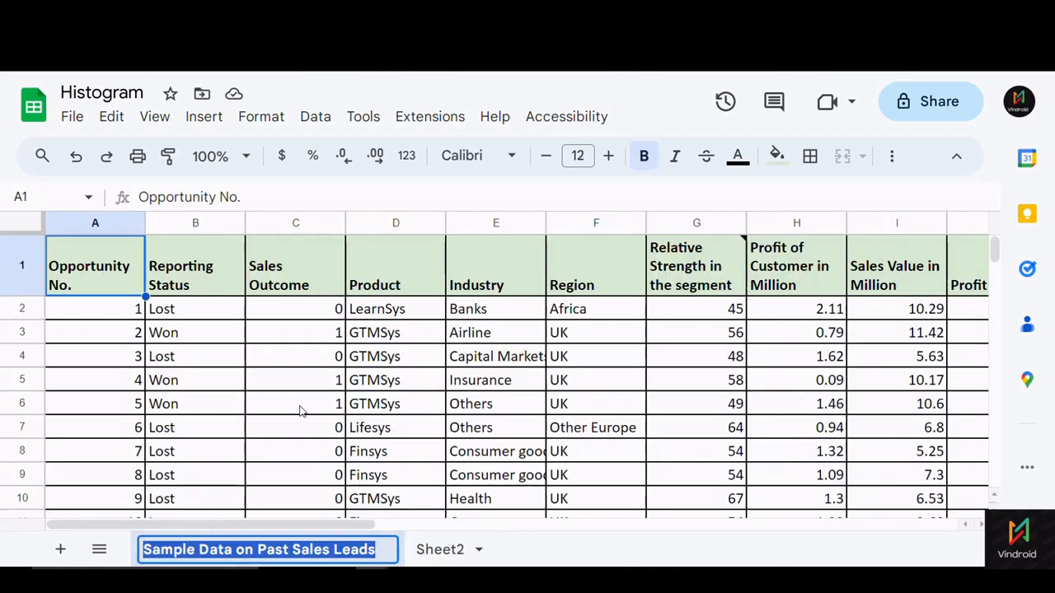
{"action": "scroll", "coordinate": [302, 412], "scroll_direction": "down", "scroll_amount": 1}
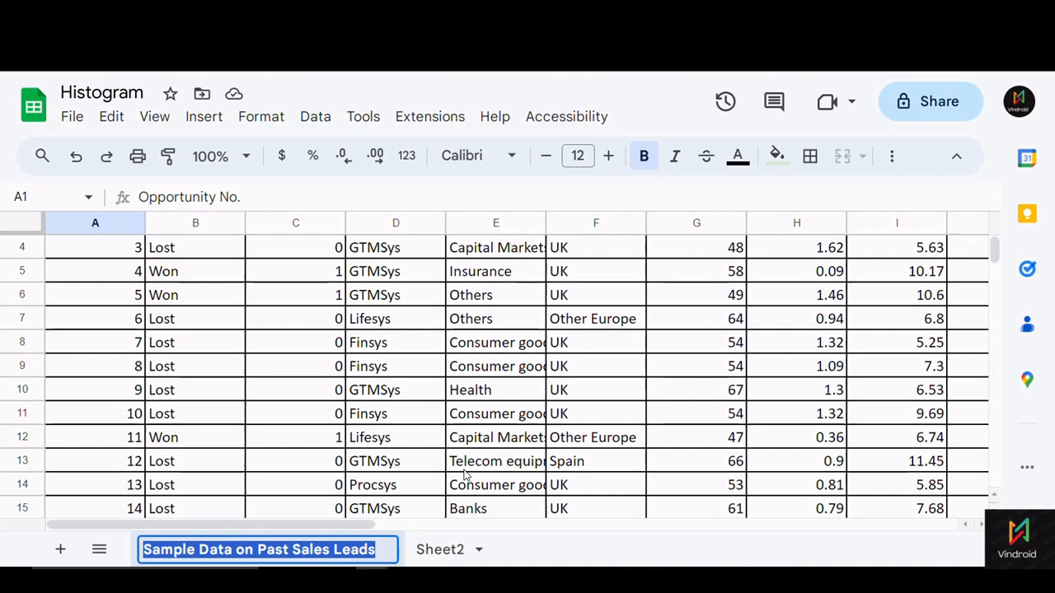
- Go back to Sheet2 and inspect the box plot's sales values, comparing it with the frequency curve
{"action": "left_click", "coordinate": [435, 551]}
{"action": "scroll", "coordinate": [308, 441], "scroll_direction": "down", "scroll_amount": 10}
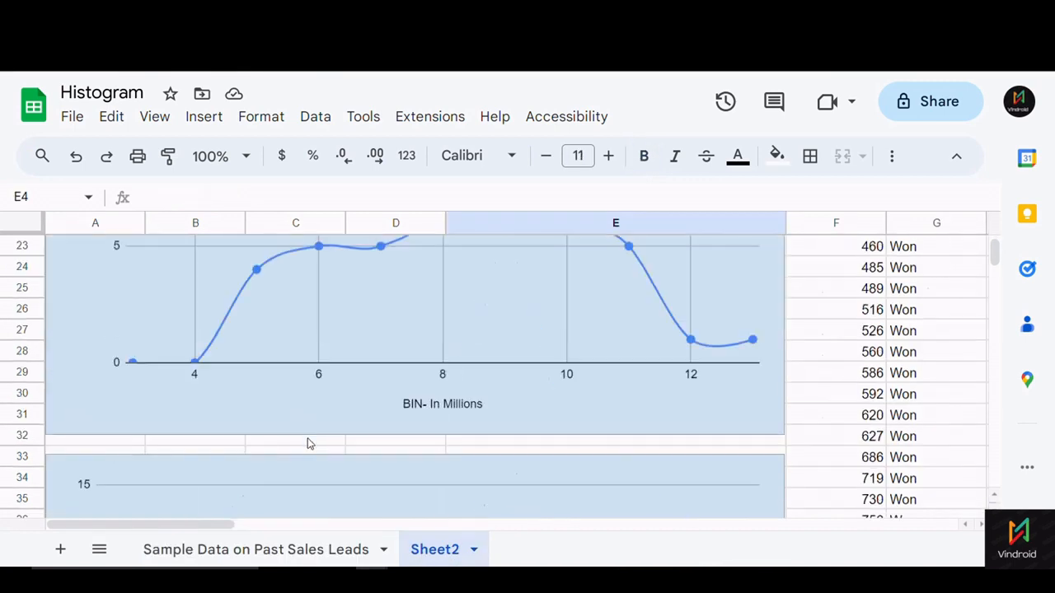
{"action": "left_click", "coordinate": [314, 389]}
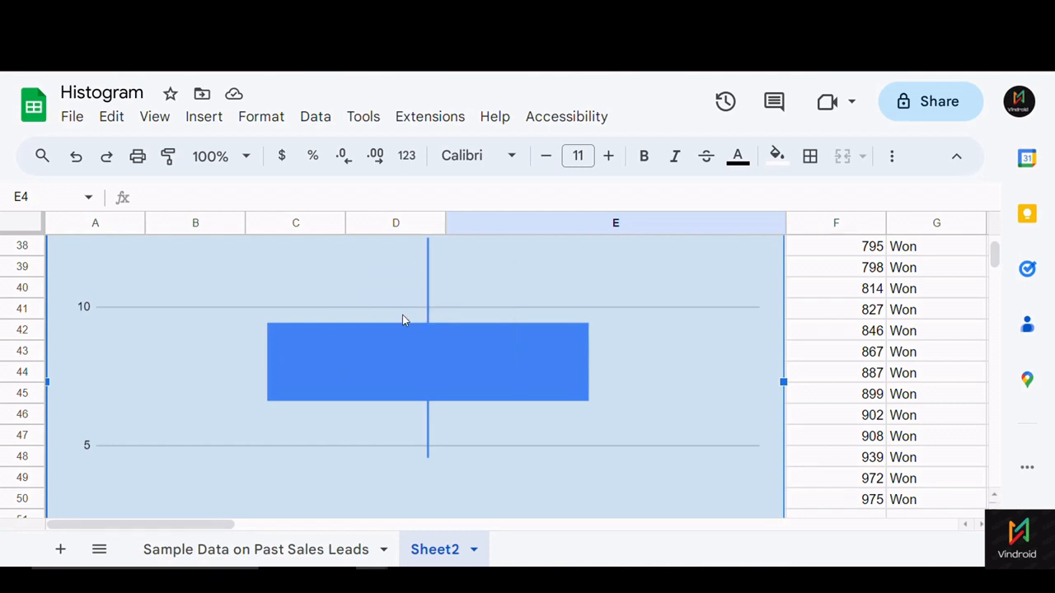
{"action": "mouse_move", "coordinate": [382, 360]}
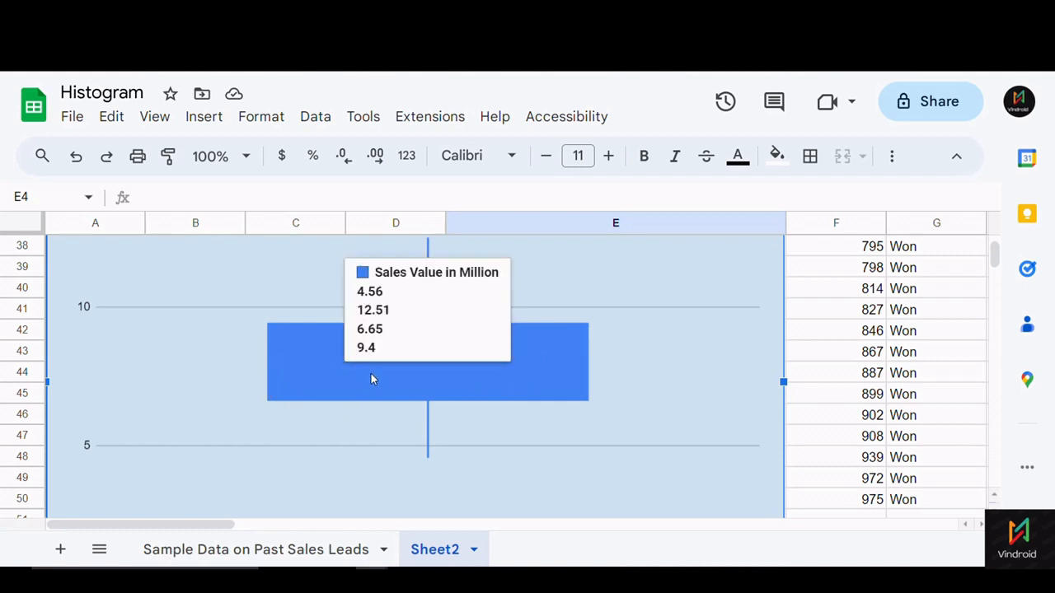
{"action": "scroll", "coordinate": [371, 375], "scroll_direction": "up", "scroll_amount": 1}
{"action": "scroll", "coordinate": [372, 380], "scroll_direction": "down", "scroll_amount": 1}
{"action": "scroll", "coordinate": [480, 372], "scroll_direction": "up", "scroll_amount": 9}
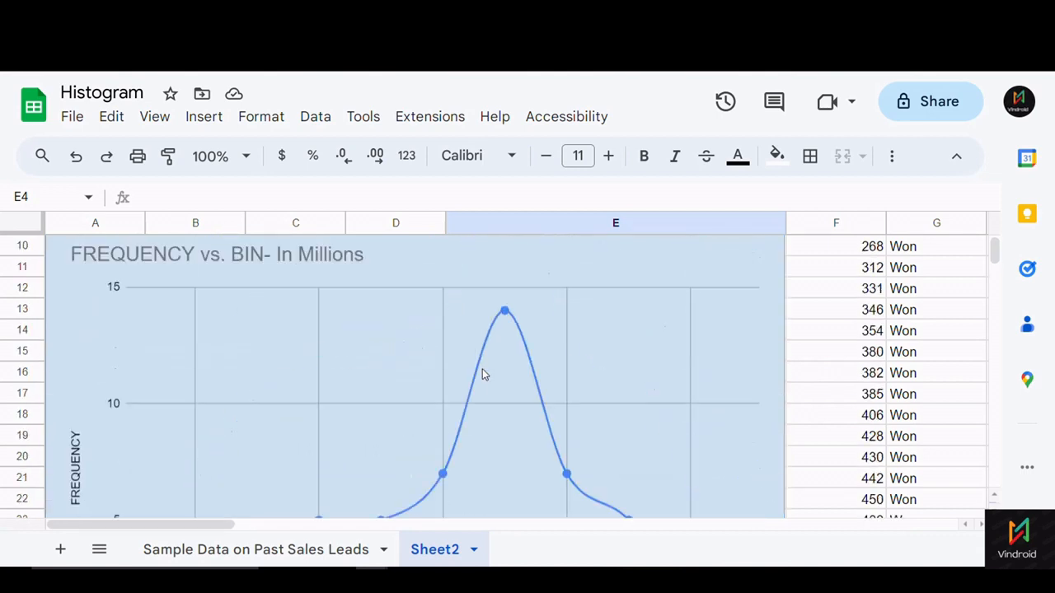
{"action": "scroll", "coordinate": [482, 369], "scroll_direction": "down", "scroll_amount": 5}
{"action": "scroll", "coordinate": [481, 379], "scroll_direction": "down", "scroll_amount": 9}
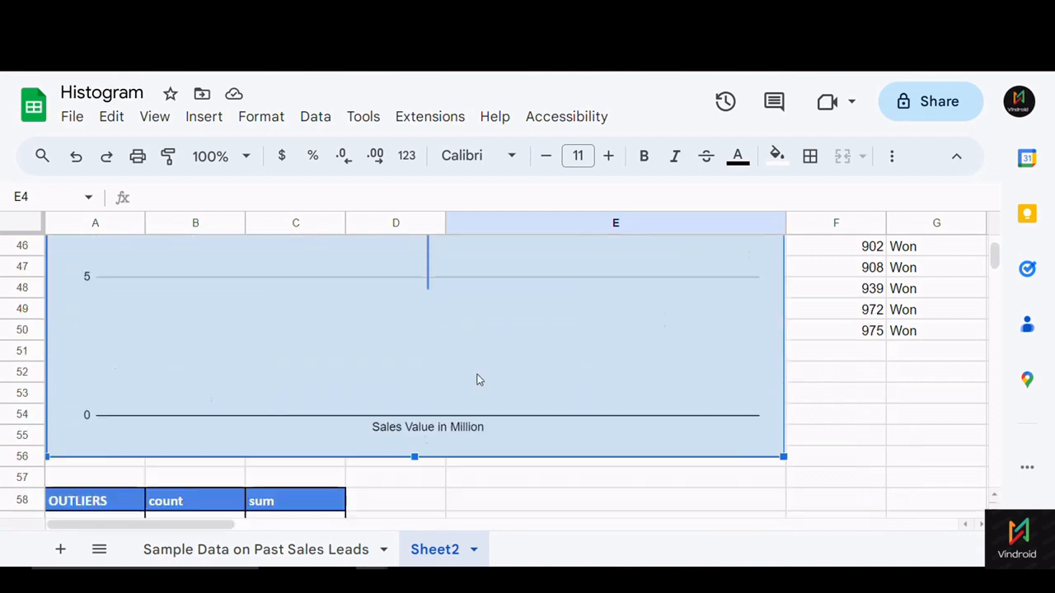
- Review the outliers table and the descriptive statistics with their written interpretations below the box plot
{"action": "scroll", "coordinate": [481, 379], "scroll_direction": "down", "scroll_amount": 1}
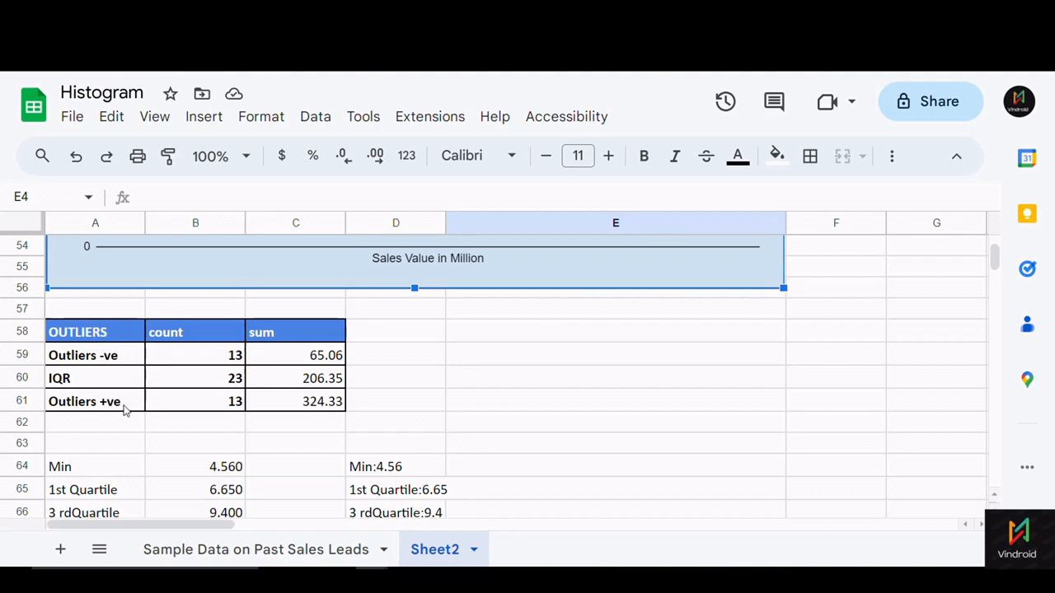
{"action": "scroll", "coordinate": [203, 419], "scroll_direction": "down", "scroll_amount": 4}
{"action": "scroll", "coordinate": [200, 422], "scroll_direction": "up", "scroll_amount": 2}
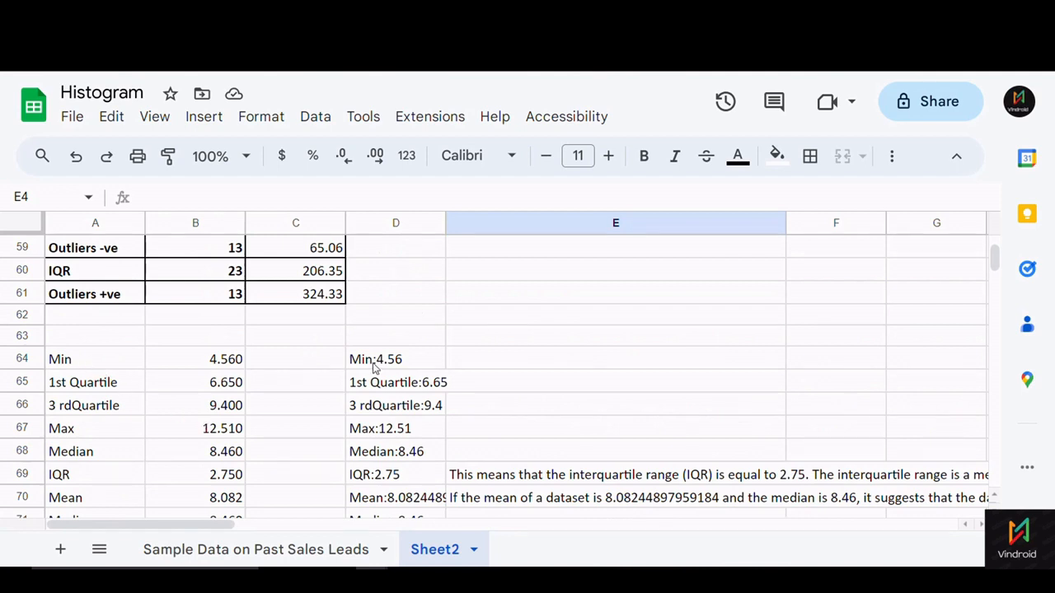
{"action": "scroll", "coordinate": [387, 376], "scroll_direction": "down", "scroll_amount": 3}
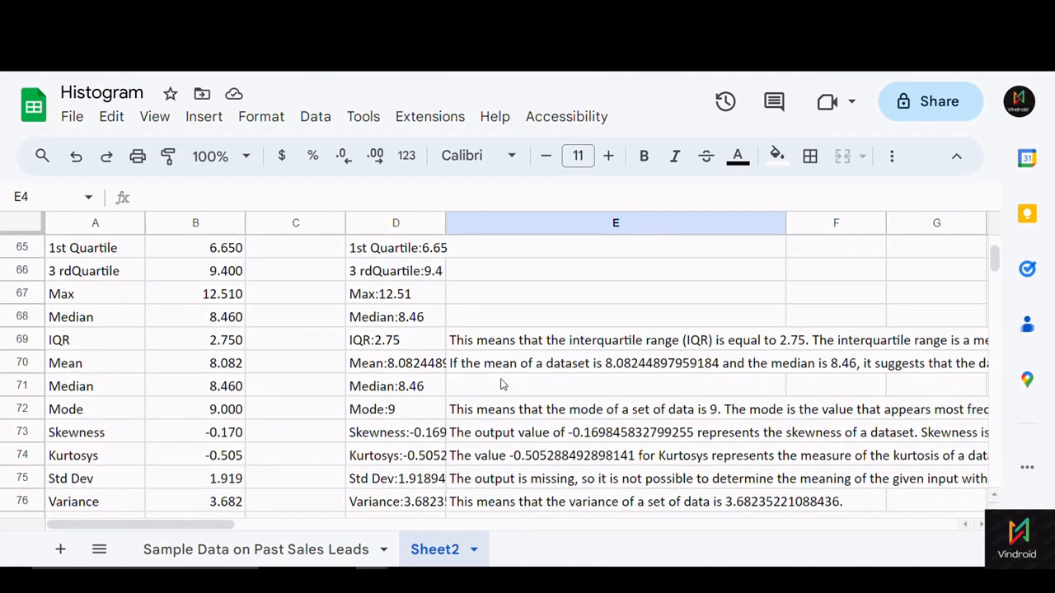
{"action": "scroll", "coordinate": [247, 338], "scroll_direction": "up", "scroll_amount": 3}
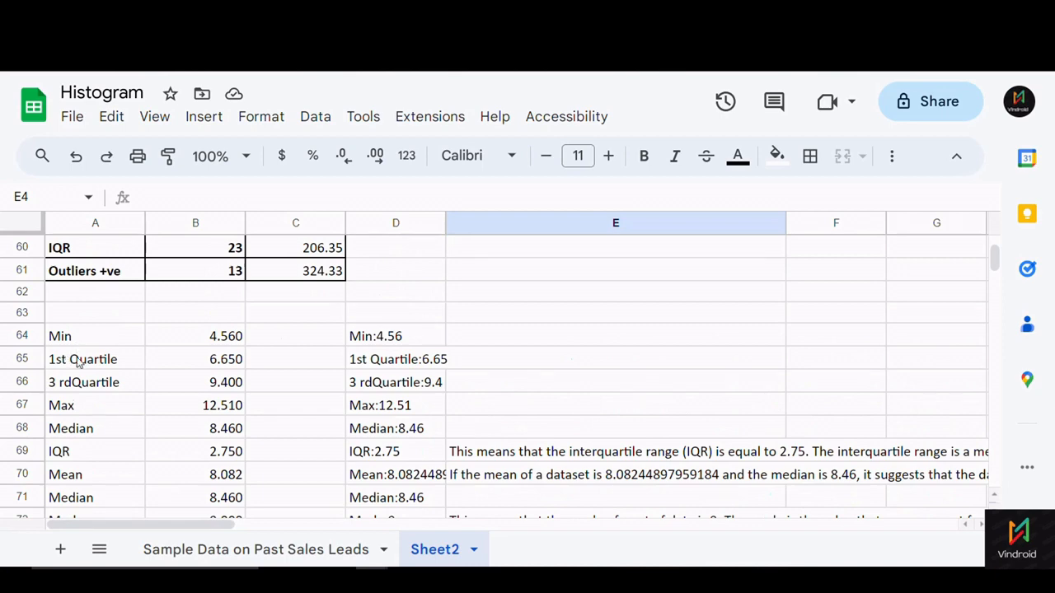
{"action": "scroll", "coordinate": [79, 363], "scroll_direction": "down", "scroll_amount": 4}
{"action": "scroll", "coordinate": [83, 367], "scroll_direction": "up", "scroll_amount": 3}
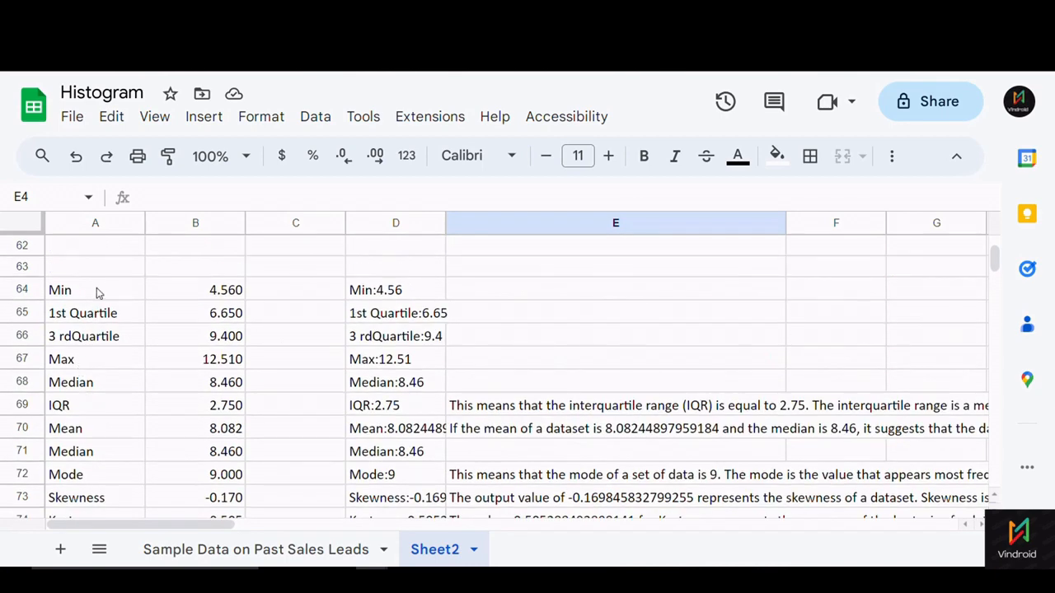
- Make the statistics labels in A64:A80 bold
{"action": "left_click_drag", "start_coordinate": [96, 288], "coordinate": [106, 362]}
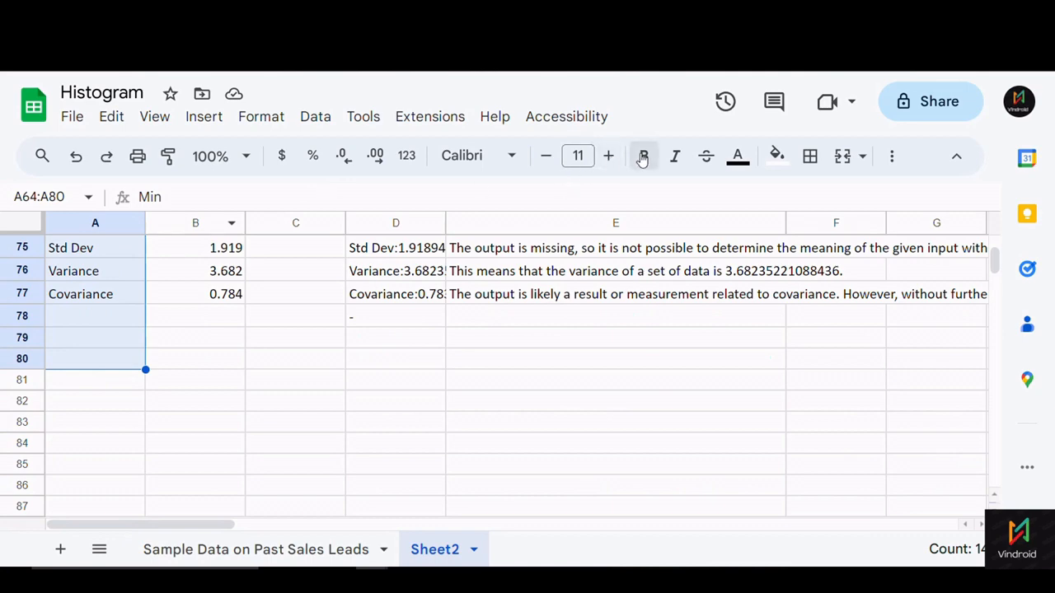
{"action": "left_click", "coordinate": [644, 156]}
{"action": "scroll", "coordinate": [120, 389], "scroll_direction": "up", "scroll_amount": 4}
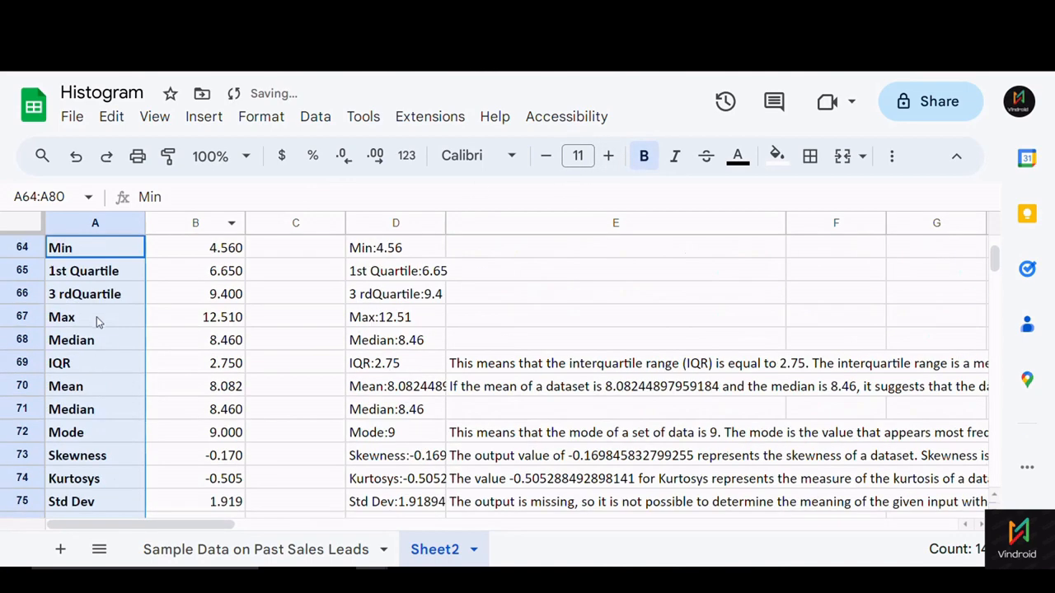
- Read through the statistics from Min to Covariance, then return to the filters at the start of Sheet2
{"action": "scroll", "coordinate": [90, 358], "scroll_direction": "up", "scroll_amount": 1}
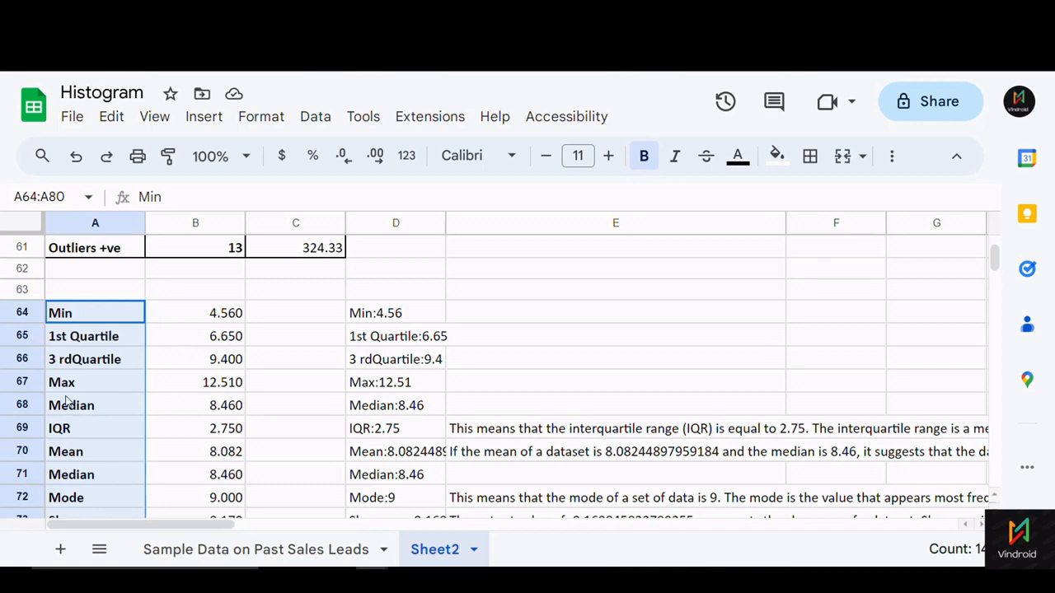
{"action": "scroll", "coordinate": [188, 452], "scroll_direction": "down", "scroll_amount": 1}
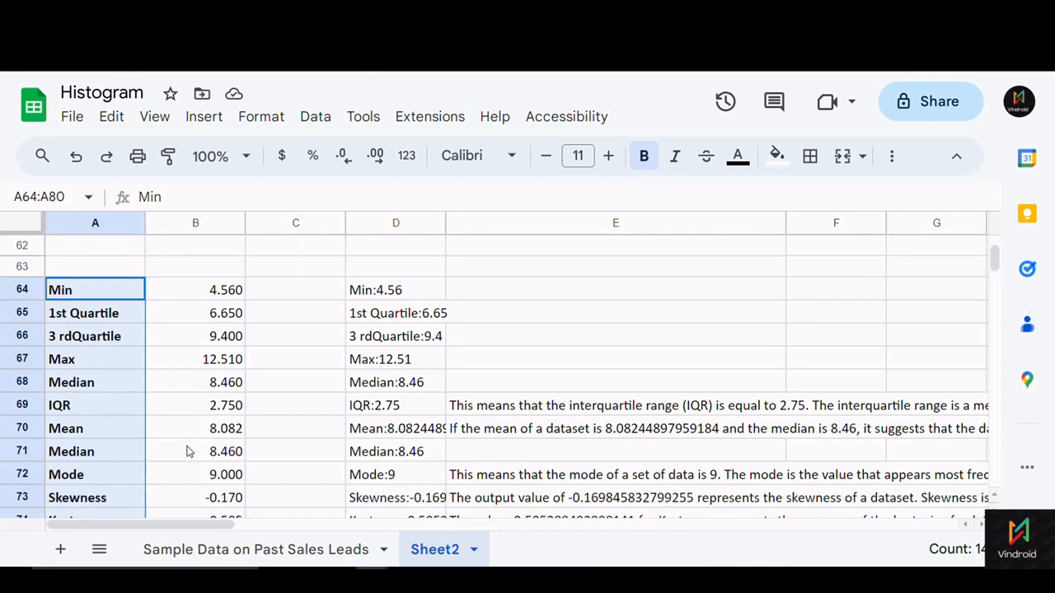
{"action": "scroll", "coordinate": [188, 452], "scroll_direction": "down", "scroll_amount": 2}
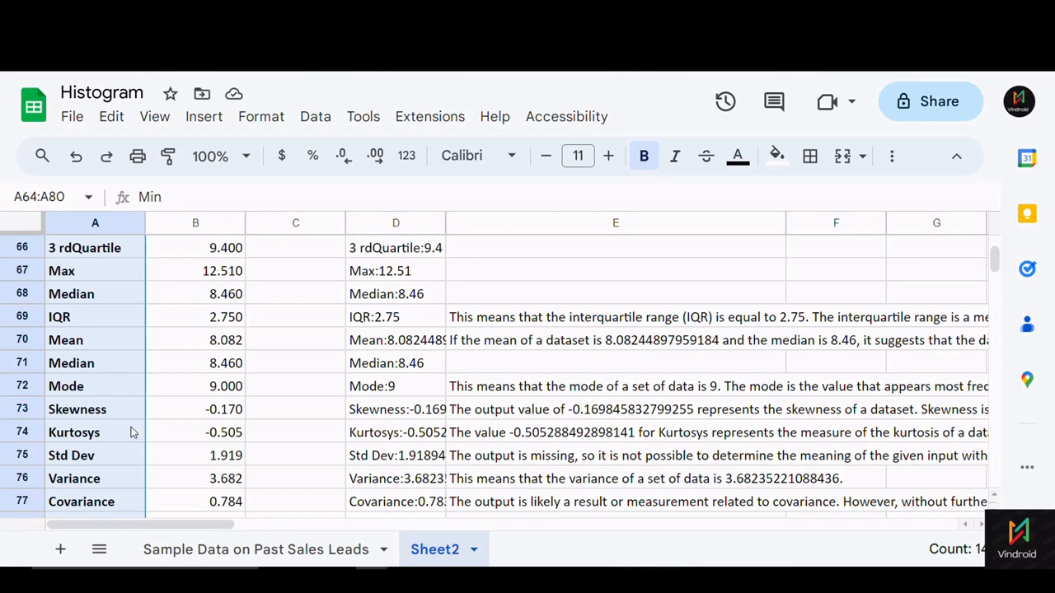
{"action": "scroll", "coordinate": [132, 432], "scroll_direction": "down", "scroll_amount": 1}
{"action": "scroll", "coordinate": [131, 431], "scroll_direction": "up", "scroll_amount": 12}
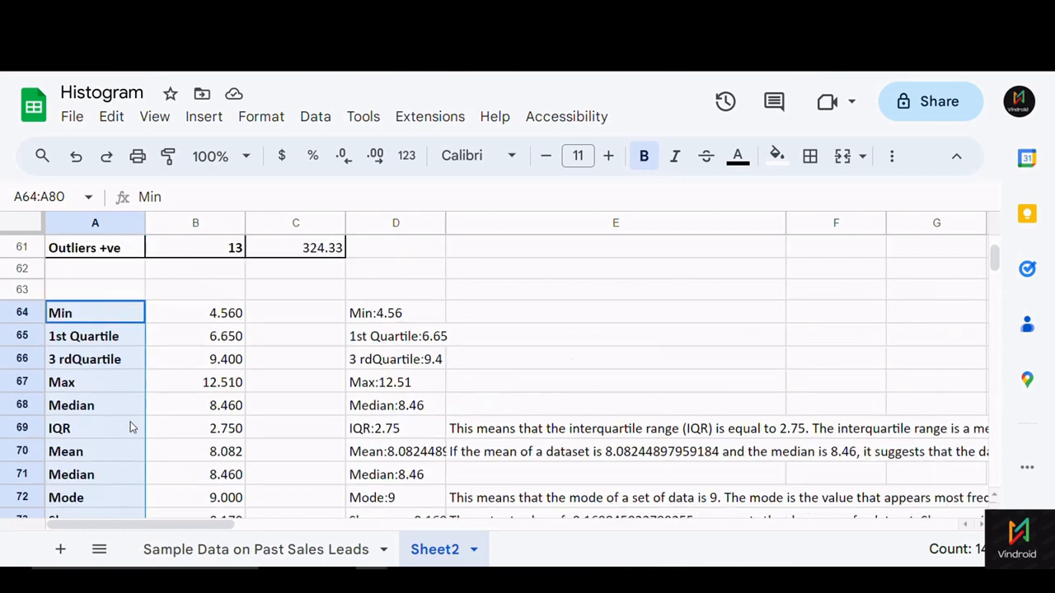
{"action": "scroll", "coordinate": [129, 417], "scroll_direction": "up", "scroll_amount": 9}
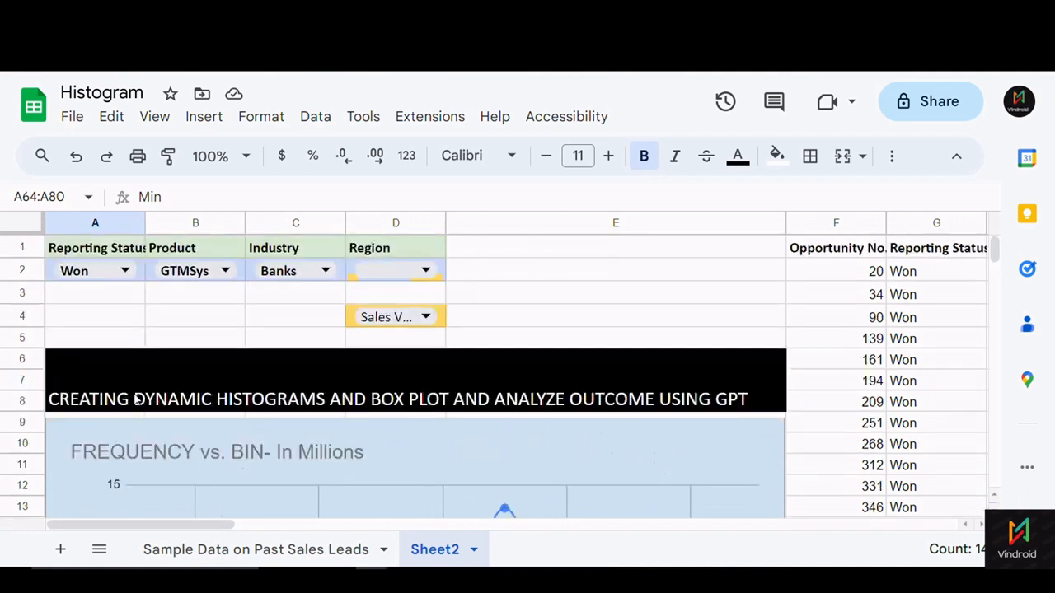
- Clear the title text from the merged black banner in A6:E8 above the frequency chart
{"action": "scroll", "coordinate": [136, 399], "scroll_direction": "down", "scroll_amount": 1}
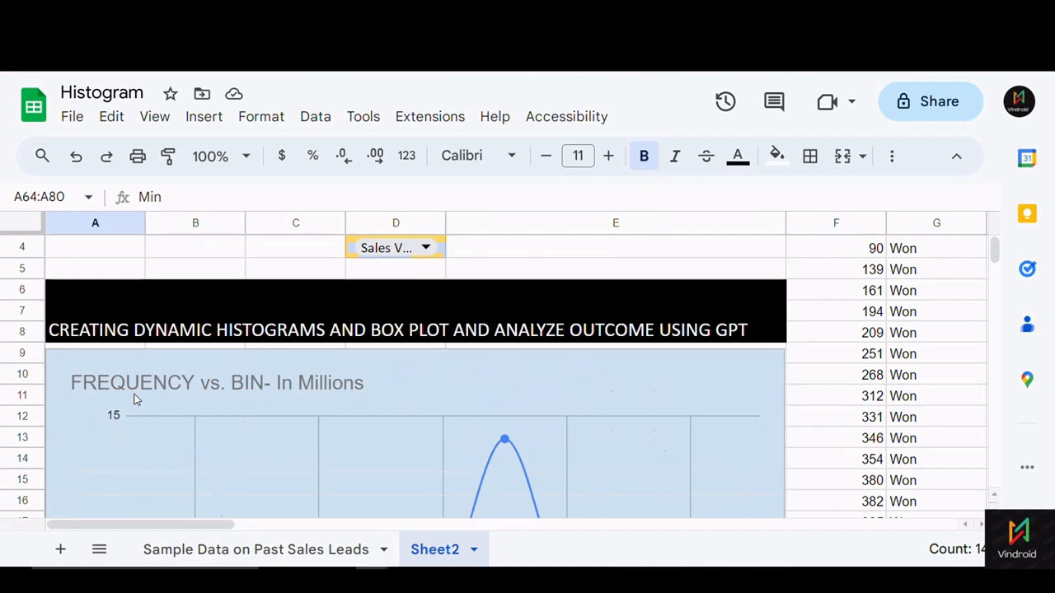
{"action": "scroll", "coordinate": [318, 443], "scroll_direction": "down", "scroll_amount": 1}
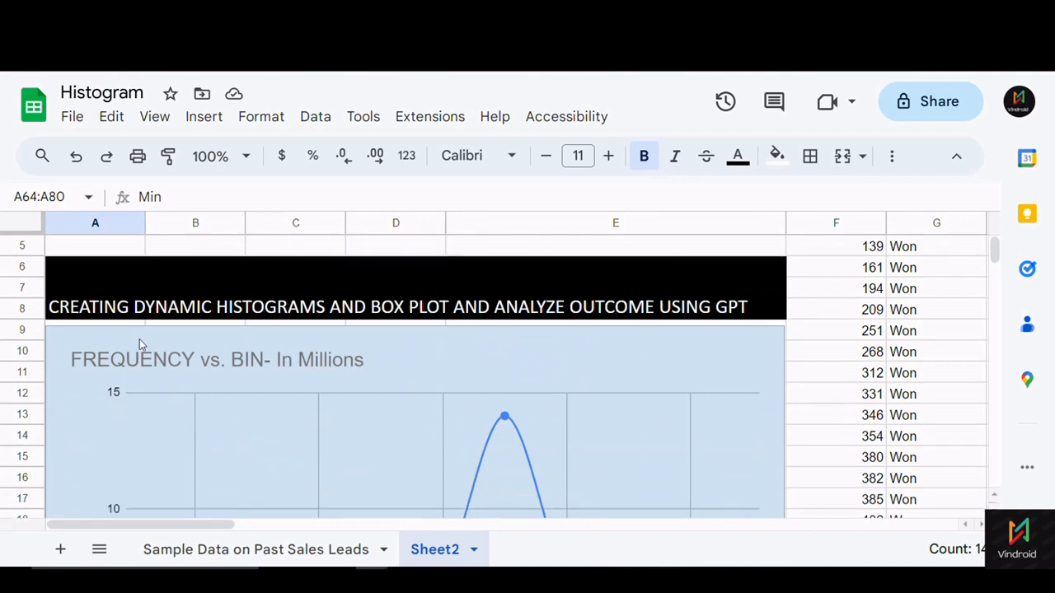
{"action": "left_click", "coordinate": [649, 308]}
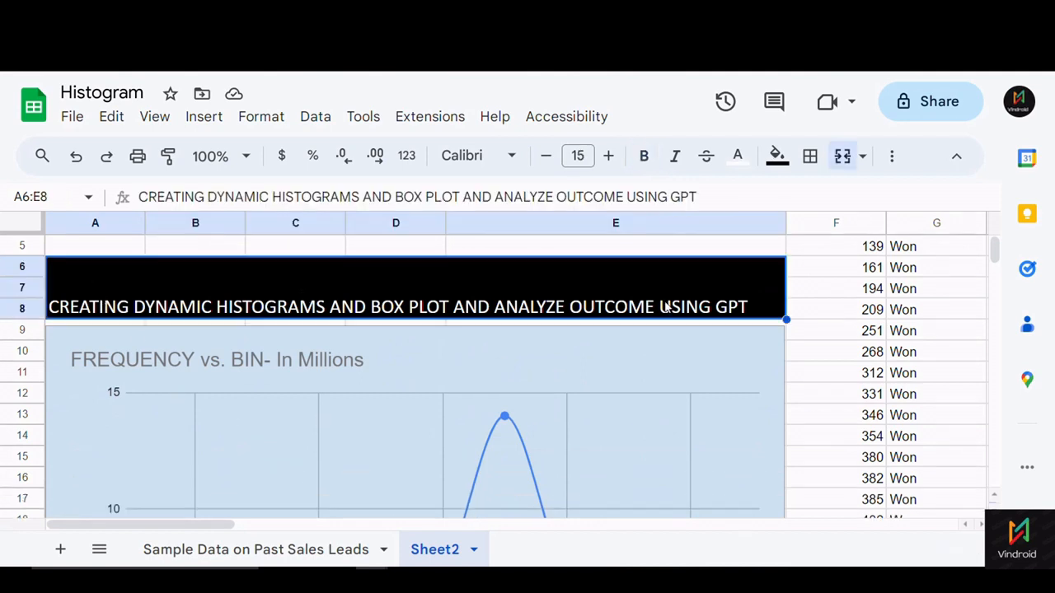
{"action": "key", "text": "Delete"}
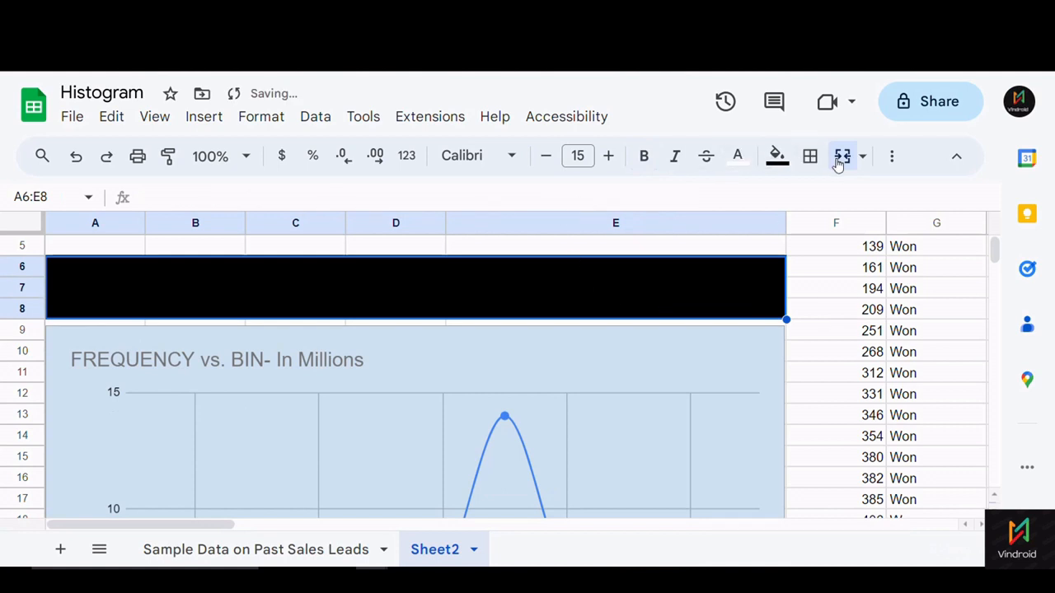
- Unmerge the banner cells A6:E8 above the frequency chart and clear their black fill
{"action": "left_click", "coordinate": [842, 155]}
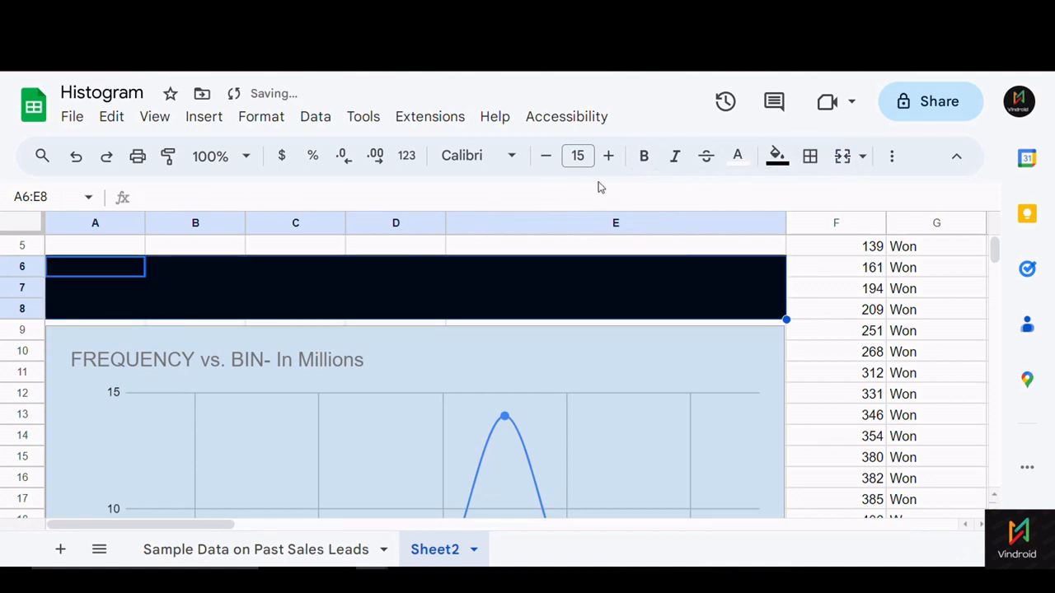
{"action": "left_click_drag", "start_coordinate": [137, 271], "coordinate": [718, 316]}
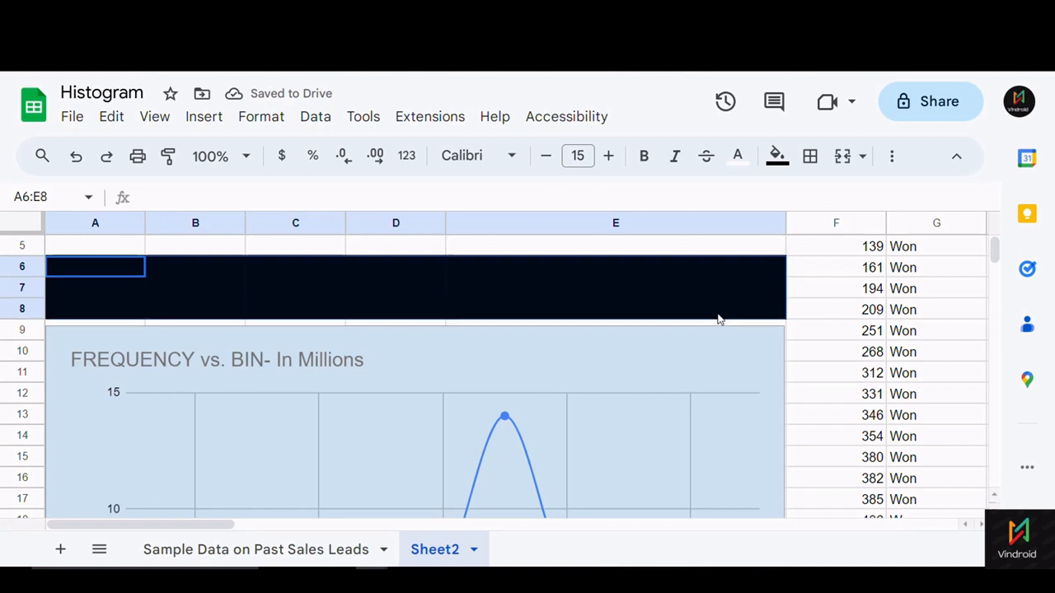
{"action": "left_click", "coordinate": [777, 156]}
{"action": "left_click", "coordinate": [969, 221]}
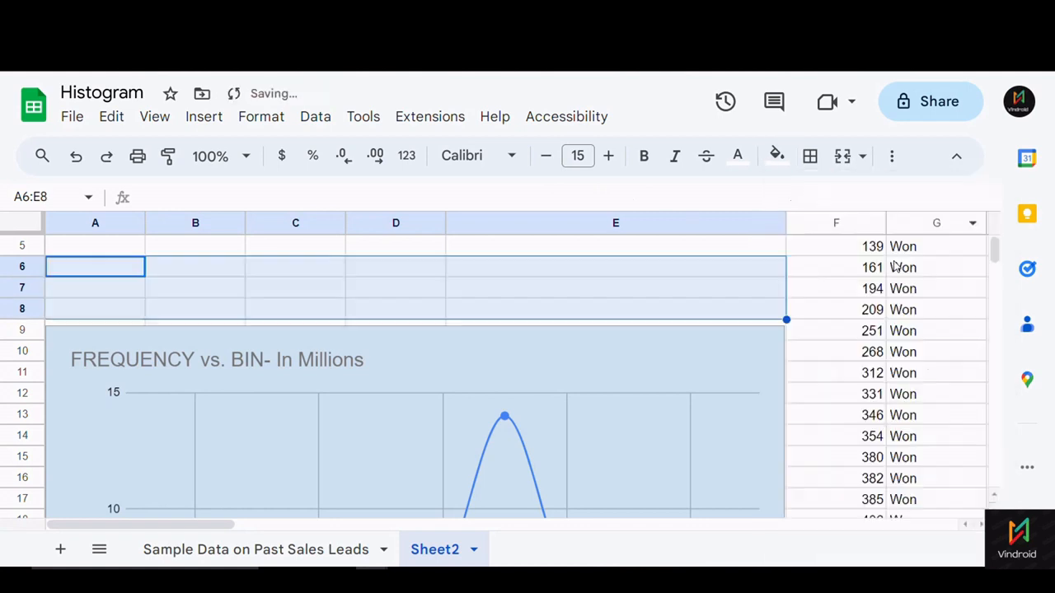
{"action": "left_click", "coordinate": [588, 313]}
{"action": "scroll", "coordinate": [577, 301], "scroll_direction": "up", "scroll_amount": 2}
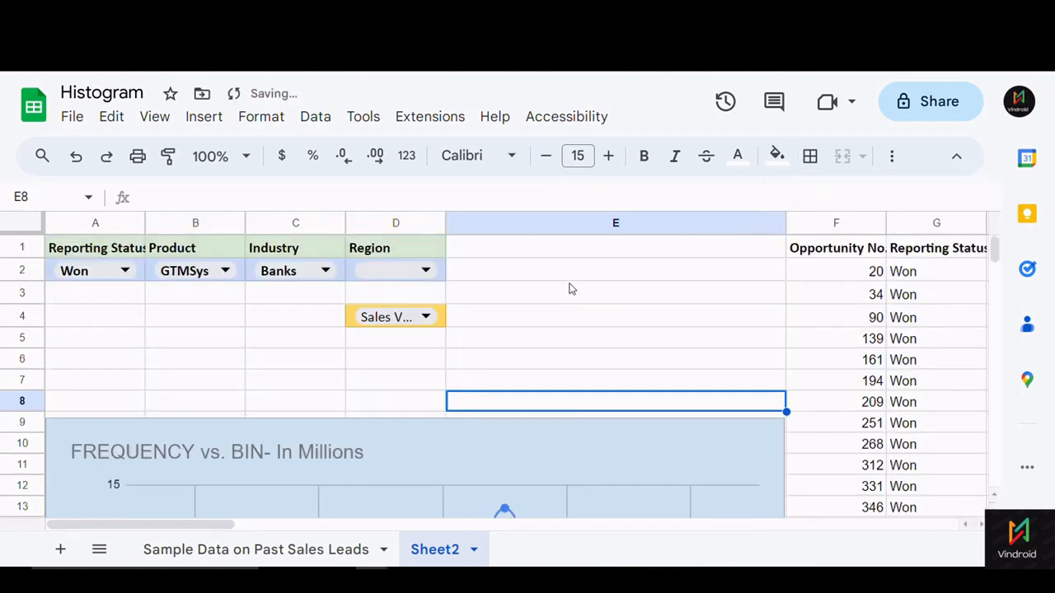
- Open the Sample Data on Past Sales Leads sheet and check the number count of the Opportunity No. column
{"action": "left_click", "coordinate": [350, 549]}
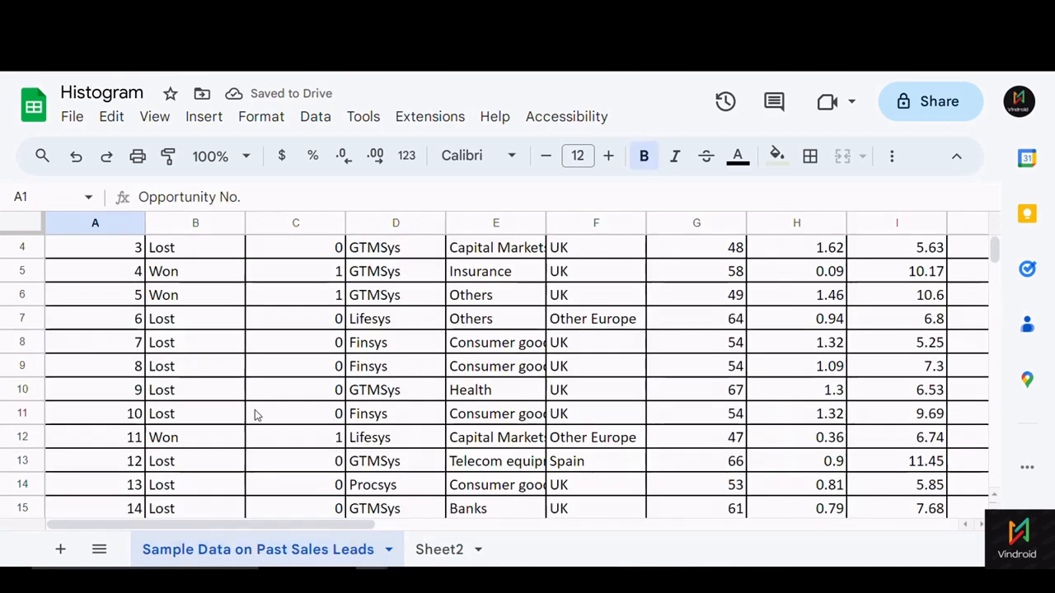
{"action": "scroll", "coordinate": [252, 403], "scroll_direction": "up", "scroll_amount": 2}
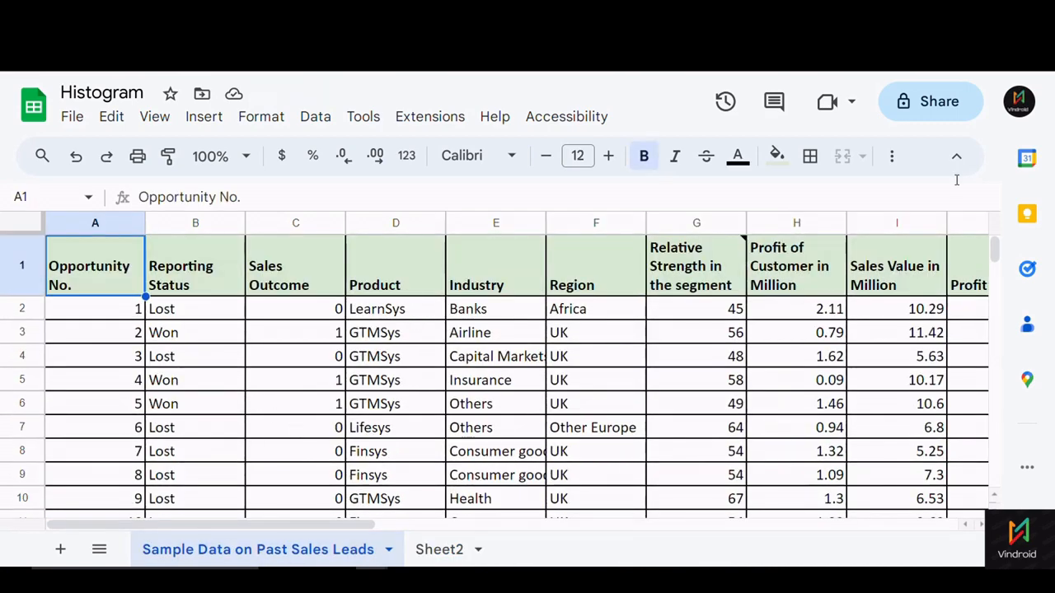
{"action": "left_click_drag", "start_coordinate": [365, 525], "coordinate": [270, 524]}
{"action": "left_click", "coordinate": [102, 232]}
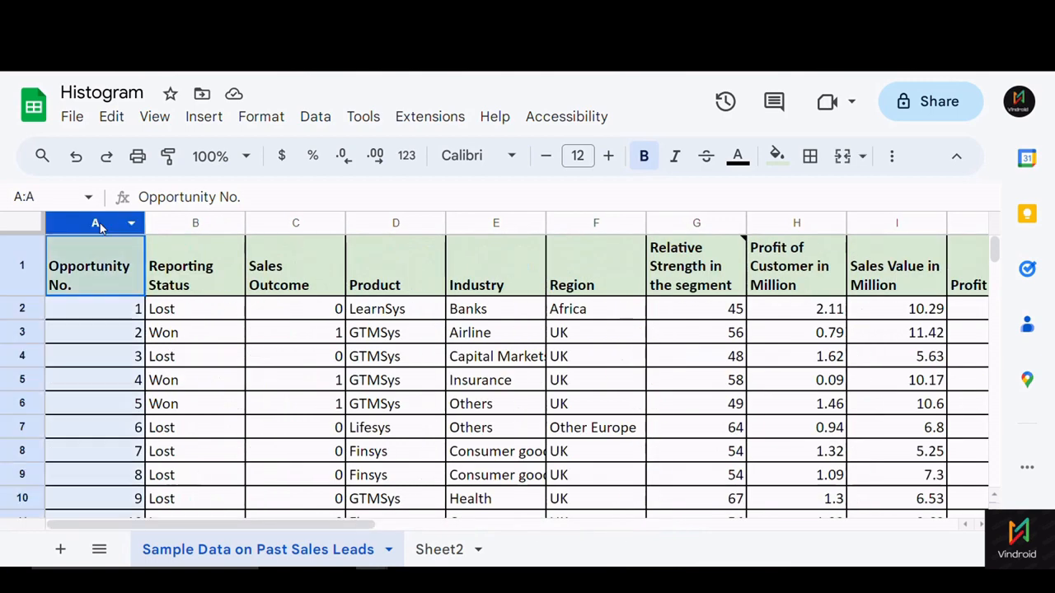
{"action": "left_click", "coordinate": [873, 549]}
{"action": "left_click", "coordinate": [875, 547]}
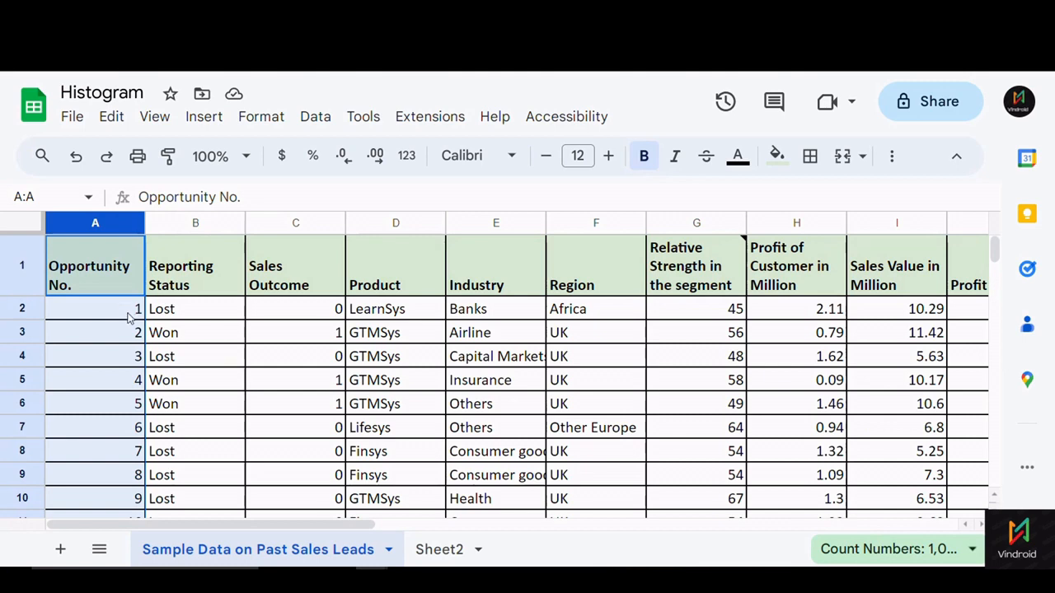
- Examine the Opportunity No. and Reporting Status headers and the first lead's record in A2:I2
{"action": "left_click", "coordinate": [101, 287]}
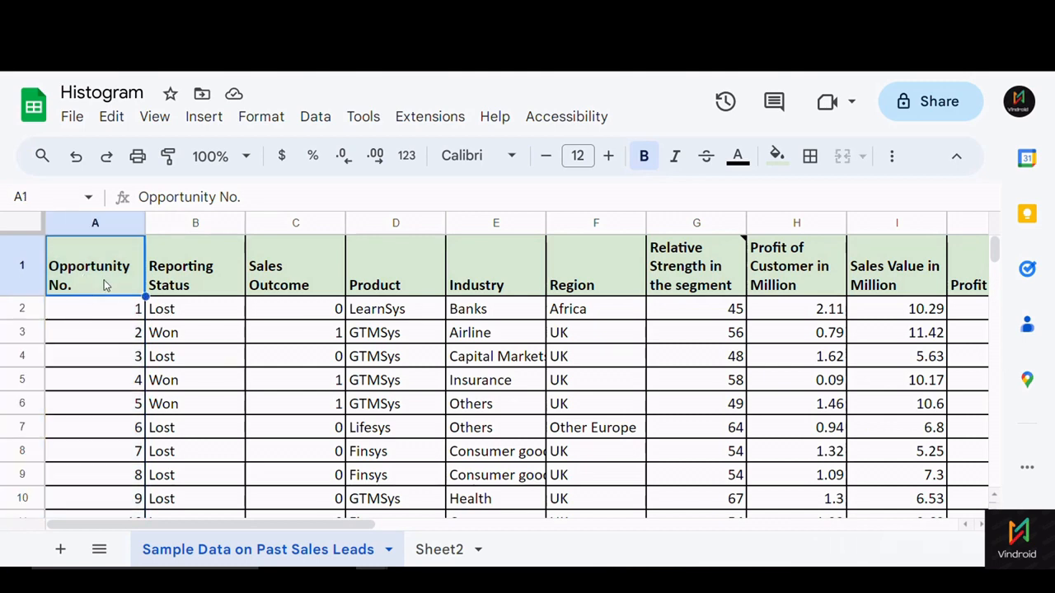
{"action": "left_click", "coordinate": [195, 288]}
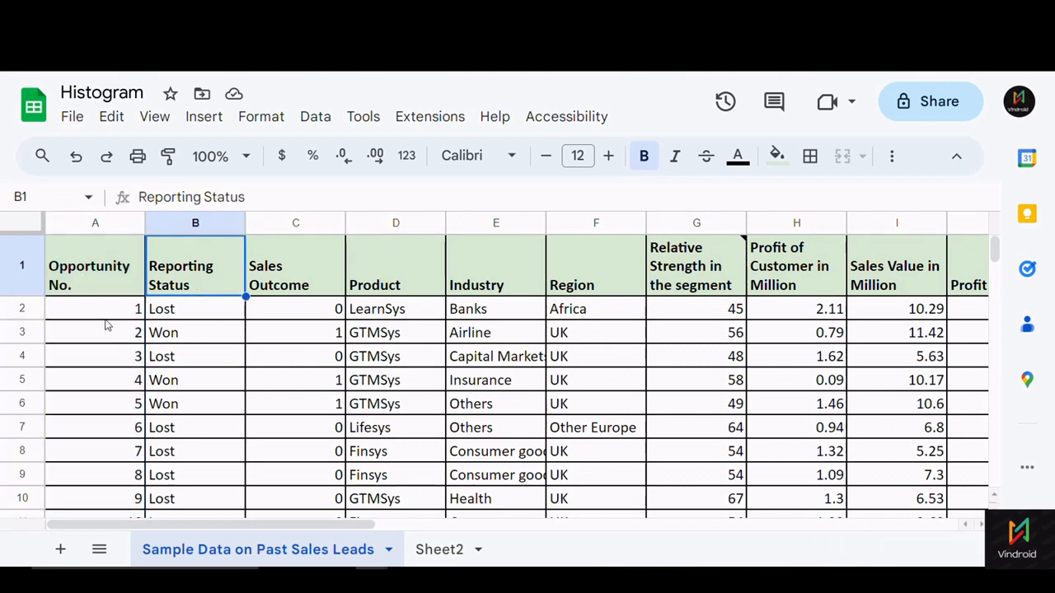
{"action": "left_click_drag", "start_coordinate": [104, 318], "coordinate": [888, 322]}
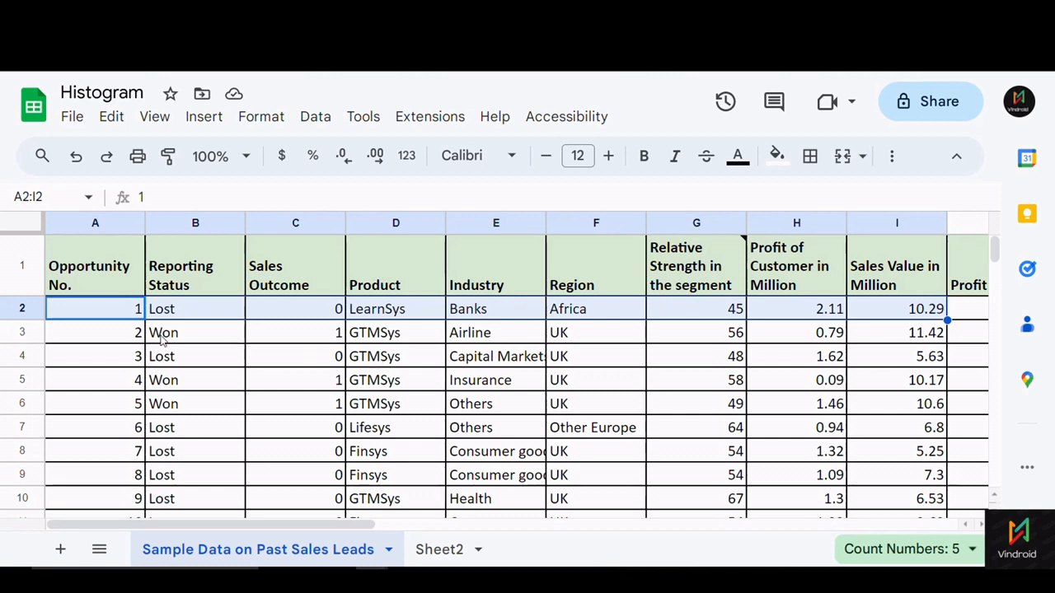
{"action": "left_click", "coordinate": [119, 338]}
{"action": "left_click", "coordinate": [97, 363]}
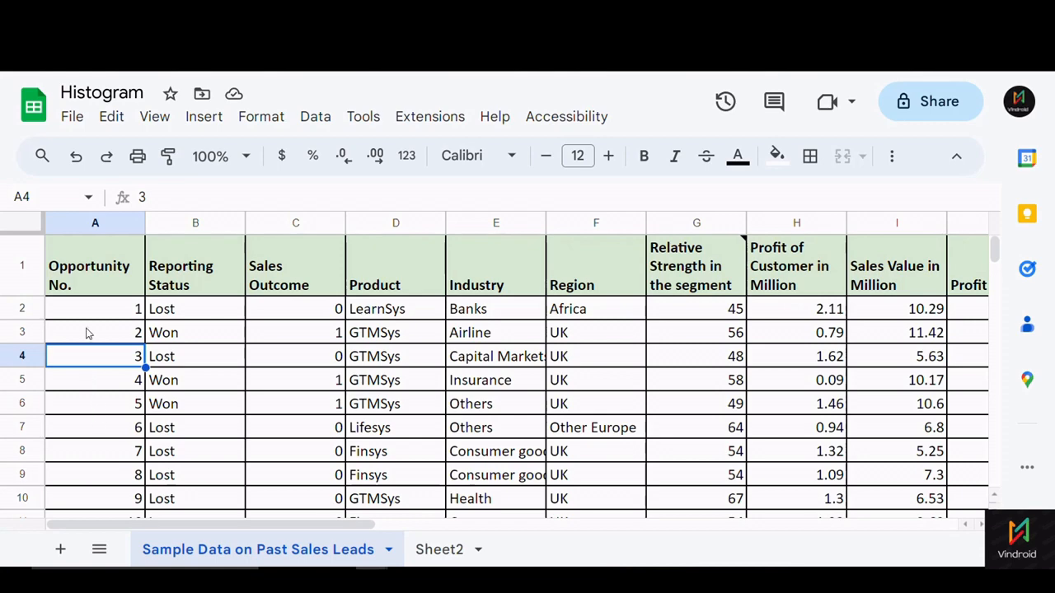
- Look through the opportunity numbers in column A down to the last record, and return to the header row
{"action": "left_click_drag", "start_coordinate": [90, 307], "coordinate": [93, 439]}
{"action": "scroll", "coordinate": [94, 437], "scroll_direction": "down", "scroll_amount": 3}
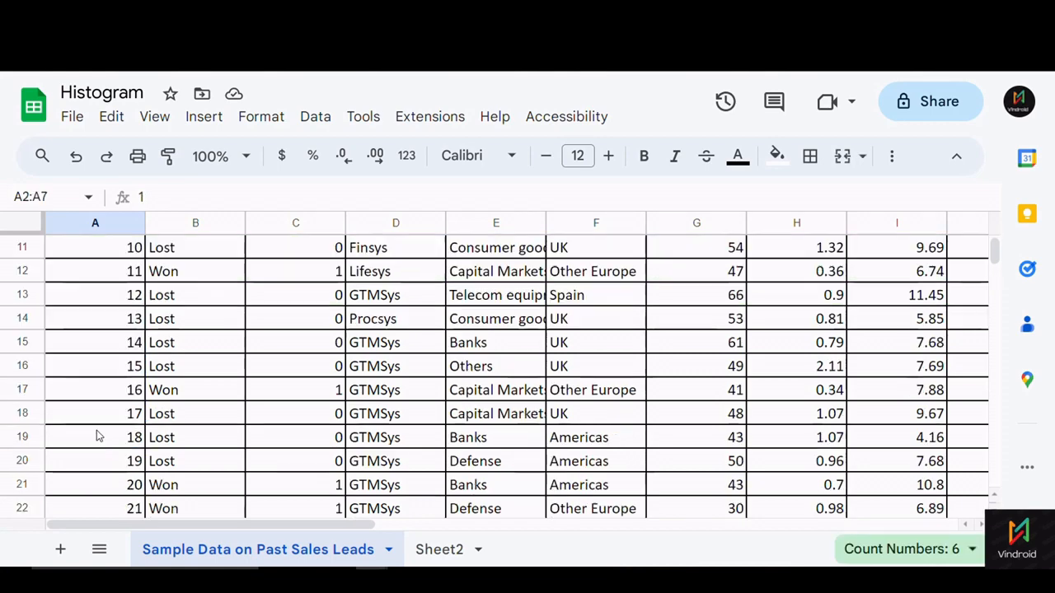
{"action": "scroll", "coordinate": [96, 429], "scroll_direction": "up", "scroll_amount": 3}
{"action": "scroll", "coordinate": [115, 416], "scroll_direction": "down", "scroll_amount": 15}
{"action": "left_click", "coordinate": [115, 346]}
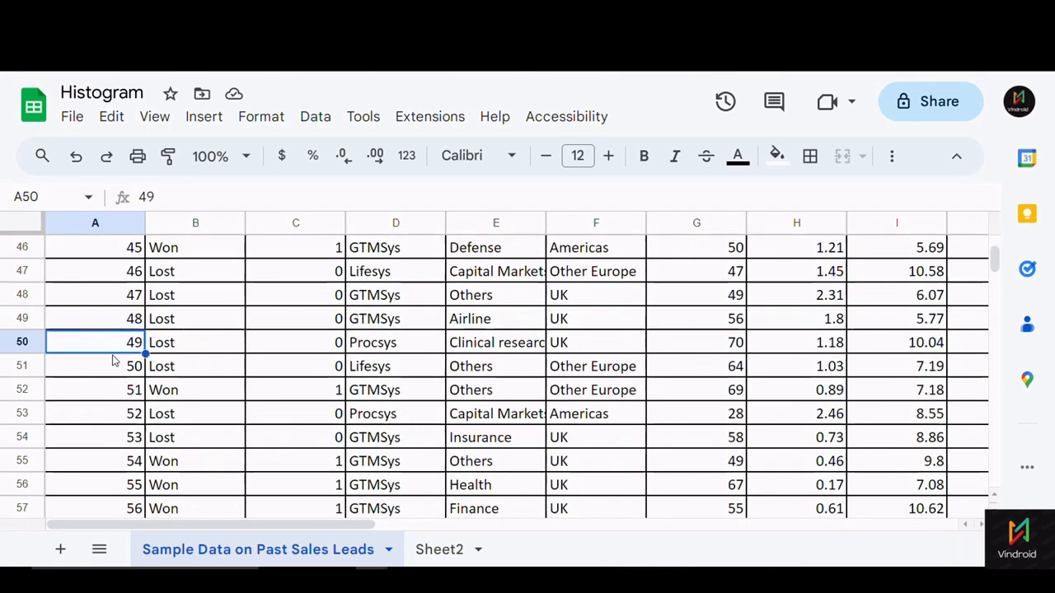
{"action": "key", "text": "ctrl+Down"}
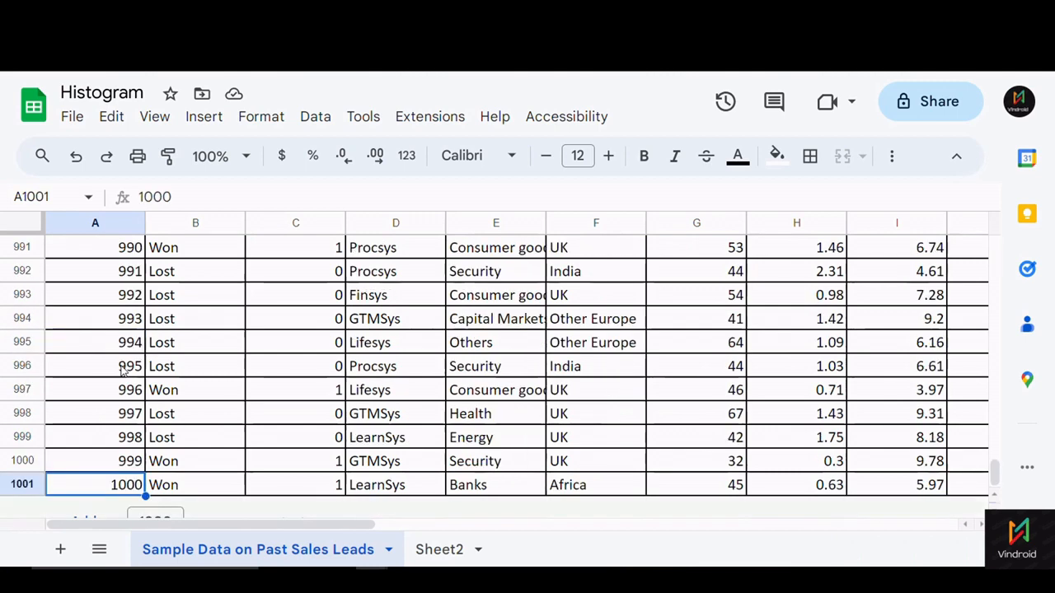
{"action": "key", "text": "ctrl+Up"}
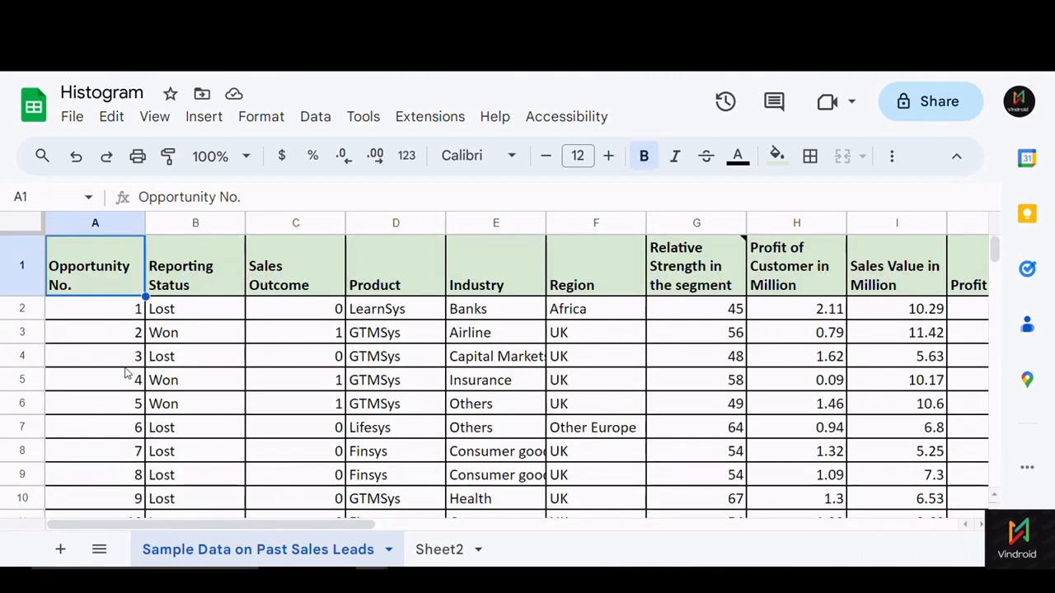
- Compare the Reporting Status values Lost and Won with their Sales Outcome codes in the first two records
{"action": "left_click", "coordinate": [183, 317]}
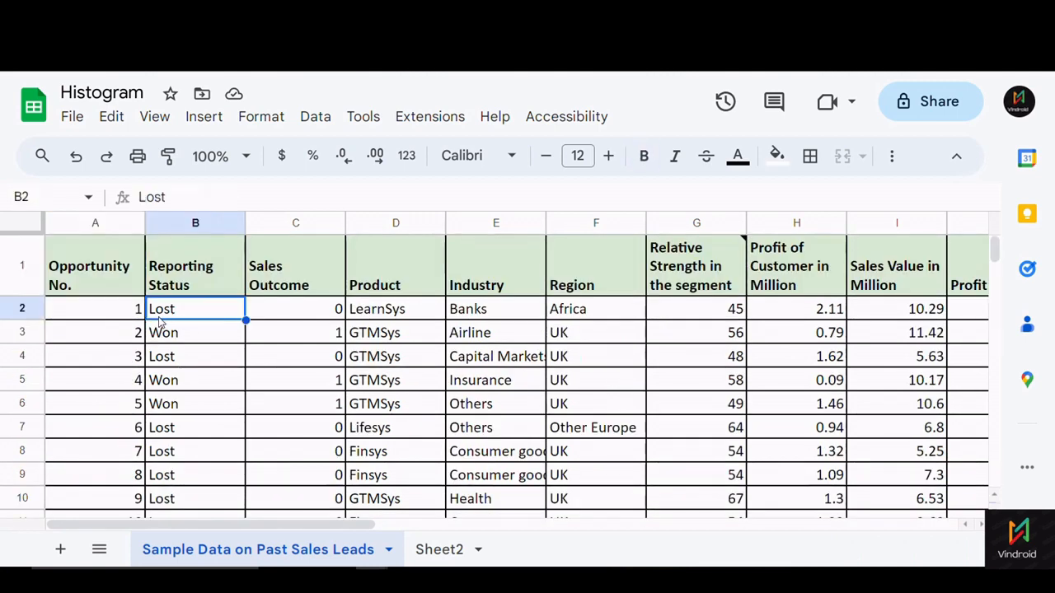
{"action": "left_click", "coordinate": [96, 317]}
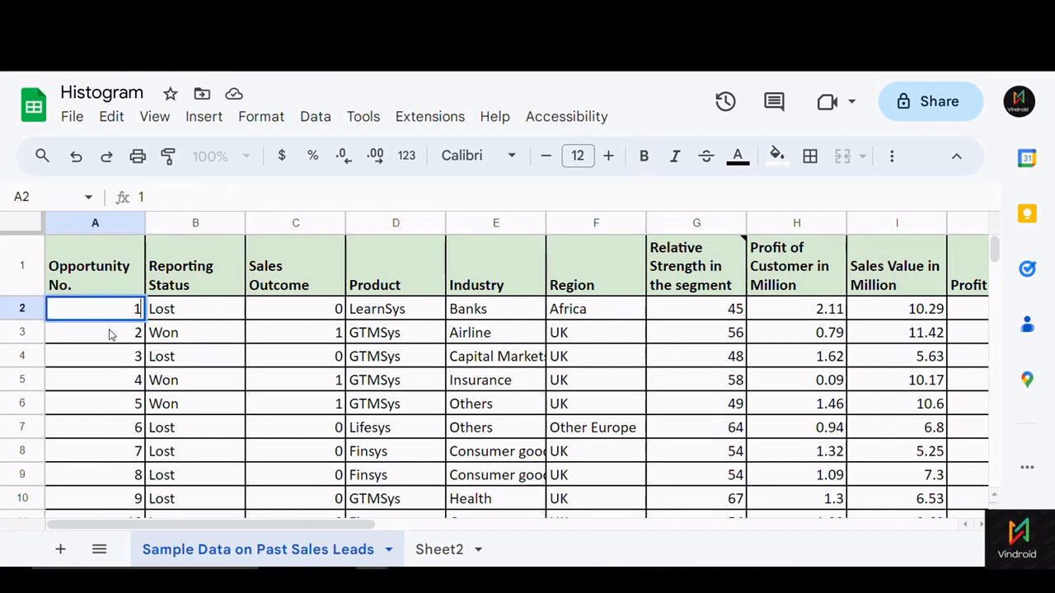
{"action": "left_click", "coordinate": [192, 315]}
{"action": "left_click", "coordinate": [178, 333]}
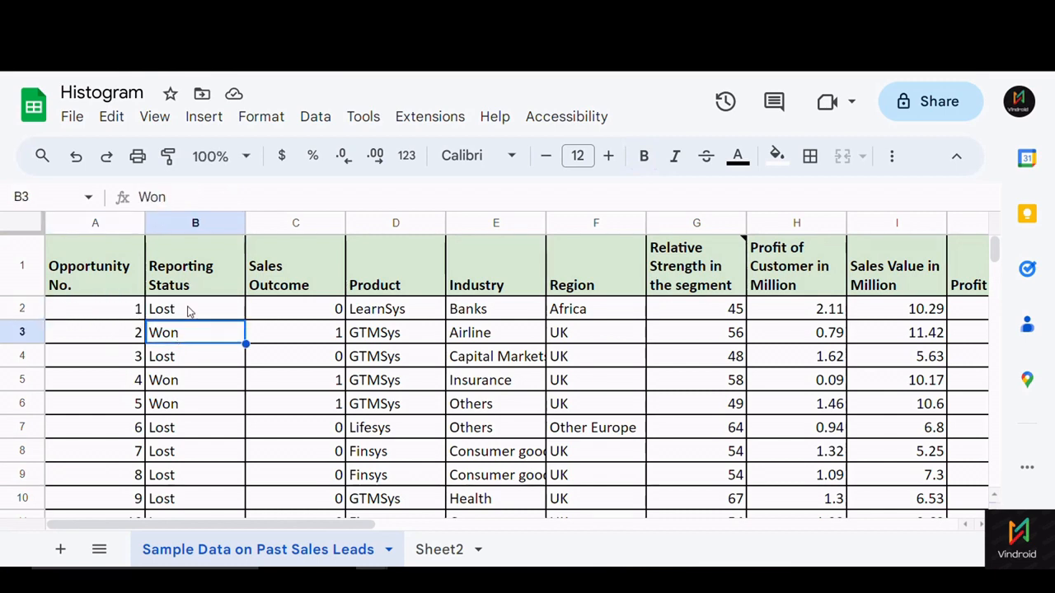
{"action": "left_click", "coordinate": [276, 315]}
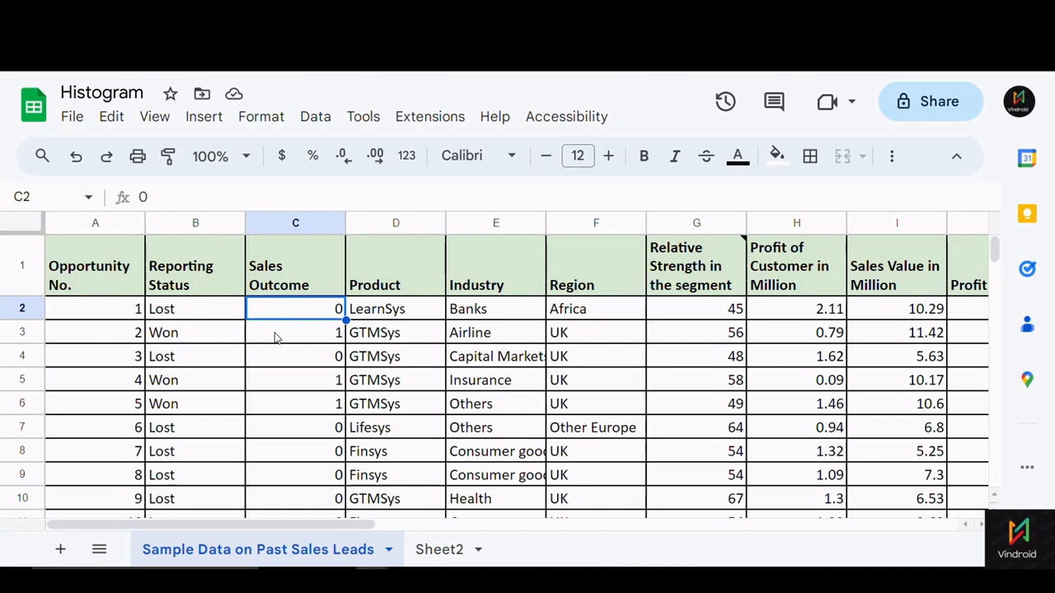
{"action": "left_click", "coordinate": [293, 341]}
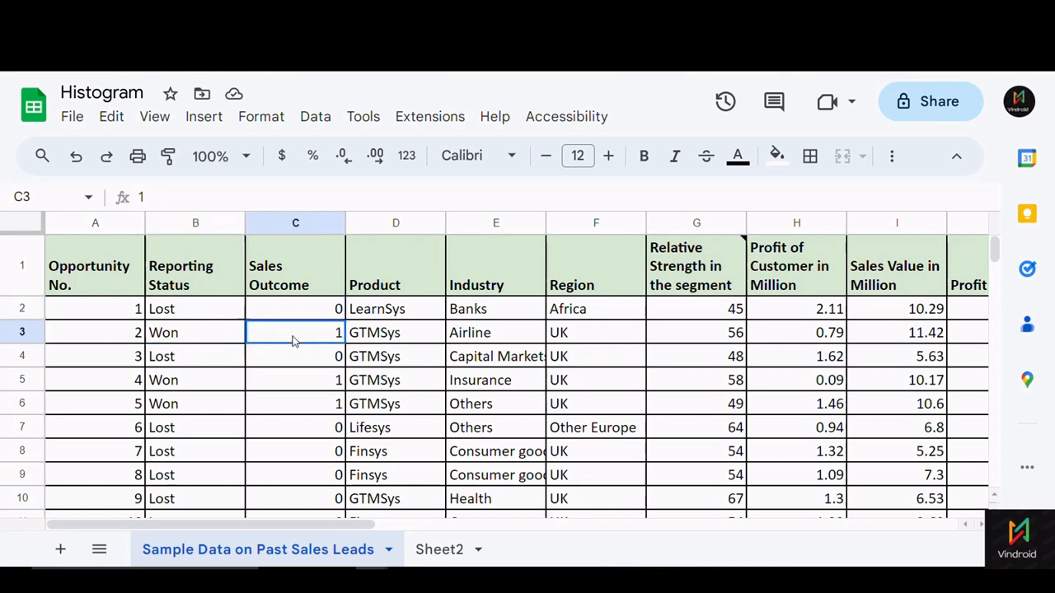
{"action": "left_click", "coordinate": [283, 315]}
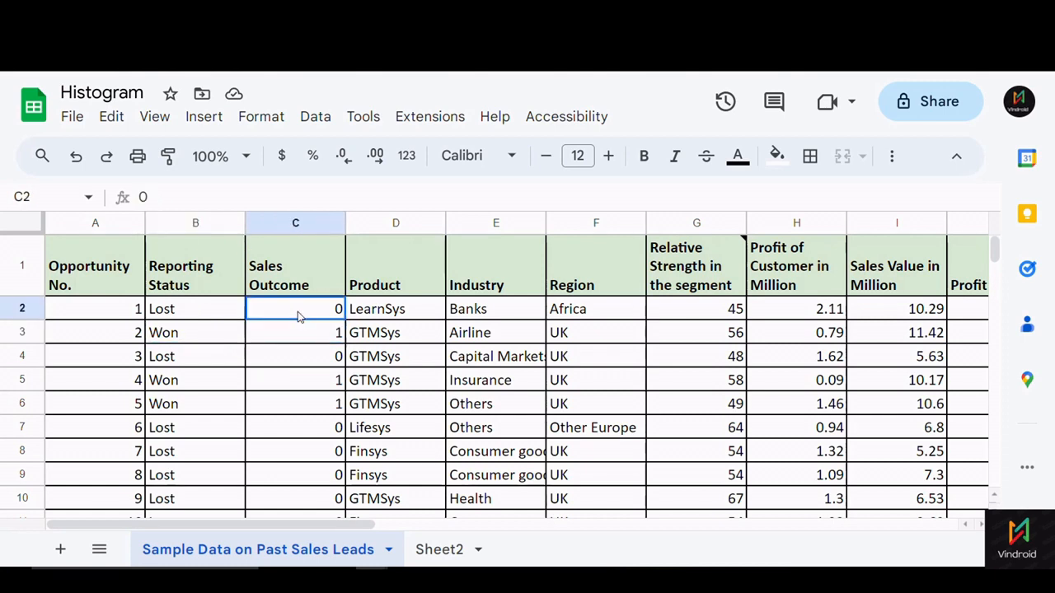
{"action": "left_click", "coordinate": [286, 339]}
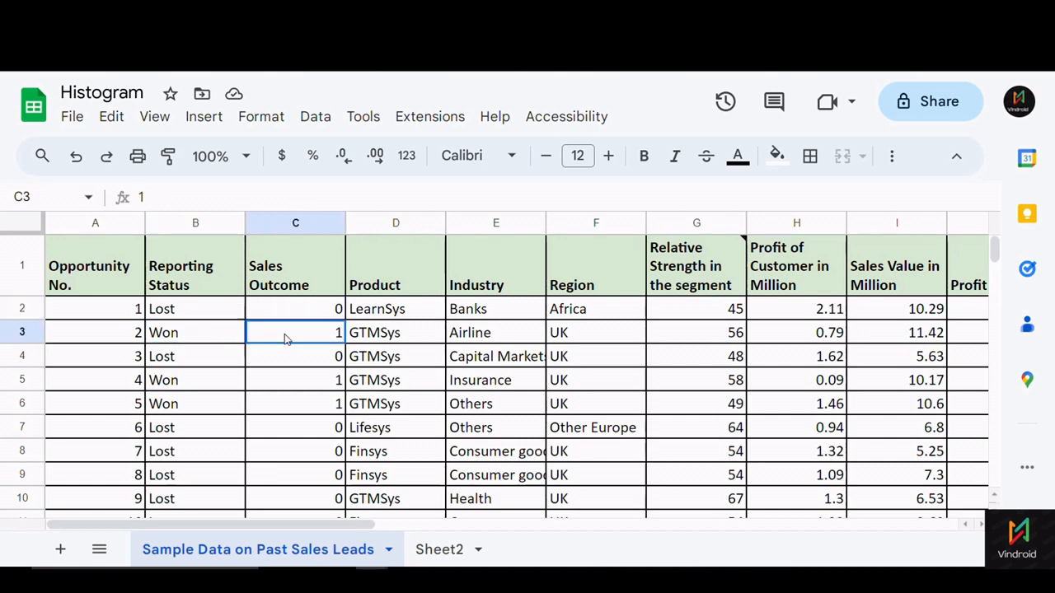
- Examine the Product, Industry and Region columns, and highlight the descriptive columns A to F together
{"action": "left_click", "coordinate": [373, 334]}
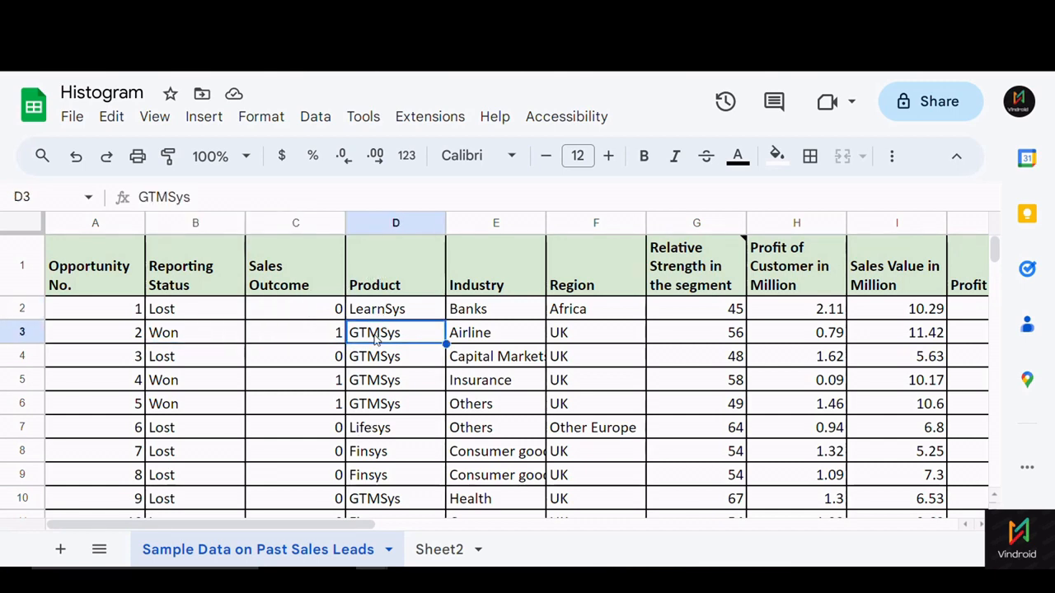
{"action": "left_click", "coordinate": [457, 310]}
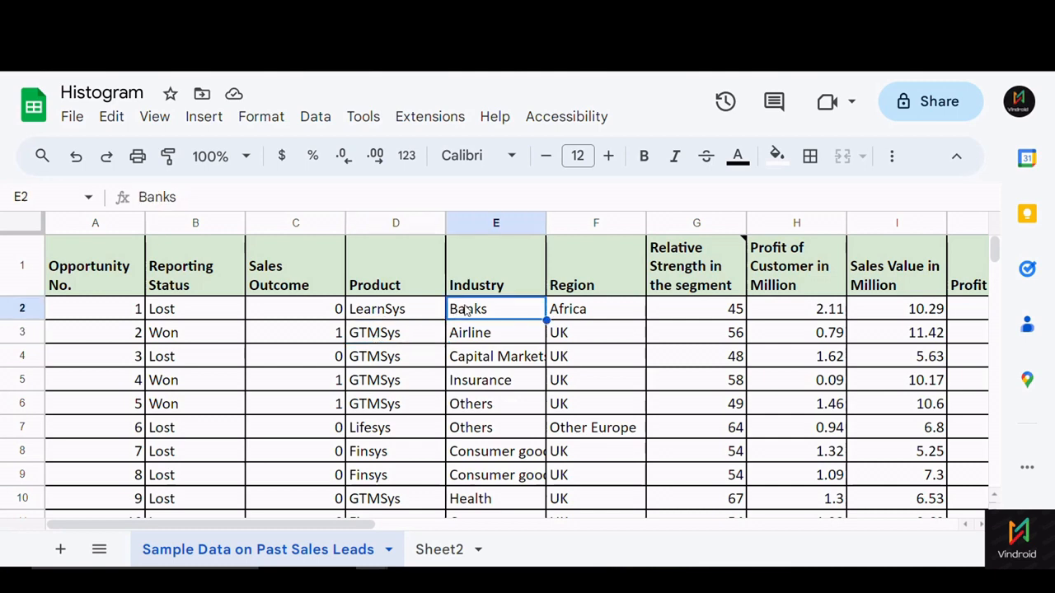
{"action": "left_click", "coordinate": [412, 294]}
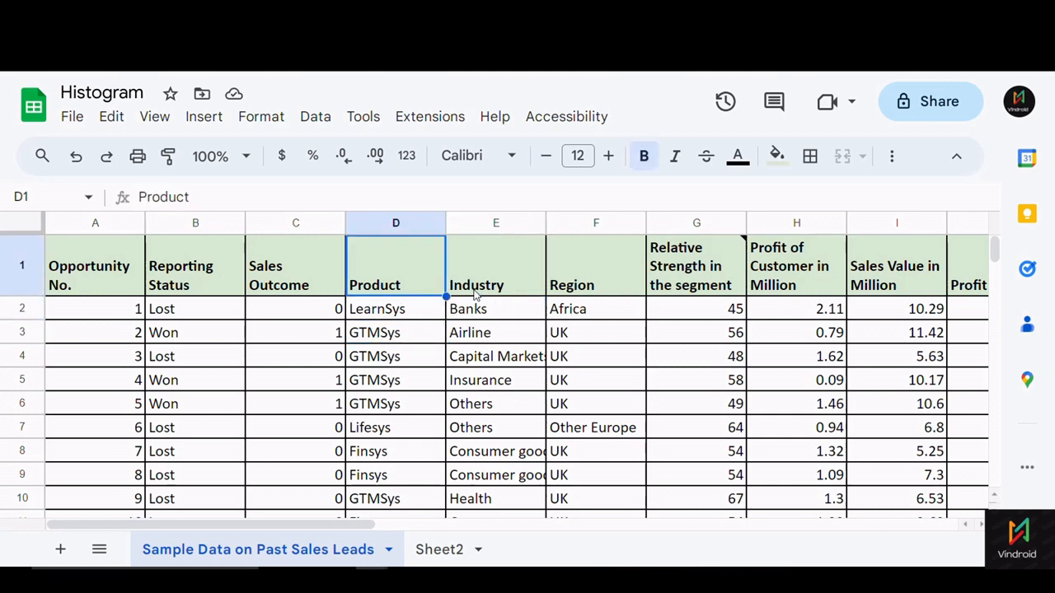
{"action": "left_click", "coordinate": [478, 297]}
{"action": "left_click", "coordinate": [580, 297]}
{"action": "left_click", "coordinate": [580, 329]}
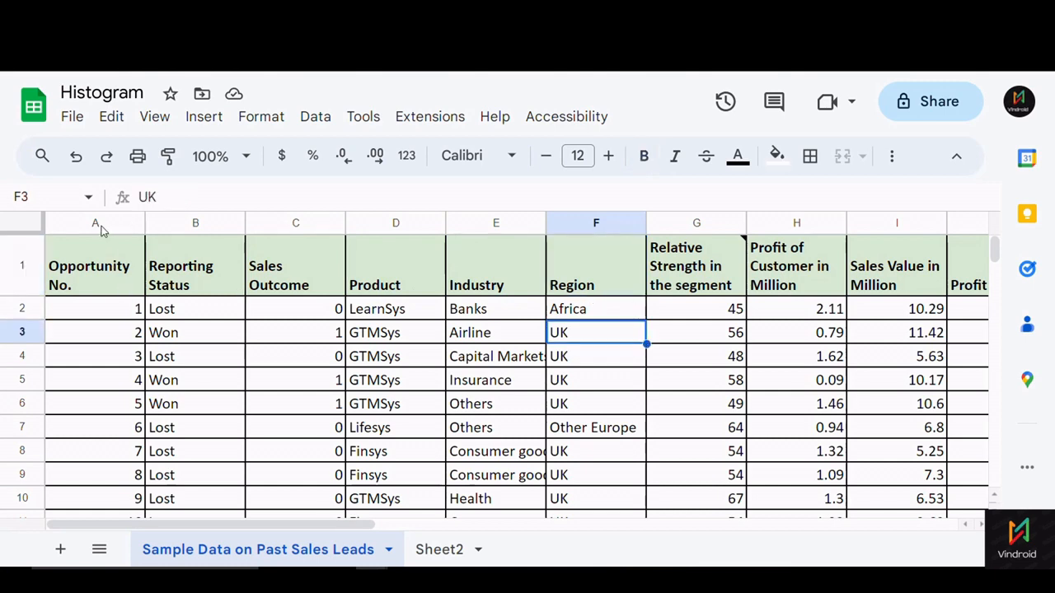
{"action": "left_click_drag", "start_coordinate": [95, 223], "coordinate": [549, 221]}
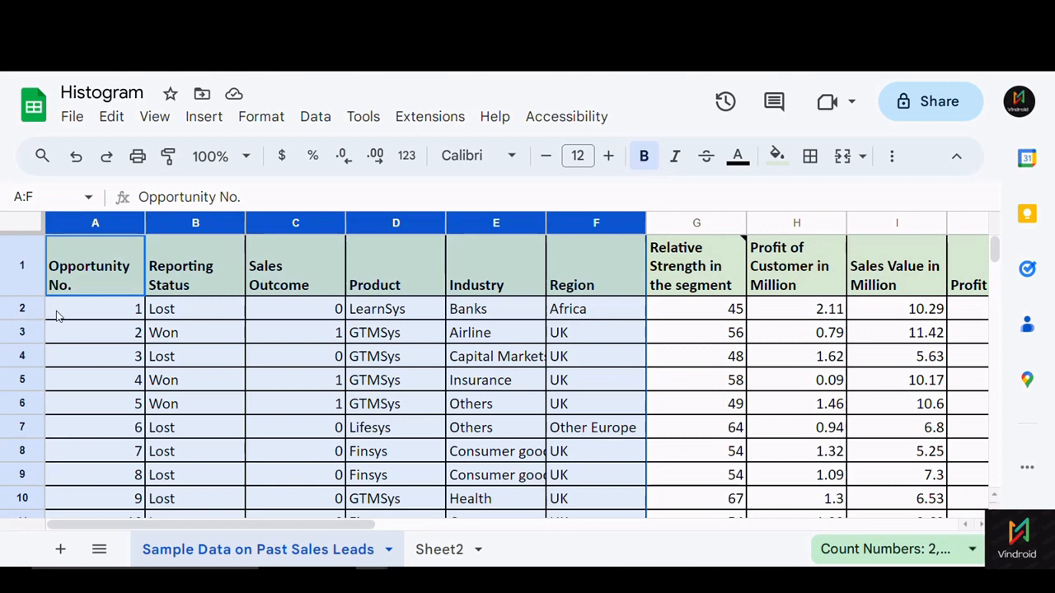
- Read the note on the Relative Strength in the segment header and examine the column's first value
{"action": "left_click", "coordinate": [664, 310]}
{"action": "left_click_drag", "start_coordinate": [362, 525], "coordinate": [526, 530]}
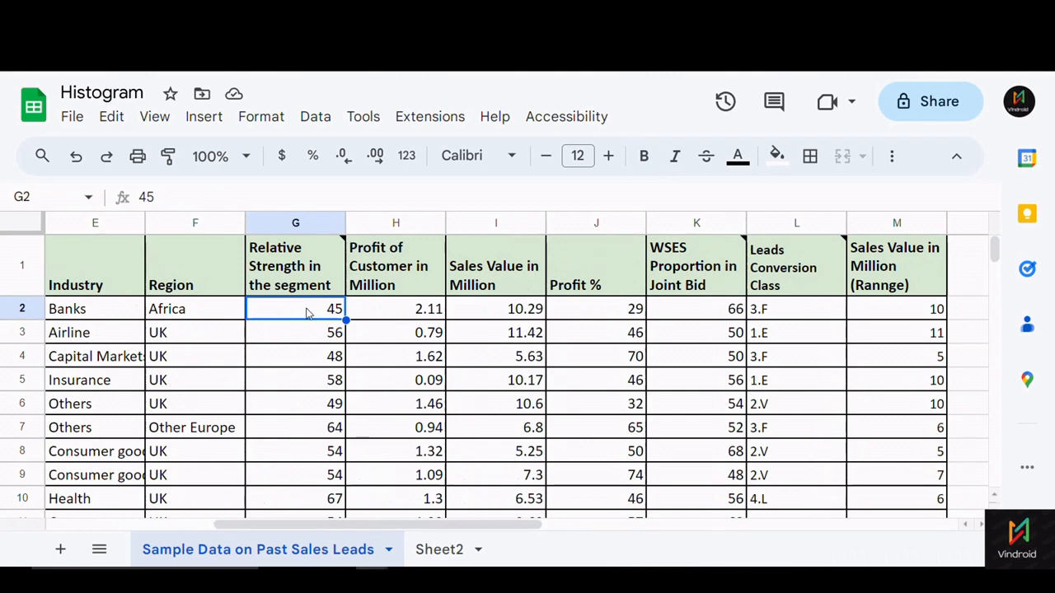
{"action": "left_click", "coordinate": [302, 281]}
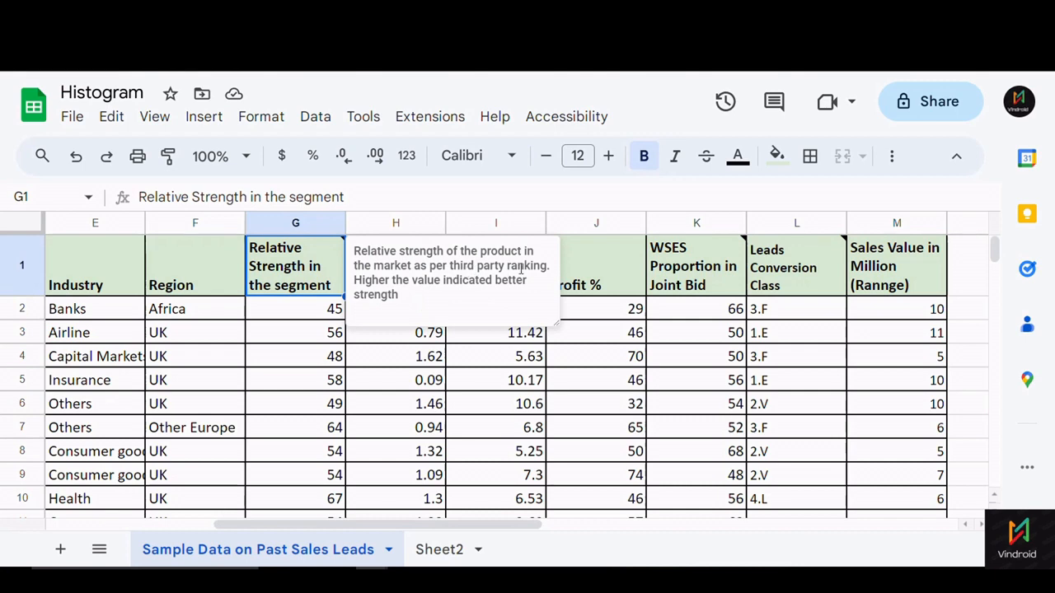
{"action": "left_click", "coordinate": [308, 315]}
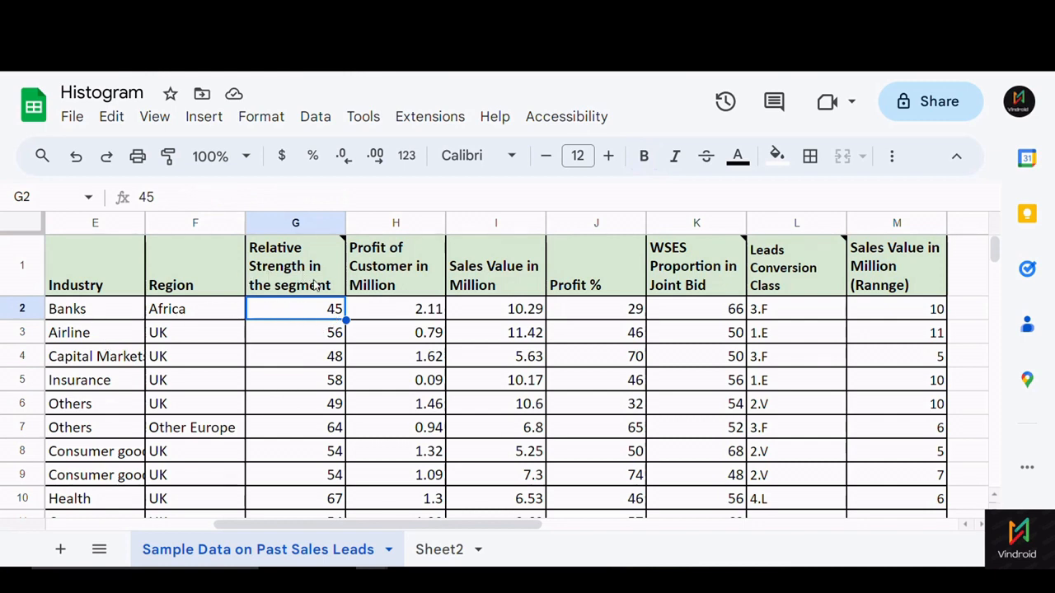
{"action": "mouse_move", "coordinate": [309, 280]}
- Examine the Profit of Customer in Million header and the first lead's value in H2
{"action": "left_click", "coordinate": [388, 313]}
{"action": "left_click", "coordinate": [399, 279]}
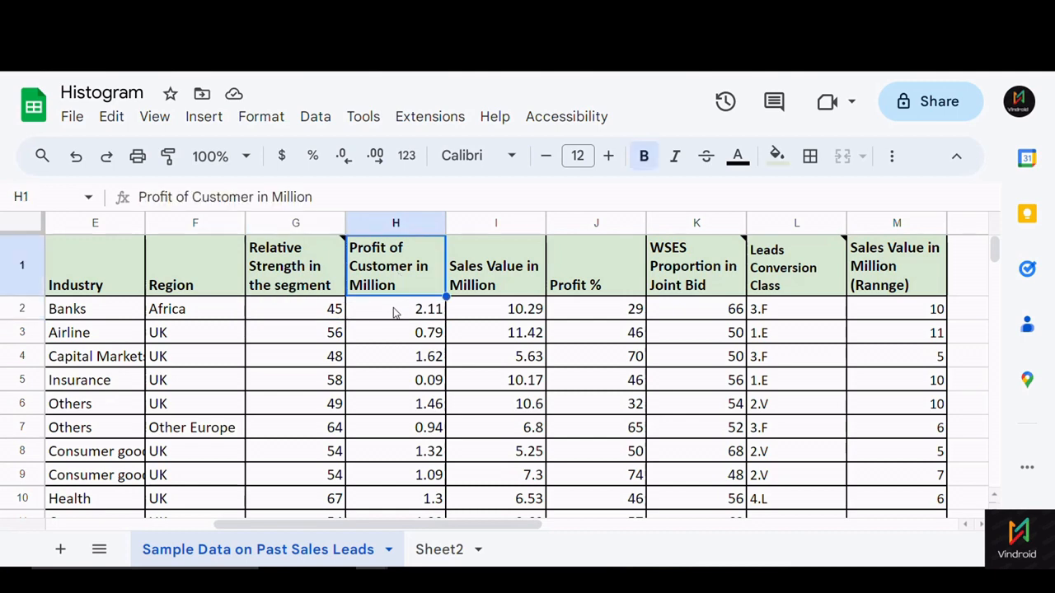
{"action": "left_click", "coordinate": [393, 312]}
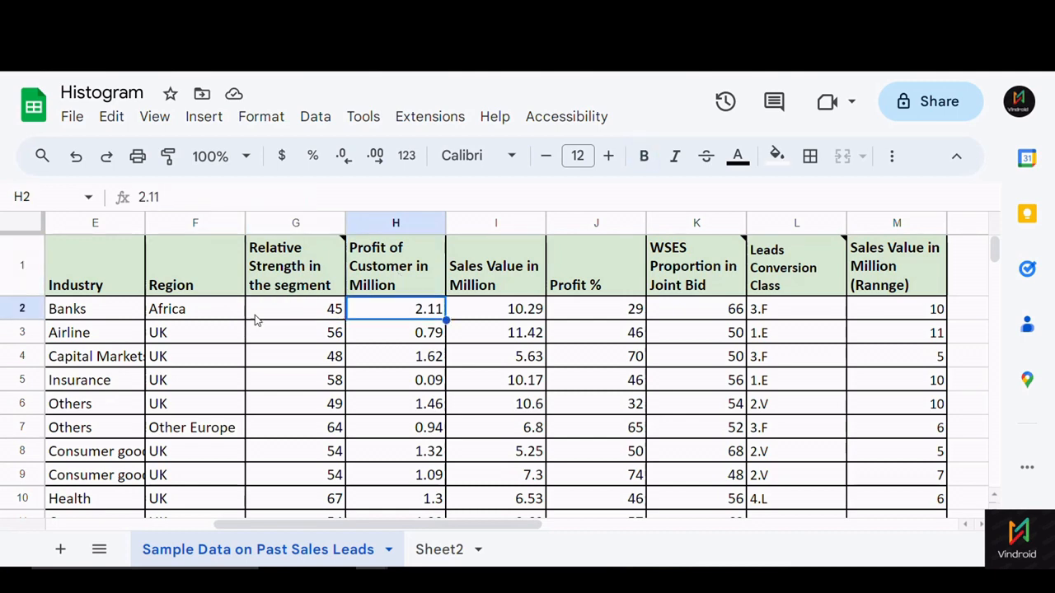
{"action": "left_click", "coordinate": [392, 288]}
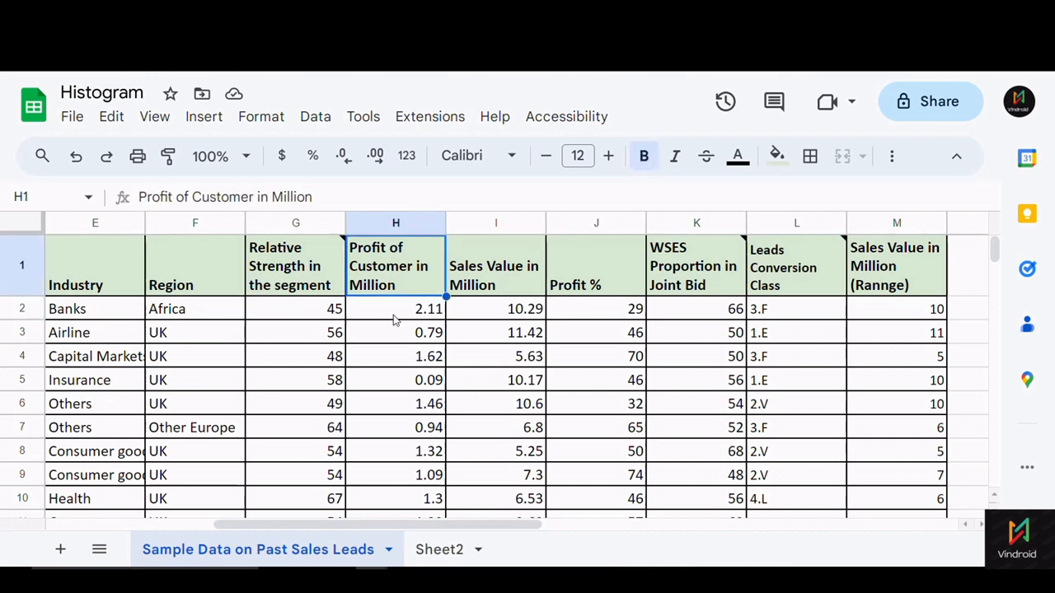
{"action": "left_click", "coordinate": [394, 320]}
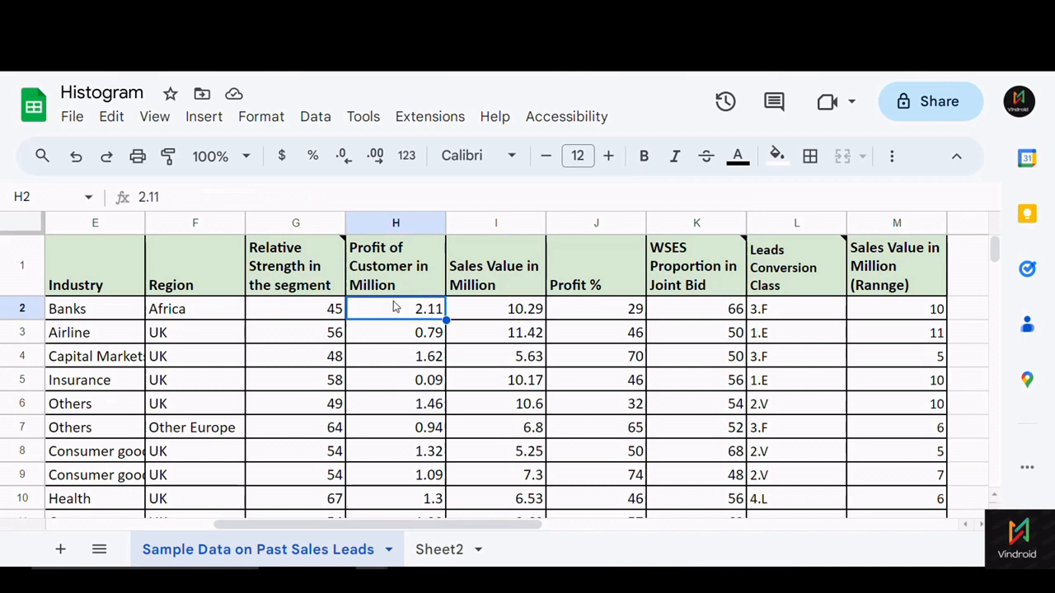
- Match the Profit of Customer in Million header to its first value and highlight the first lead's whole row
{"action": "left_click", "coordinate": [382, 280]}
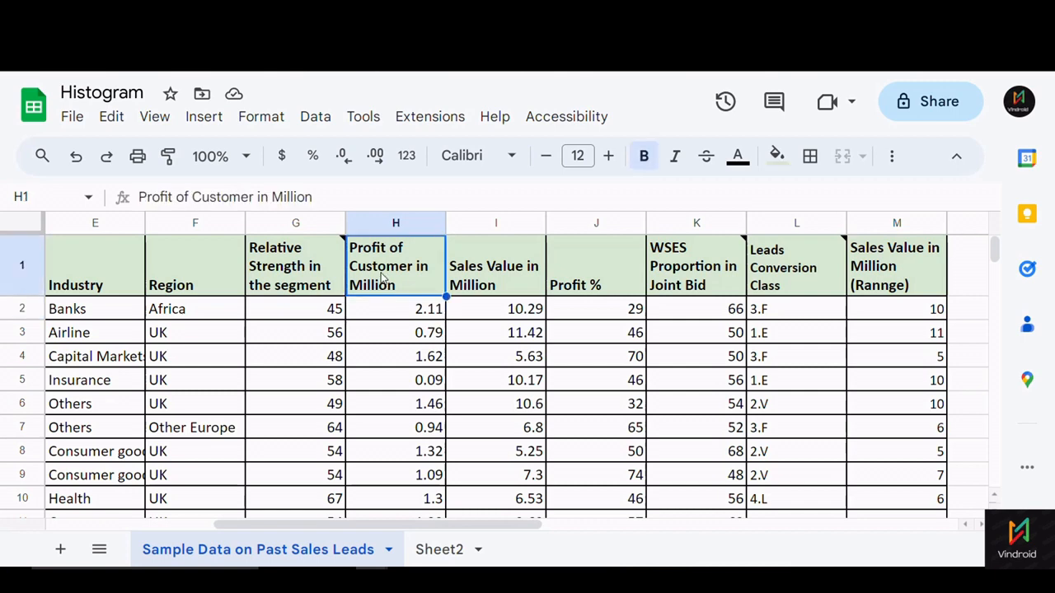
{"action": "left_click", "coordinate": [392, 318]}
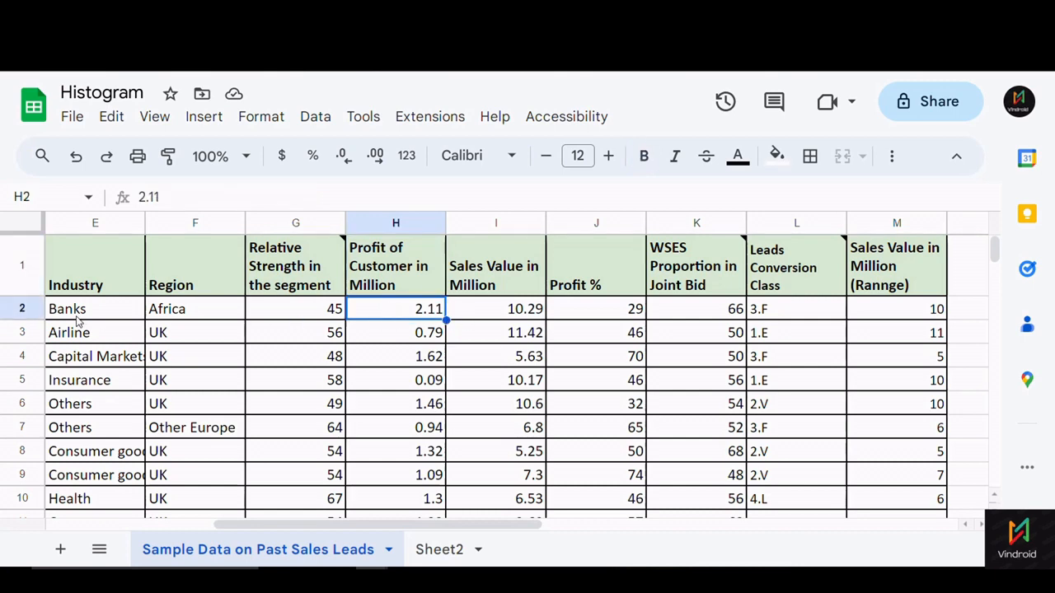
{"action": "left_click", "coordinate": [21, 309]}
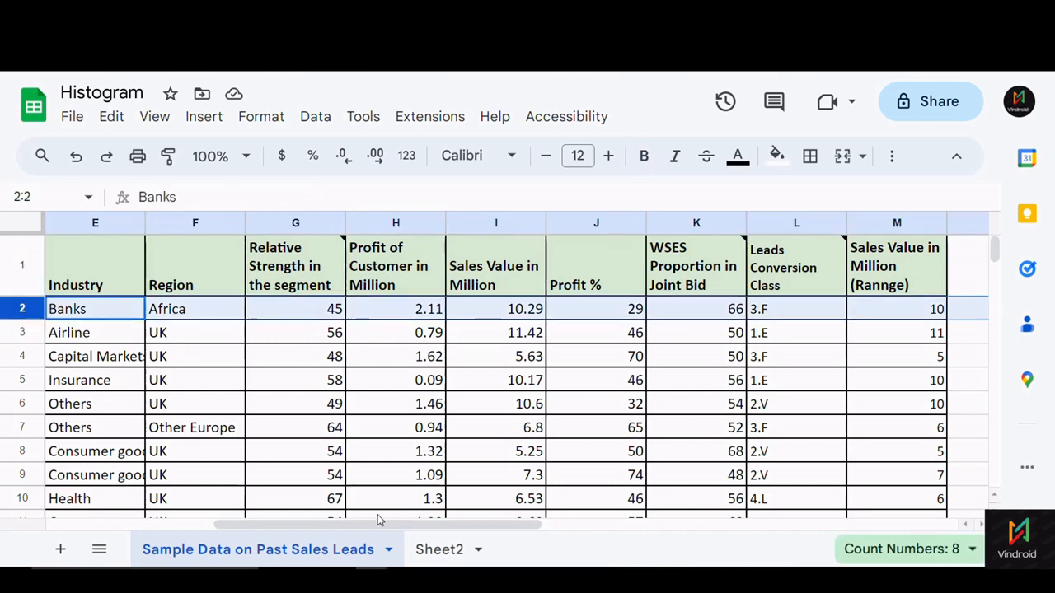
- Examine the Sales Value in Million and Profit % columns, comparing the first lead's two values
{"action": "left_click_drag", "start_coordinate": [379, 524], "coordinate": [408, 524]}
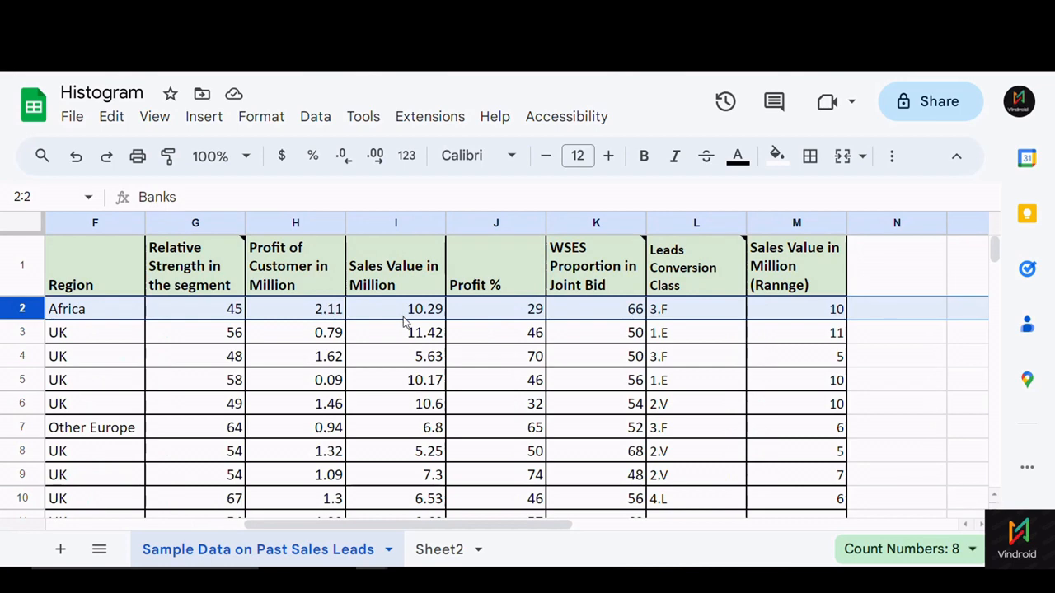
{"action": "left_click", "coordinate": [576, 268]}
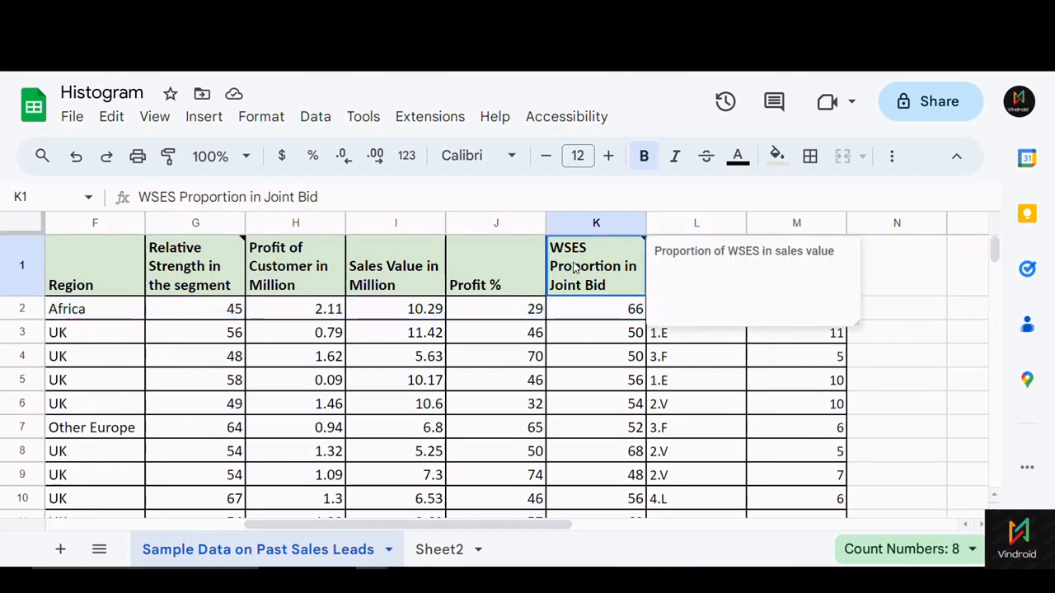
{"action": "left_click", "coordinate": [513, 315]}
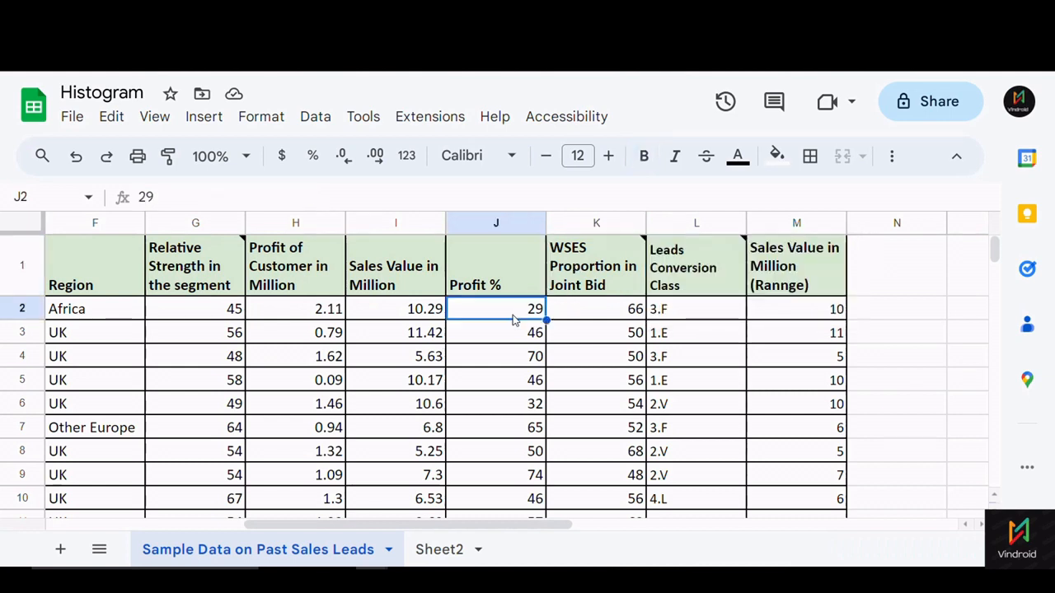
{"action": "left_click", "coordinate": [413, 318]}
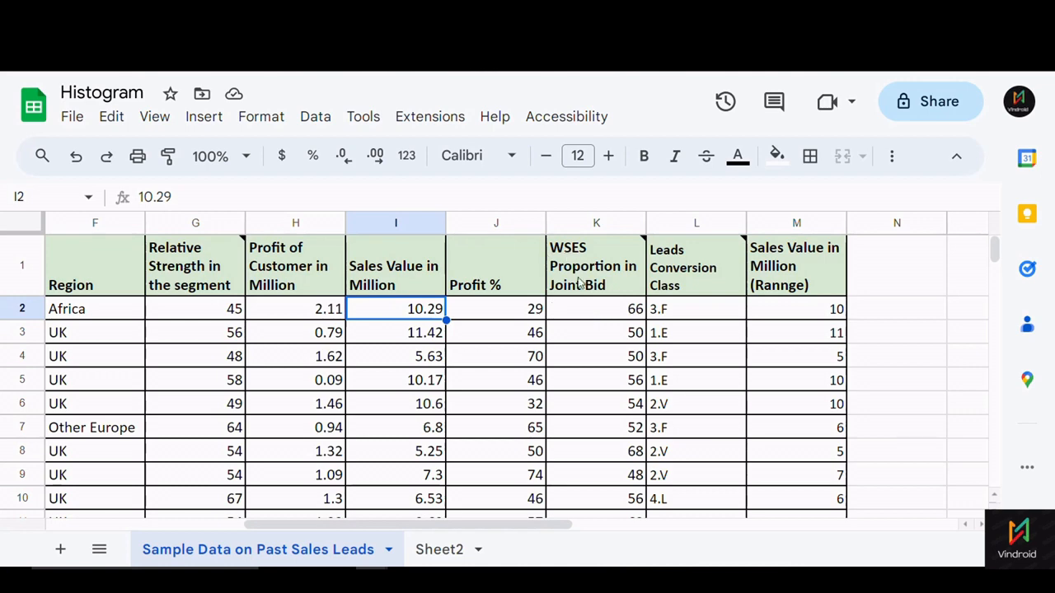
{"action": "left_click", "coordinate": [512, 317]}
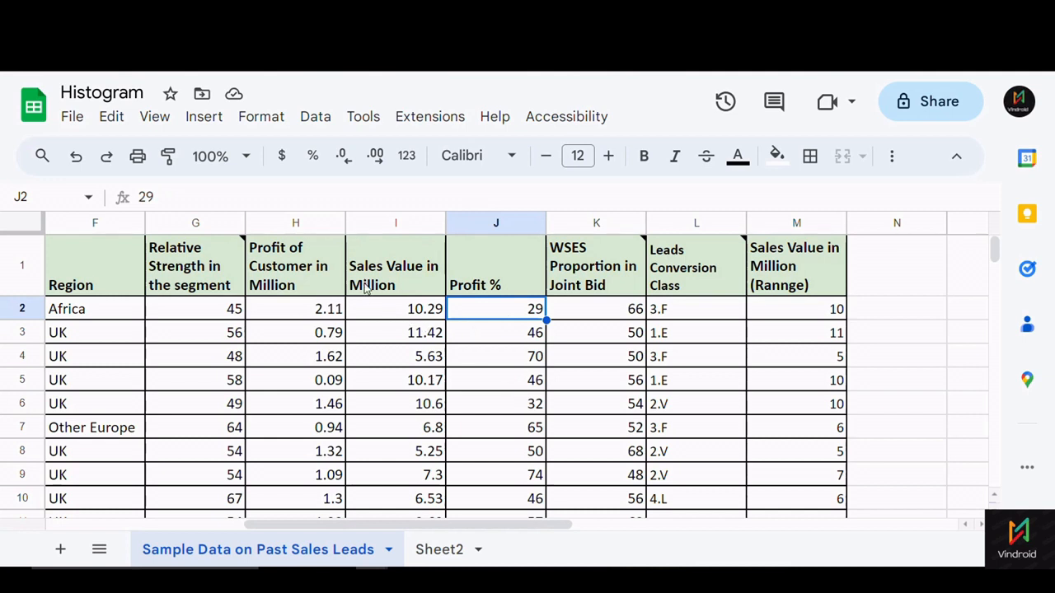
{"action": "left_click", "coordinate": [291, 293]}
{"action": "left_click", "coordinate": [511, 286]}
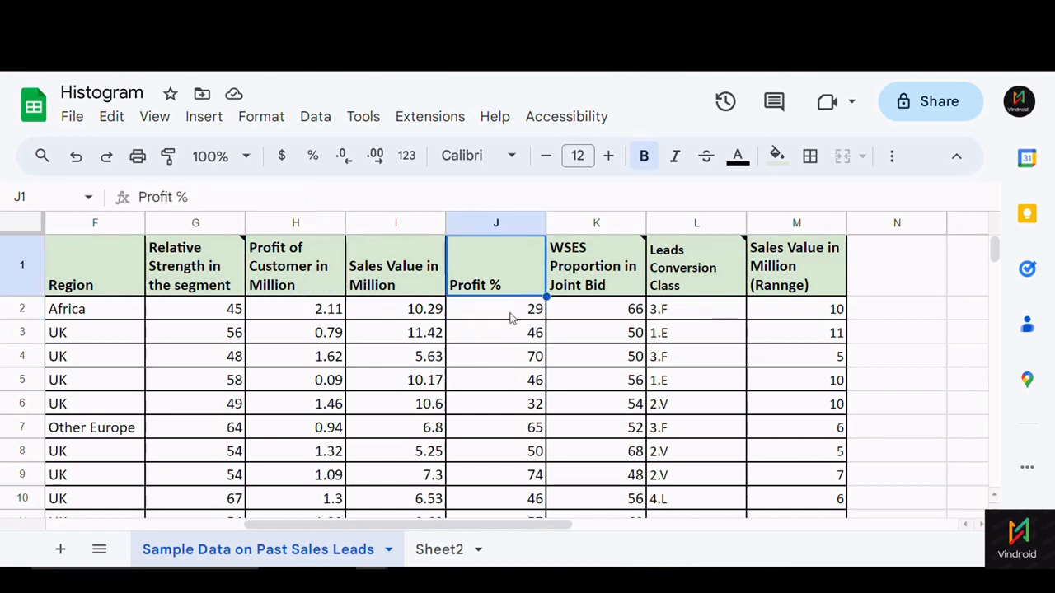
{"action": "left_click", "coordinate": [510, 317]}
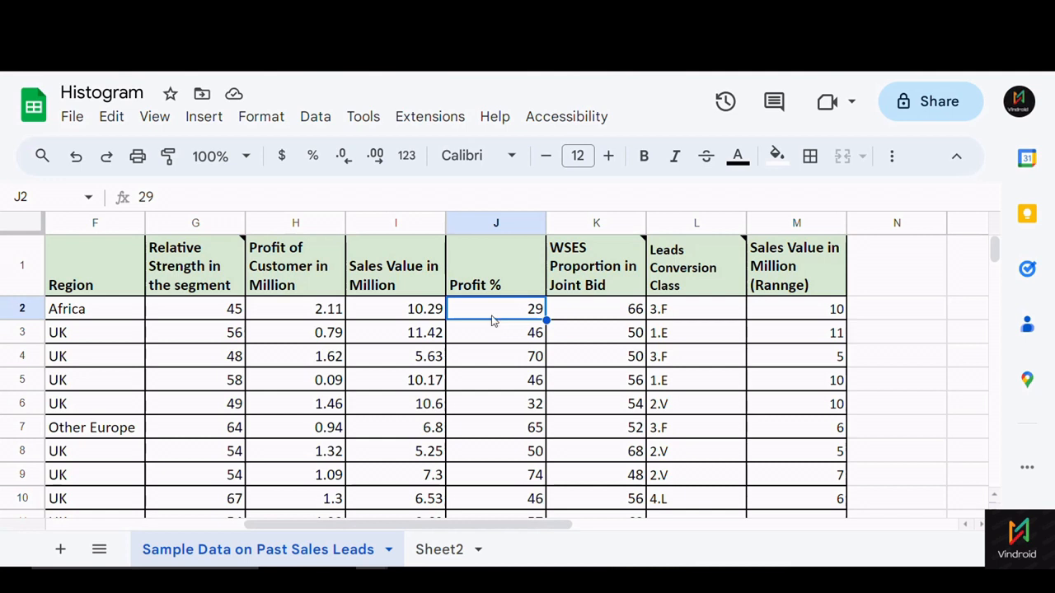
{"action": "left_click", "coordinate": [415, 317]}
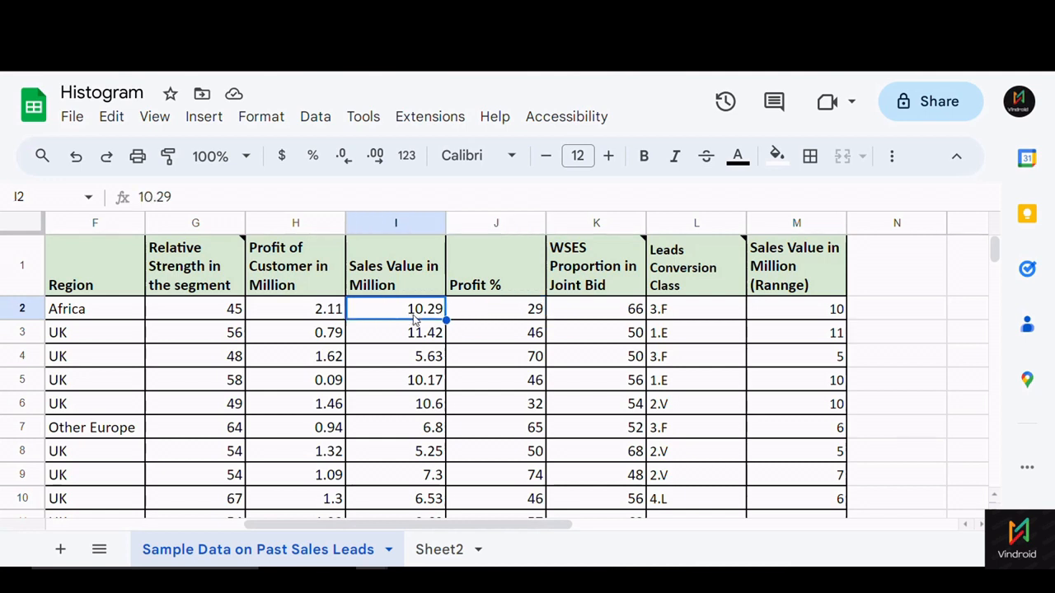
{"action": "left_click", "coordinate": [468, 319]}
{"action": "left_click", "coordinate": [410, 309]}
{"action": "left_click", "coordinate": [468, 315]}
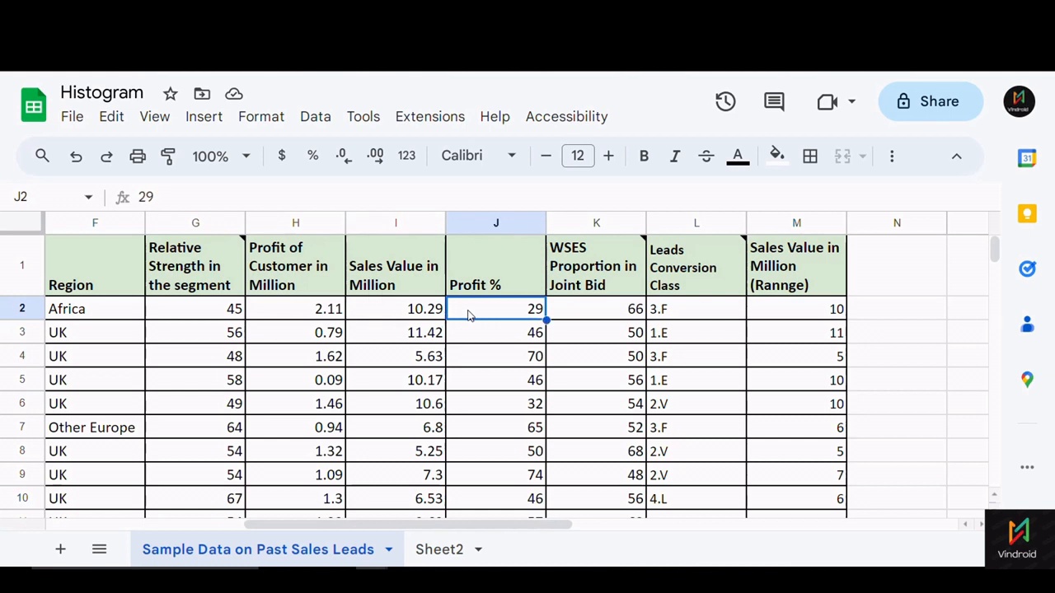
- Read the note on the WSES Proportion in Joint Bid header and examine the column's first two values
{"action": "left_click", "coordinate": [569, 310]}
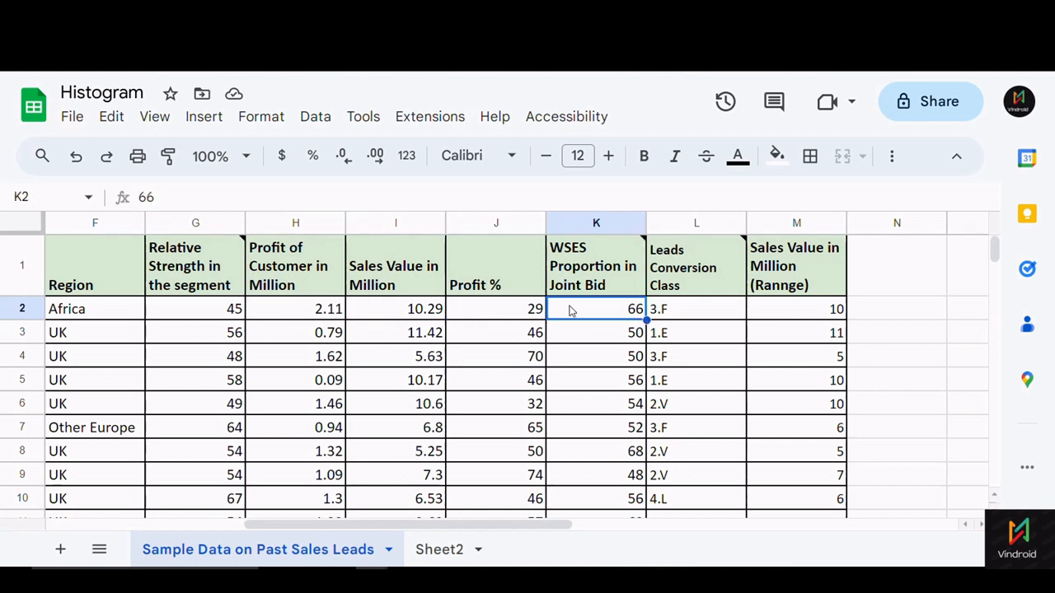
{"action": "left_click", "coordinate": [574, 277]}
{"action": "left_click", "coordinate": [572, 310]}
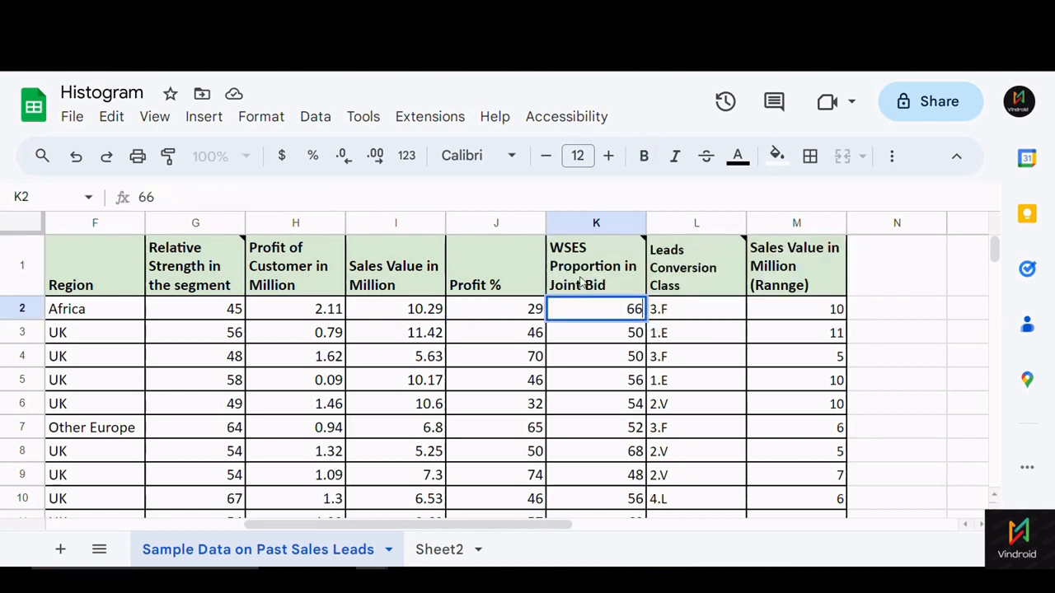
{"action": "mouse_move", "coordinate": [581, 289]}
{"action": "left_click", "coordinate": [580, 340]}
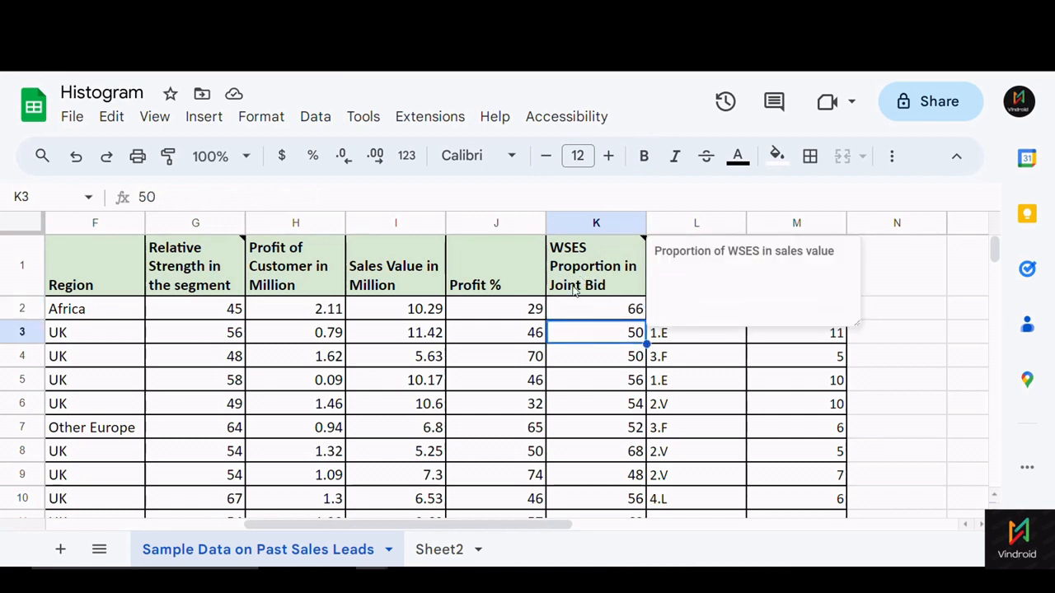
- Compare the first lead's Profit % with its WSES Proportion in Joint Bid value
{"action": "left_click", "coordinate": [469, 315]}
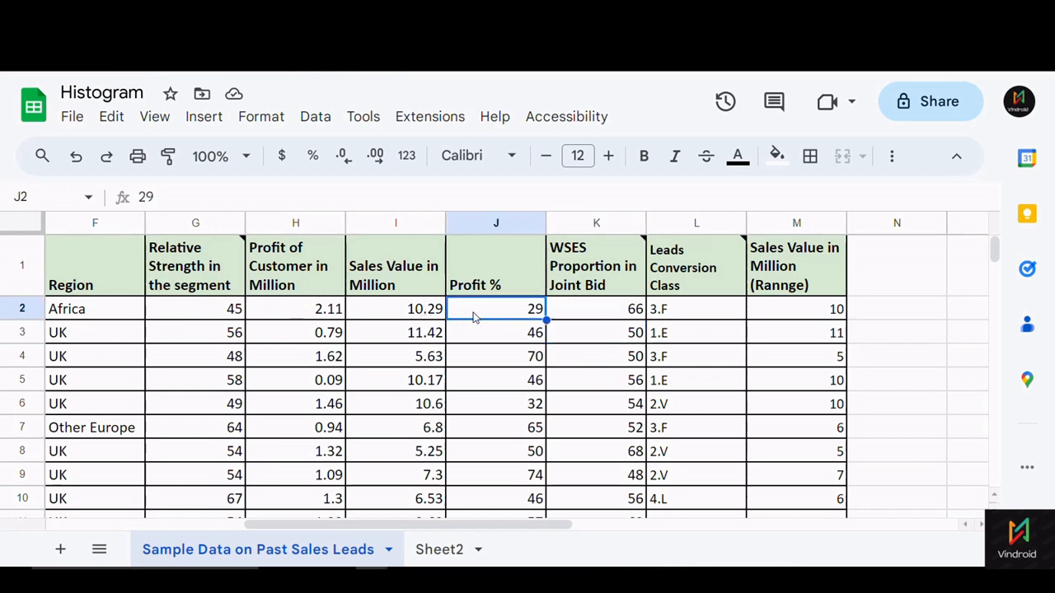
{"action": "left_click", "coordinate": [582, 314]}
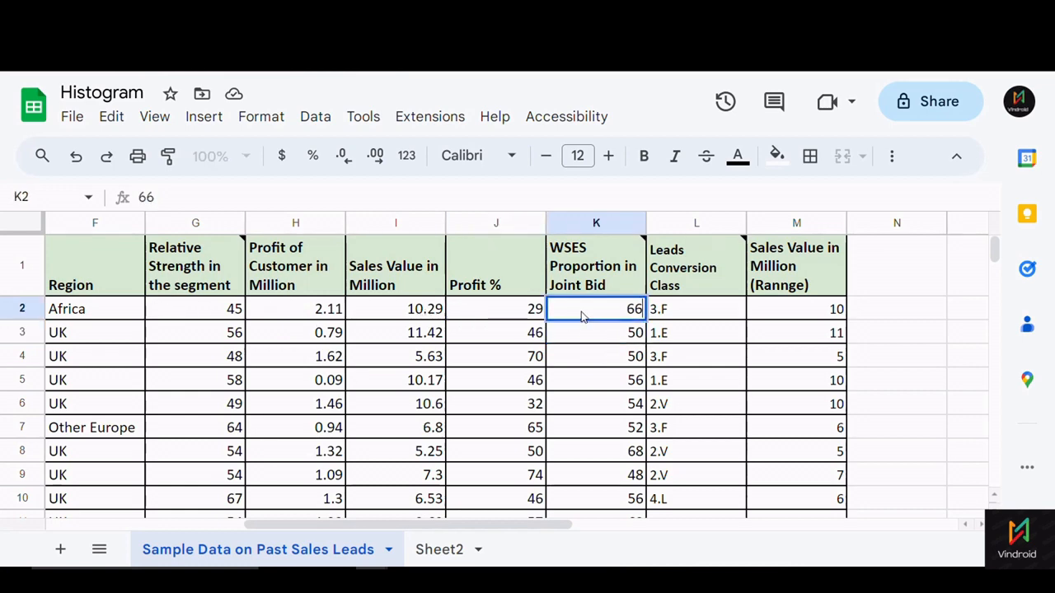
{"action": "left_click", "coordinate": [582, 346]}
{"action": "left_click", "coordinate": [580, 319]}
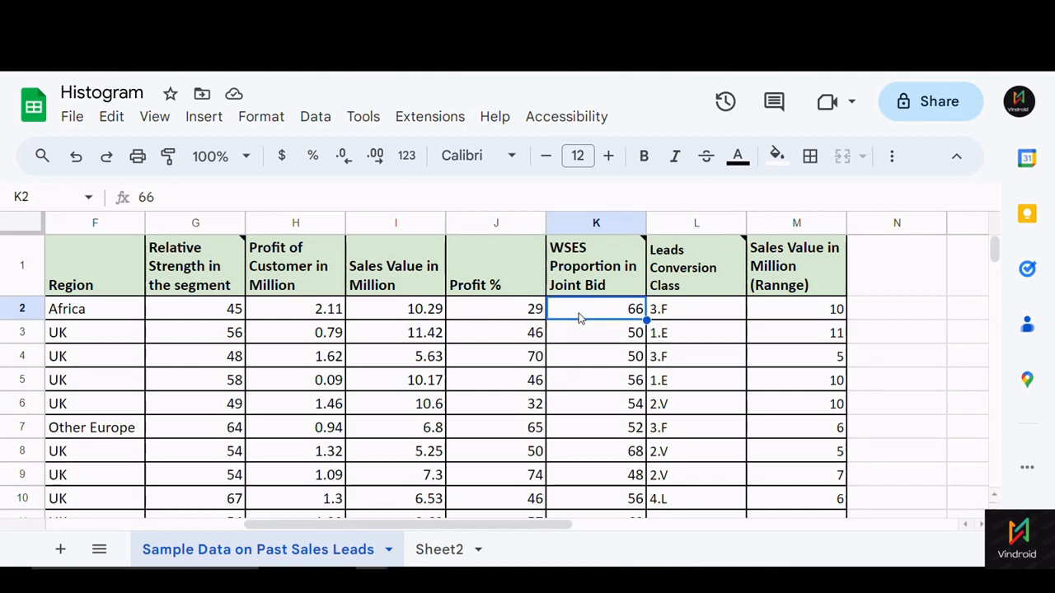
{"action": "mouse_move", "coordinate": [587, 269]}
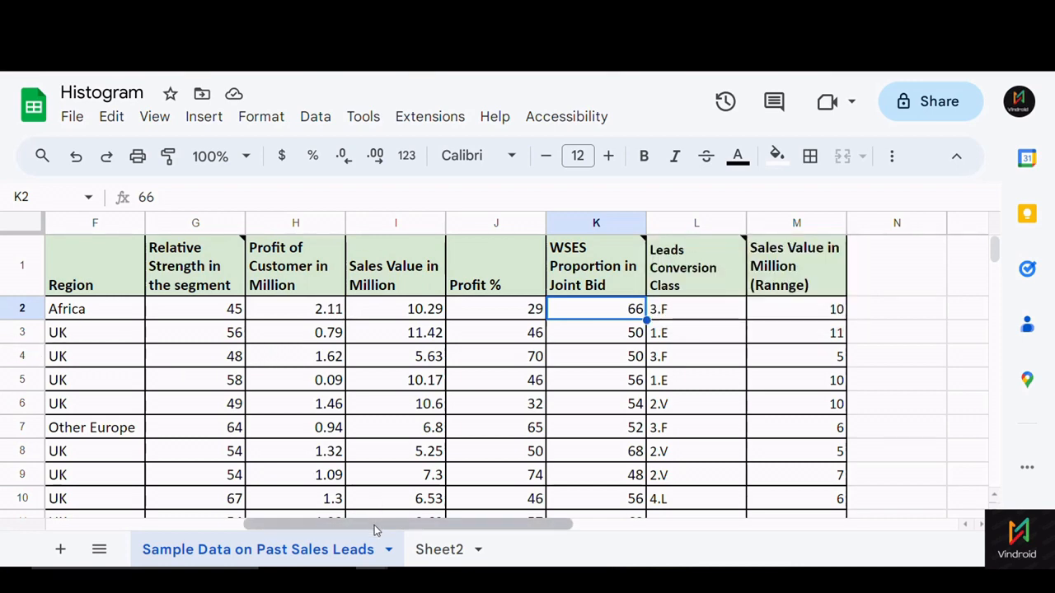
- Review the lead columns alongside the WSES Proportion in Joint Bid values in rows 2 and 9, and reread the header's note
{"action": "left_click_drag", "start_coordinate": [374, 525], "coordinate": [306, 526]}
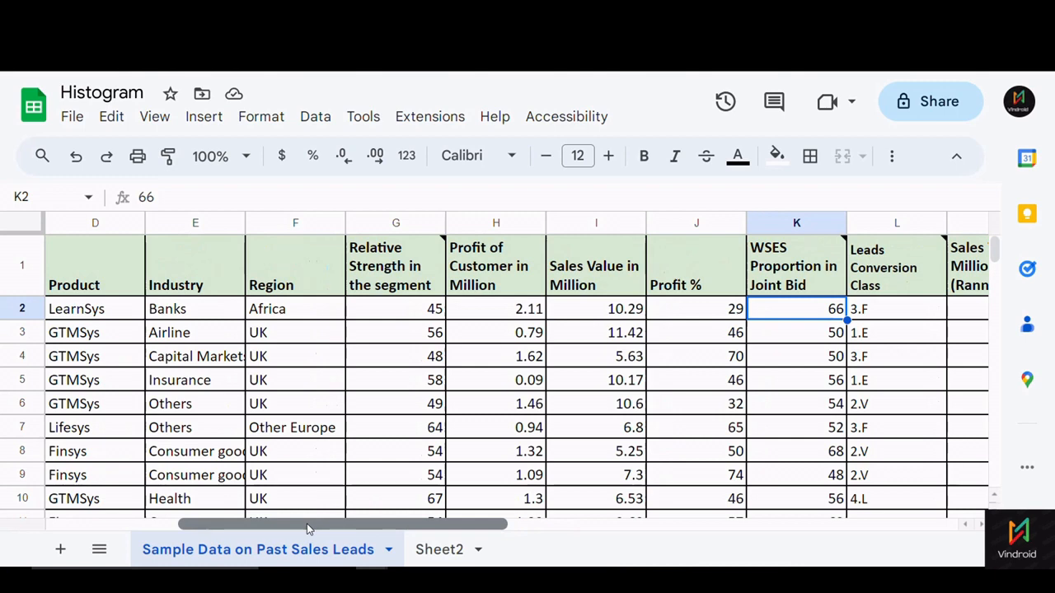
{"action": "left_click_drag", "start_coordinate": [306, 523], "coordinate": [397, 523]}
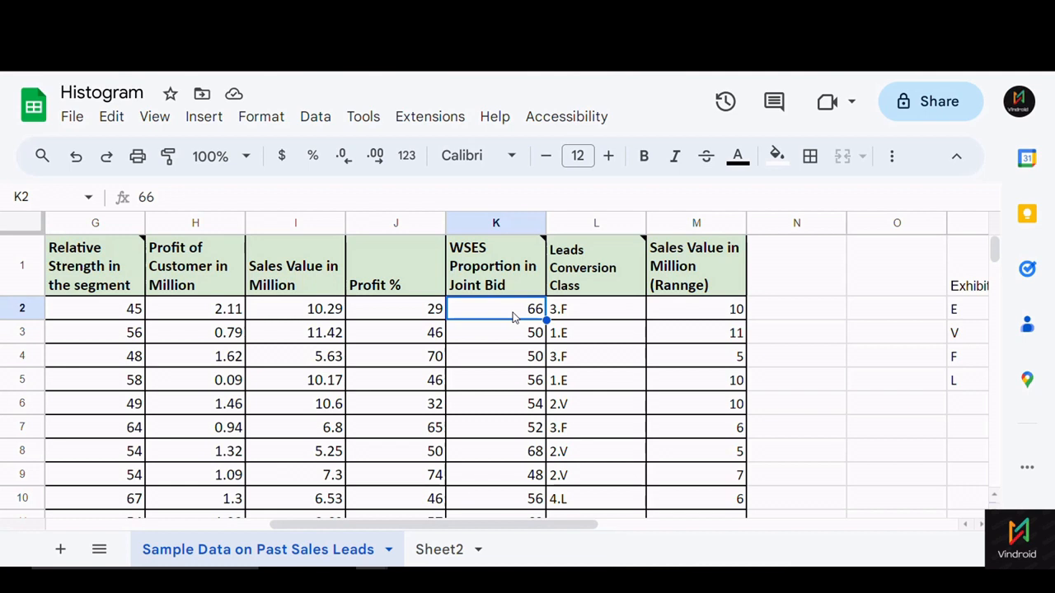
{"action": "left_click", "coordinate": [512, 268]}
{"action": "left_click", "coordinate": [499, 314]}
{"action": "left_click", "coordinate": [511, 474]}
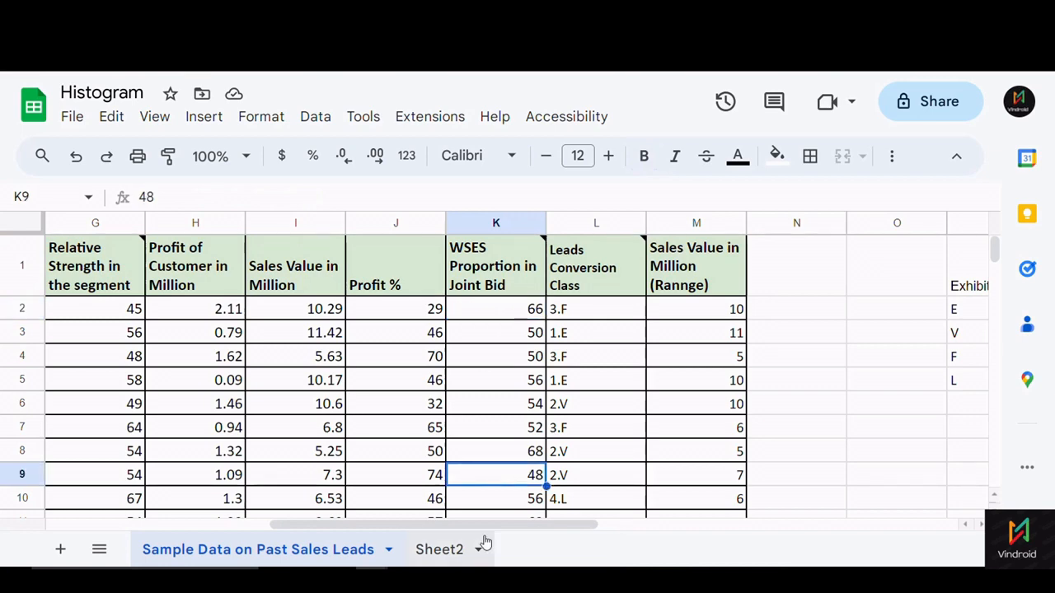
{"action": "left_click_drag", "start_coordinate": [490, 534], "coordinate": [329, 528]}
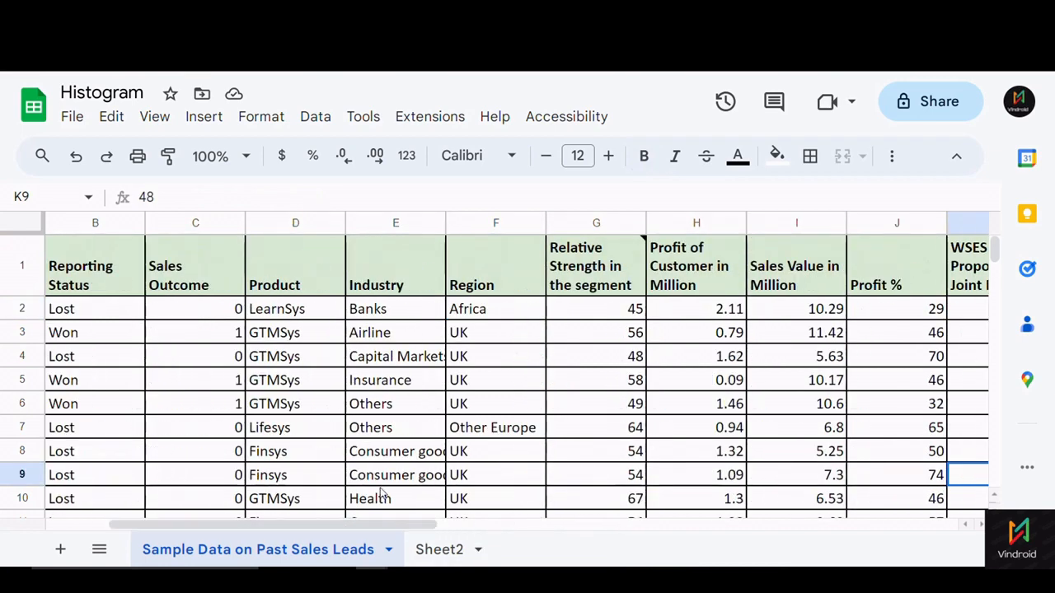
{"action": "left_click_drag", "start_coordinate": [433, 526], "coordinate": [623, 535]}
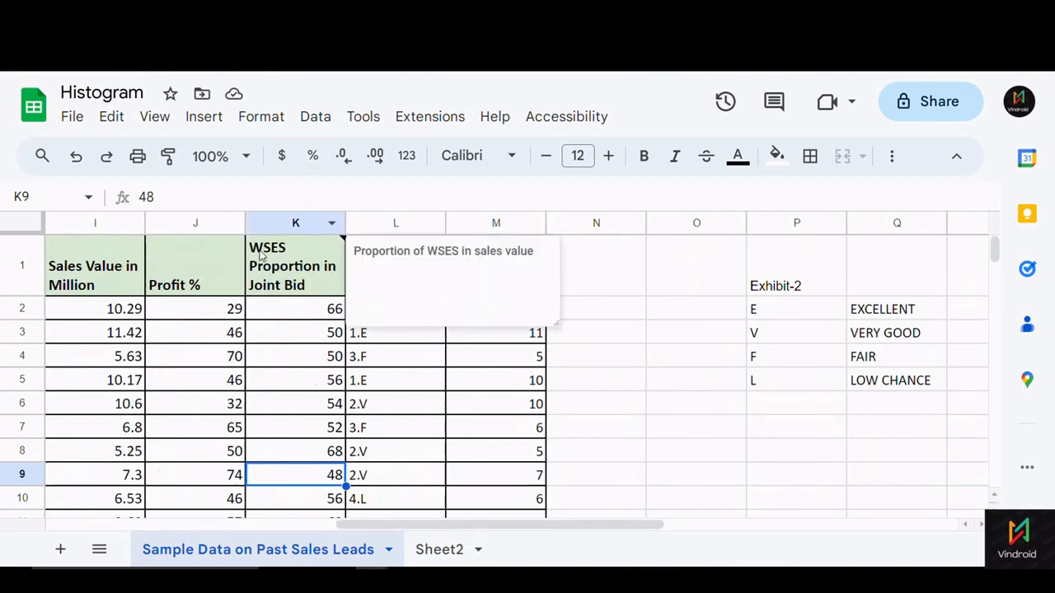
- Read the note on the Leads Conversion Class header and highlight the matching class codes in Exhibit-2, P2:P5
{"action": "left_click", "coordinate": [357, 381]}
{"action": "left_click", "coordinate": [384, 274]}
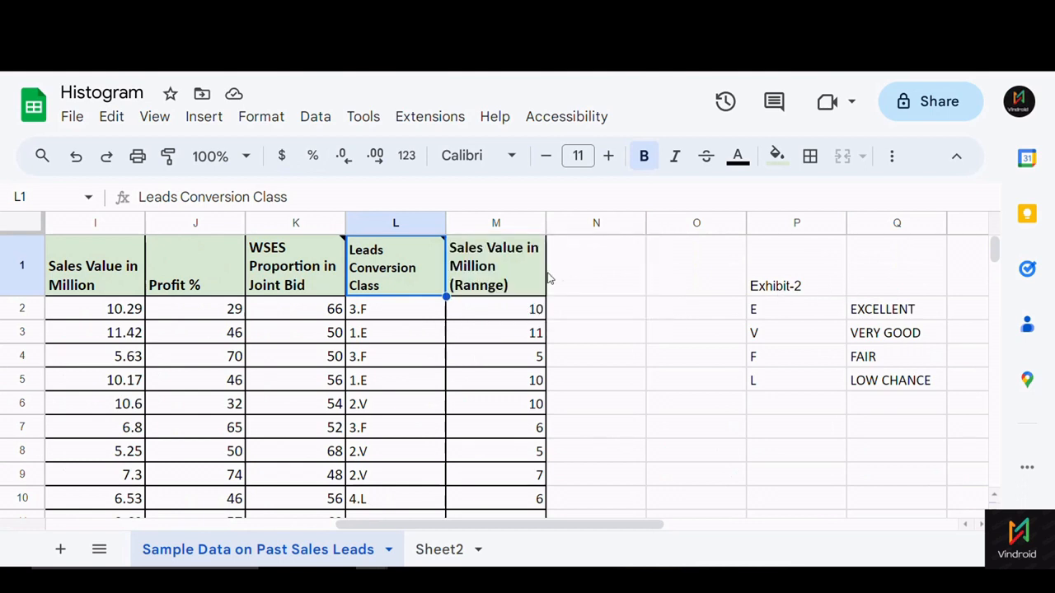
{"action": "mouse_move", "coordinate": [428, 268]}
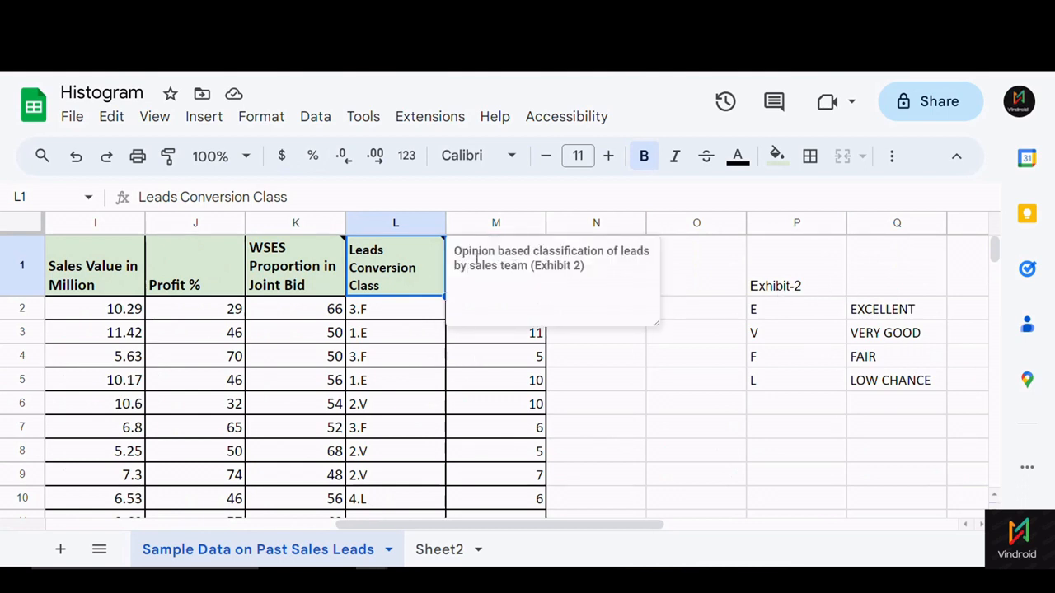
{"action": "left_click", "coordinate": [825, 317]}
{"action": "left_click", "coordinate": [763, 382]}
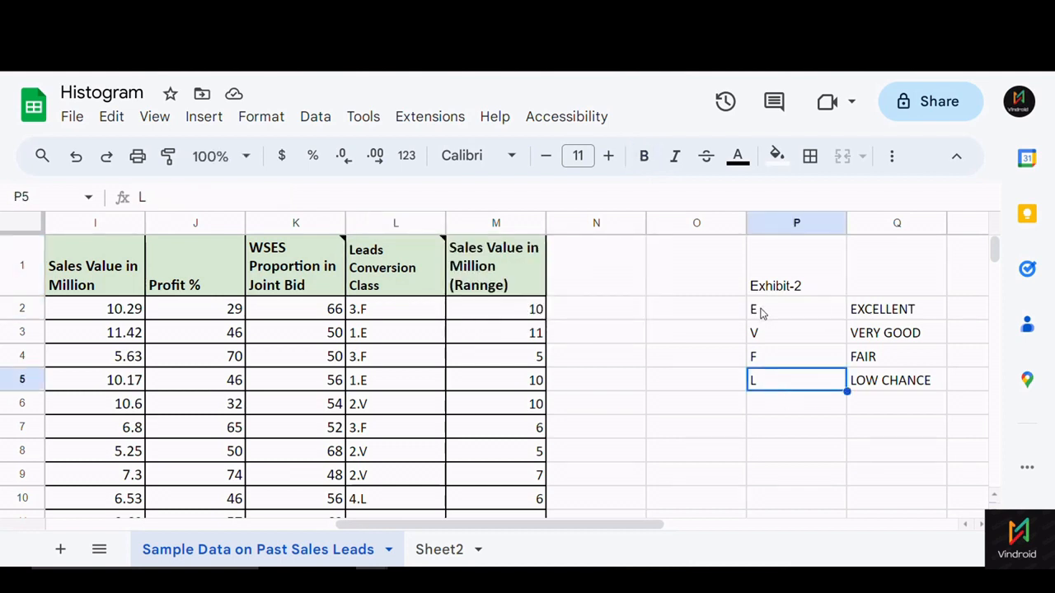
{"action": "left_click_drag", "start_coordinate": [762, 312], "coordinate": [769, 381]}
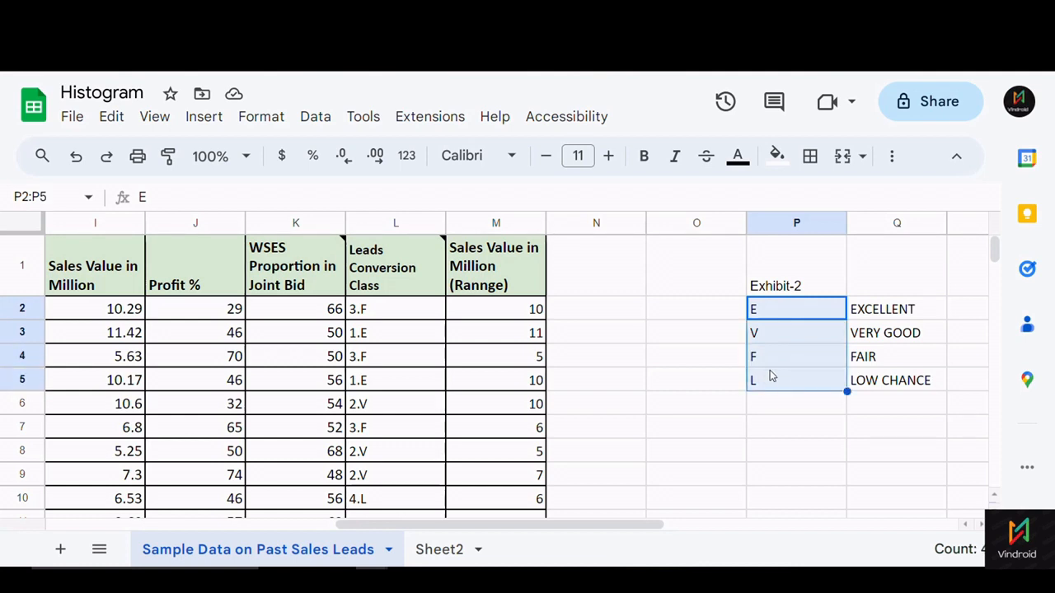
- Check the conversion classes of the first two leads against the Leads Conversion Class header note
{"action": "left_click", "coordinate": [379, 317]}
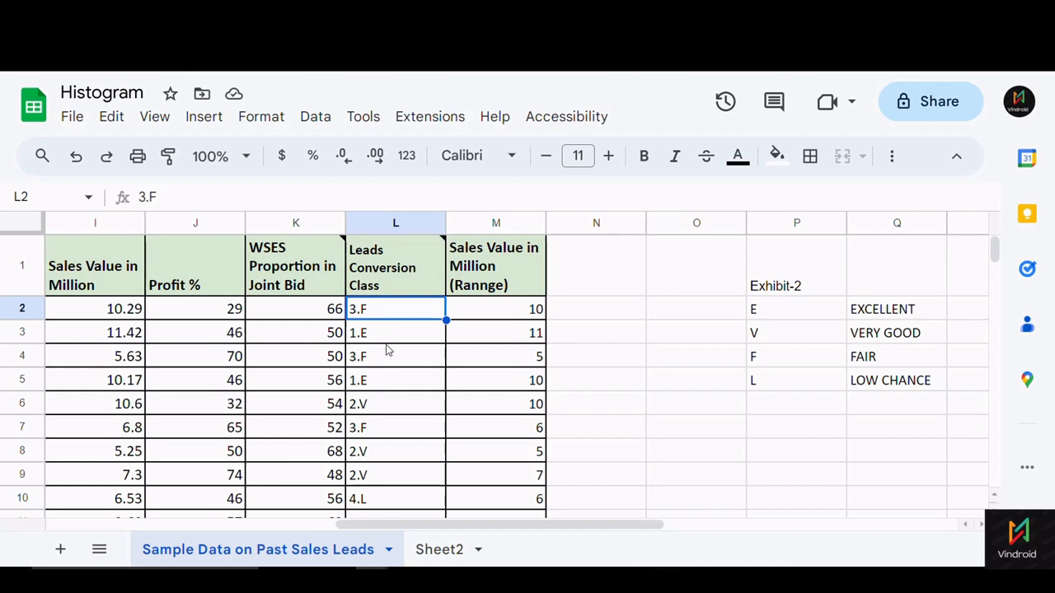
{"action": "left_click", "coordinate": [388, 342]}
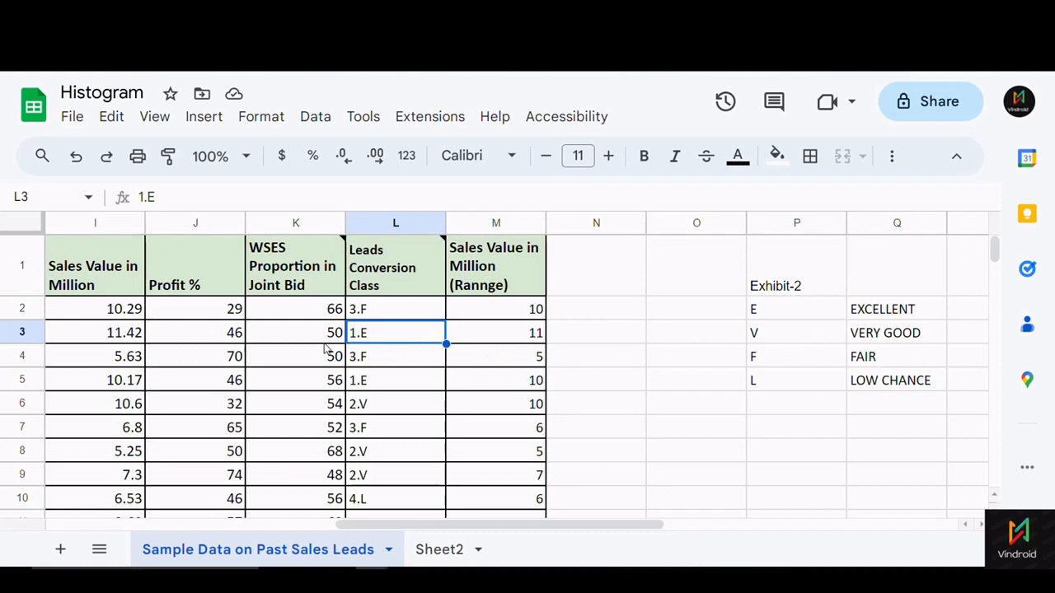
{"action": "left_click", "coordinate": [398, 285]}
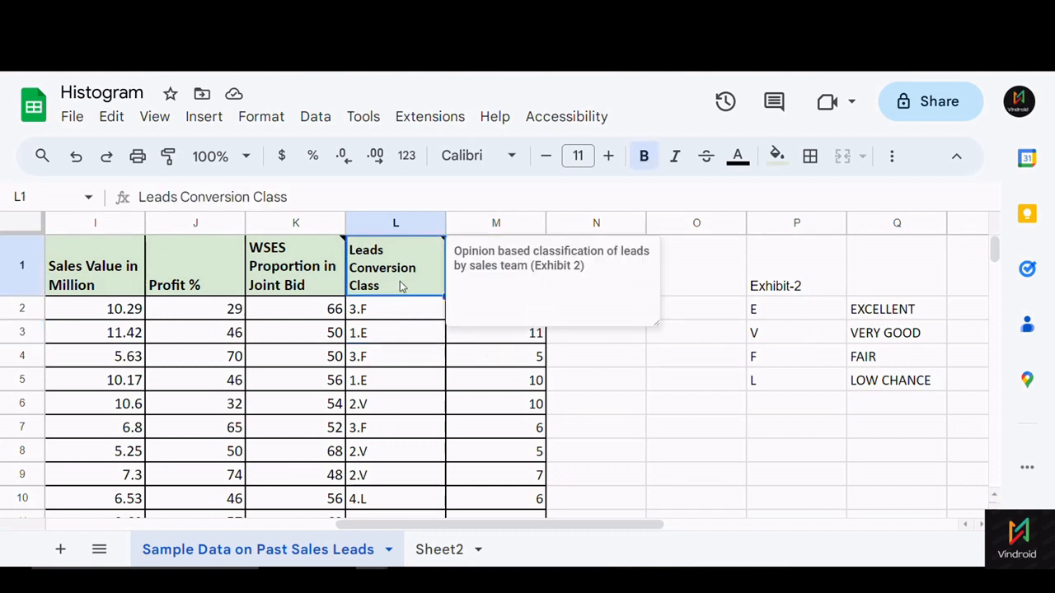
{"action": "left_click", "coordinate": [396, 336]}
- Inspect the truncation formula in M2 and correct the M1 header to "Sales Value in Million (Range)"
{"action": "left_click", "coordinate": [495, 285]}
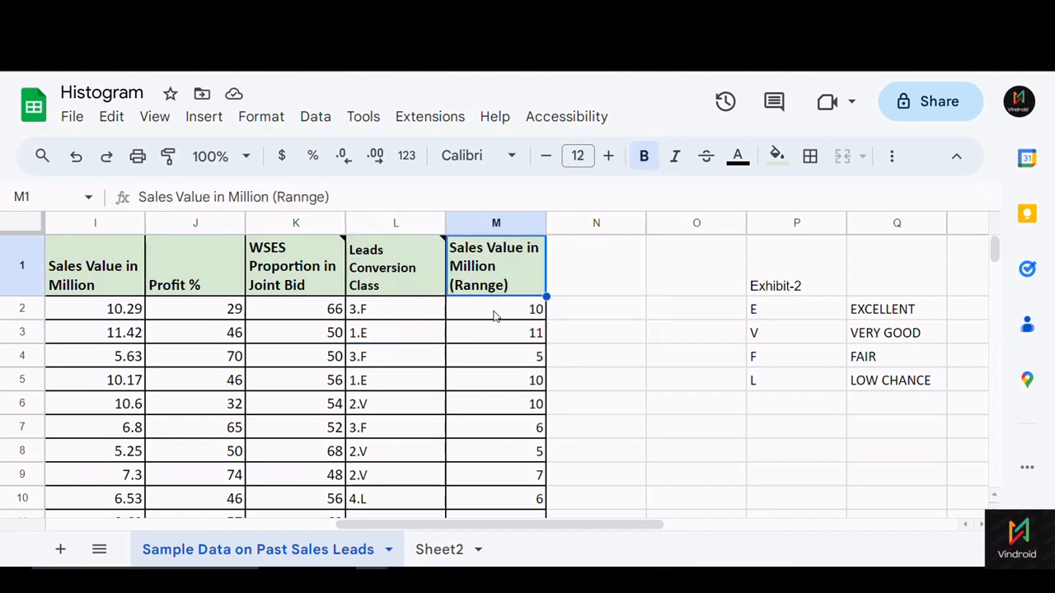
{"action": "left_click", "coordinate": [493, 316]}
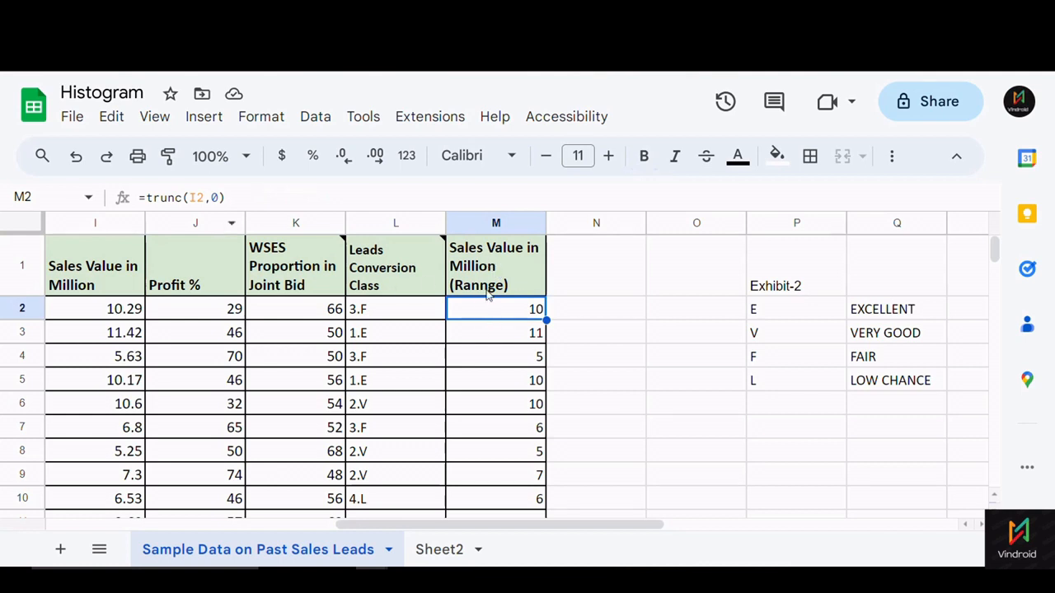
{"action": "left_click", "coordinate": [488, 289]}
{"action": "left_click", "coordinate": [312, 196]}
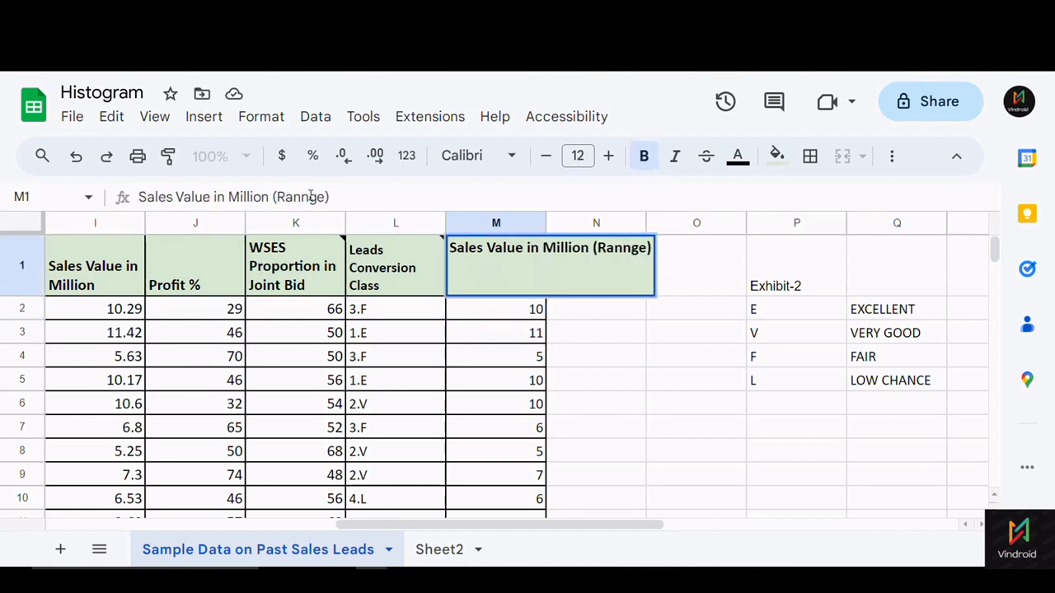
{"action": "key", "text": "BackSpace"}
{"action": "key", "text": "Return"}
{"action": "double_click", "coordinate": [605, 402]}
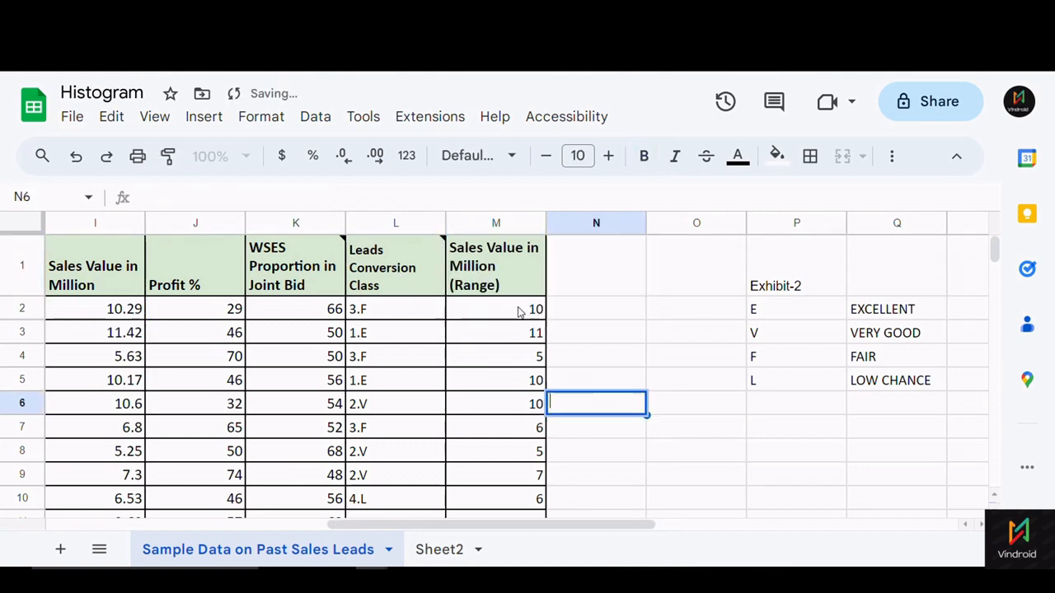
- Check the truncated Sales Value in Million (Range) cells in rows 2, 3 and 5 against their source sales values
{"action": "left_click", "coordinate": [519, 311]}
{"action": "left_click", "coordinate": [496, 386]}
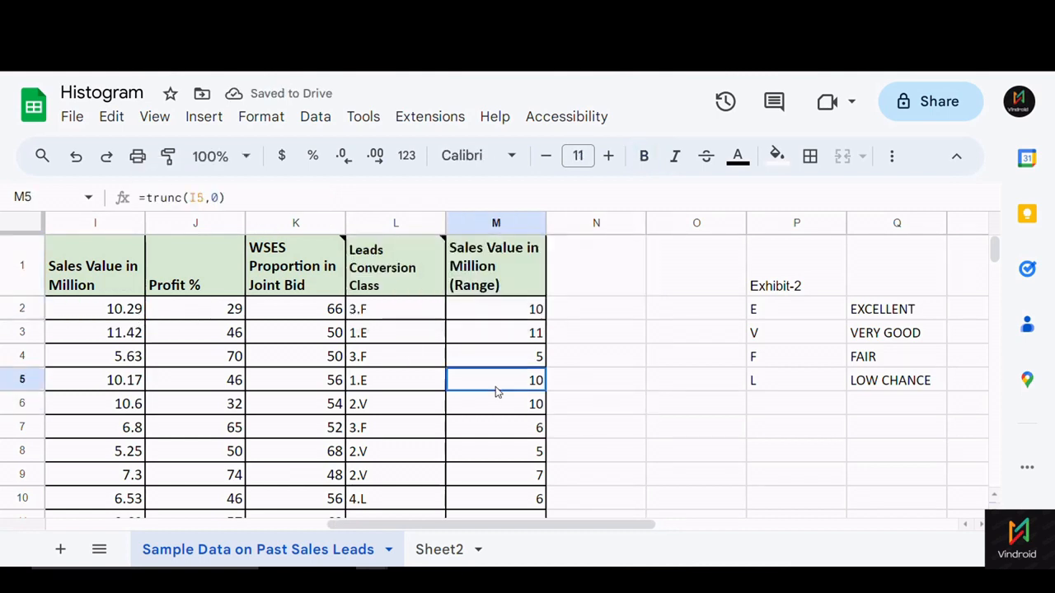
{"action": "left_click", "coordinate": [134, 312]}
{"action": "left_click", "coordinate": [478, 310]}
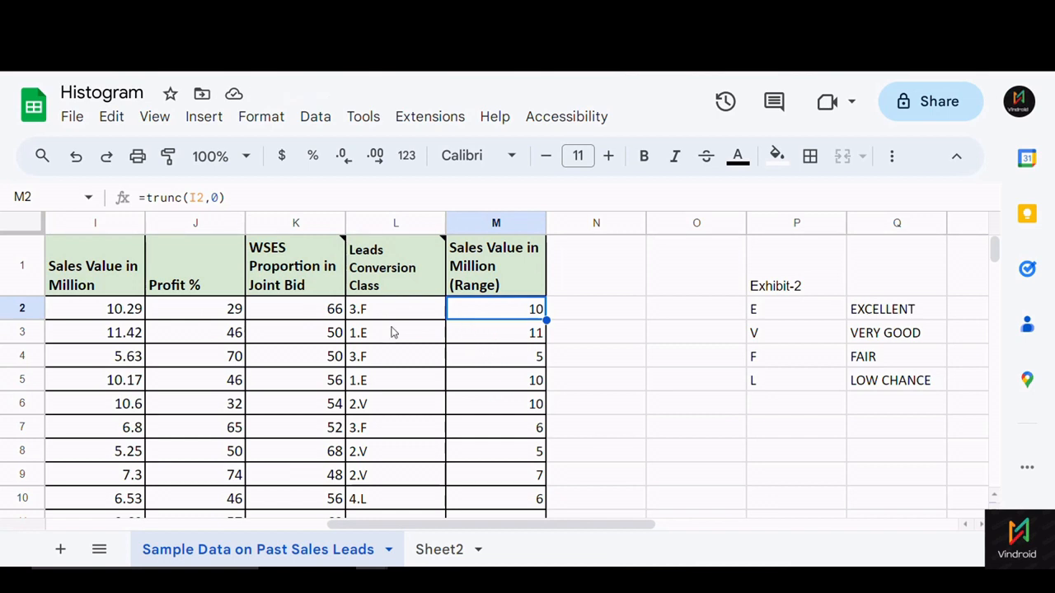
{"action": "left_click", "coordinate": [489, 340]}
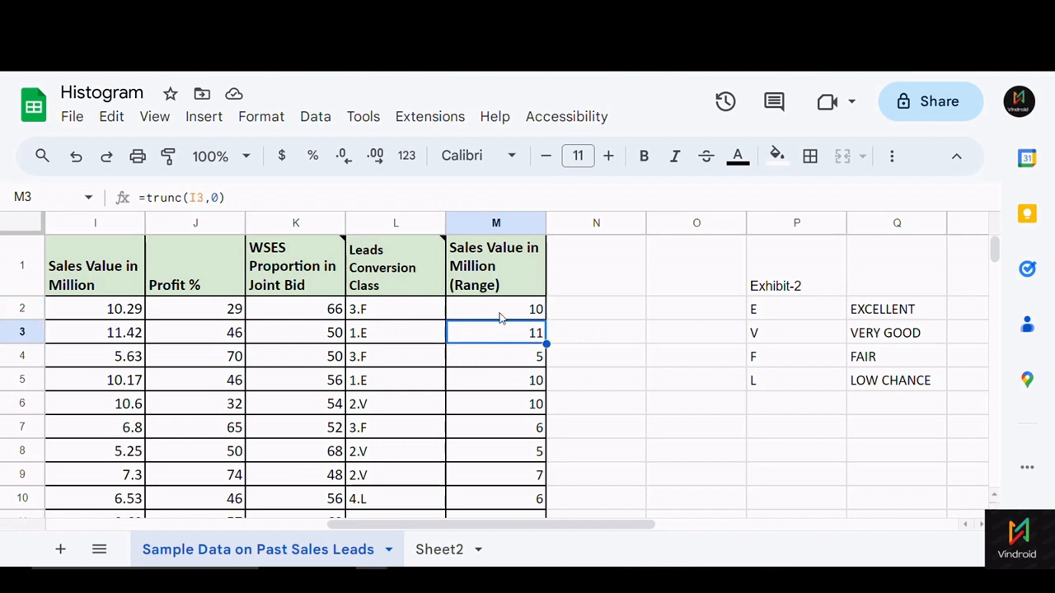
- Examine the value and places arguments of the TRUNC formula in M2, and compare it with M6 and the rows below
{"action": "double_click", "coordinate": [494, 311]}
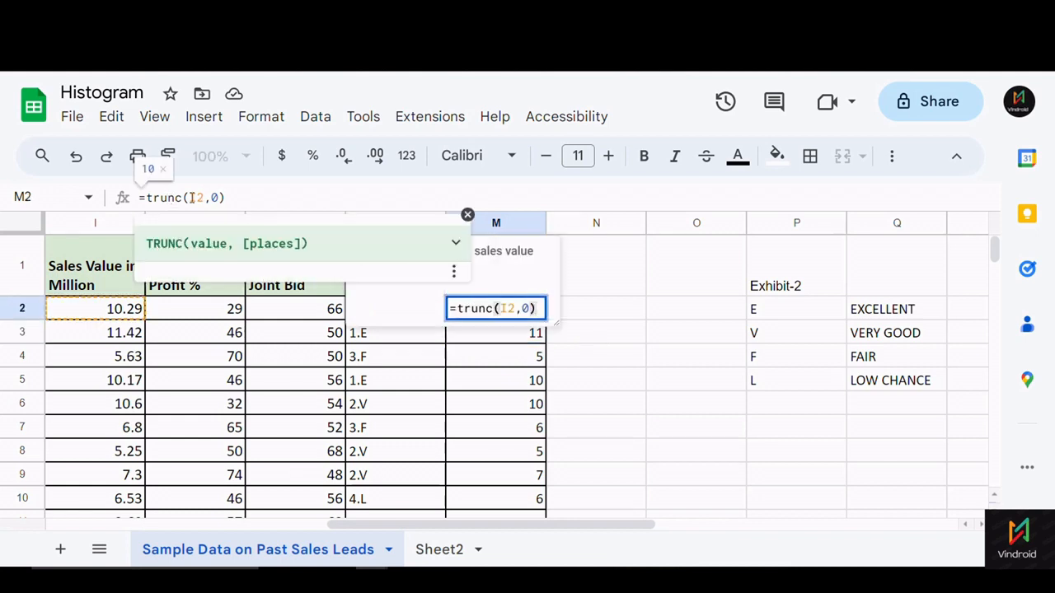
{"action": "left_click", "coordinate": [197, 198]}
{"action": "left_click", "coordinate": [217, 198]}
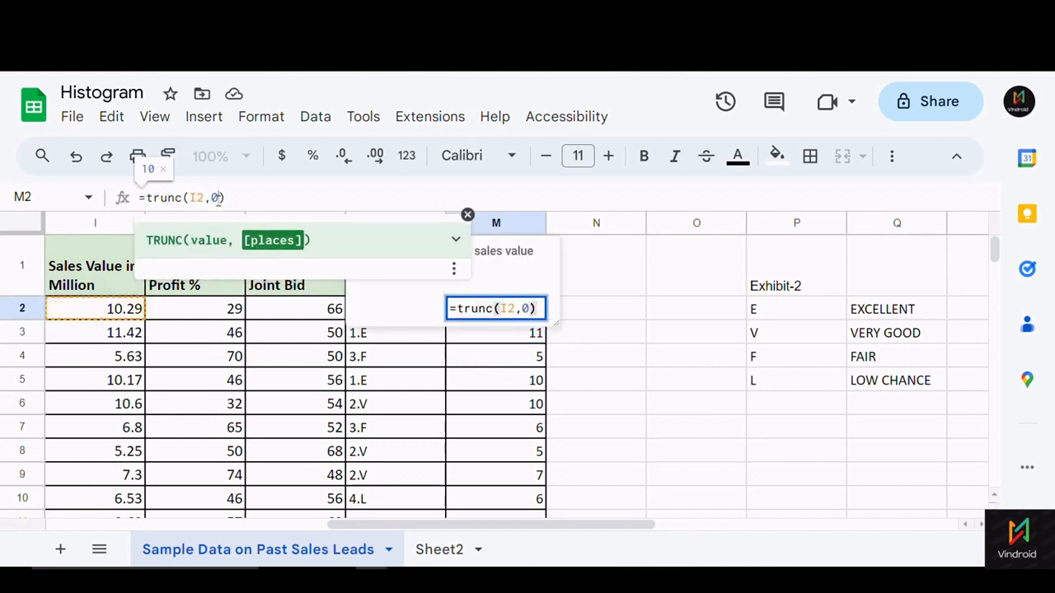
{"action": "double_click", "coordinate": [494, 408]}
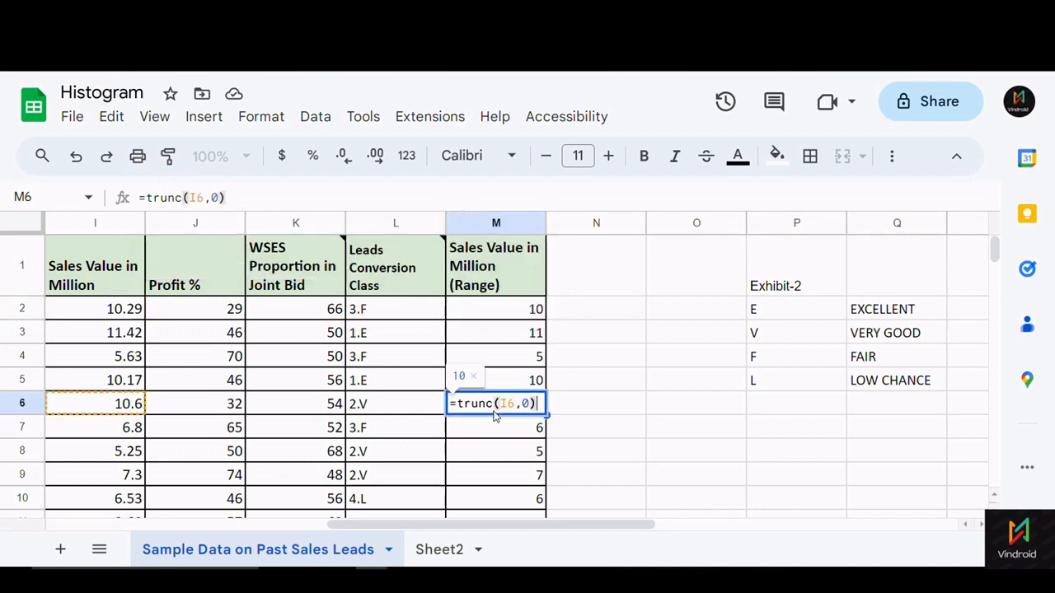
{"action": "left_click", "coordinate": [506, 320]}
{"action": "scroll", "coordinate": [519, 445], "scroll_direction": "down", "scroll_amount": 5}
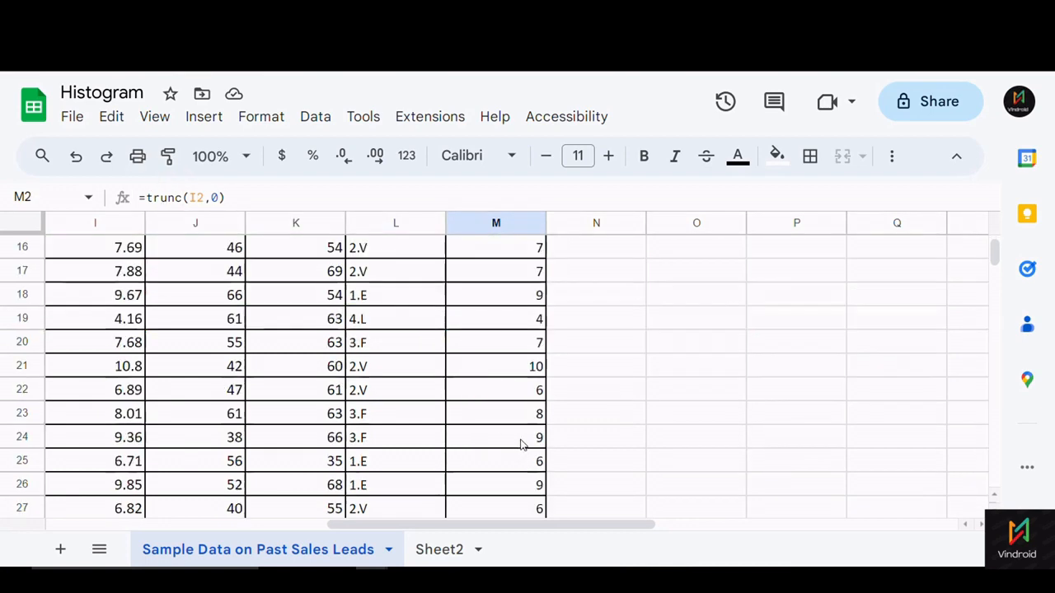
{"action": "scroll", "coordinate": [521, 440], "scroll_direction": "up", "scroll_amount": 5}
- Check the summary statistics for the Opportunity No. column to see how many records it holds
{"action": "left_click_drag", "start_coordinate": [529, 524], "coordinate": [50, 494]}
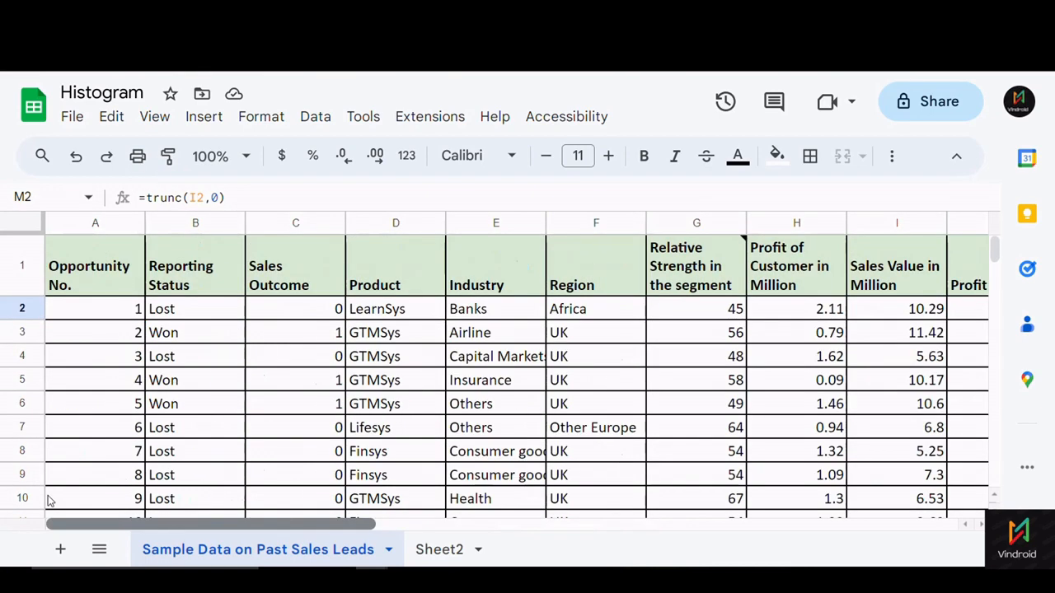
{"action": "left_click", "coordinate": [80, 228]}
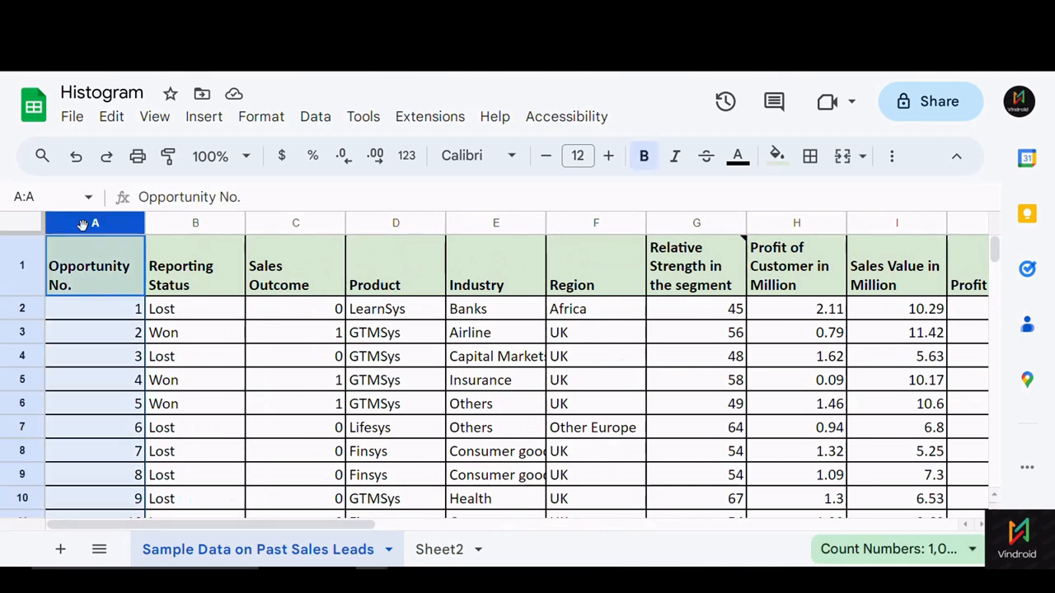
{"action": "left_click", "coordinate": [920, 549]}
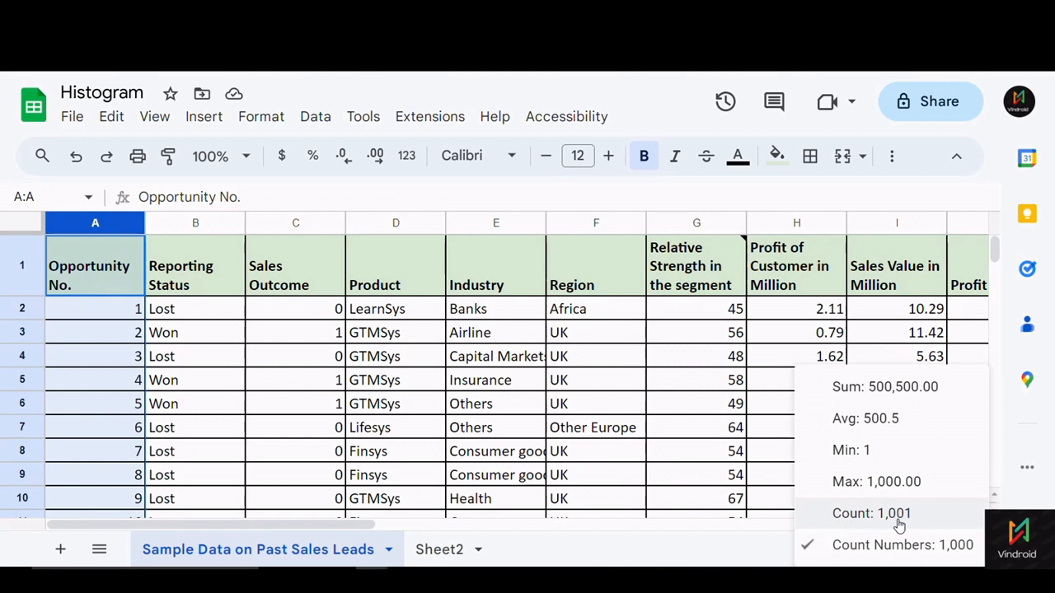
- Go through the columns from Reporting Status to Sales Value in Million and check the summary statistics of the last one
{"action": "left_click", "coordinate": [201, 222]}
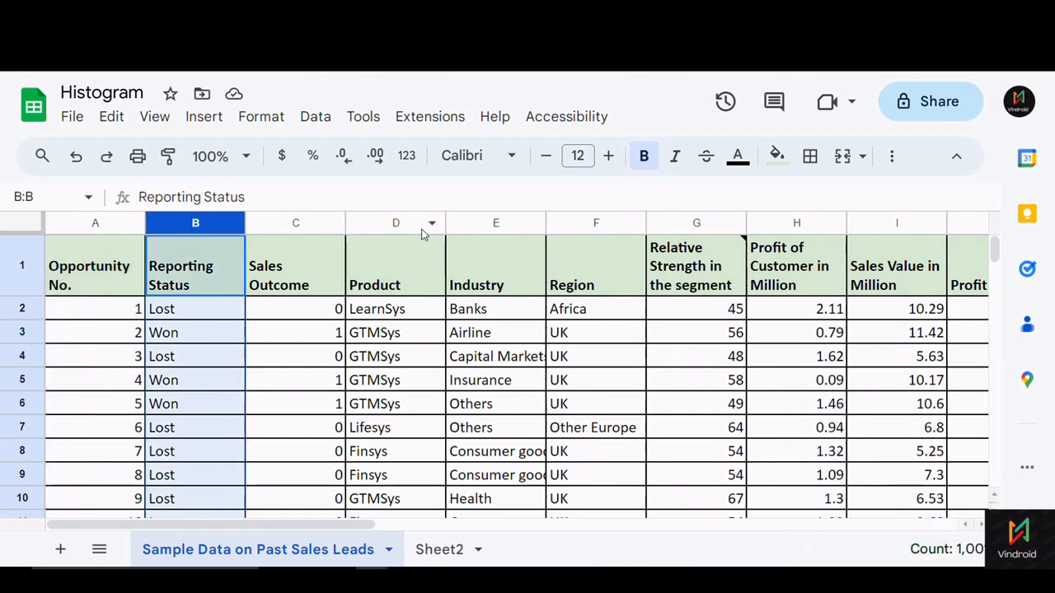
{"action": "left_click", "coordinate": [313, 223]}
{"action": "left_click", "coordinate": [376, 226]}
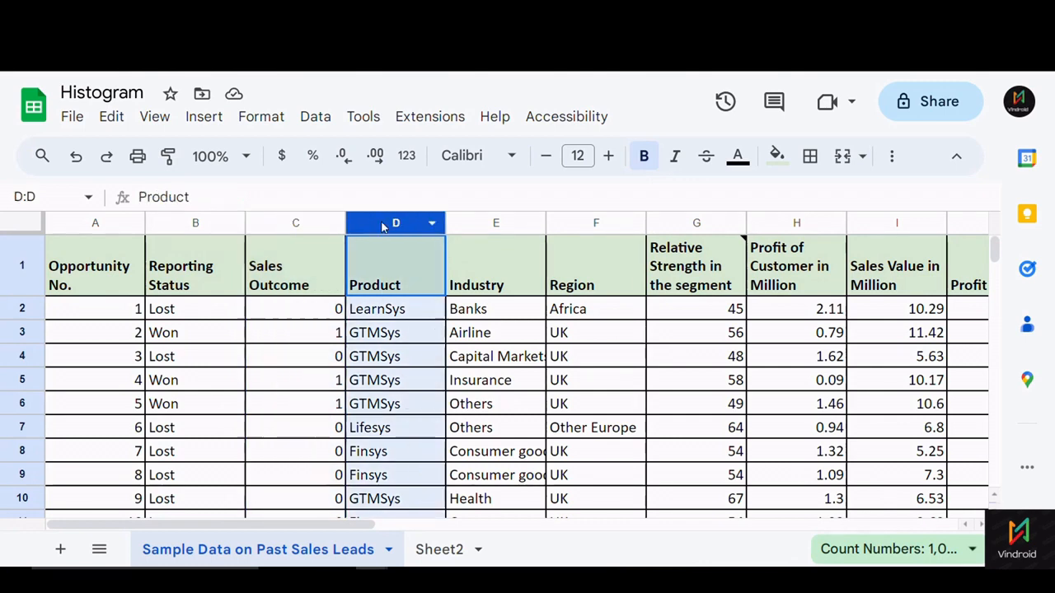
{"action": "left_click", "coordinate": [495, 225]}
{"action": "left_click", "coordinate": [590, 224]}
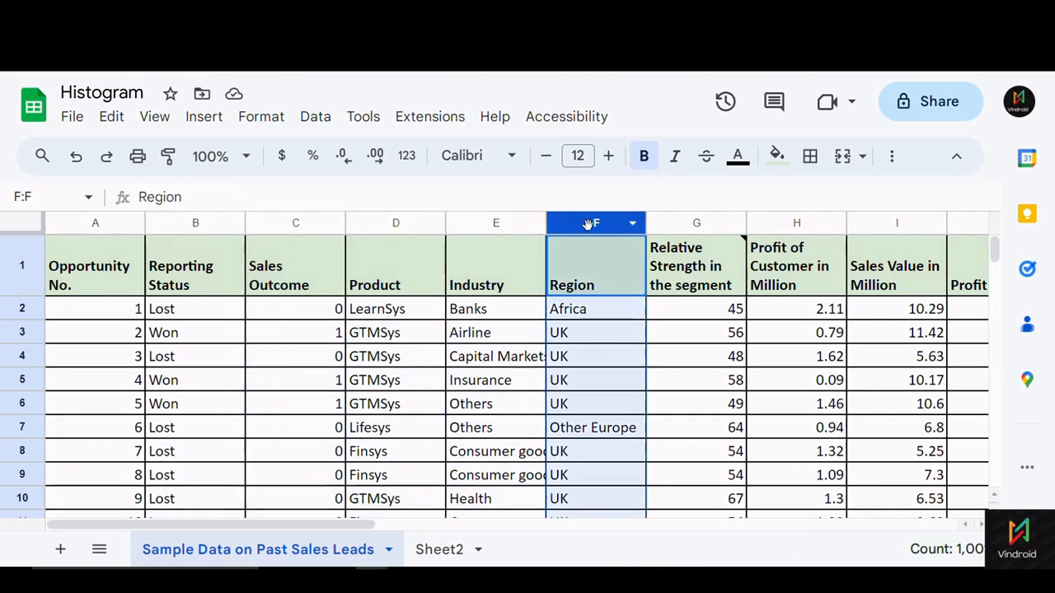
{"action": "left_click", "coordinate": [676, 224]}
{"action": "left_click", "coordinate": [793, 221]}
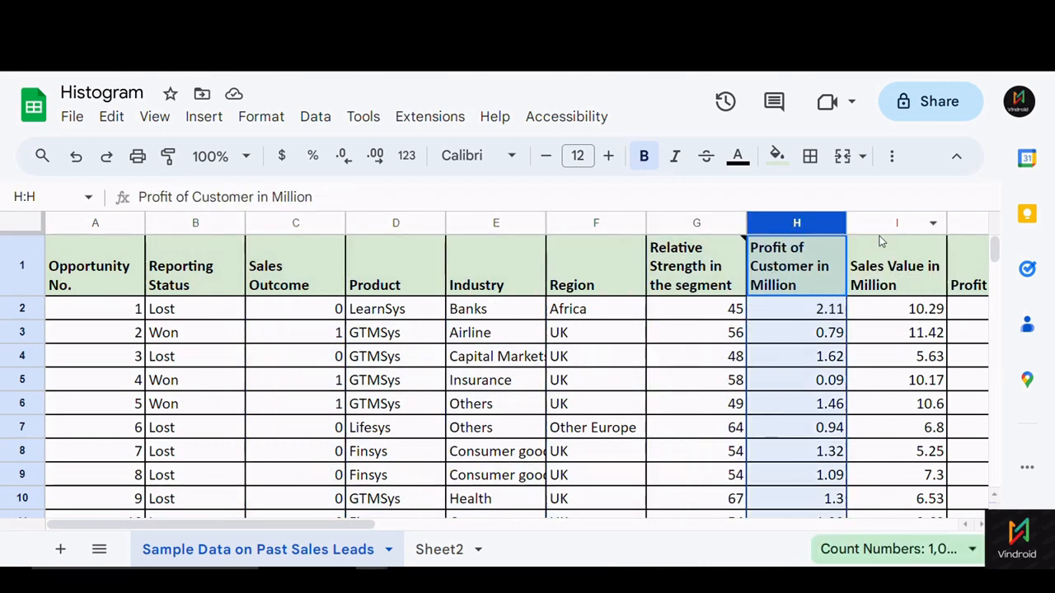
{"action": "left_click", "coordinate": [888, 230]}
{"action": "left_click", "coordinate": [903, 549]}
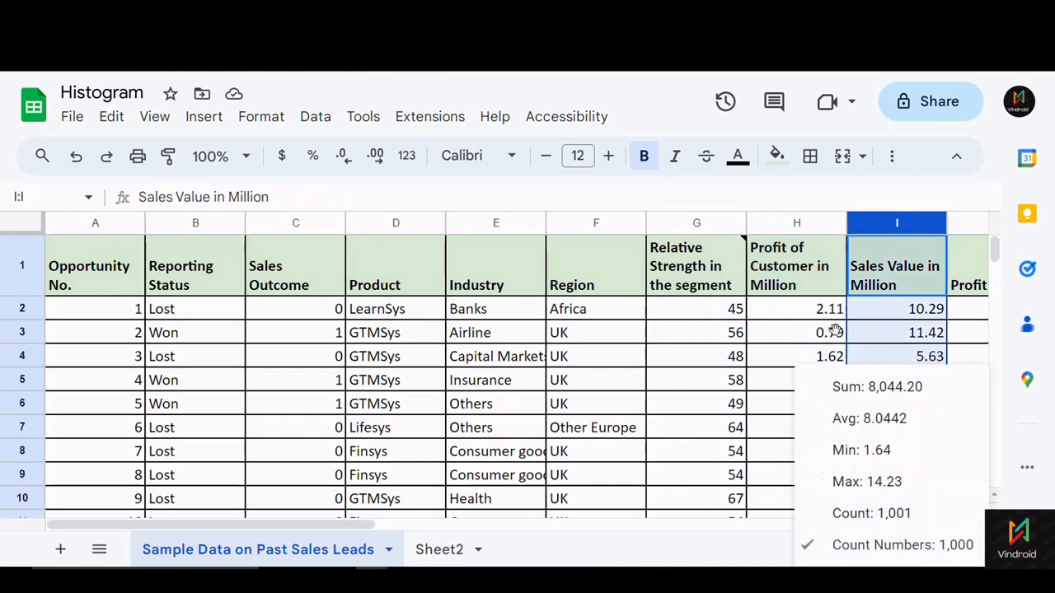
- Create a filter across the whole past sales leads sheet
{"action": "left_click_drag", "start_coordinate": [362, 527], "coordinate": [266, 530]}
{"action": "left_click", "coordinate": [24, 226]}
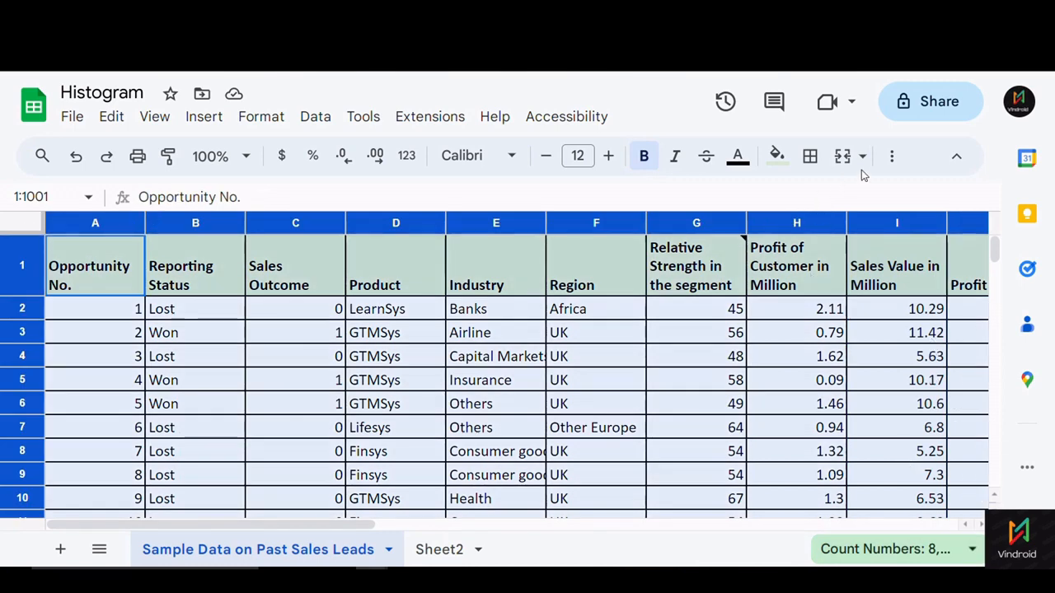
{"action": "left_click", "coordinate": [892, 158]}
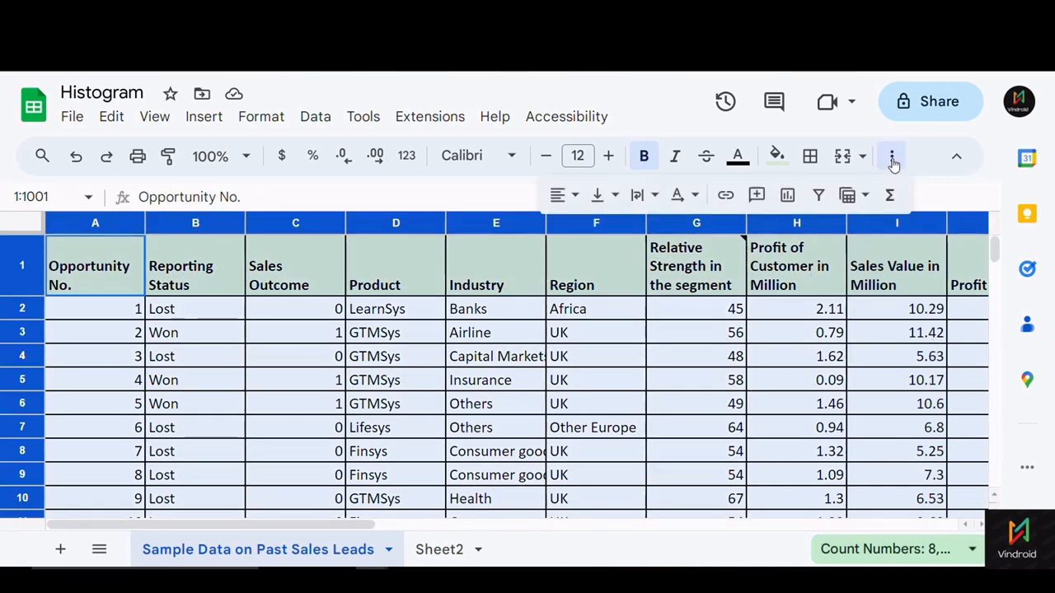
{"action": "left_click", "coordinate": [819, 195]}
{"action": "left_click", "coordinate": [196, 352]}
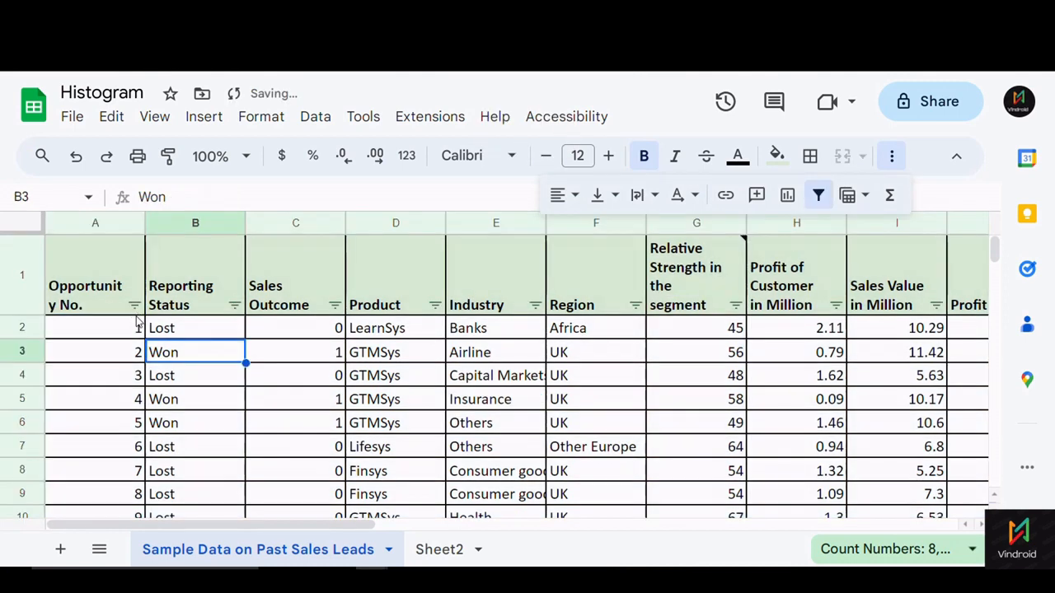
- Look through the filter values of Opportunity No. for blank entries and leave the filter unchanged
{"action": "left_click", "coordinate": [134, 305]}
{"action": "left_click", "coordinate": [247, 516]}
{"action": "scroll", "coordinate": [239, 461], "scroll_direction": "up", "scroll_amount": 3}
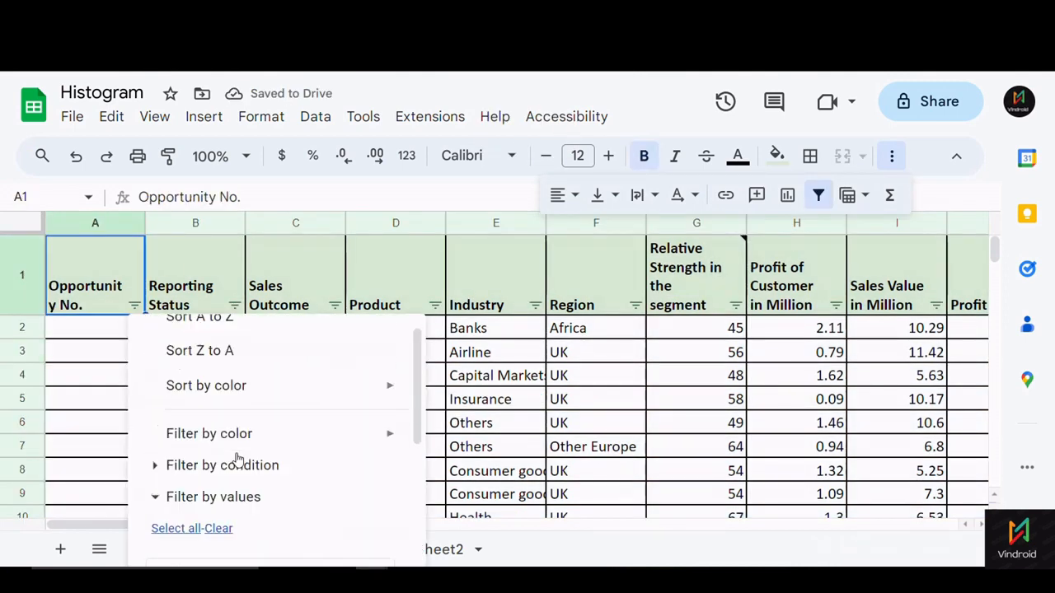
{"action": "scroll", "coordinate": [240, 470], "scroll_direction": "down", "scroll_amount": 6}
{"action": "scroll", "coordinate": [244, 471], "scroll_direction": "down", "scroll_amount": 15}
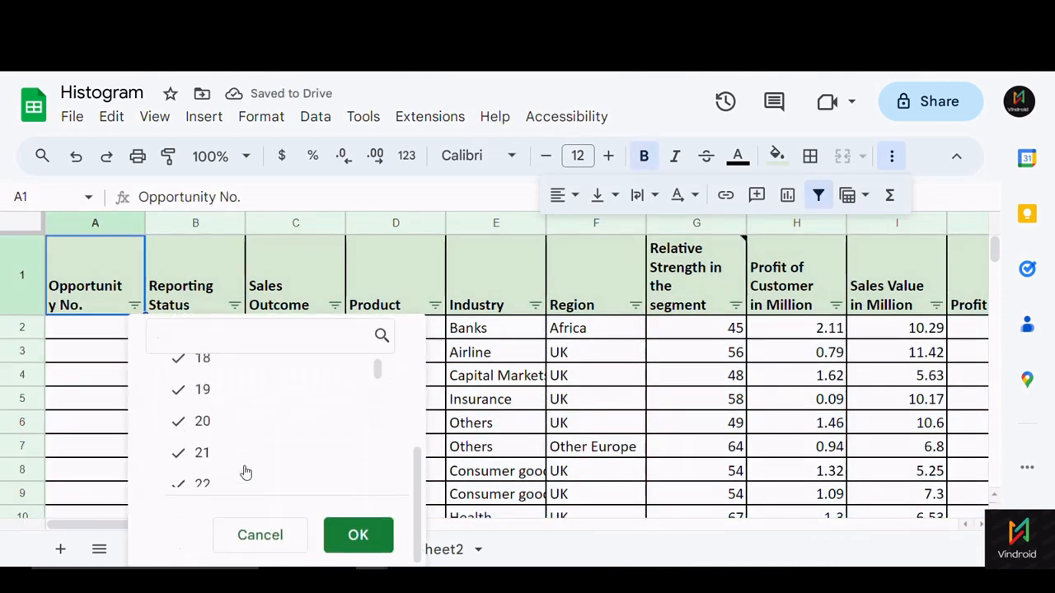
{"action": "left_click_drag", "start_coordinate": [380, 375], "coordinate": [363, 358]}
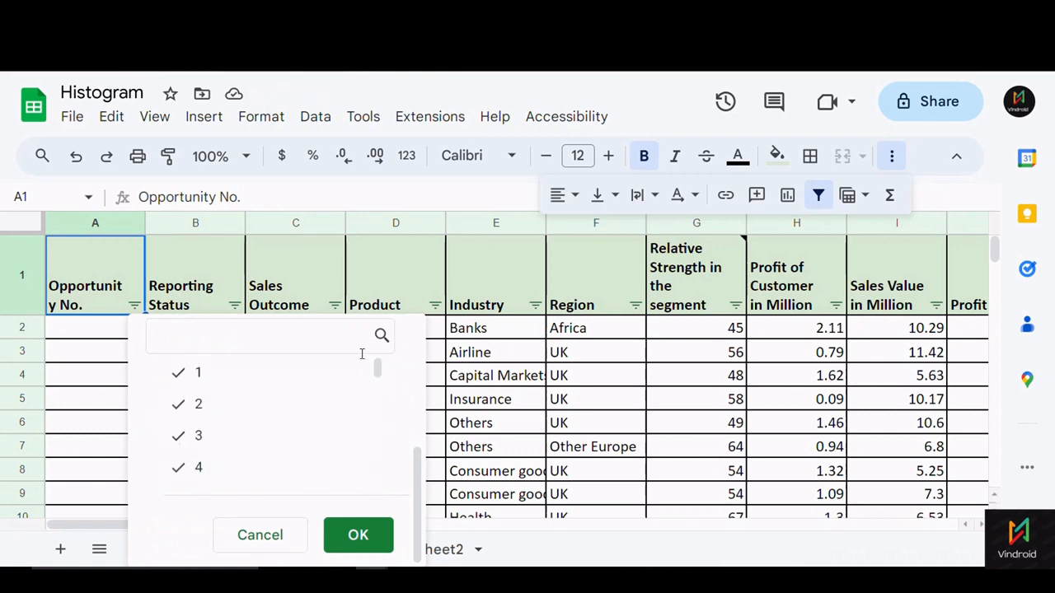
{"action": "left_click", "coordinate": [264, 536]}
- Check the Reporting Status filter values for blanks, keeping both Lost and Won included
{"action": "left_click", "coordinate": [235, 305]}
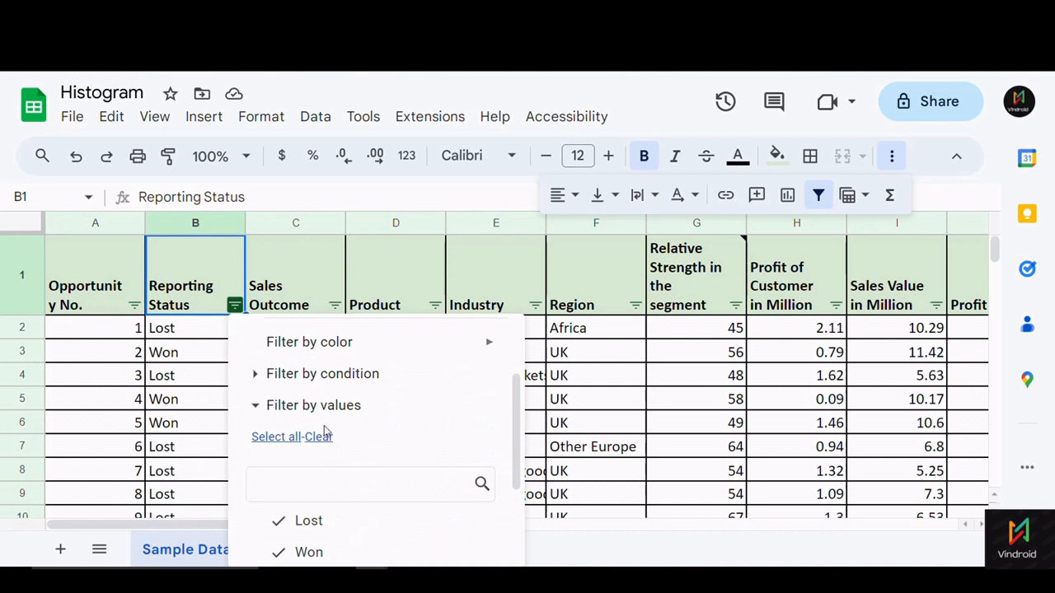
{"action": "scroll", "coordinate": [350, 467], "scroll_direction": "down", "scroll_amount": 2}
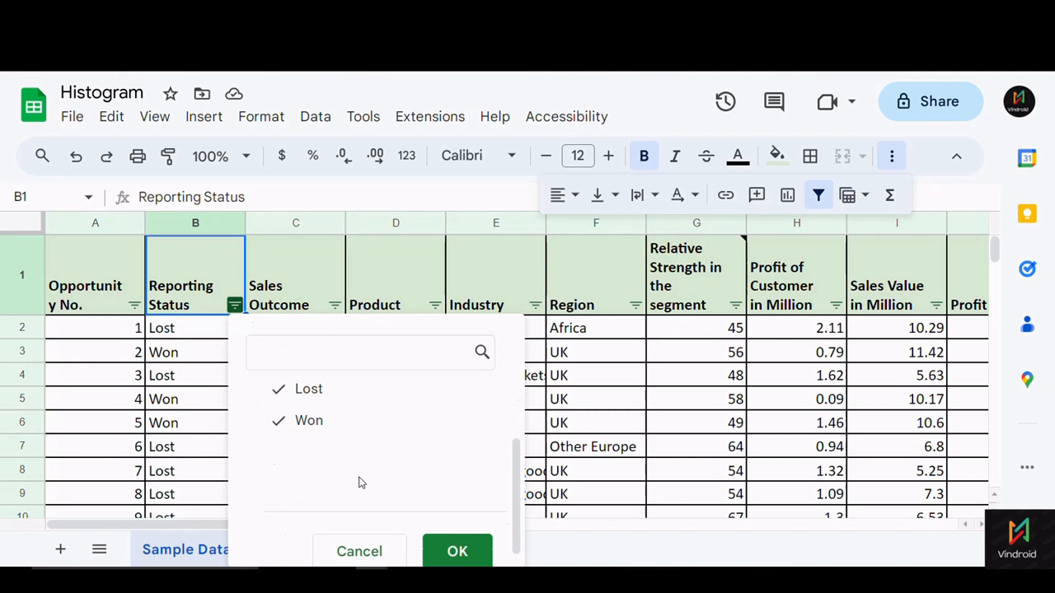
{"action": "left_click", "coordinate": [437, 550]}
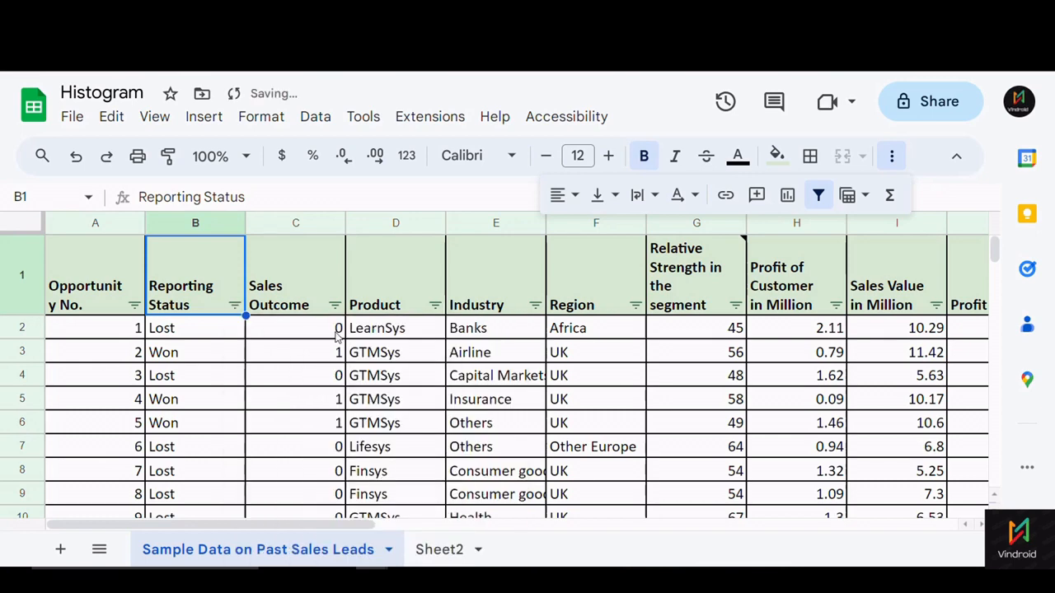
- Check the Sales Outcome filter values for blanks and close the list without filtering
{"action": "left_click", "coordinate": [334, 305]}
{"action": "scroll", "coordinate": [258, 454], "scroll_direction": "down", "scroll_amount": 5}
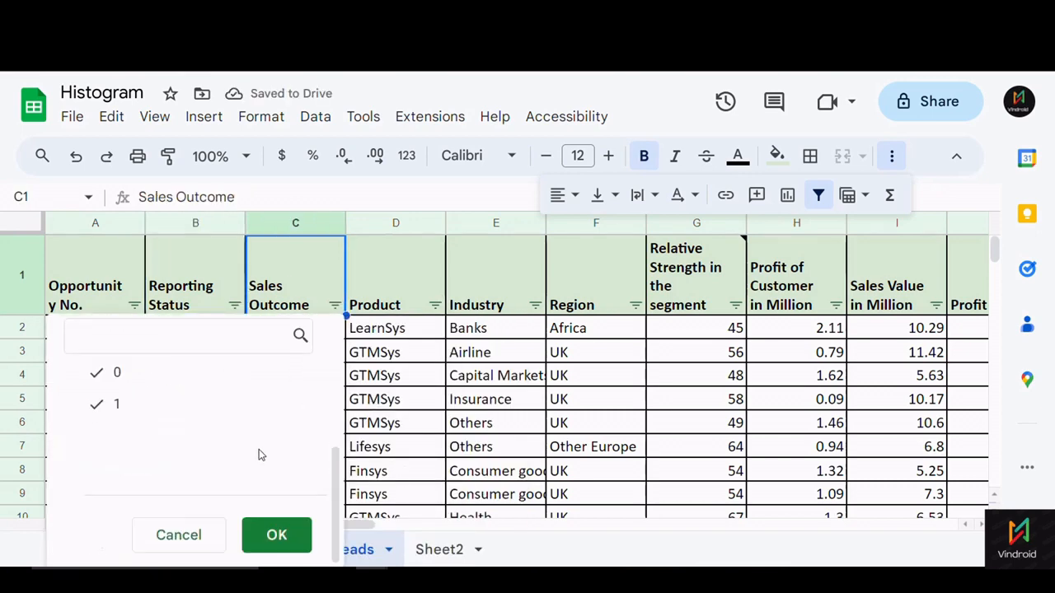
{"action": "scroll", "coordinate": [258, 454], "scroll_direction": "up", "scroll_amount": 3}
{"action": "scroll", "coordinate": [315, 478], "scroll_direction": "down", "scroll_amount": 3}
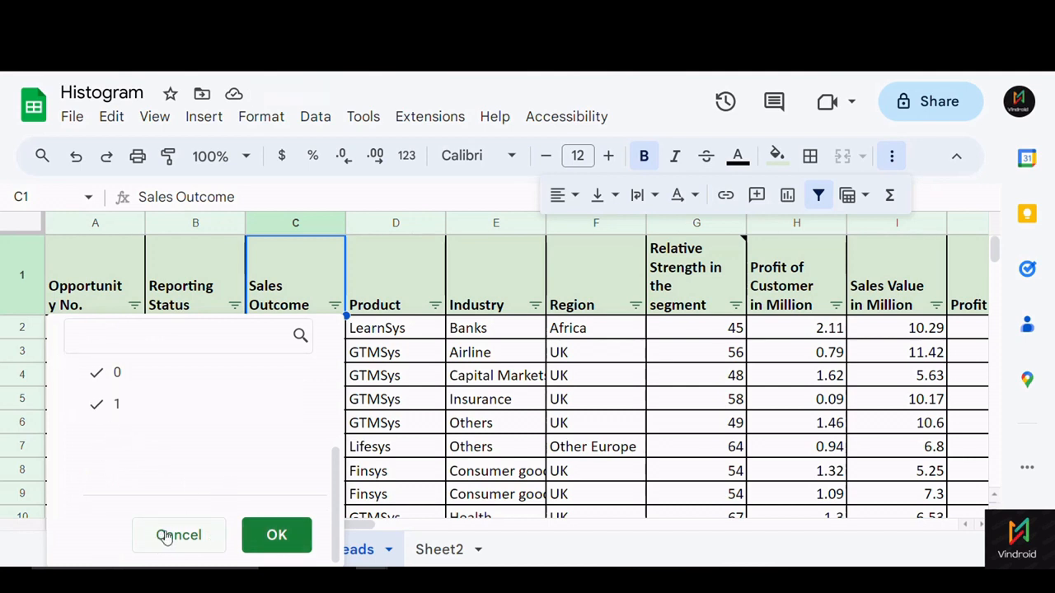
{"action": "left_click", "coordinate": [396, 376]}
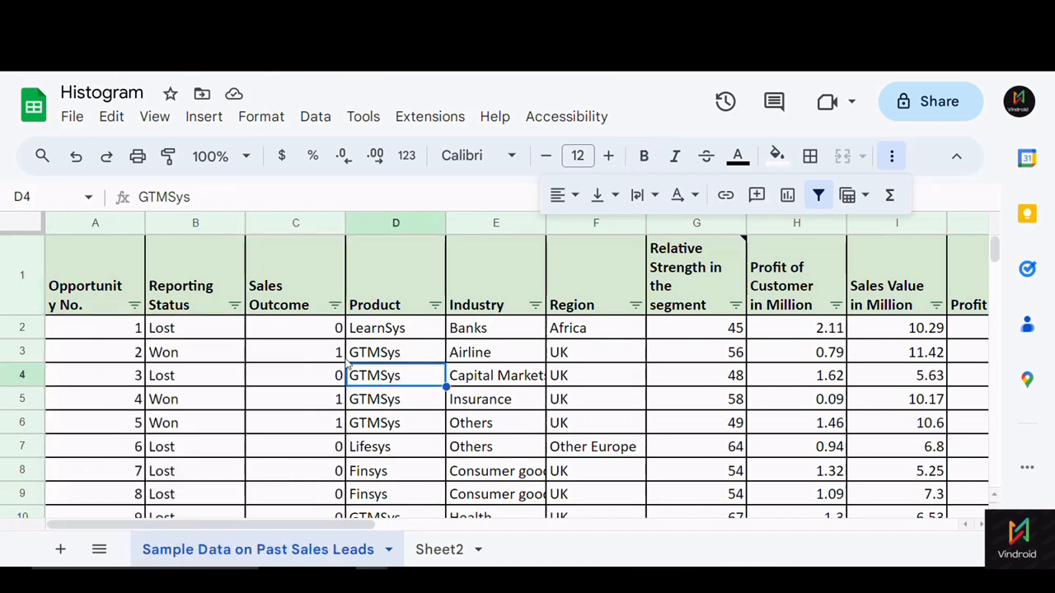
- Clear the Sales Outcome value in C2 as a test and look for a blanks entry in that column's filter values
{"action": "left_click", "coordinate": [327, 338]}
{"action": "key", "text": "Delete"}
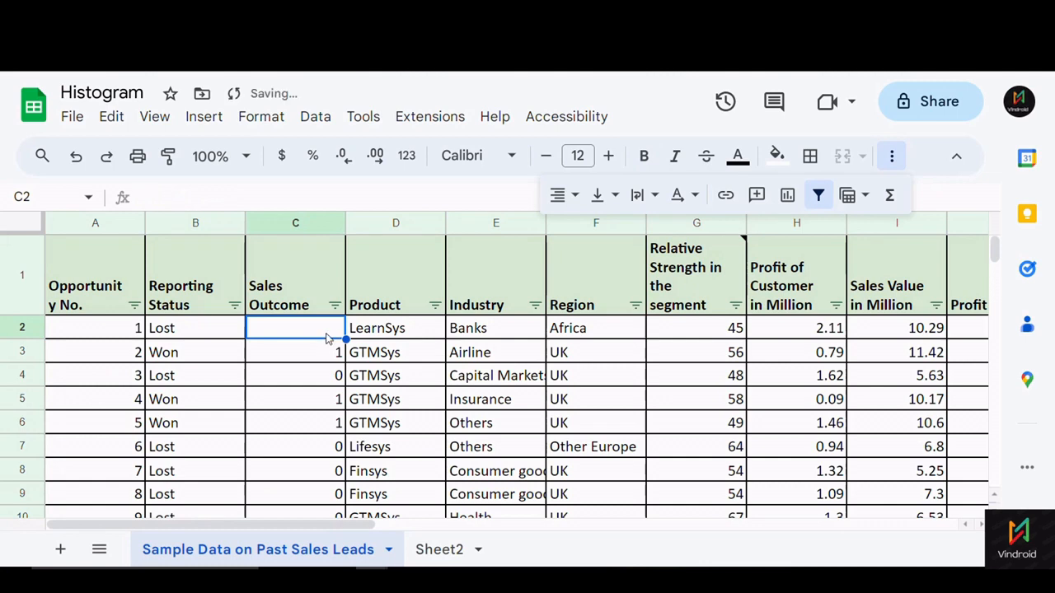
{"action": "left_click", "coordinate": [363, 377]}
{"action": "left_click", "coordinate": [335, 305]}
{"action": "scroll", "coordinate": [190, 470], "scroll_direction": "down", "scroll_amount": 2}
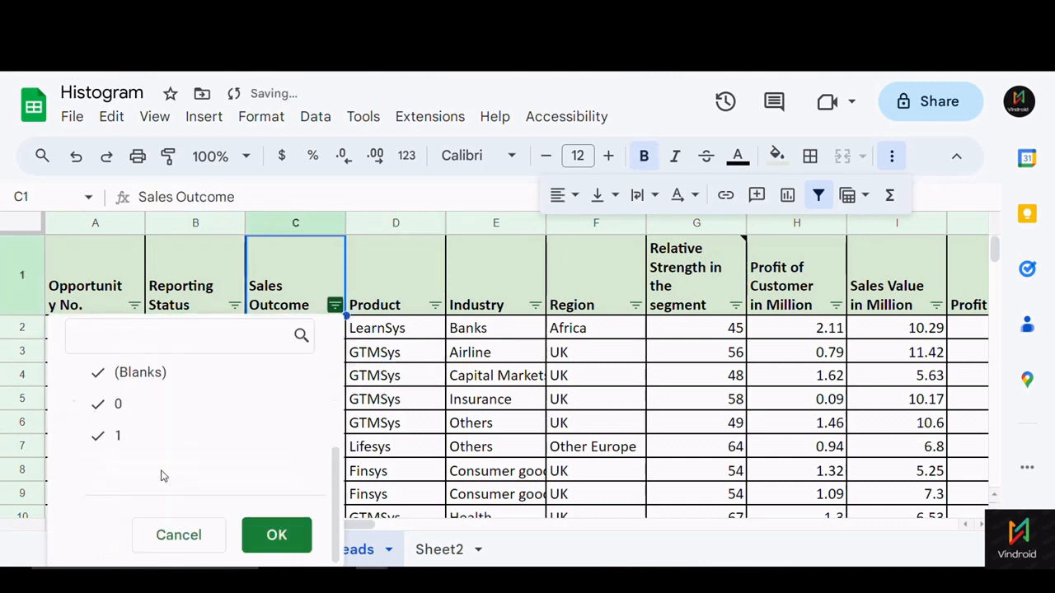
{"action": "left_click", "coordinate": [148, 375]}
{"action": "left_click", "coordinate": [178, 535]}
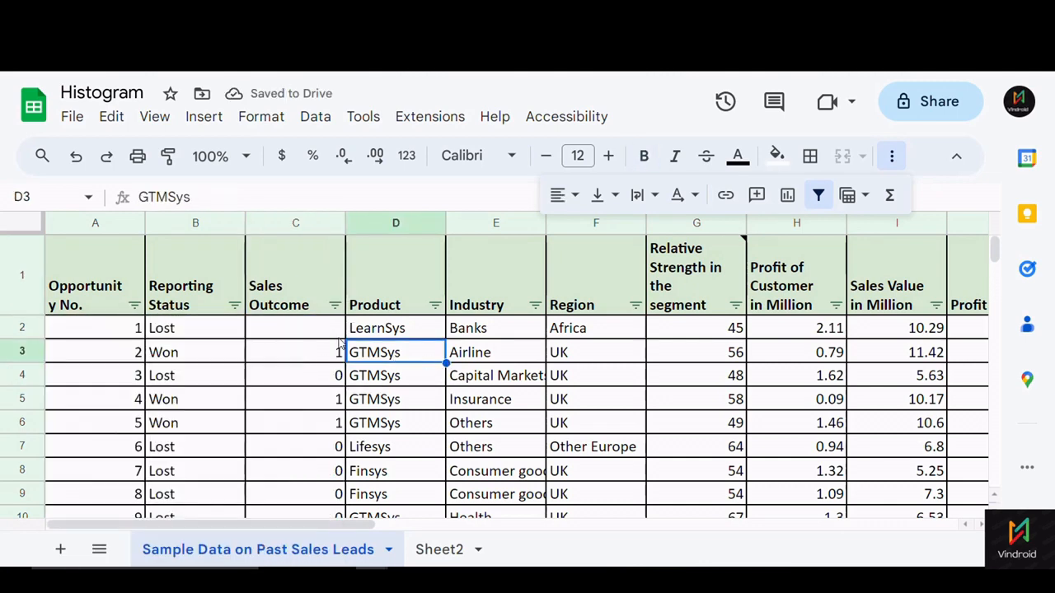
- Enter 0 in the emptied Sales Outcome cell C2
{"action": "left_click", "coordinate": [314, 331]}
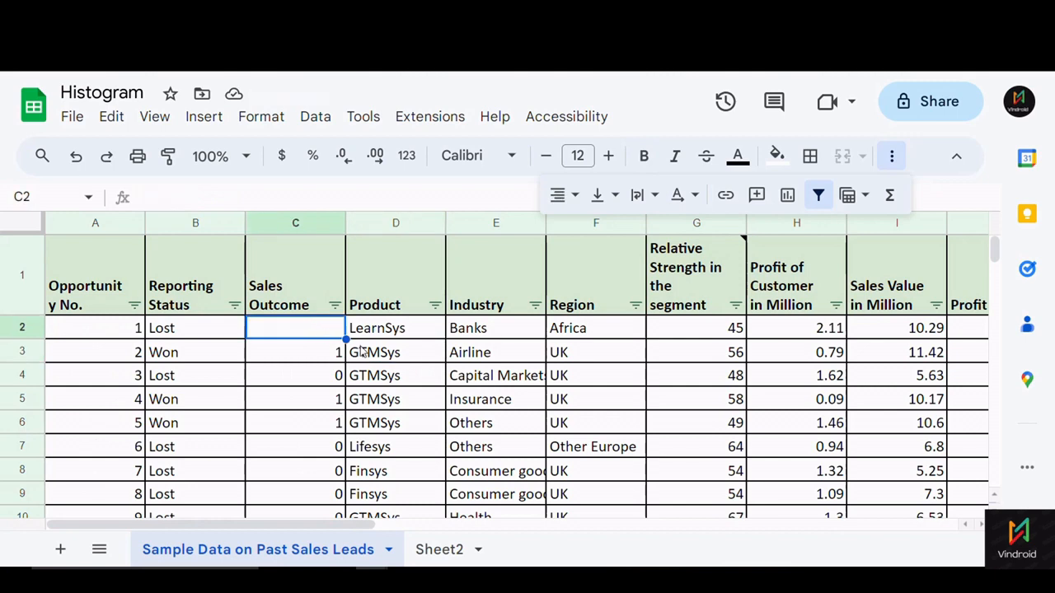
{"action": "type", "text": "0"}
{"action": "left_click", "coordinate": [420, 363]}
- Check the Product filter values for blanks and close the list without filtering
{"action": "left_click", "coordinate": [435, 305]}
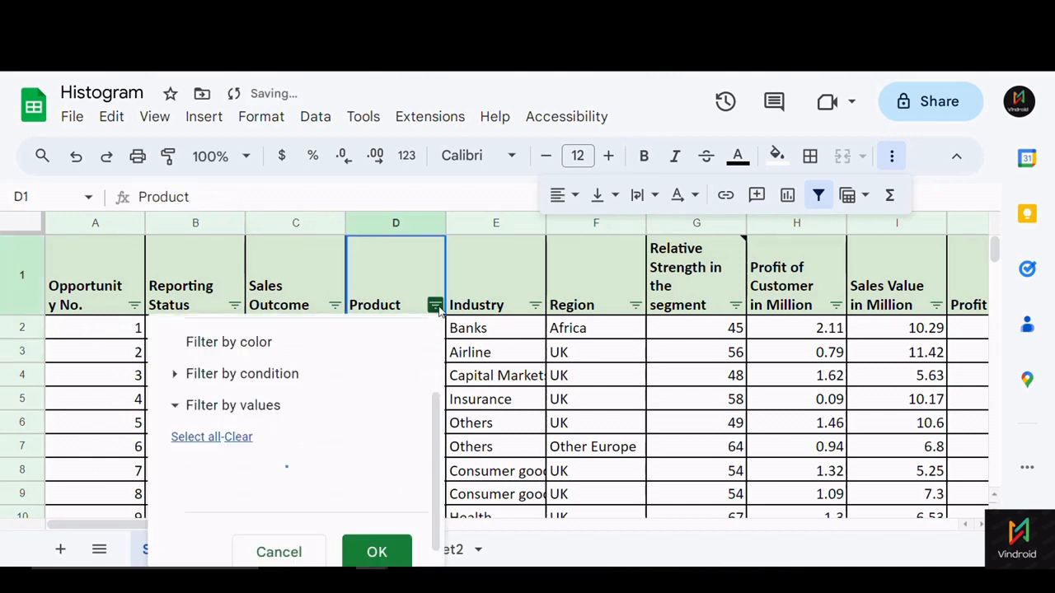
{"action": "scroll", "coordinate": [362, 492], "scroll_direction": "down", "scroll_amount": 3}
{"action": "left_click_drag", "start_coordinate": [395, 389], "coordinate": [394, 444]}
{"action": "scroll", "coordinate": [394, 444], "scroll_direction": "up", "scroll_amount": 5}
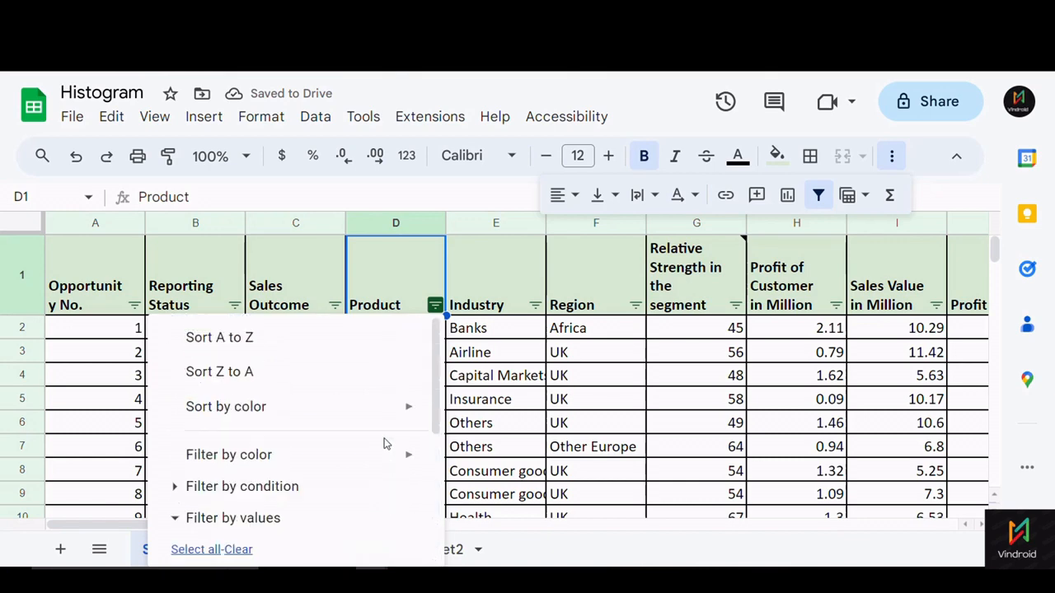
{"action": "left_click", "coordinate": [517, 297]}
- Select the Region header and look through the lead rows below it
{"action": "left_click", "coordinate": [587, 289]}
{"action": "scroll", "coordinate": [487, 370], "scroll_direction": "down", "scroll_amount": 3}
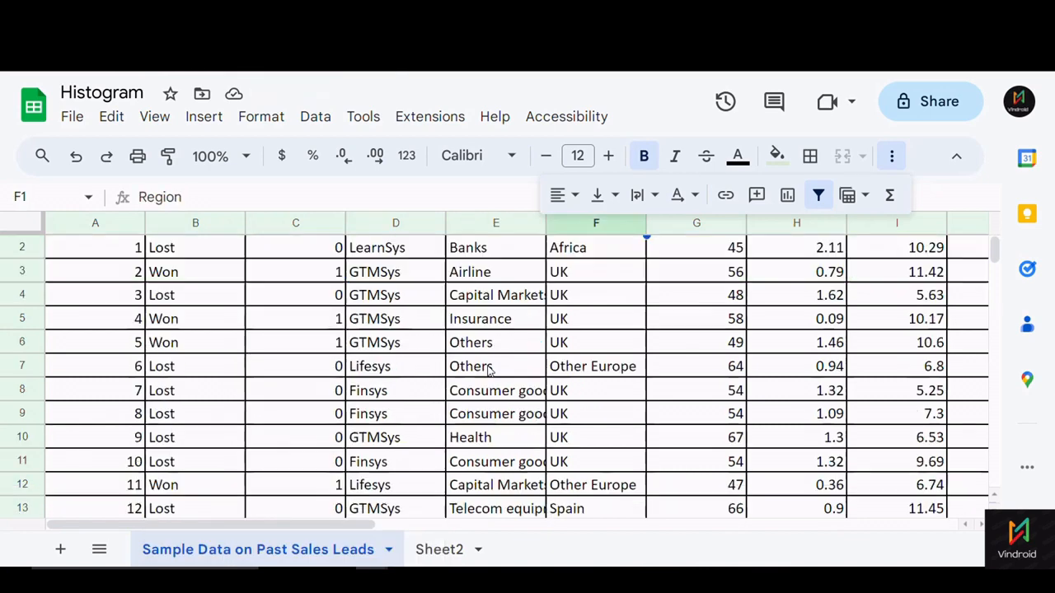
{"action": "scroll", "coordinate": [492, 392], "scroll_direction": "down", "scroll_amount": 5}
{"action": "scroll", "coordinate": [494, 389], "scroll_direction": "up", "scroll_amount": 7}
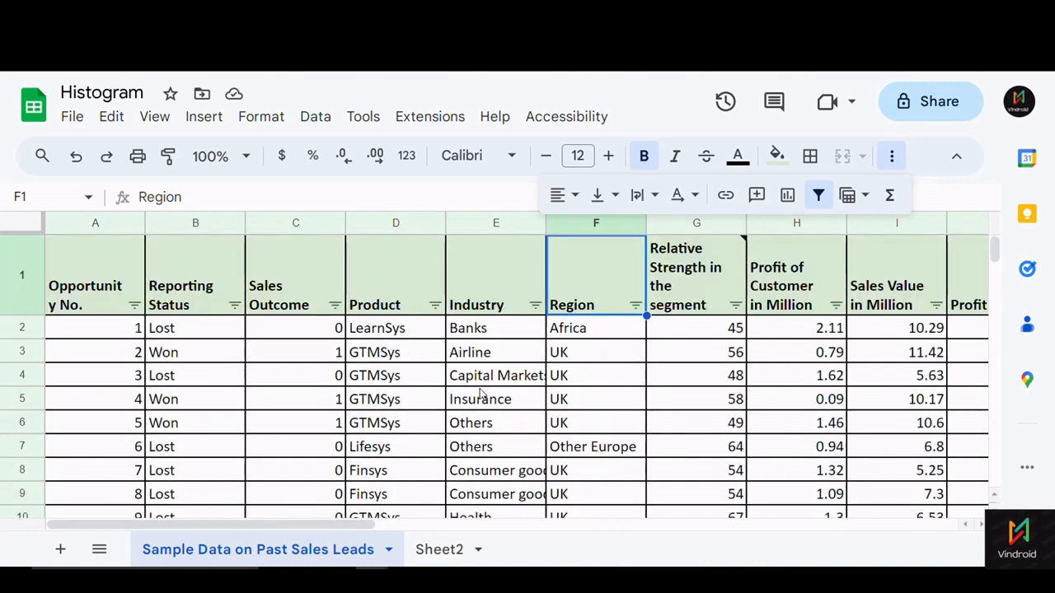
- View the dropdown selectors and frequency chart on Sheet2, and return to the Sample Data on Past Sales Leads sheet
{"action": "left_click", "coordinate": [425, 551]}
{"action": "left_click", "coordinate": [268, 360]}
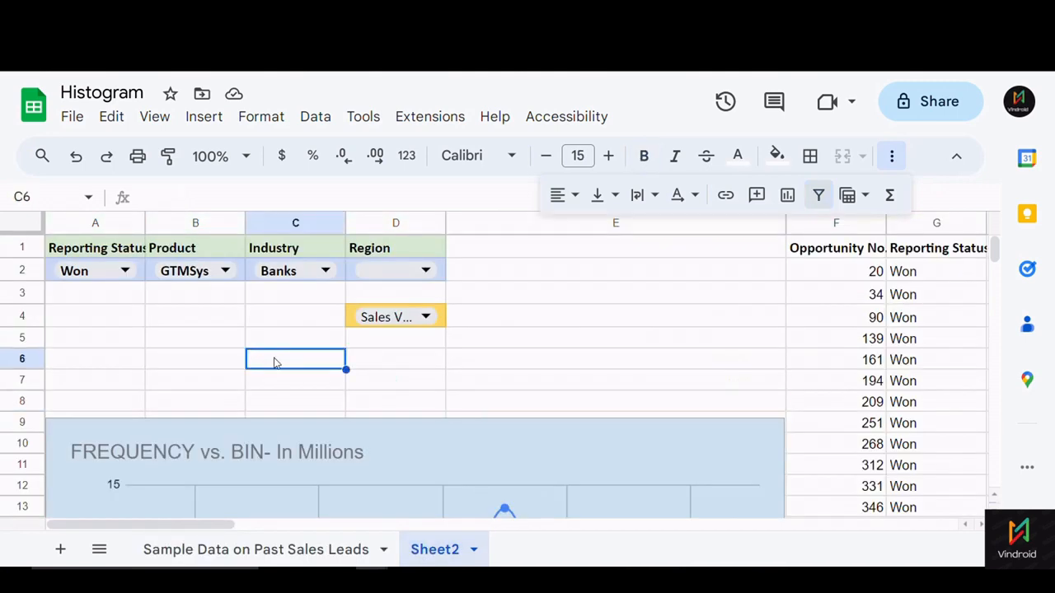
{"action": "scroll", "coordinate": [283, 370], "scroll_direction": "down", "scroll_amount": 2}
{"action": "scroll", "coordinate": [284, 371], "scroll_direction": "up", "scroll_amount": 2}
{"action": "left_click", "coordinate": [249, 550]}
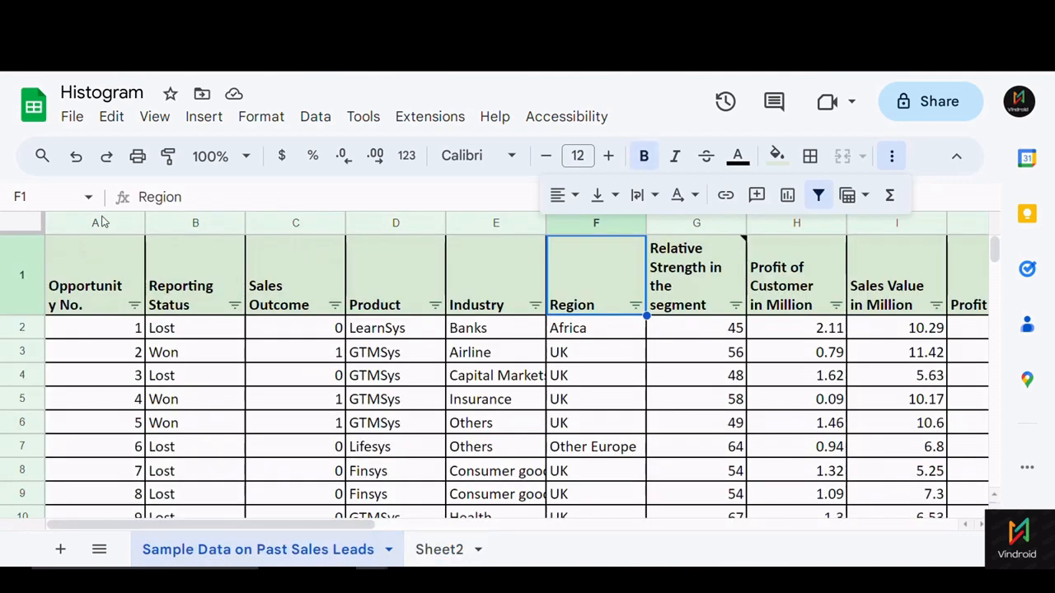
- Review sample entries in the Reporting Status, Product, Industry and Region columns of the sales leads data
{"action": "left_click_drag", "start_coordinate": [101, 221], "coordinate": [587, 249]}
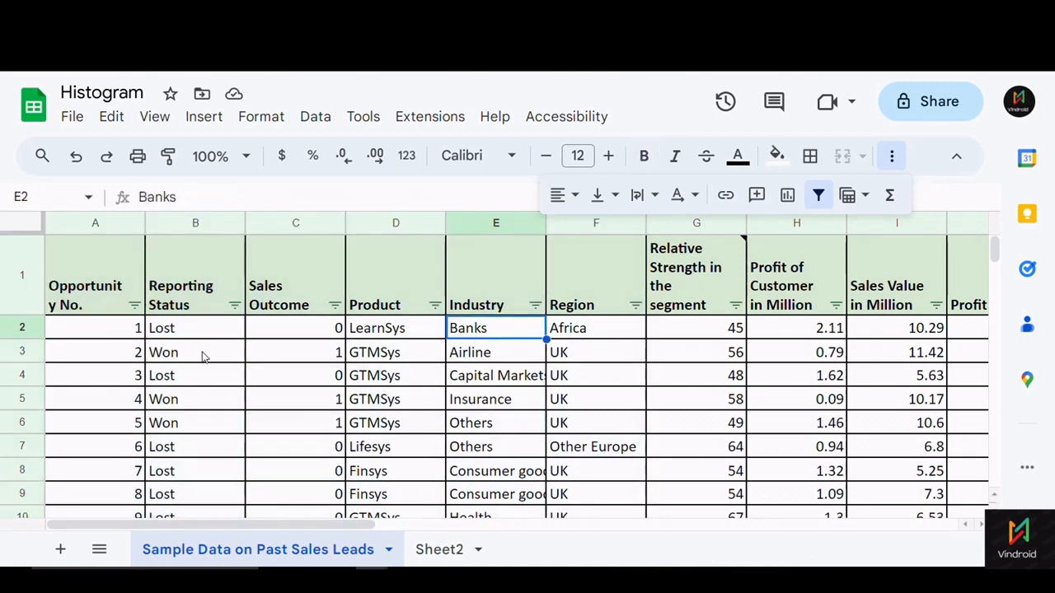
{"action": "left_click", "coordinate": [174, 355]}
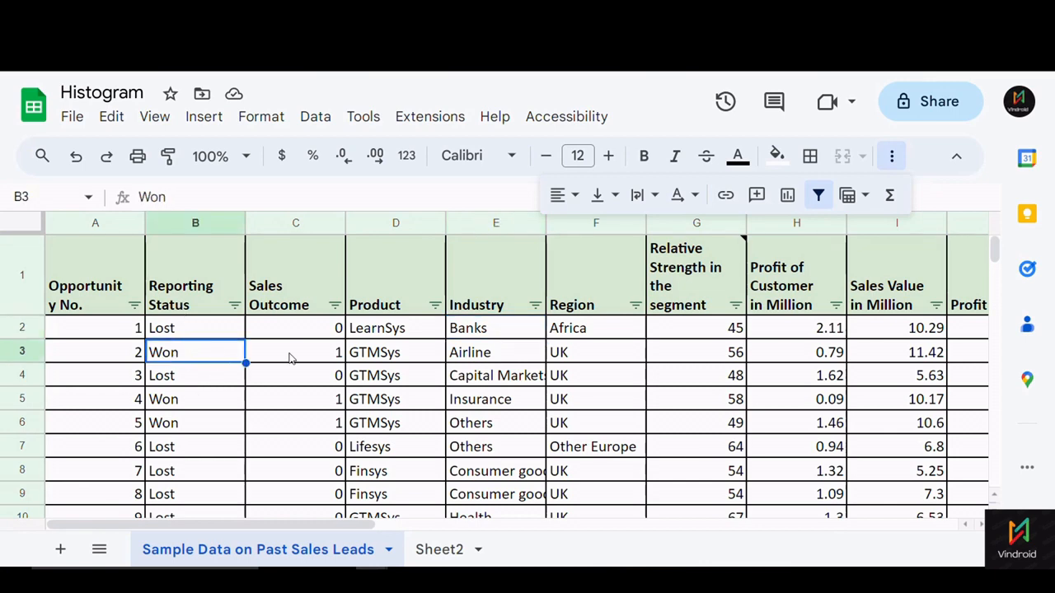
{"action": "left_click", "coordinate": [373, 357]}
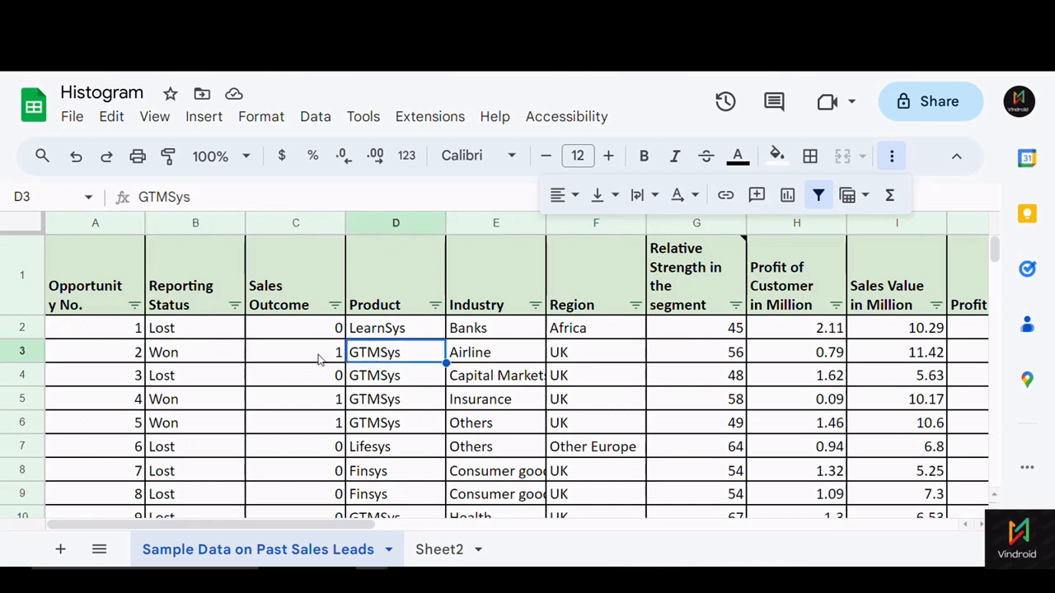
{"action": "left_click_drag", "start_coordinate": [203, 333], "coordinate": [203, 359]}
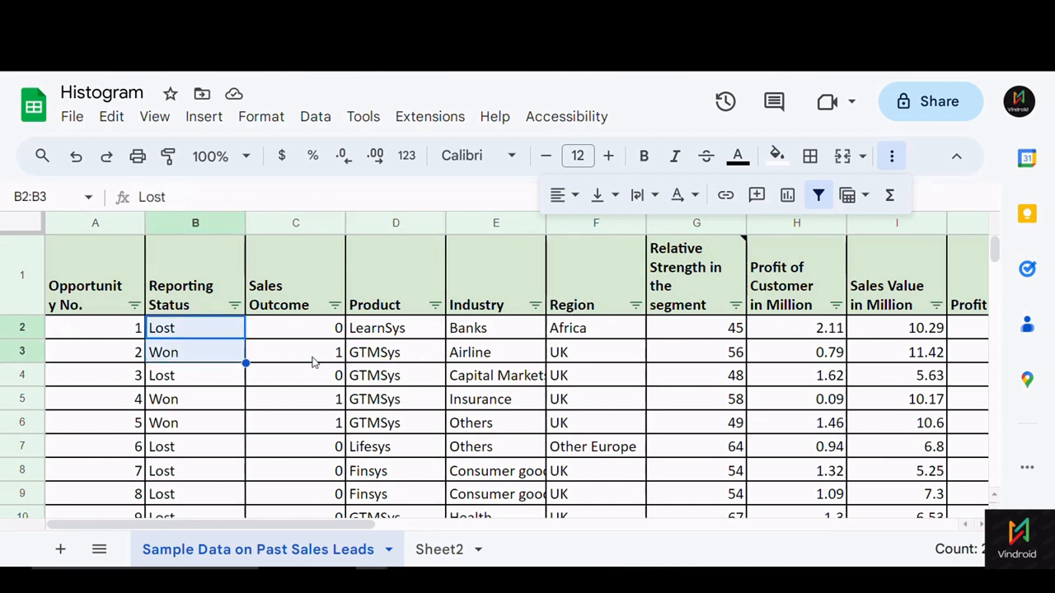
{"action": "left_click_drag", "start_coordinate": [377, 332], "coordinate": [377, 361]}
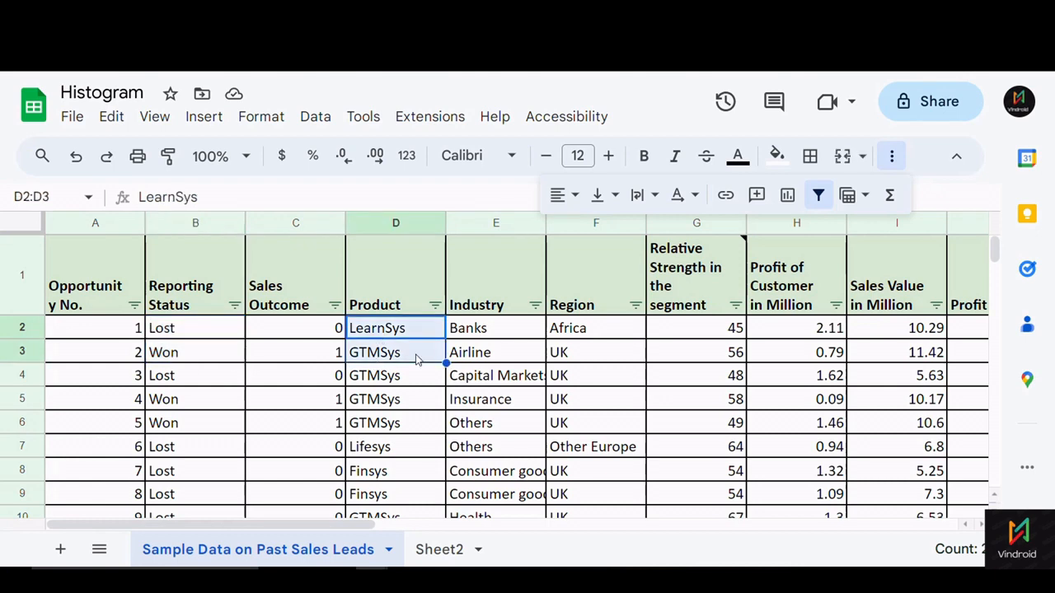
{"action": "left_click_drag", "start_coordinate": [474, 330], "coordinate": [474, 377]}
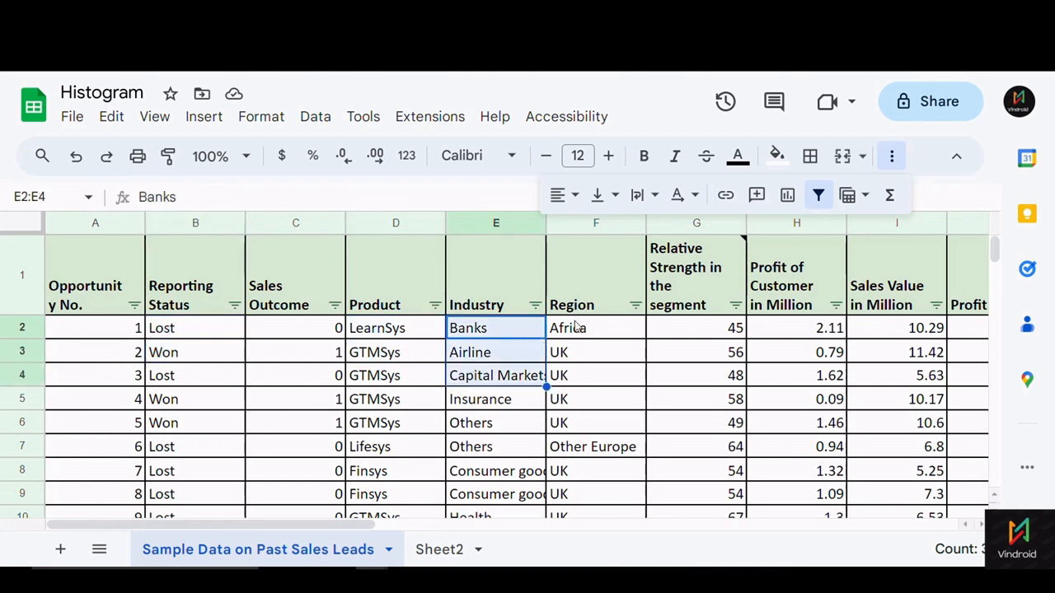
{"action": "left_click_drag", "start_coordinate": [577, 326], "coordinate": [584, 400]}
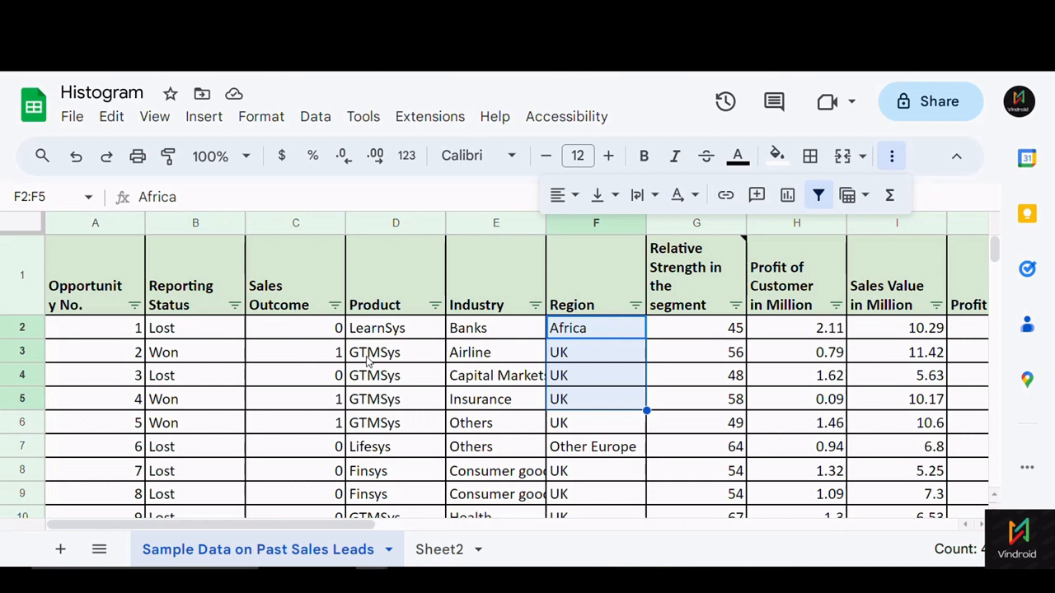
{"action": "left_click", "coordinate": [369, 354]}
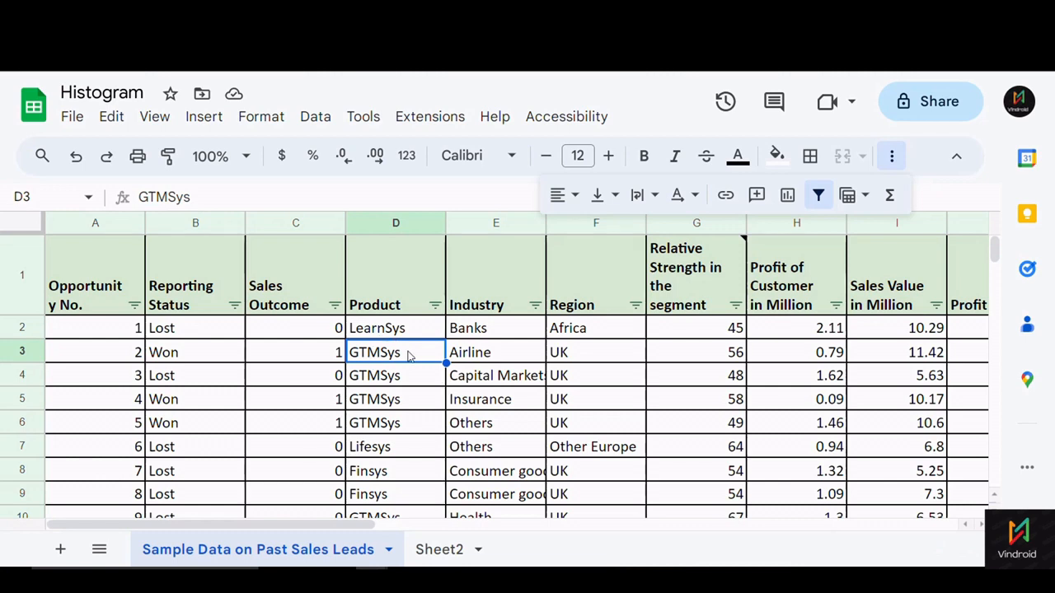
{"action": "left_click", "coordinate": [479, 334]}
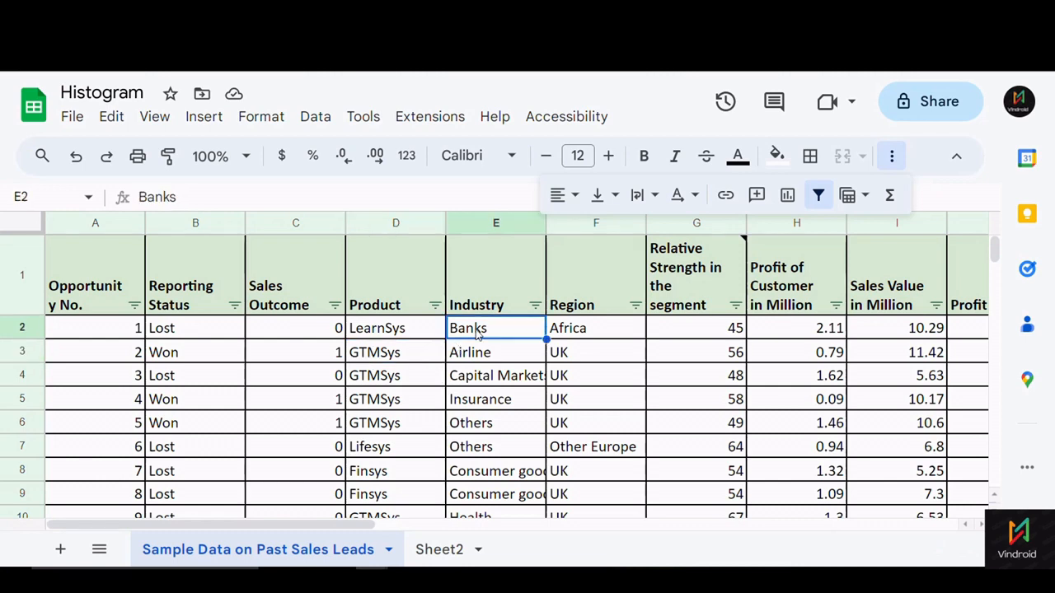
{"action": "left_click", "coordinate": [566, 354]}
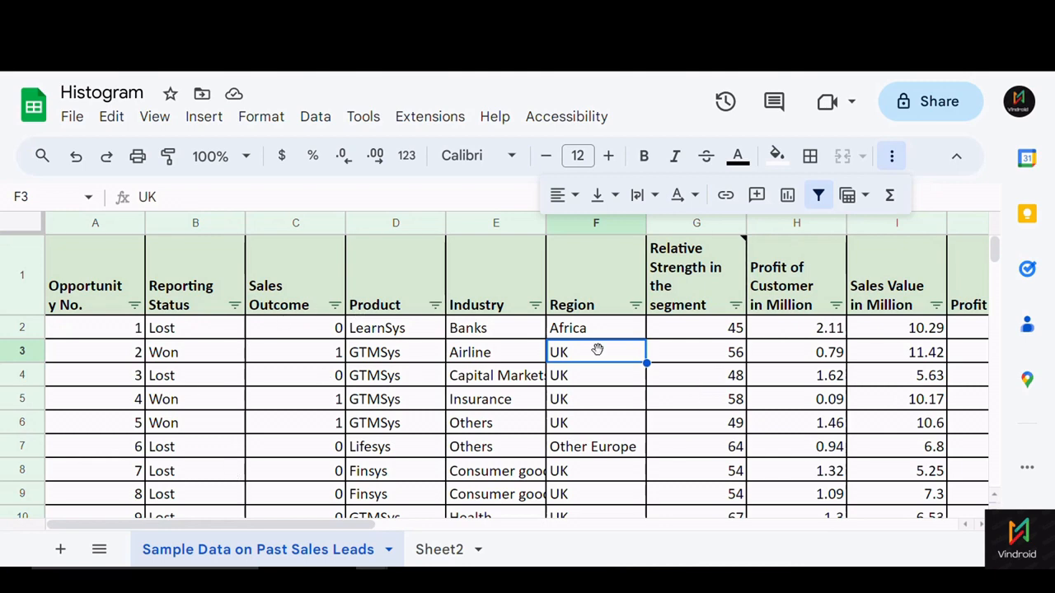
- Go through the column headers and their notes from Relative Strength in the segment to Sales Value in Million (Range)
{"action": "left_click", "coordinate": [694, 306]}
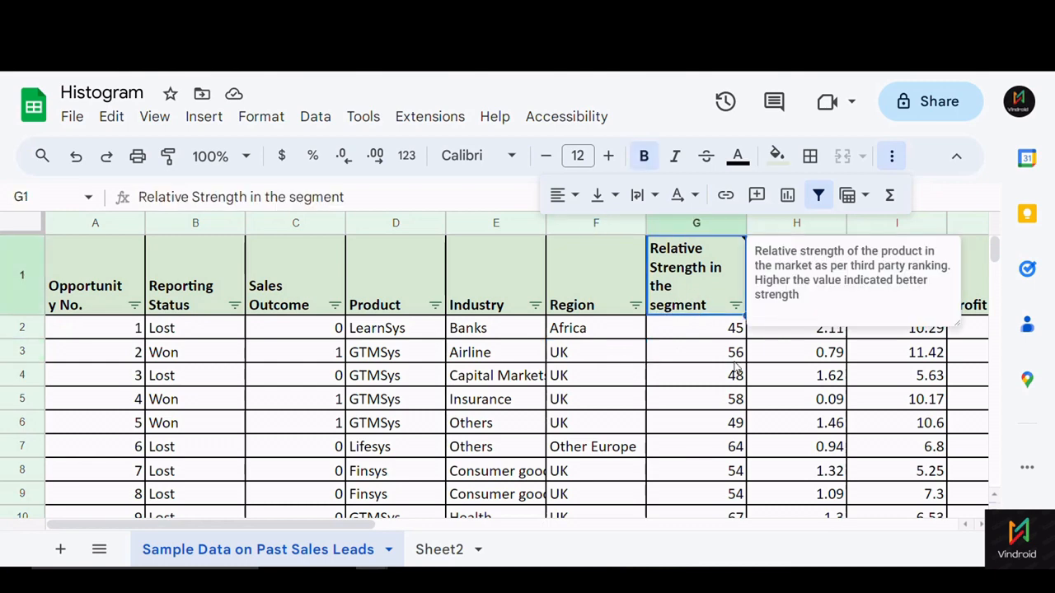
{"action": "key", "text": "Right"}
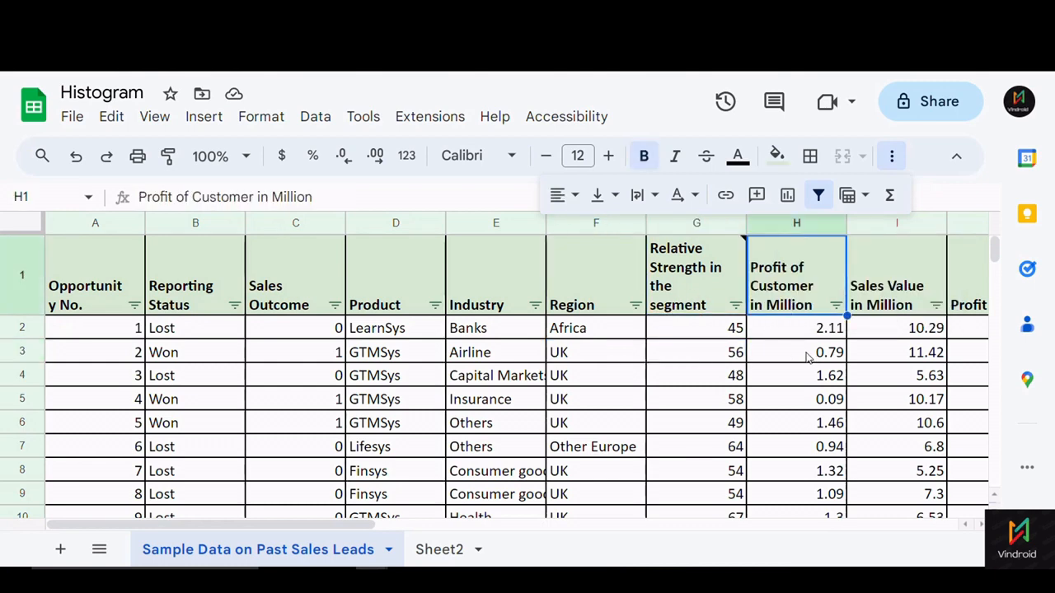
{"action": "key", "text": "Right"}
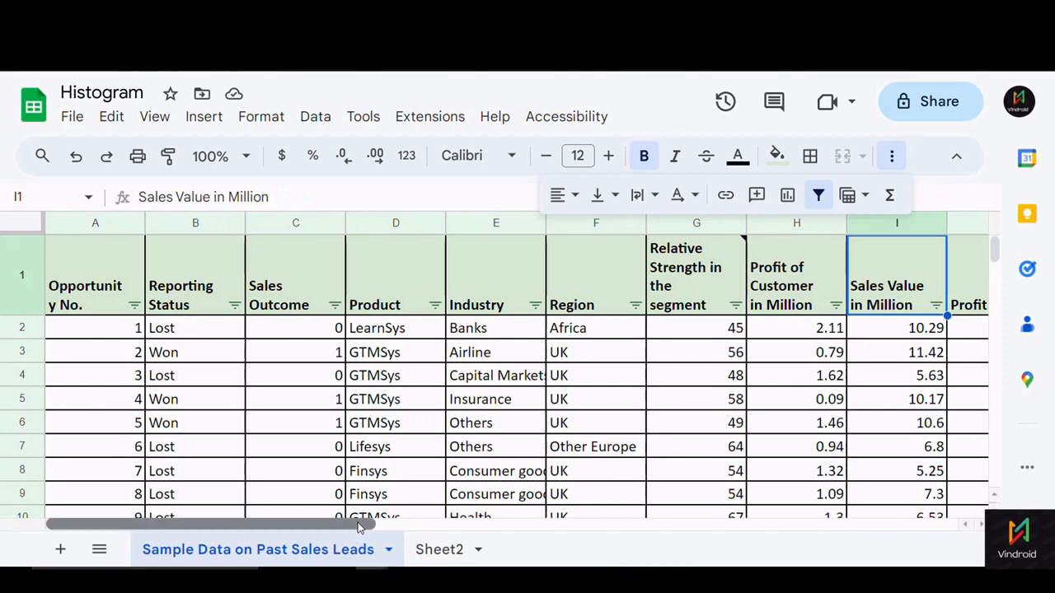
{"action": "left_click_drag", "start_coordinate": [357, 525], "coordinate": [473, 526]}
{"action": "left_click", "coordinate": [676, 307]}
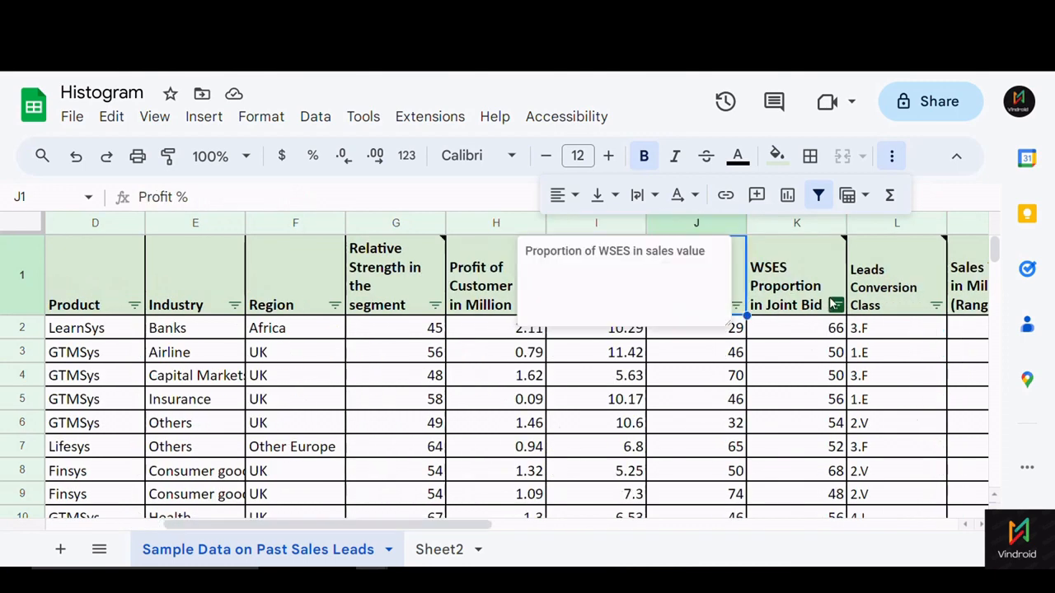
{"action": "left_click", "coordinate": [802, 283]}
{"action": "left_click", "coordinate": [884, 286]}
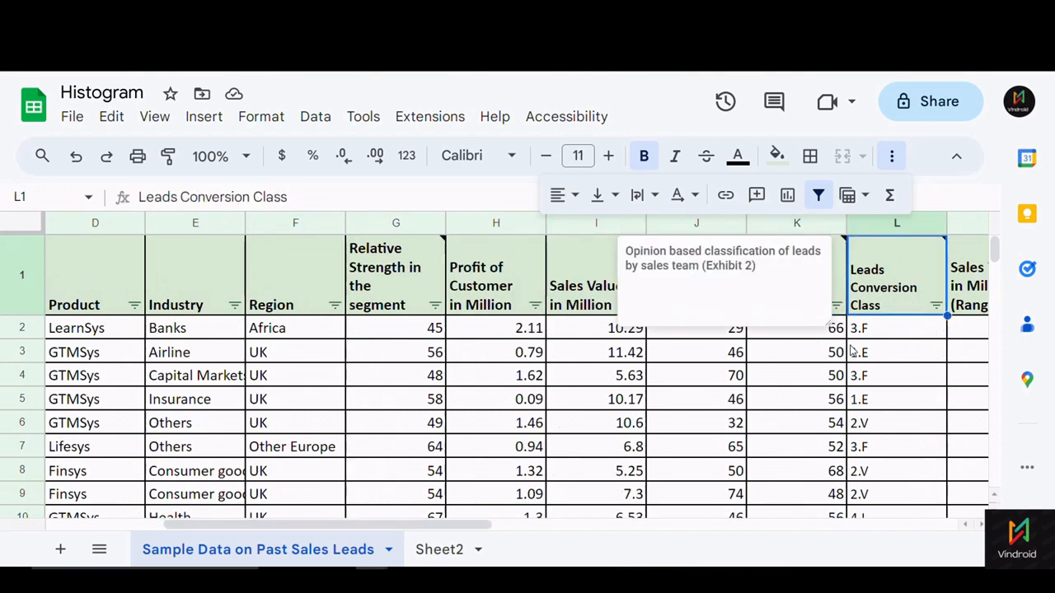
{"action": "left_click", "coordinate": [962, 299]}
{"action": "left_click_drag", "start_coordinate": [484, 526], "coordinate": [523, 526]}
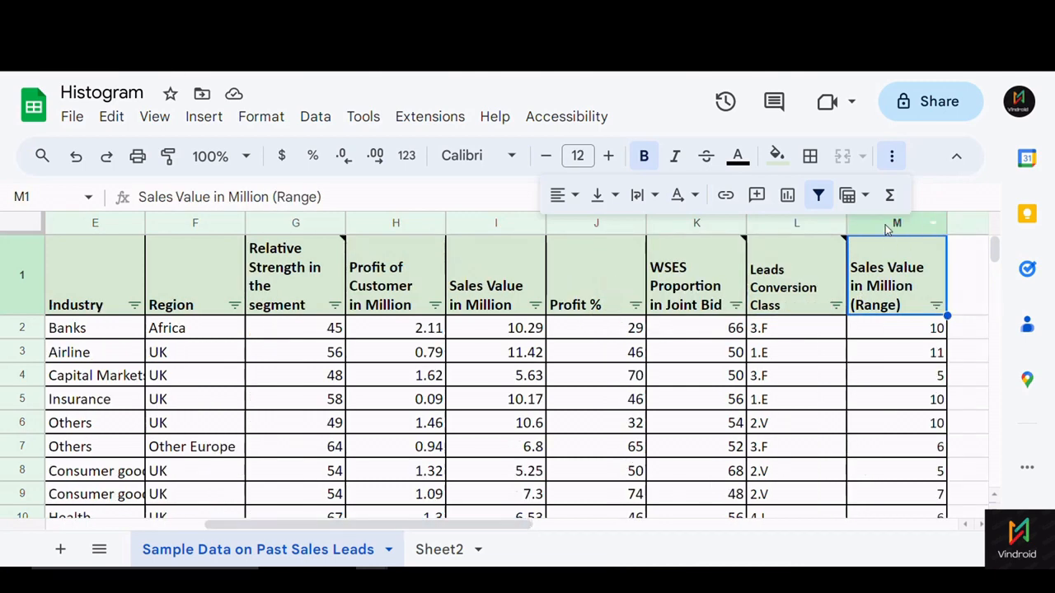
- Examine the formula in M2 under Sales Value in Million (Range) and compare it with the Sales Value in Million entries
{"action": "left_click_drag", "start_coordinate": [887, 228], "coordinate": [824, 233]}
{"action": "left_click", "coordinate": [793, 342]}
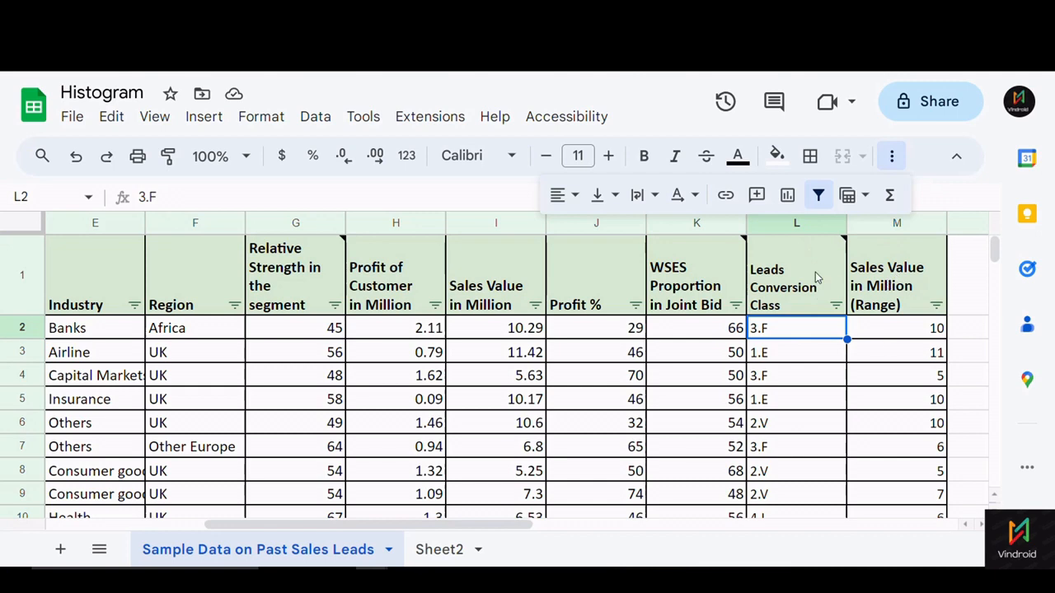
{"action": "left_click", "coordinate": [894, 295]}
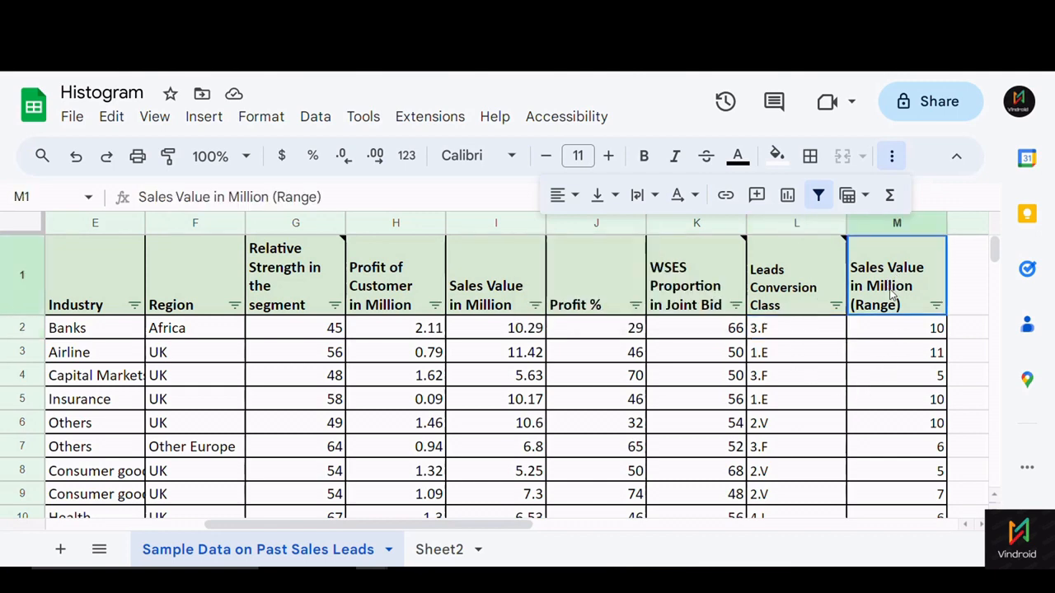
{"action": "left_click", "coordinate": [891, 337]}
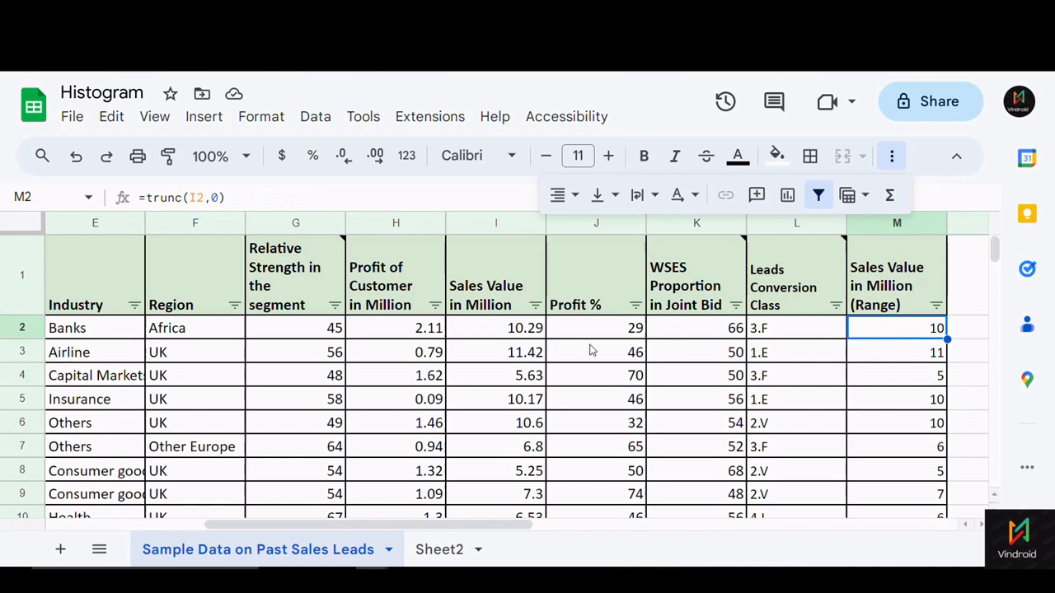
{"action": "left_click_drag", "start_coordinate": [532, 335], "coordinate": [502, 453]}
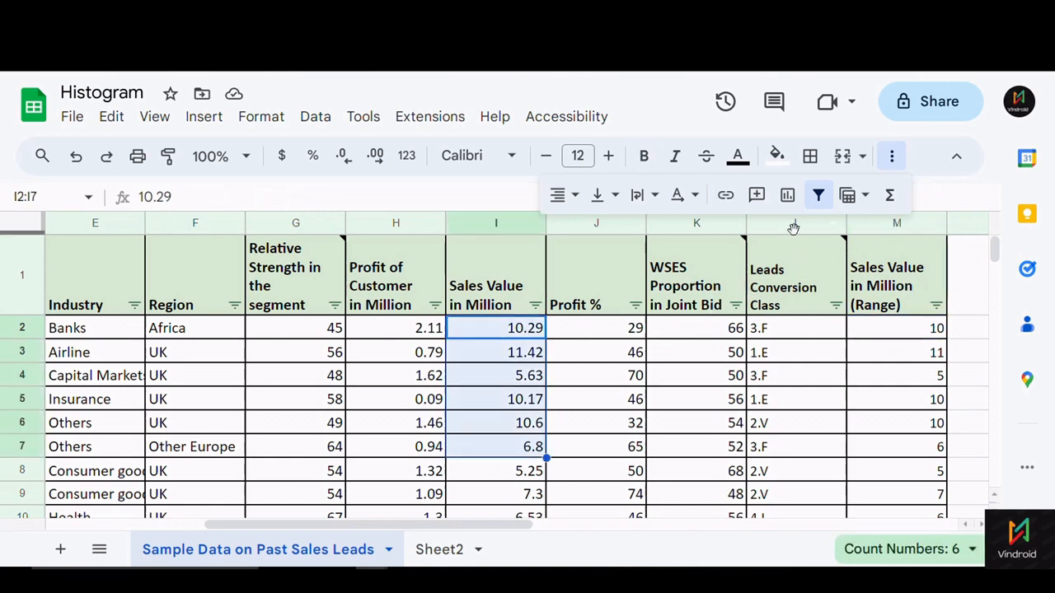
{"action": "left_click_drag", "start_coordinate": [794, 227], "coordinate": [876, 227]}
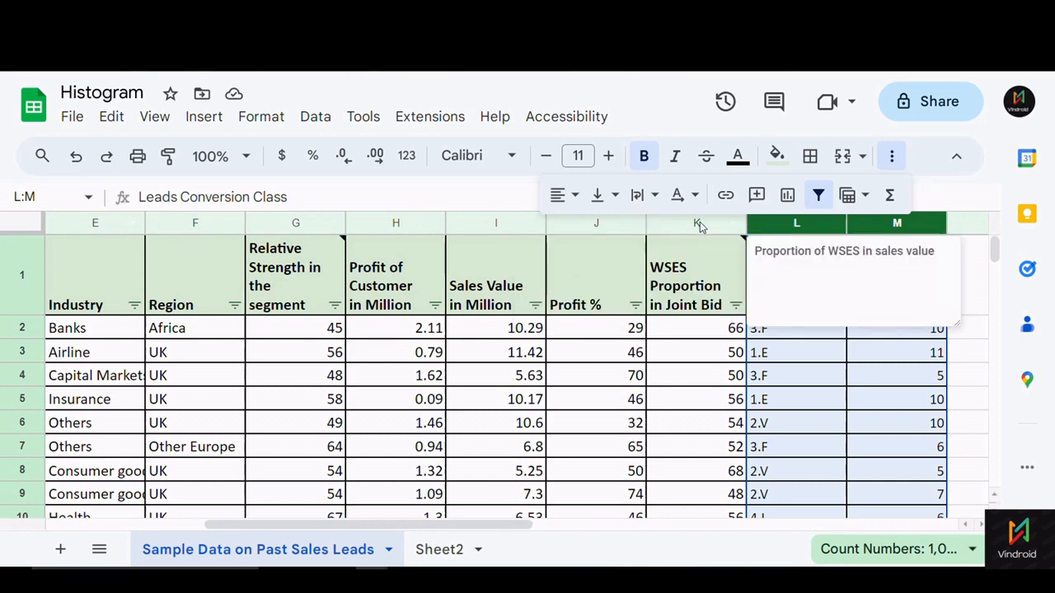
- Look over the lead rows from the first columns onward, compare with Sheet2, and end on Sheet2
{"action": "left_click_drag", "start_coordinate": [458, 527], "coordinate": [288, 471]}
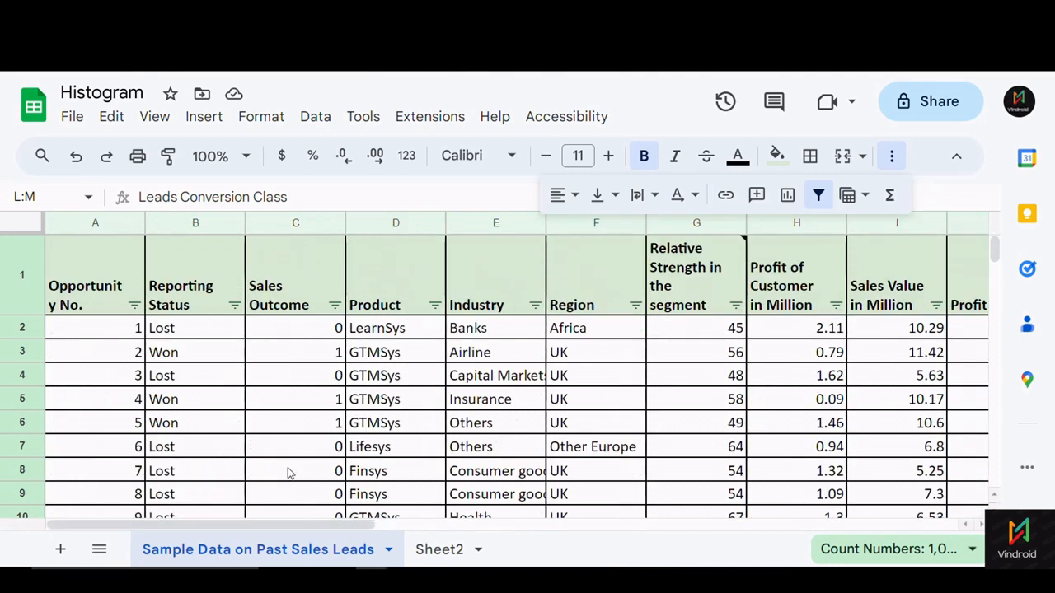
{"action": "scroll", "coordinate": [303, 323], "scroll_direction": "down", "scroll_amount": 5}
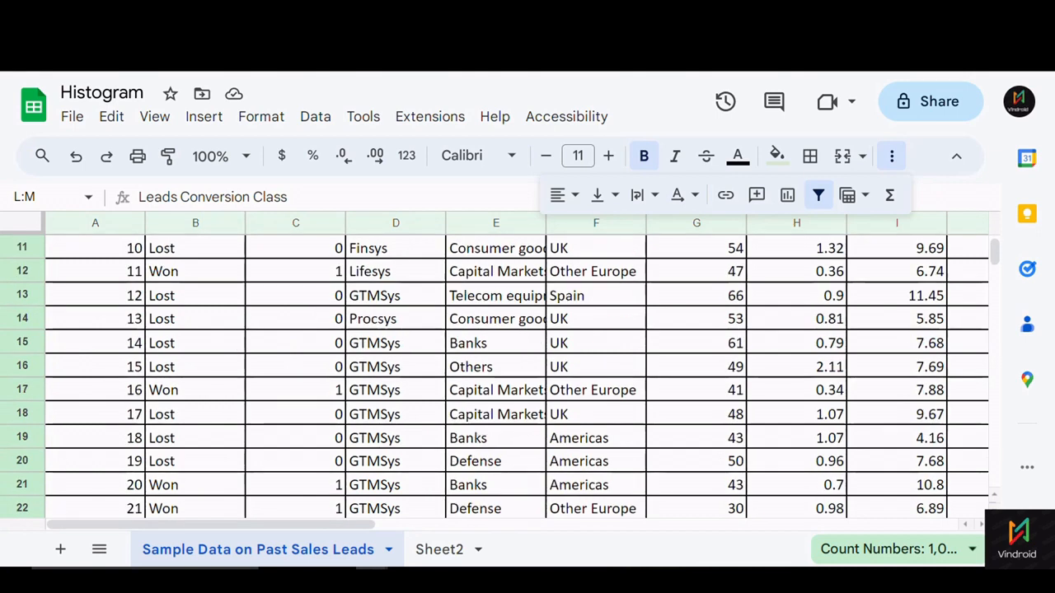
{"action": "left_click", "coordinate": [456, 558]}
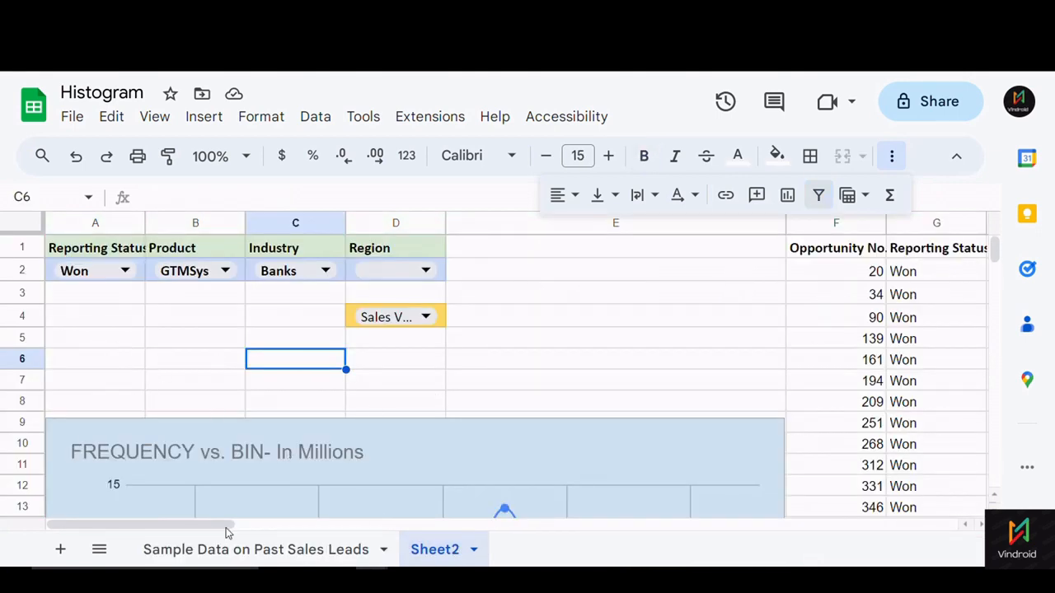
{"action": "left_click", "coordinate": [254, 560]}
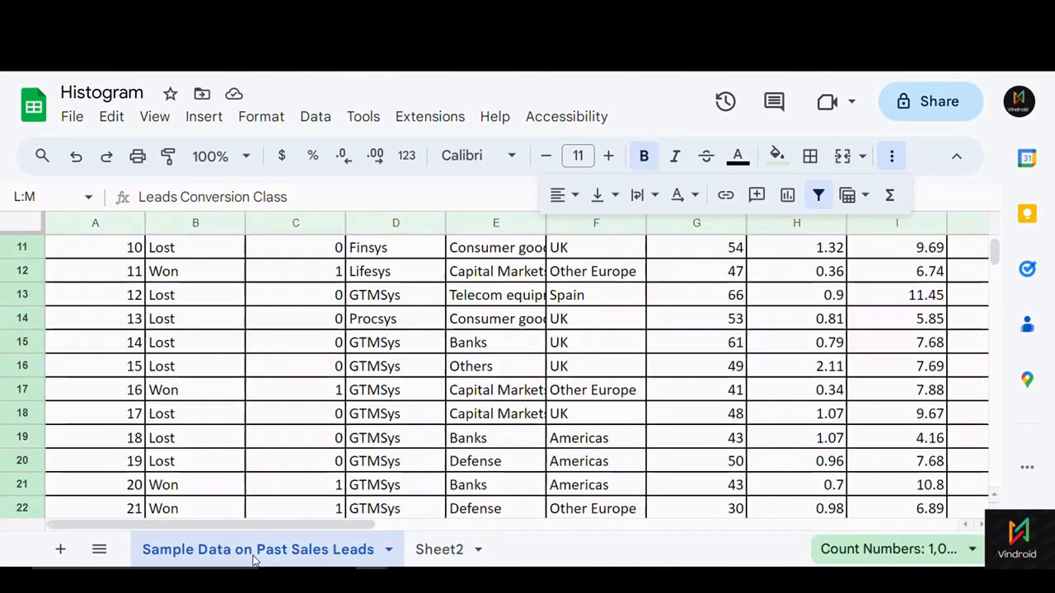
{"action": "left_click", "coordinate": [441, 561]}
- Inspect the Reporting Status and Product dropdown cells in row 2 and the Reporting Status header in A1
{"action": "left_click", "coordinate": [100, 325]}
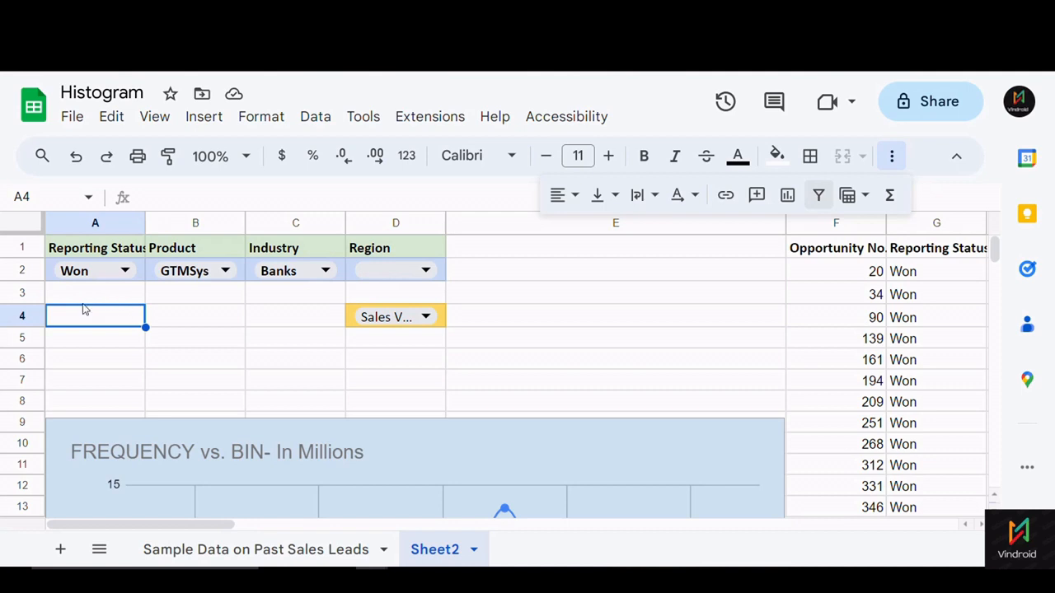
{"action": "left_click", "coordinate": [54, 281]}
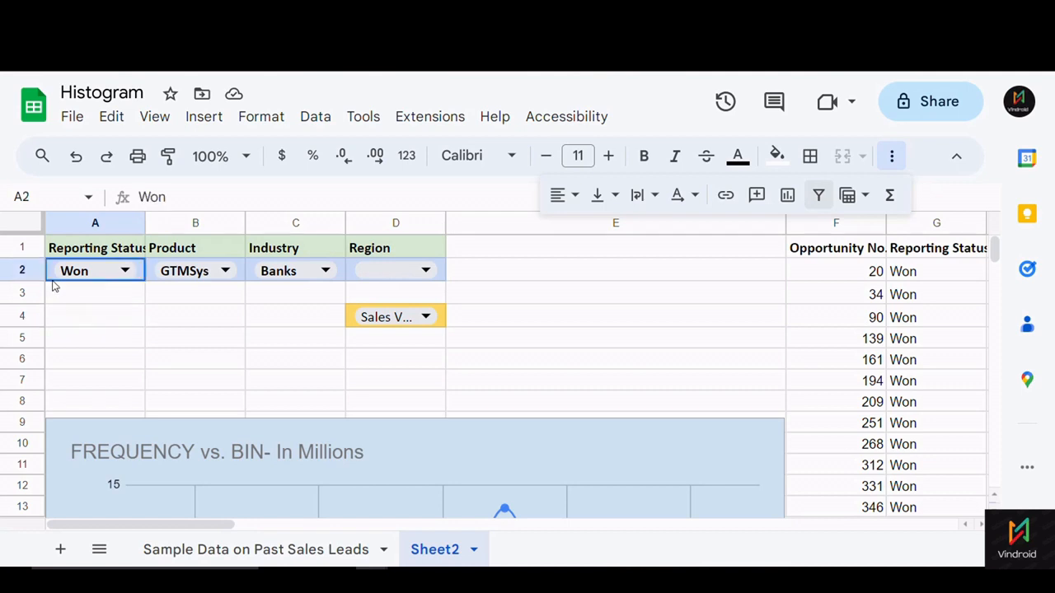
{"action": "left_click", "coordinate": [240, 282]}
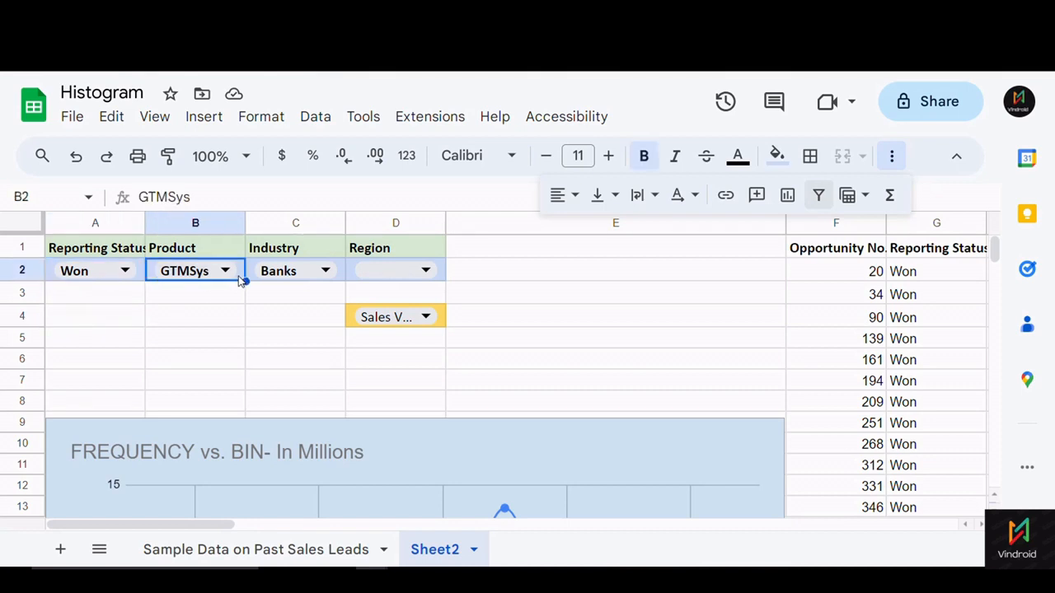
{"action": "left_click", "coordinate": [139, 280]}
{"action": "left_click", "coordinate": [124, 248]}
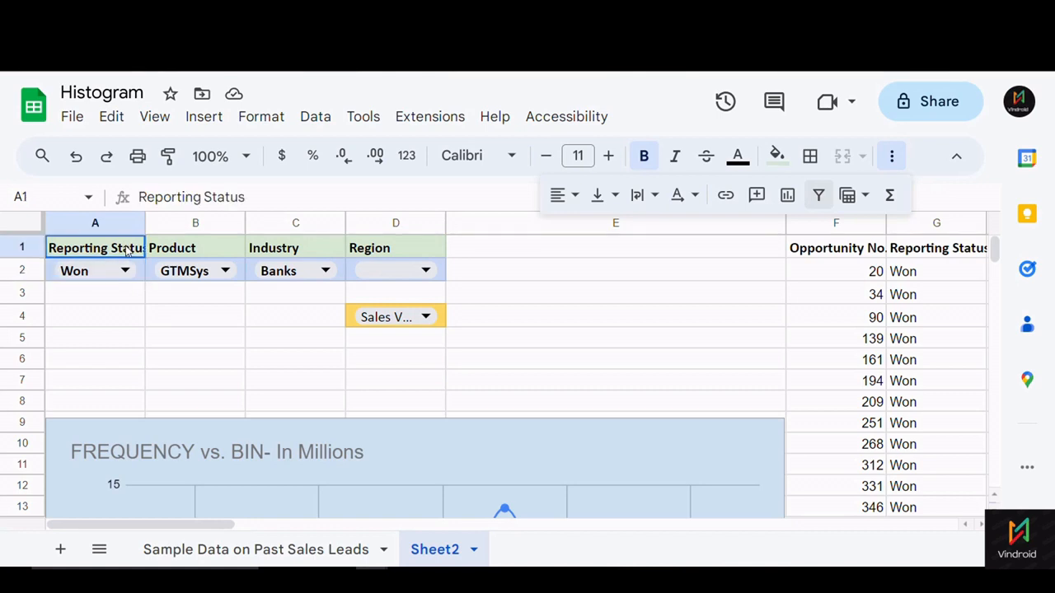
- Open the data validation rule of the Reporting Status dropdown in A2 and inspect its source range
{"action": "left_click", "coordinate": [141, 279]}
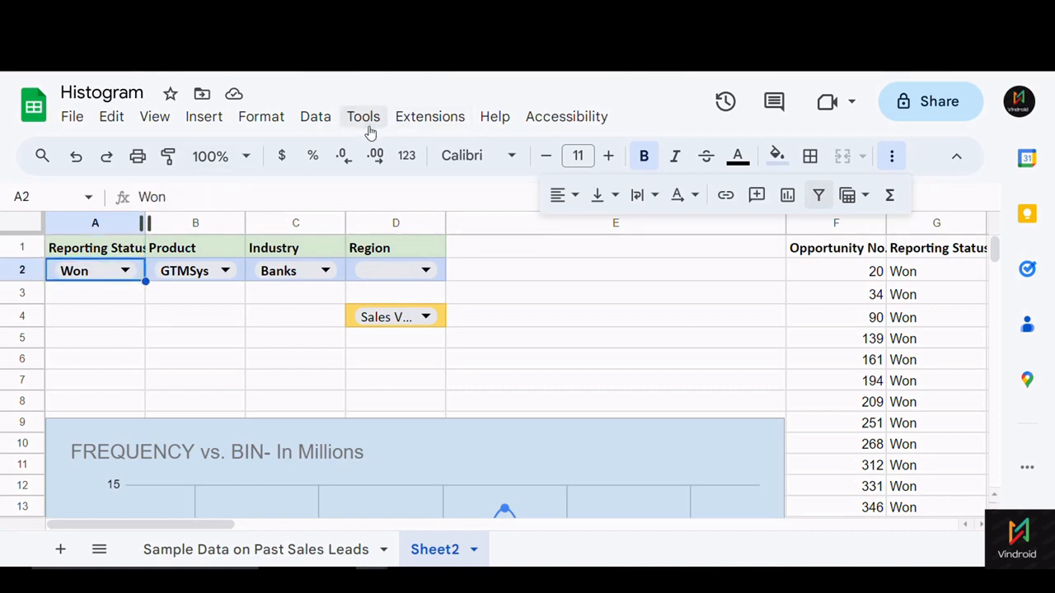
{"action": "left_click", "coordinate": [319, 122]}
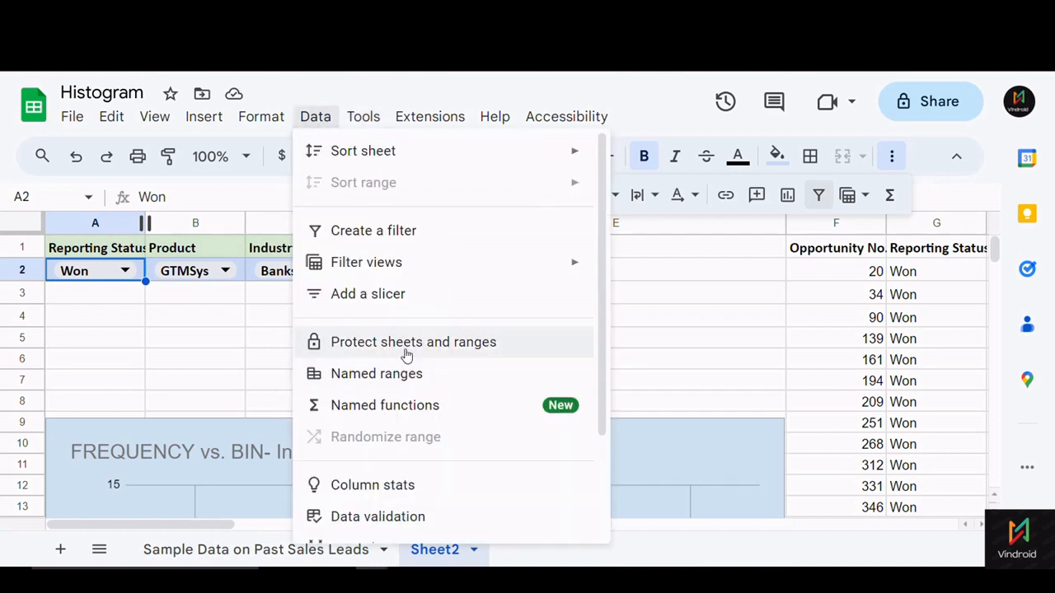
{"action": "left_click", "coordinate": [402, 516]}
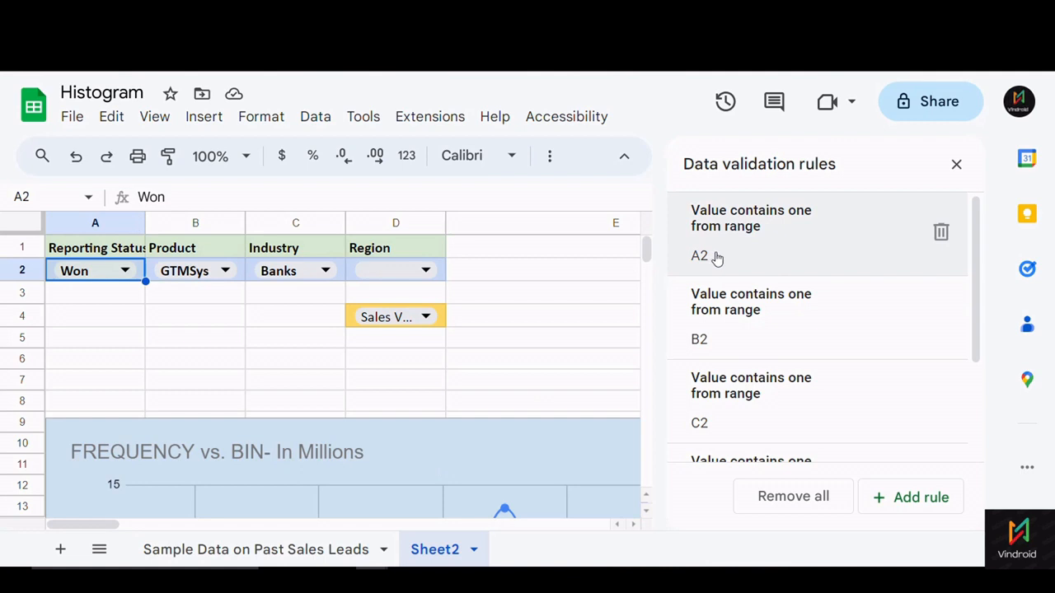
{"action": "left_click", "coordinate": [726, 260]}
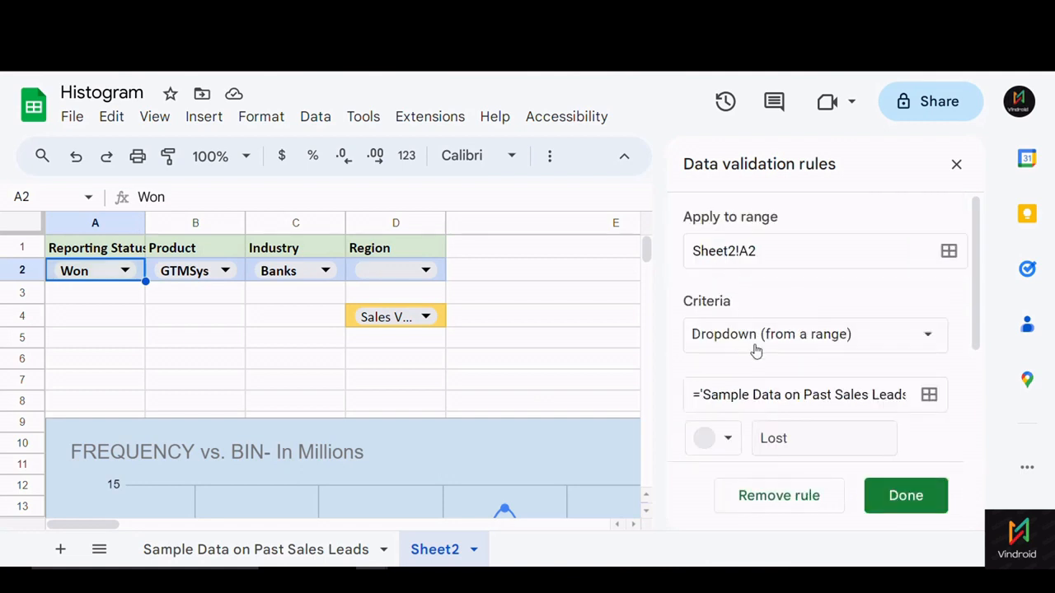
{"action": "left_click_drag", "start_coordinate": [828, 399], "coordinate": [917, 399]}
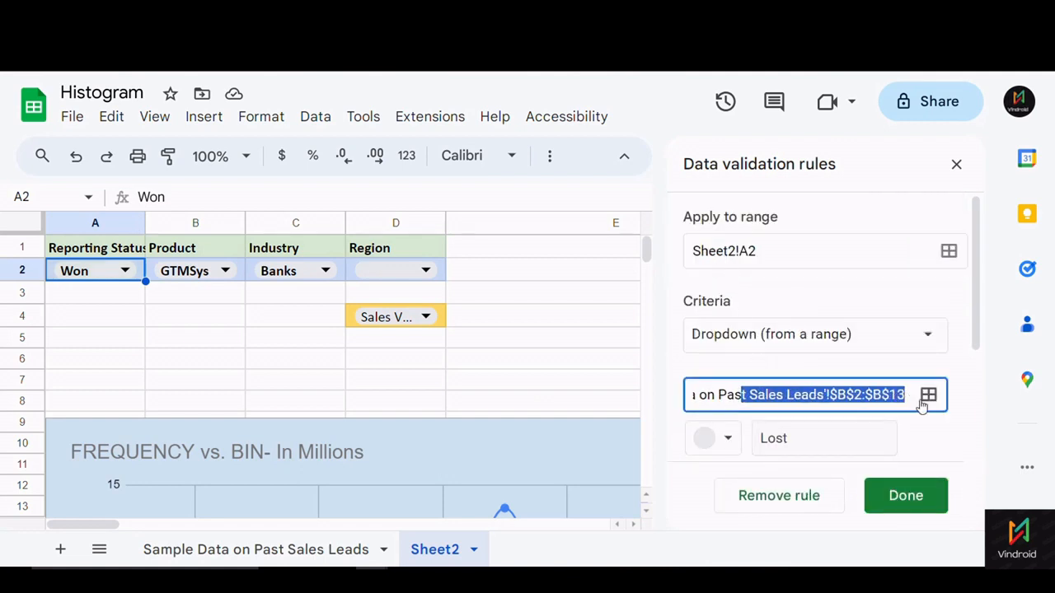
- Compare the A2 rule's source range with the Reporting Status column in Sample Data on Past Sales Leads, then close the rule
{"action": "left_click", "coordinate": [189, 556]}
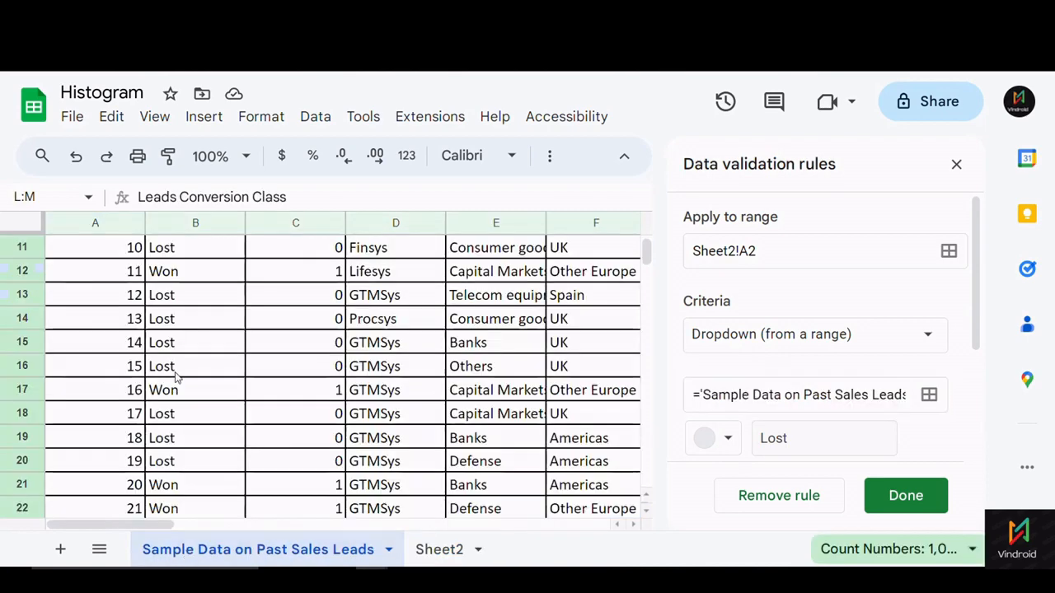
{"action": "scroll", "coordinate": [176, 370], "scroll_direction": "up", "scroll_amount": 4}
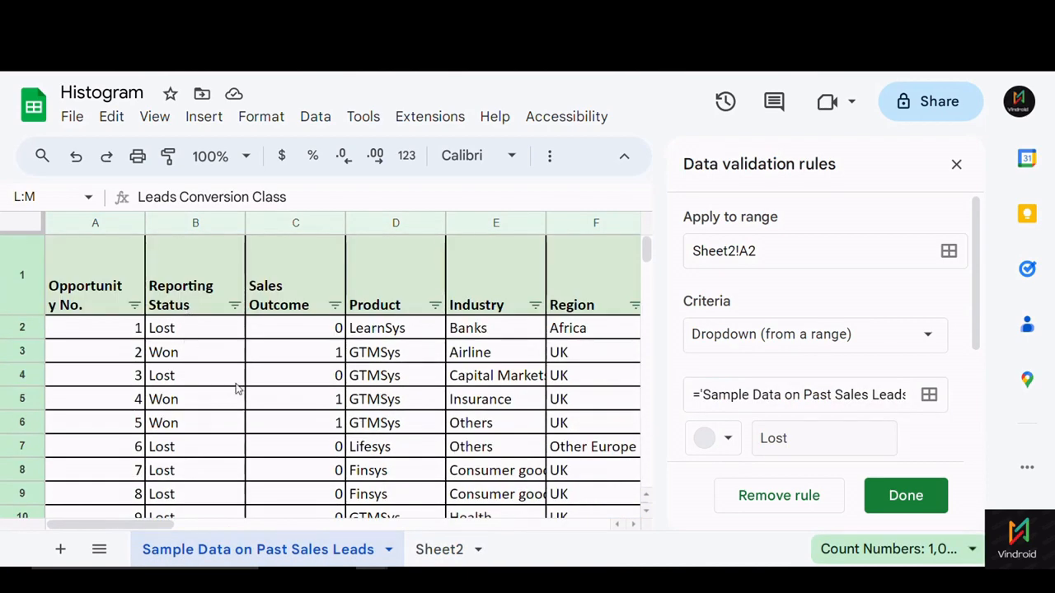
{"action": "left_click_drag", "start_coordinate": [854, 399], "coordinate": [931, 400]}
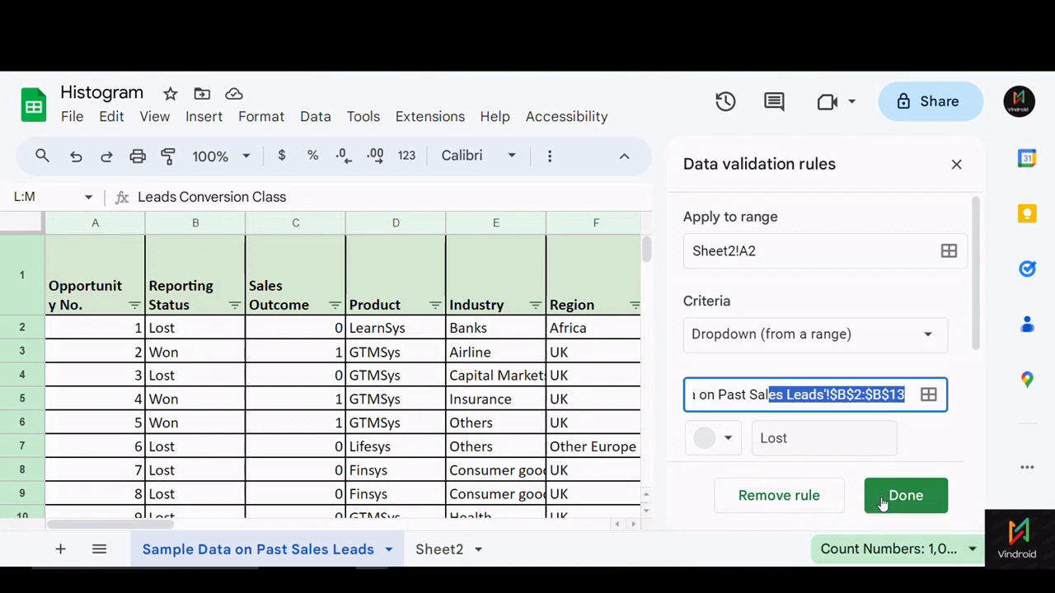
{"action": "left_click", "coordinate": [779, 497]}
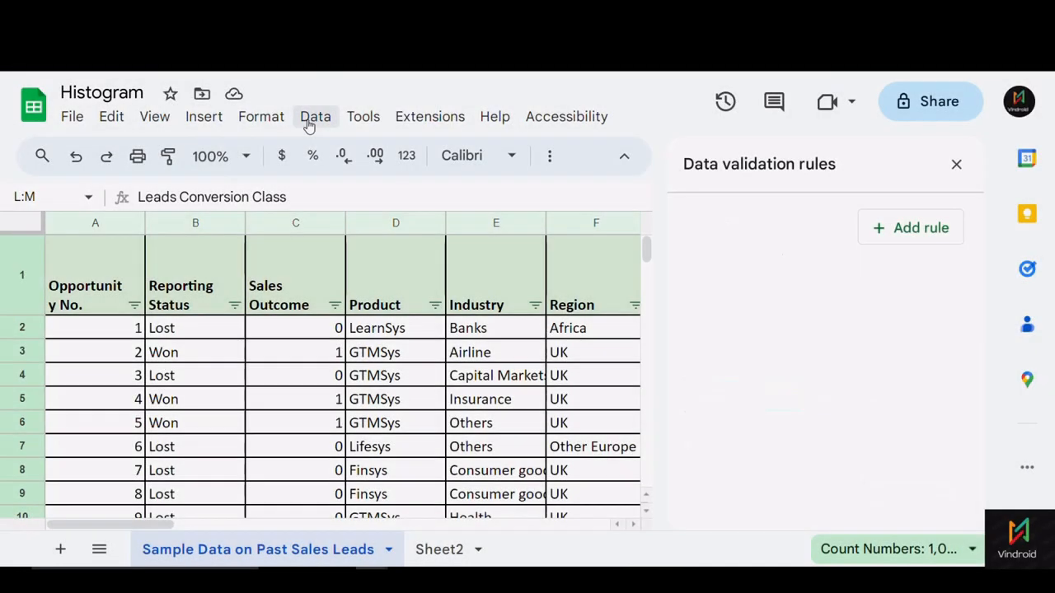
- Open the data validation rule of the Product dropdown in B2 and examine its dropdown items and source range
{"action": "left_click", "coordinate": [316, 116]}
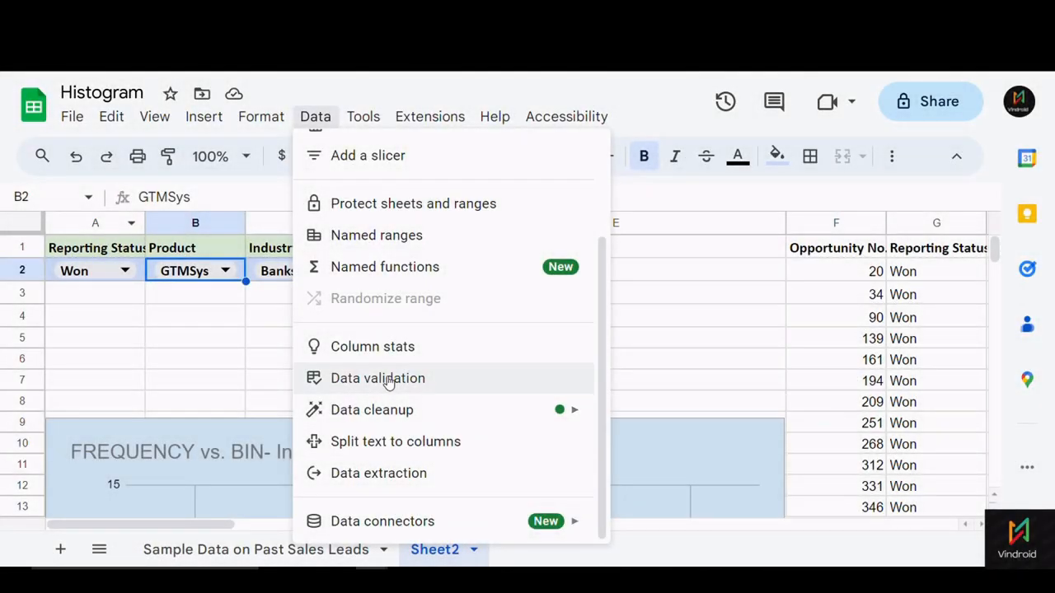
{"action": "left_click", "coordinate": [389, 379]}
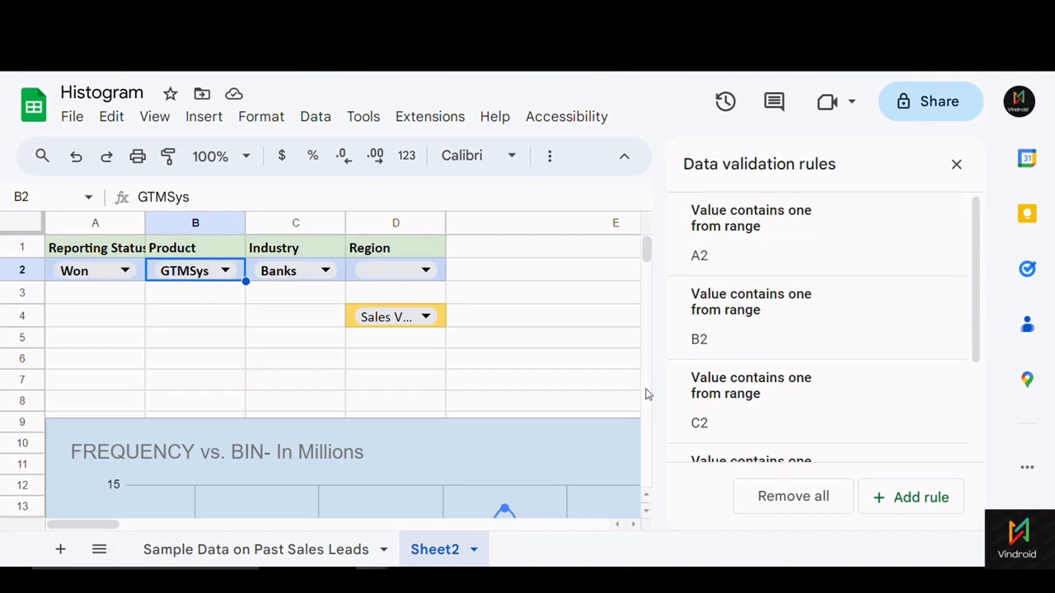
{"action": "left_click", "coordinate": [744, 339]}
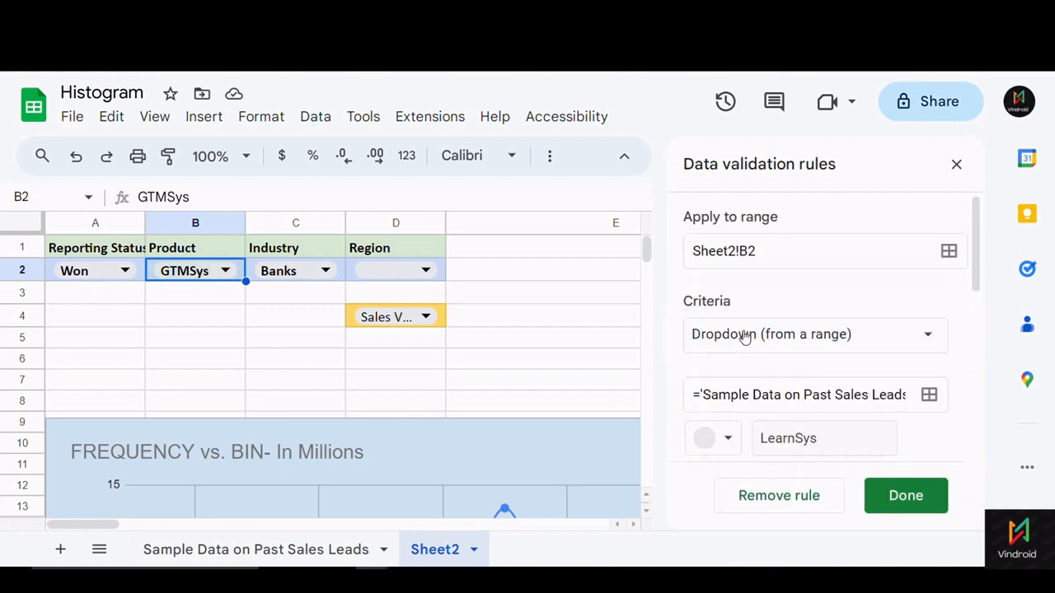
{"action": "scroll", "coordinate": [820, 370], "scroll_direction": "down", "scroll_amount": 5}
{"action": "scroll", "coordinate": [817, 377], "scroll_direction": "up", "scroll_amount": 3}
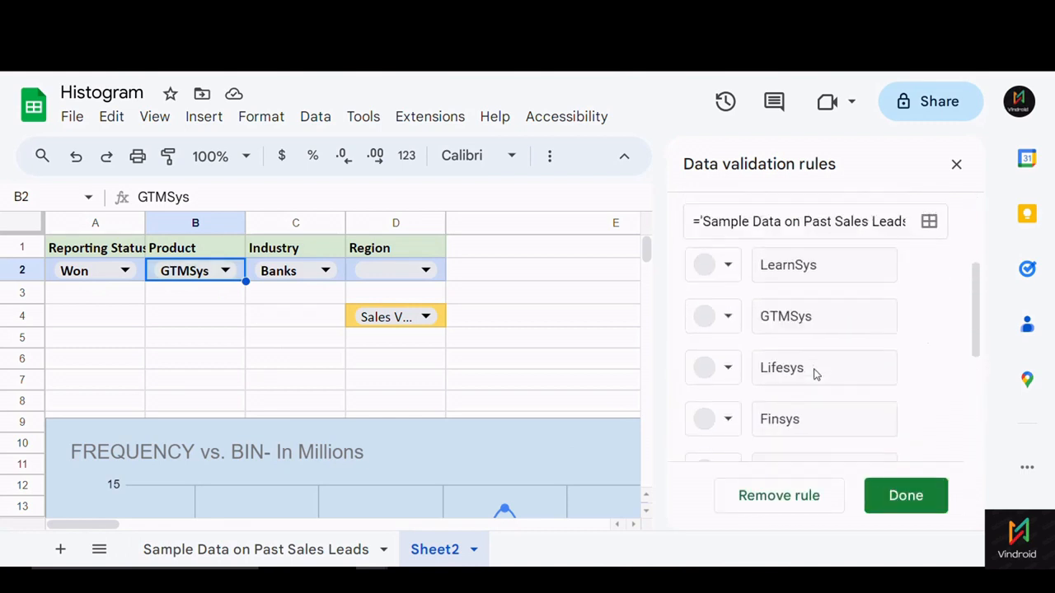
{"action": "scroll", "coordinate": [814, 362], "scroll_direction": "up", "scroll_amount": 3}
{"action": "left_click_drag", "start_coordinate": [728, 394], "coordinate": [912, 395]}
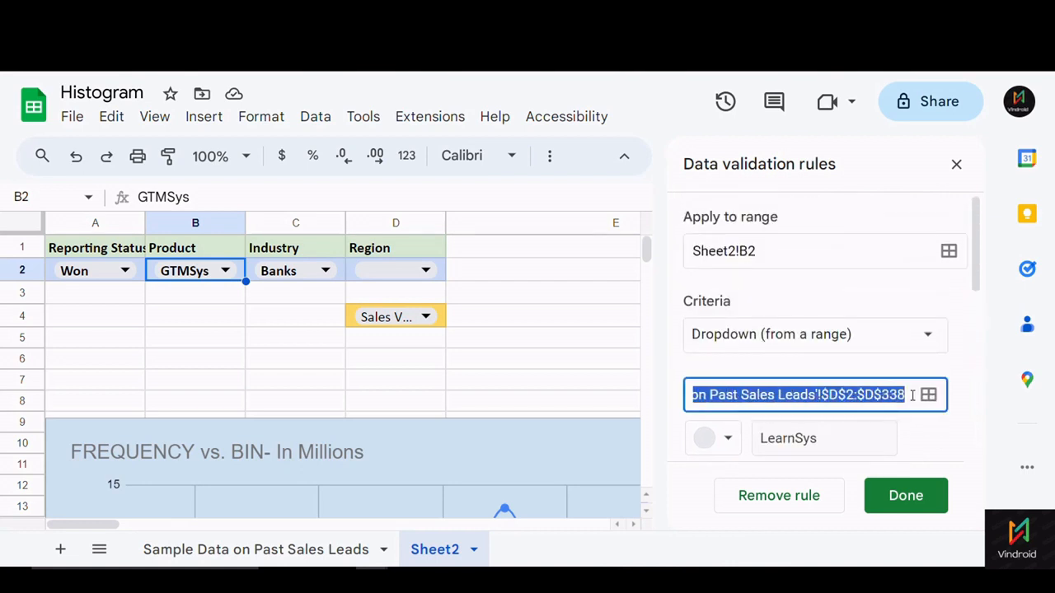
- Check the Product column in Sample Data on Past Sales Leads, close the validation rules and return to Sheet2
{"action": "left_click", "coordinate": [221, 550]}
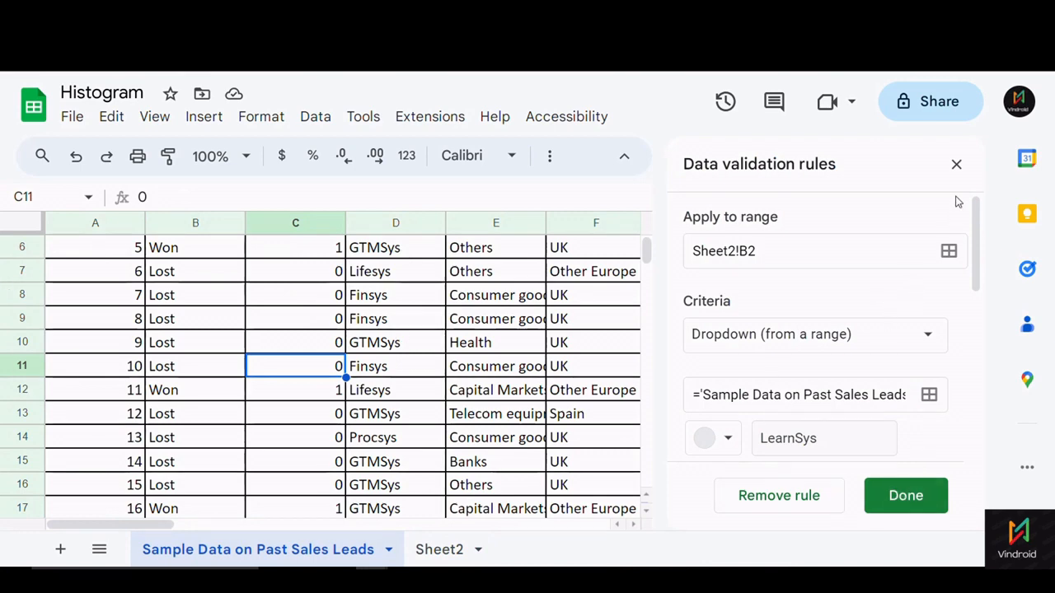
{"action": "left_click", "coordinate": [956, 164]}
{"action": "scroll", "coordinate": [280, 342], "scroll_direction": "up", "scroll_amount": 3}
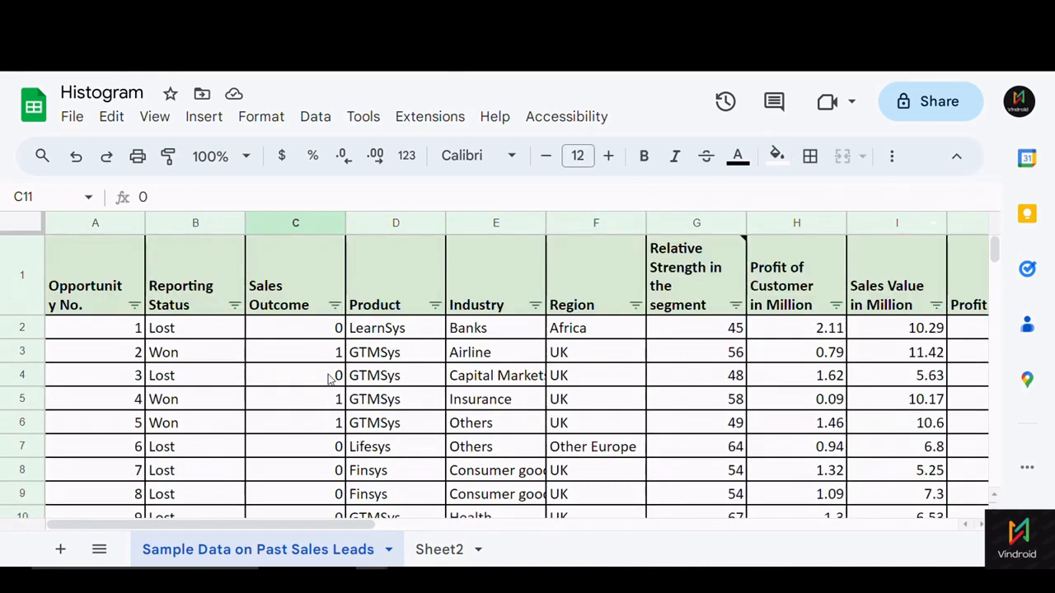
{"action": "left_click", "coordinate": [441, 554]}
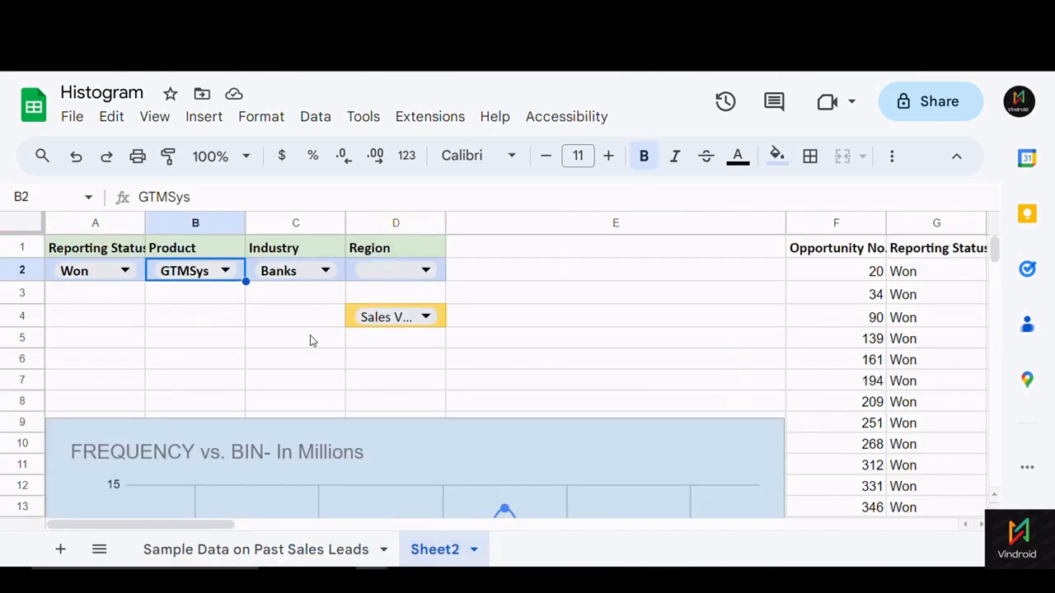
- Display the data validation rules for the Industry dropdown in C2 and look through the list down to D4
{"action": "left_click", "coordinate": [251, 281]}
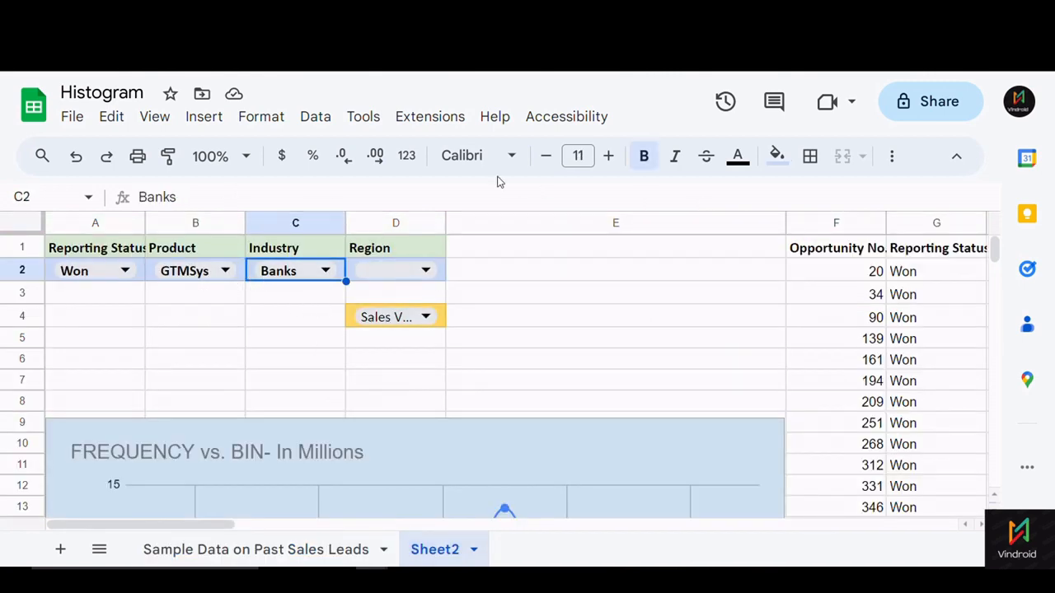
{"action": "left_click", "coordinate": [316, 118]}
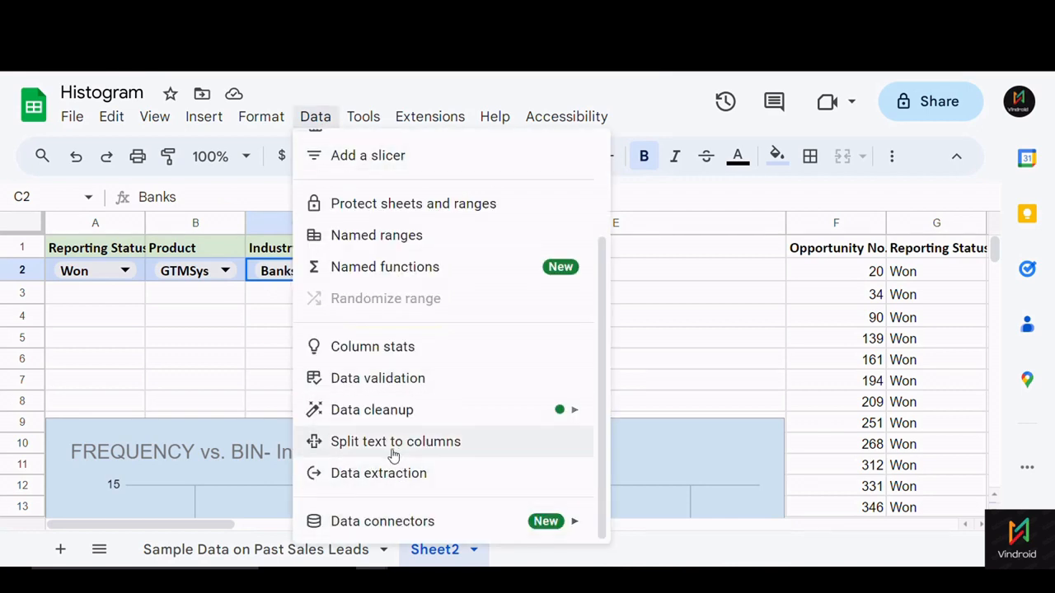
{"action": "left_click", "coordinate": [393, 382]}
{"action": "scroll", "coordinate": [735, 382], "scroll_direction": "down", "scroll_amount": 2}
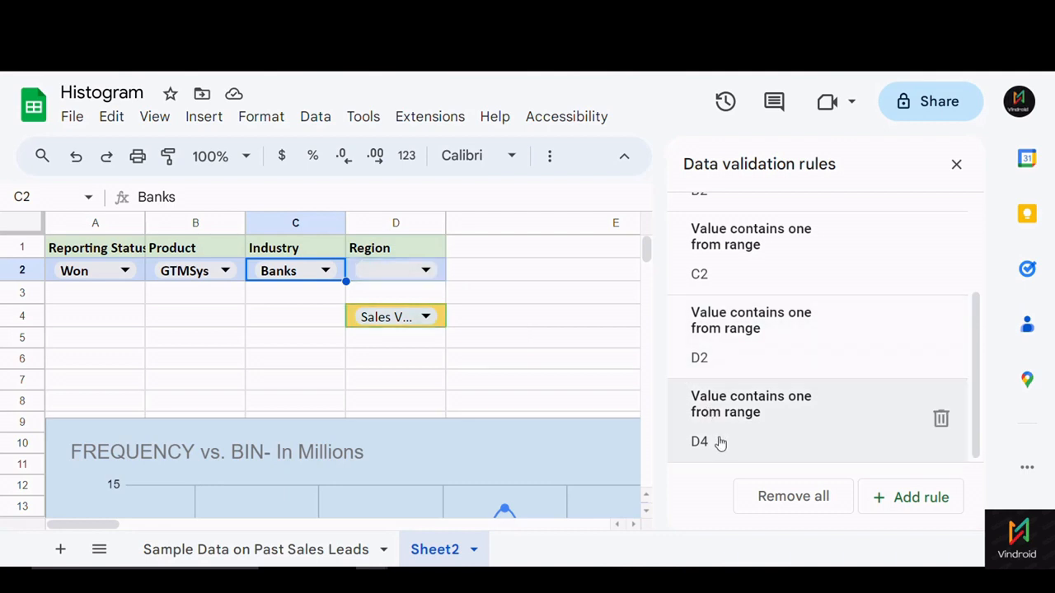
- Open the data validation rule of the measure dropdown in D4 and inspect its source range
{"action": "left_click", "coordinate": [346, 329]}
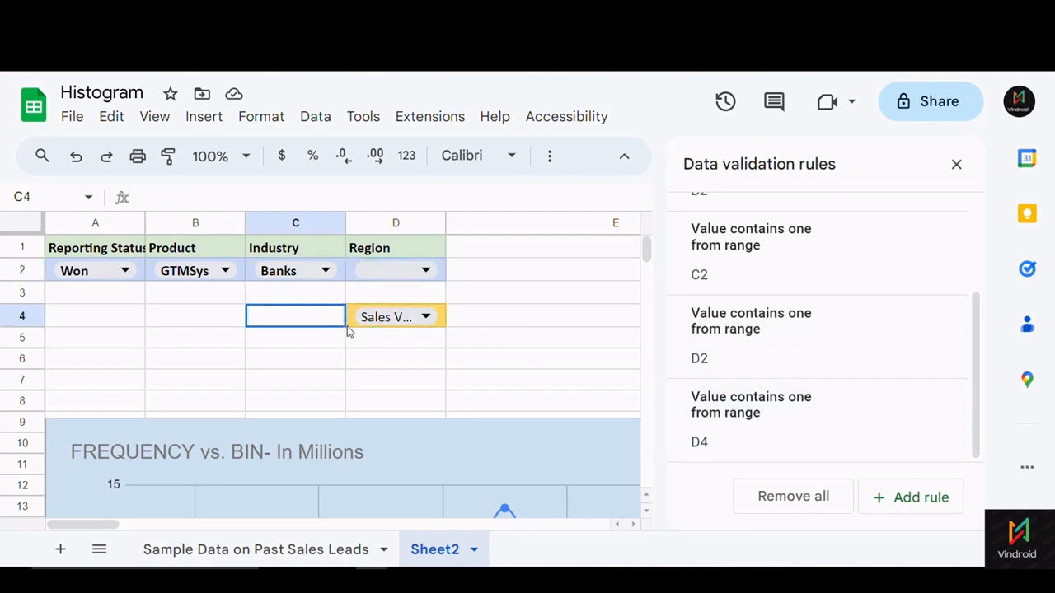
{"action": "left_click", "coordinate": [442, 326]}
{"action": "left_click", "coordinate": [719, 435]}
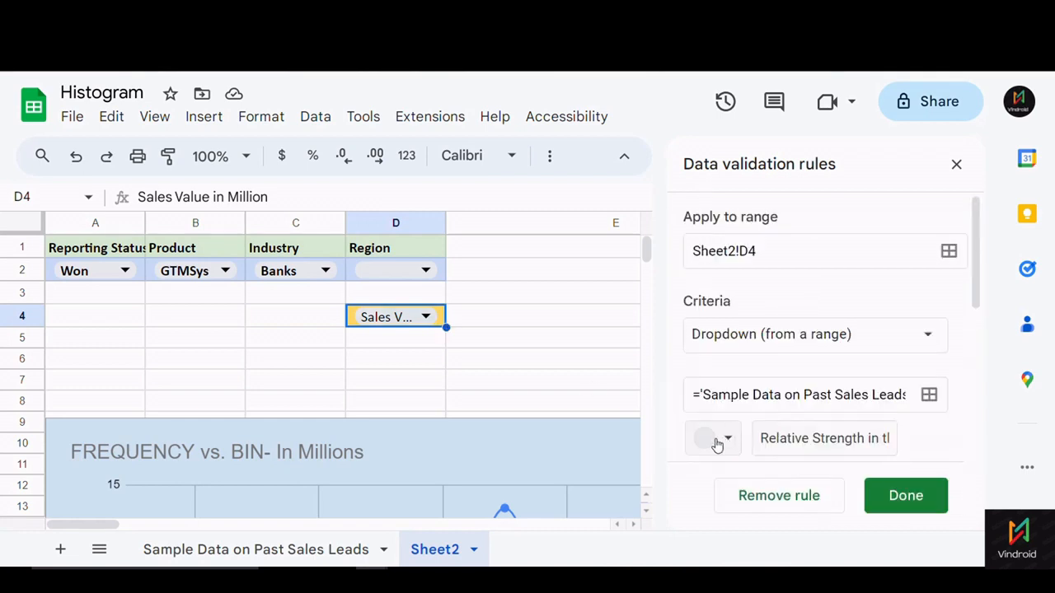
{"action": "left_click_drag", "start_coordinate": [837, 395], "coordinate": [955, 401]}
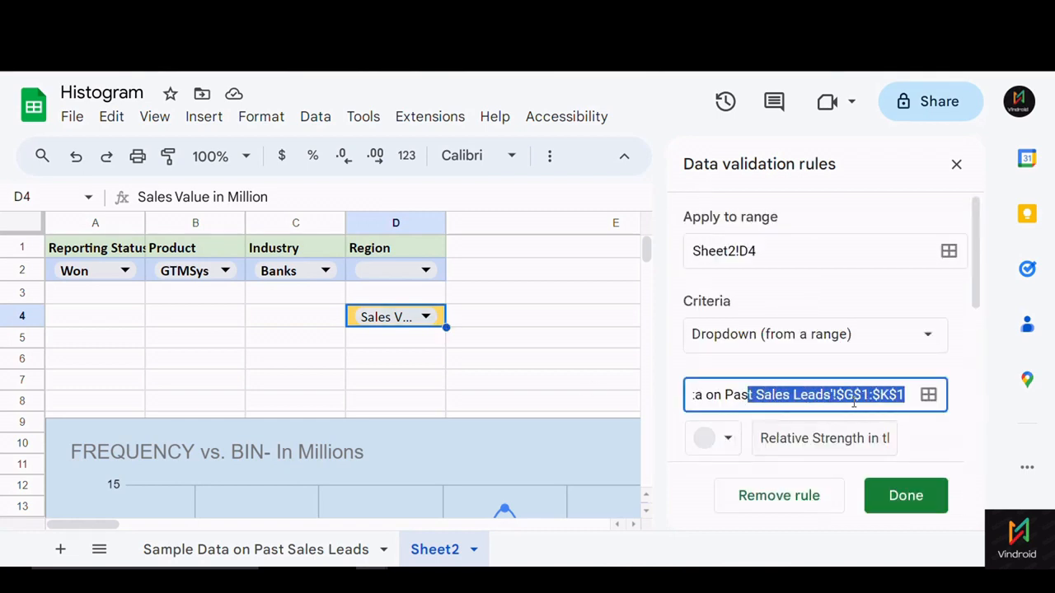
- Compare the D4 rule's source range with the column headers in G1:K1 of Sample Data on Past Sales Leads
{"action": "left_click", "coordinate": [292, 549]}
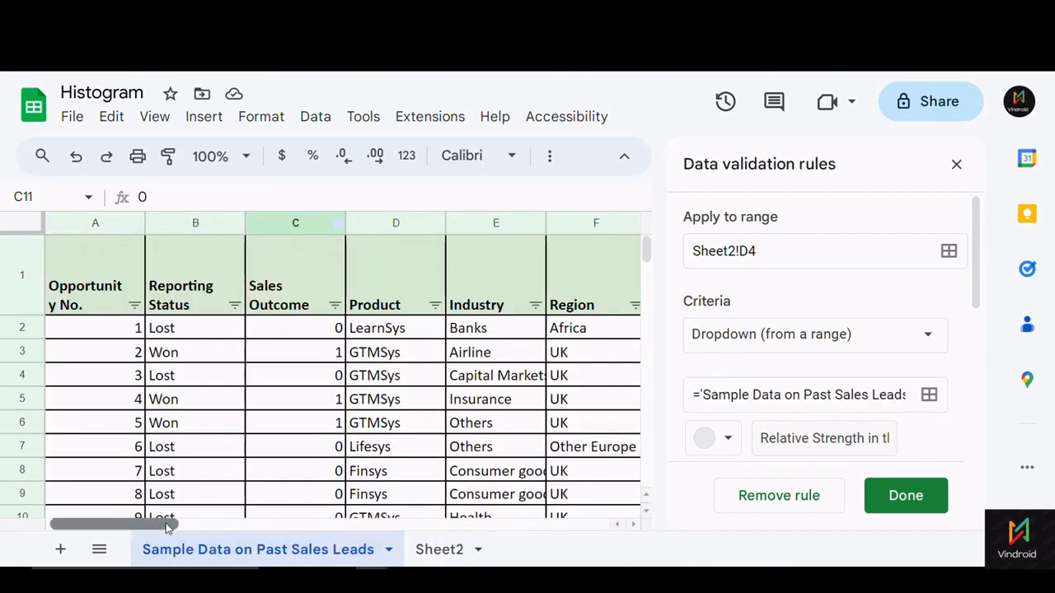
{"action": "left_click_drag", "start_coordinate": [159, 524], "coordinate": [280, 521]}
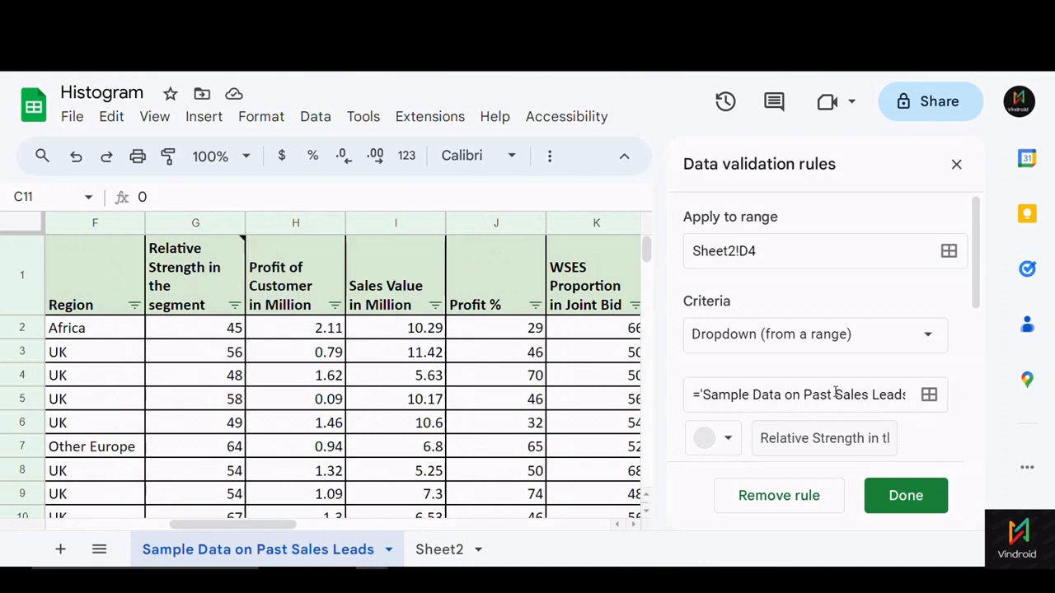
{"action": "left_click_drag", "start_coordinate": [836, 394], "coordinate": [975, 397]}
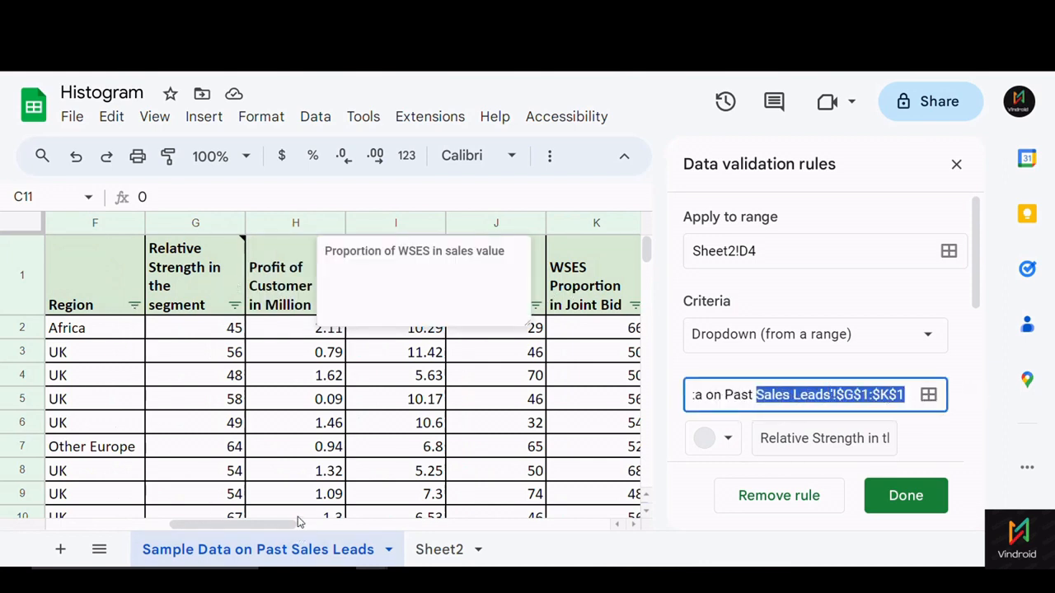
- Go through the headers from Relative Strength in the segment to WSES Proportion in Joint Bid, then close the D4 rule
{"action": "left_click_drag", "start_coordinate": [273, 523], "coordinate": [248, 529]}
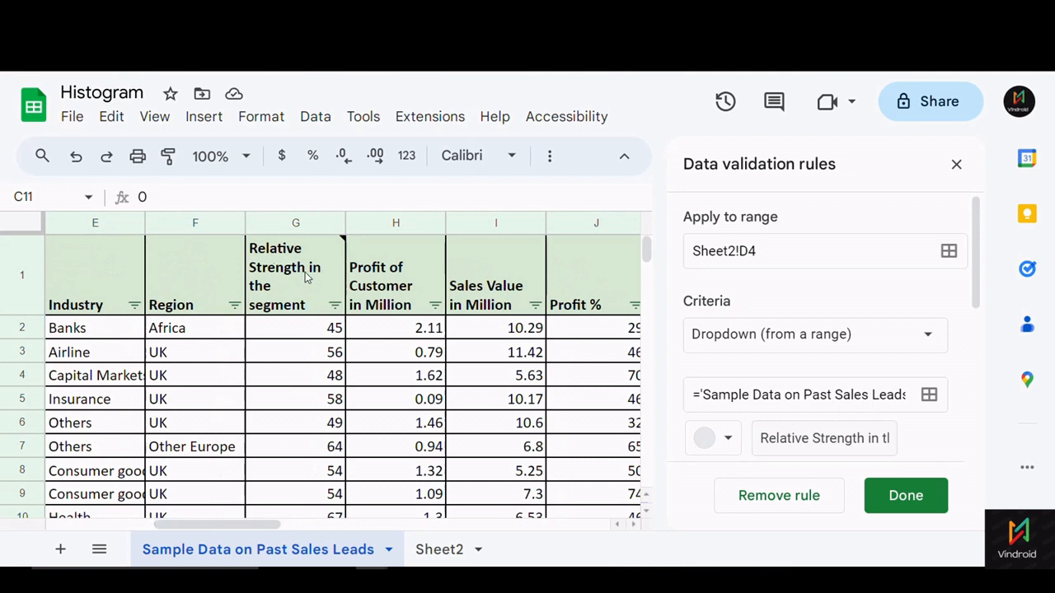
{"action": "mouse_move", "coordinate": [303, 307]}
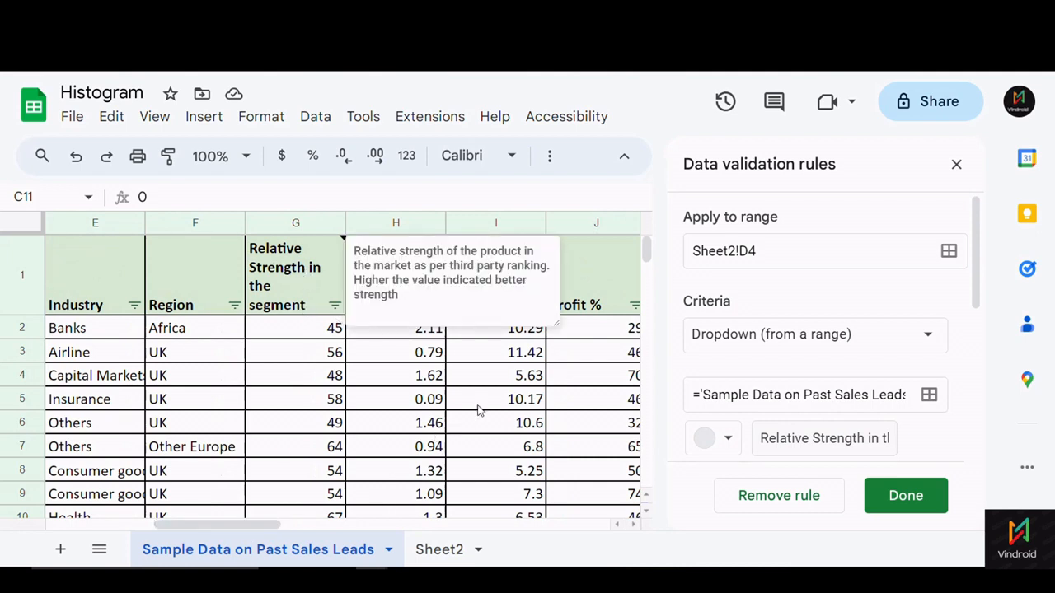
{"action": "left_click", "coordinate": [491, 381]}
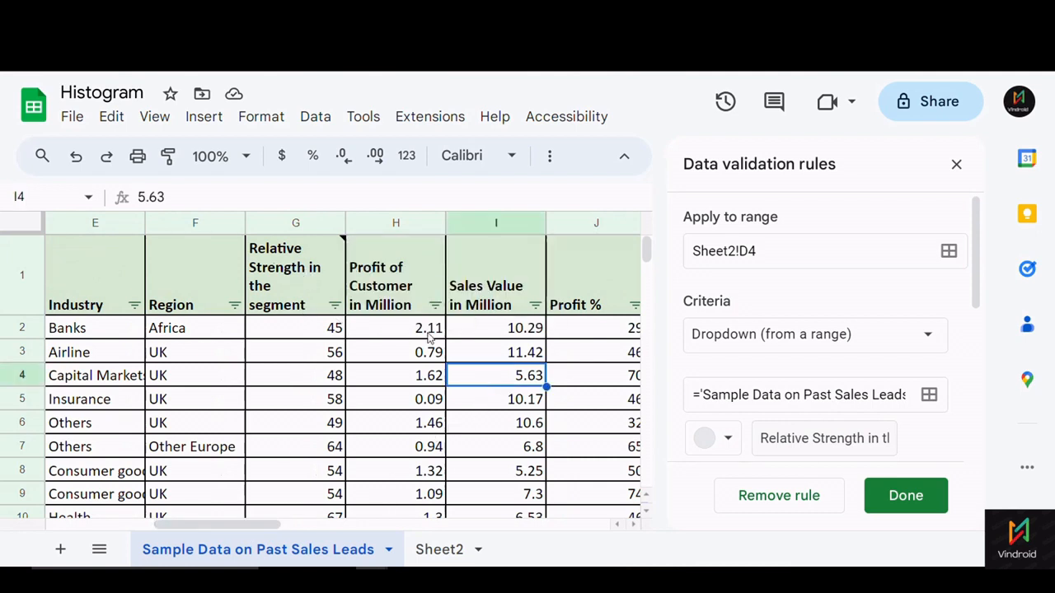
{"action": "left_click", "coordinate": [589, 306]}
{"action": "left_click_drag", "start_coordinate": [282, 525], "coordinate": [305, 530]}
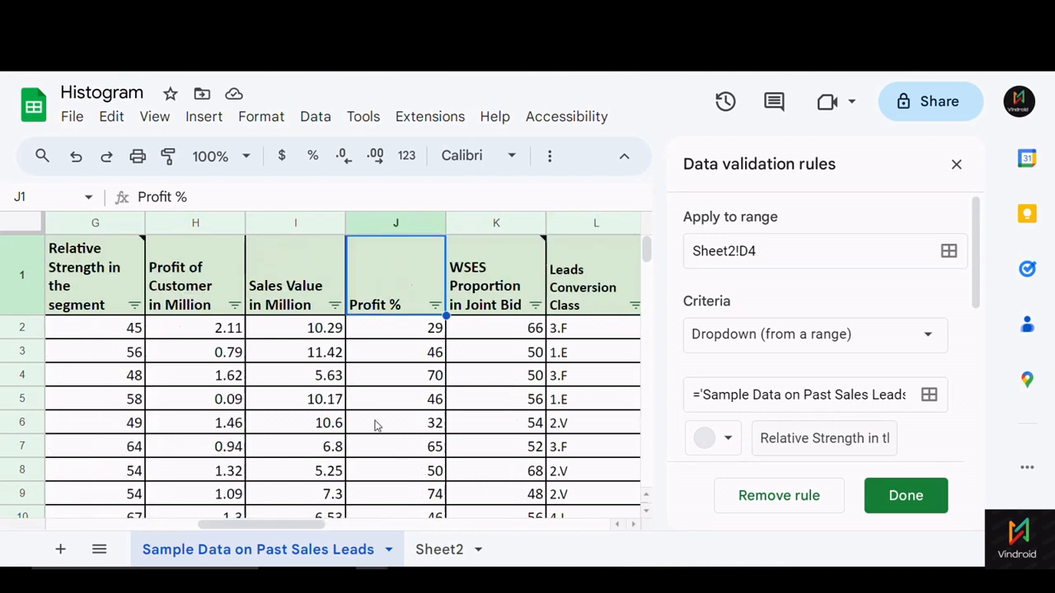
{"action": "left_click", "coordinate": [477, 296]}
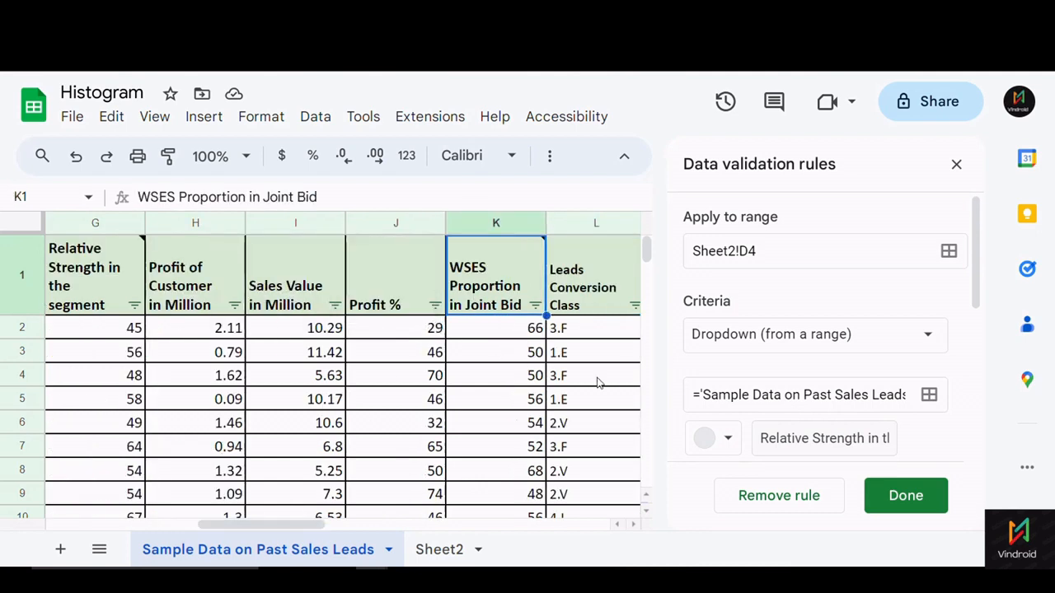
{"action": "scroll", "coordinate": [768, 463], "scroll_direction": "down", "scroll_amount": 2}
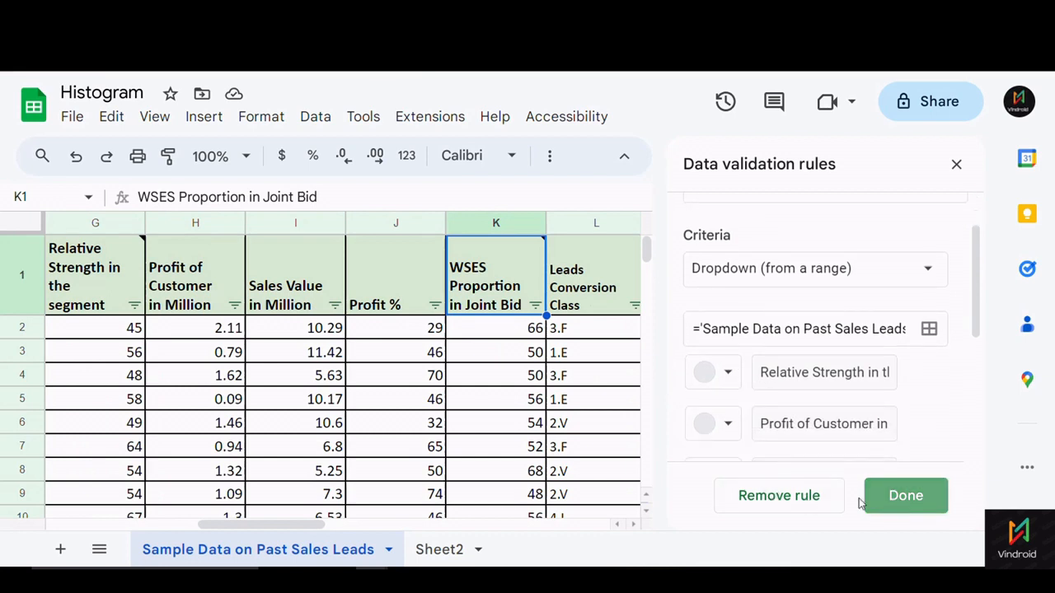
{"action": "left_click", "coordinate": [873, 499]}
- Return to Sheet2 and open the measure dropdown in D4 to view its options
{"action": "left_click", "coordinate": [439, 549]}
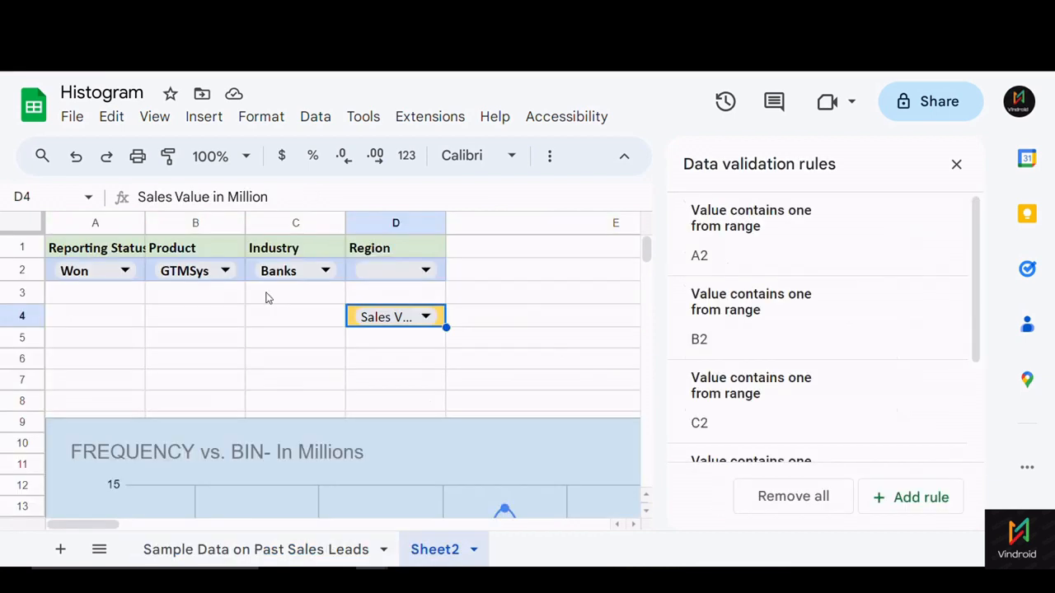
{"action": "left_click_drag", "start_coordinate": [176, 302], "coordinate": [177, 315]}
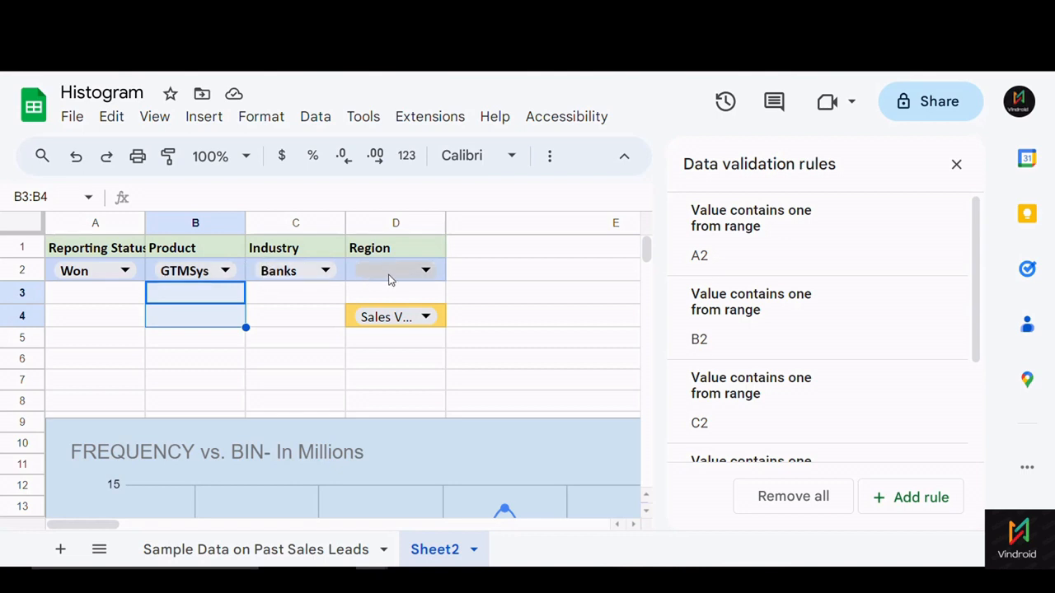
{"action": "left_click", "coordinate": [437, 322]}
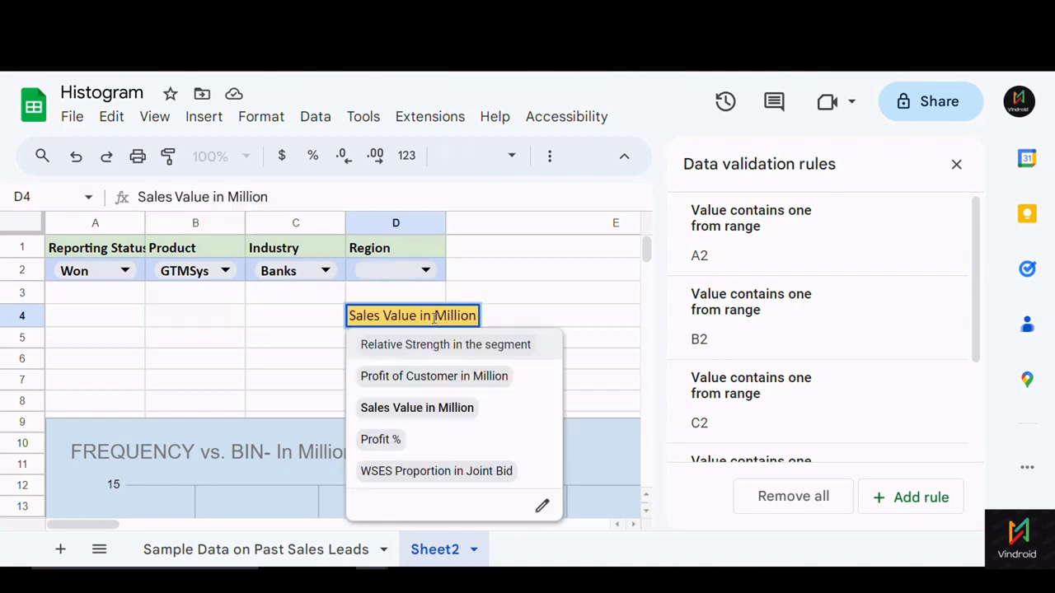
- Close the D4 dropdown list and the data validation rules on Sheet2
{"action": "left_click", "coordinate": [505, 296]}
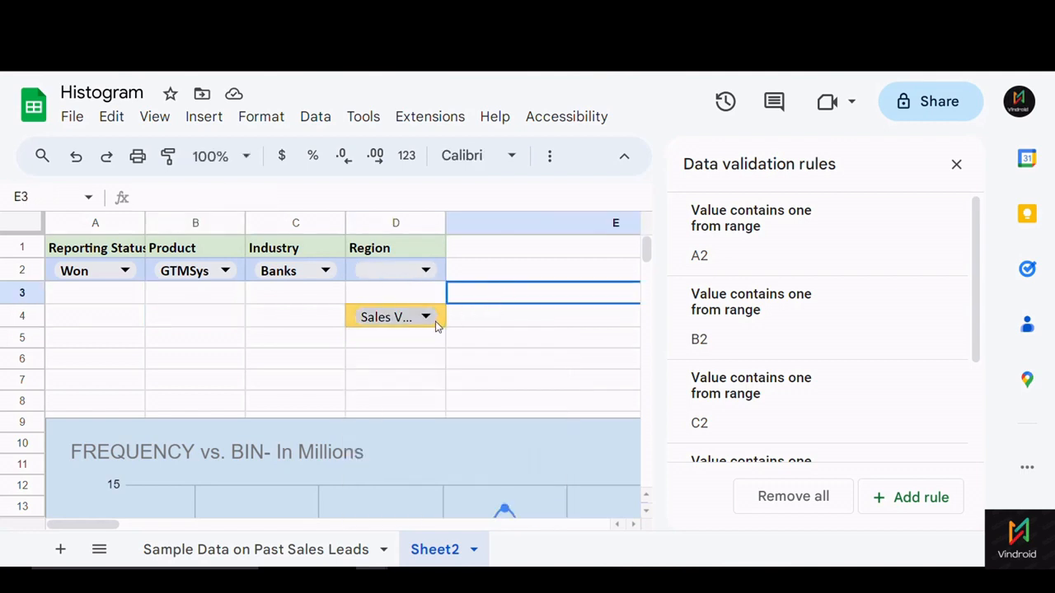
{"action": "left_click", "coordinate": [343, 323]}
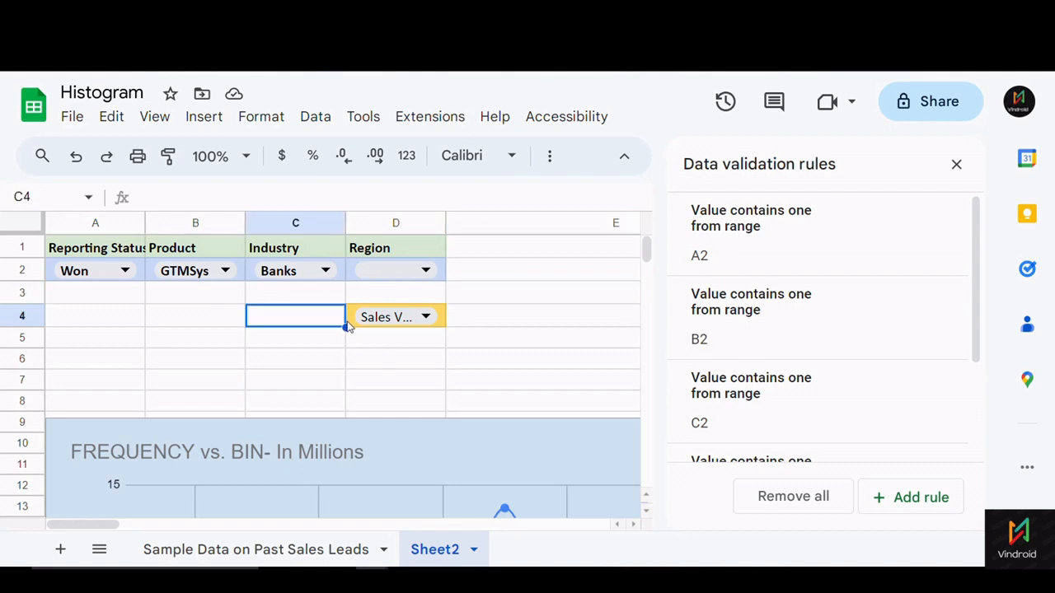
{"action": "left_click", "coordinate": [443, 326]}
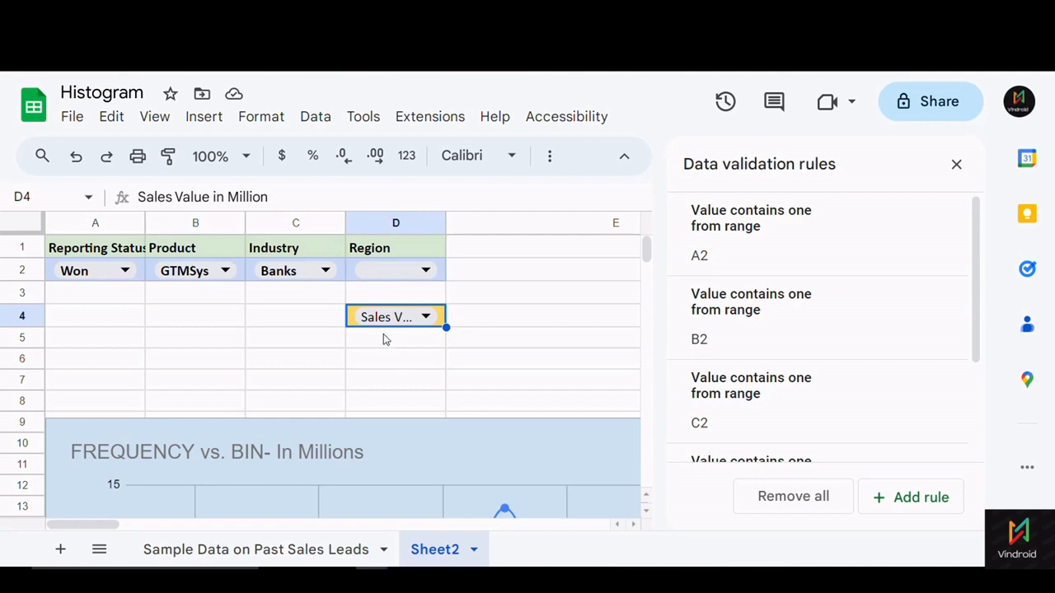
{"action": "left_click", "coordinate": [324, 364]}
{"action": "left_click", "coordinate": [433, 341]}
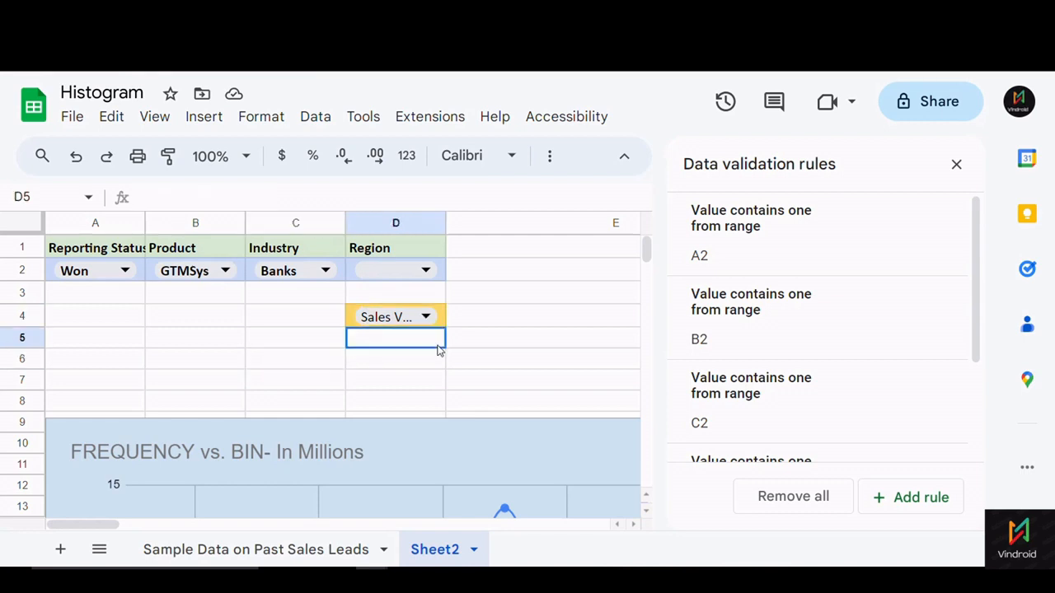
{"action": "left_click", "coordinate": [956, 168]}
{"action": "left_click", "coordinate": [577, 361]}
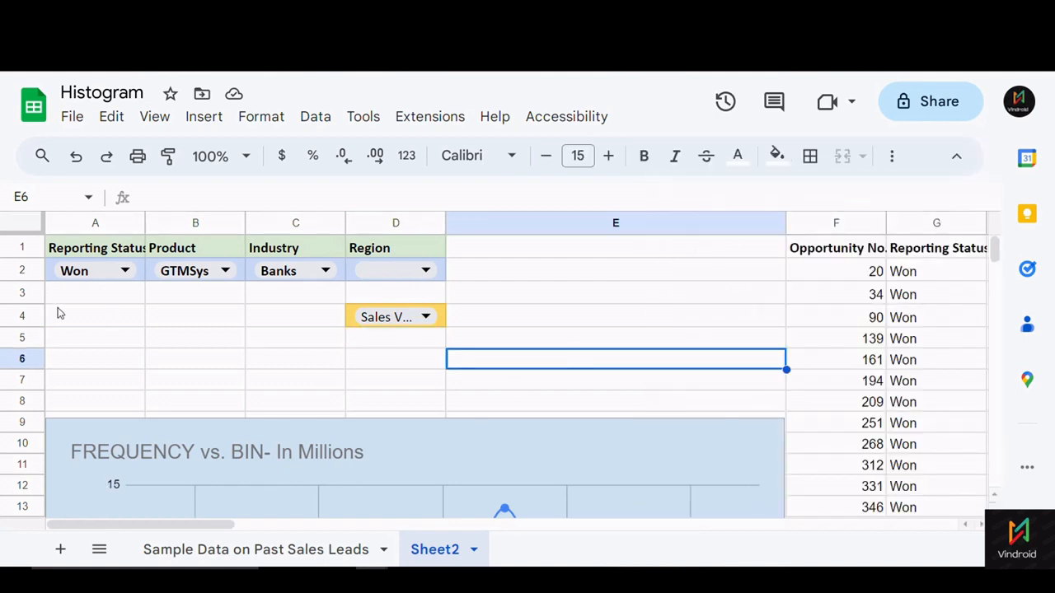
- Look over the filtered leads table starting at the Opportunity No. column F, alongside the selectors in A2:D2
{"action": "left_click", "coordinate": [274, 345]}
{"action": "left_click", "coordinate": [401, 361]}
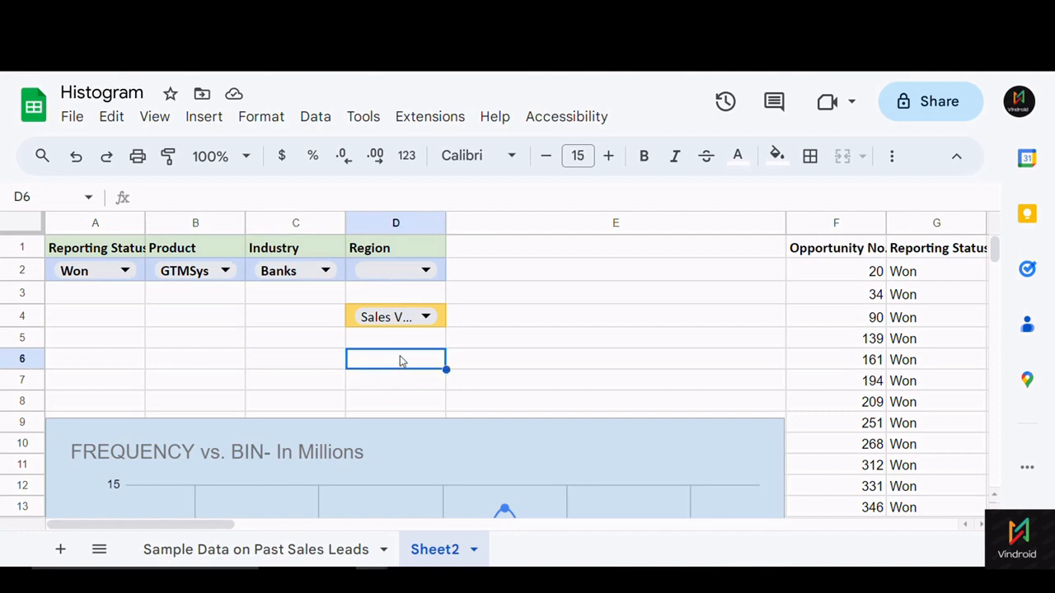
{"action": "key", "text": "Right"}
{"action": "key", "text": "Right"}
{"action": "key", "text": "Right"}
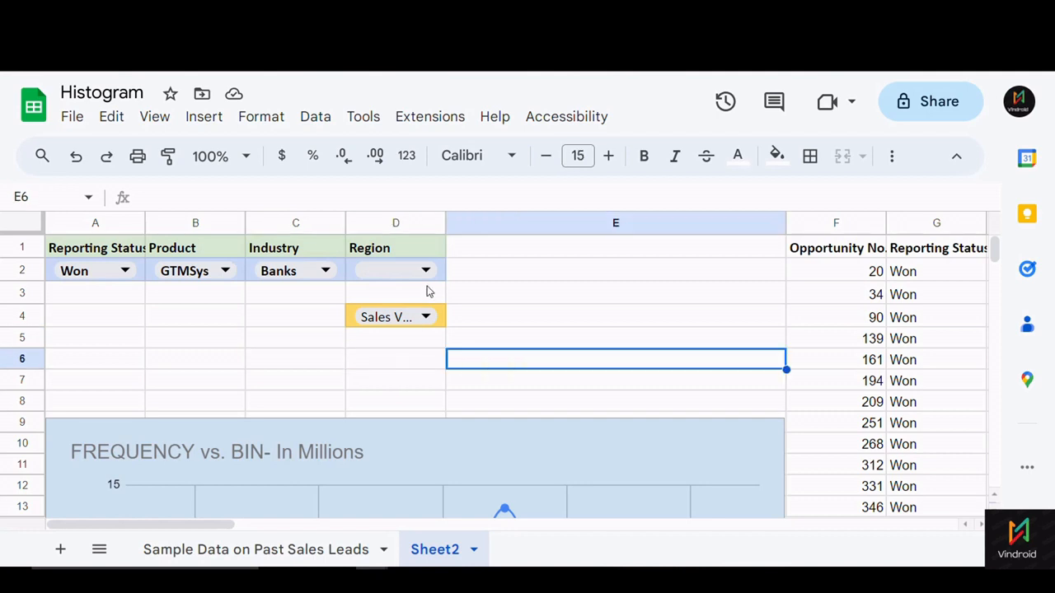
{"action": "key", "text": "Right"}
{"action": "key", "text": "Right"}
{"action": "key", "text": "Right"}
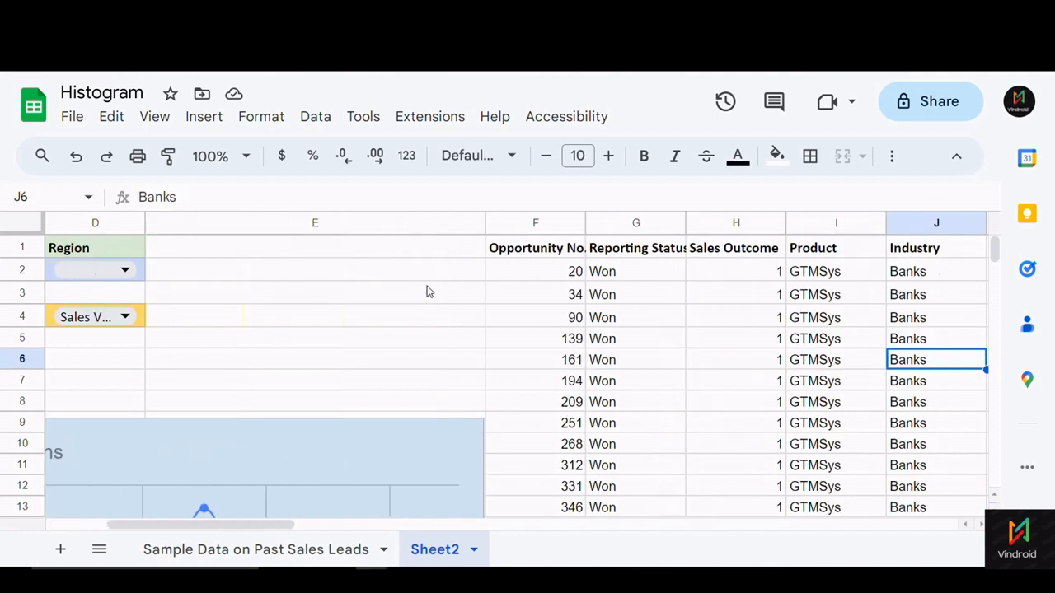
{"action": "left_click", "coordinate": [549, 224]}
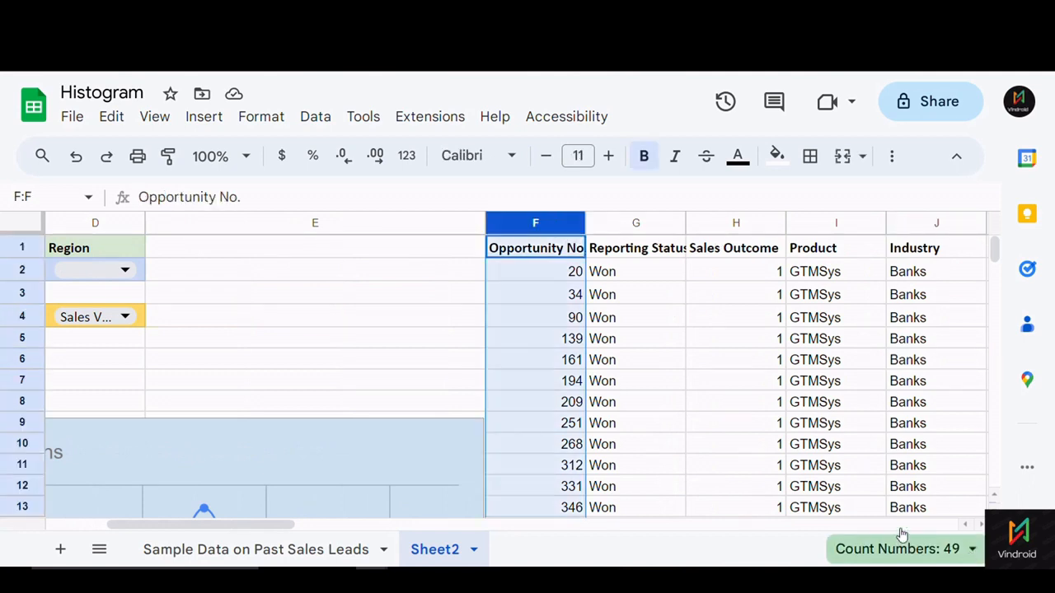
{"action": "left_click_drag", "start_coordinate": [248, 530], "coordinate": [188, 528]}
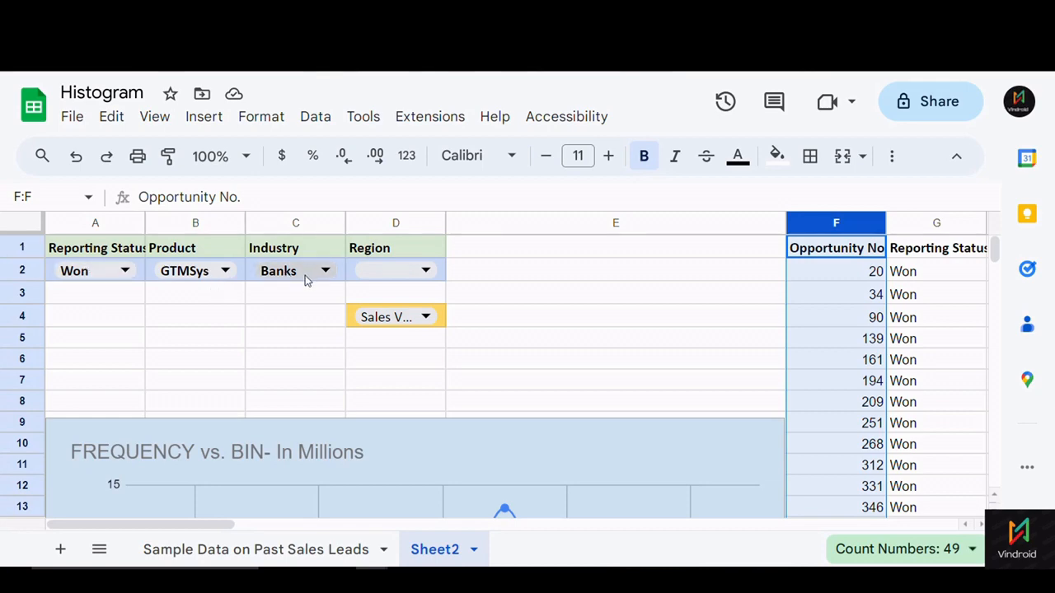
{"action": "left_click_drag", "start_coordinate": [267, 524], "coordinate": [322, 529]}
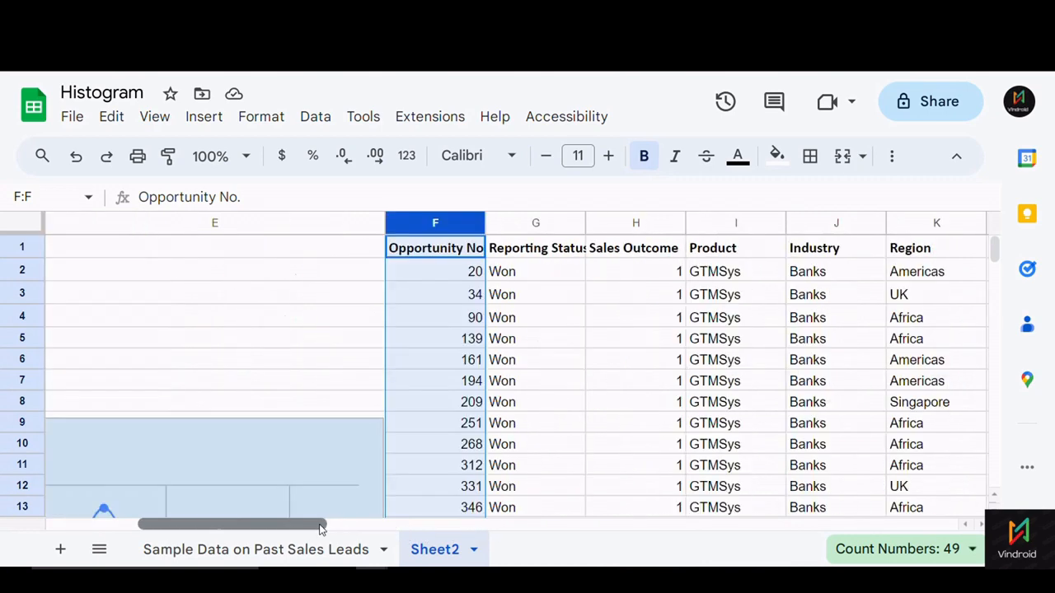
- Open the QUERY formula in F2 and inspect its data argument
{"action": "left_click", "coordinate": [445, 276]}
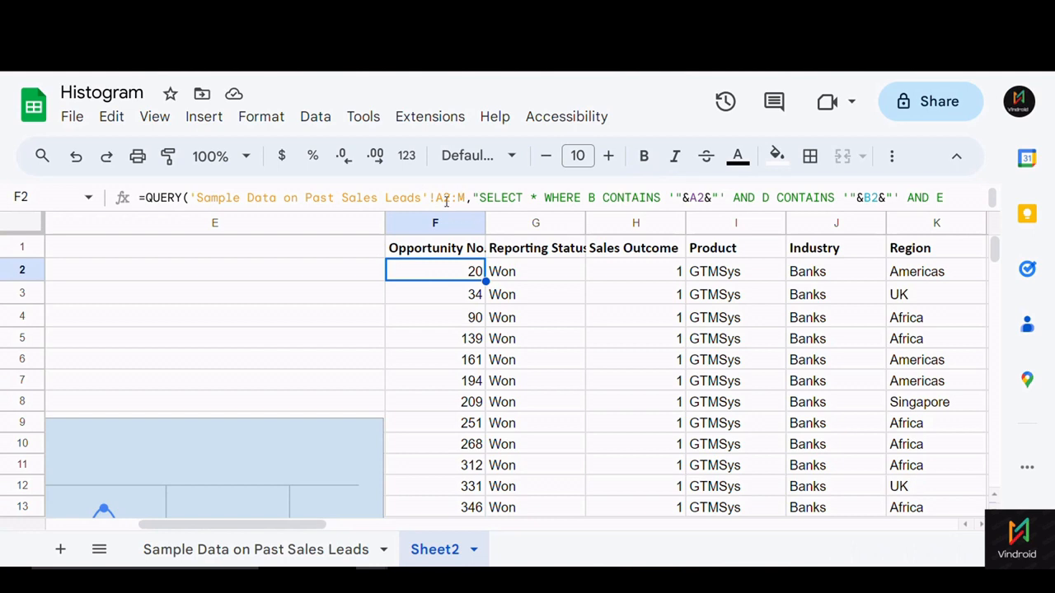
{"action": "scroll", "coordinate": [448, 200], "scroll_direction": "right", "scroll_amount": 5}
{"action": "scroll", "coordinate": [448, 200], "scroll_direction": "left", "scroll_amount": 5}
{"action": "scroll", "coordinate": [505, 197], "scroll_direction": "down", "scroll_amount": 3}
{"action": "scroll", "coordinate": [504, 197], "scroll_direction": "up", "scroll_amount": 3}
{"action": "left_click", "coordinate": [227, 197]}
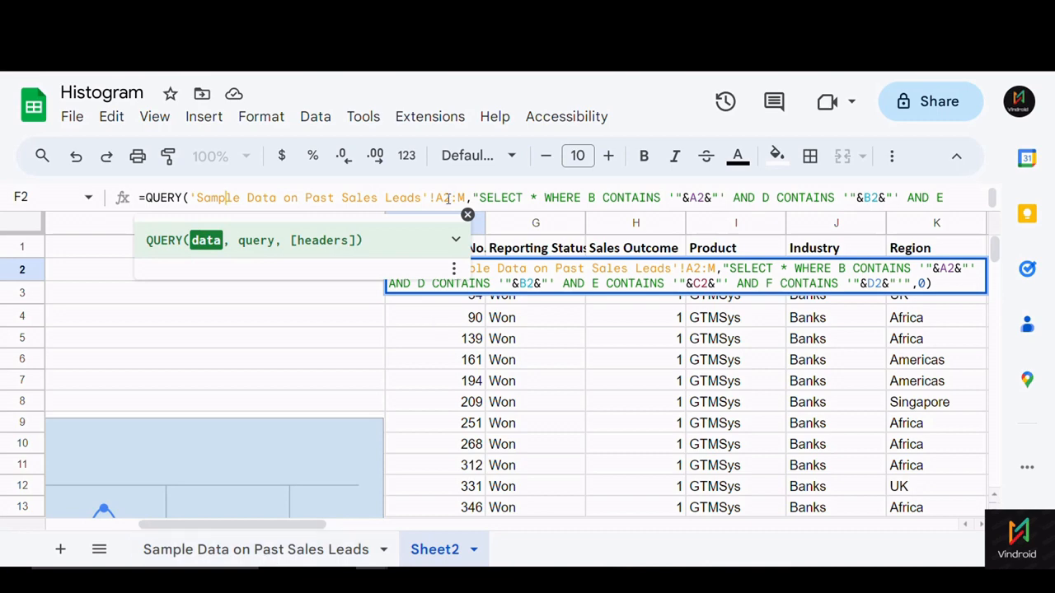
- Check the query's source range A2:M on Sample Data on Past Sales Leads, from A2 across to M2
{"action": "left_click", "coordinate": [323, 553]}
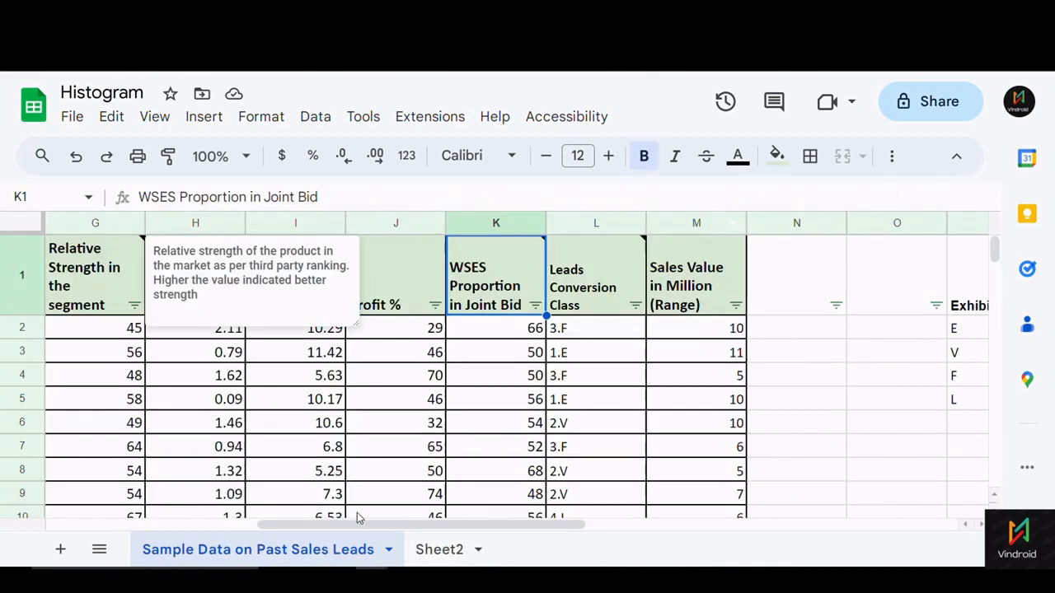
{"action": "left_click_drag", "start_coordinate": [357, 522], "coordinate": [80, 509]}
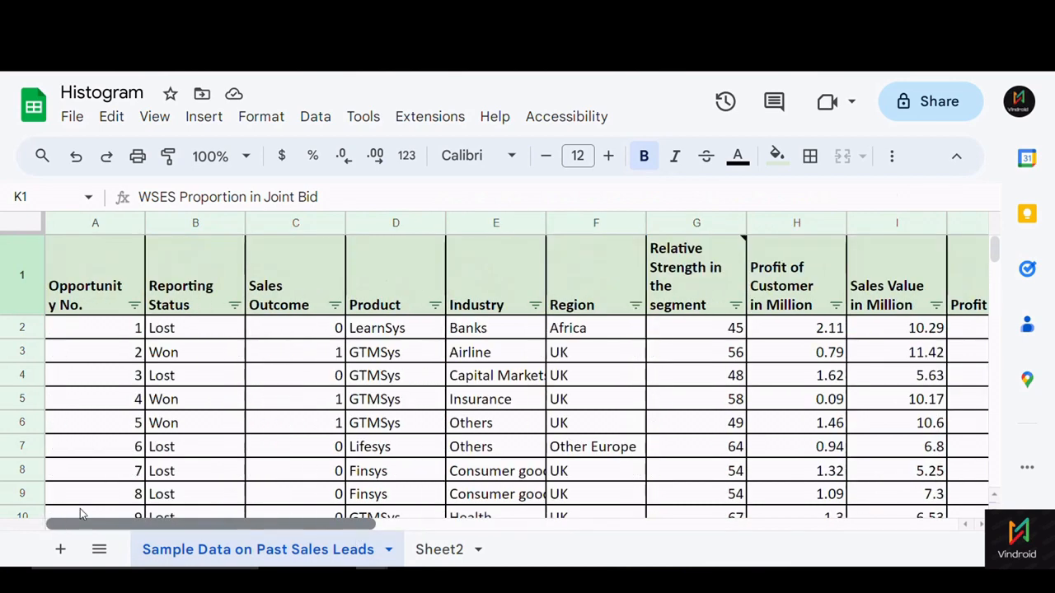
{"action": "left_click", "coordinate": [53, 332]}
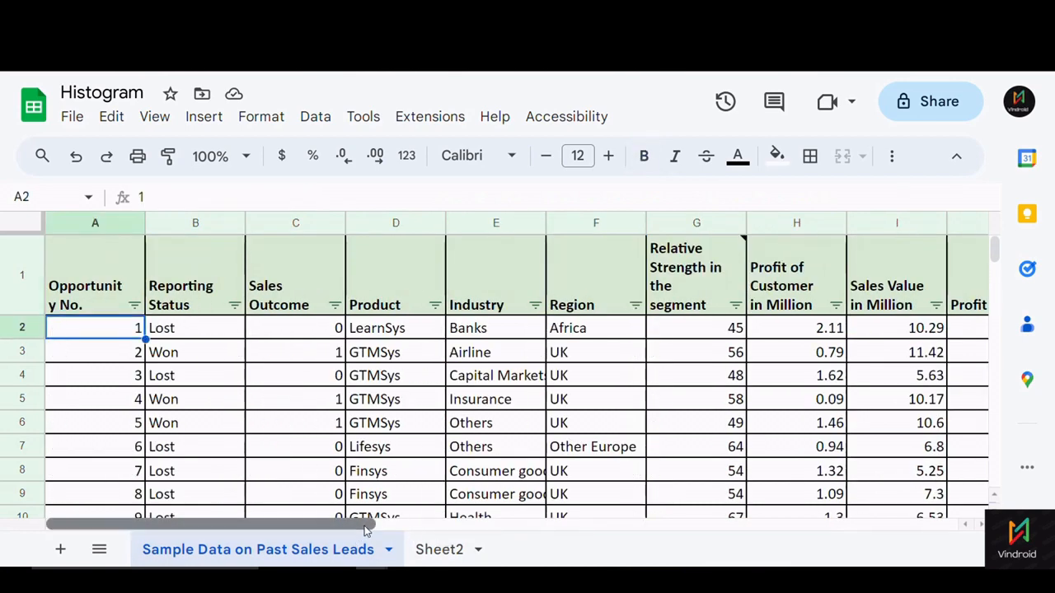
{"action": "left_click_drag", "start_coordinate": [365, 524], "coordinate": [707, 526]}
{"action": "left_click", "coordinate": [412, 332]}
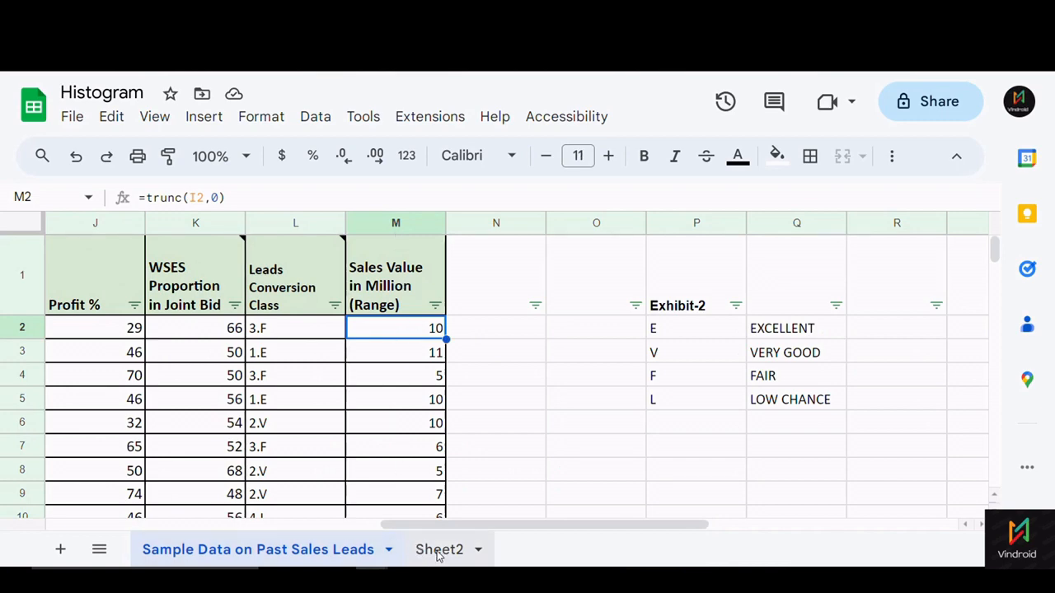
- Return to Sheet2 and examine the SELECT * clause of the F2 query against the output columns
{"action": "left_click", "coordinate": [436, 552]}
{"action": "left_click", "coordinate": [501, 198]}
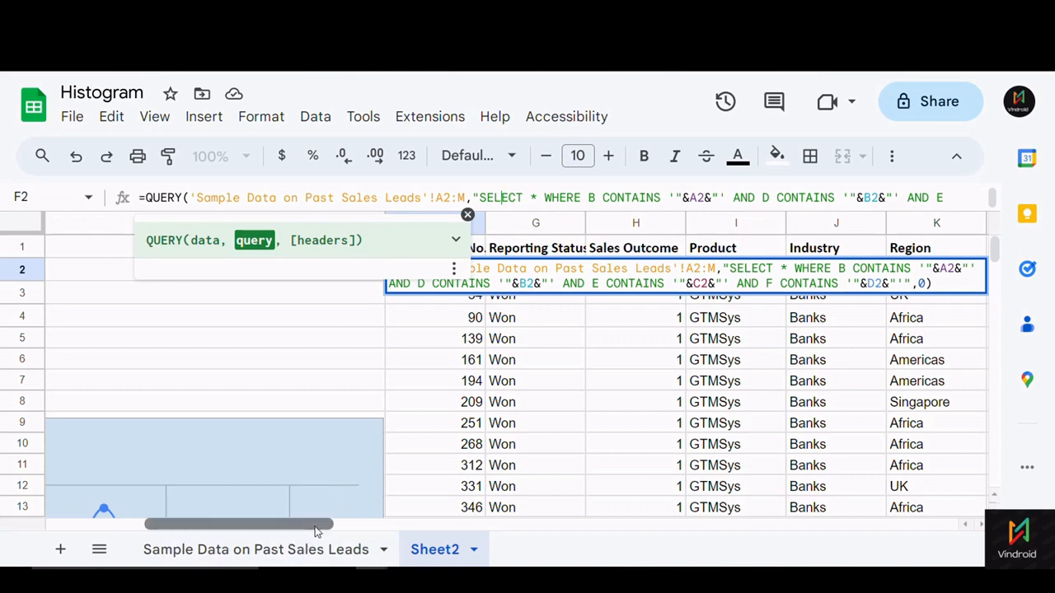
{"action": "left_click_drag", "start_coordinate": [317, 532], "coordinate": [393, 531]}
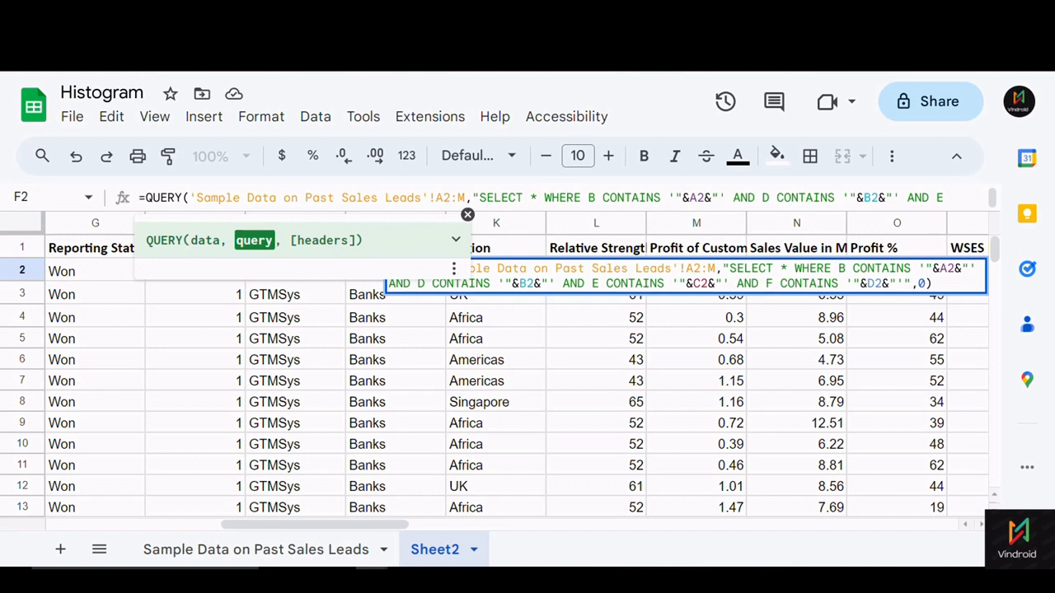
{"action": "key", "text": "Right"}
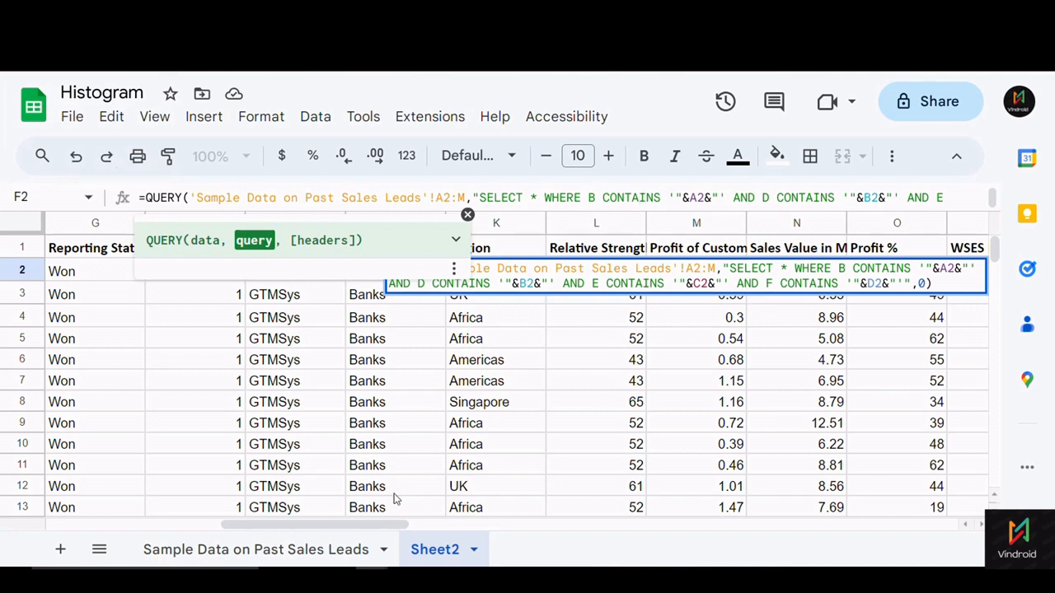
- Compare Reporting Status column B of the sample data with the Reporting Status selector in A2 of Sheet2
{"action": "left_click", "coordinate": [328, 557]}
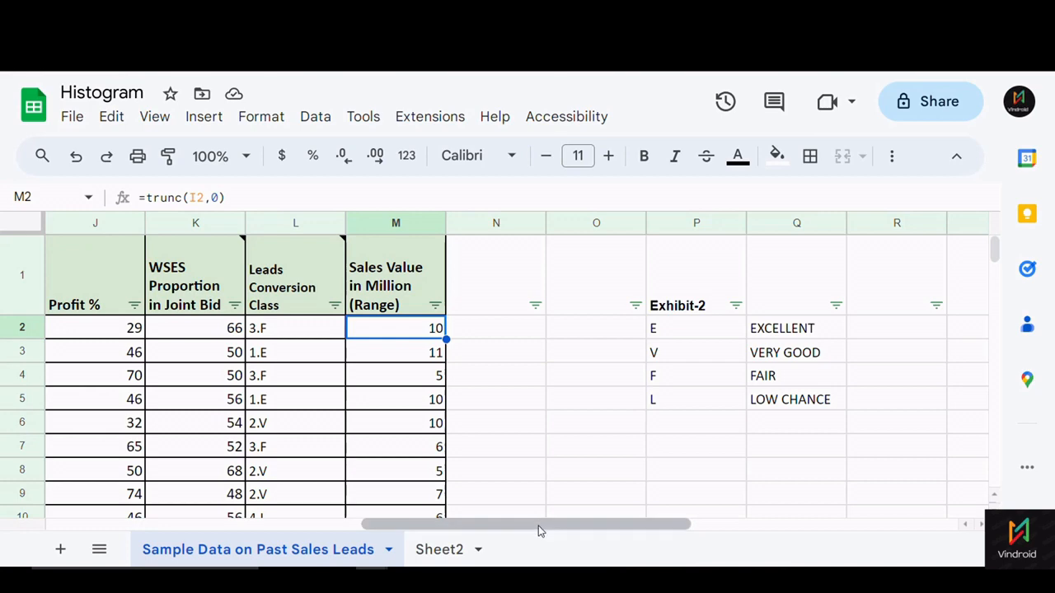
{"action": "left_click_drag", "start_coordinate": [538, 526], "coordinate": [223, 526]}
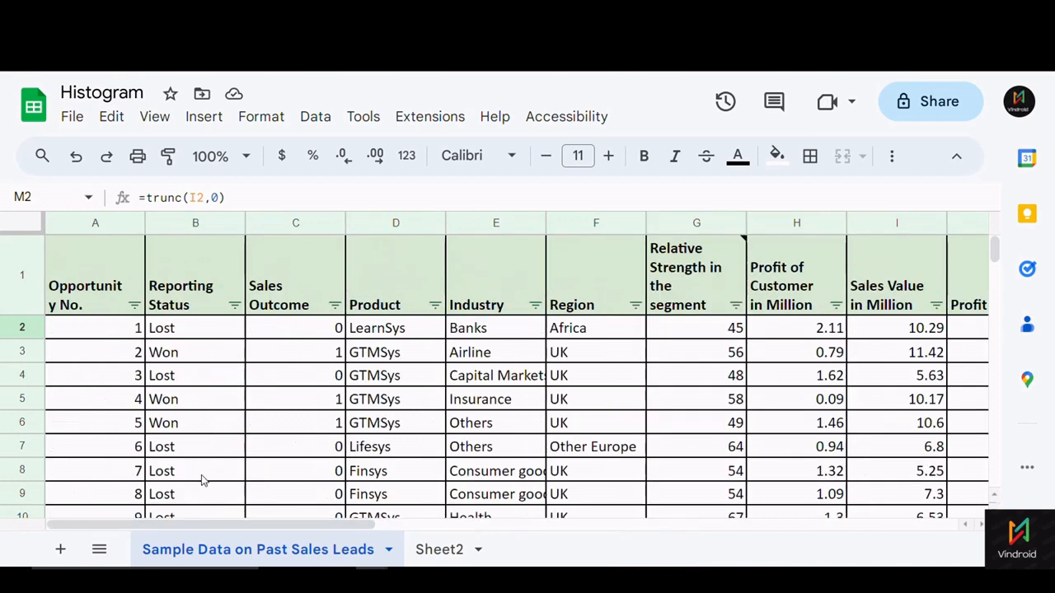
{"action": "left_click", "coordinate": [437, 551]}
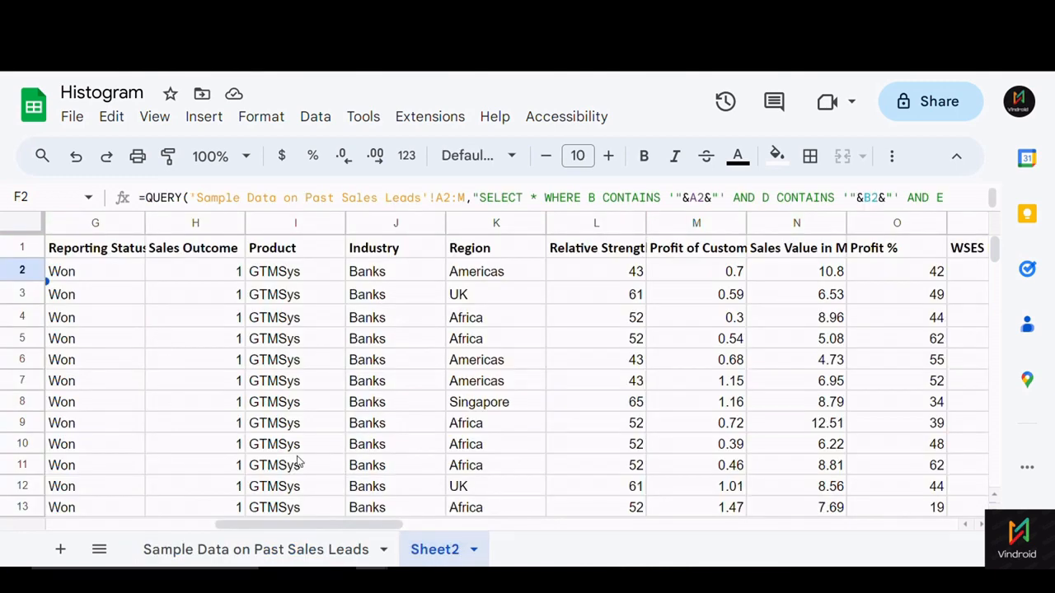
{"action": "left_click_drag", "start_coordinate": [377, 524], "coordinate": [5, 503]}
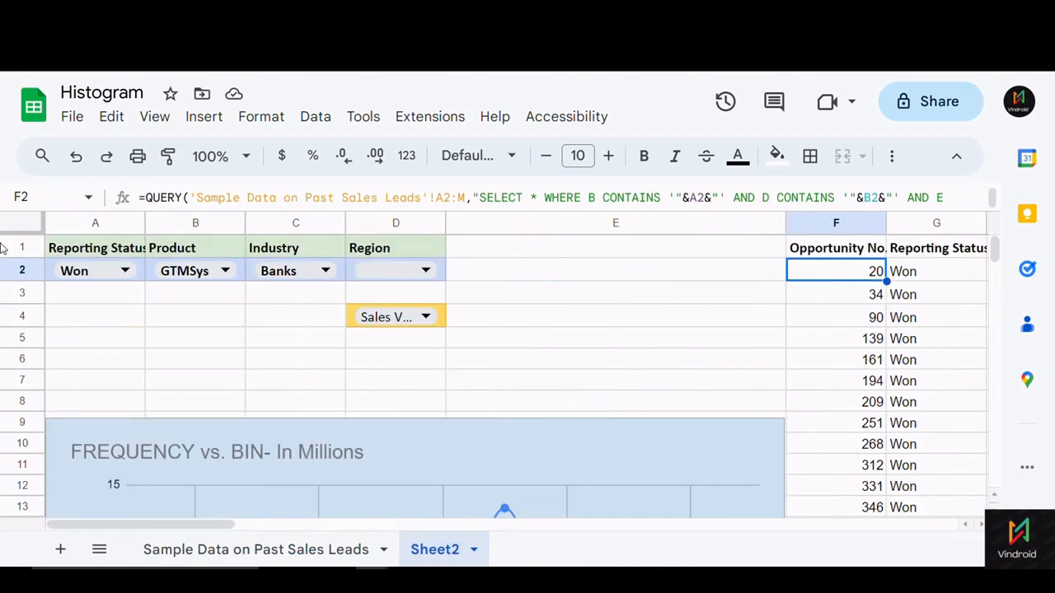
{"action": "left_click", "coordinate": [47, 278]}
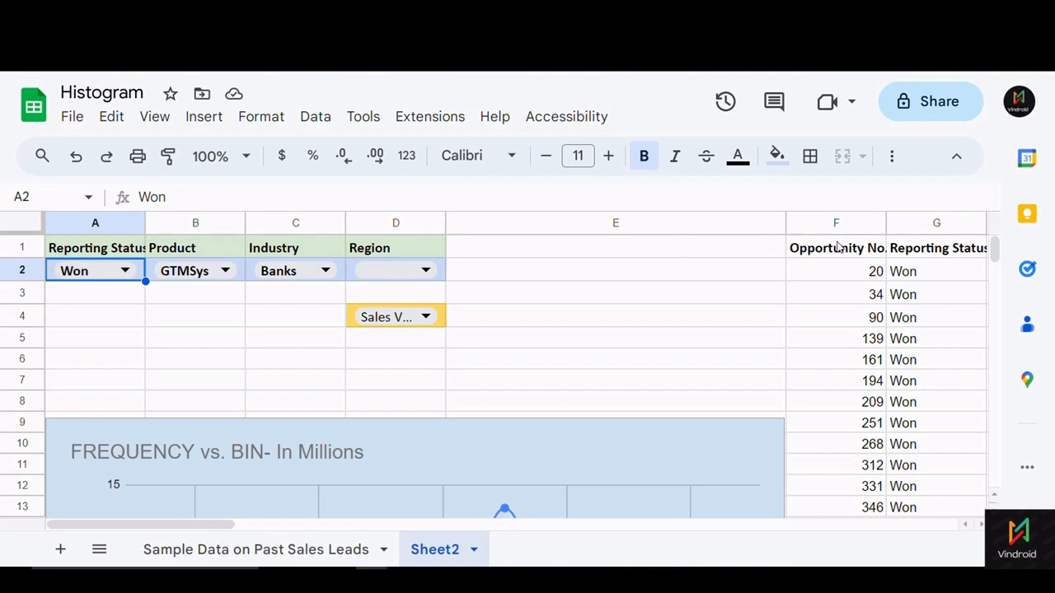
- Examine the B CONTAINS condition in the F2 query, going through the quotes and ampersands around the A2 reference
{"action": "left_click", "coordinate": [853, 277]}
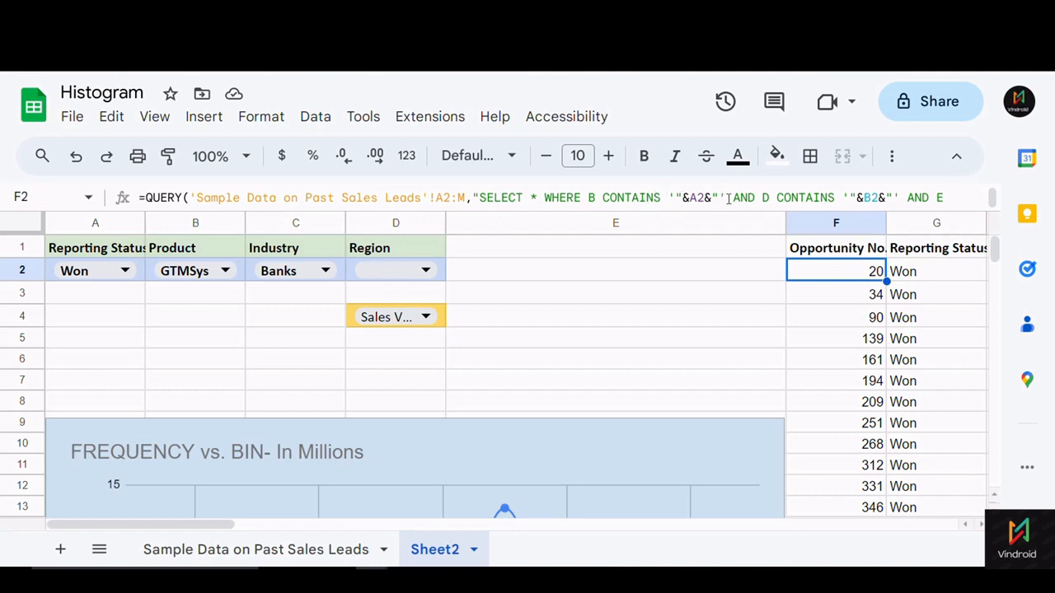
{"action": "left_click_drag", "start_coordinate": [729, 198], "coordinate": [824, 198]}
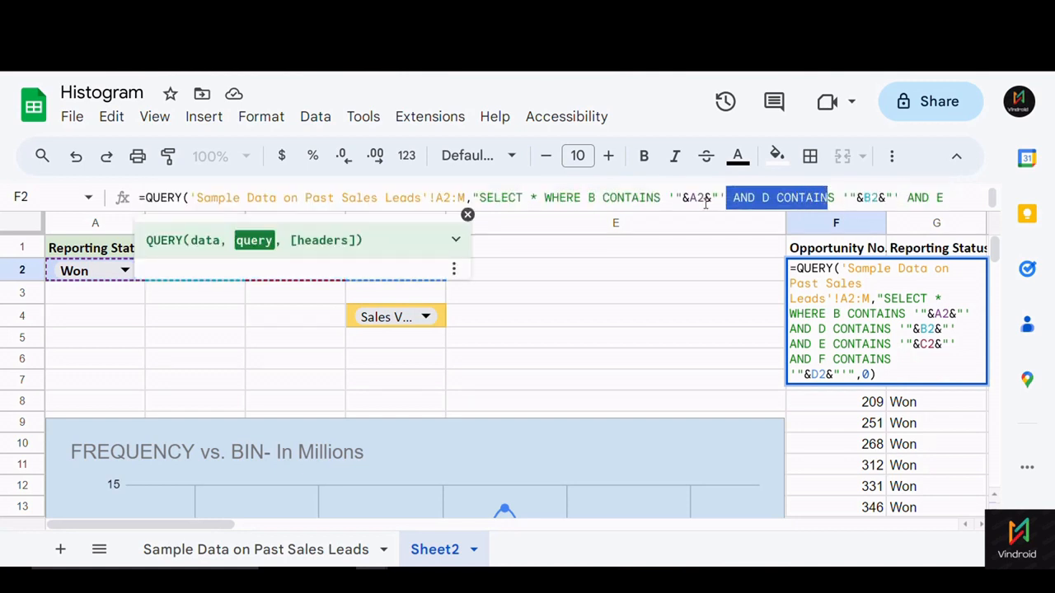
{"action": "left_click_drag", "start_coordinate": [670, 197], "coordinate": [727, 196]}
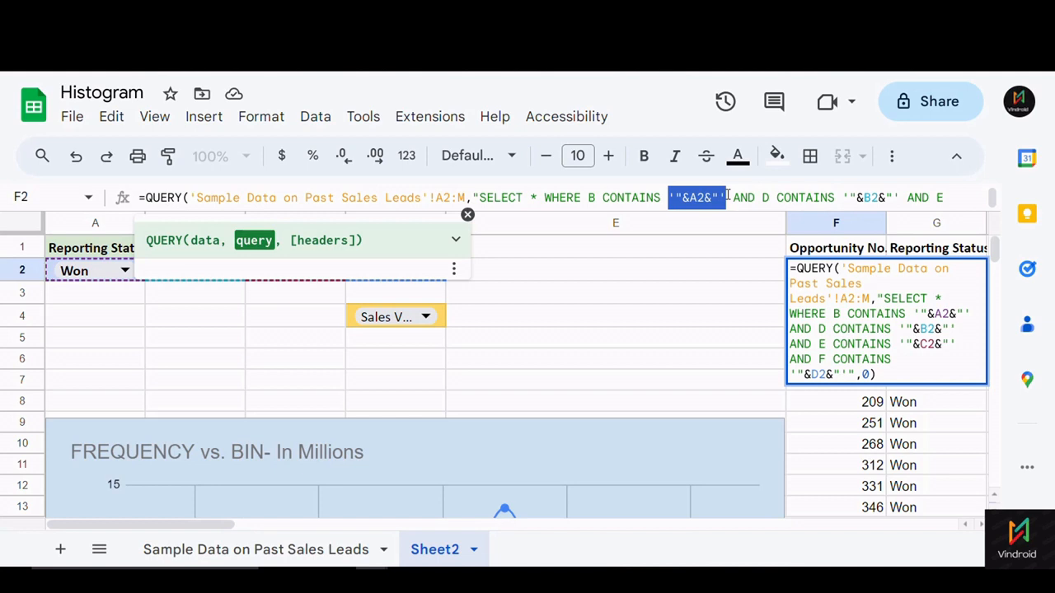
{"action": "left_click", "coordinate": [672, 198]}
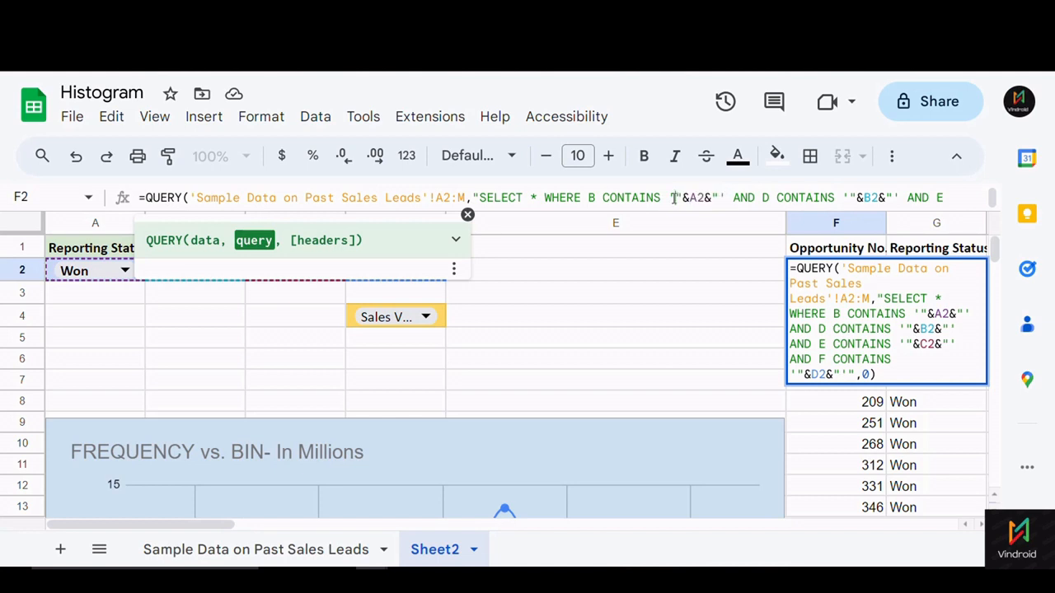
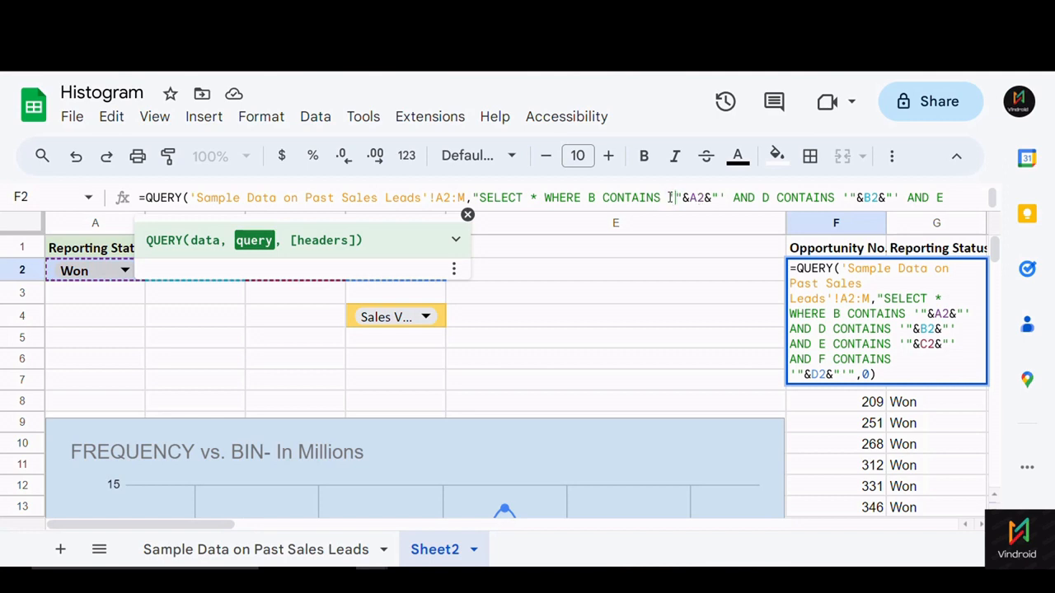
{"action": "key", "text": "Right"}
{"action": "key", "text": "Right"}
{"action": "key", "text": "Right"}
{"action": "key", "text": "Right"}
{"action": "key", "text": "Right"}
{"action": "key", "text": "Right"}
{"action": "key", "text": "Right"}
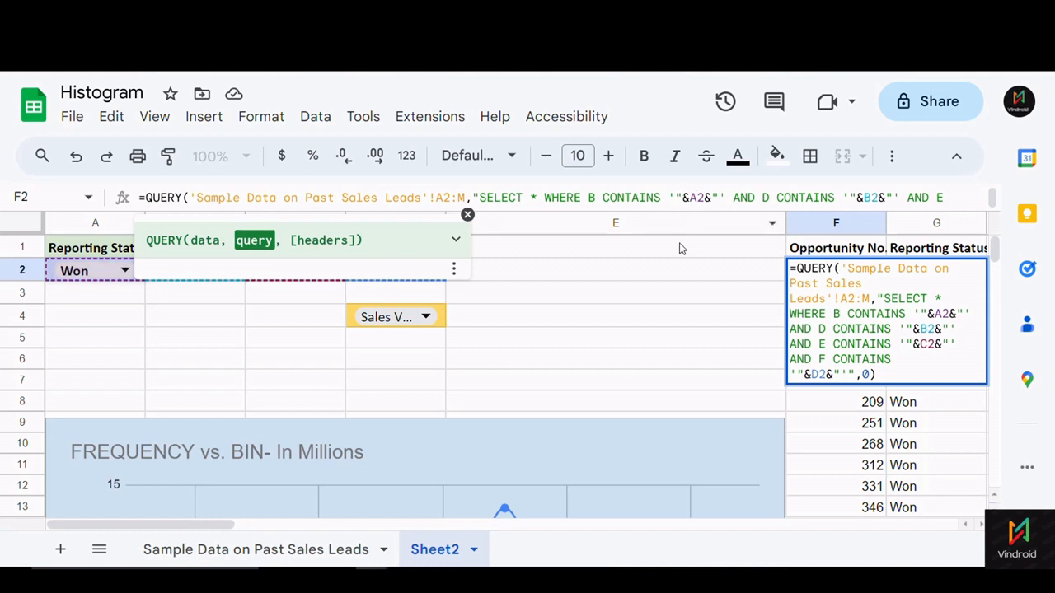
- Inspect the D CONTAINS condition of the F2 query, check it against Product column D in the sample data, and return to Sheet2
{"action": "left_click_drag", "start_coordinate": [233, 533], "coordinate": [281, 533]}
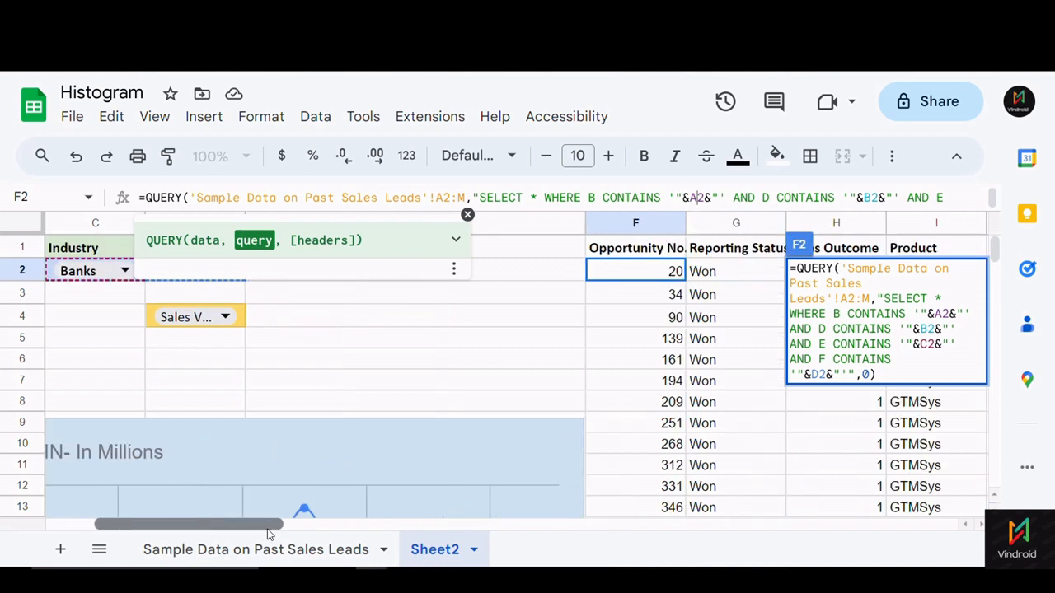
{"action": "left_click", "coordinate": [766, 199]}
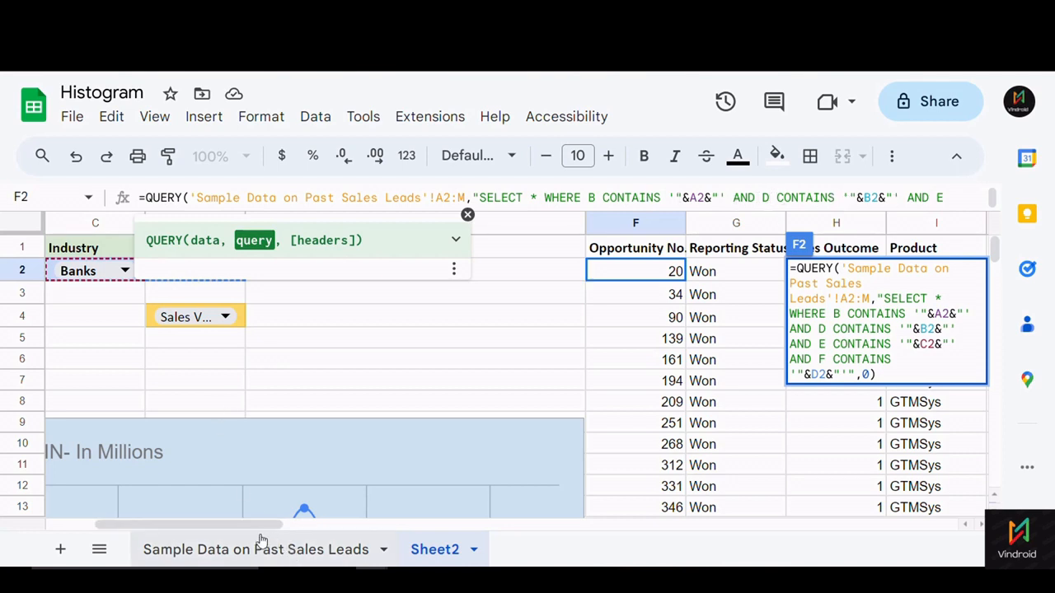
{"action": "left_click", "coordinate": [352, 562]}
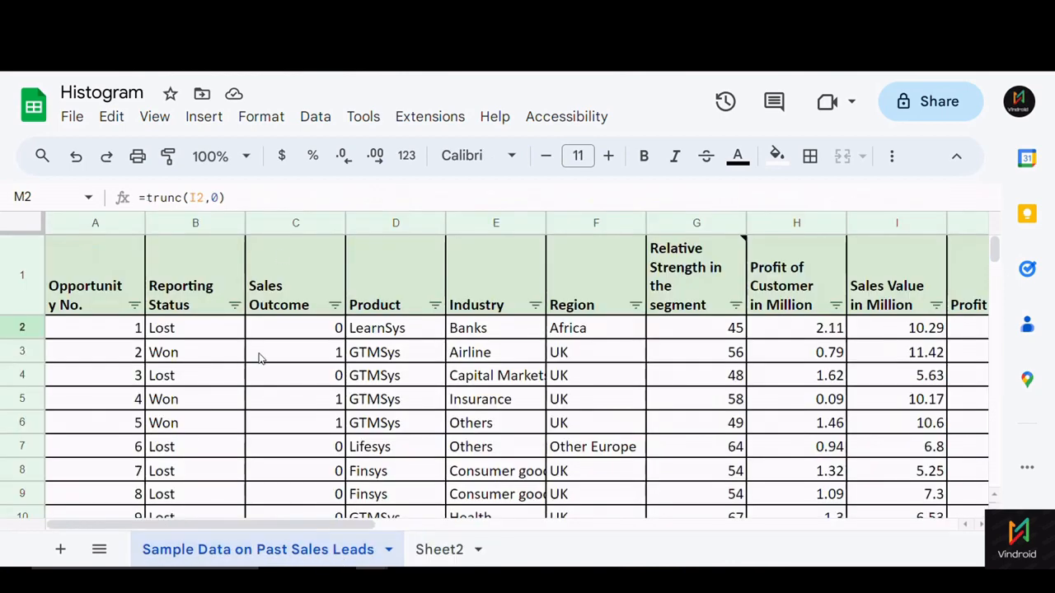
{"action": "left_click", "coordinate": [419, 551]}
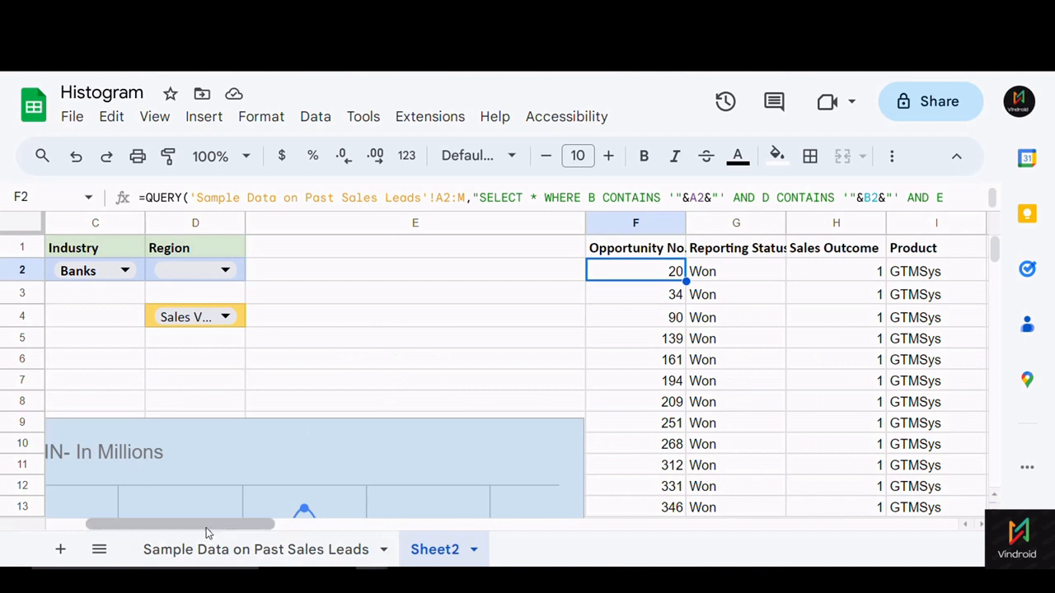
- Compare the B2 reference in the F2 query with the Product selector in B2 of Sheet2
{"action": "left_click_drag", "start_coordinate": [206, 527], "coordinate": [167, 526]}
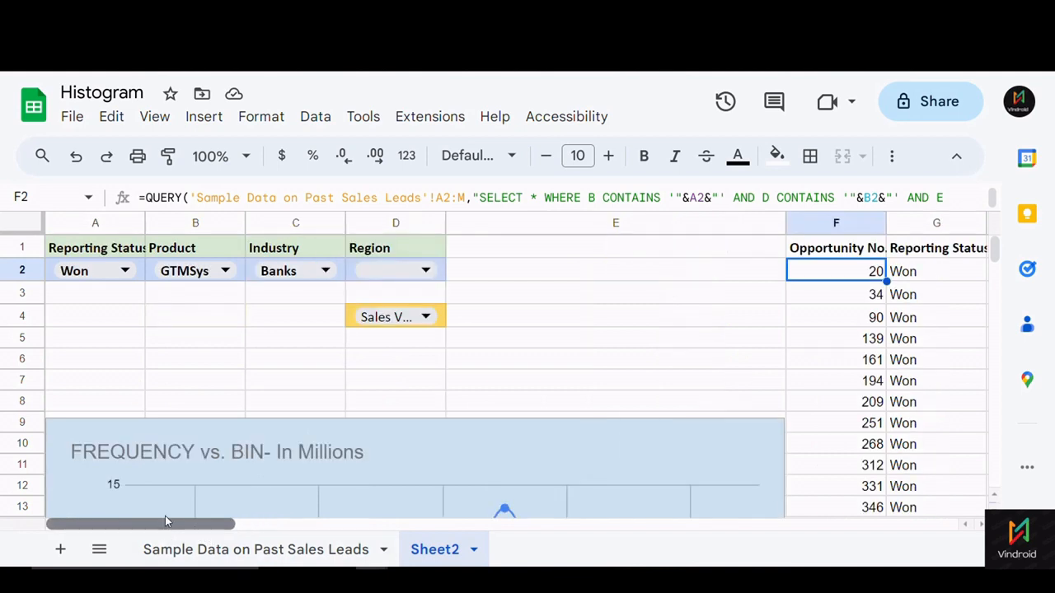
{"action": "left_click", "coordinate": [149, 278]}
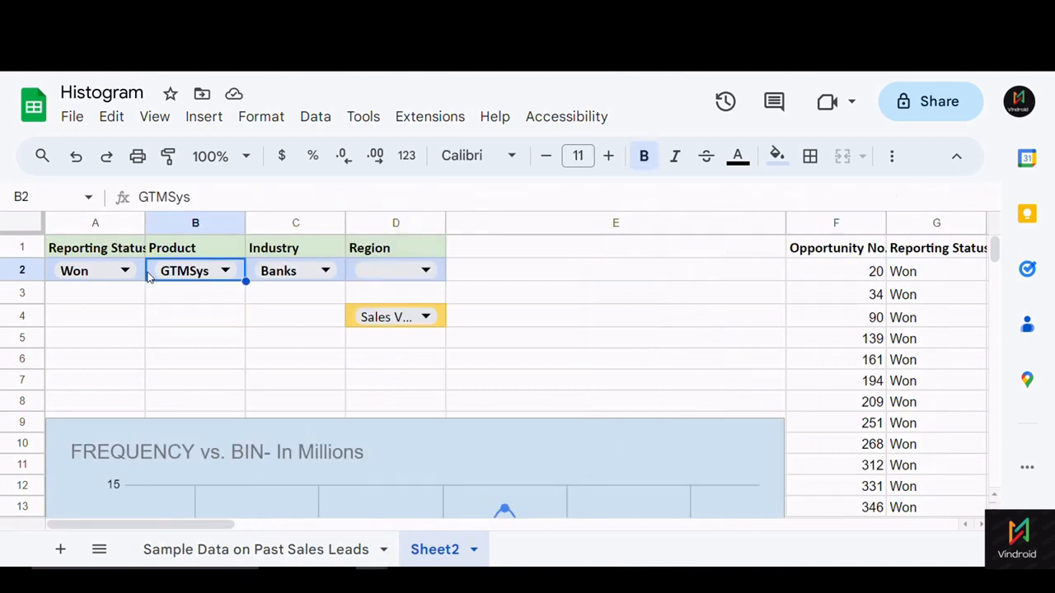
{"action": "left_click", "coordinate": [815, 273]}
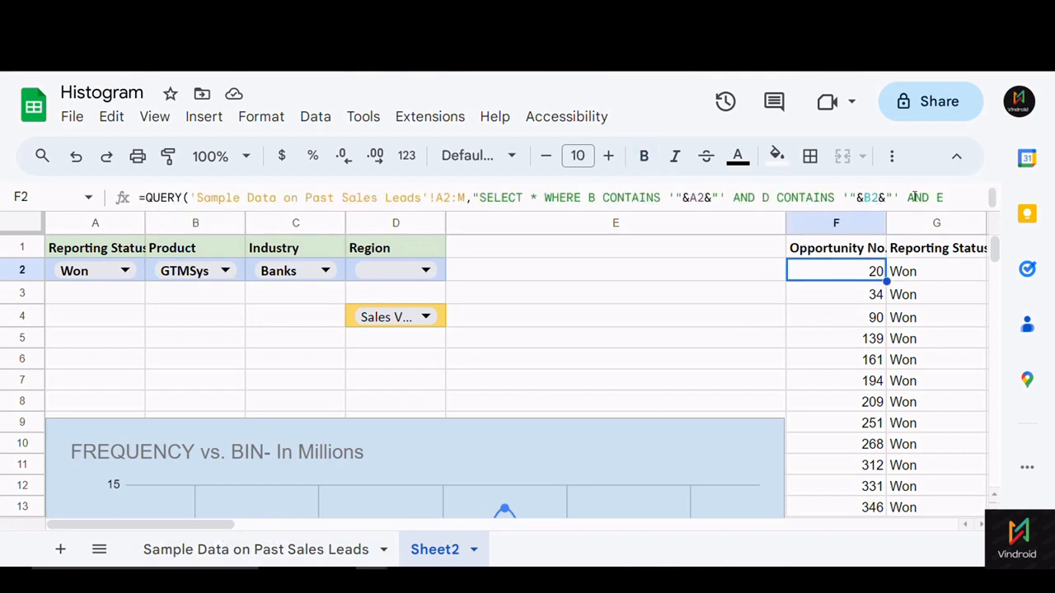
- Inspect the E CONTAINS condition of the F2 query, check it against Industry column E in the sample data, and return to Sheet2
{"action": "left_click", "coordinate": [915, 198]}
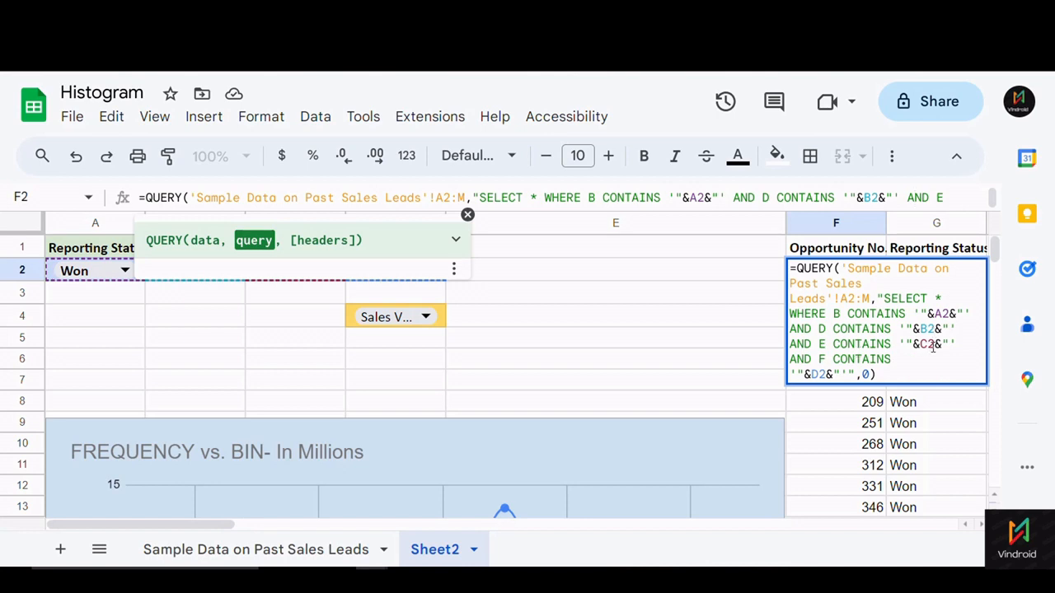
{"action": "left_click", "coordinate": [467, 217]}
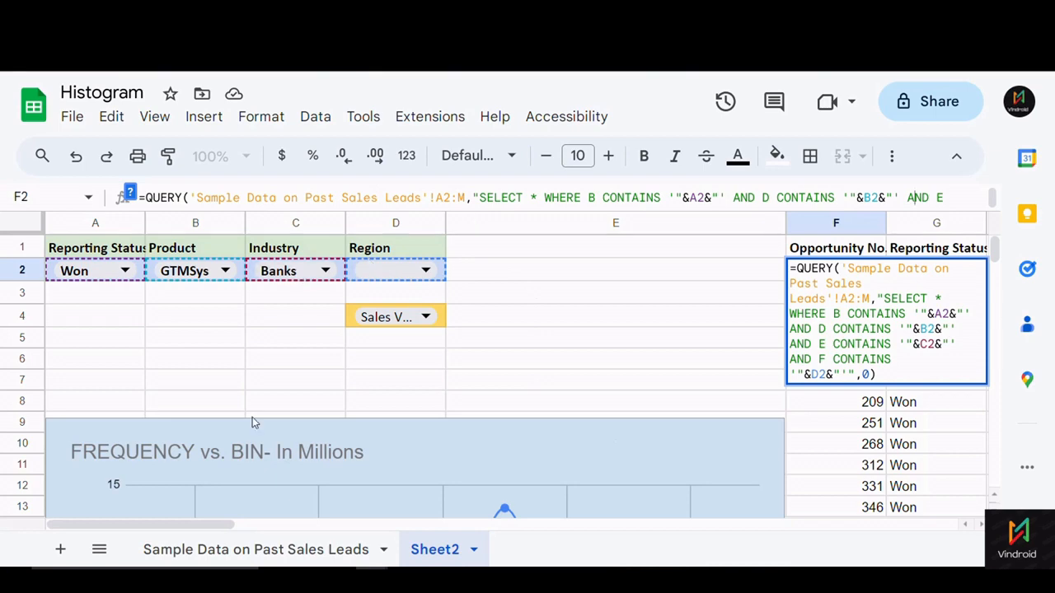
{"action": "left_click", "coordinate": [232, 560]}
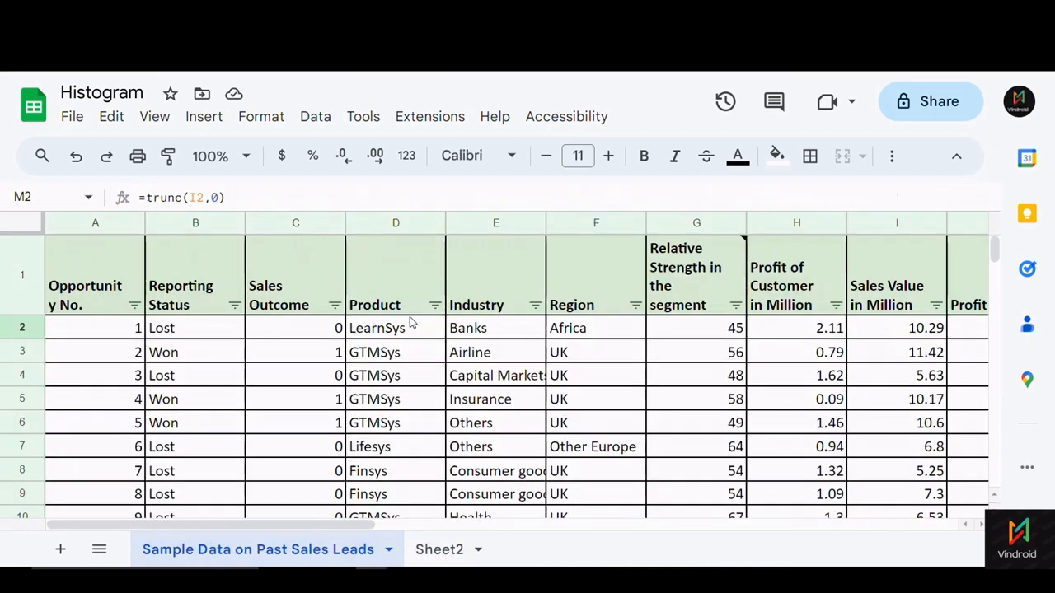
{"action": "left_click", "coordinate": [491, 223]}
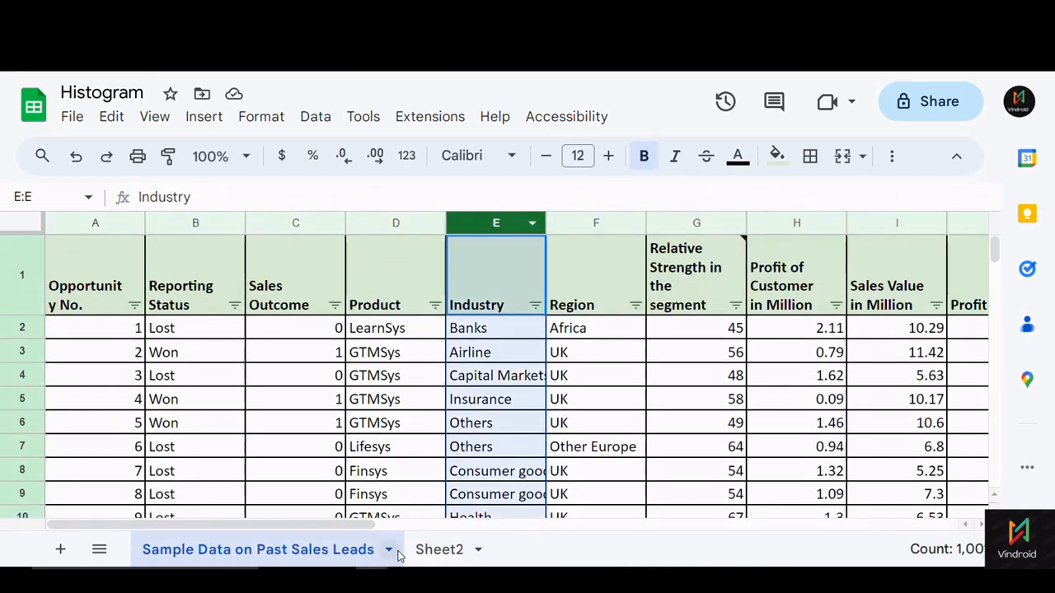
{"action": "left_click", "coordinate": [429, 551]}
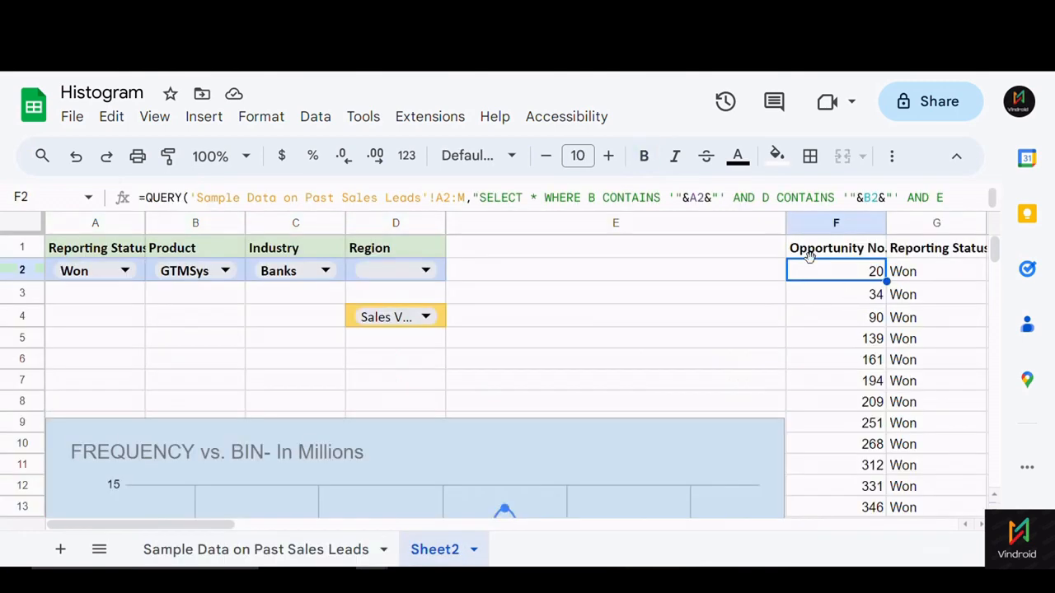
- Inspect the F CONTAINS condition of the F2 query, check it against Region column F in the sample data, and return to Sheet2
{"action": "left_click", "coordinate": [836, 198]}
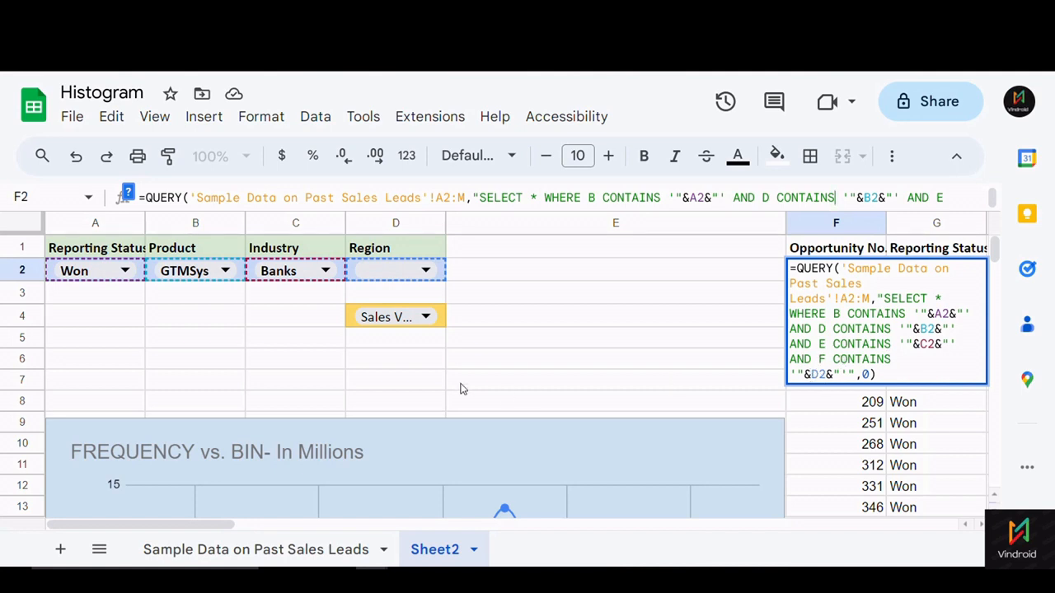
{"action": "left_click", "coordinate": [253, 564]}
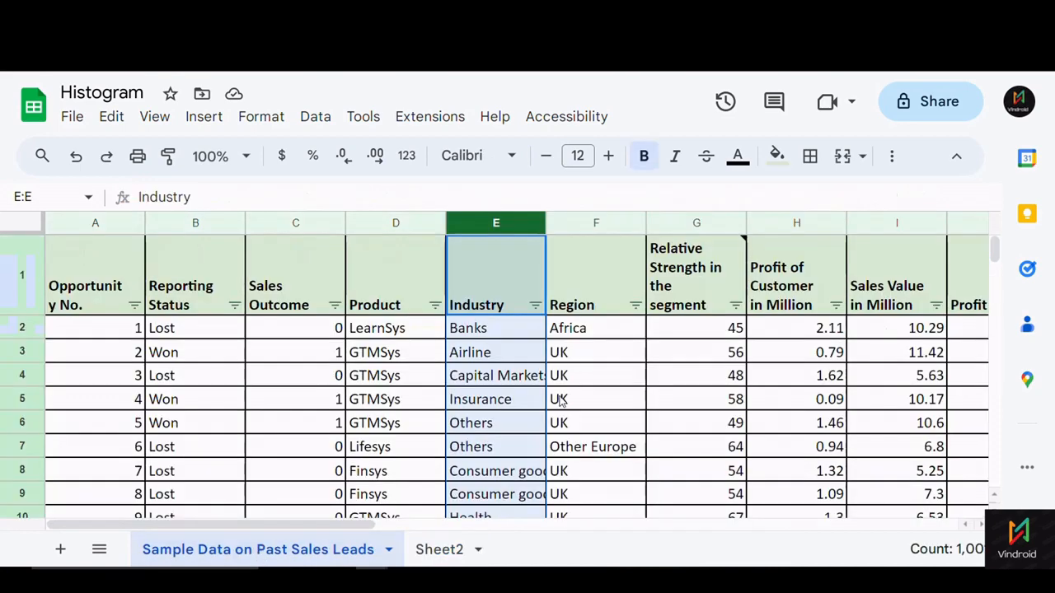
{"action": "left_click", "coordinate": [607, 223]}
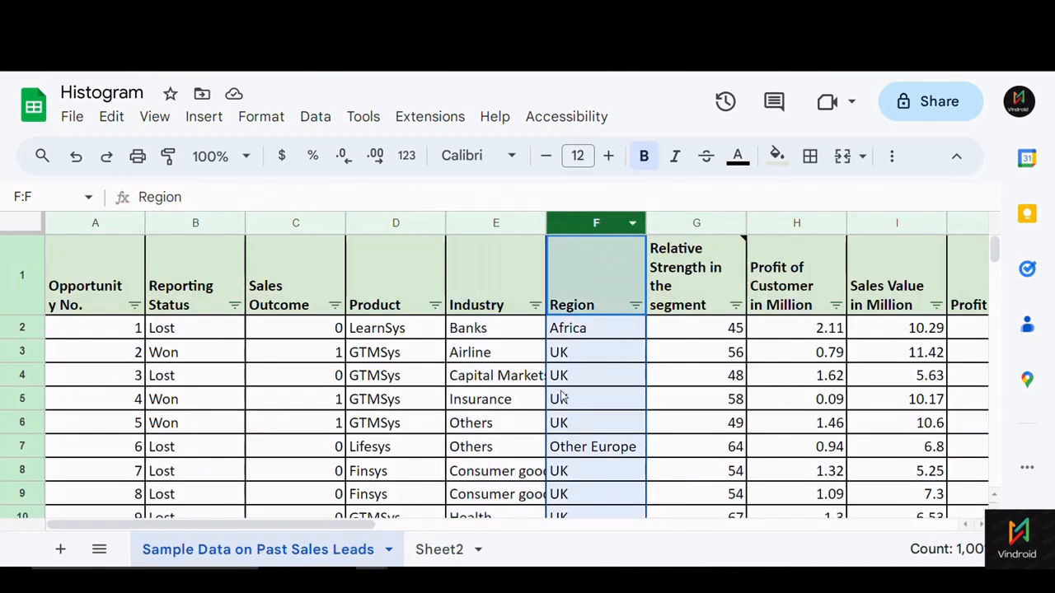
{"action": "double_click", "coordinate": [455, 551]}
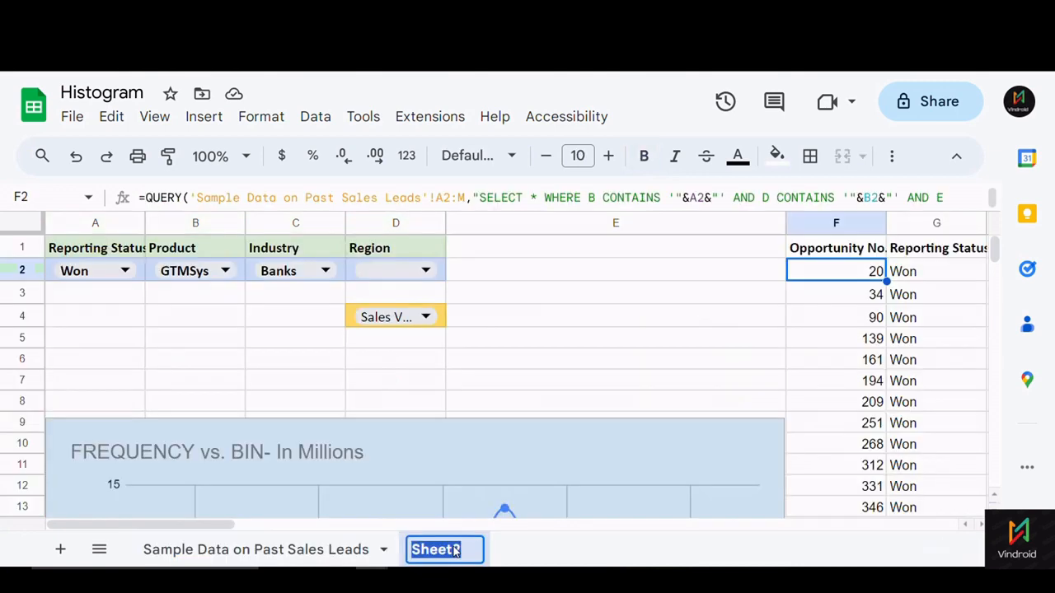
- Examine the Industry and Region selectors in C2 and D2 against the C2 and D2 references ending the F2 query
{"action": "left_click", "coordinate": [343, 275]}
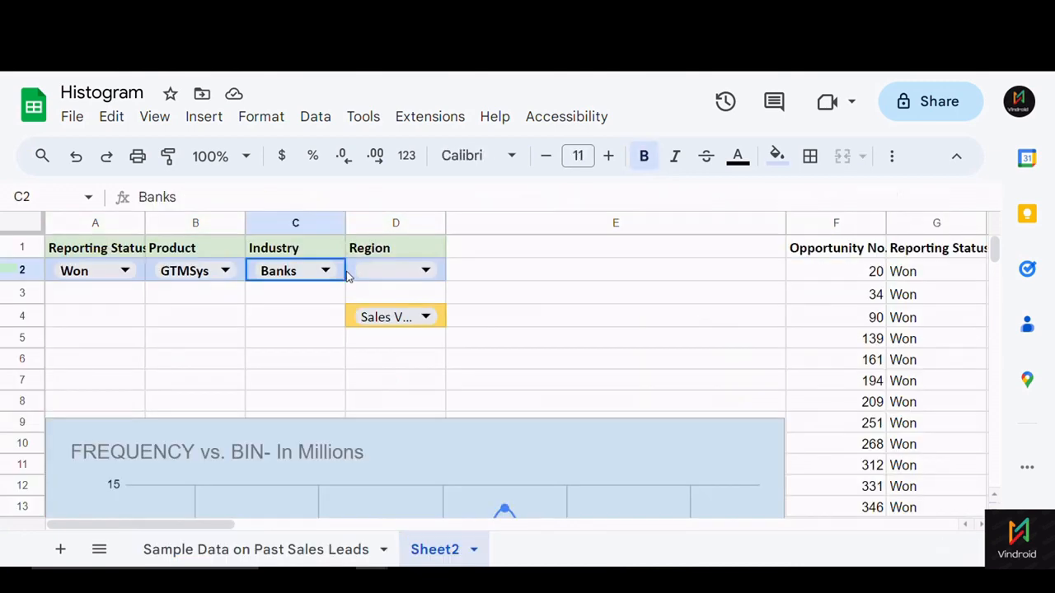
{"action": "left_click", "coordinate": [439, 276]}
{"action": "left_click", "coordinate": [513, 328]}
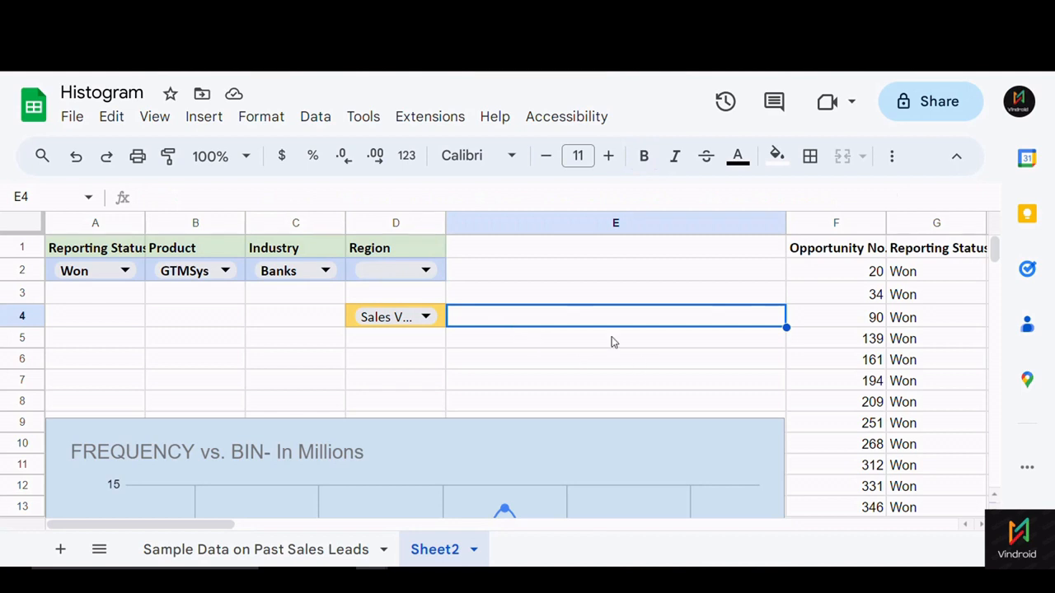
{"action": "left_click", "coordinate": [830, 271]}
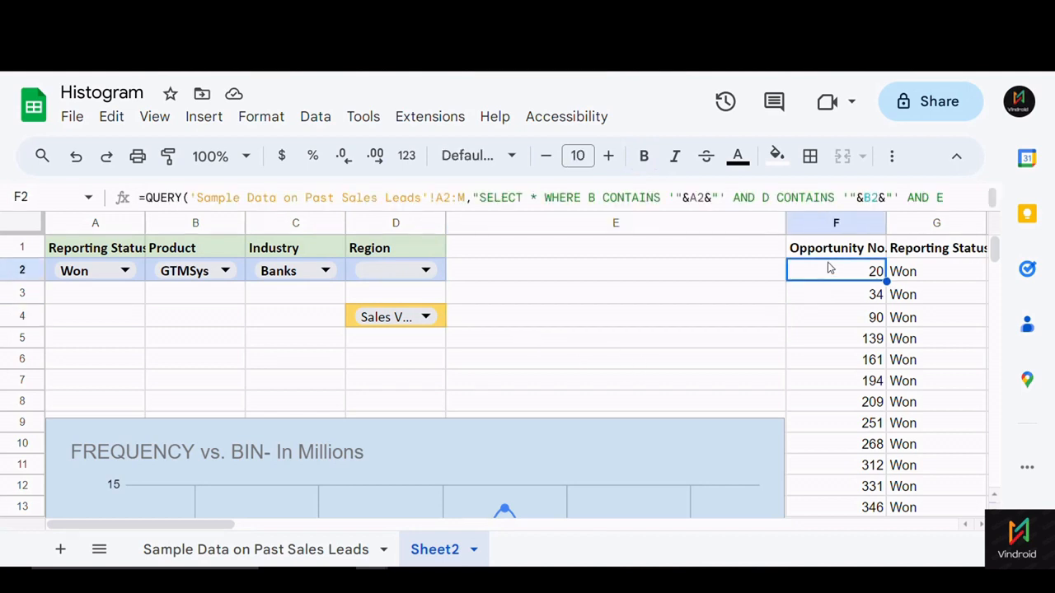
{"action": "left_click", "coordinate": [537, 190]}
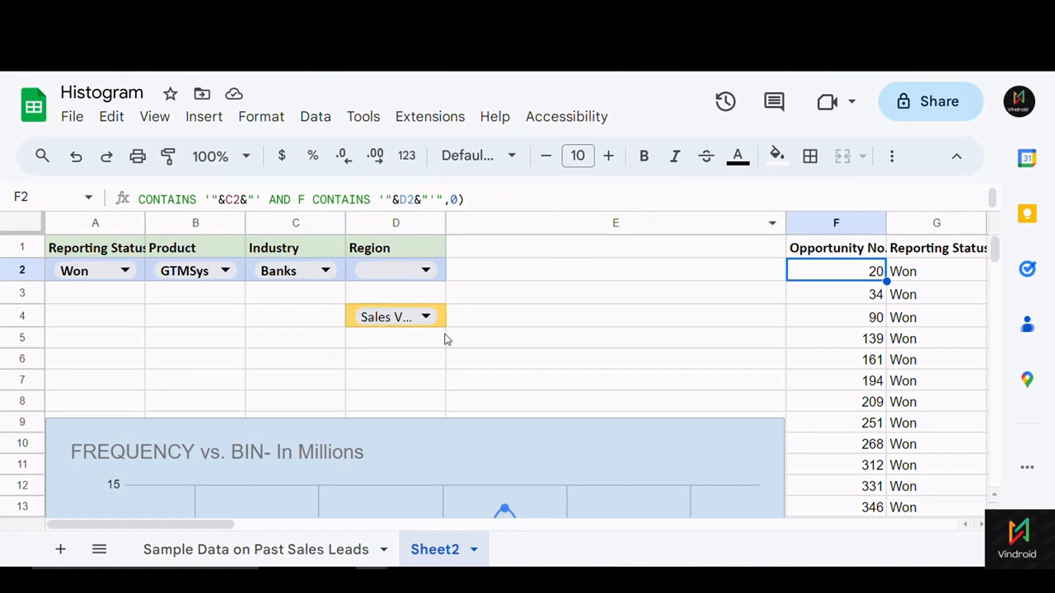
{"action": "left_click", "coordinate": [607, 361]}
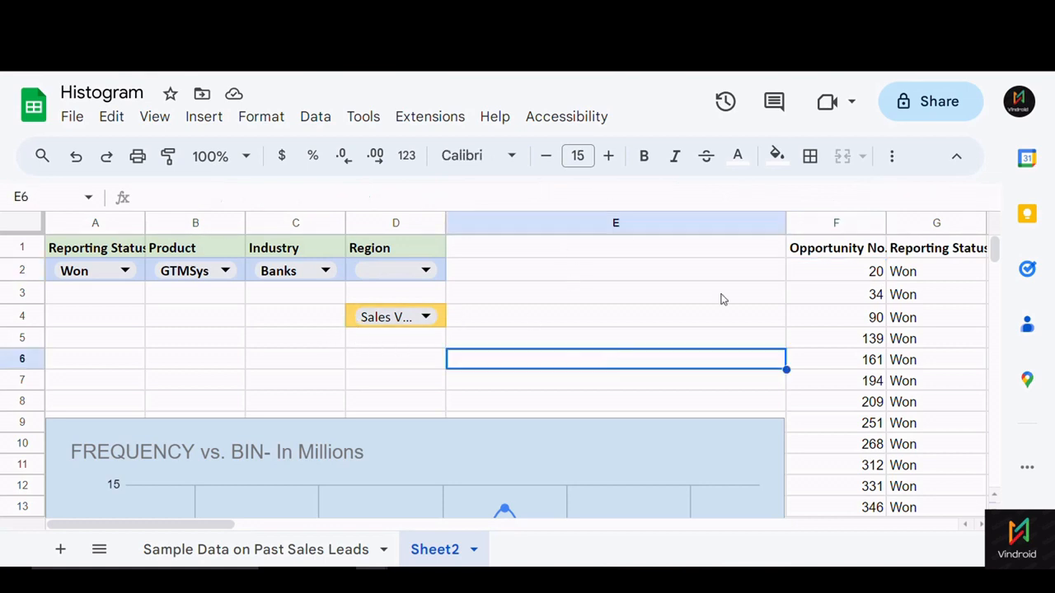
- Zoom the browser out to 110% so that more columns of the query output from F2 fit on screen
{"action": "left_click", "coordinate": [801, 276]}
{"action": "left_click_drag", "start_coordinate": [219, 528], "coordinate": [384, 541]}
{"action": "left_click", "coordinate": [1040, 40]}
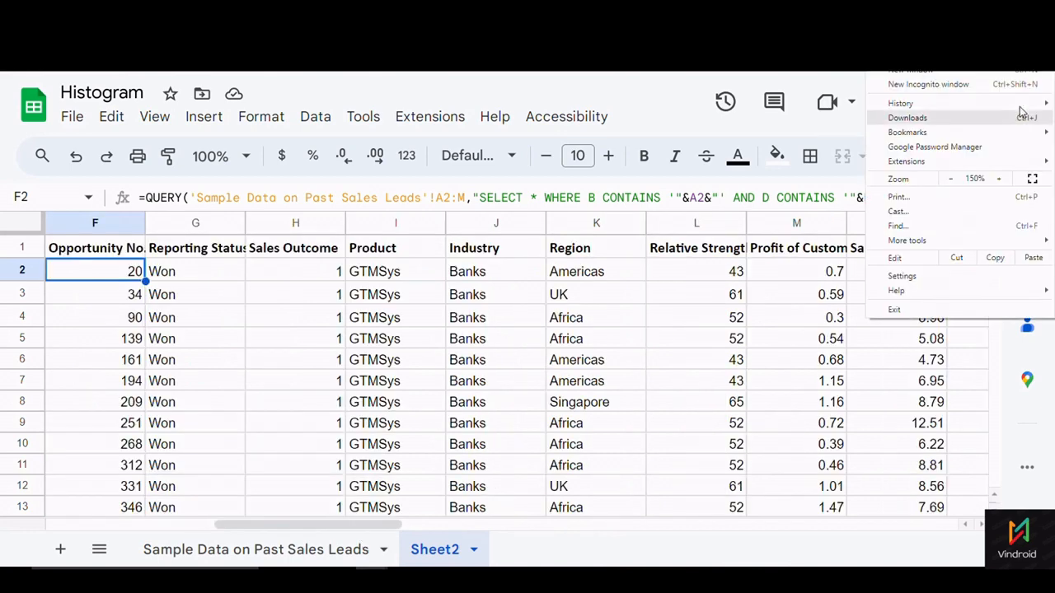
{"action": "left_click", "coordinate": [952, 179]}
{"action": "left_click", "coordinate": [952, 179]}
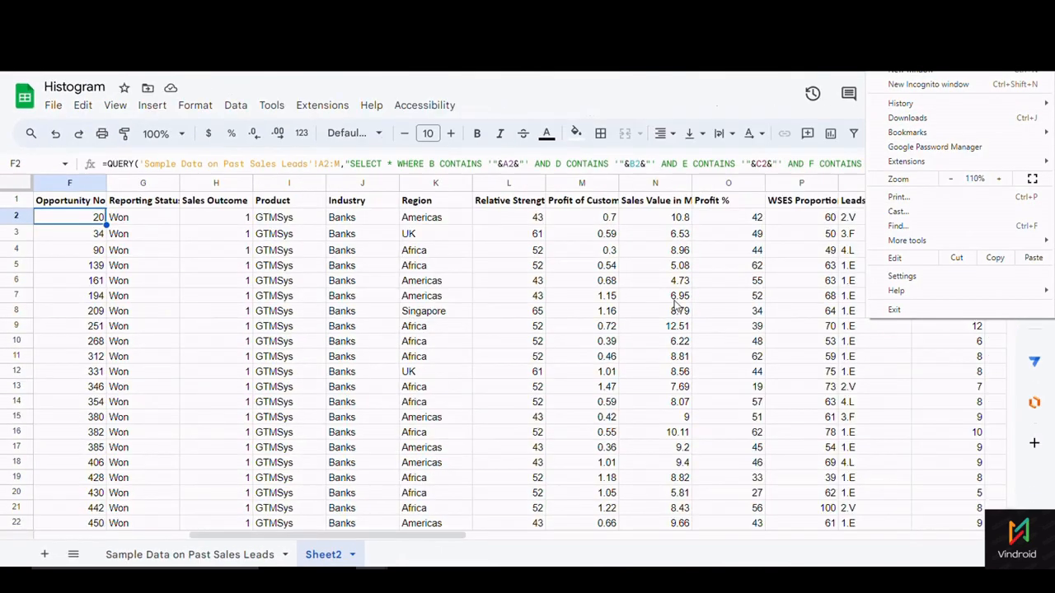
{"action": "left_click_drag", "start_coordinate": [435, 386], "coordinate": [435, 401]}
{"action": "left_click_drag", "start_coordinate": [445, 537], "coordinate": [392, 539]}
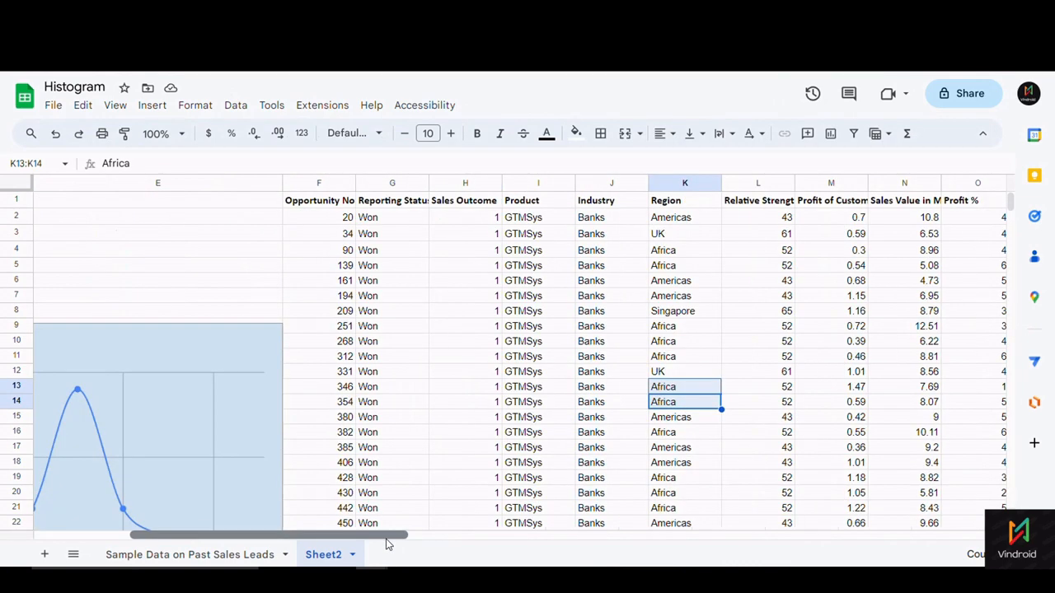
- Fill the query output's header cells F1:R1 with light yellow
{"action": "left_click_drag", "start_coordinate": [328, 202], "coordinate": [787, 208]}
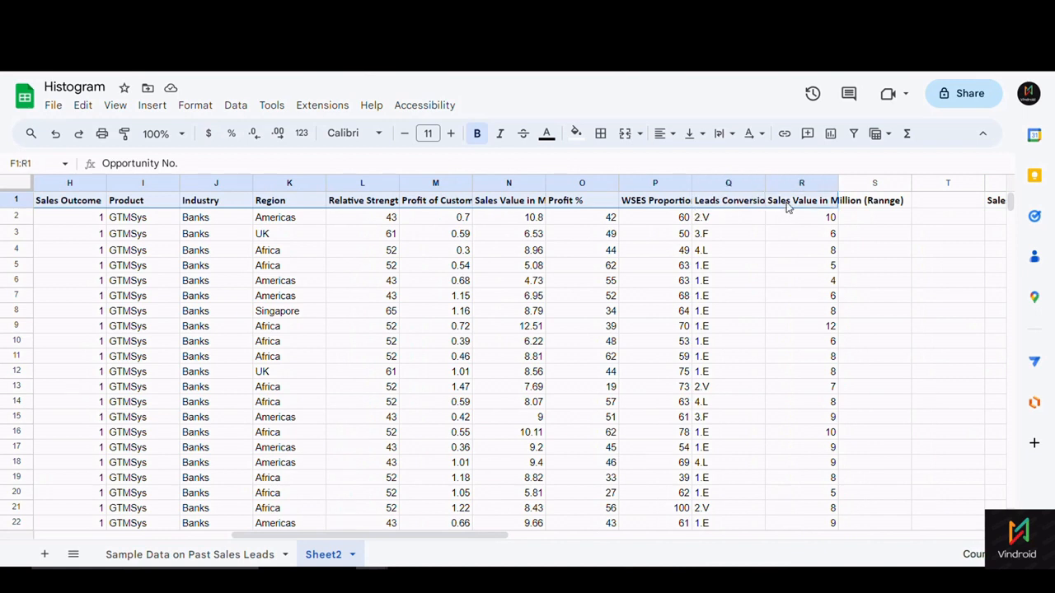
{"action": "left_click", "coordinate": [576, 132]}
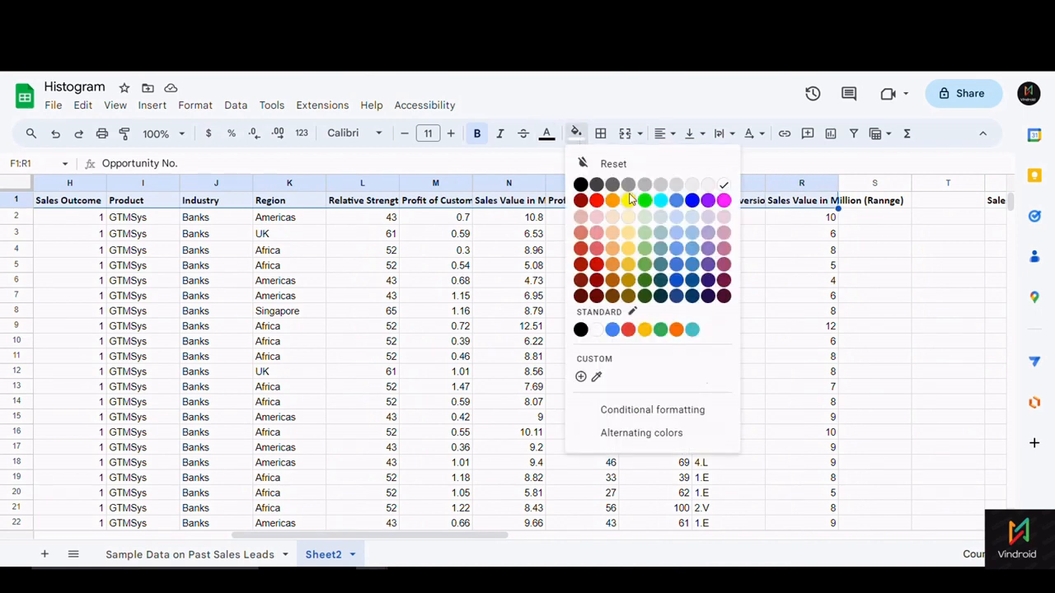
{"action": "left_click", "coordinate": [628, 216]}
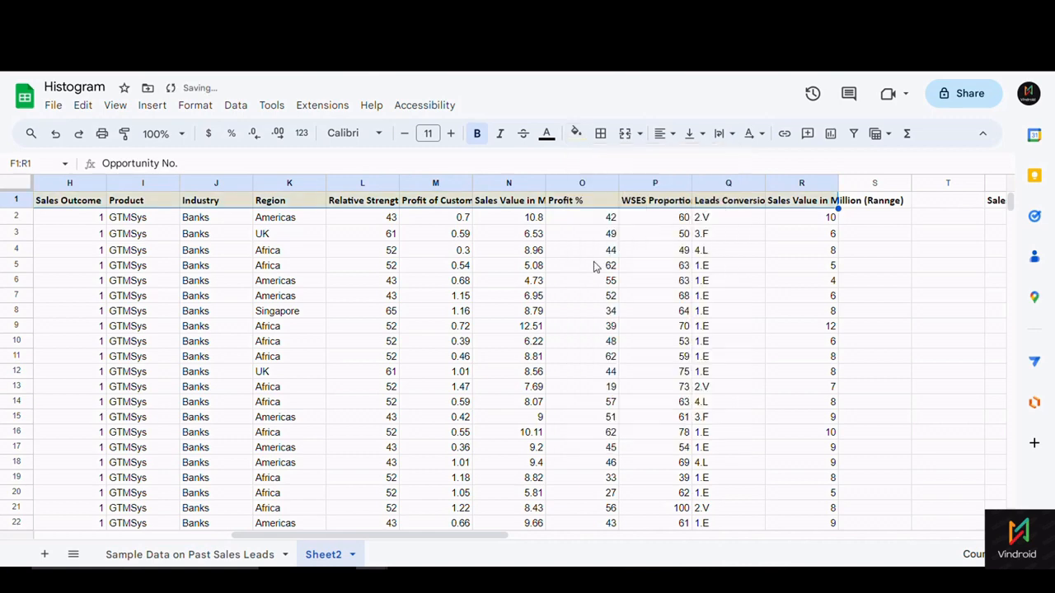
{"action": "left_click", "coordinate": [590, 267]}
{"action": "scroll", "coordinate": [505, 307], "scroll_direction": "down", "scroll_amount": 2}
{"action": "scroll", "coordinate": [506, 306], "scroll_direction": "up", "scroll_amount": 2}
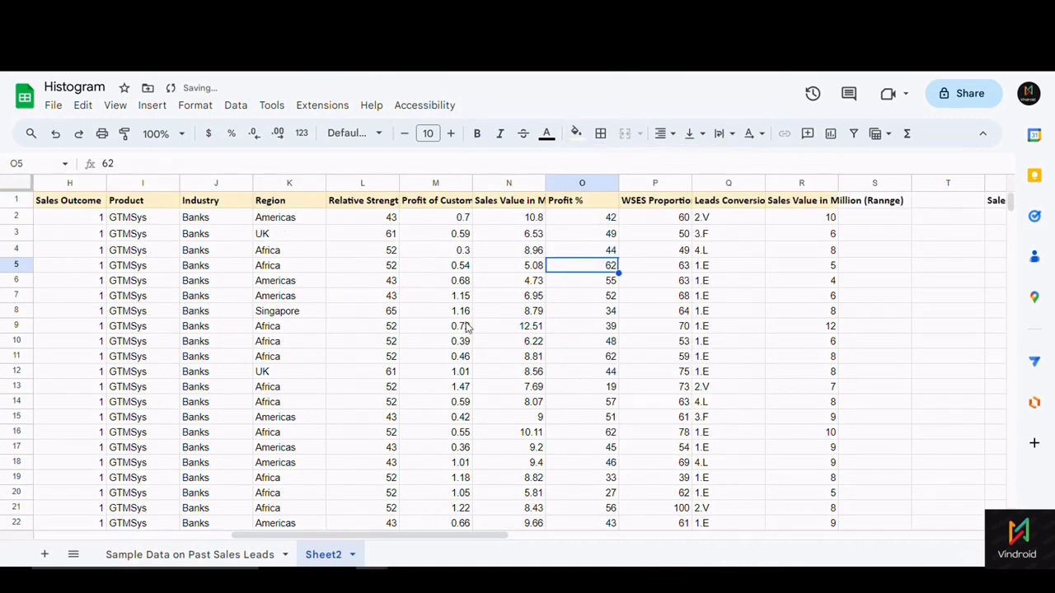
- Set the Region selector in D2 to UK to filter the query output
{"action": "left_click_drag", "start_coordinate": [311, 536], "coordinate": [151, 546]}
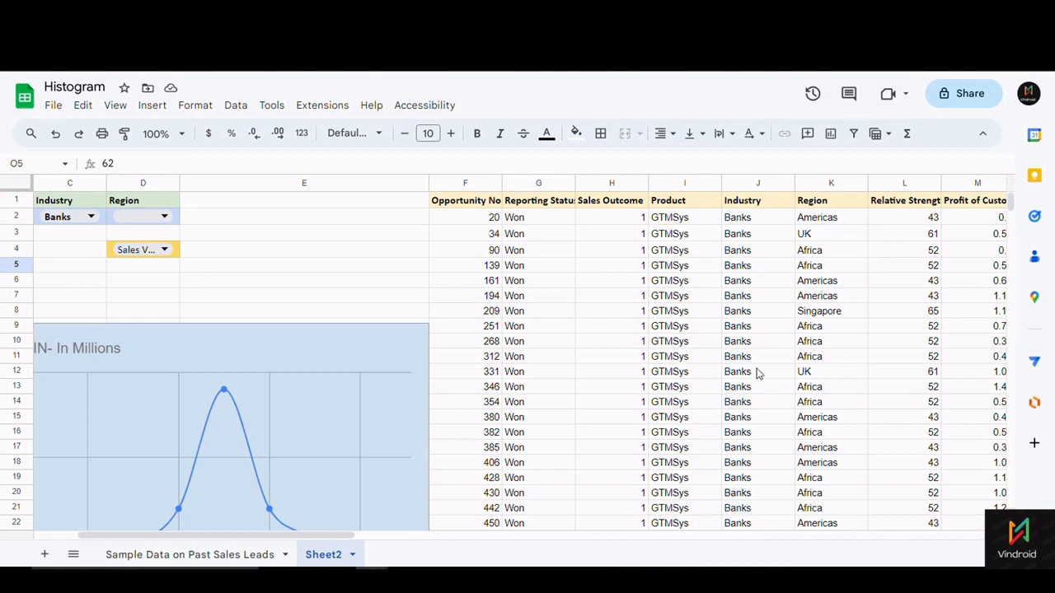
{"action": "left_click_drag", "start_coordinate": [344, 534], "coordinate": [244, 540]}
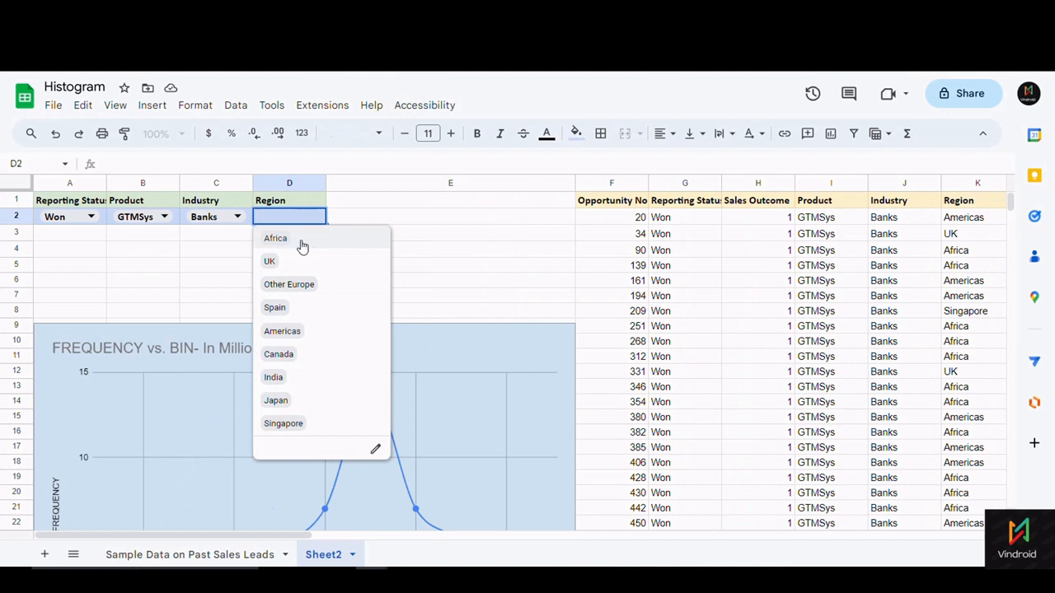
{"action": "left_click", "coordinate": [300, 261]}
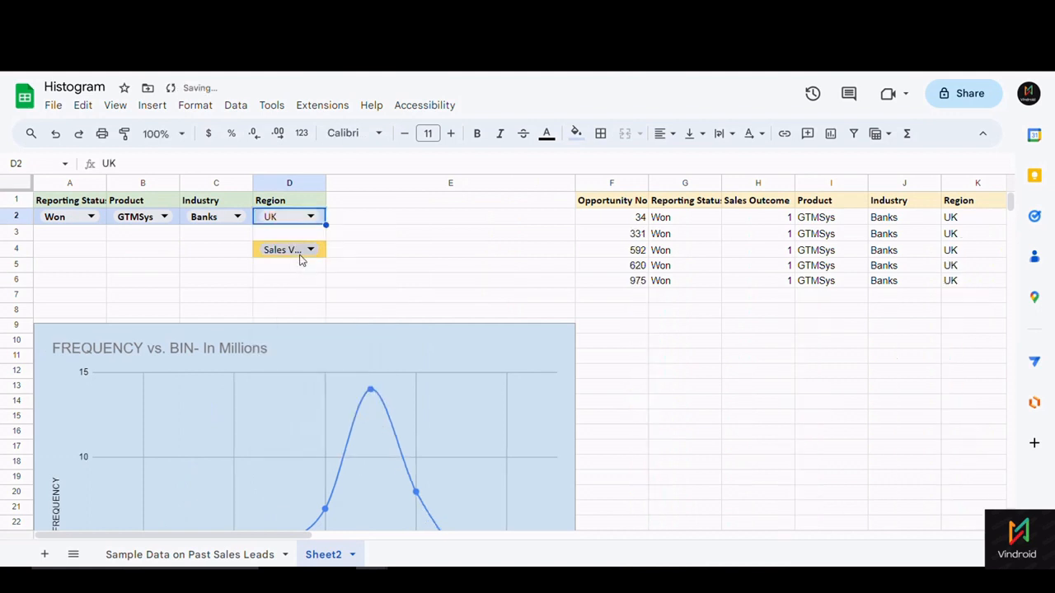
- Check the filtered query output, especially Region cells K2:K6, and return to the selectors
{"action": "left_click", "coordinate": [726, 270]}
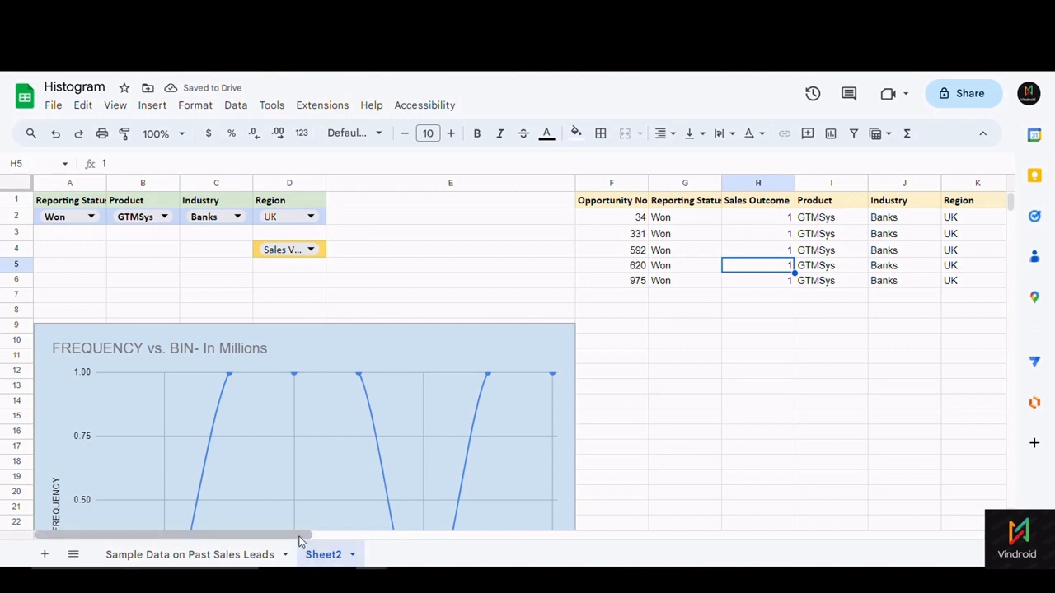
{"action": "left_click_drag", "start_coordinate": [301, 538], "coordinate": [475, 550]}
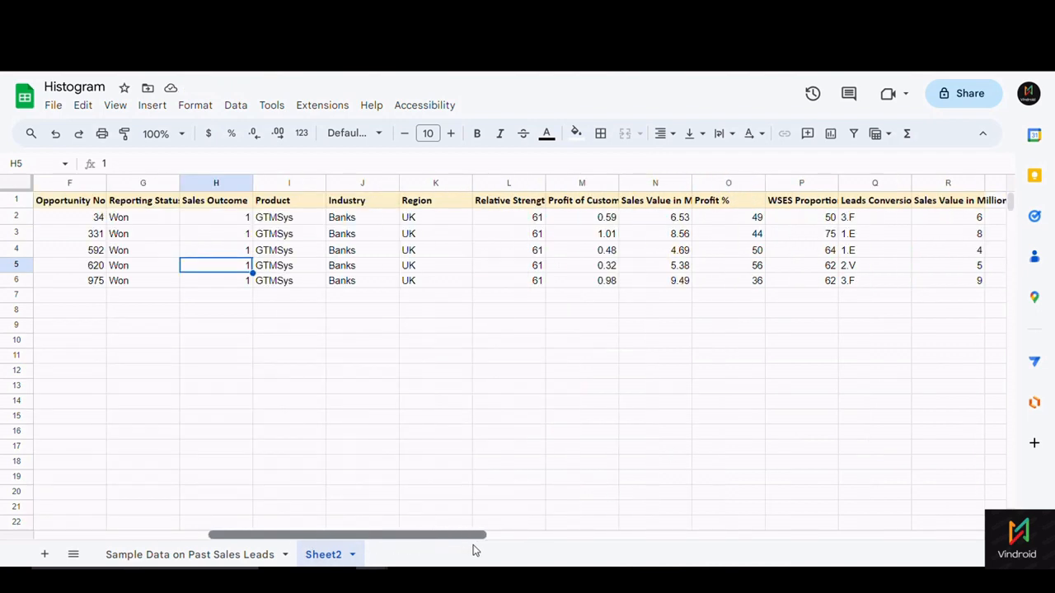
{"action": "left_click_drag", "start_coordinate": [450, 221], "coordinate": [453, 287]}
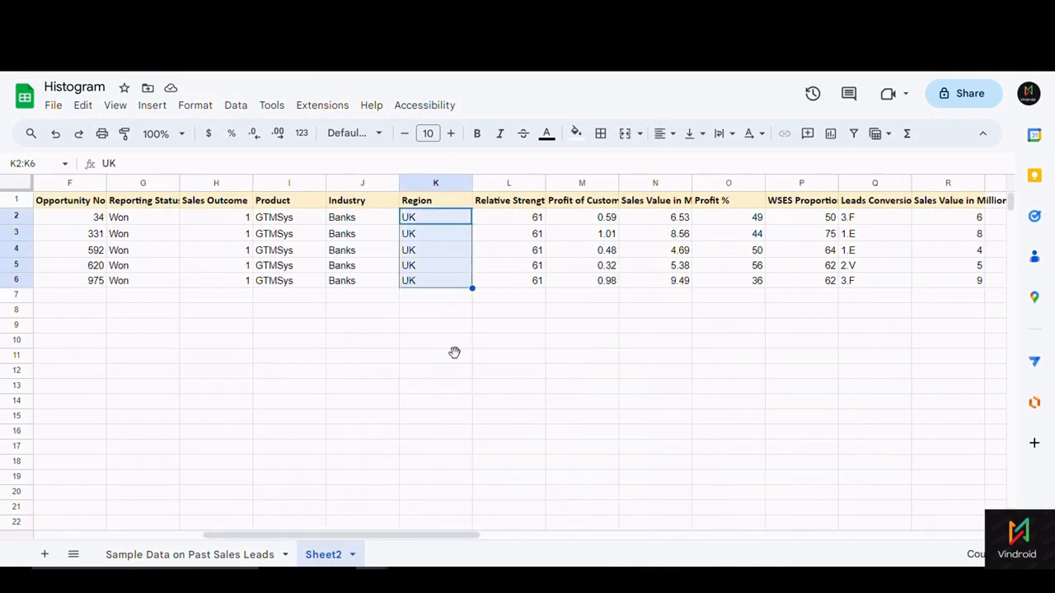
{"action": "left_click_drag", "start_coordinate": [404, 537], "coordinate": [235, 538]}
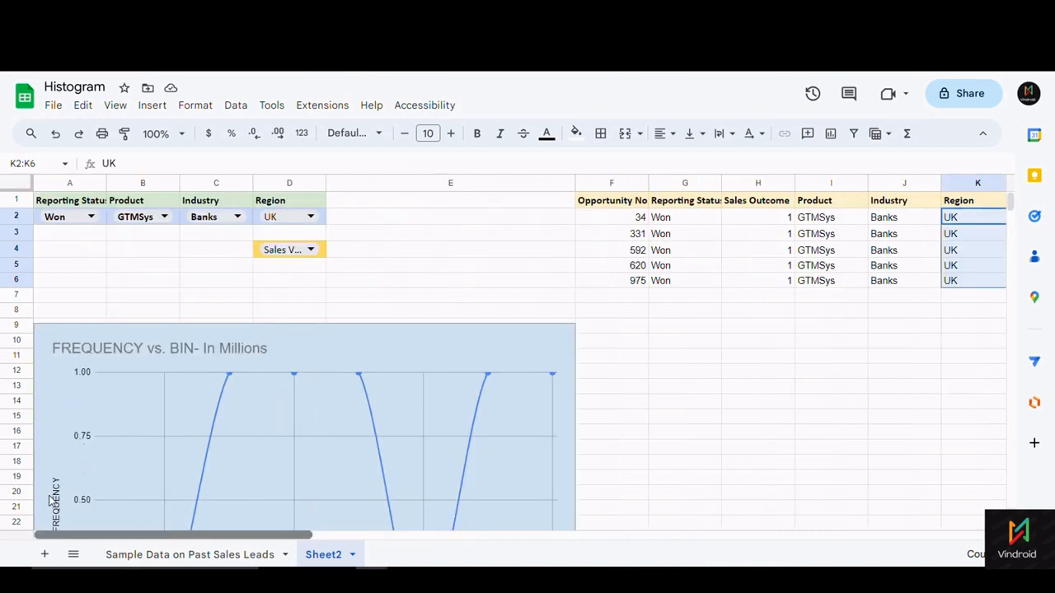
- Clear the Region selector in D2 and look over the refreshed frequency chart and query output
{"action": "left_click", "coordinate": [311, 217]}
{"action": "key", "text": "BackSpace"}
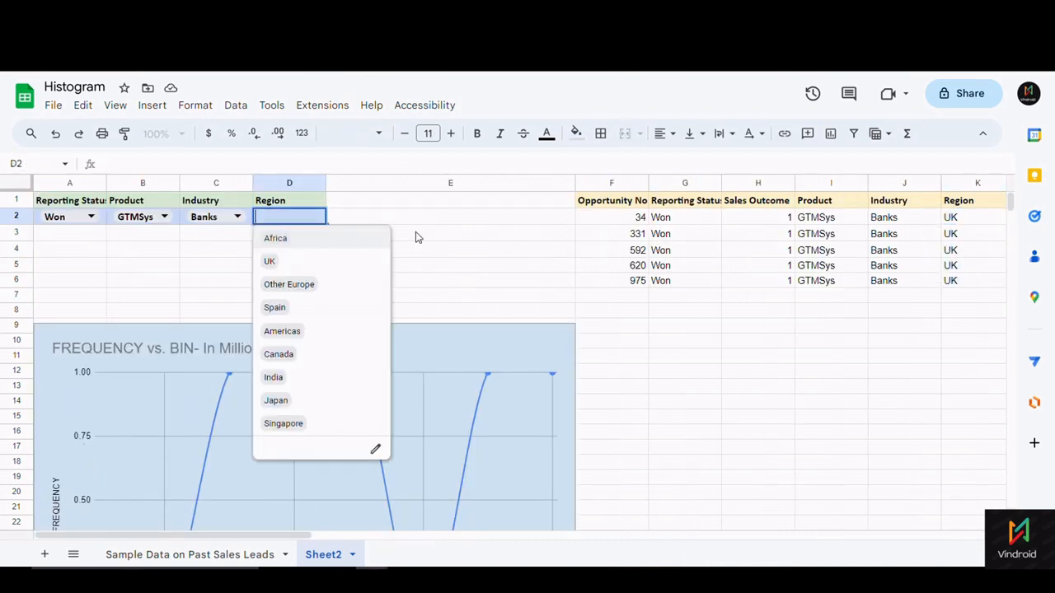
{"action": "left_click_drag", "start_coordinate": [449, 235], "coordinate": [478, 251]}
{"action": "scroll", "coordinate": [638, 301], "scroll_direction": "down", "scroll_amount": 3}
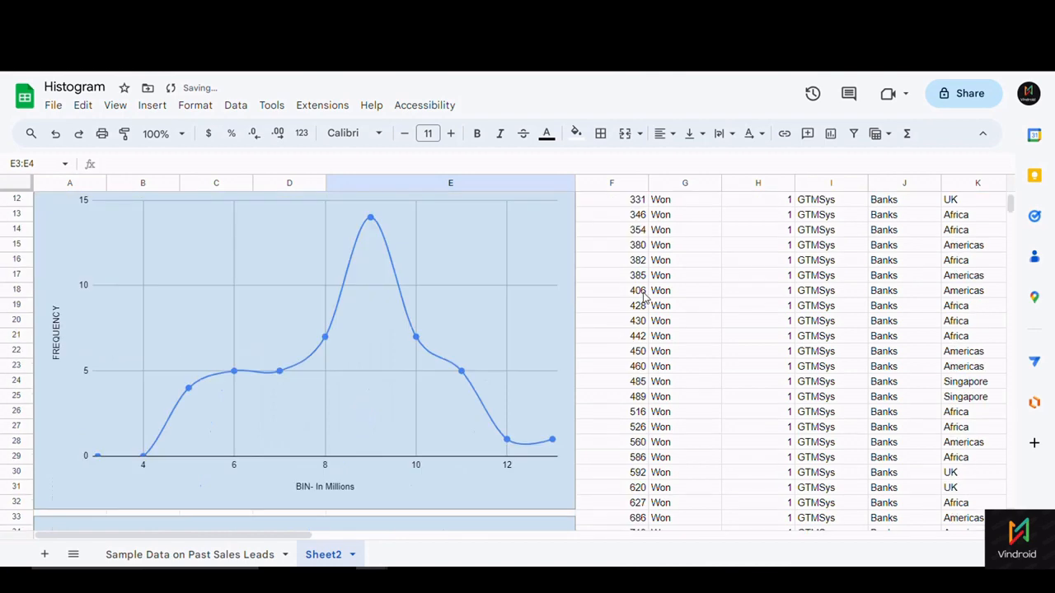
{"action": "scroll", "coordinate": [641, 299], "scroll_direction": "up", "scroll_amount": 3}
- Go through row 4 of the query output from Opportunity No. across to the Relative Strength column
{"action": "left_click", "coordinate": [614, 251]}
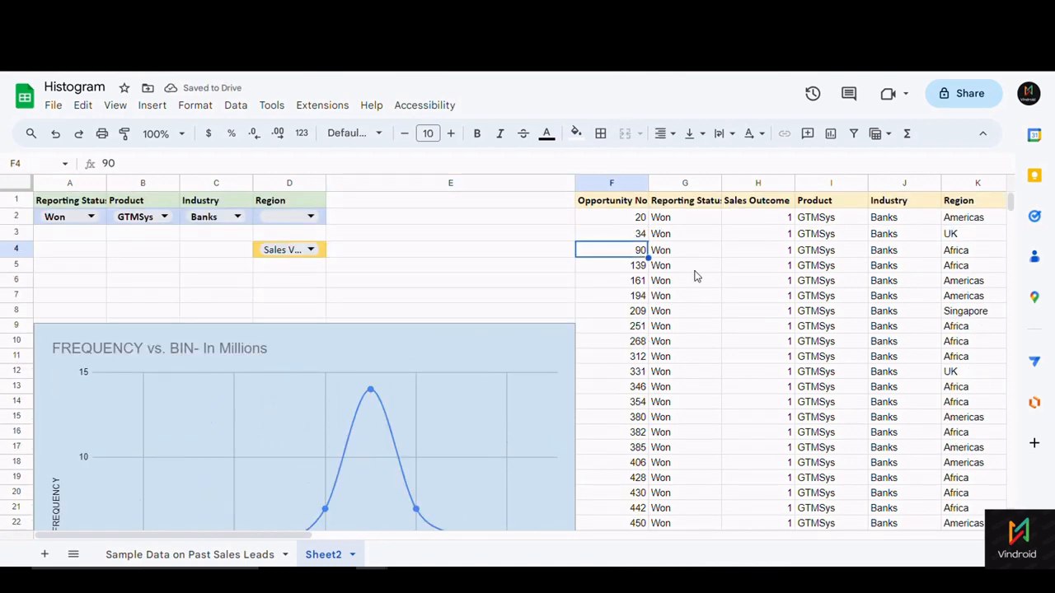
{"action": "key", "text": "Right"}
{"action": "key", "text": "Right"}
{"action": "key", "text": "Right"}
{"action": "key", "text": "Right"}
{"action": "key", "text": "Right"}
{"action": "key", "text": "Right"}
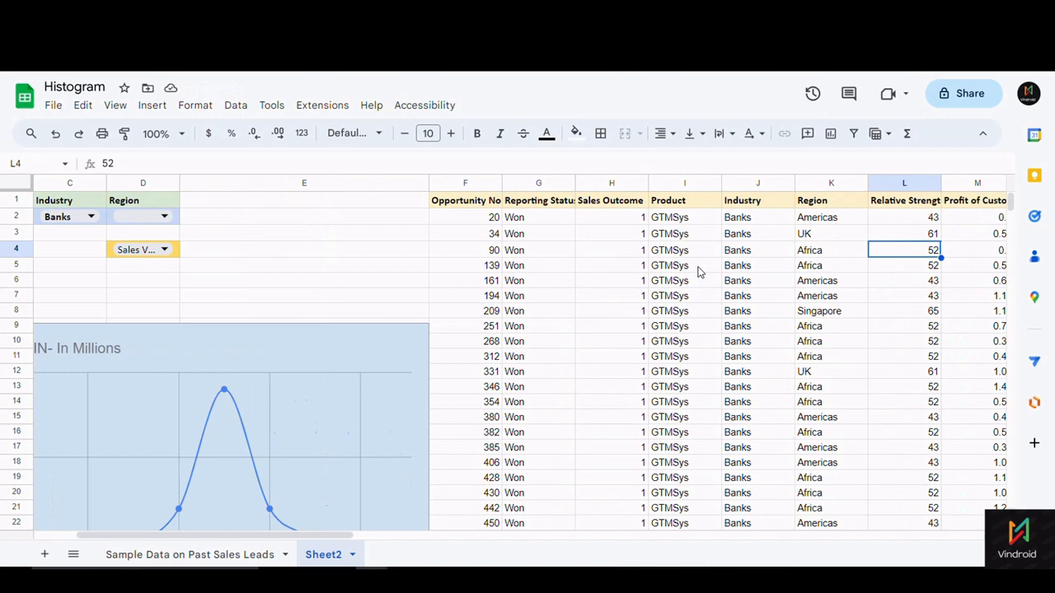
- Continue along row 4 from Relative Strength through Sales Value and BIN- In Millions to the summary statistics in column AC
{"action": "key", "text": "Right"}
{"action": "key", "text": "Right"}
{"action": "key", "text": "Right"}
{"action": "key", "text": "Right"}
{"action": "key", "text": "Right"}
{"action": "key", "text": "Right"}
{"action": "key", "text": "Right"}
{"action": "key", "text": "Right"}
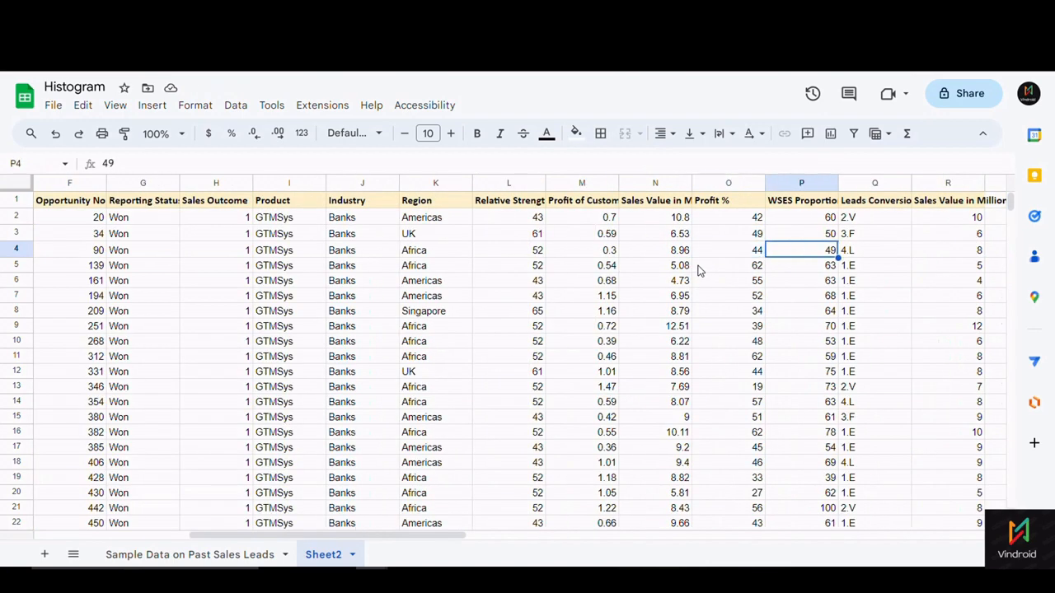
{"action": "key", "text": "Right"}
{"action": "key", "text": "Right"}
{"action": "key", "text": "Right"}
{"action": "key", "text": "Right"}
{"action": "key", "text": "Right"}
{"action": "key", "text": "Right"}
{"action": "key", "text": "Right"}
{"action": "key", "text": "Right"}
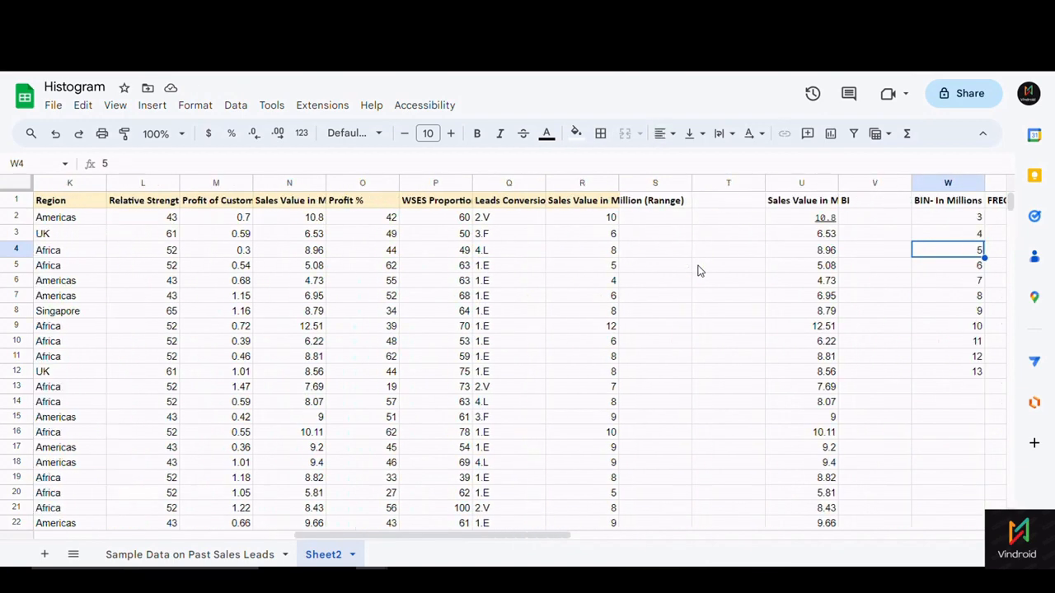
{"action": "key", "text": "Right"}
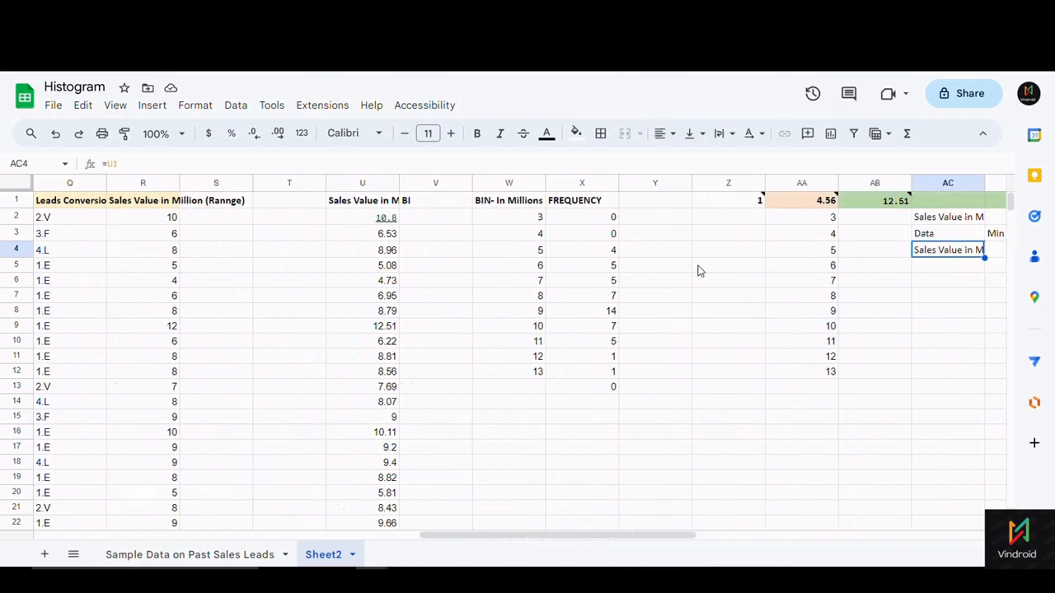
- Go back along row 4 to the selected-measure values in column U
{"action": "key", "text": "Left"}
{"action": "key", "text": "Left"}
{"action": "key", "text": "Left"}
{"action": "key", "text": "Left"}
{"action": "key", "text": "Left"}
{"action": "key", "text": "Left"}
{"action": "key", "text": "Left"}
{"action": "key", "text": "Left"}
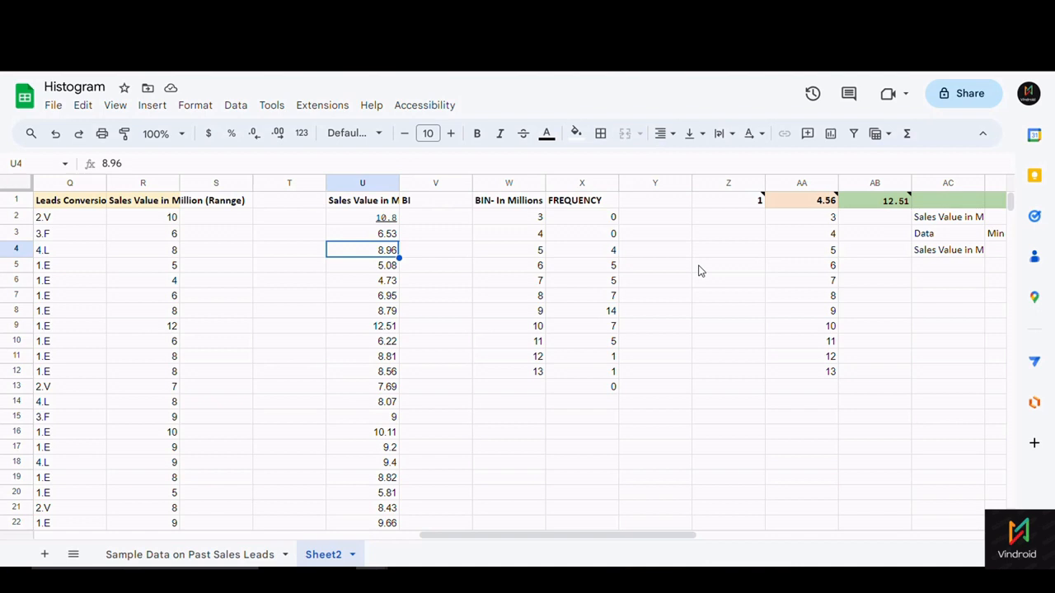
- Check the BIN- In Millions and FREQUENCY headers in row 1, ending on the measure header in U1
{"action": "key", "text": "Right"}
{"action": "key", "text": "Up"}
{"action": "key", "text": "Up"}
{"action": "key", "text": "Up"}
{"action": "key", "text": "Right"}
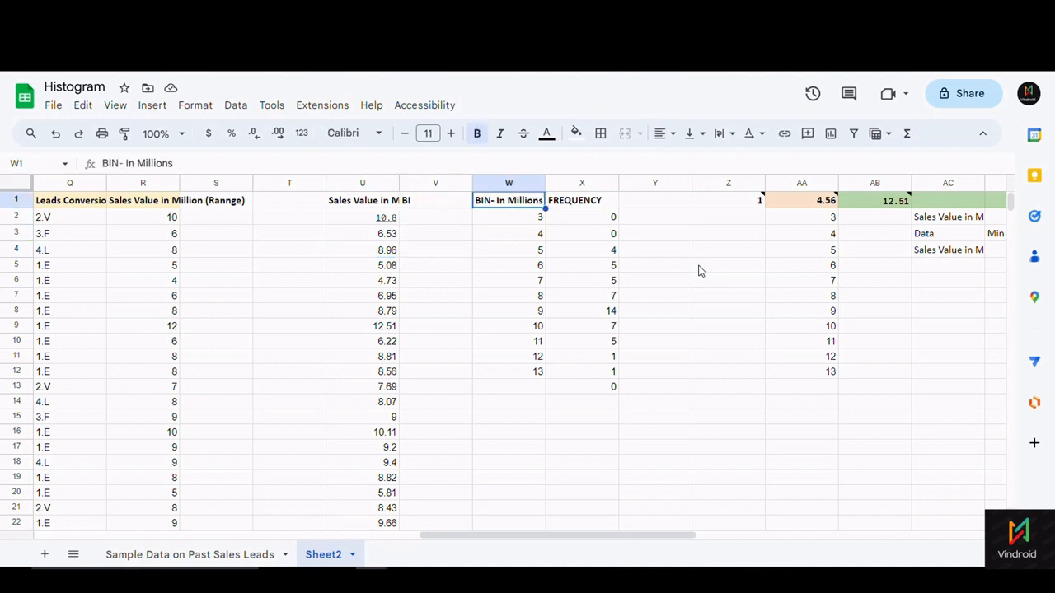
{"action": "key", "text": "Right"}
{"action": "key", "text": "Left"}
{"action": "key", "text": "Left"}
{"action": "key", "text": "Left"}
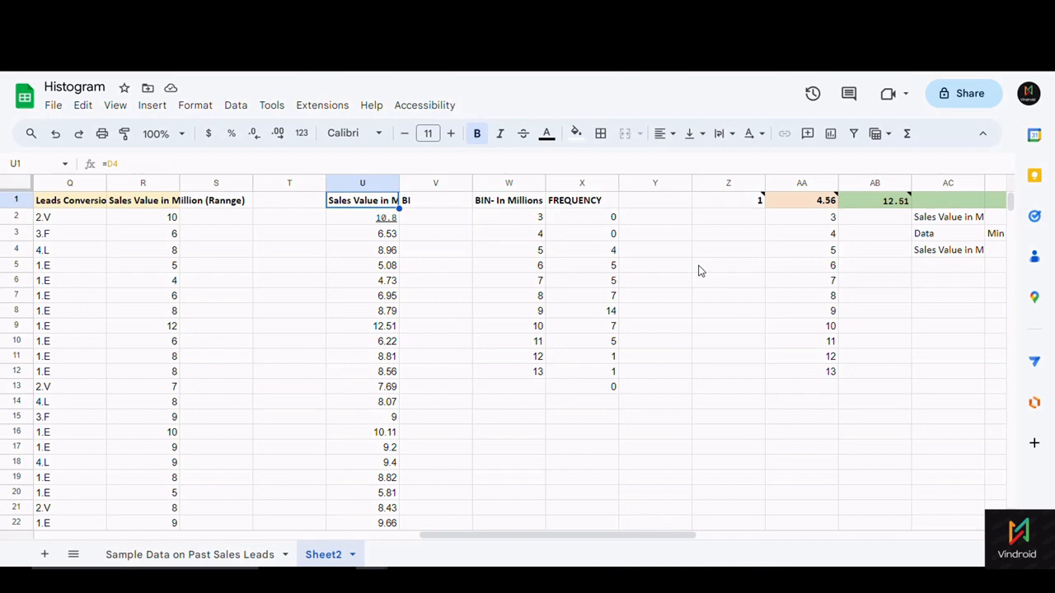
- Open the setup settings of the FREQUENCY vs. BIN- In Millions chart to examine its data range, X-axis and series
{"action": "left_click_drag", "start_coordinate": [560, 536], "coordinate": [143, 495]}
{"action": "scroll", "coordinate": [304, 332], "scroll_direction": "down", "scroll_amount": 4}
{"action": "scroll", "coordinate": [358, 368], "scroll_direction": "up", "scroll_amount": 4}
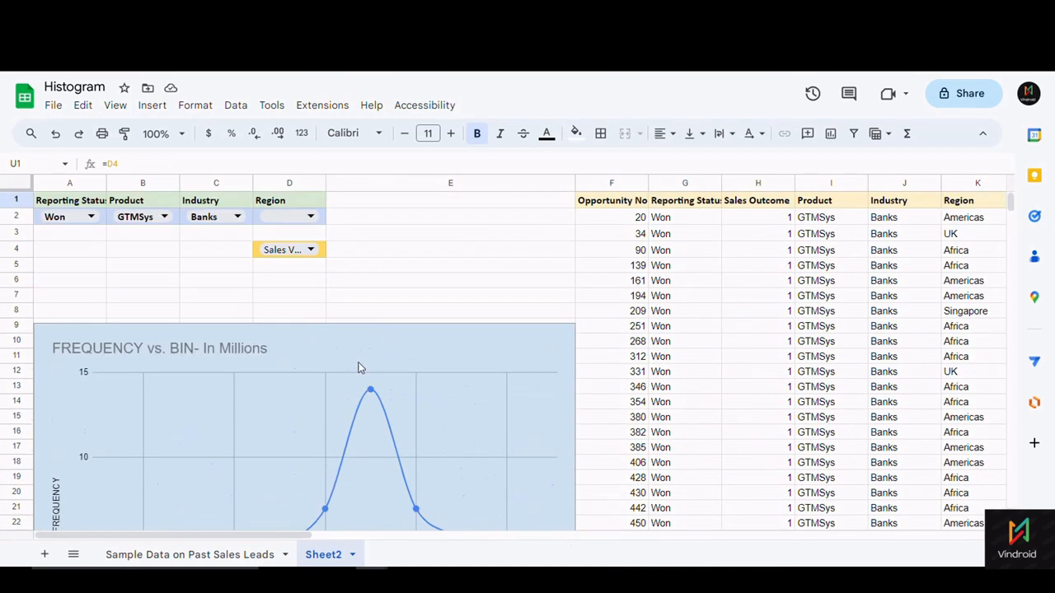
{"action": "scroll", "coordinate": [381, 378], "scroll_direction": "down", "scroll_amount": 3}
{"action": "left_click", "coordinate": [380, 374]}
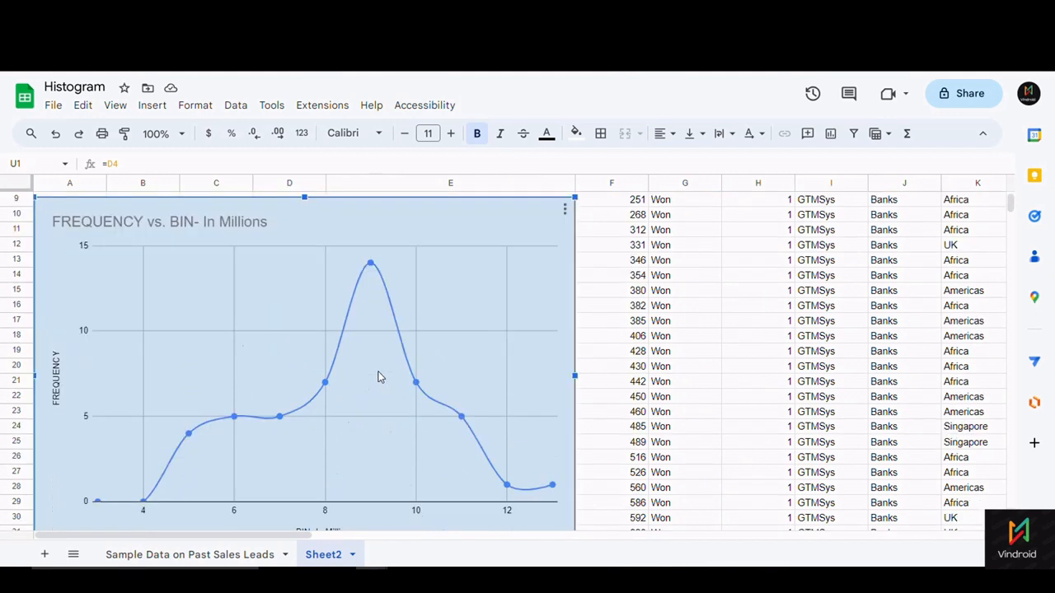
{"action": "double_click", "coordinate": [375, 380]}
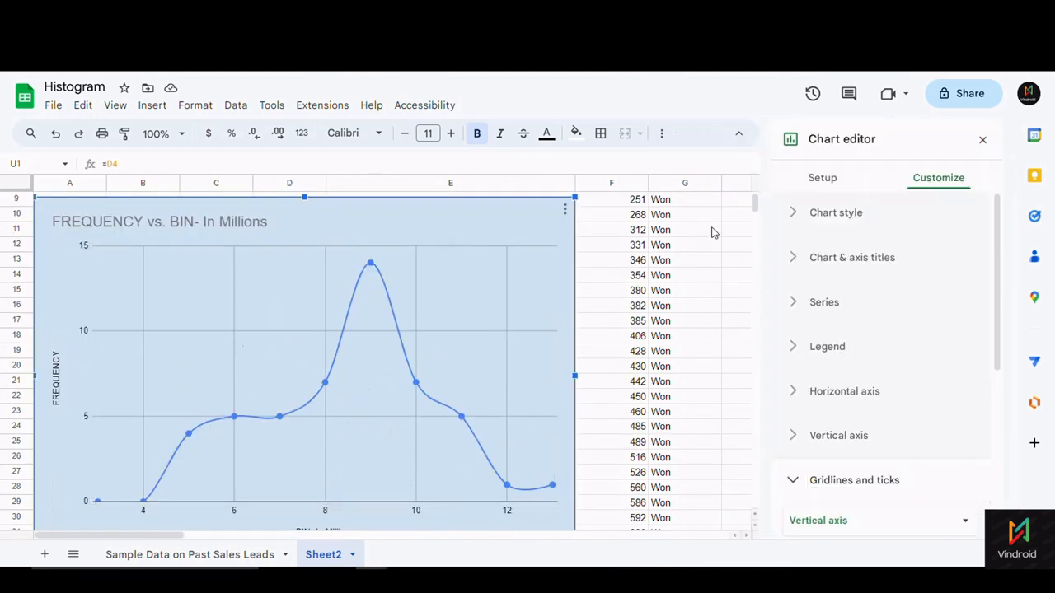
{"action": "left_click", "coordinate": [821, 178]}
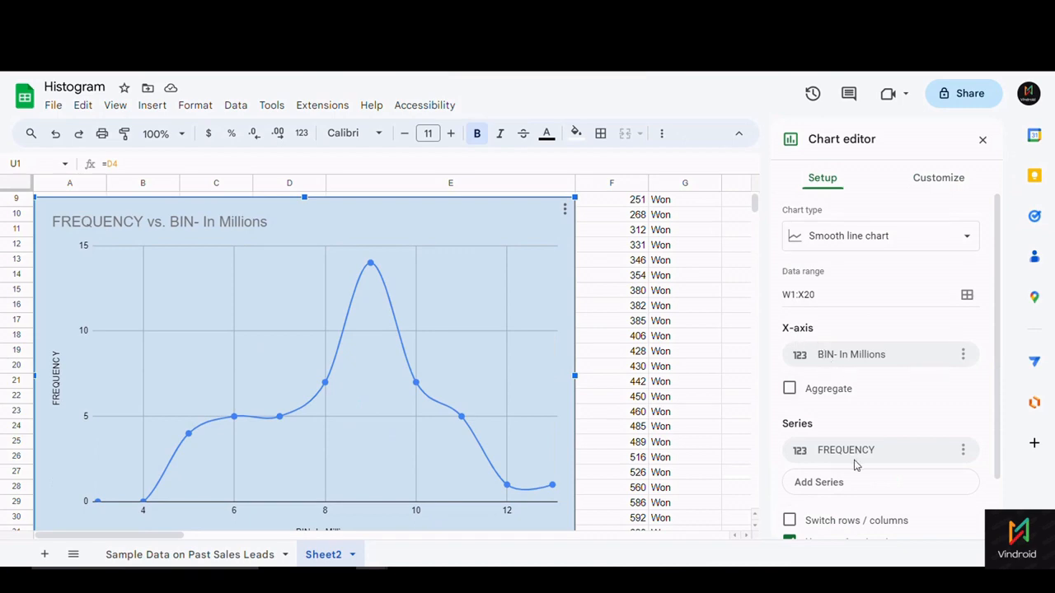
- Locate the chart's source columns W and X, close the chart editor, and inspect the bin formula in W2
{"action": "scroll", "coordinate": [341, 548], "scroll_direction": "right", "scroll_amount": 10}
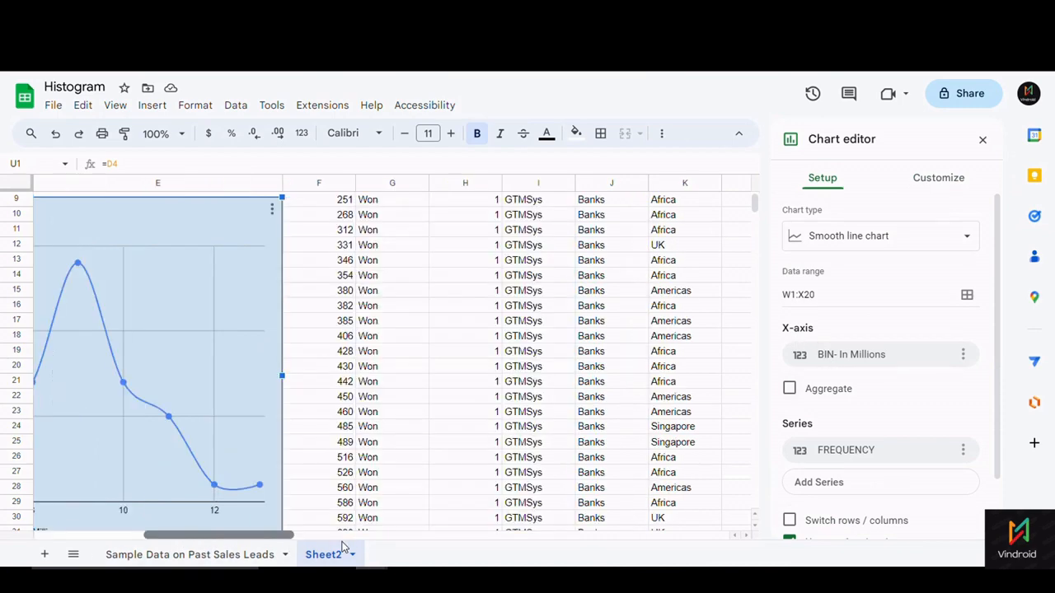
{"action": "left_click_drag", "start_coordinate": [561, 545], "coordinate": [539, 542]}
{"action": "scroll", "coordinate": [392, 396], "scroll_direction": "up", "scroll_amount": 3}
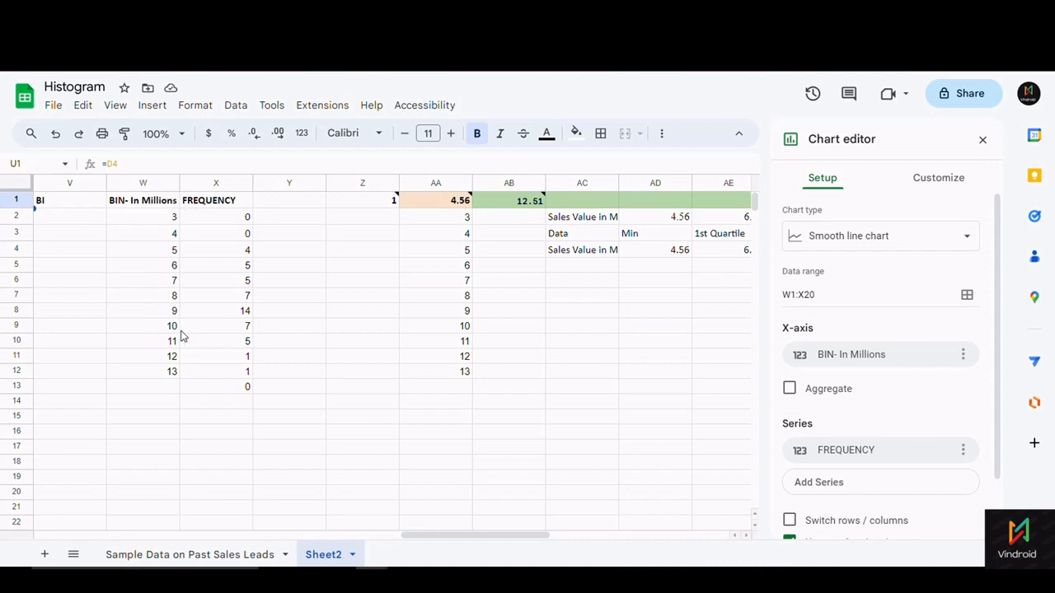
{"action": "left_click", "coordinate": [982, 142]}
{"action": "left_click", "coordinate": [162, 219]}
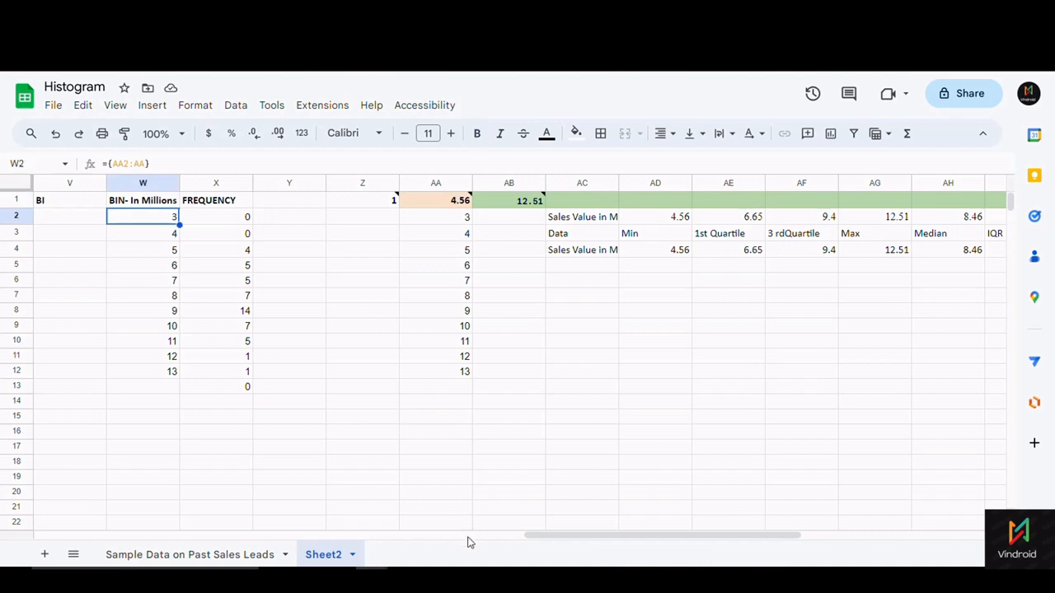
- Highlight the BIN- In Millions, FREQUENCY and Sales Value columns in turn, and inspect the header formula in U1
{"action": "left_click_drag", "start_coordinate": [572, 538], "coordinate": [524, 543]}
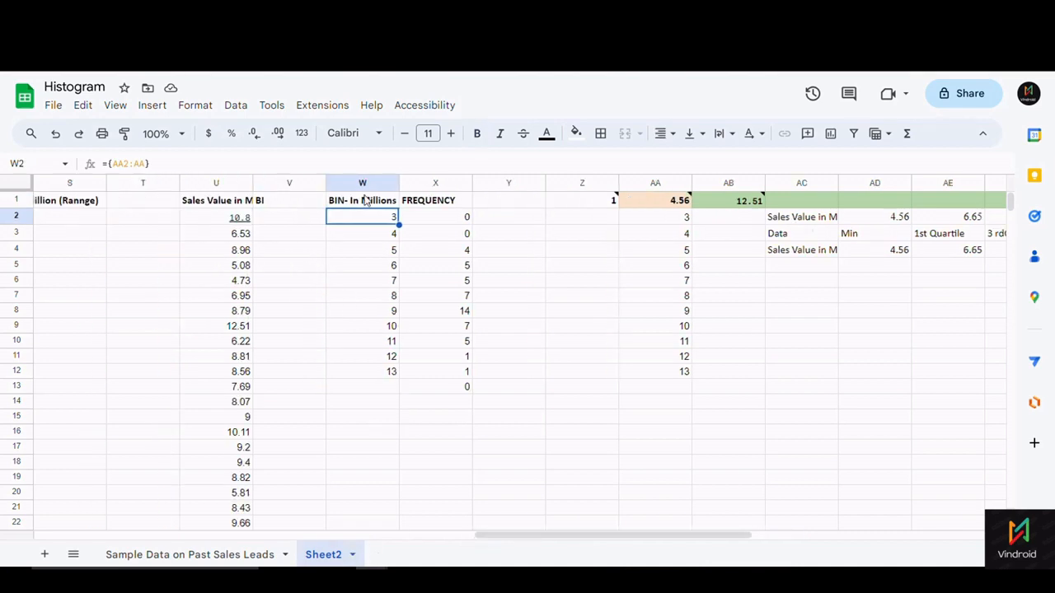
{"action": "left_click", "coordinate": [370, 183]}
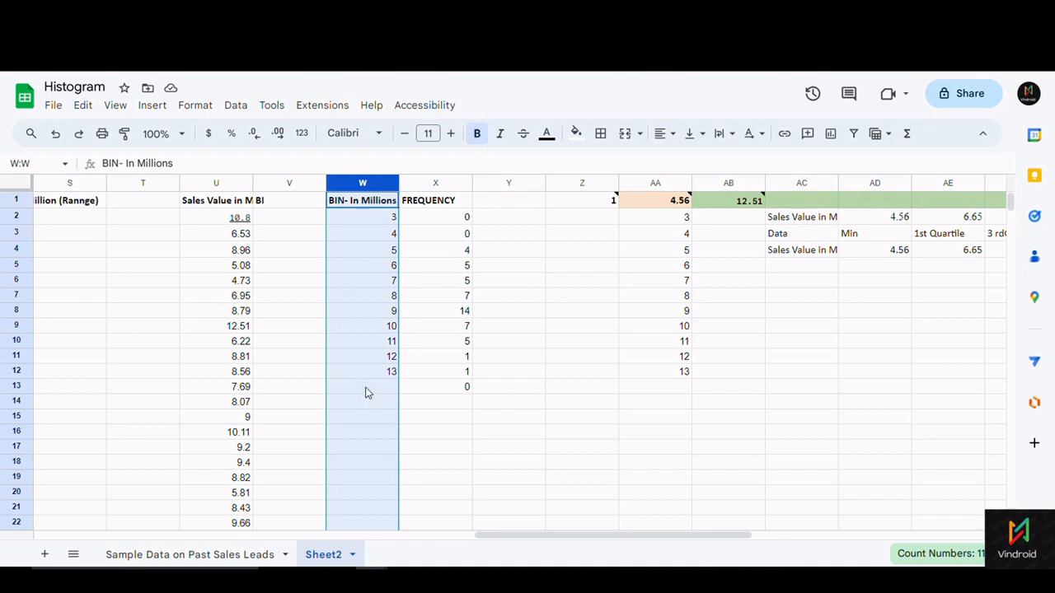
{"action": "left_click", "coordinate": [434, 182]}
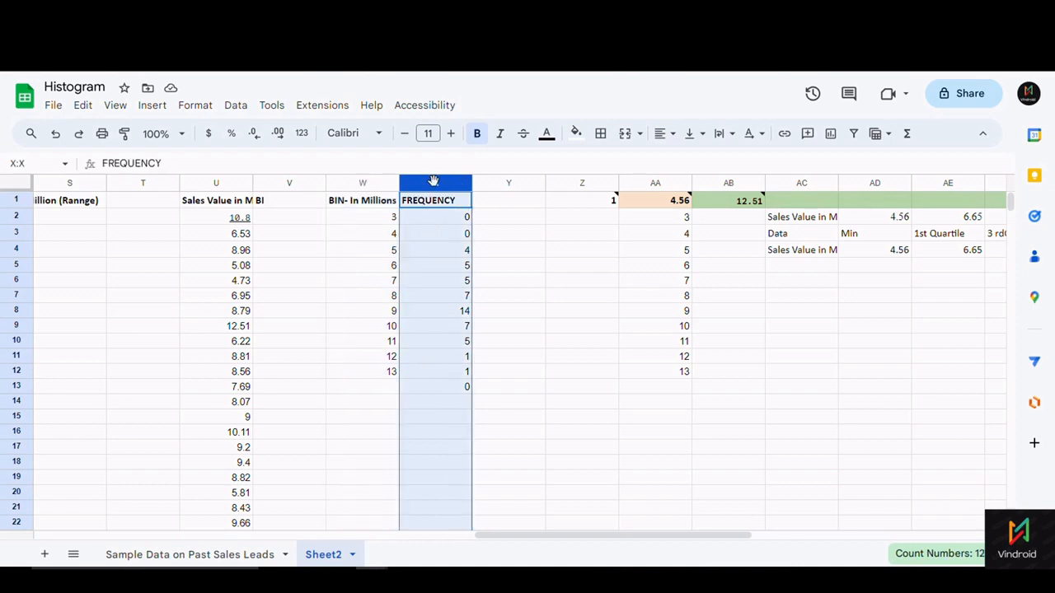
{"action": "left_click", "coordinate": [368, 183]}
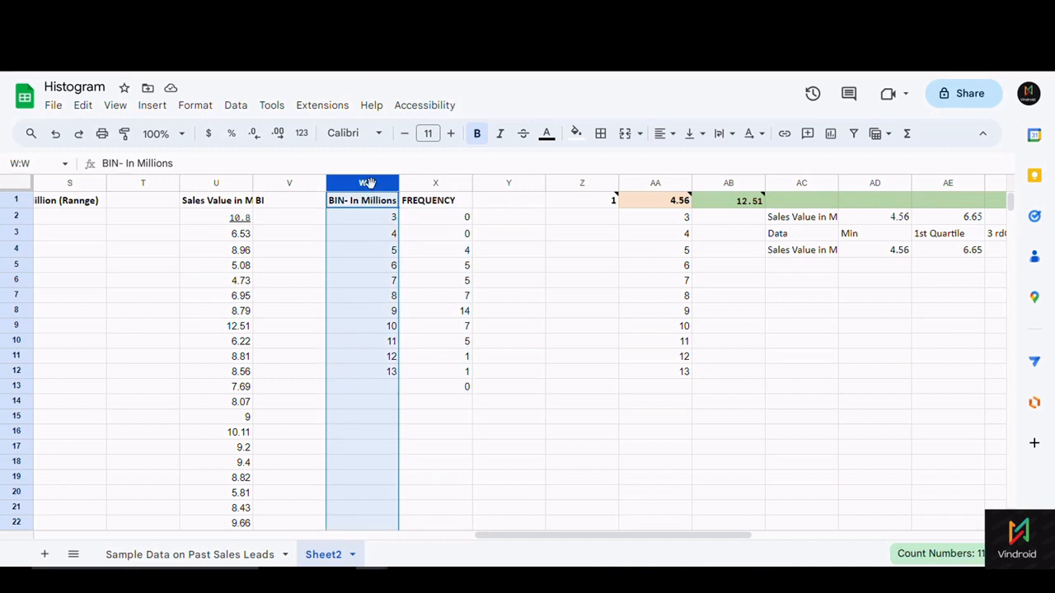
{"action": "left_click", "coordinate": [211, 180]}
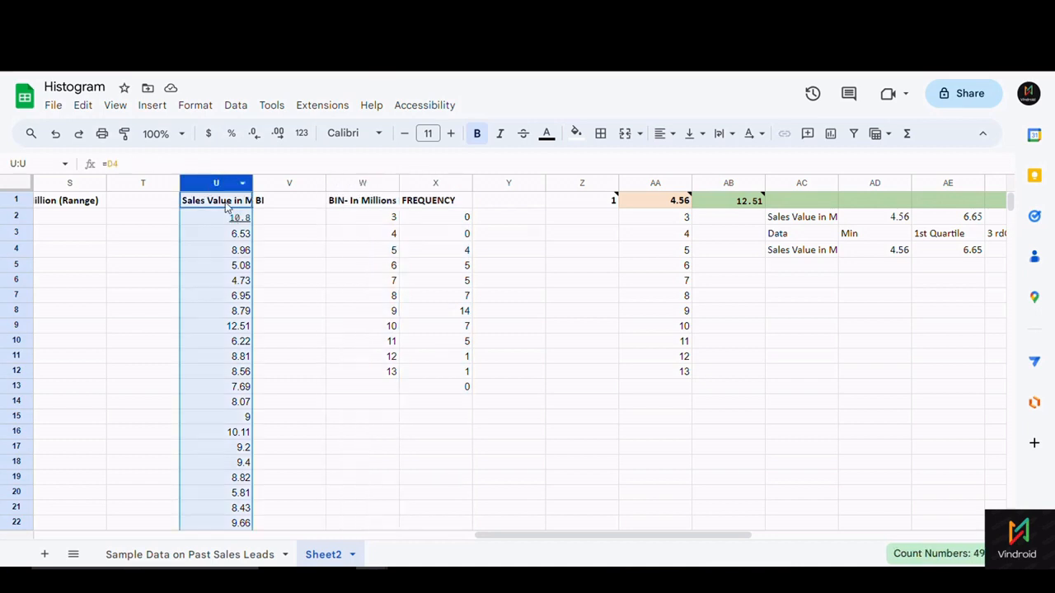
{"action": "left_click", "coordinate": [225, 203]}
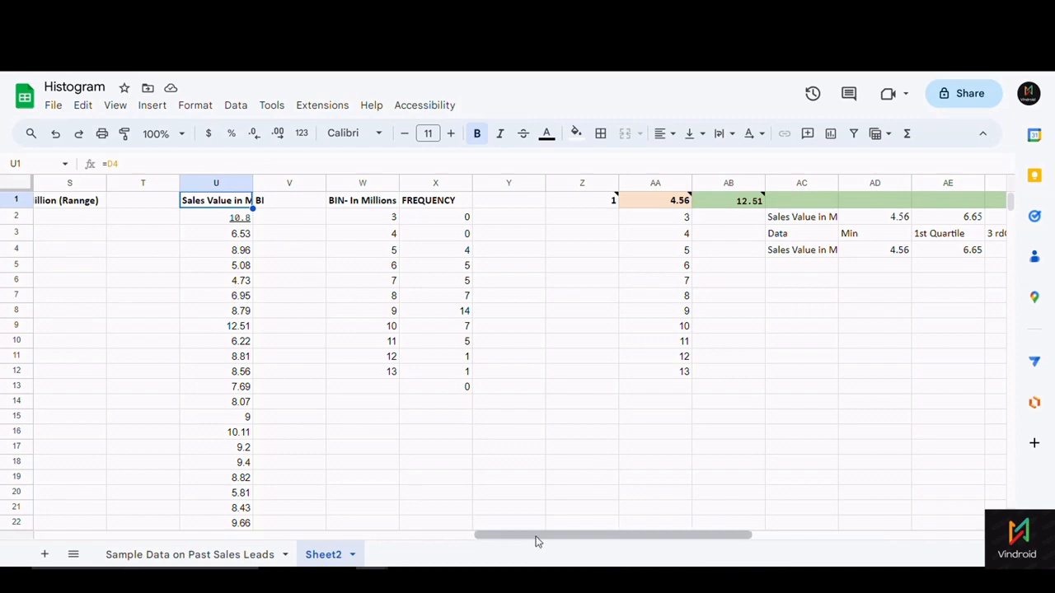
- Review the measure options offered by the selector in D4 without choosing a different one
{"action": "left_click_drag", "start_coordinate": [536, 536], "coordinate": [147, 535]}
{"action": "left_click", "coordinate": [166, 251]}
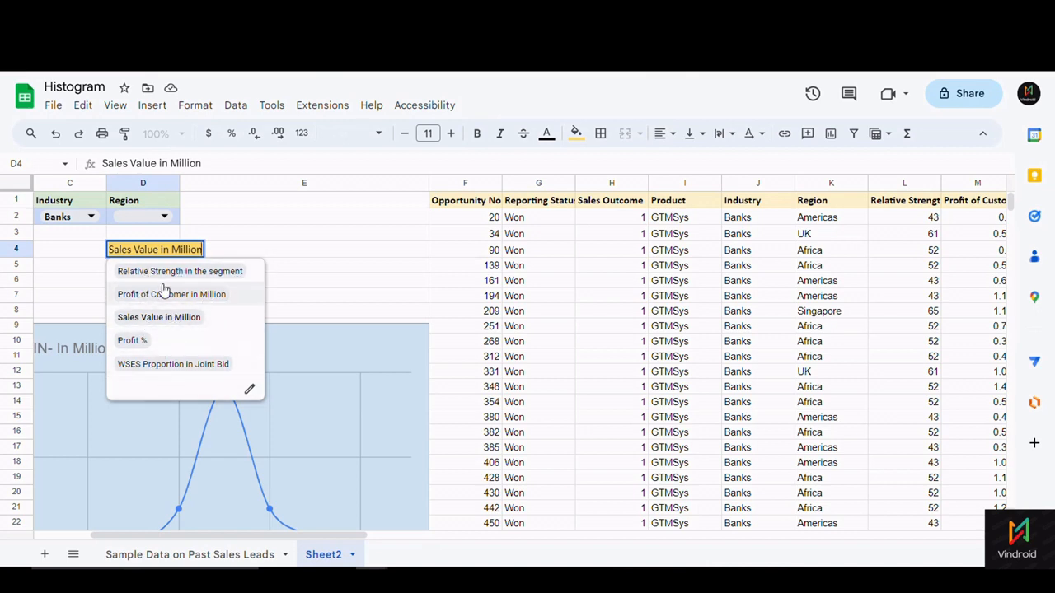
{"action": "left_click", "coordinate": [248, 237]}
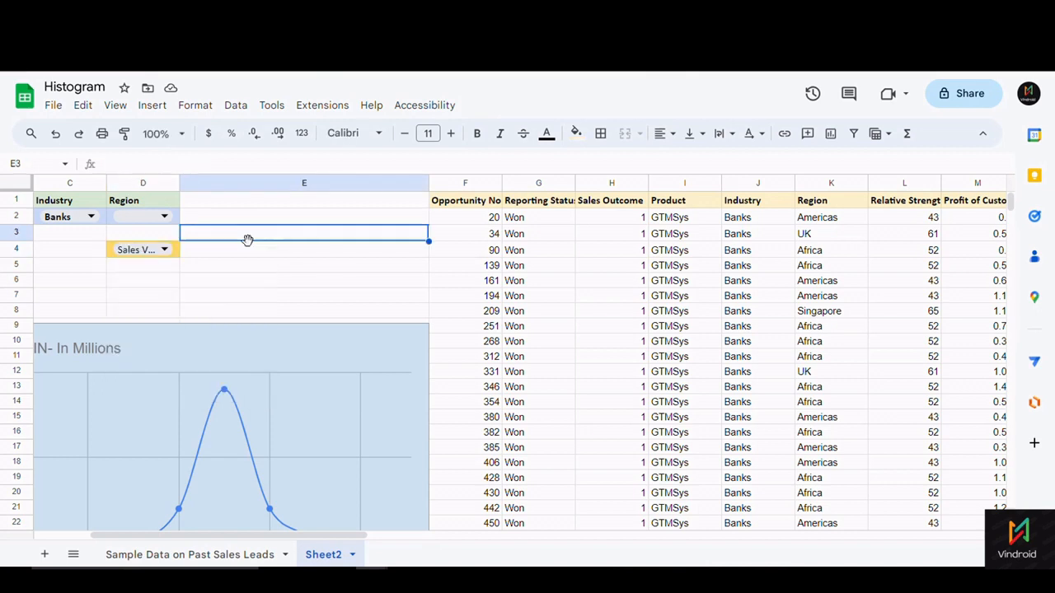
{"action": "left_click", "coordinate": [175, 254]}
{"action": "left_click", "coordinate": [165, 250]}
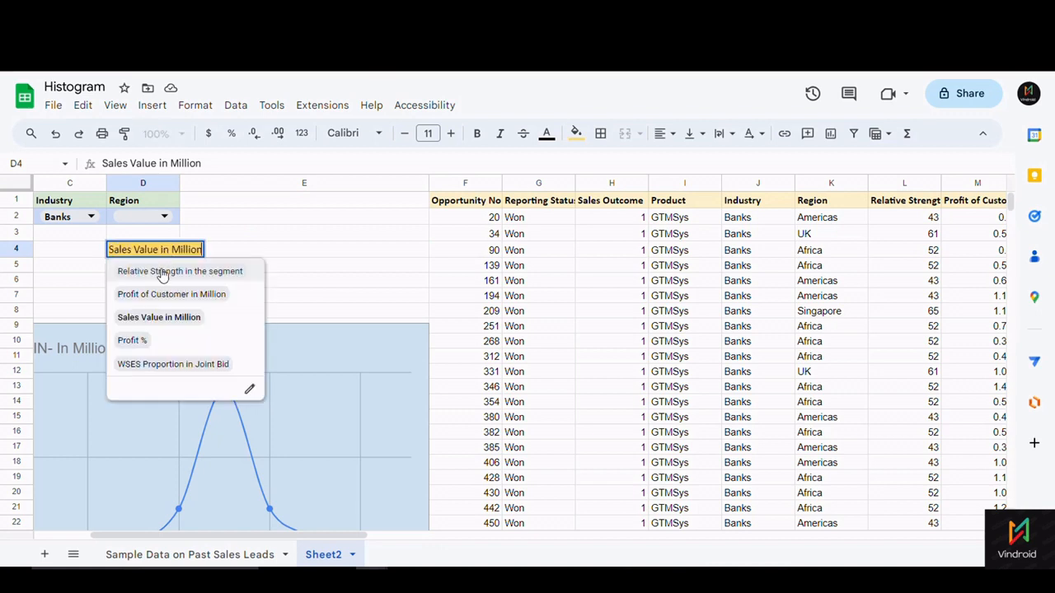
{"action": "left_click", "coordinate": [277, 256]}
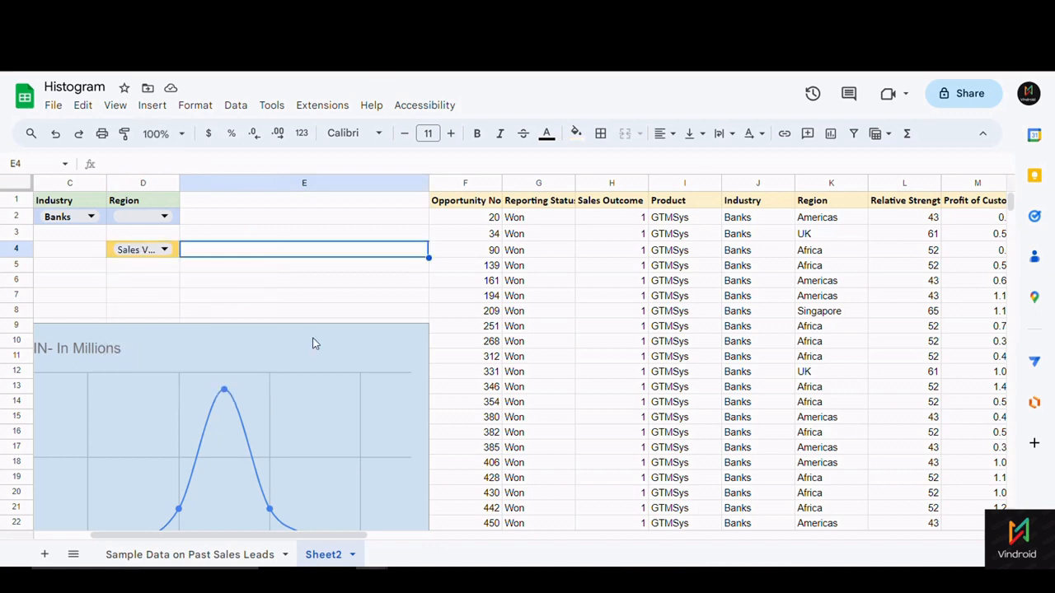
- Examine the U1 header reference and the nested IF formula in U2, highlighting its {L2:L} part, and leave the formula unedited
{"action": "left_click_drag", "start_coordinate": [341, 538], "coordinate": [636, 511]}
{"action": "left_click", "coordinate": [503, 206]}
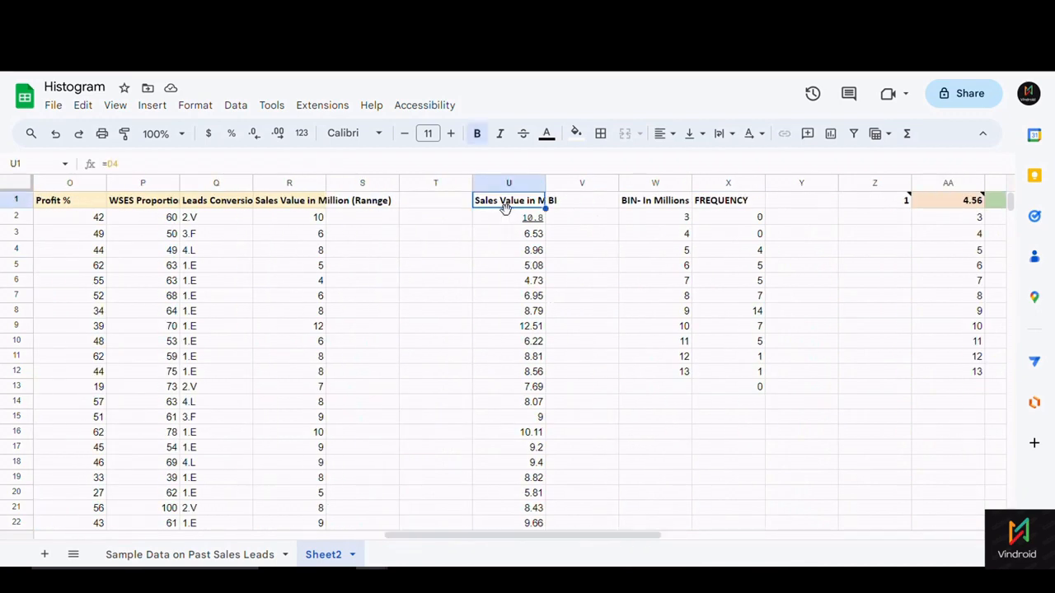
{"action": "left_click", "coordinate": [507, 220]}
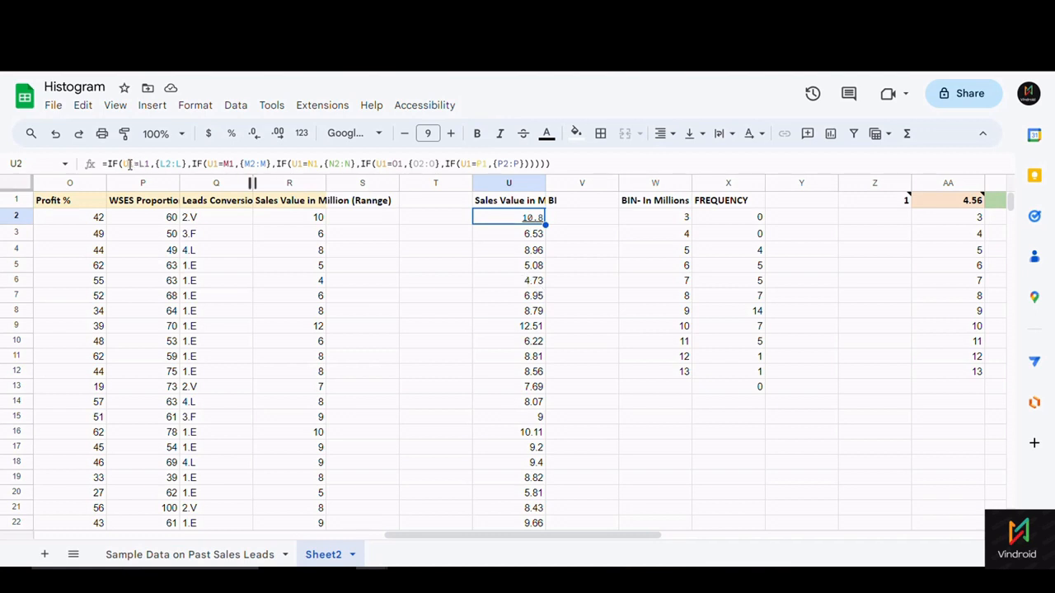
{"action": "left_click", "coordinate": [130, 163]}
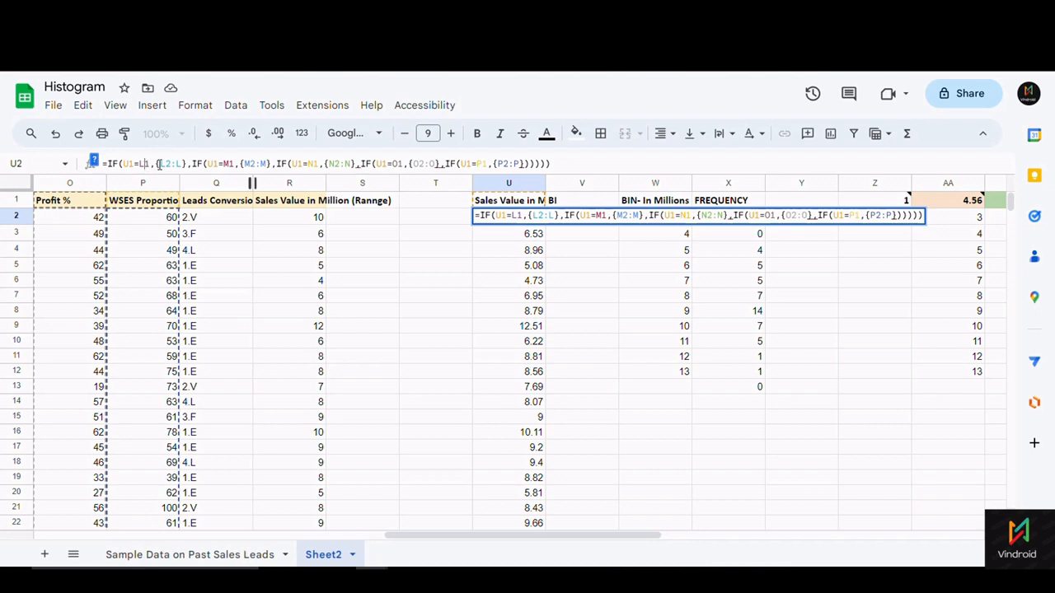
{"action": "left_click_drag", "start_coordinate": [156, 165], "coordinate": [185, 164]}
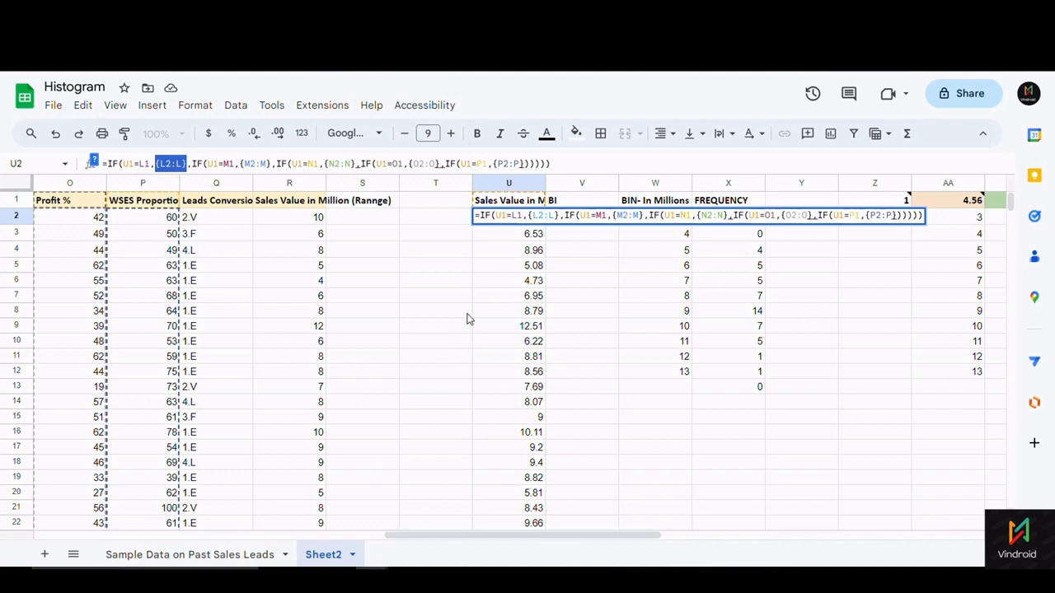
{"action": "key", "text": "Escape"}
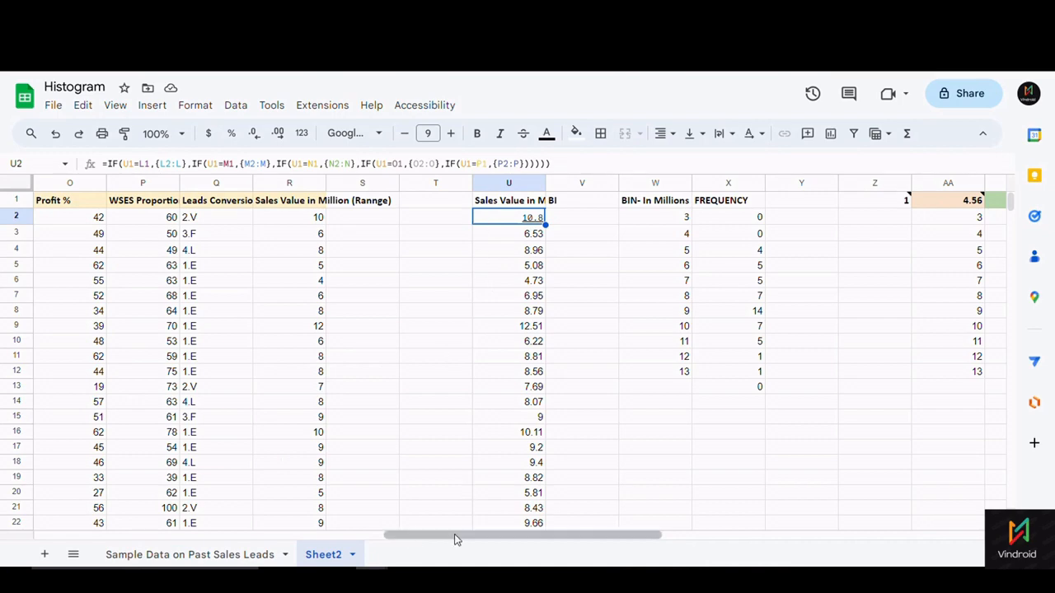
- Compare the measure selector in D4 with the linked header in U1 and the values below it, then return to the selectors
{"action": "left_click_drag", "start_coordinate": [457, 539], "coordinate": [122, 515]}
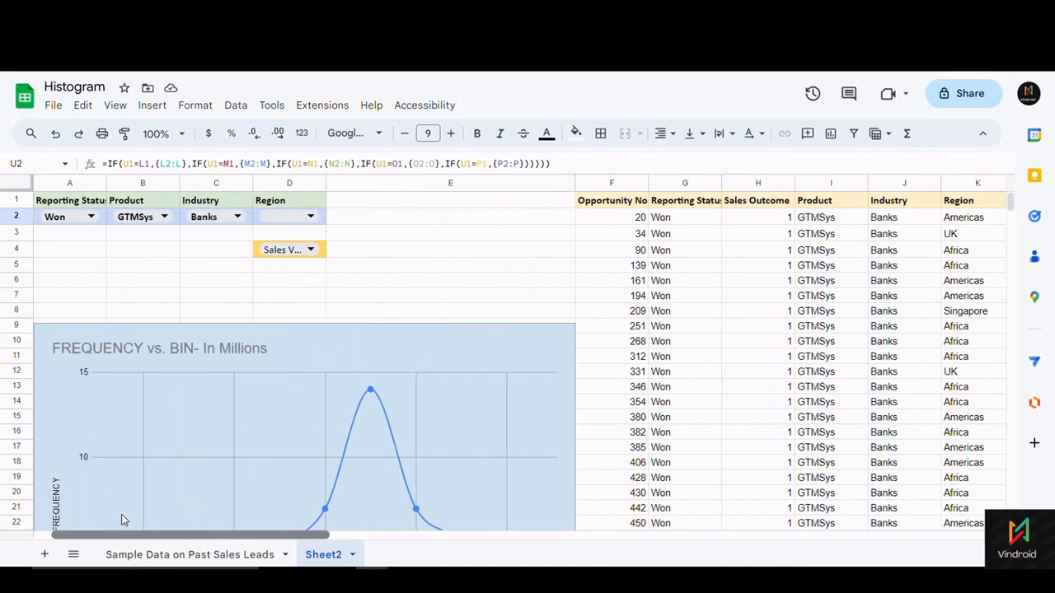
{"action": "left_click", "coordinate": [250, 251]}
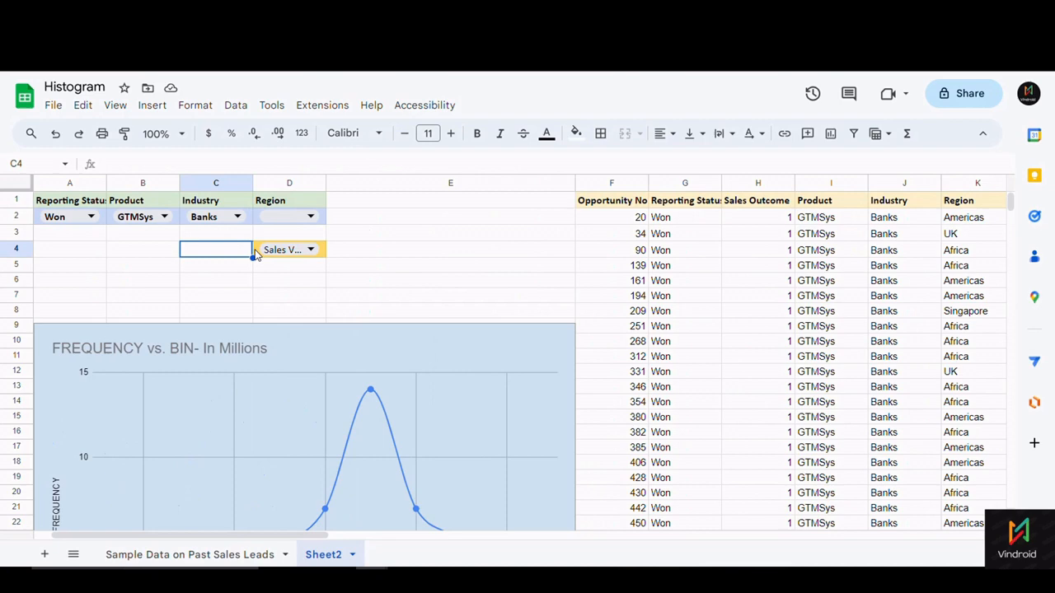
{"action": "left_click", "coordinate": [325, 254]}
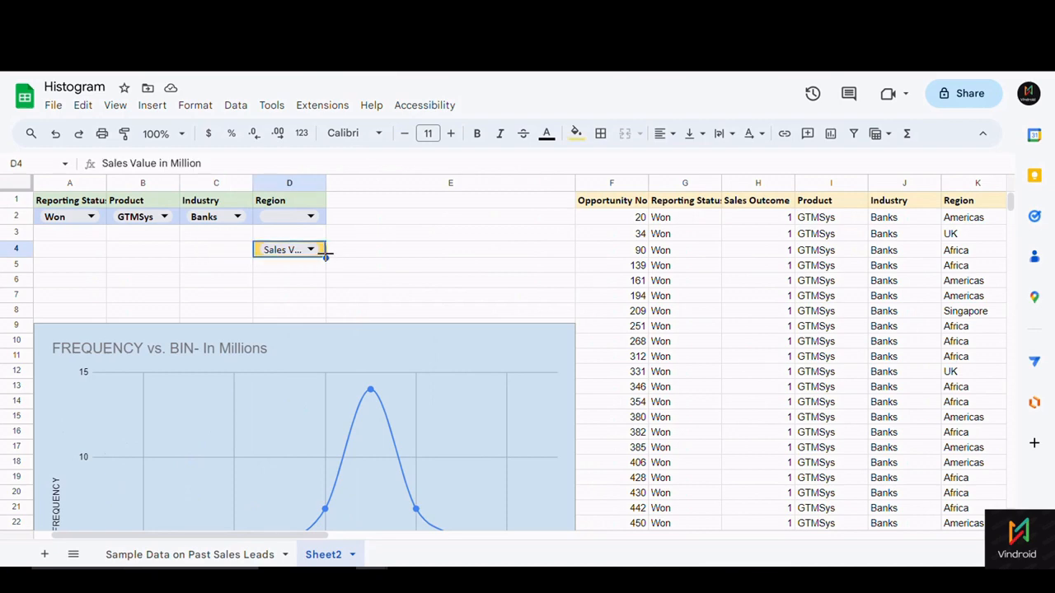
{"action": "left_click_drag", "start_coordinate": [320, 538], "coordinate": [660, 541]}
{"action": "left_click", "coordinate": [511, 207]}
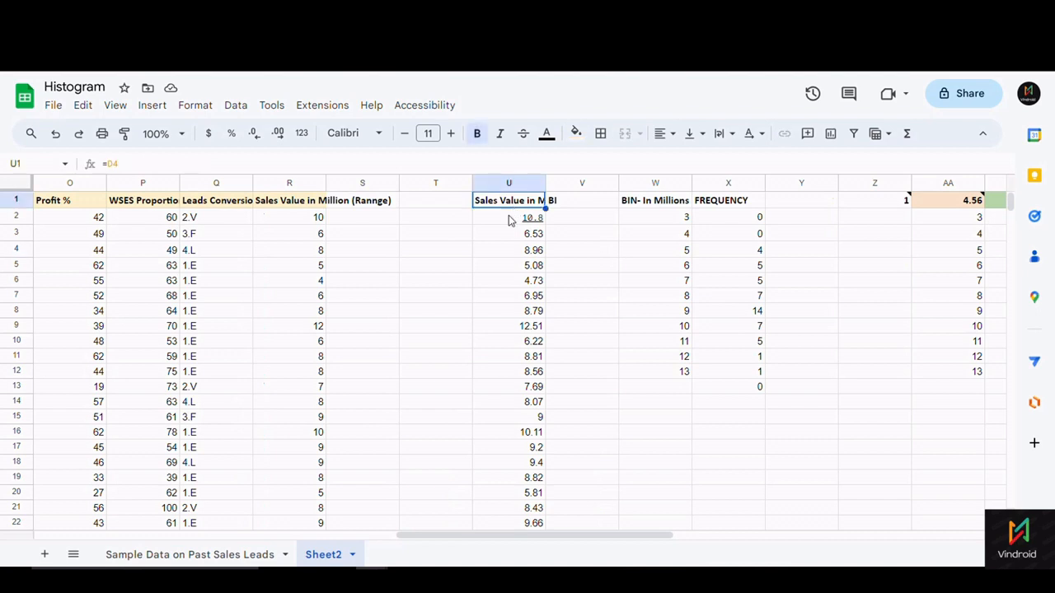
{"action": "left_click", "coordinate": [509, 215]}
{"action": "left_click", "coordinate": [511, 205]}
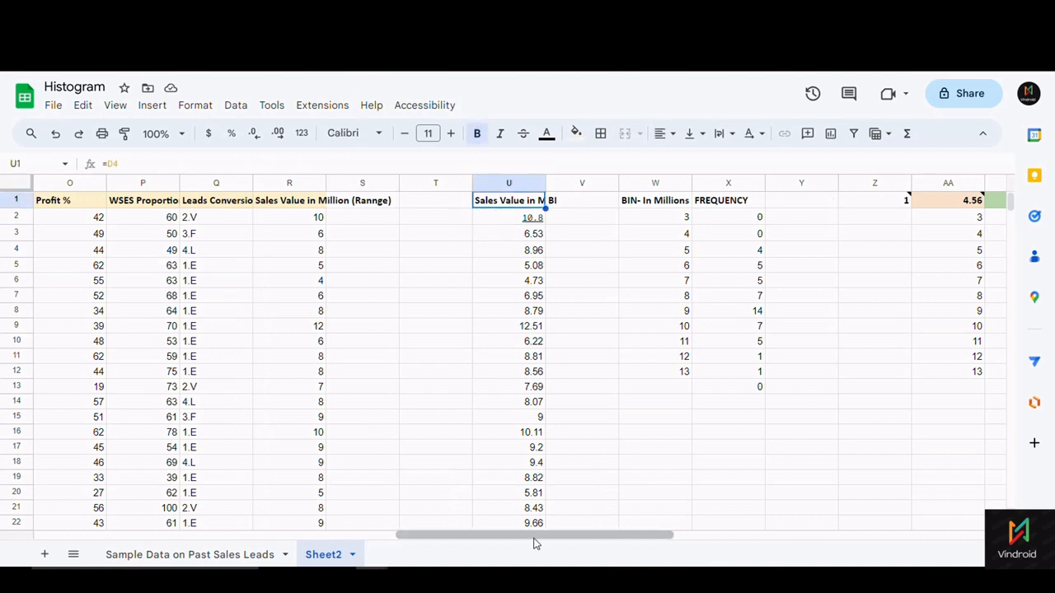
{"action": "left_click_drag", "start_coordinate": [533, 536], "coordinate": [167, 527]}
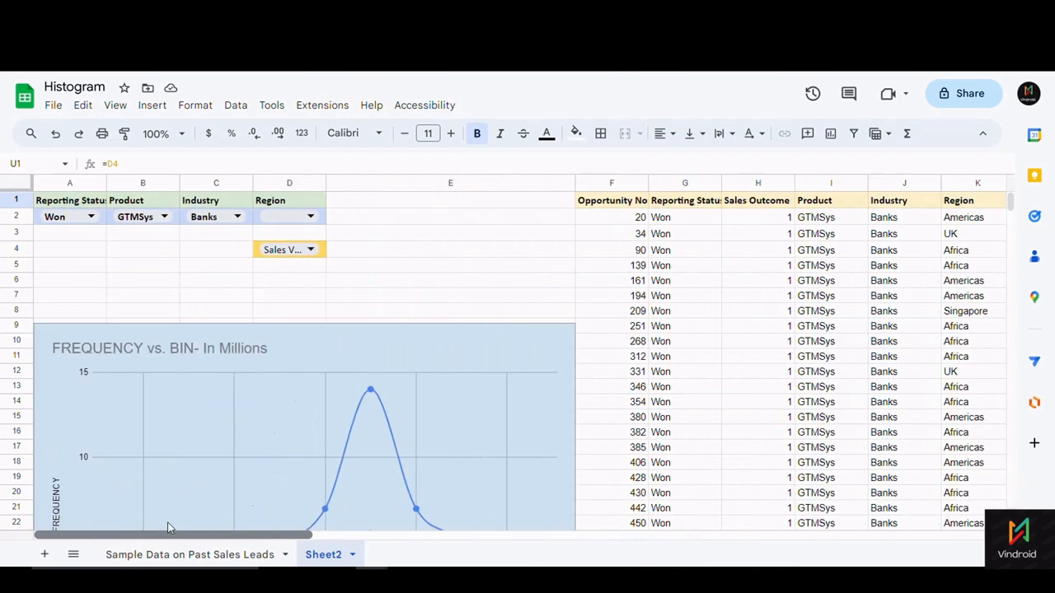
{"action": "left_click", "coordinate": [248, 254]}
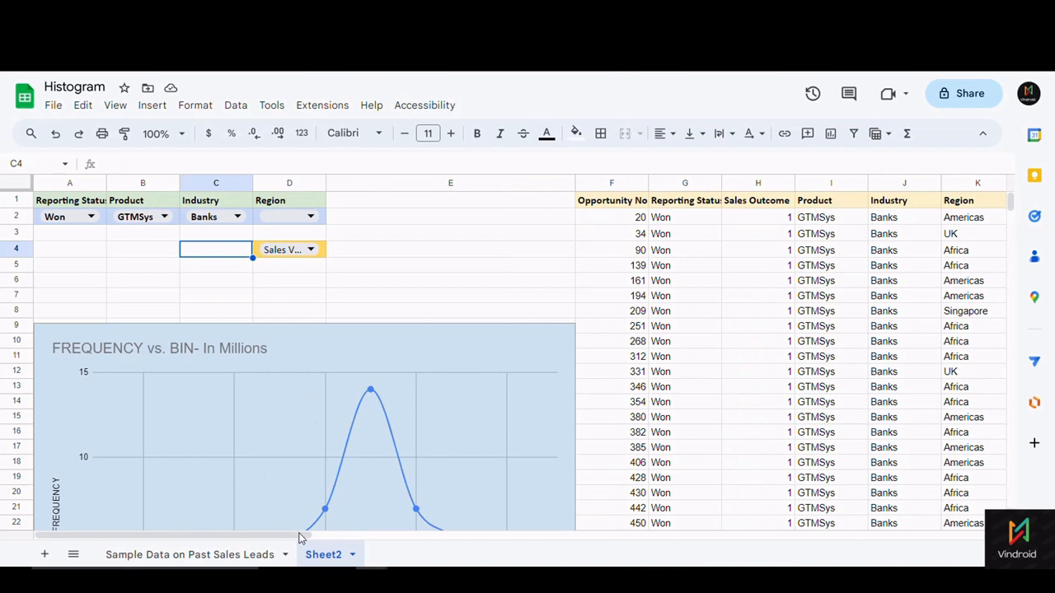
- Examine the U1 header reference to D4 and the nested IF formula in U2 that depends on it
{"action": "left_click_drag", "start_coordinate": [325, 538], "coordinate": [732, 547]}
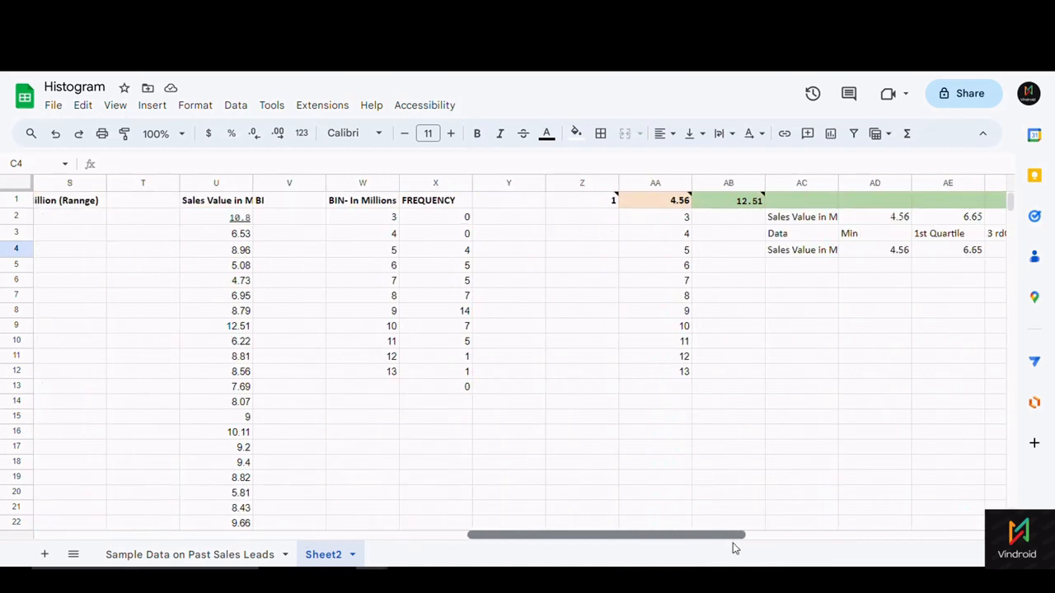
{"action": "left_click", "coordinate": [221, 207]}
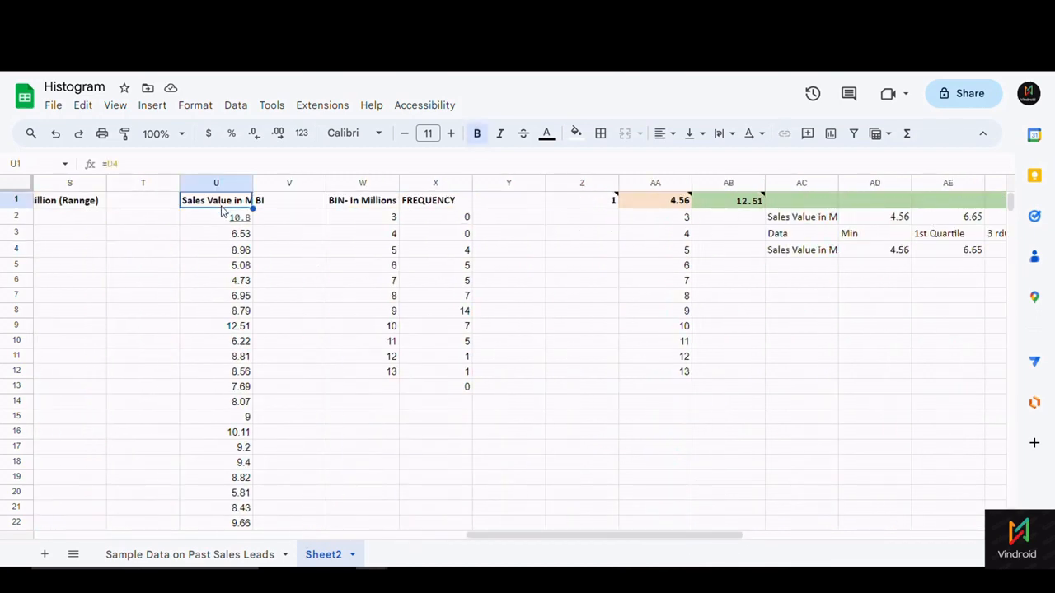
{"action": "left_click", "coordinate": [220, 224]}
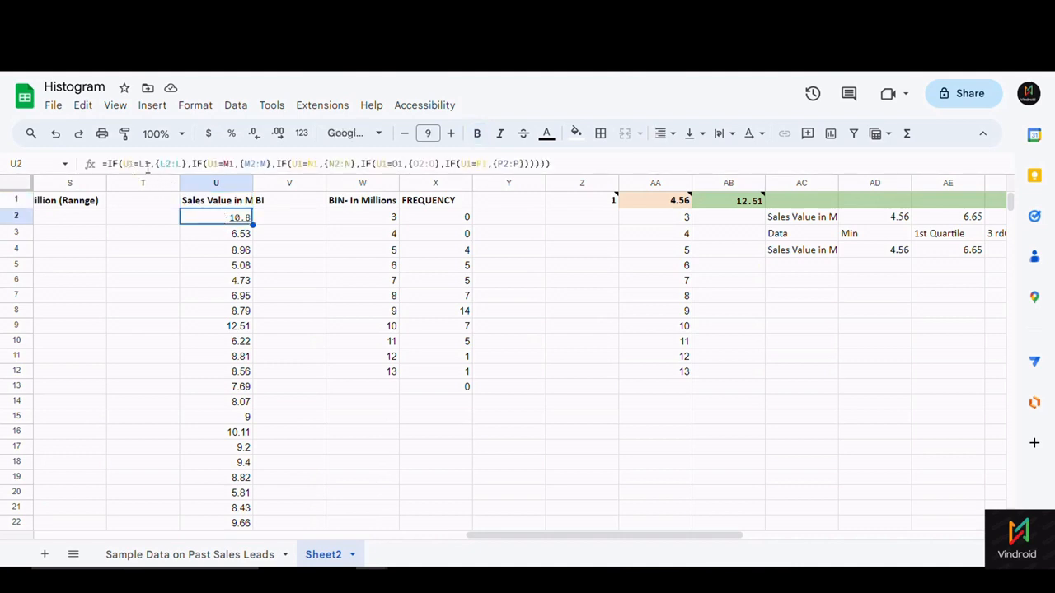
{"action": "left_click", "coordinate": [220, 204]}
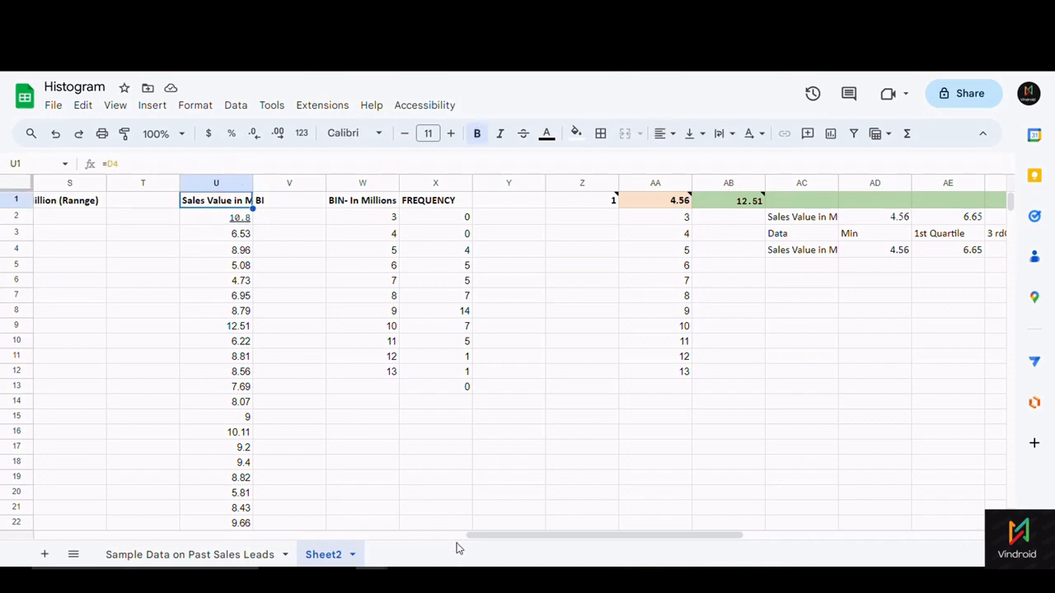
- Highlight the Relative Strength and Profit of Customer source columns L and M, and compare them with the linked header in U1
{"action": "left_click_drag", "start_coordinate": [488, 532], "coordinate": [287, 536]}
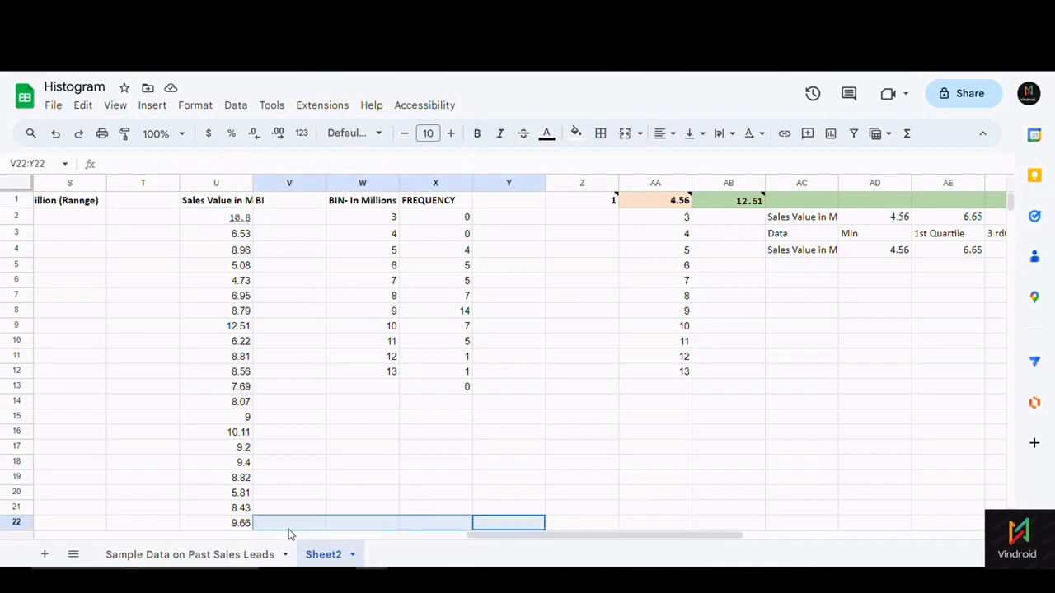
{"action": "left_click_drag", "start_coordinate": [528, 539], "coordinate": [335, 542]}
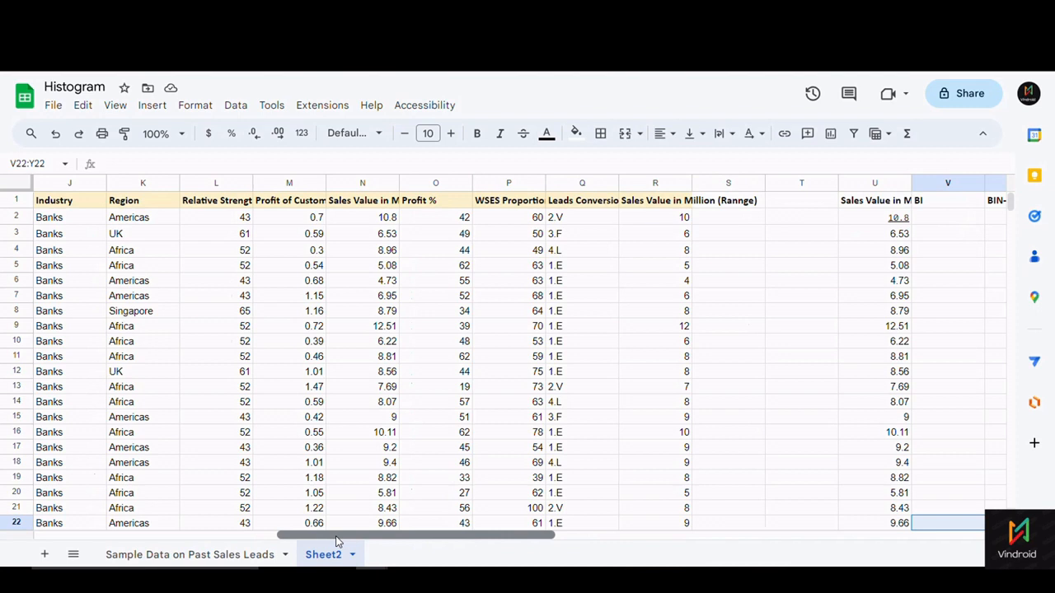
{"action": "left_click", "coordinate": [228, 205]}
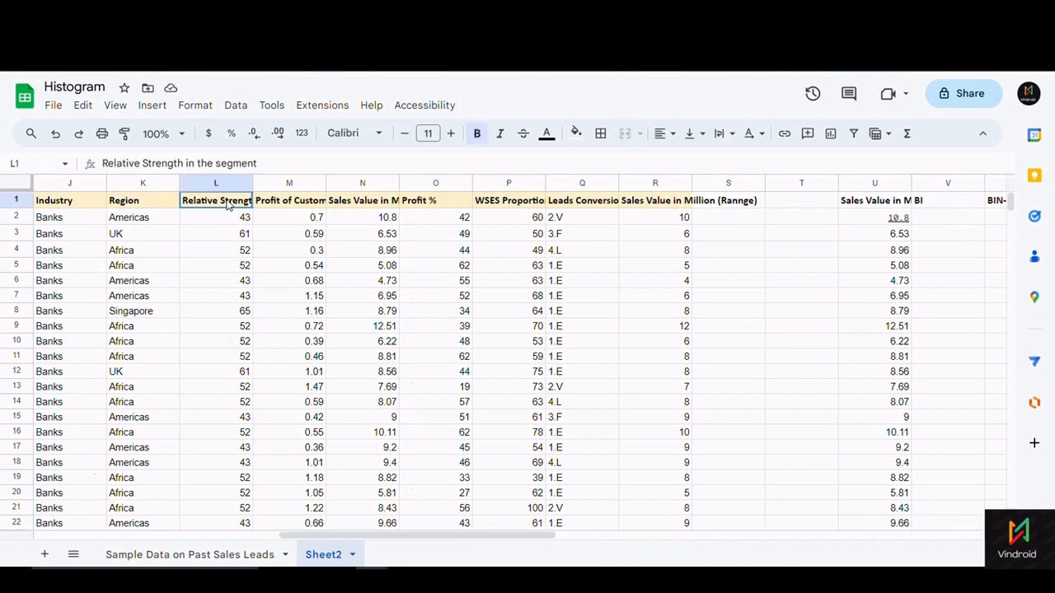
{"action": "left_click_drag", "start_coordinate": [232, 249], "coordinate": [245, 504]}
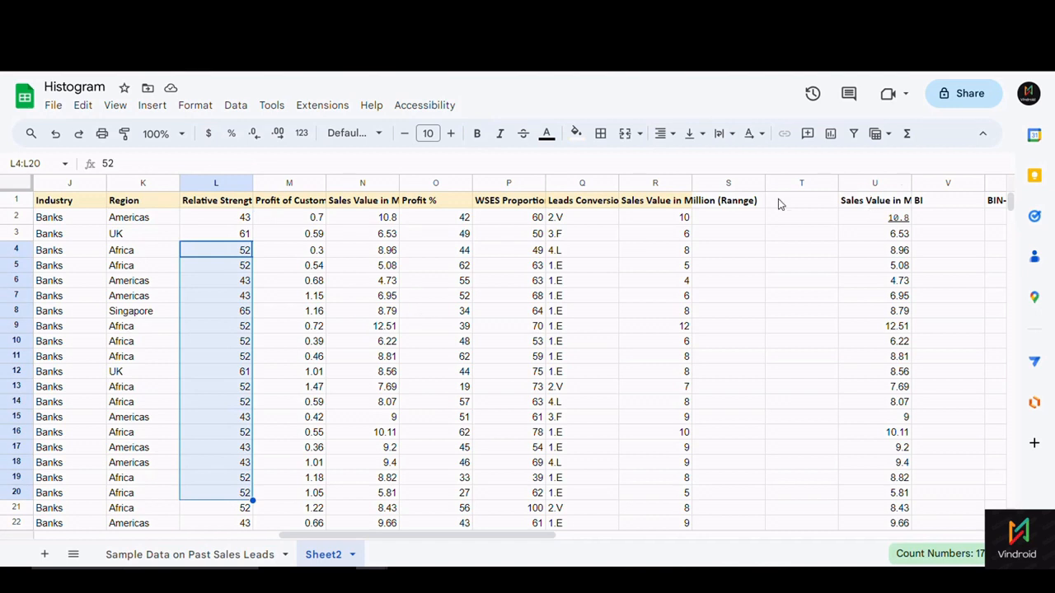
{"action": "left_click", "coordinate": [310, 207]}
{"action": "left_click_drag", "start_coordinate": [310, 207], "coordinate": [313, 403]}
{"action": "left_click", "coordinate": [864, 207]}
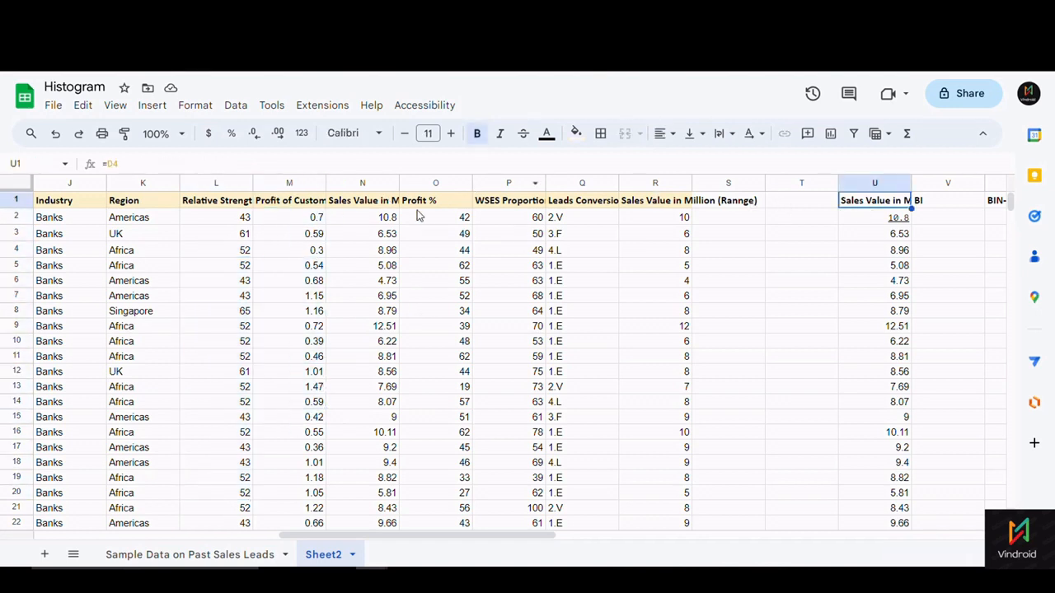
- Highlight the Sales Value in Million and Profit % source columns N and O, comparing each with the header in U1
{"action": "left_click_drag", "start_coordinate": [377, 202], "coordinate": [371, 421]}
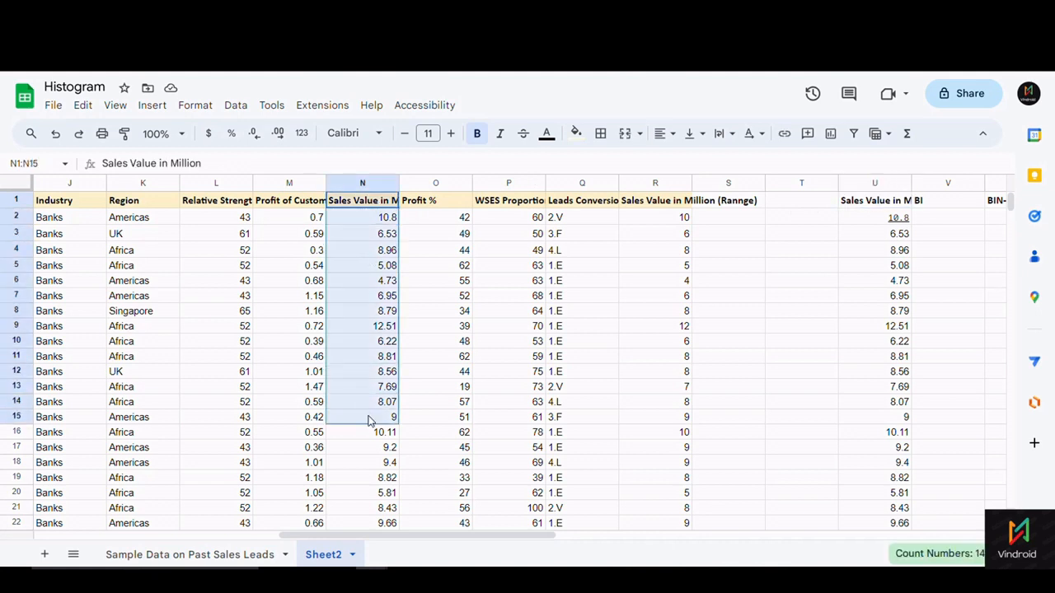
{"action": "left_click", "coordinate": [897, 204]}
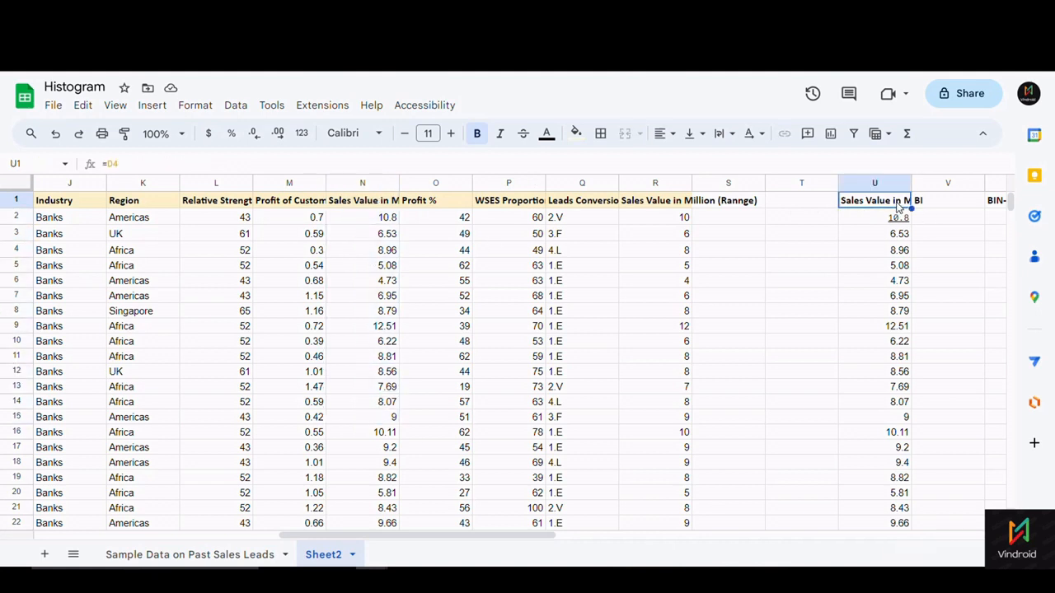
{"action": "left_click_drag", "start_coordinate": [420, 206], "coordinate": [433, 327]}
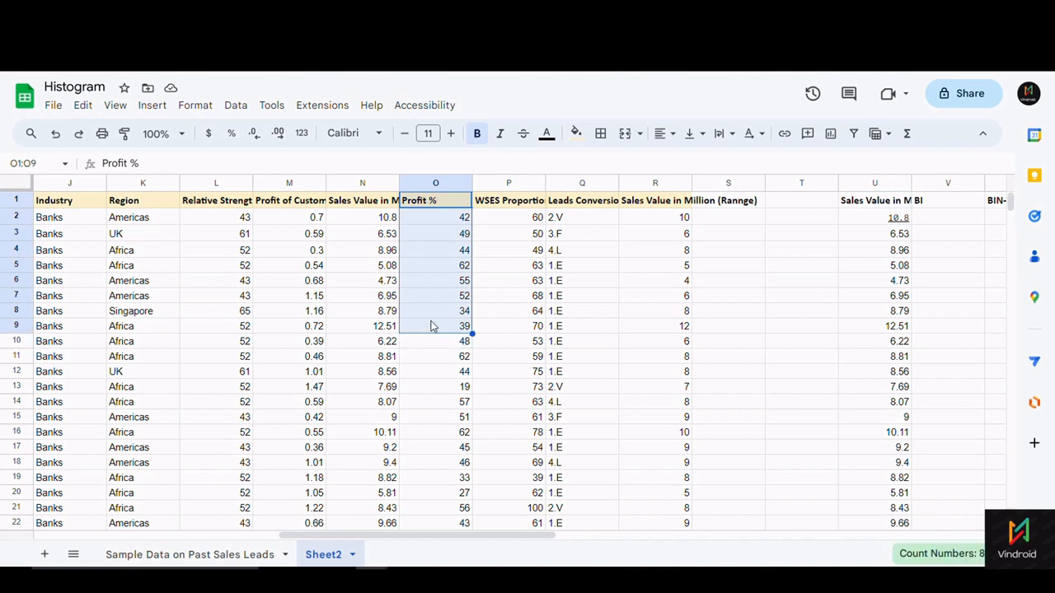
{"action": "left_click", "coordinate": [872, 218]}
{"action": "left_click", "coordinate": [872, 205]}
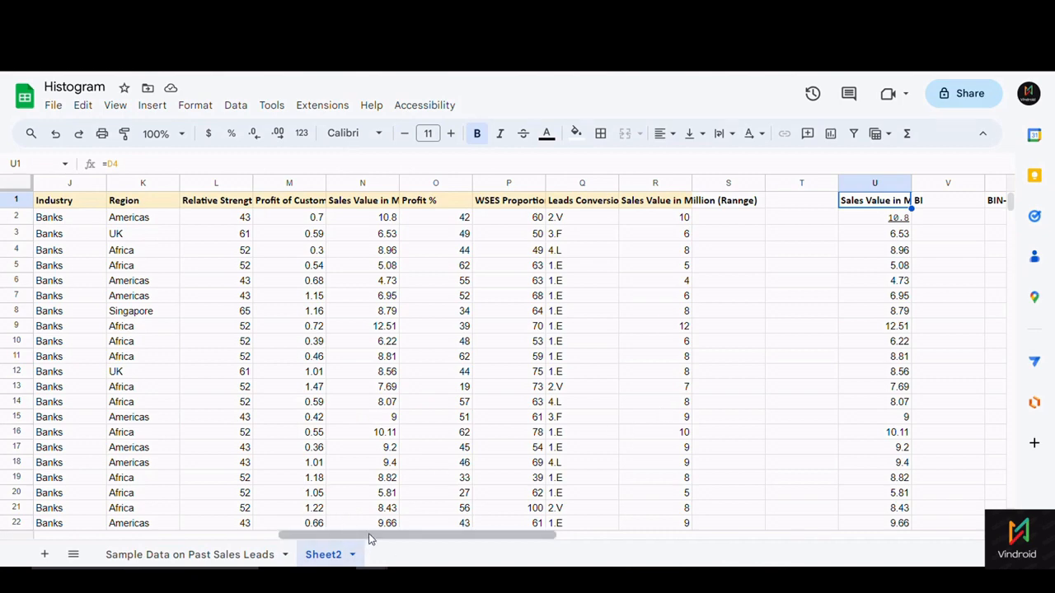
- Set the measure selector in D4 to Profit of Customer in Million
{"action": "left_click_drag", "start_coordinate": [362, 534], "coordinate": [124, 533]}
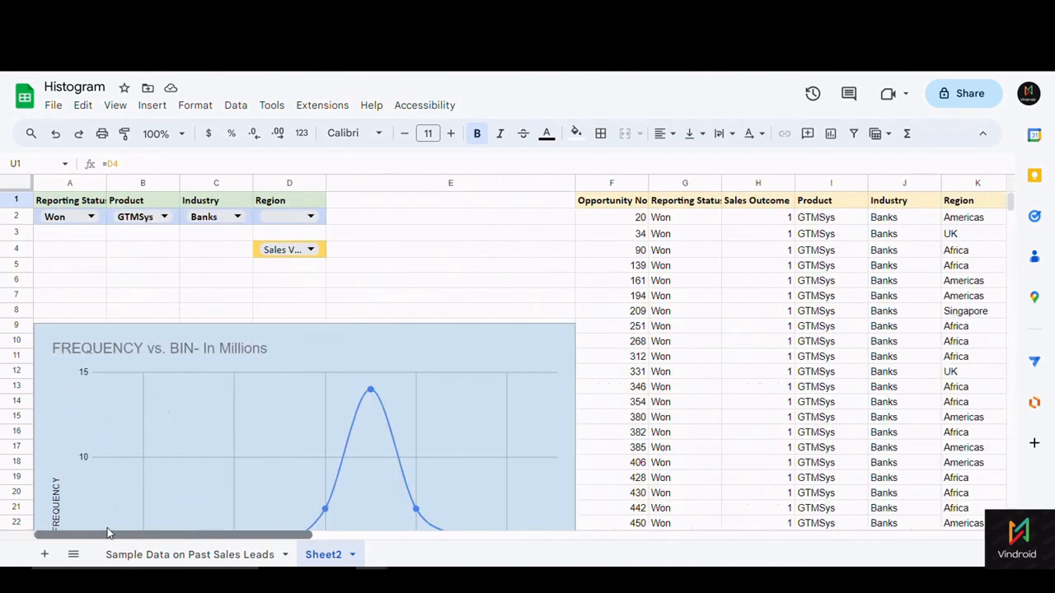
{"action": "left_click", "coordinate": [314, 251]}
{"action": "left_click", "coordinate": [305, 295]}
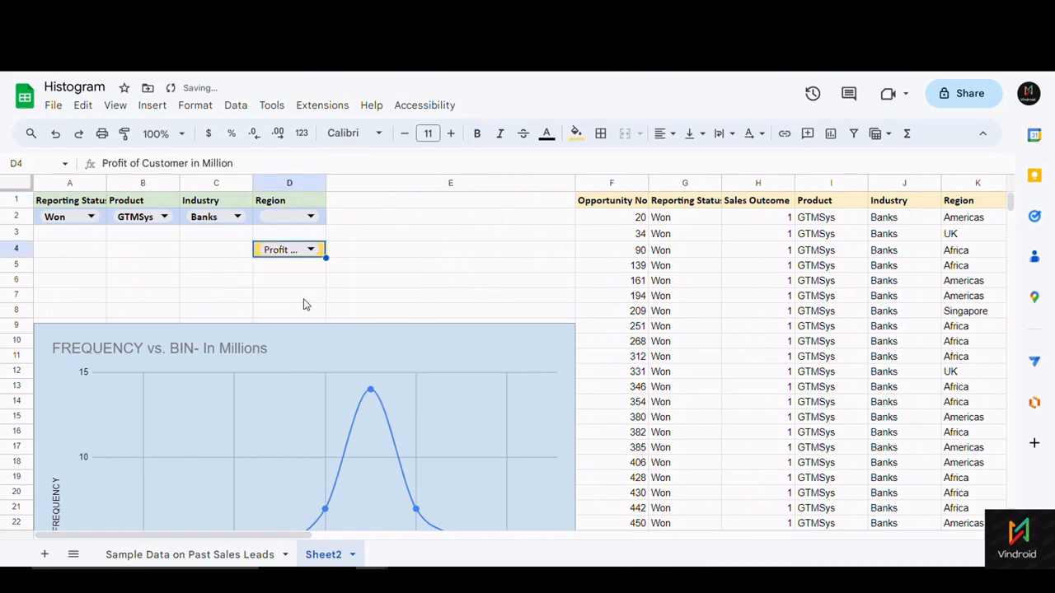
- Check the U1 header and the IF formula in U2 against the newly selected profit measure
{"action": "left_click_drag", "start_coordinate": [311, 535], "coordinate": [575, 522]}
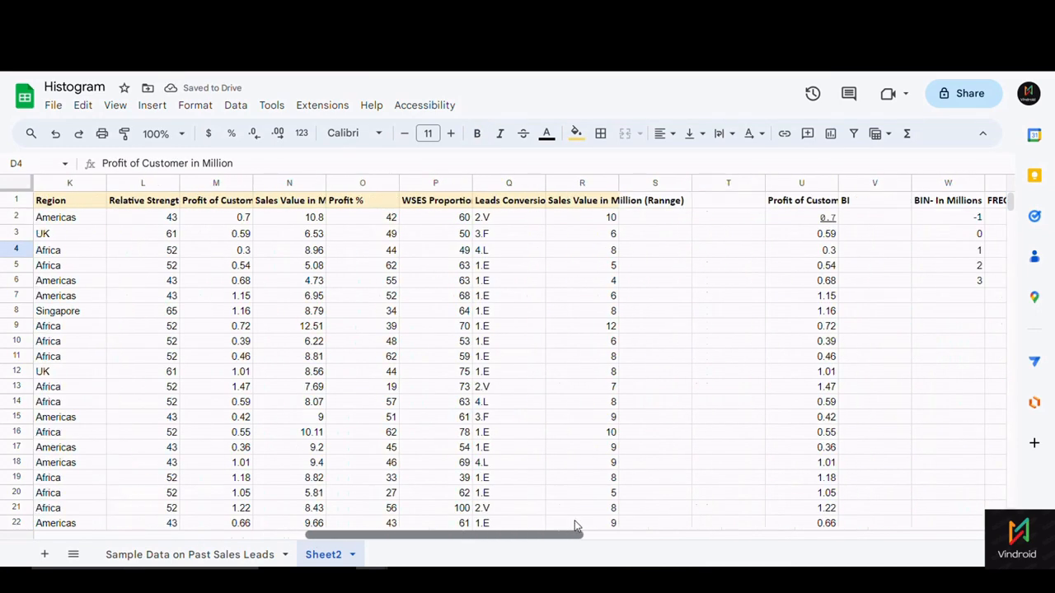
{"action": "left_click", "coordinate": [786, 205]}
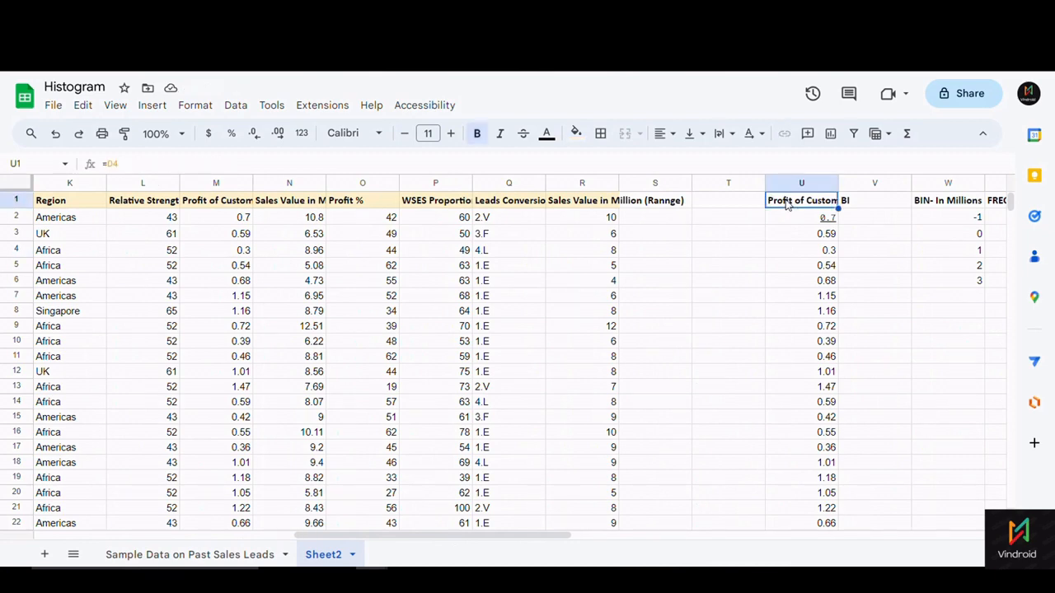
{"action": "left_click", "coordinate": [789, 221]}
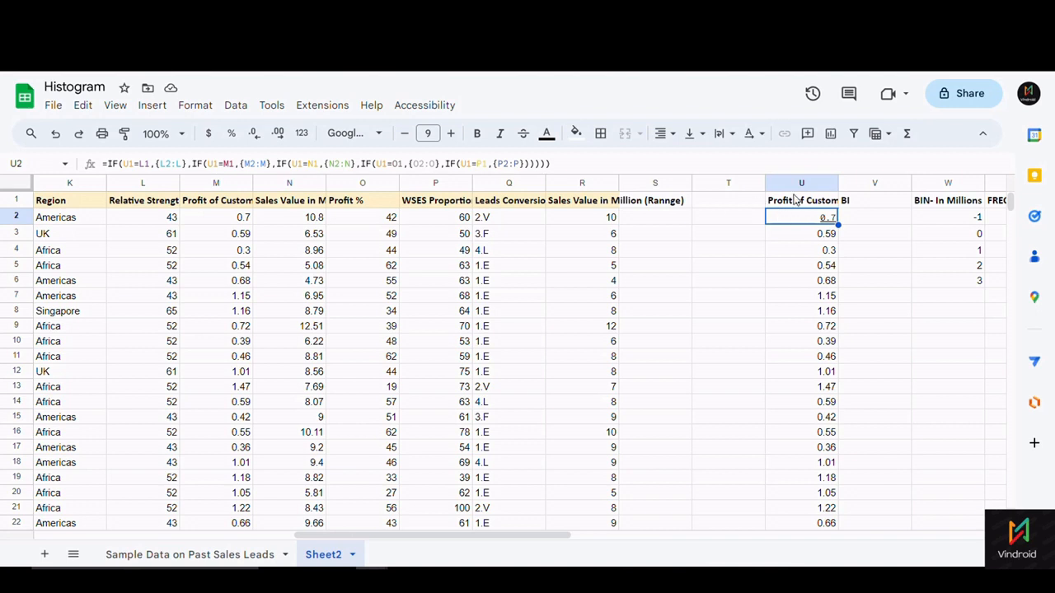
{"action": "left_click", "coordinate": [804, 204]}
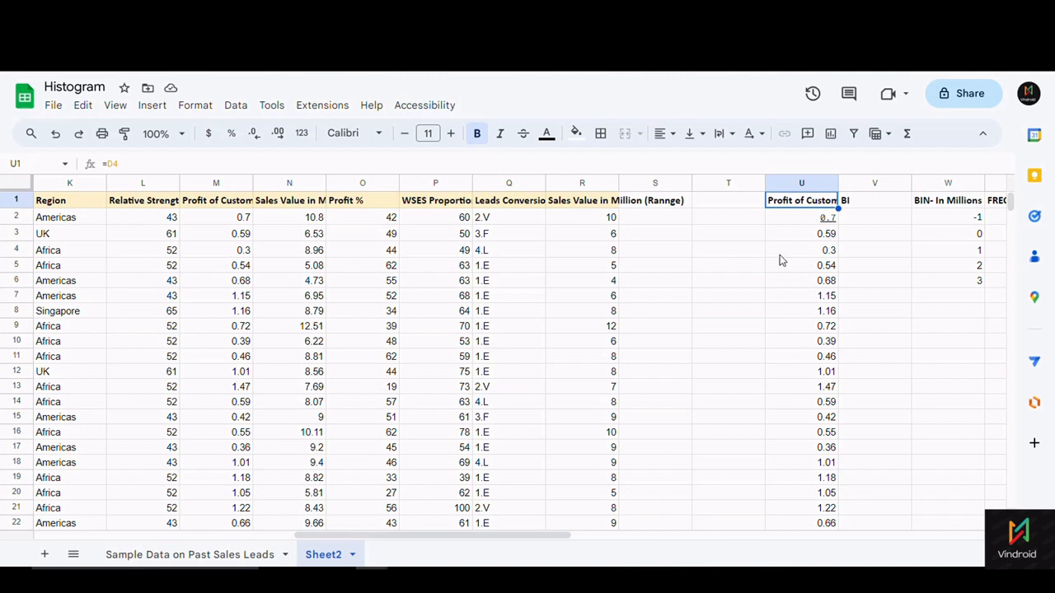
{"action": "left_click", "coordinate": [821, 216]}
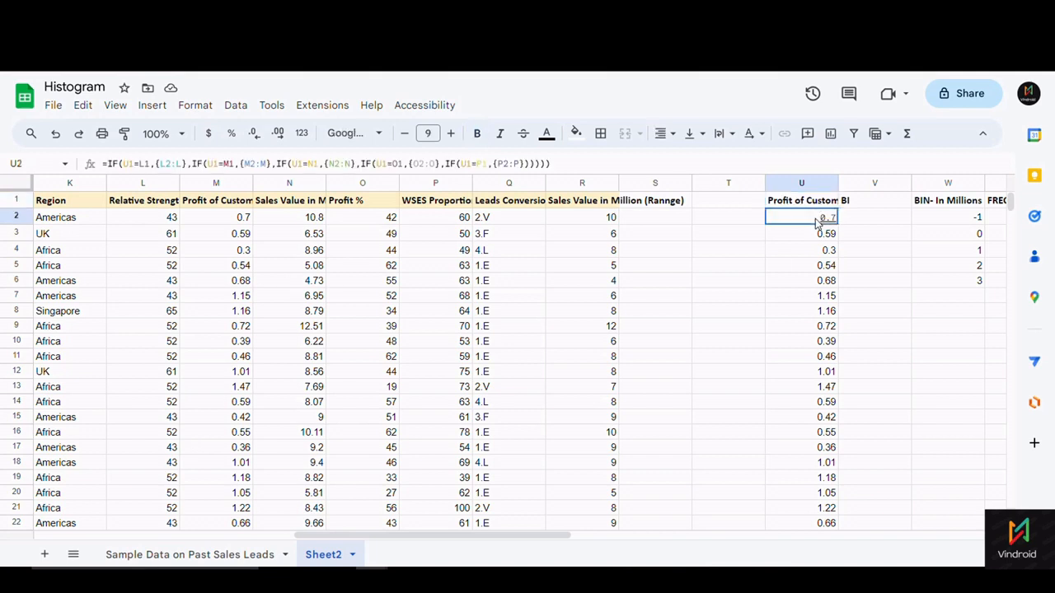
{"action": "left_click", "coordinate": [818, 206]}
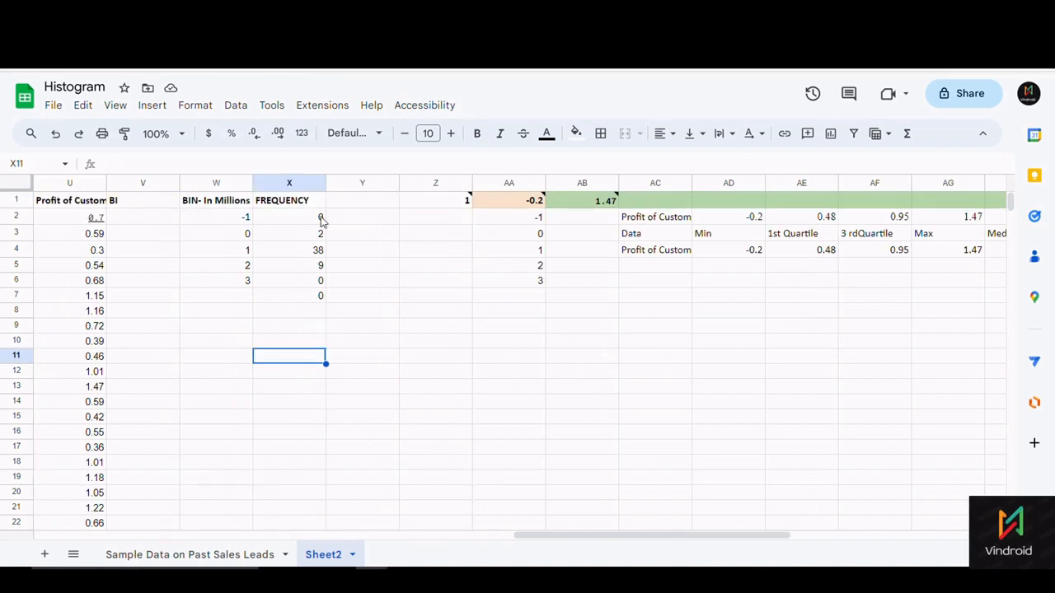
- Highlight the BIN- In Millions and FREQUENCY columns together, and review the FREQUENCY vs. BIN- In Millions chart they feed
{"action": "left_click_drag", "start_coordinate": [221, 183], "coordinate": [299, 186]}
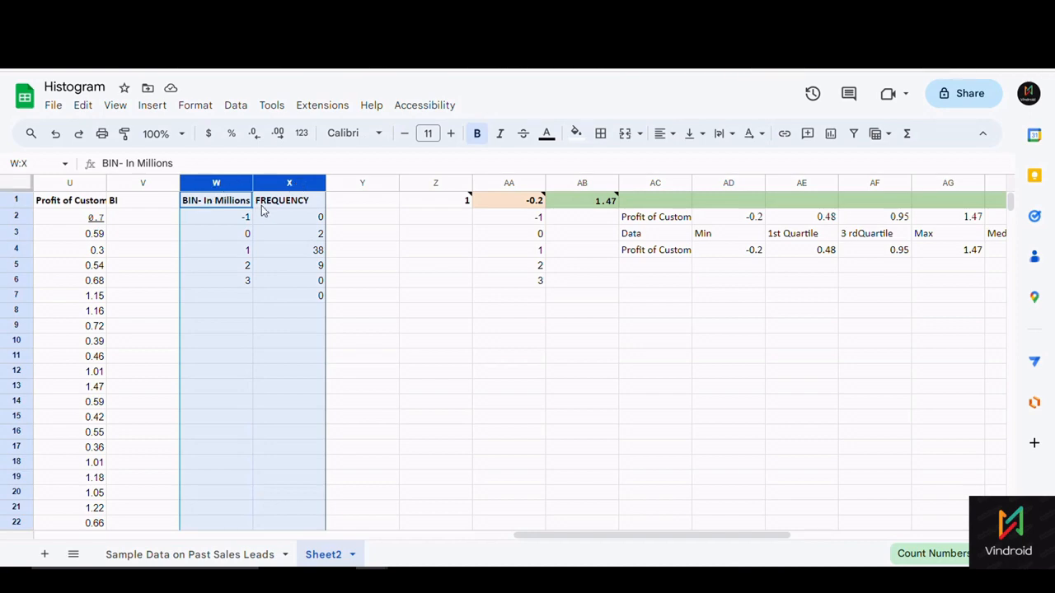
{"action": "left_click_drag", "start_coordinate": [593, 537], "coordinate": [31, 523]}
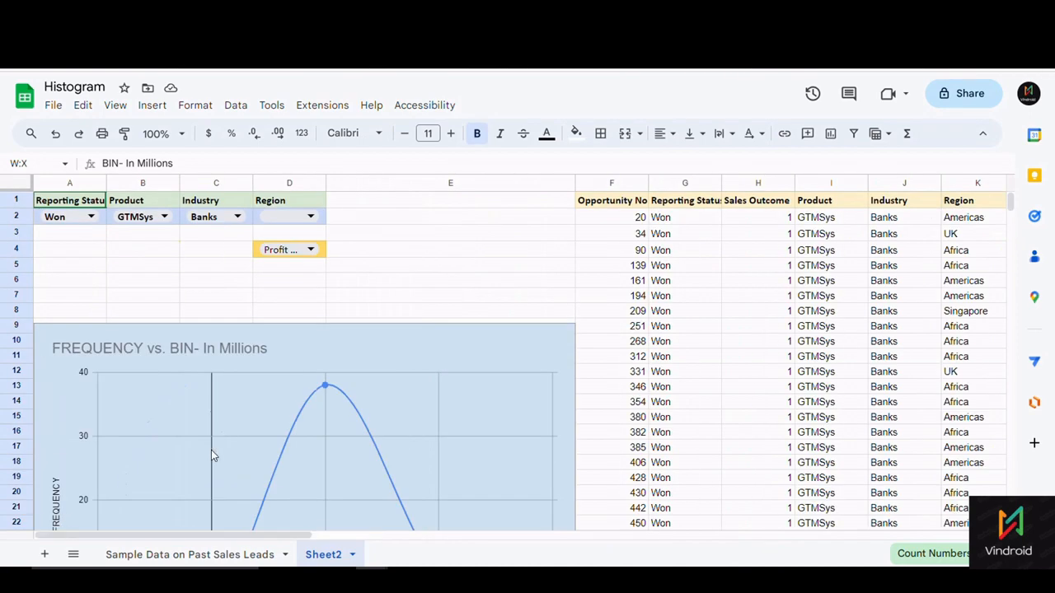
{"action": "scroll", "coordinate": [272, 342], "scroll_direction": "down", "scroll_amount": 5}
{"action": "scroll", "coordinate": [284, 370], "scroll_direction": "up", "scroll_amount": 4}
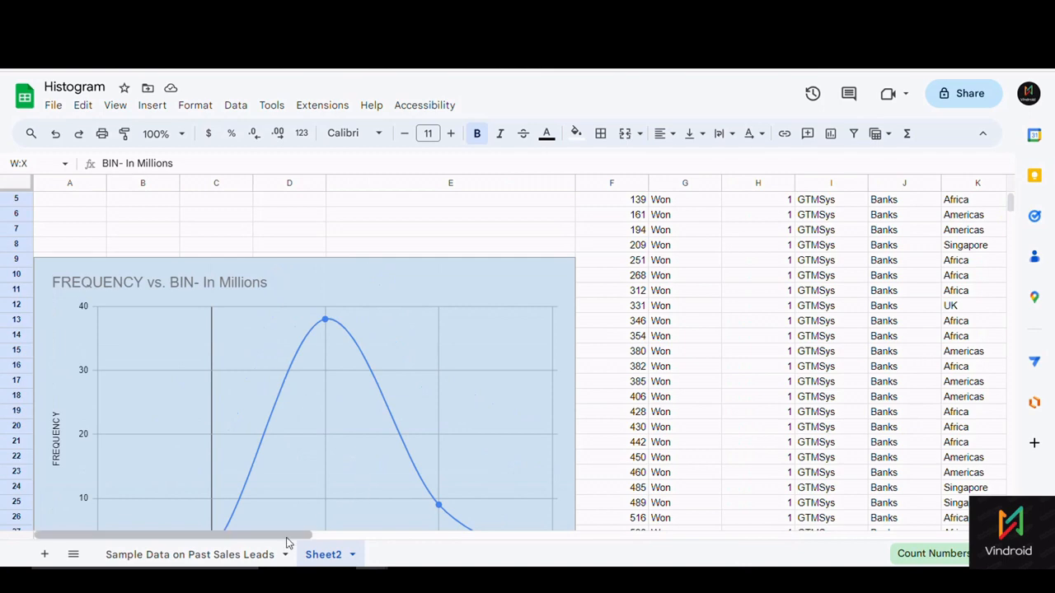
- Compare the bin values in column W with the frequencies in column X and the profit values in column U, highlighting each column
{"action": "left_click_drag", "start_coordinate": [285, 536], "coordinate": [690, 538]}
{"action": "scroll", "coordinate": [602, 429], "scroll_direction": "up", "scroll_amount": 1}
{"action": "scroll", "coordinate": [601, 430], "scroll_direction": "up", "scroll_amount": 1}
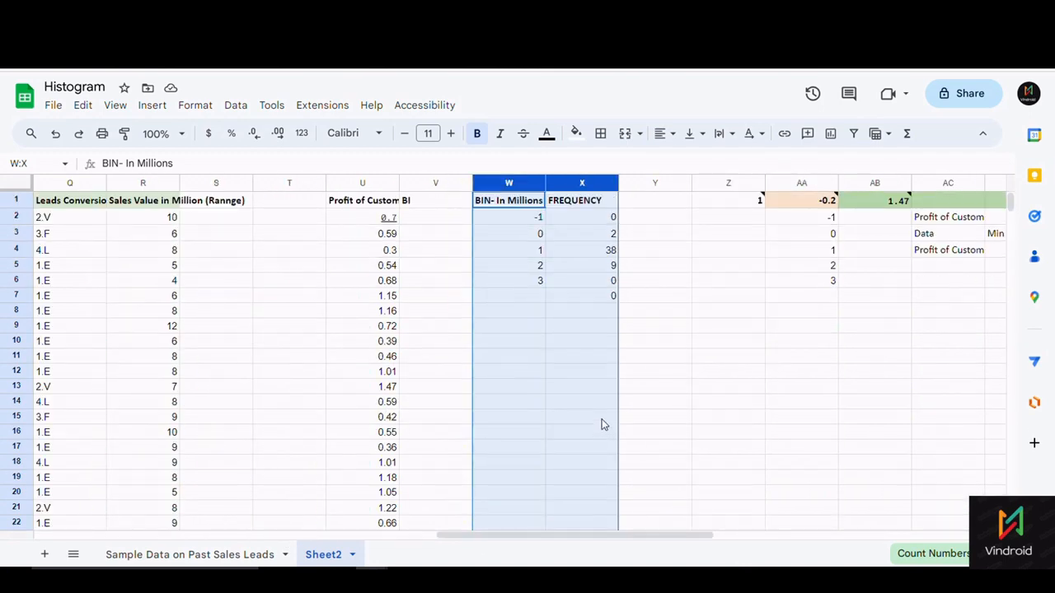
{"action": "left_click", "coordinate": [657, 252]}
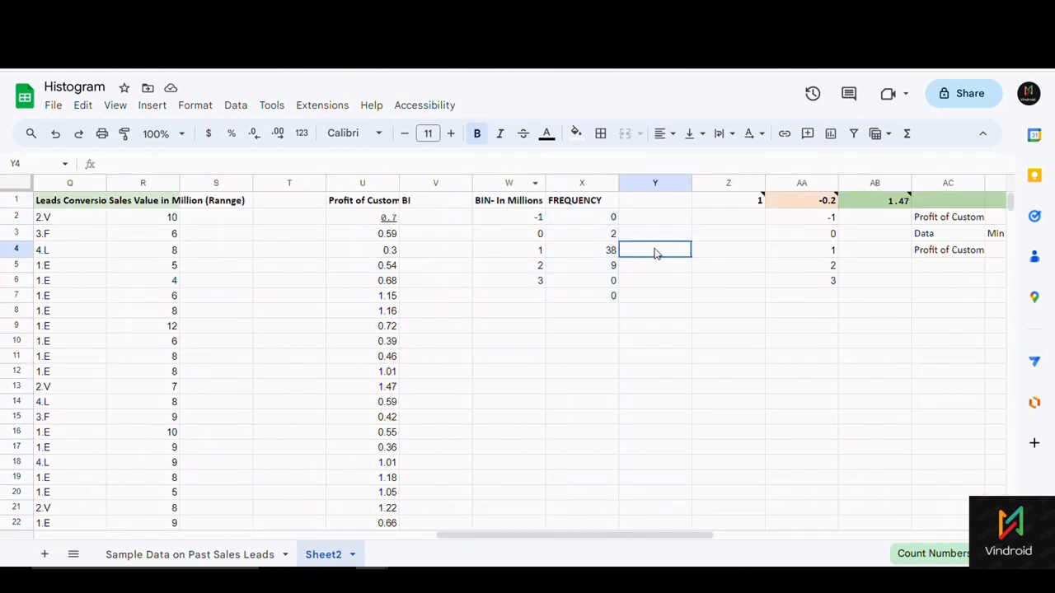
{"action": "left_click", "coordinate": [506, 183]}
{"action": "left_click", "coordinate": [576, 183]}
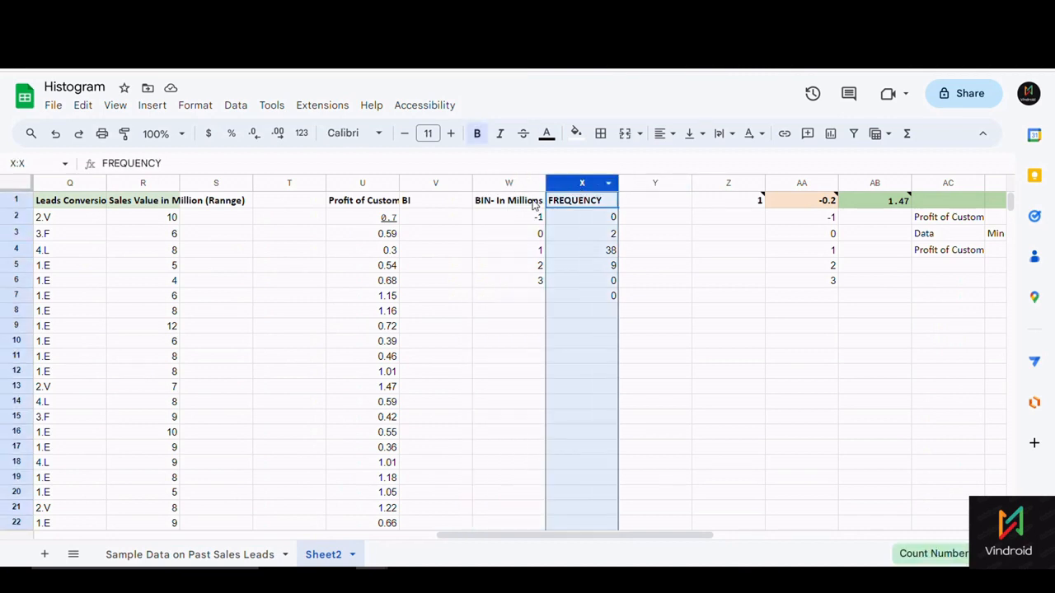
{"action": "left_click", "coordinate": [506, 187]}
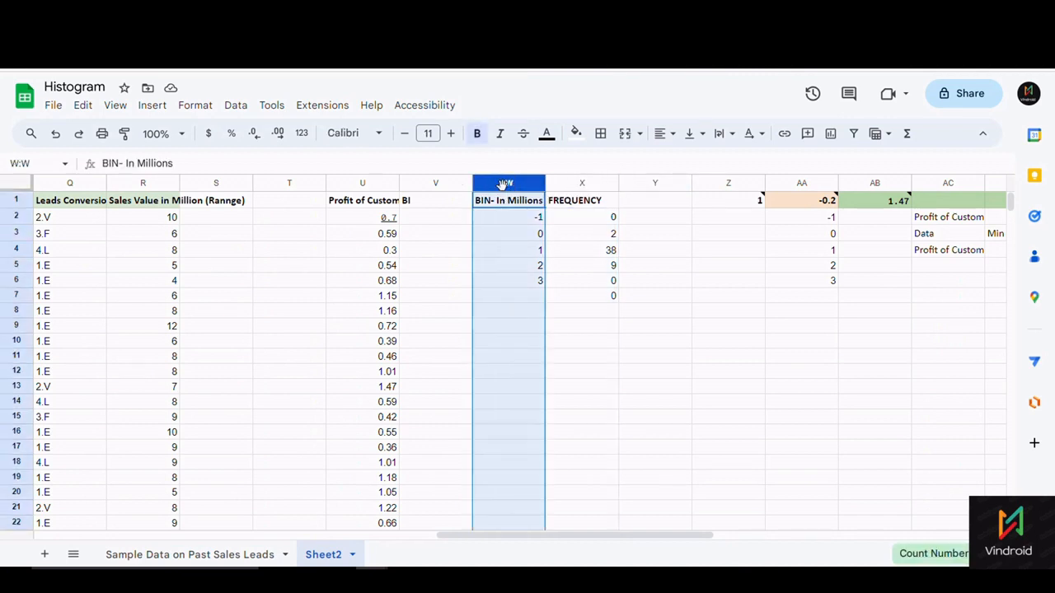
{"action": "left_click", "coordinate": [593, 185]}
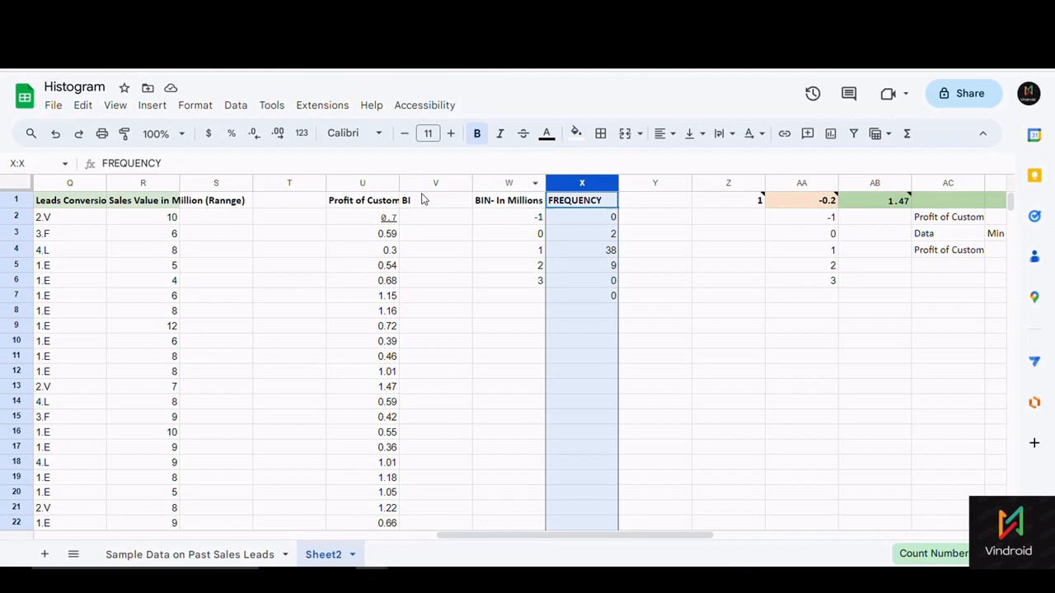
{"action": "left_click", "coordinate": [362, 183]}
{"action": "left_click", "coordinate": [514, 185]}
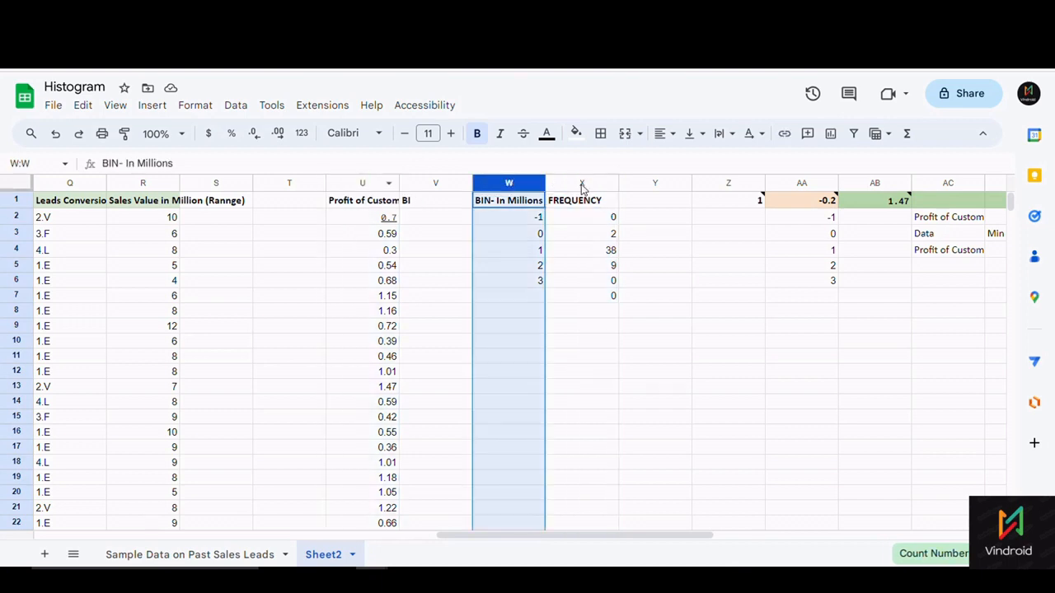
{"action": "left_click", "coordinate": [583, 183]}
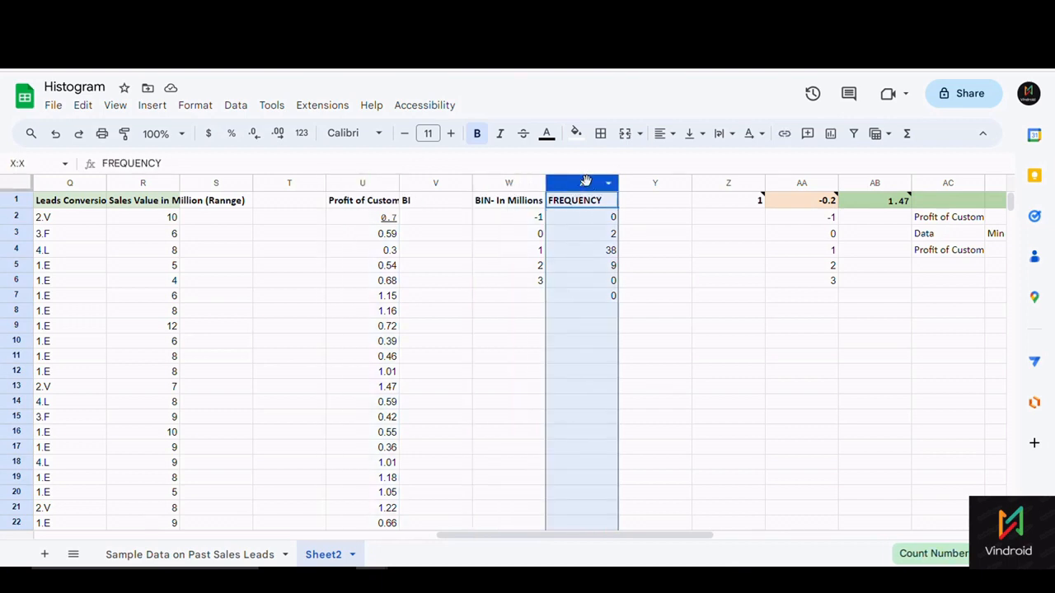
{"action": "left_click", "coordinate": [507, 183]}
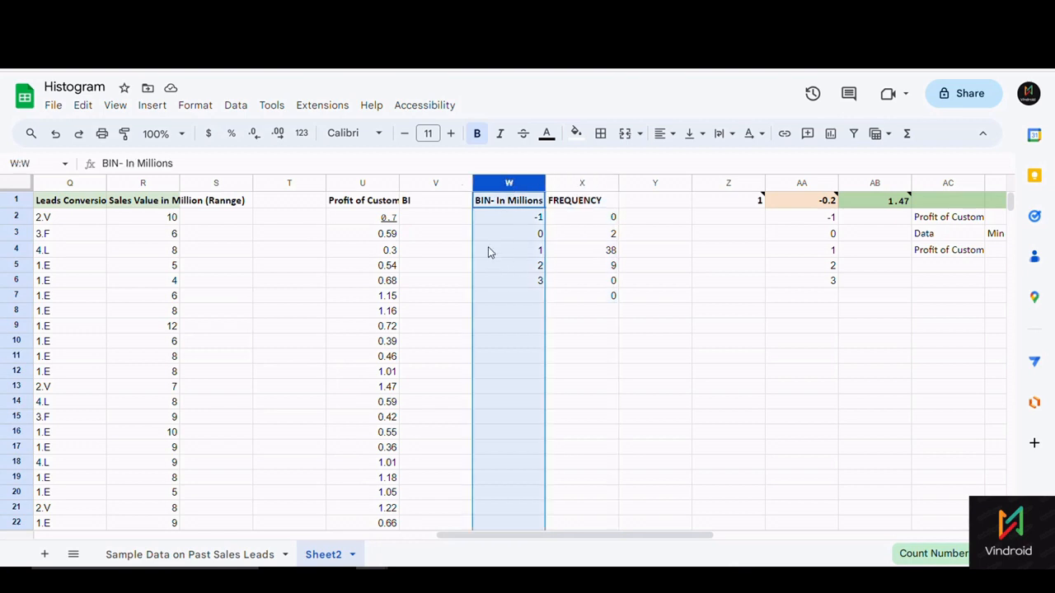
{"action": "left_click", "coordinate": [577, 183]}
- Add a filter to the profit values in column U
{"action": "left_click", "coordinate": [367, 183]}
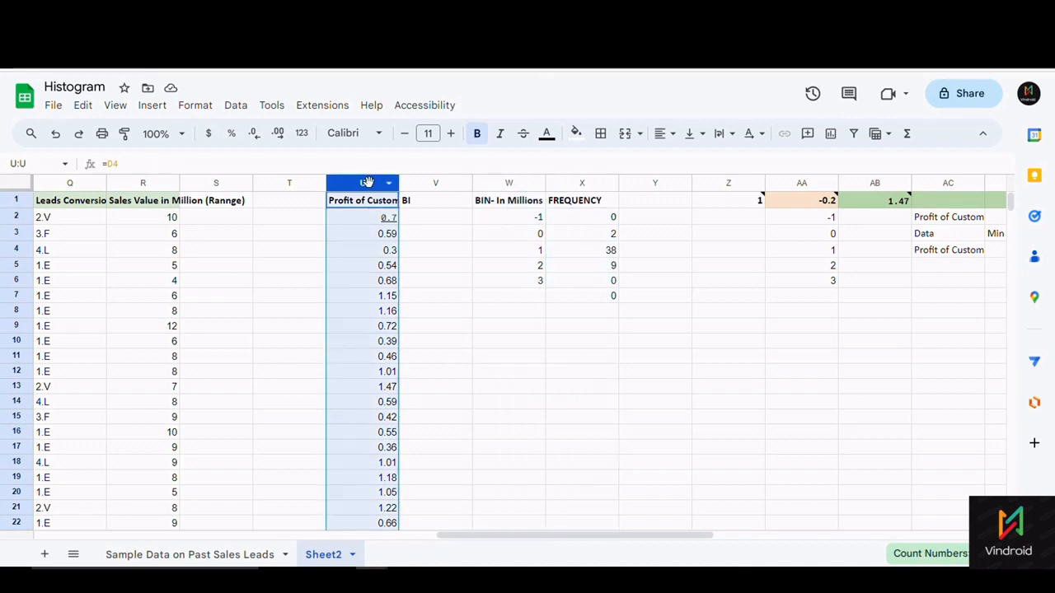
{"action": "left_click", "coordinate": [854, 133]}
{"action": "left_click", "coordinate": [452, 297]}
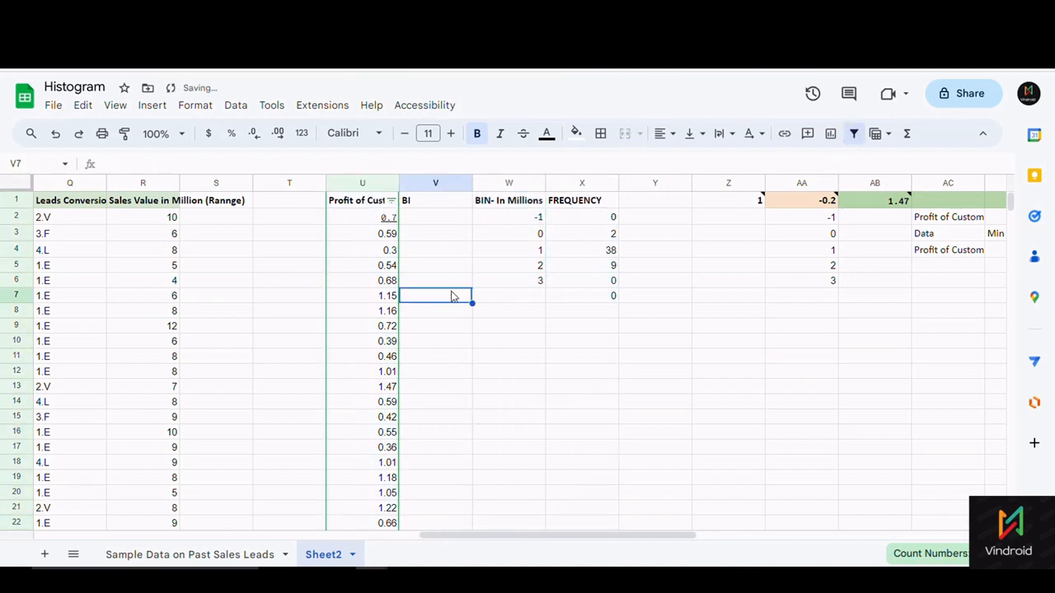
- Examine the sorted profit values in column U's filter list from lowest to highest, comparing their range with the bins in column W
{"action": "left_click", "coordinate": [391, 201]}
{"action": "scroll", "coordinate": [325, 515], "scroll_direction": "down", "scroll_amount": 3}
{"action": "scroll", "coordinate": [330, 508], "scroll_direction": "down", "scroll_amount": 3}
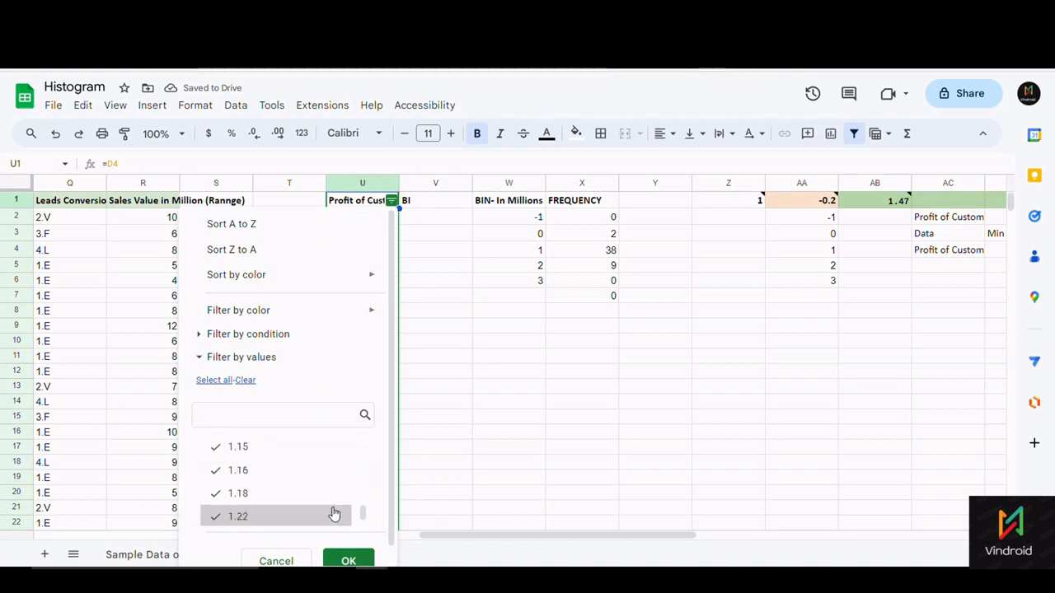
{"action": "scroll", "coordinate": [334, 511], "scroll_direction": "up", "scroll_amount": 8}
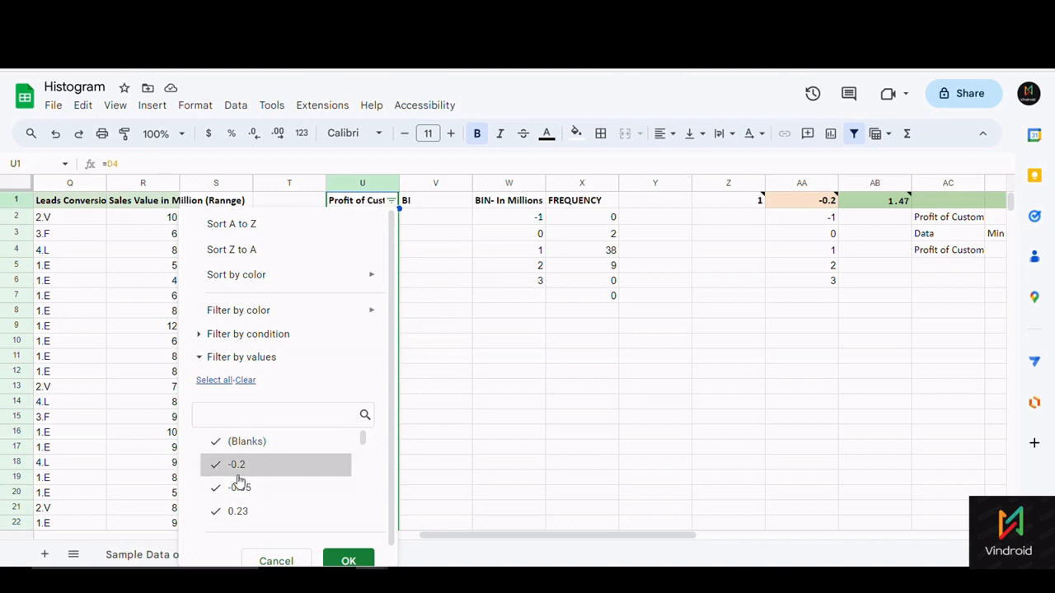
{"action": "scroll", "coordinate": [334, 478], "scroll_direction": "down", "scroll_amount": 10}
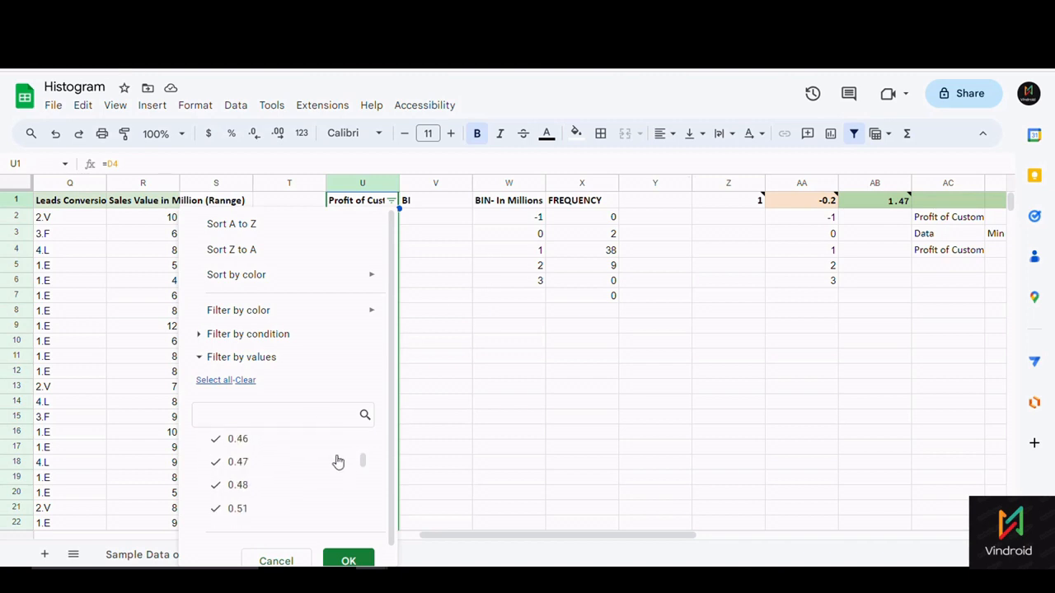
{"action": "scroll", "coordinate": [328, 516], "scroll_direction": "down", "scroll_amount": 1}
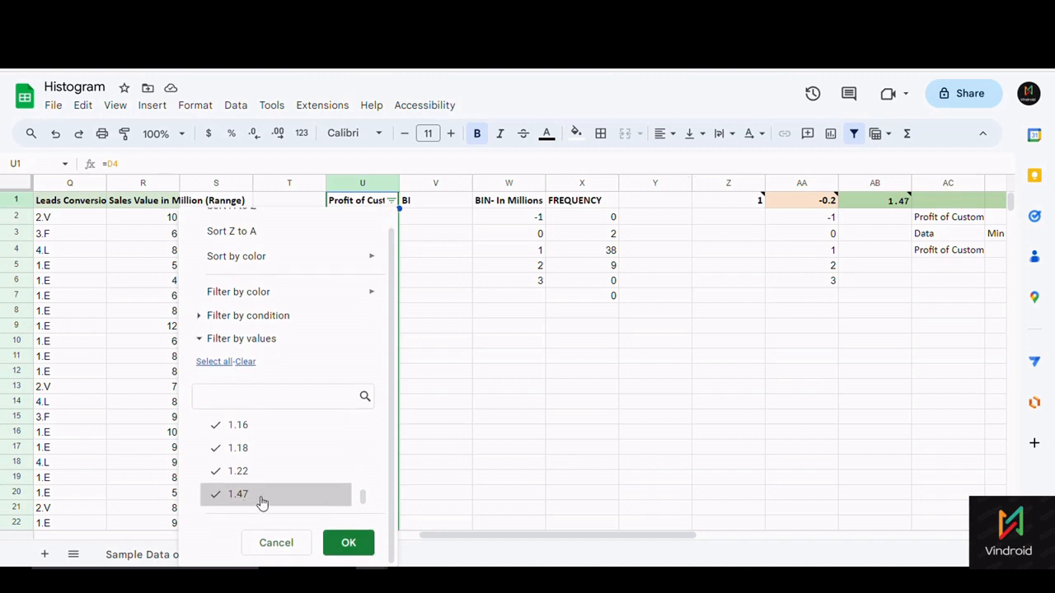
{"action": "scroll", "coordinate": [262, 501], "scroll_direction": "up", "scroll_amount": 5}
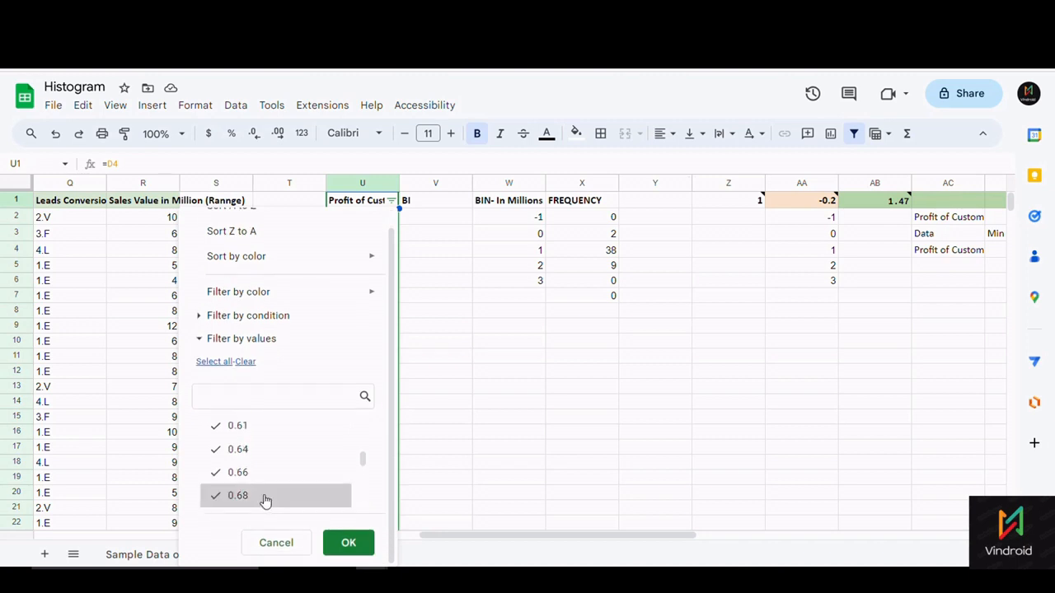
{"action": "scroll", "coordinate": [264, 500], "scroll_direction": "up", "scroll_amount": 5}
{"action": "scroll", "coordinate": [264, 500], "scroll_direction": "up", "scroll_amount": 1}
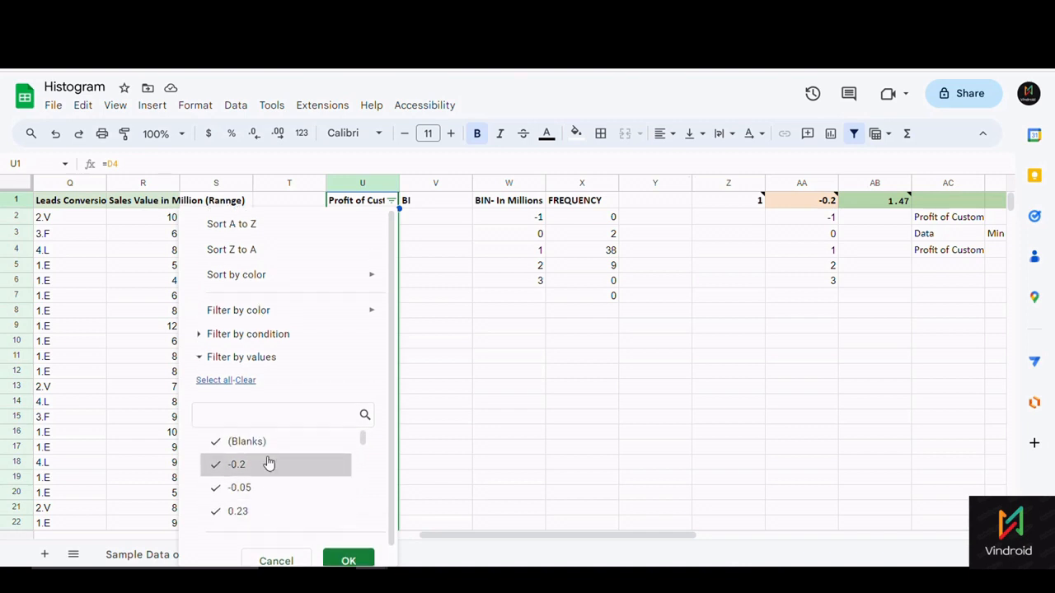
{"action": "scroll", "coordinate": [277, 499], "scroll_direction": "down", "scroll_amount": 10}
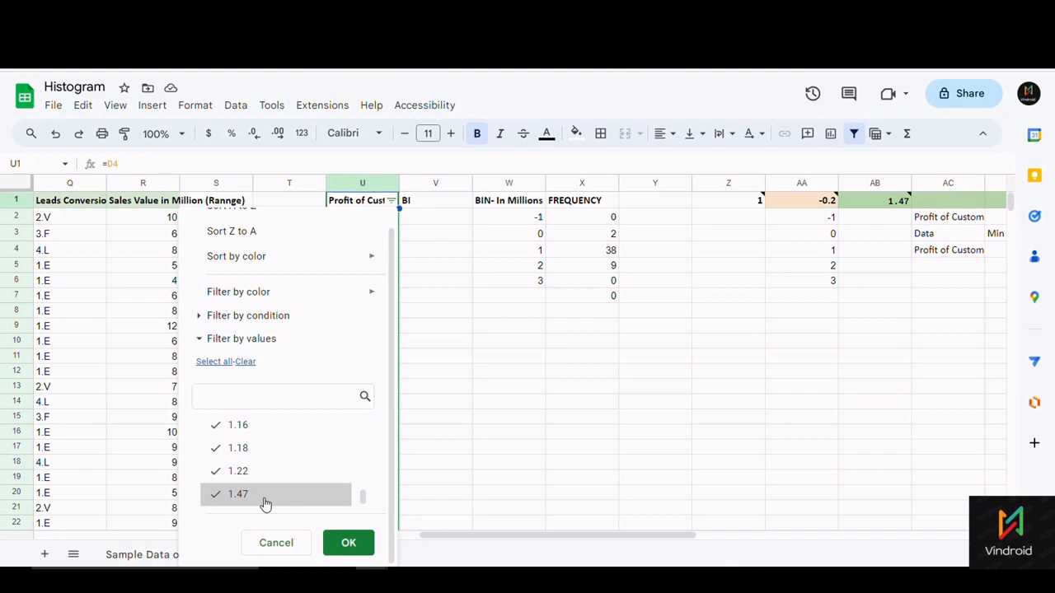
{"action": "scroll", "coordinate": [268, 503], "scroll_direction": "up", "scroll_amount": 10}
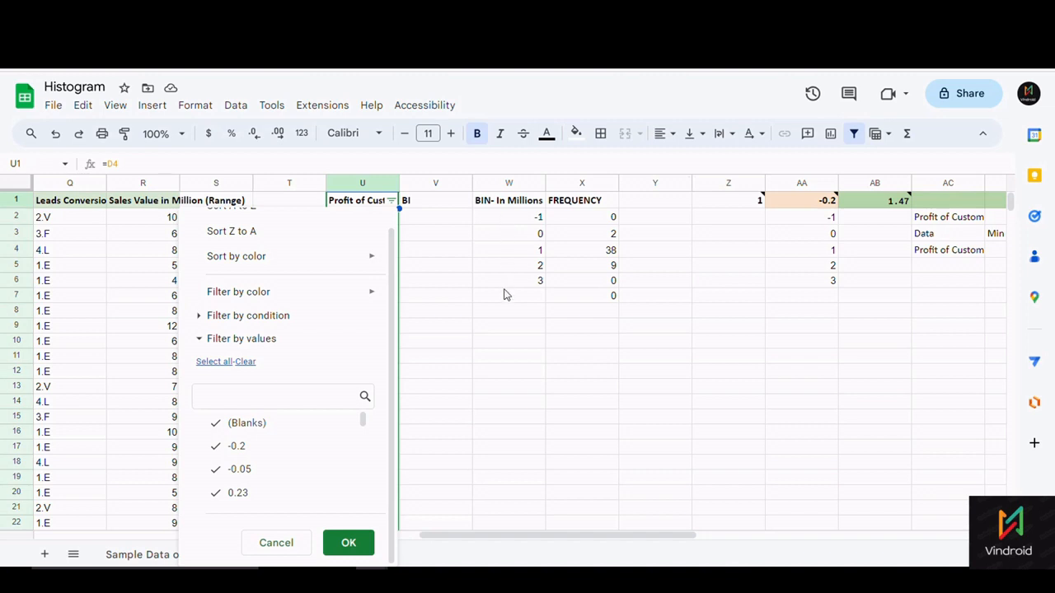
{"action": "scroll", "coordinate": [297, 461], "scroll_direction": "down", "scroll_amount": 10}
{"action": "scroll", "coordinate": [301, 495], "scroll_direction": "up", "scroll_amount": 5}
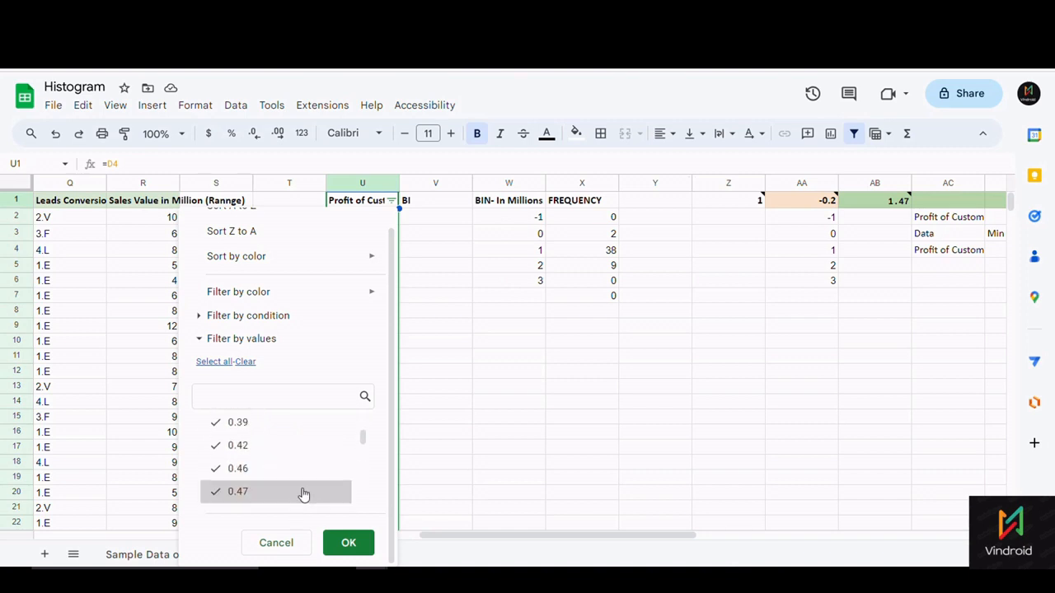
{"action": "scroll", "coordinate": [301, 486], "scroll_direction": "up", "scroll_amount": 5}
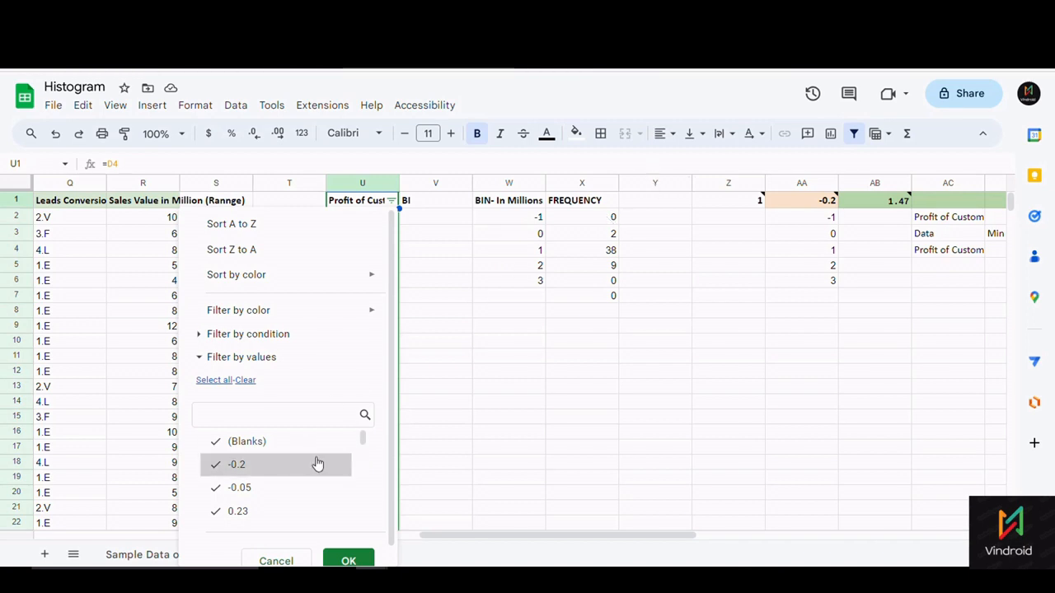
{"action": "scroll", "coordinate": [323, 466], "scroll_direction": "down", "scroll_amount": 10}
{"action": "scroll", "coordinate": [329, 483], "scroll_direction": "up", "scroll_amount": 15}
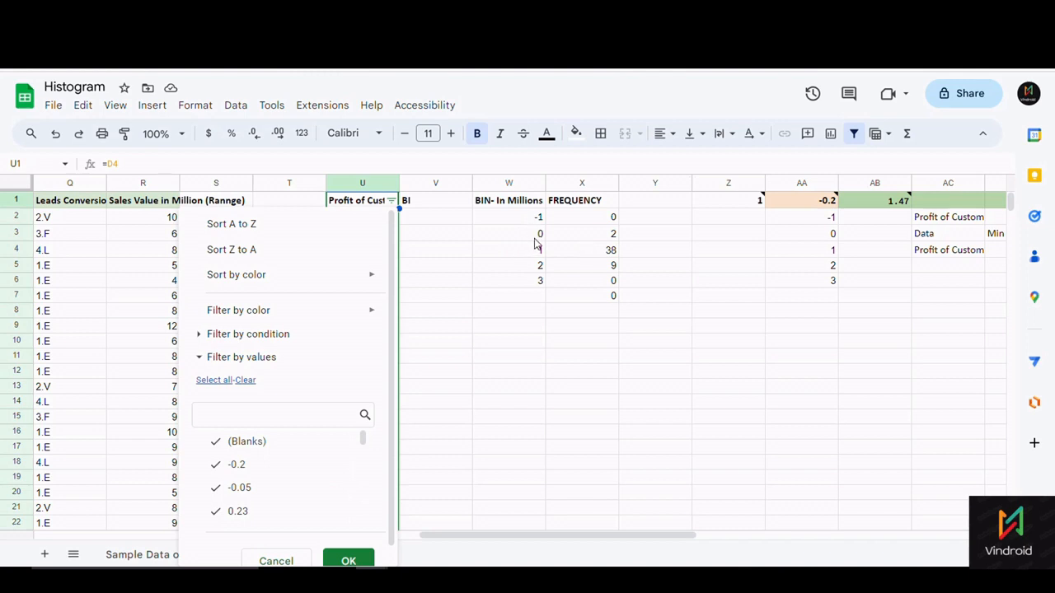
- Highlight bins W2:W3 and frequency cell X3, and check that frequency against the negative profits in column U's filter list
{"action": "left_click_drag", "start_coordinate": [533, 217], "coordinate": [536, 234]}
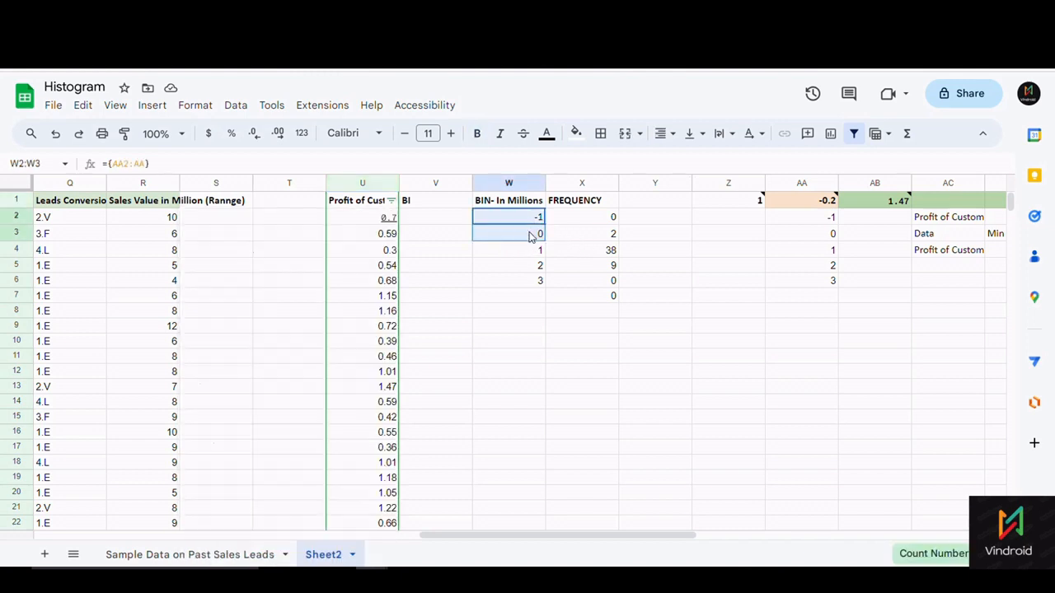
{"action": "left_click", "coordinate": [588, 237]}
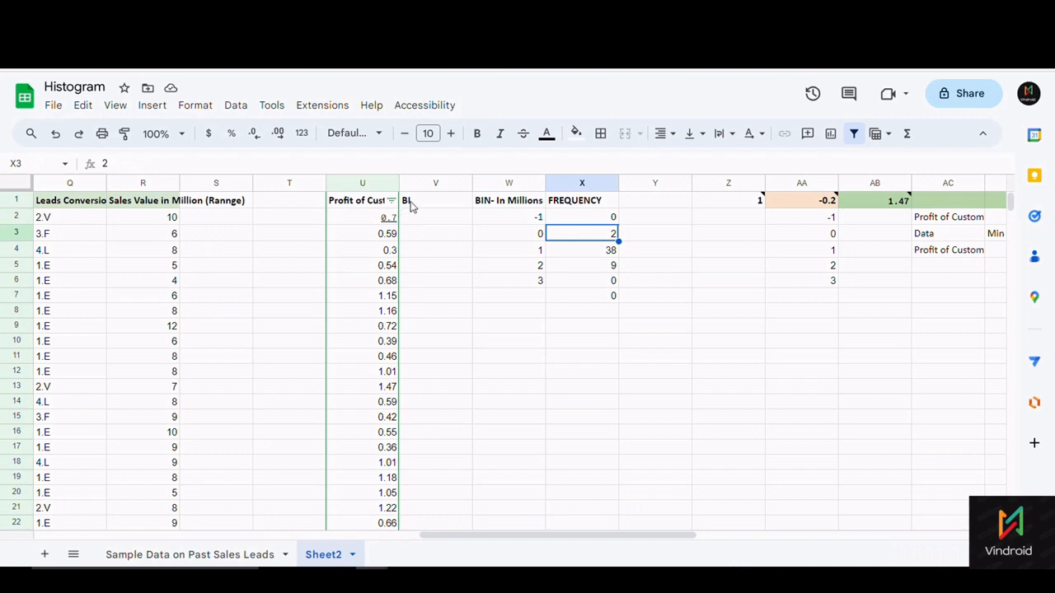
{"action": "left_click", "coordinate": [390, 201]}
{"action": "scroll", "coordinate": [276, 511], "scroll_direction": "down", "scroll_amount": 3}
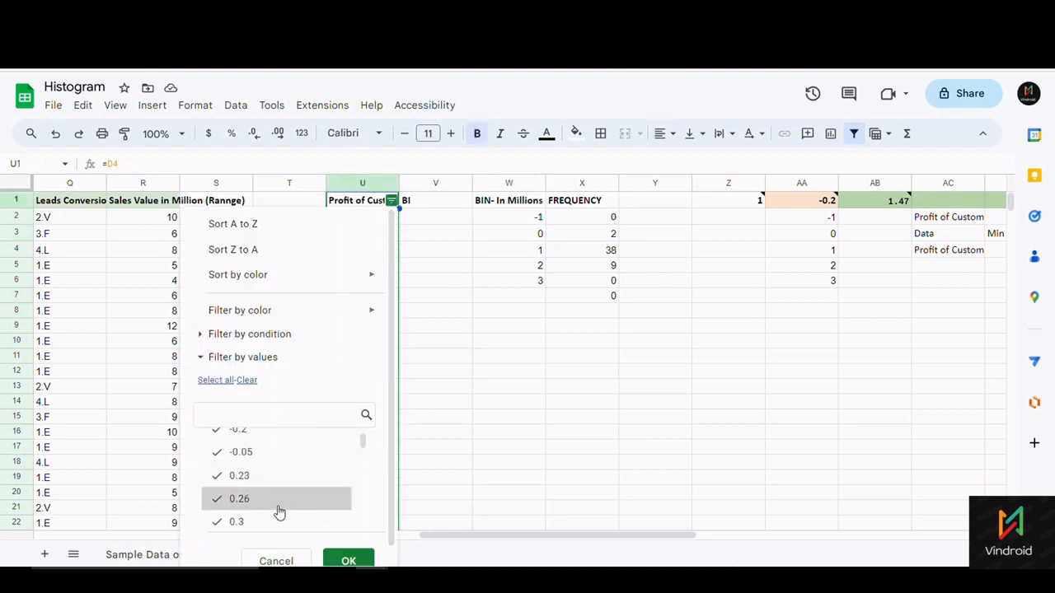
{"action": "scroll", "coordinate": [291, 494], "scroll_direction": "up", "scroll_amount": 3}
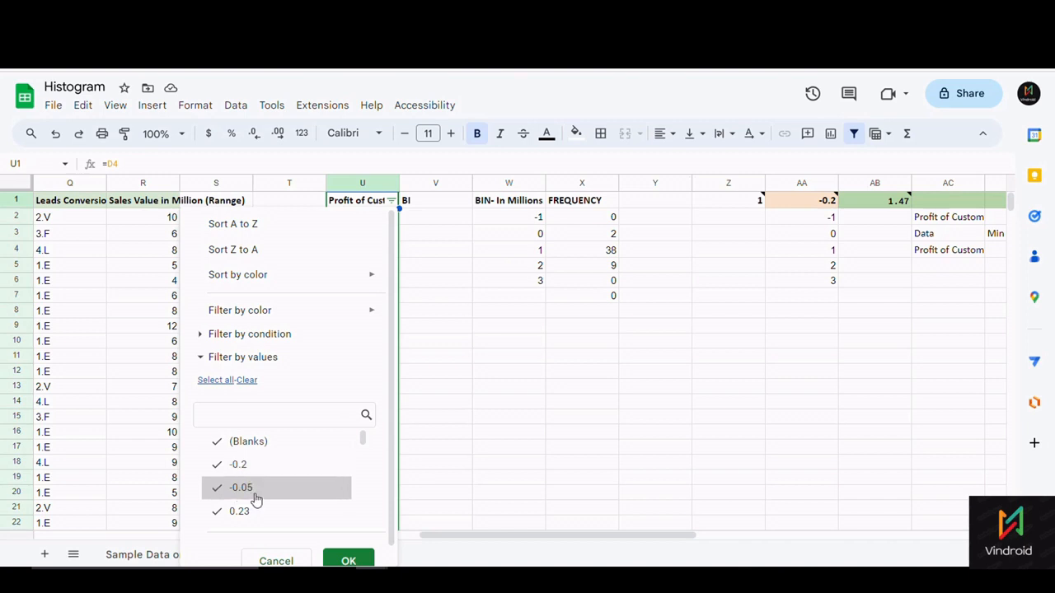
{"action": "left_click", "coordinate": [607, 252]}
- Check the frequency in X4 for the bin between 0 and 1 against the matching profits in column U's filter list
{"action": "left_click", "coordinate": [538, 239]}
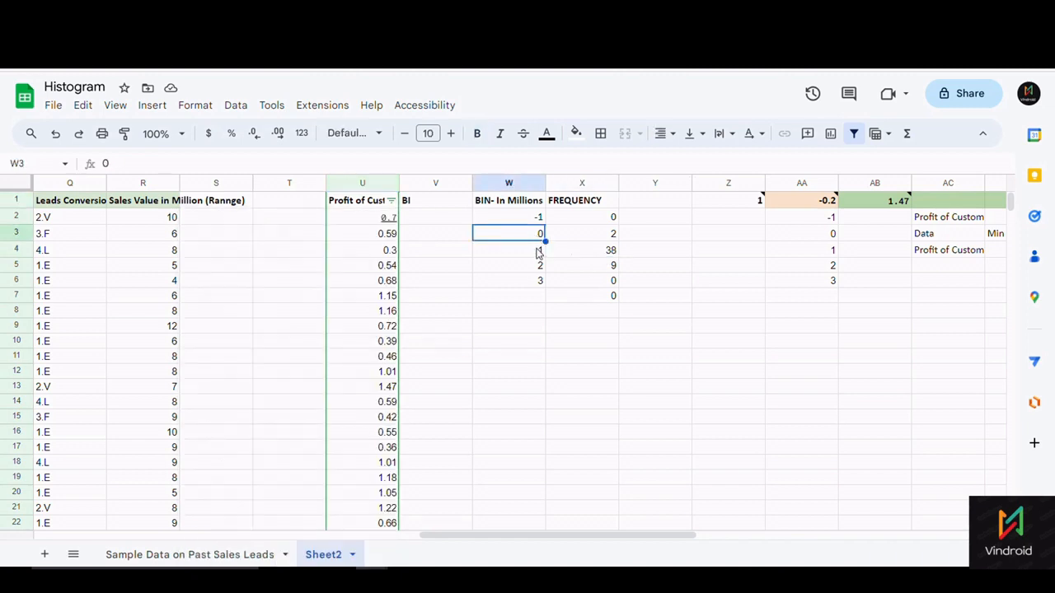
{"action": "left_click", "coordinate": [540, 249]}
{"action": "left_click", "coordinate": [568, 250]}
{"action": "left_click", "coordinate": [392, 202]}
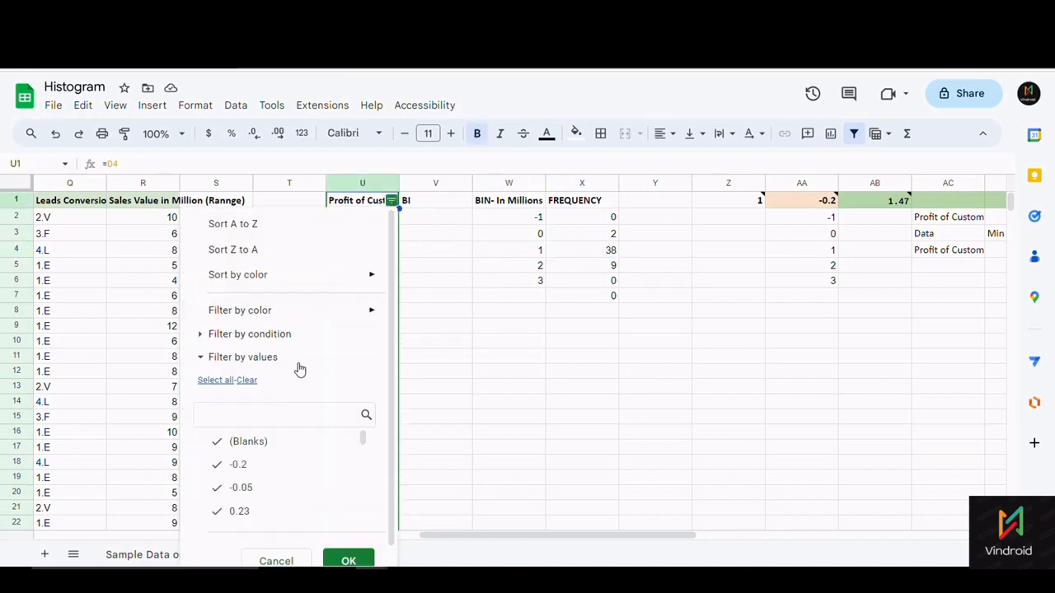
{"action": "scroll", "coordinate": [276, 495], "scroll_direction": "down", "scroll_amount": 5}
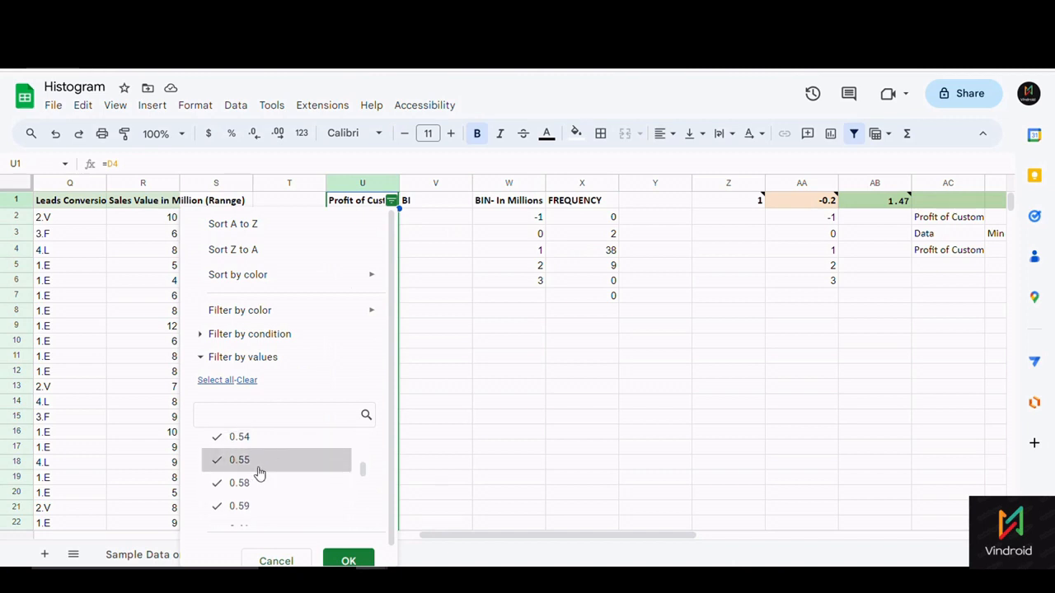
{"action": "scroll", "coordinate": [268, 483], "scroll_direction": "down", "scroll_amount": 1}
{"action": "scroll", "coordinate": [269, 481], "scroll_direction": "down", "scroll_amount": 1}
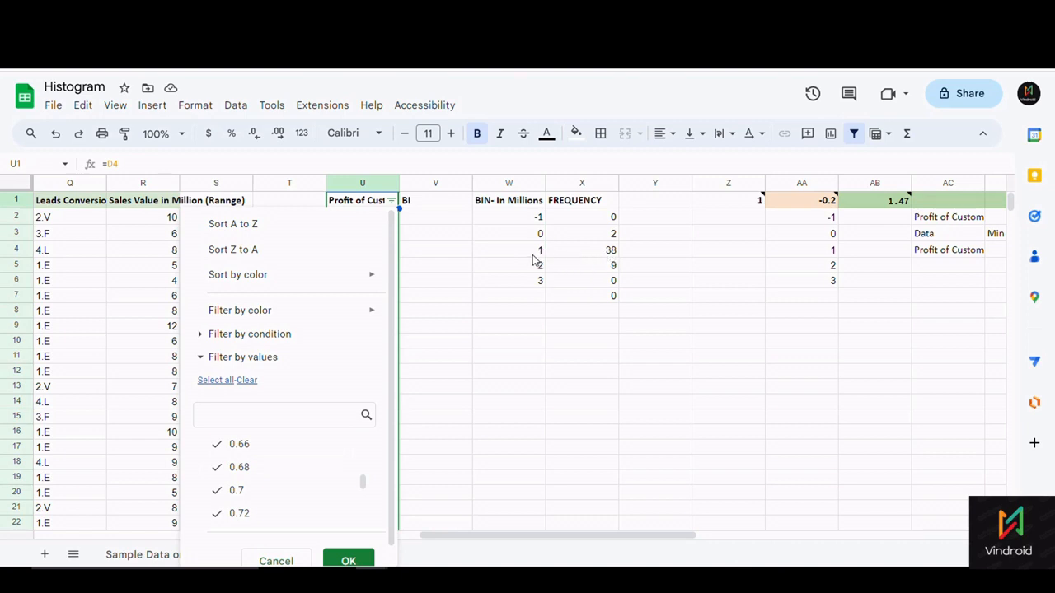
- Compare the profits above 1 in the filter list with the frequency for bin 2, and close the list without changing the filter
{"action": "scroll", "coordinate": [352, 482], "scroll_direction": "down", "scroll_amount": 6}
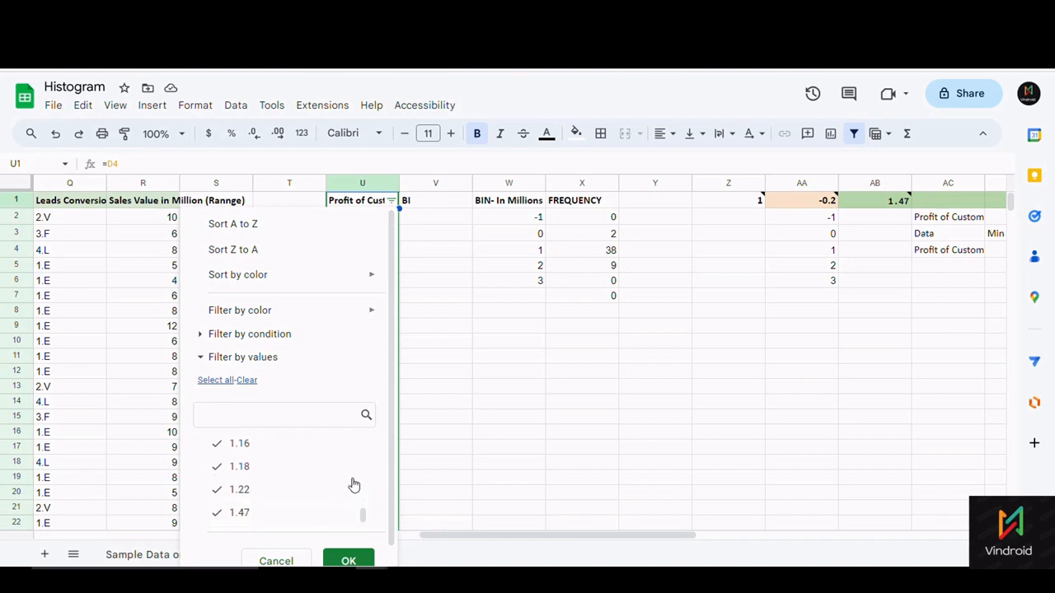
{"action": "scroll", "coordinate": [353, 483], "scroll_direction": "up", "scroll_amount": 2}
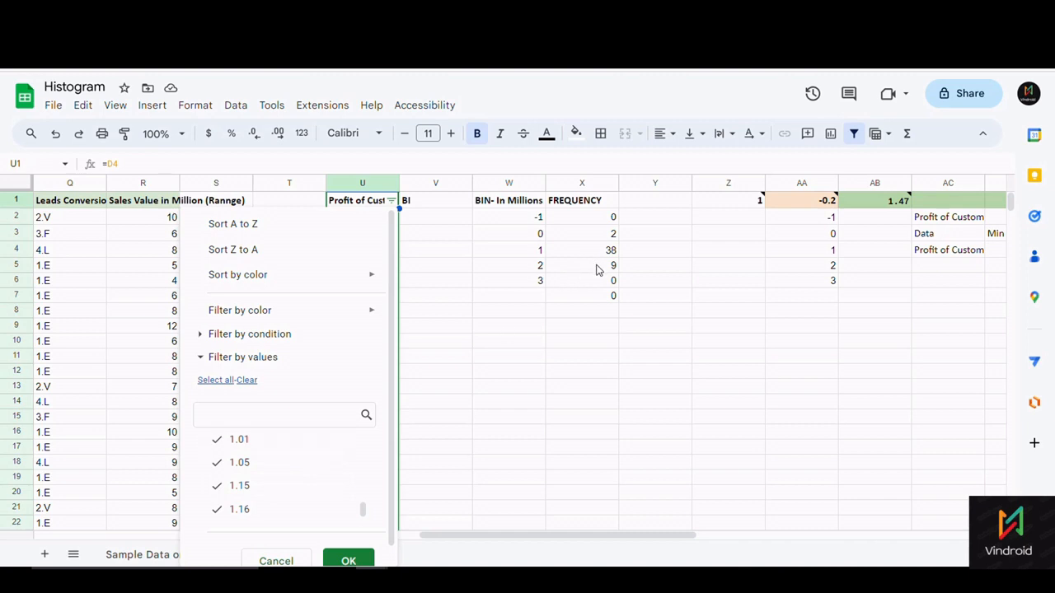
{"action": "scroll", "coordinate": [306, 509], "scroll_direction": "down", "scroll_amount": 2}
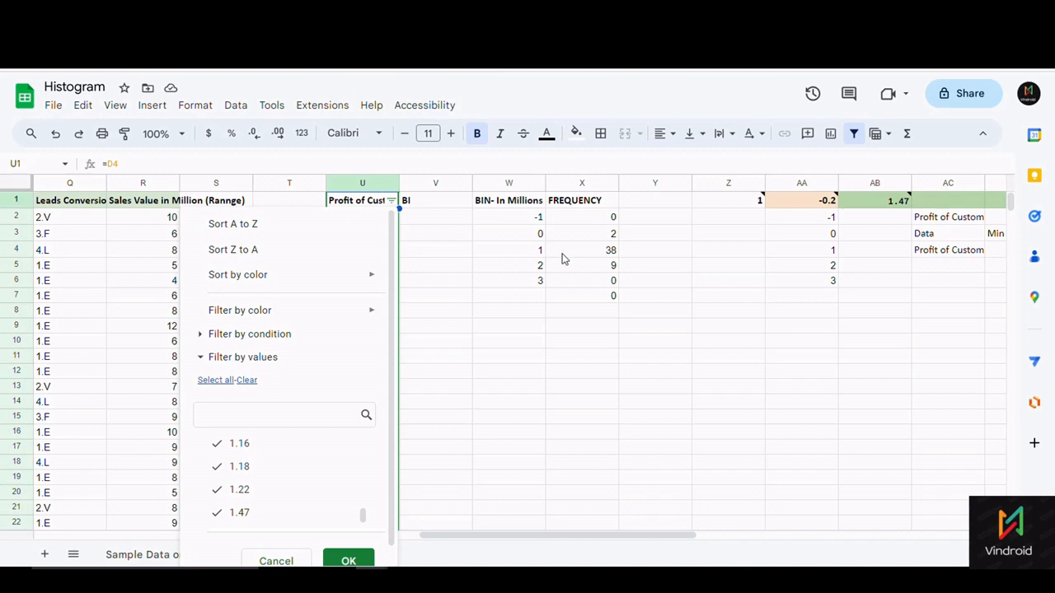
{"action": "left_click", "coordinate": [478, 345]}
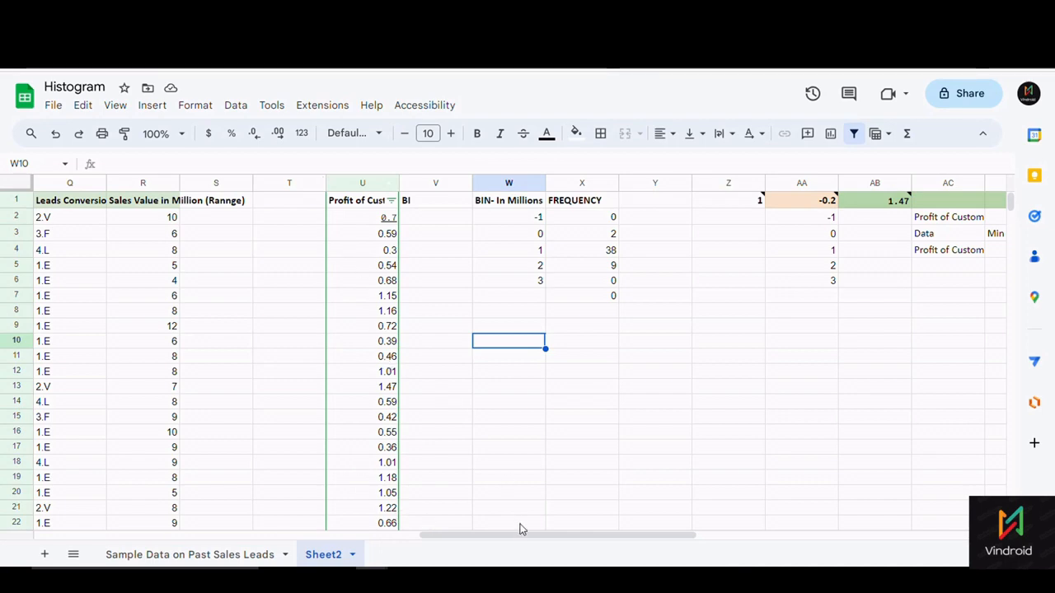
- Review the metric options offered by the dropdown in cell D4 above the frequency chart
{"action": "left_click_drag", "start_coordinate": [519, 529], "coordinate": [4, 528]}
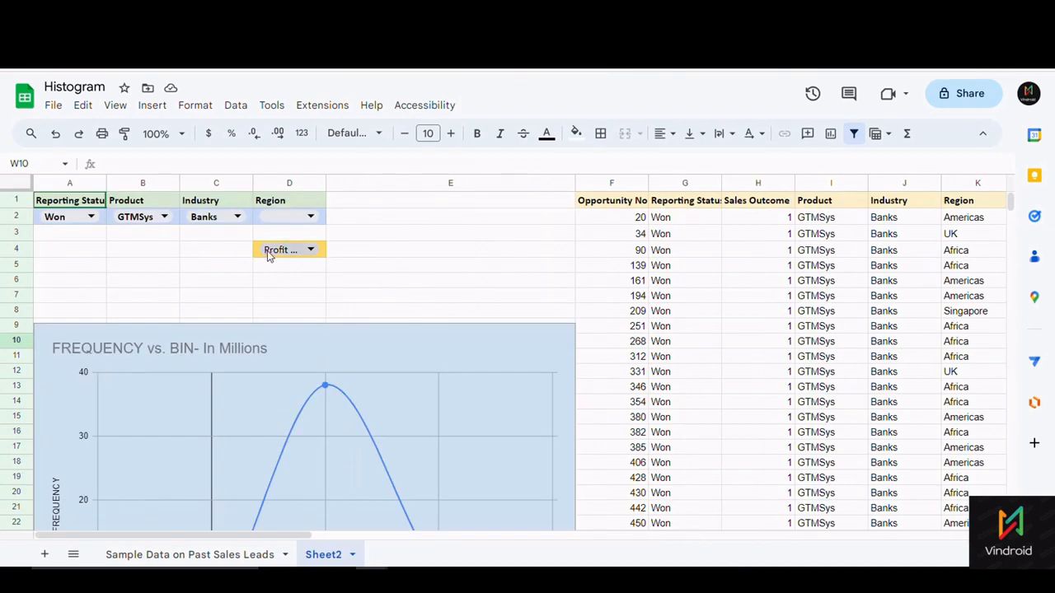
{"action": "left_click", "coordinate": [310, 250]}
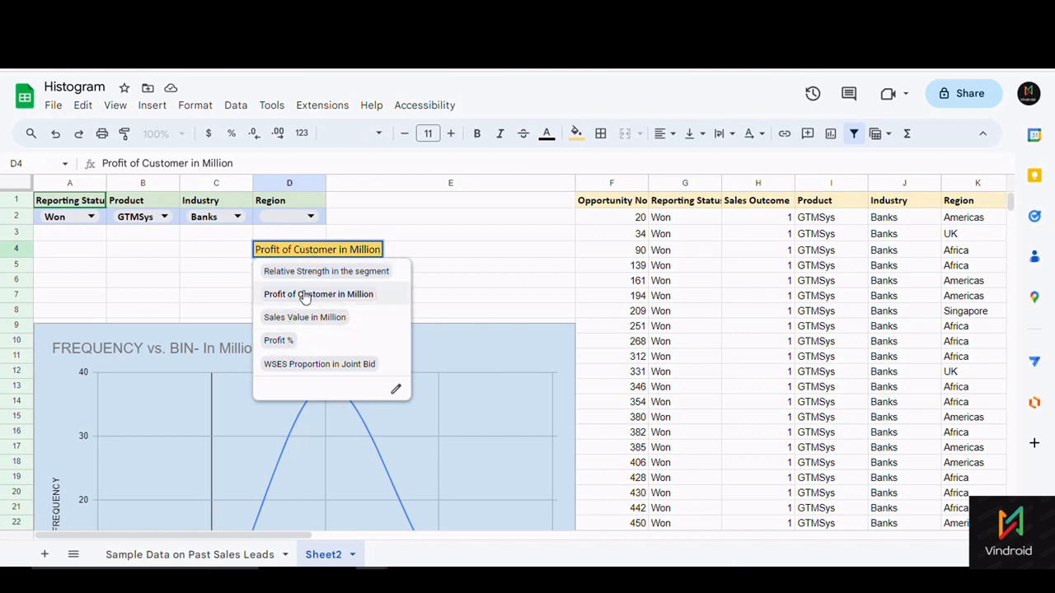
{"action": "left_click", "coordinate": [457, 256]}
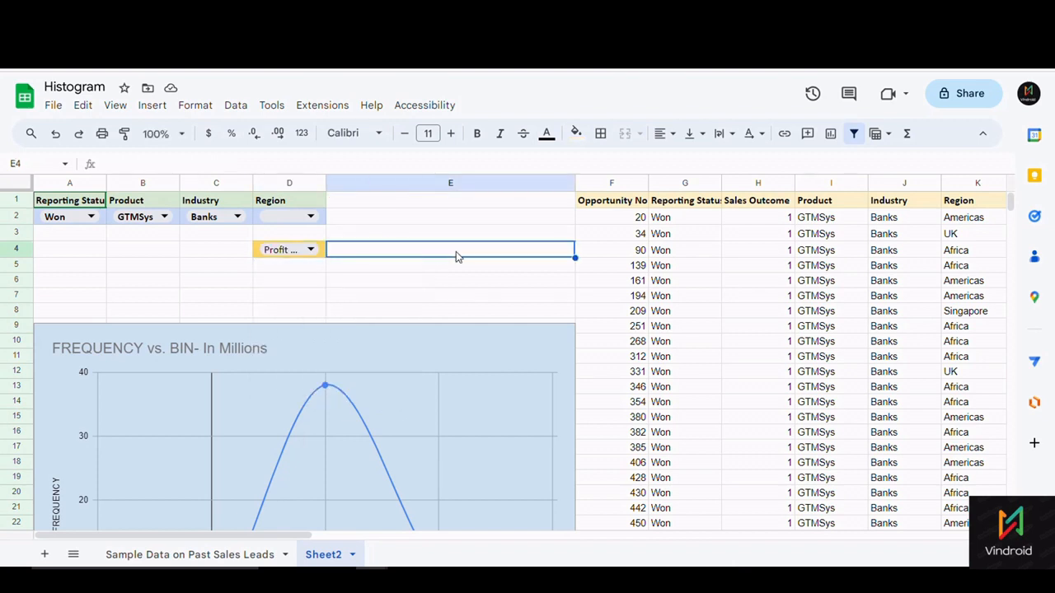
{"action": "left_click", "coordinate": [252, 256]}
- Inspect the formula behind the header in cell U1
{"action": "left_click_drag", "start_coordinate": [280, 535], "coordinate": [617, 533]}
{"action": "left_click", "coordinate": [566, 201]}
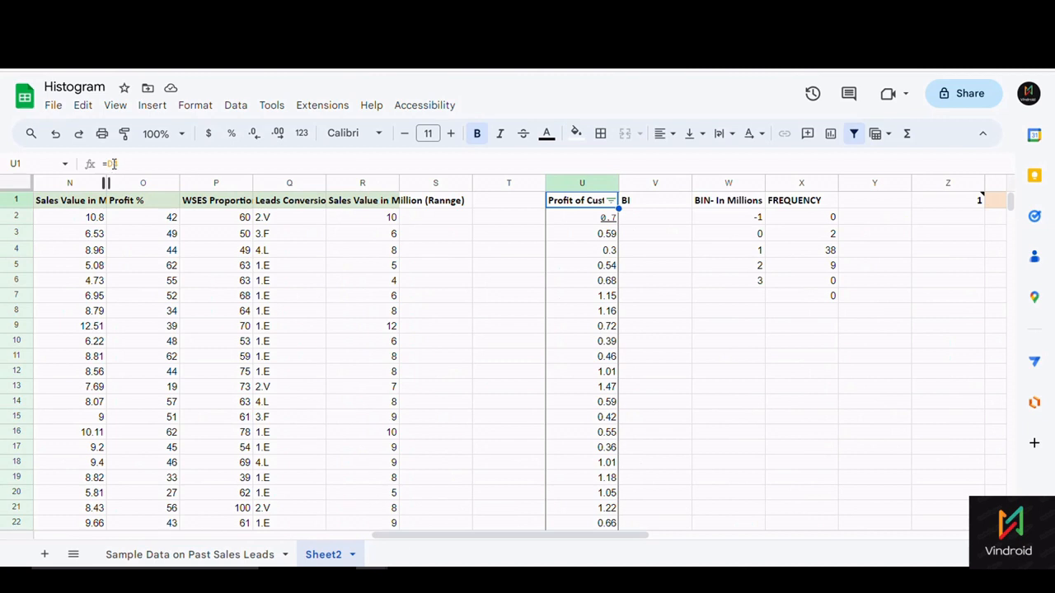
{"action": "type", "text": "=D4"}
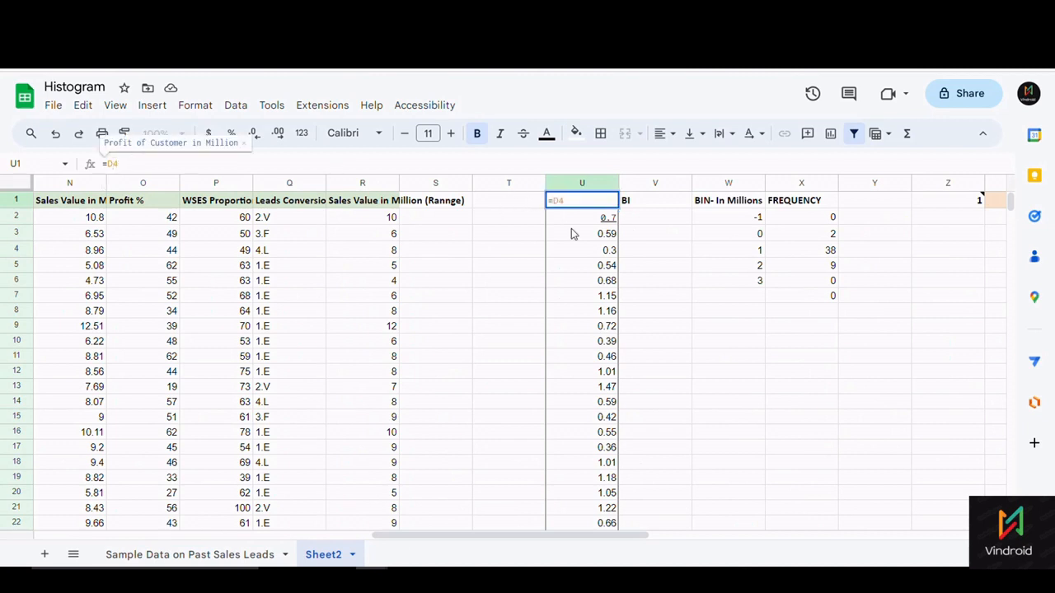
{"action": "left_click", "coordinate": [656, 234]}
- Examine the nested IF formula in U2 and the metric columns L to P that it references
{"action": "left_click", "coordinate": [582, 217]}
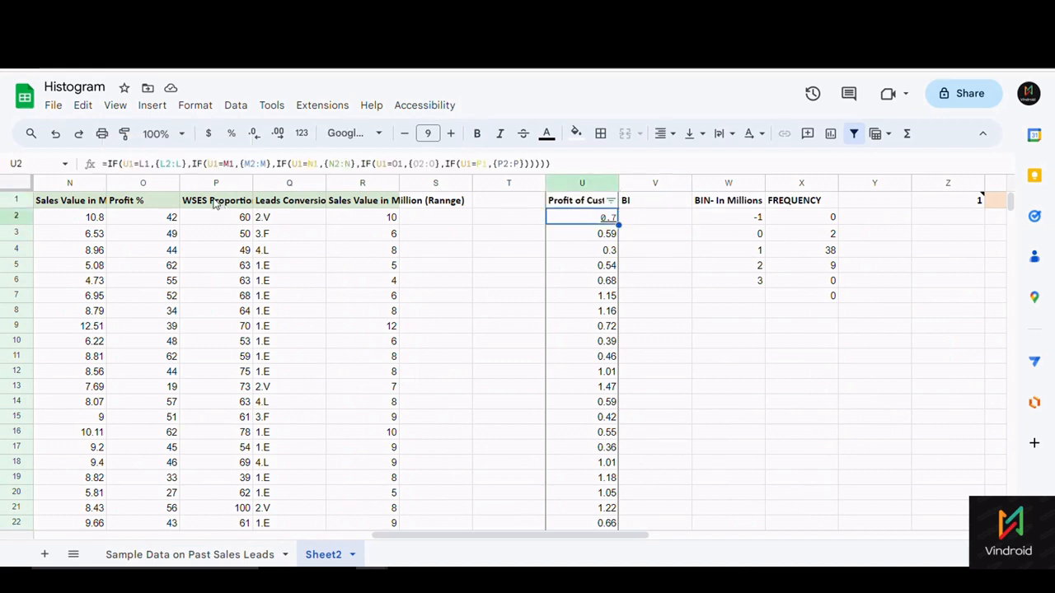
{"action": "left_click", "coordinate": [589, 203]}
{"action": "left_click", "coordinate": [584, 217]}
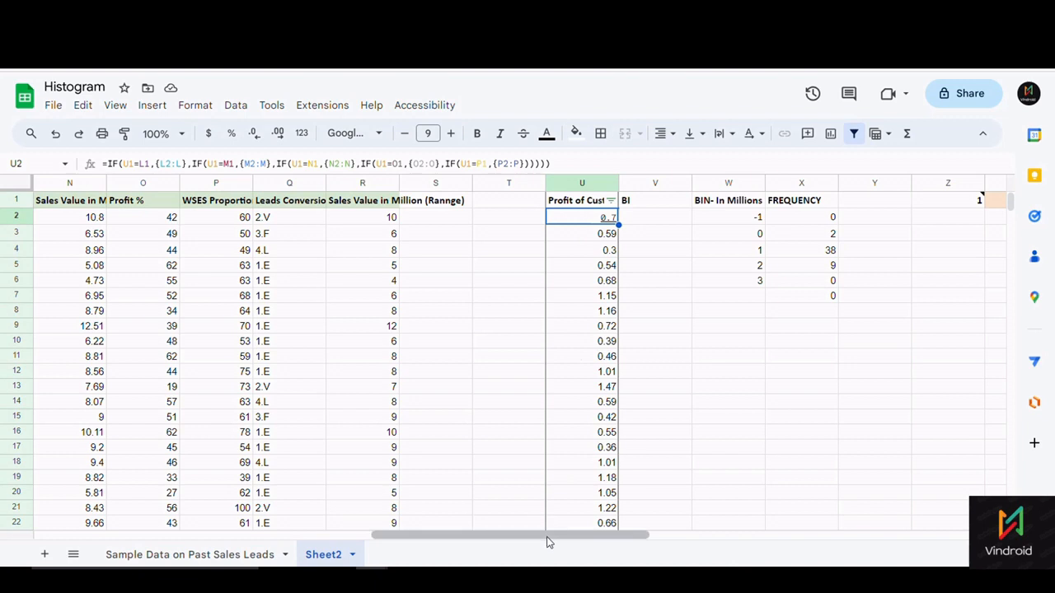
{"action": "left_click_drag", "start_coordinate": [547, 538], "coordinate": [436, 544]}
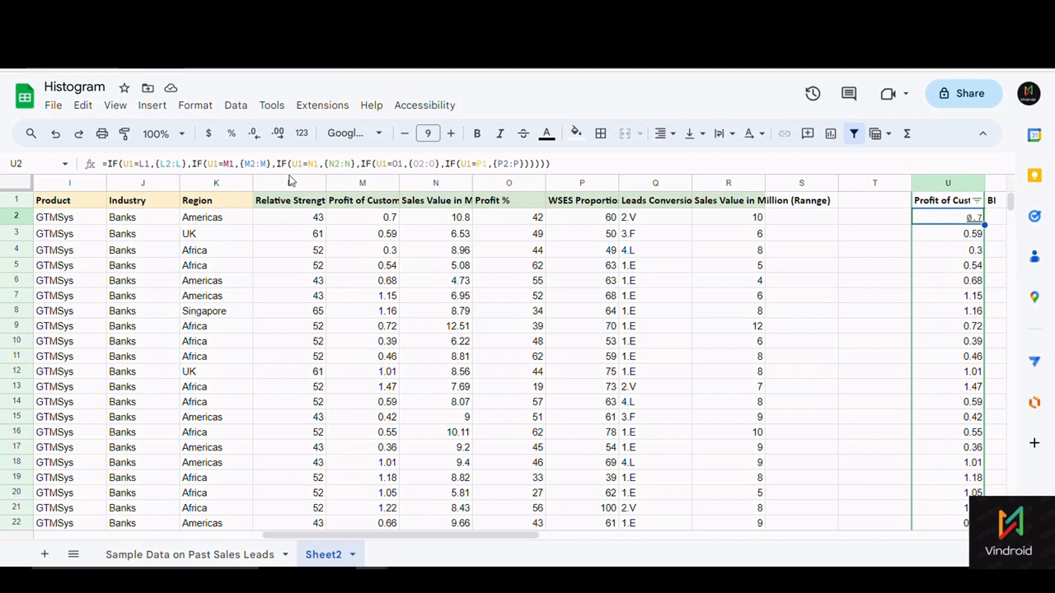
{"action": "left_click", "coordinate": [316, 163]}
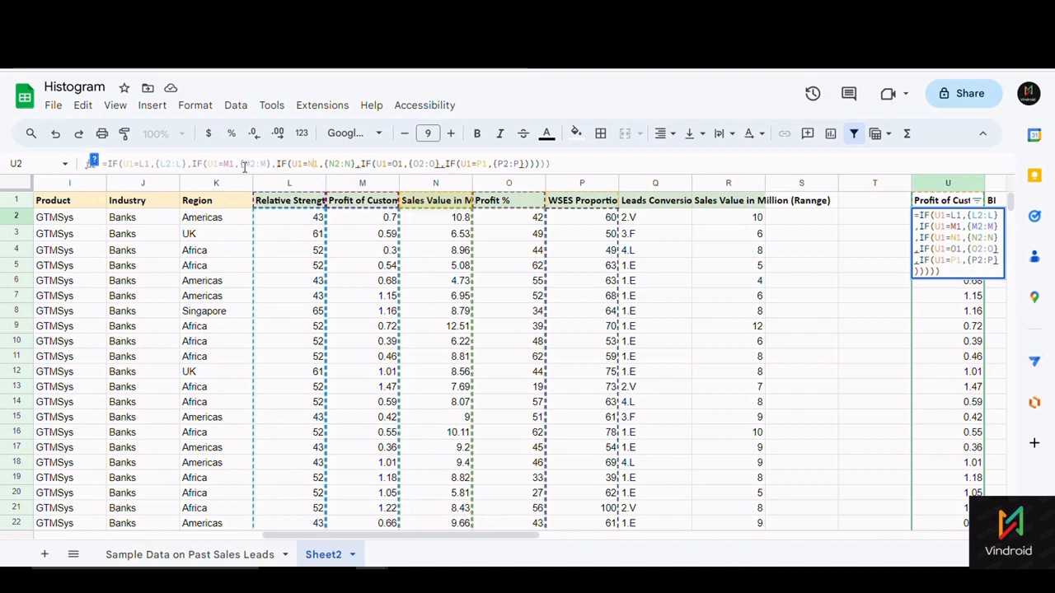
{"action": "left_click", "coordinate": [125, 164]}
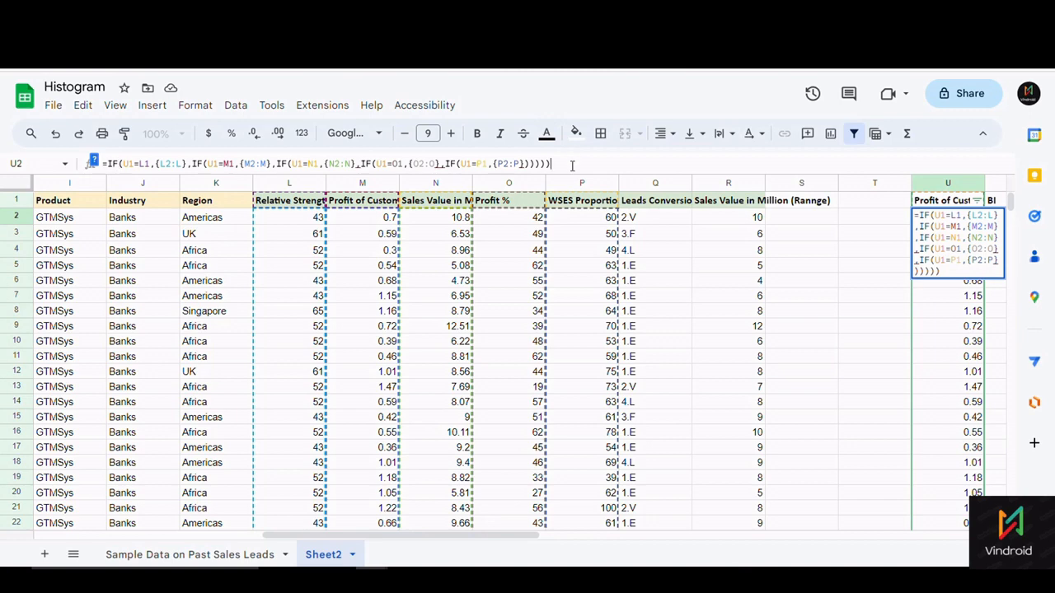
{"action": "left_click", "coordinate": [156, 164]}
- Trace the metric choice from D4 through U1 and U2 to the source values in M2:M8
{"action": "left_click_drag", "start_coordinate": [414, 543], "coordinate": [255, 328]}
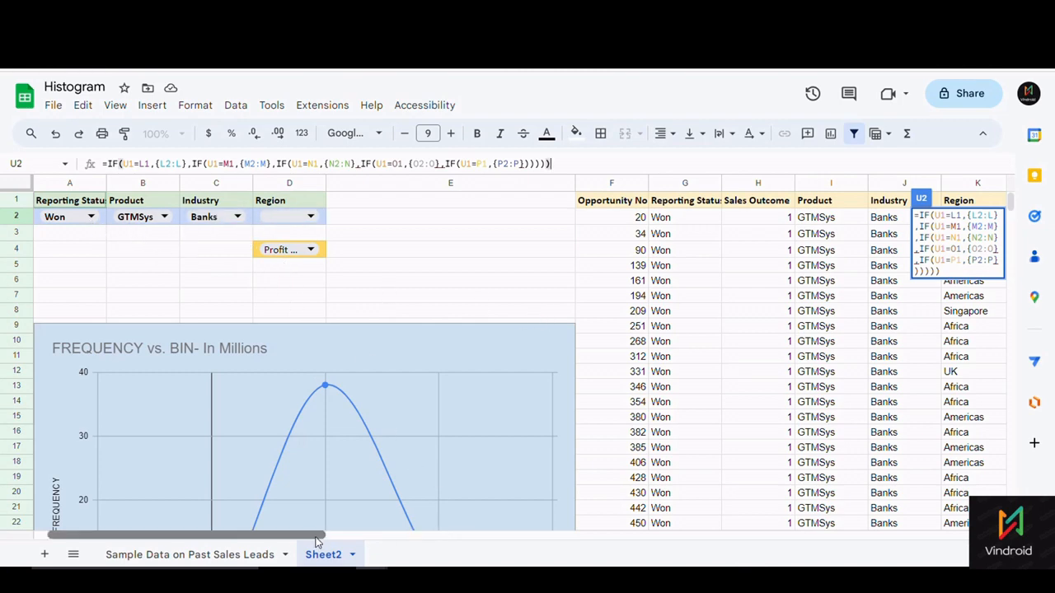
{"action": "left_click_drag", "start_coordinate": [330, 536], "coordinate": [643, 536]}
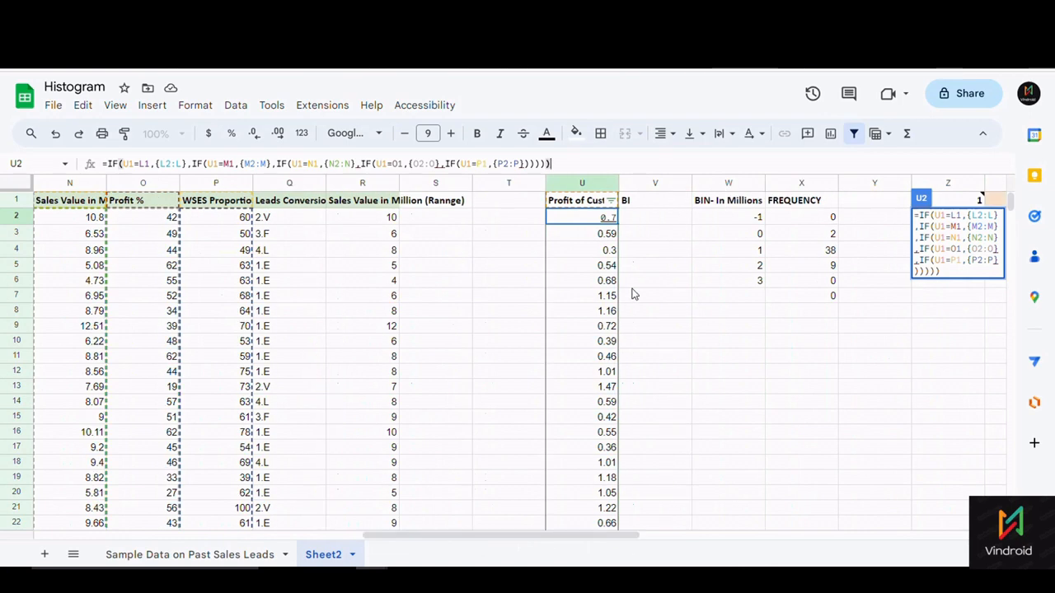
{"action": "left_click", "coordinate": [600, 252]}
{"action": "left_click", "coordinate": [597, 221]}
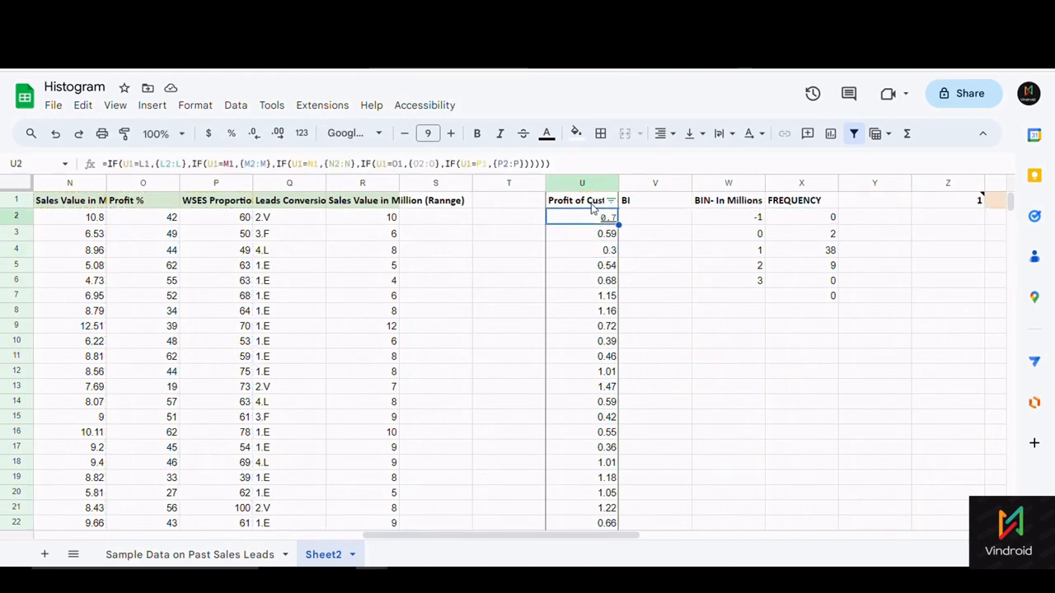
{"action": "left_click", "coordinate": [592, 206]}
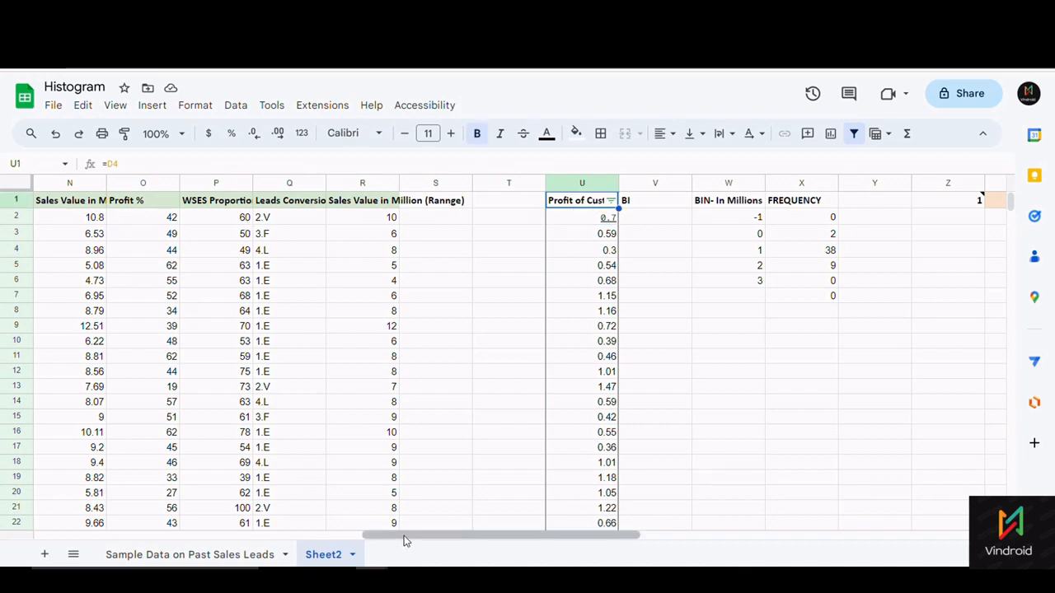
{"action": "left_click_drag", "start_coordinate": [404, 540], "coordinate": [353, 536]}
{"action": "left_click_drag", "start_coordinate": [222, 223], "coordinate": [229, 313]}
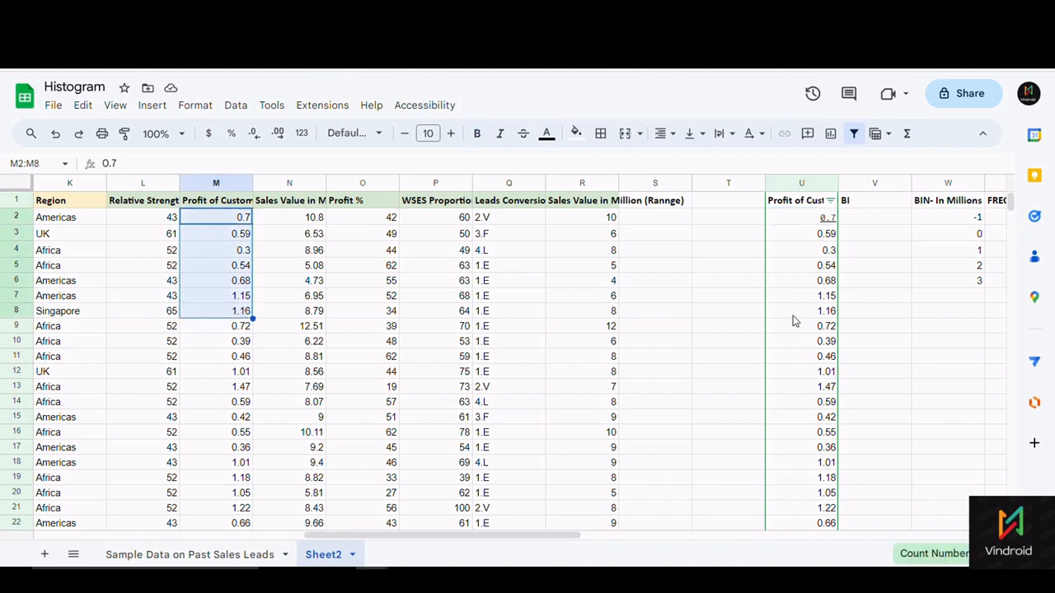
- Examine the bin values in W2:W7 under BIN- In Millions and the array formula in W2 that supplies them
{"action": "left_click_drag", "start_coordinate": [495, 539], "coordinate": [657, 551]}
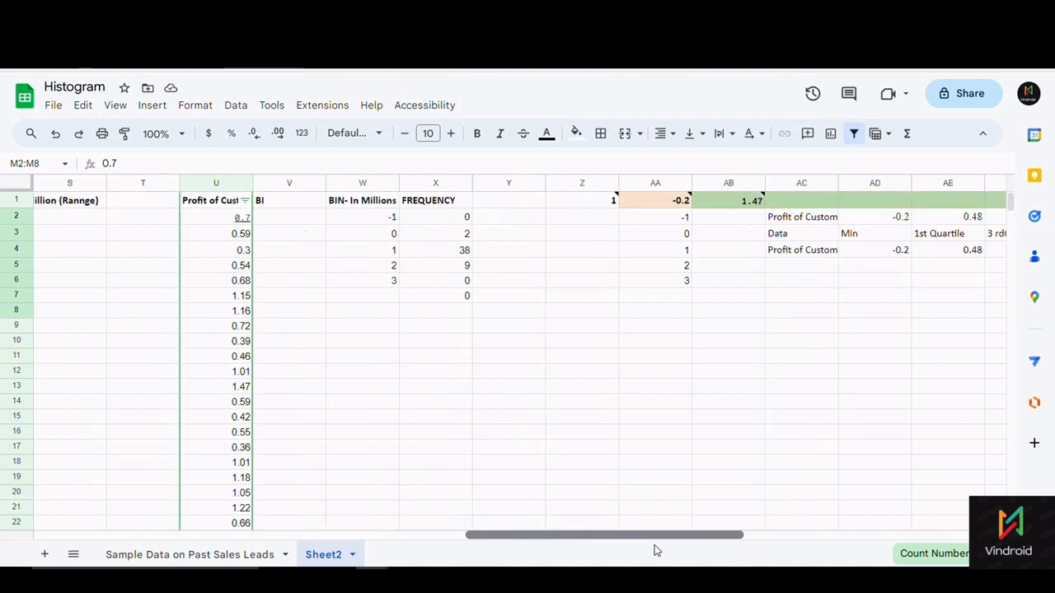
{"action": "left_click", "coordinate": [365, 218]}
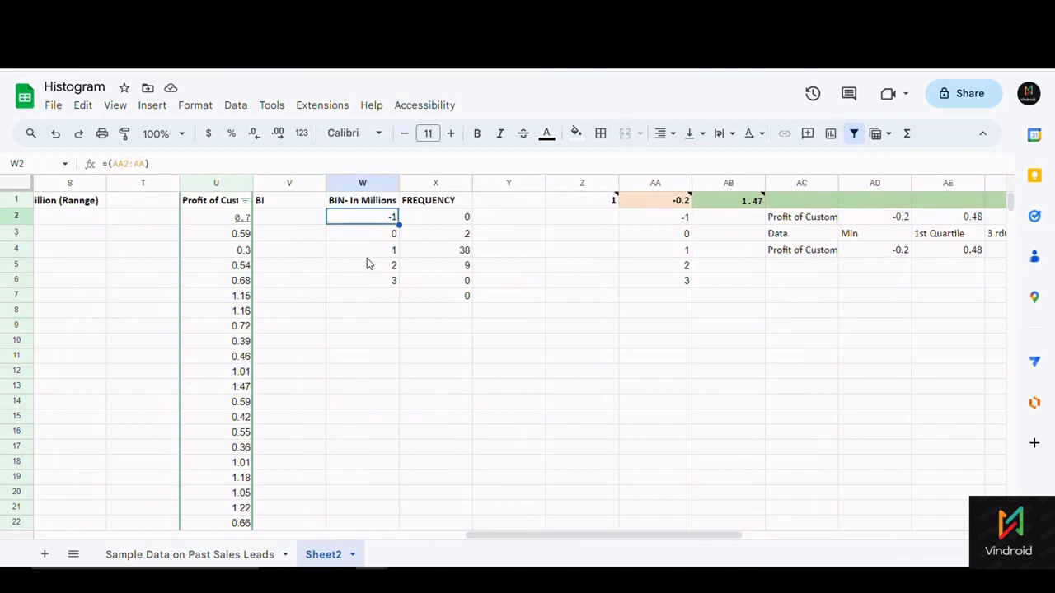
{"action": "left_click", "coordinate": [368, 250]}
{"action": "left_click", "coordinate": [372, 297]}
{"action": "left_click", "coordinate": [447, 223]}
{"action": "left_click", "coordinate": [388, 219]}
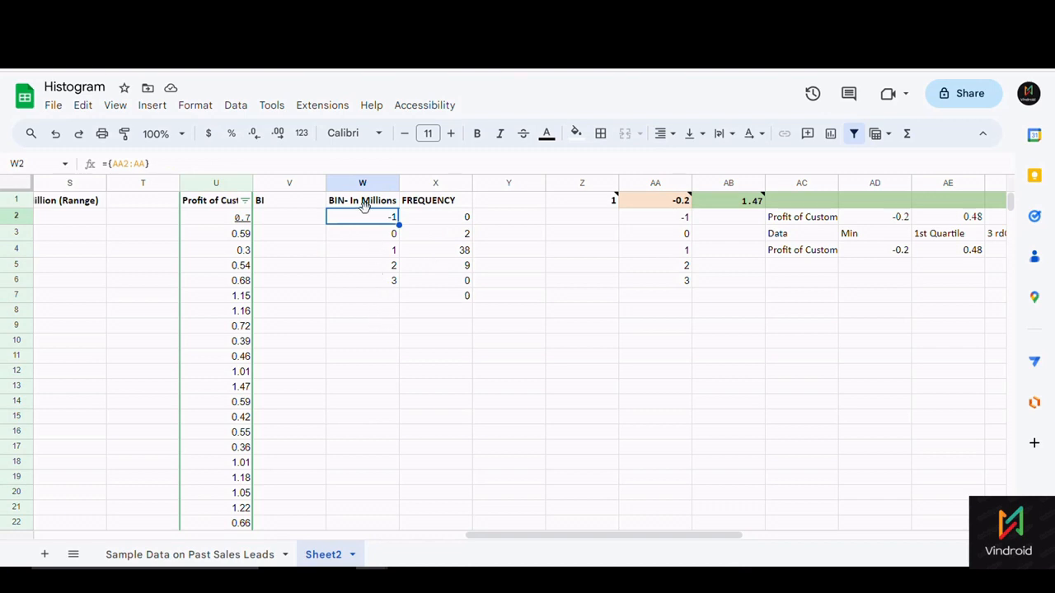
{"action": "left_click", "coordinate": [370, 234]}
{"action": "left_click", "coordinate": [366, 217]}
{"action": "left_click", "coordinate": [381, 269]}
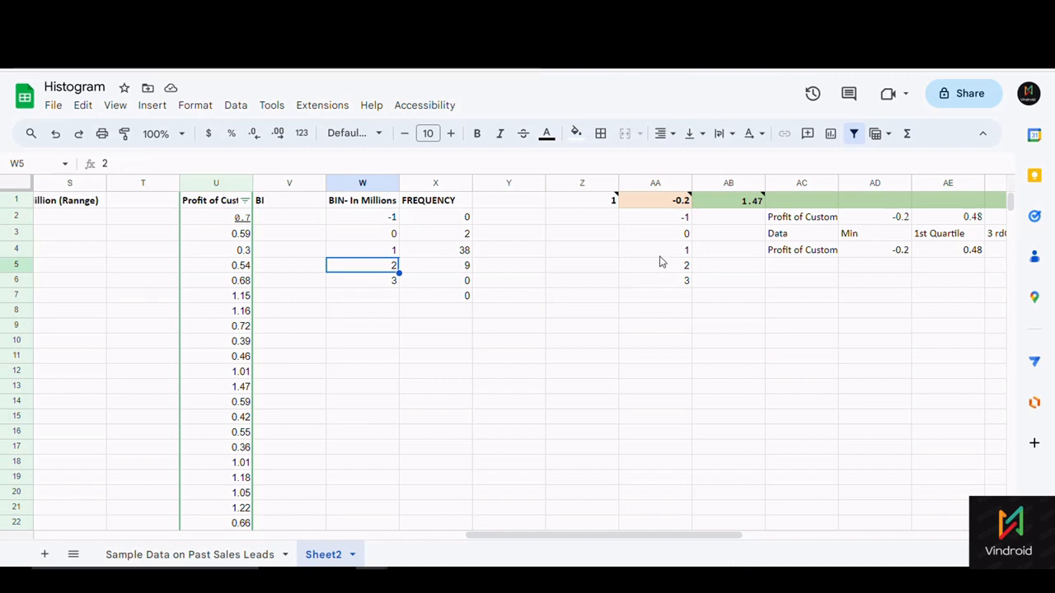
{"action": "left_click_drag", "start_coordinate": [355, 218], "coordinate": [358, 297]}
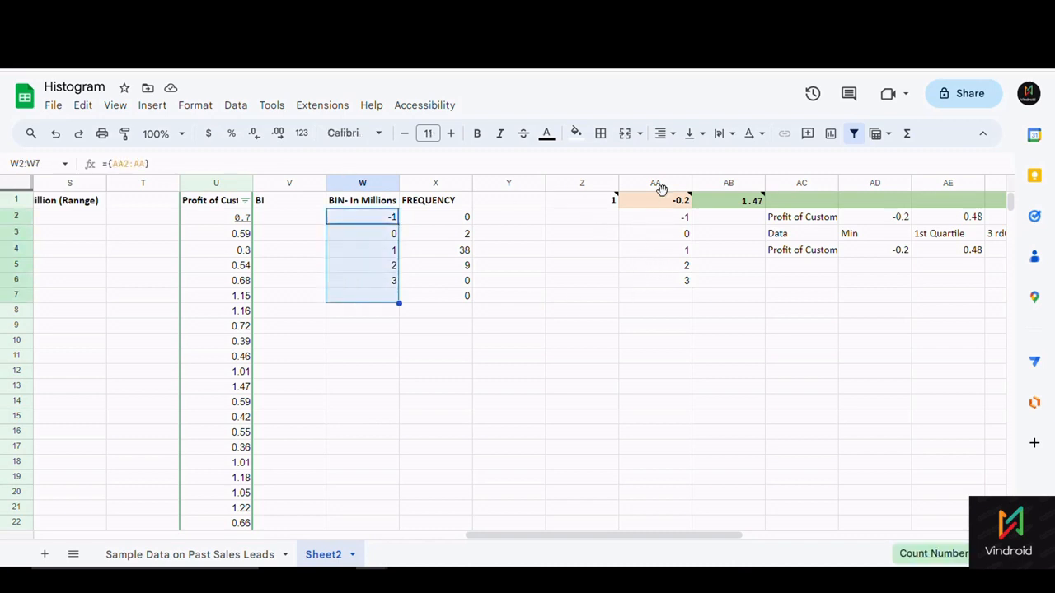
- Examine the SEQUENCE formula in AA2 that generates the bins, along with the function's argument help
{"action": "left_click_drag", "start_coordinate": [658, 223], "coordinate": [664, 313]}
{"action": "left_click", "coordinate": [671, 219]}
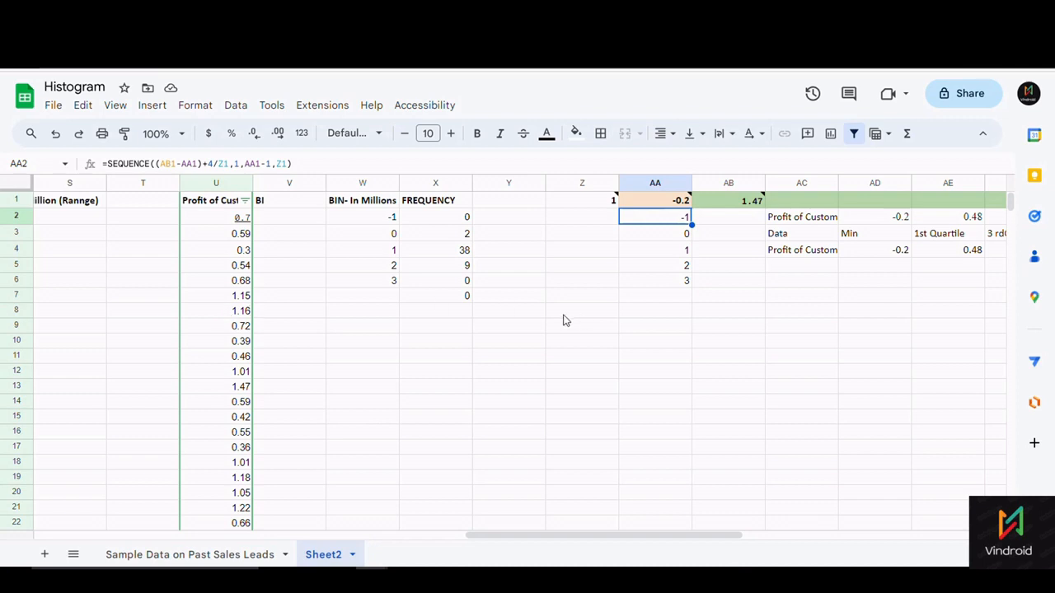
{"action": "left_click_drag", "start_coordinate": [541, 542], "coordinate": [484, 540]}
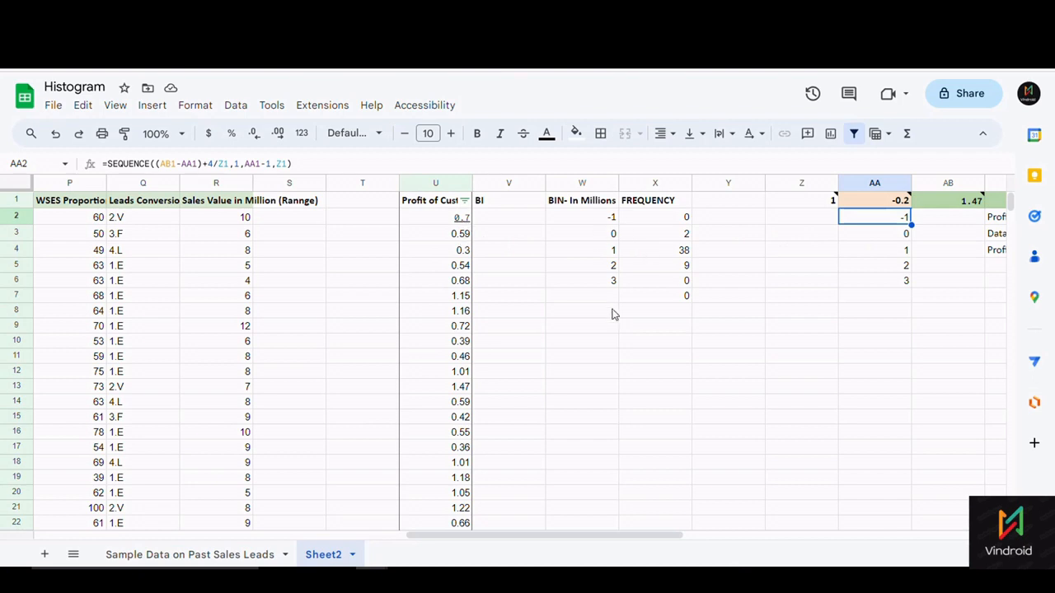
{"action": "left_click", "coordinate": [870, 219]}
{"action": "left_click", "coordinate": [128, 164]}
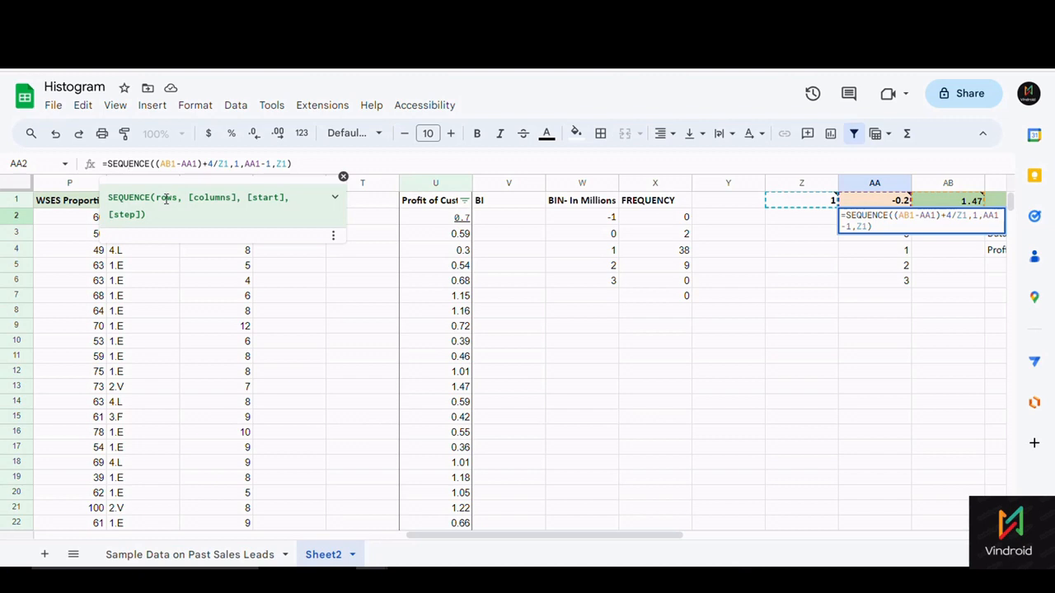
{"action": "left_click", "coordinate": [165, 199]}
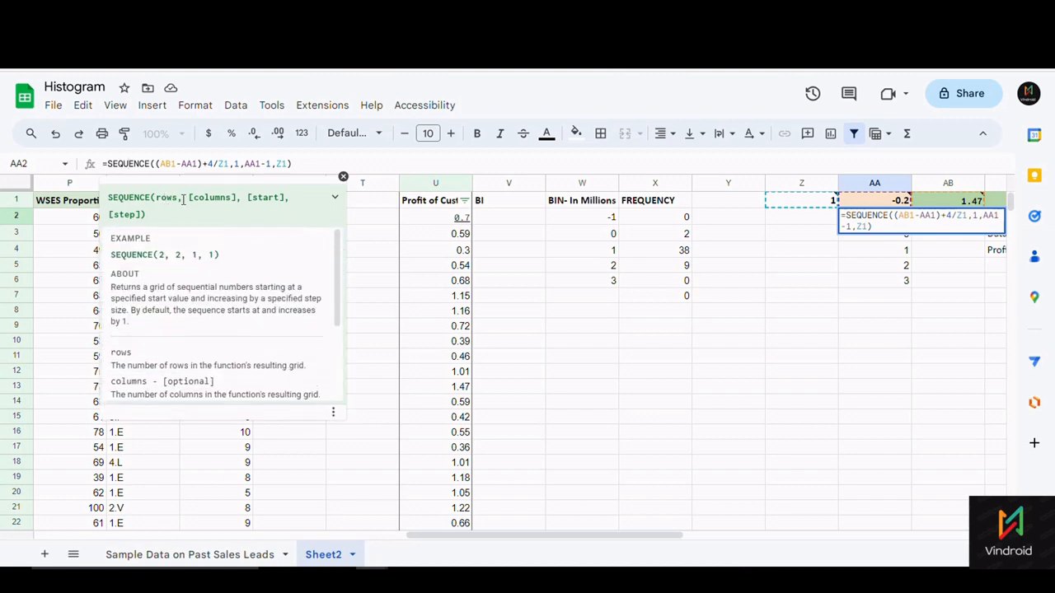
{"action": "left_click", "coordinate": [194, 197]}
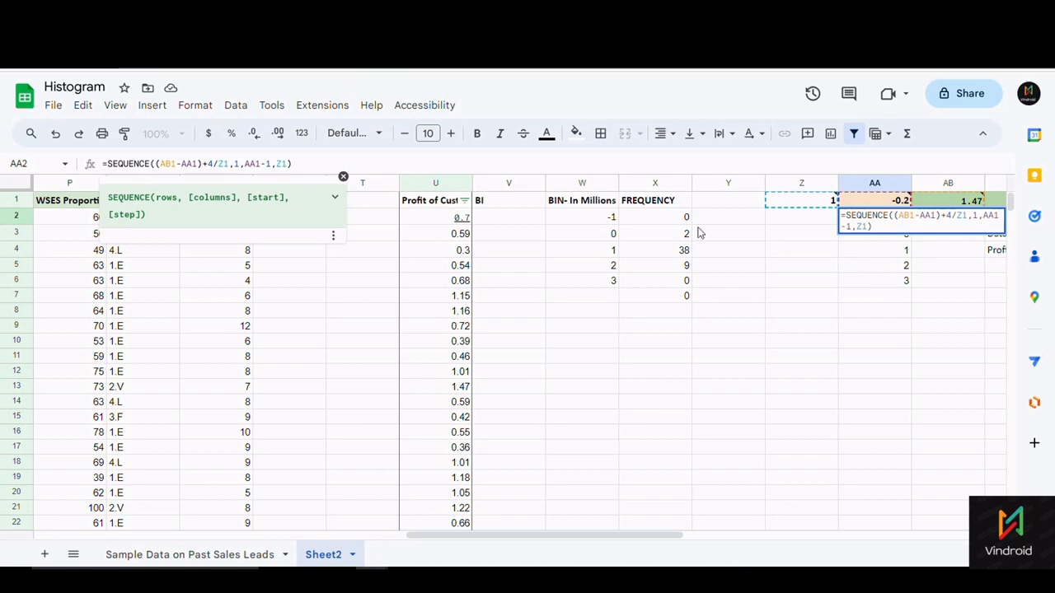
{"action": "left_click", "coordinate": [266, 198]}
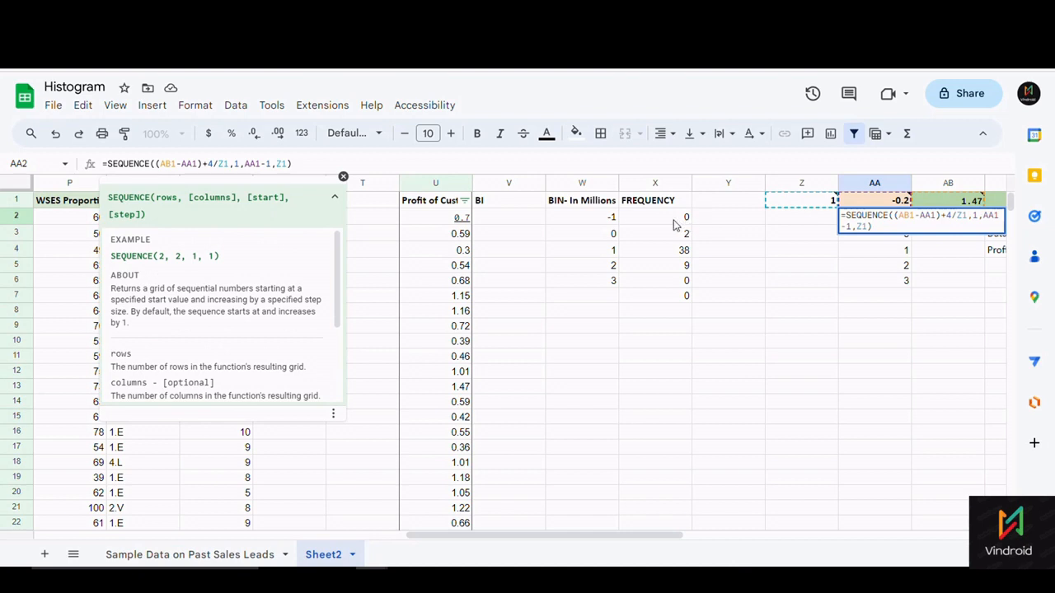
- Check the source reference in W2 and the start and step arguments of the SEQUENCE formula in AA2
{"action": "left_click", "coordinate": [601, 221]}
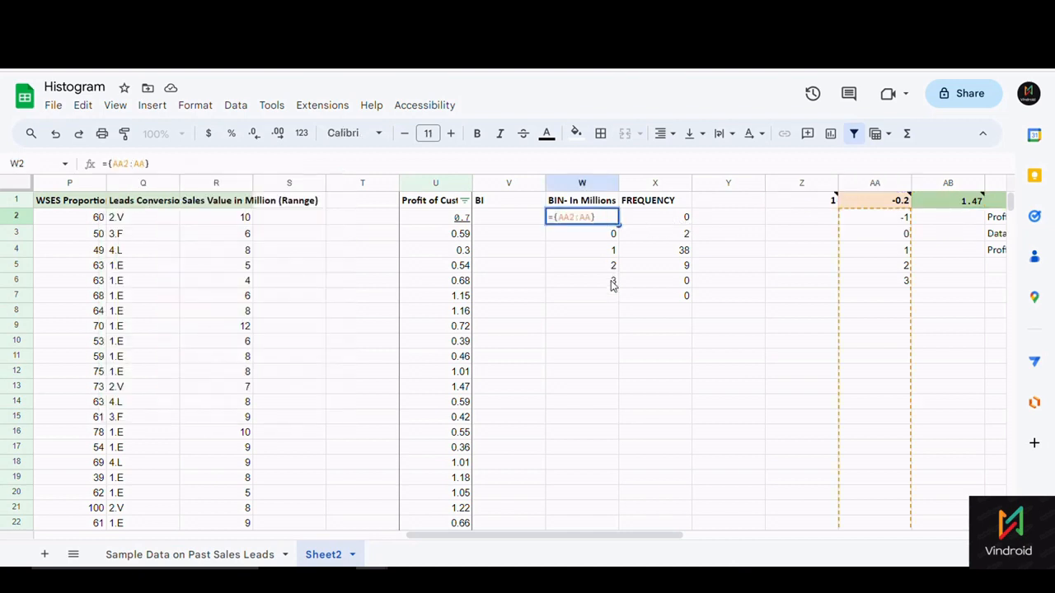
{"action": "left_click", "coordinate": [608, 325]}
{"action": "left_click", "coordinate": [600, 219]}
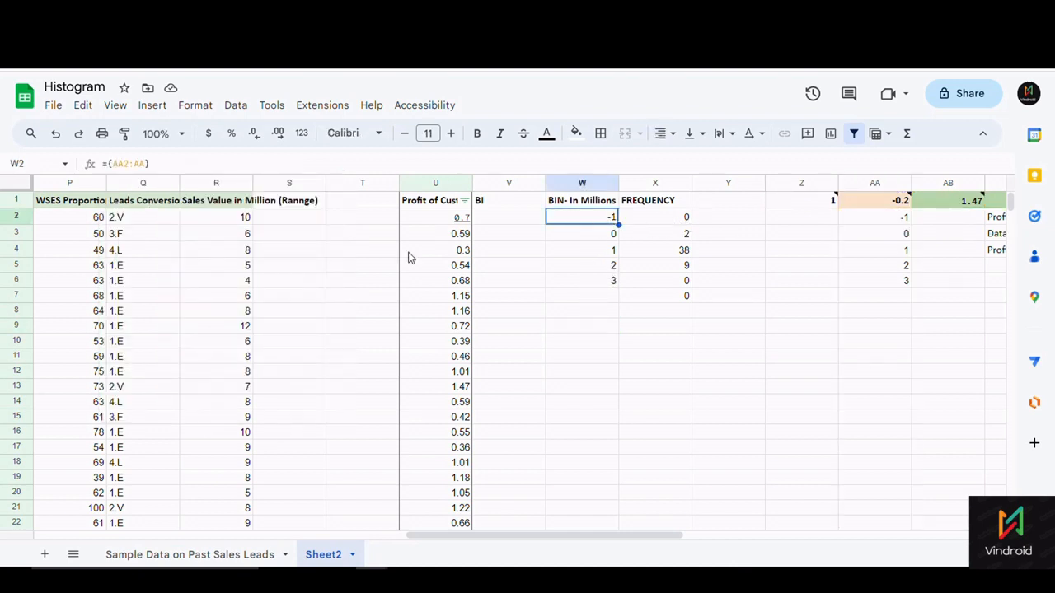
{"action": "left_click", "coordinate": [883, 215]}
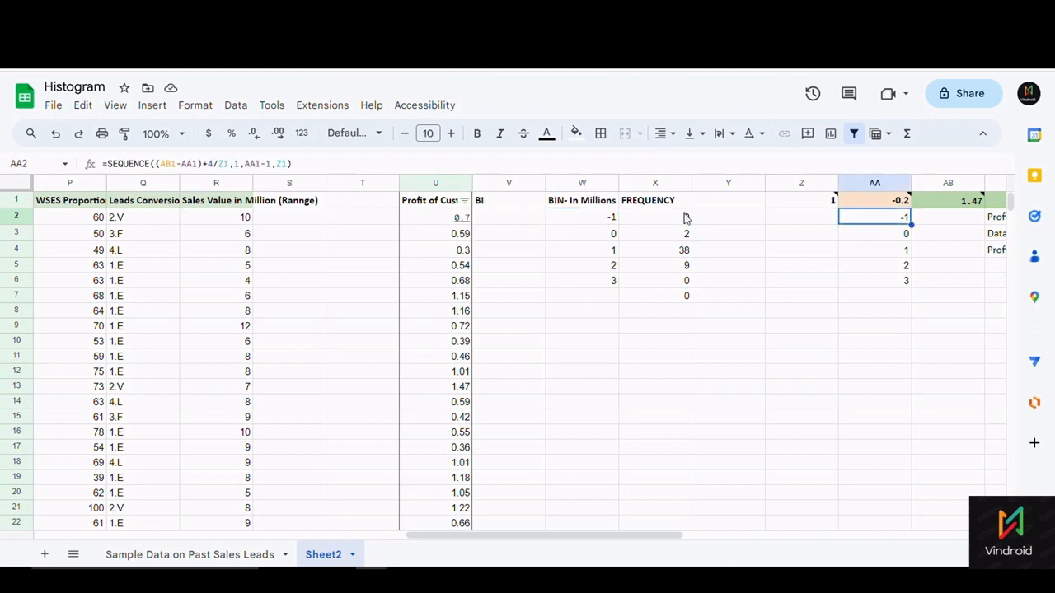
{"action": "left_click", "coordinate": [261, 163]}
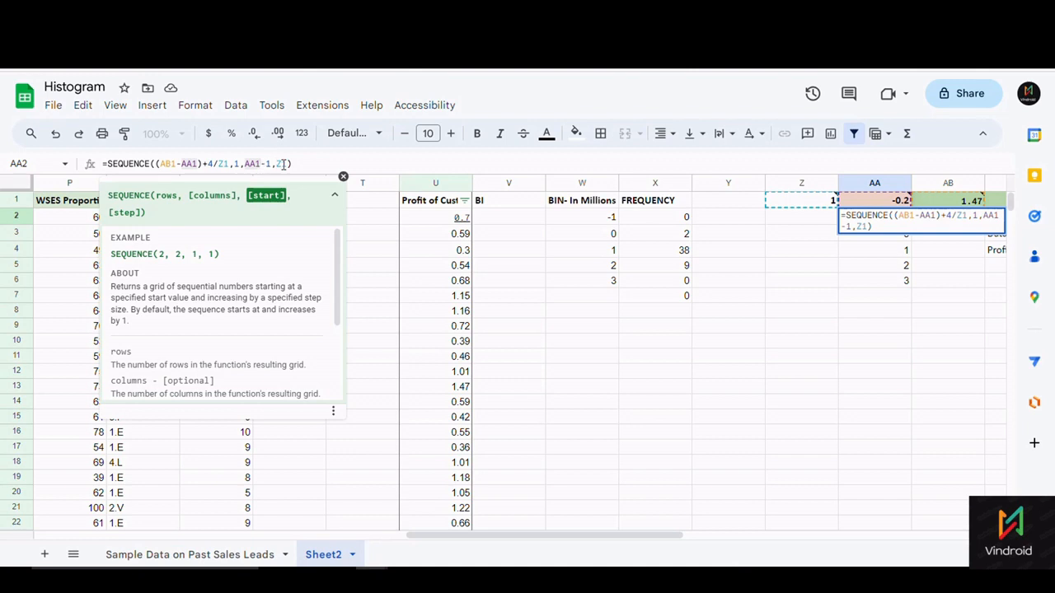
{"action": "left_click", "coordinate": [283, 164]}
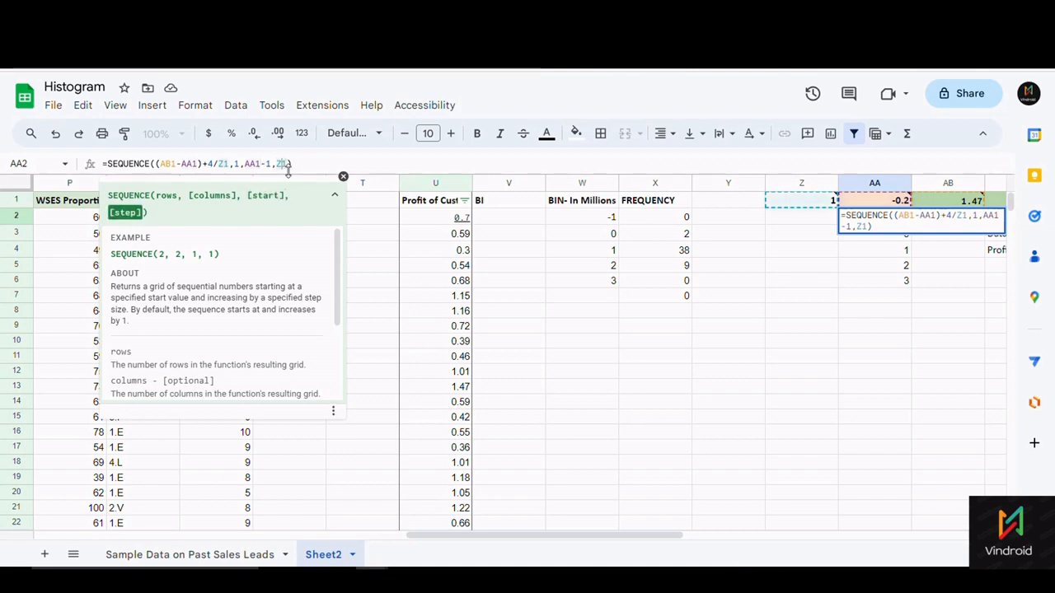
- Compare the individual bin values in W2:W6 with the SEQUENCE formula in AA2
{"action": "double_click", "coordinate": [608, 221]}
{"action": "left_click", "coordinate": [594, 262]}
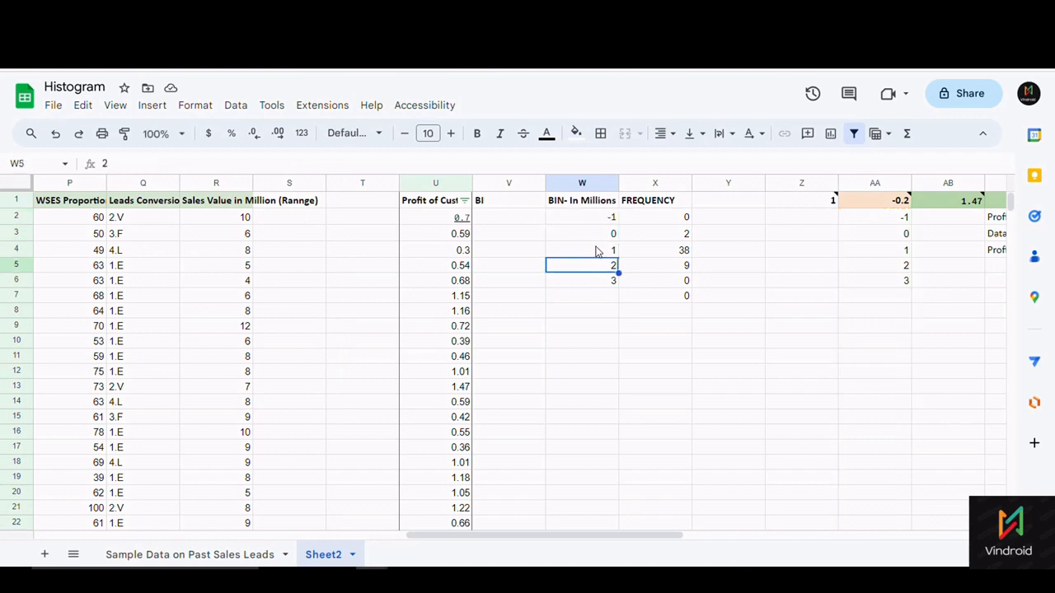
{"action": "left_click", "coordinate": [597, 220]}
{"action": "left_click", "coordinate": [601, 248]}
{"action": "left_click", "coordinate": [606, 281]}
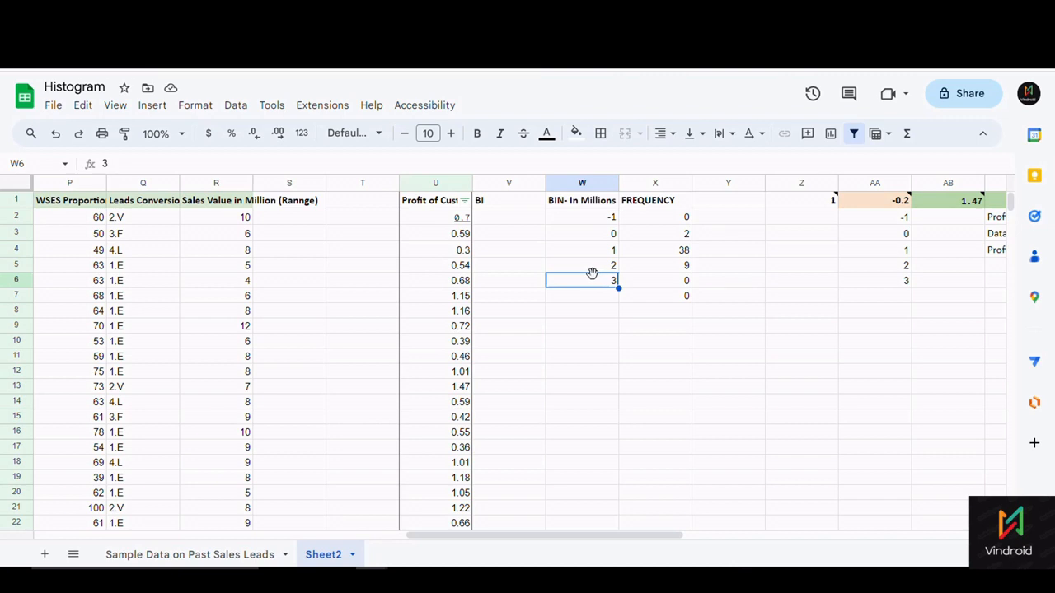
{"action": "left_click", "coordinate": [592, 224]}
{"action": "left_click", "coordinate": [599, 269]}
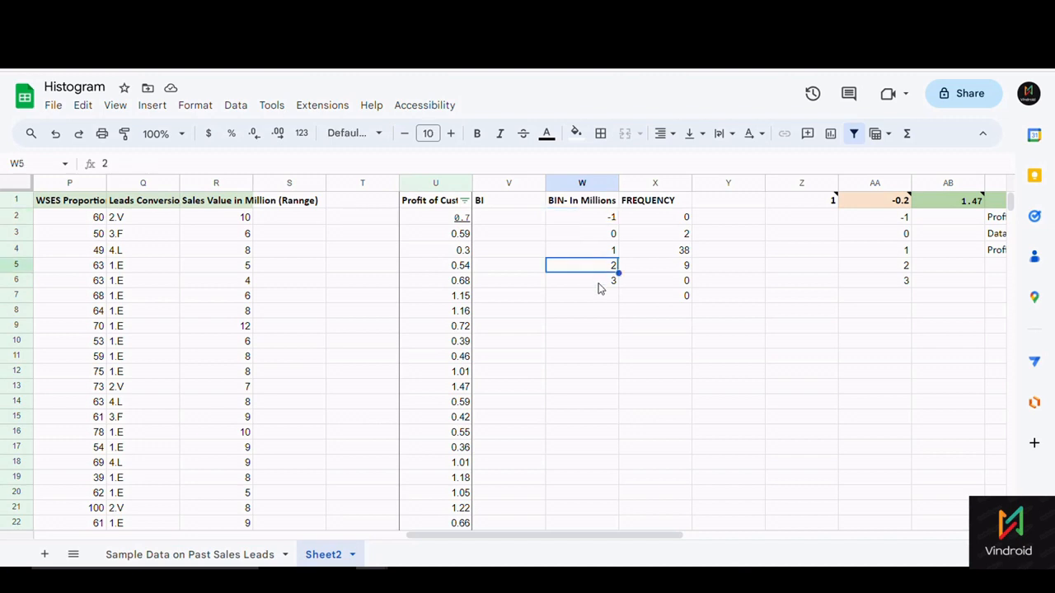
{"action": "left_click", "coordinate": [860, 219]}
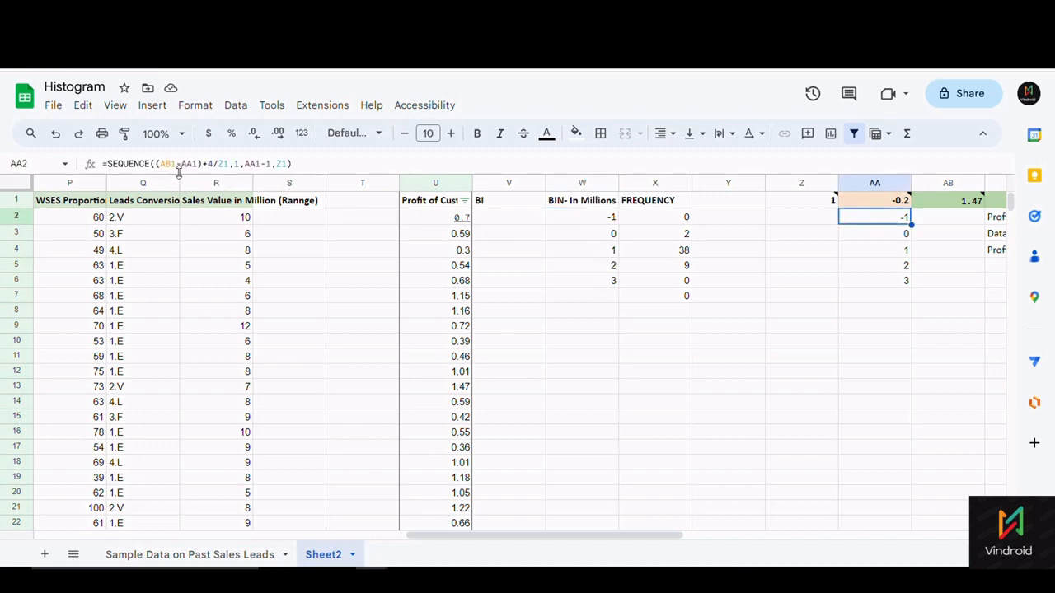
- Trace the AB1 and AA1 references in the AA2 SEQUENCE formula to the notes on those two cells
{"action": "left_click", "coordinate": [142, 163]}
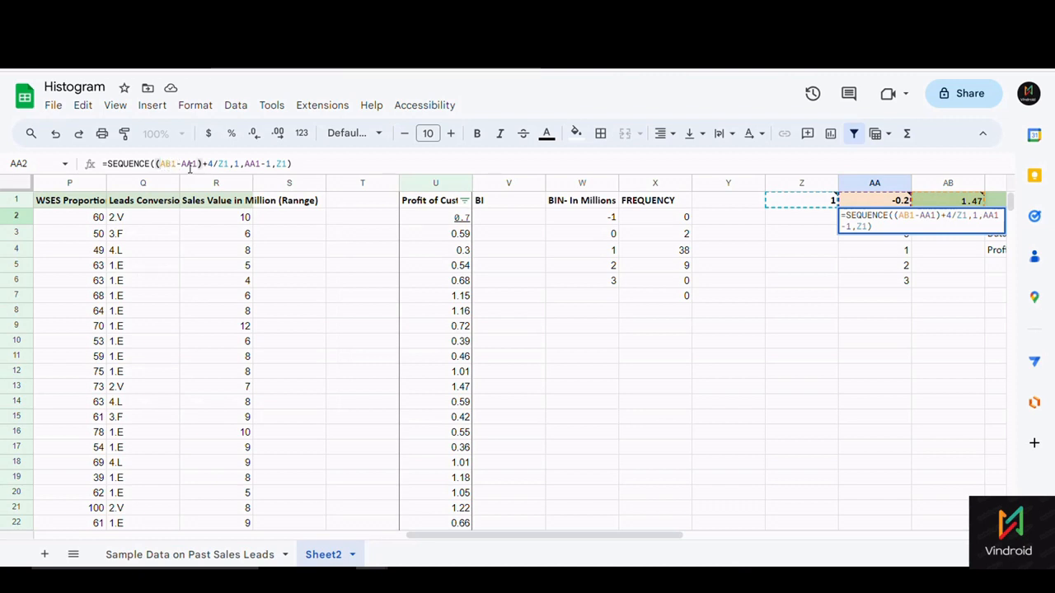
{"action": "mouse_move", "coordinate": [876, 202]}
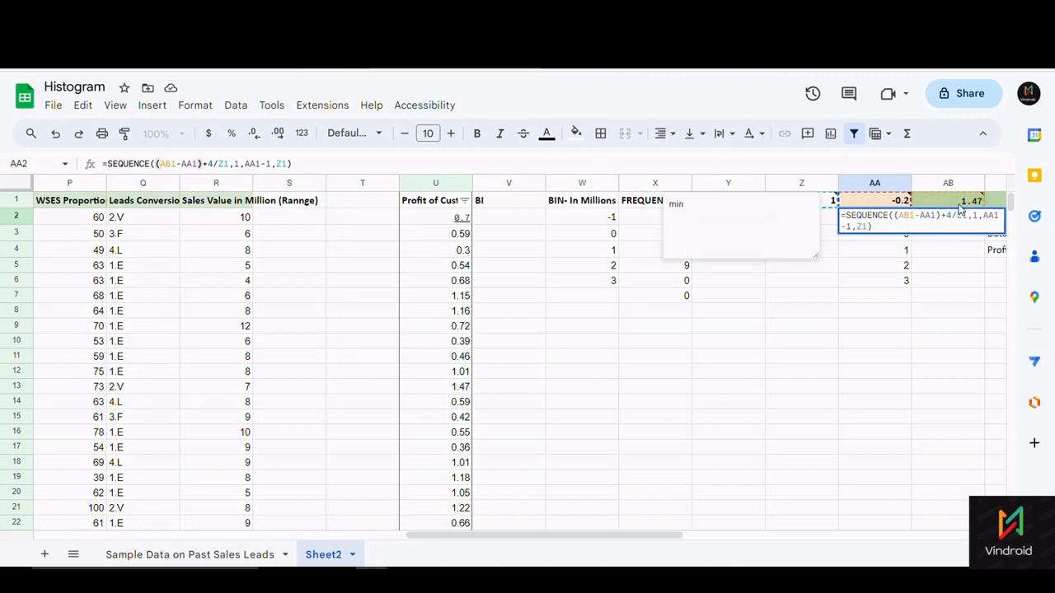
{"action": "mouse_move", "coordinate": [980, 208]}
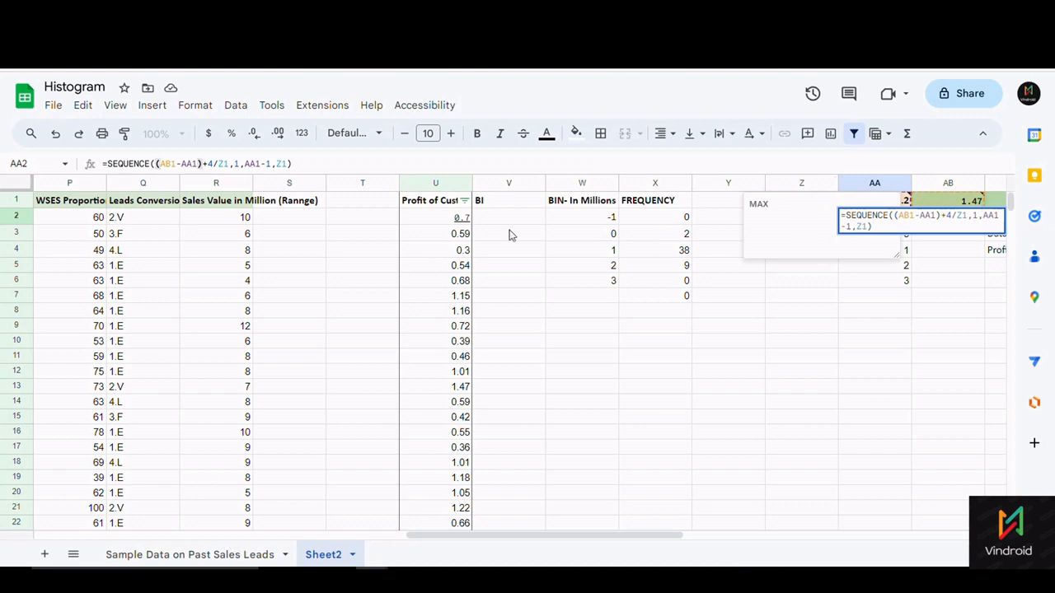
- Inspect the MAX formula in AB1 and the range it references in column U
{"action": "left_click", "coordinate": [846, 370]}
{"action": "left_click", "coordinate": [931, 207]}
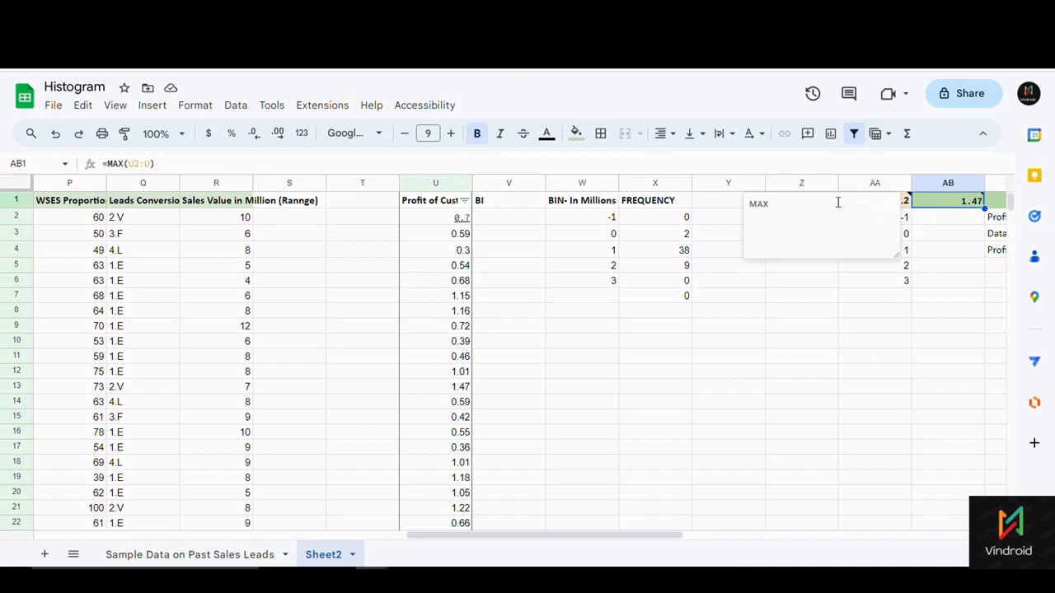
{"action": "left_click", "coordinate": [928, 347]}
{"action": "left_click", "coordinate": [925, 202]}
{"action": "double_click", "coordinate": [120, 163]}
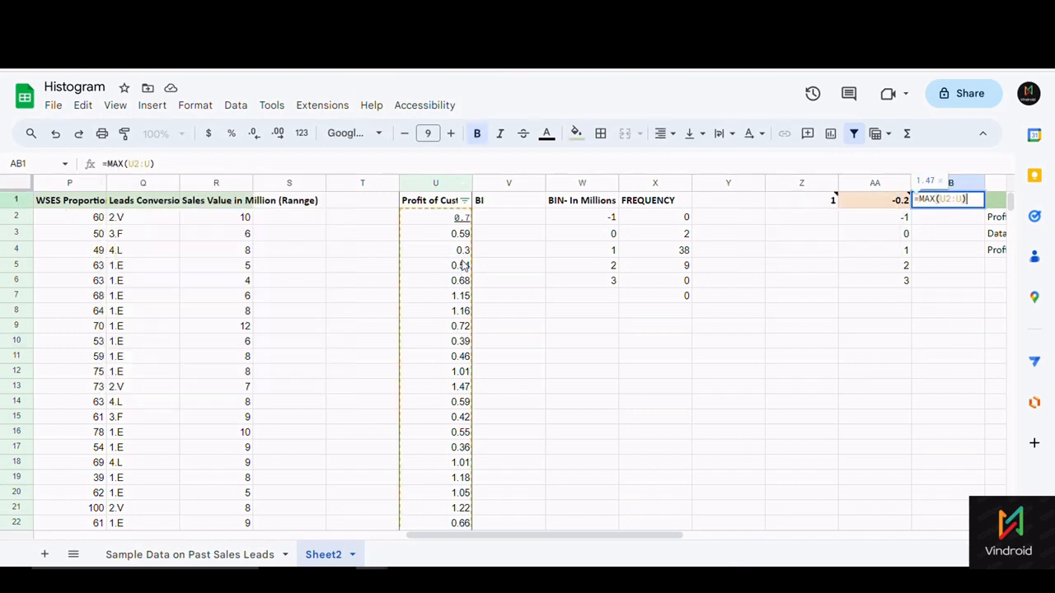
- Compare the highest values in column U's filter list with the maximum in AB1
{"action": "left_click", "coordinate": [439, 183]}
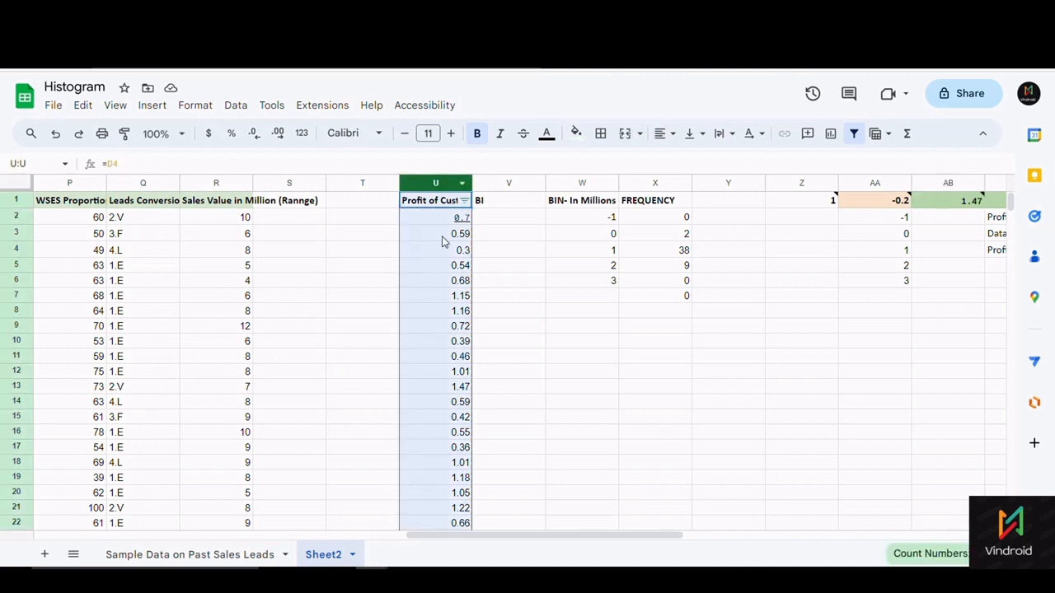
{"action": "left_click", "coordinate": [464, 200]}
{"action": "scroll", "coordinate": [404, 446], "scroll_direction": "down", "scroll_amount": 1}
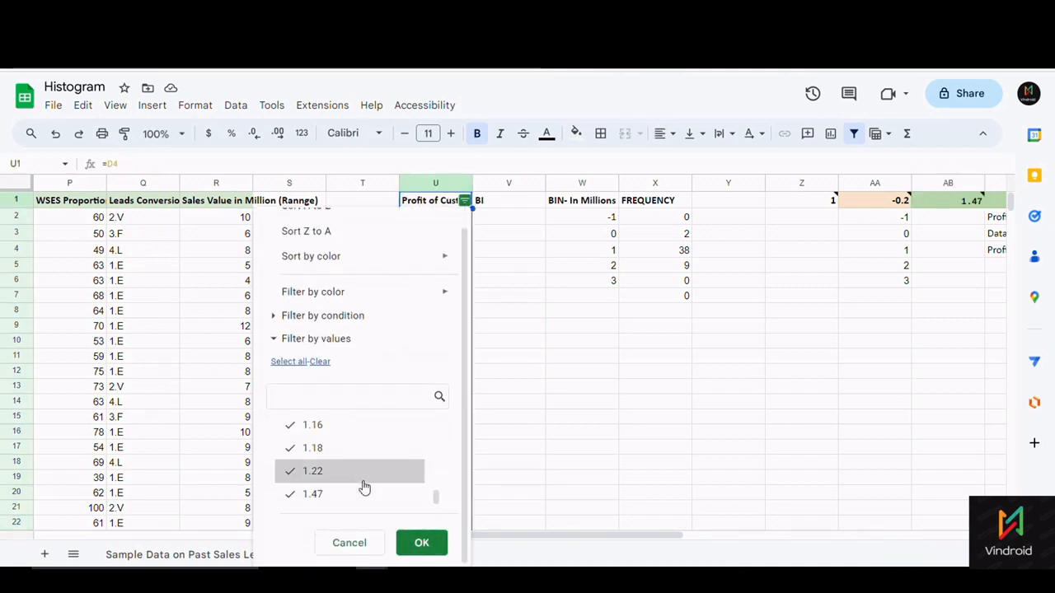
{"action": "left_click", "coordinate": [960, 208]}
{"action": "left_click", "coordinate": [895, 431]}
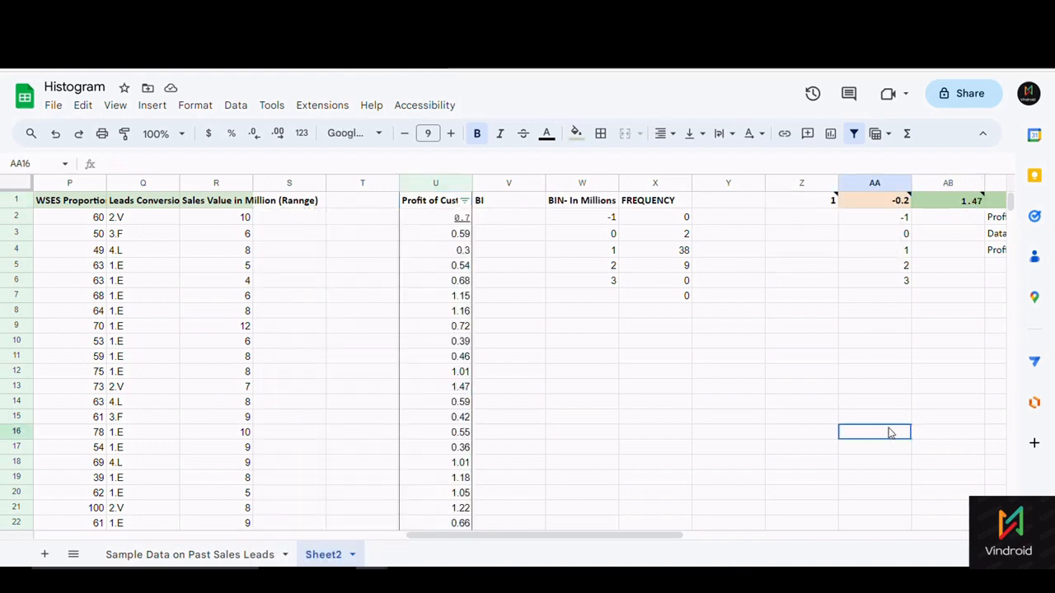
- Inspect the MIN formula in AA1 and compare it with the lowest values in column U's filter list
{"action": "left_click", "coordinate": [876, 206]}
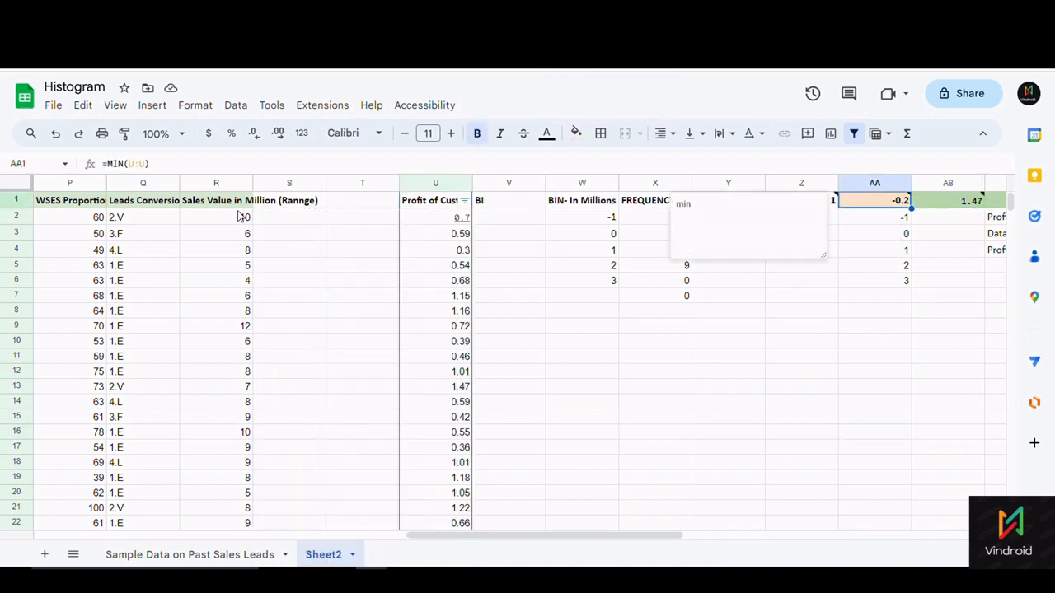
{"action": "left_click", "coordinate": [169, 164]}
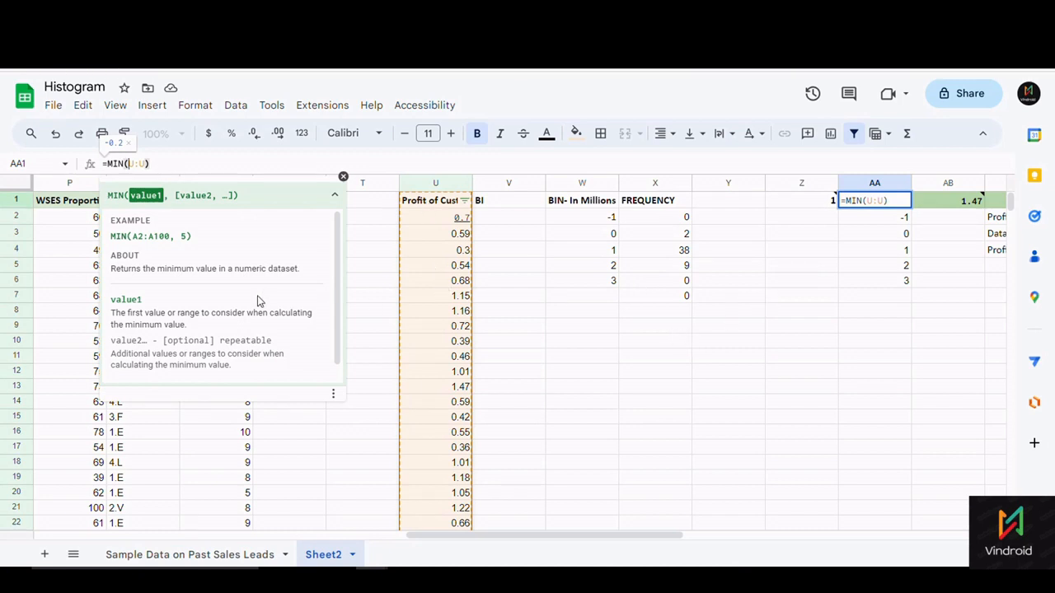
{"action": "left_click", "coordinate": [541, 276]}
{"action": "left_click", "coordinate": [465, 201]}
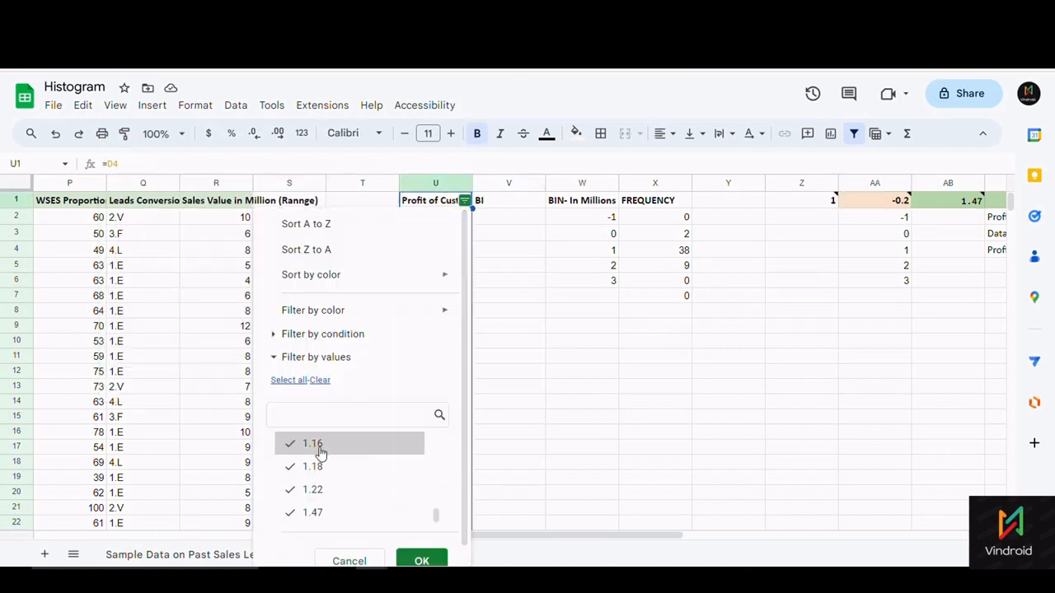
{"action": "scroll", "coordinate": [360, 466], "scroll_direction": "up", "scroll_amount": 10}
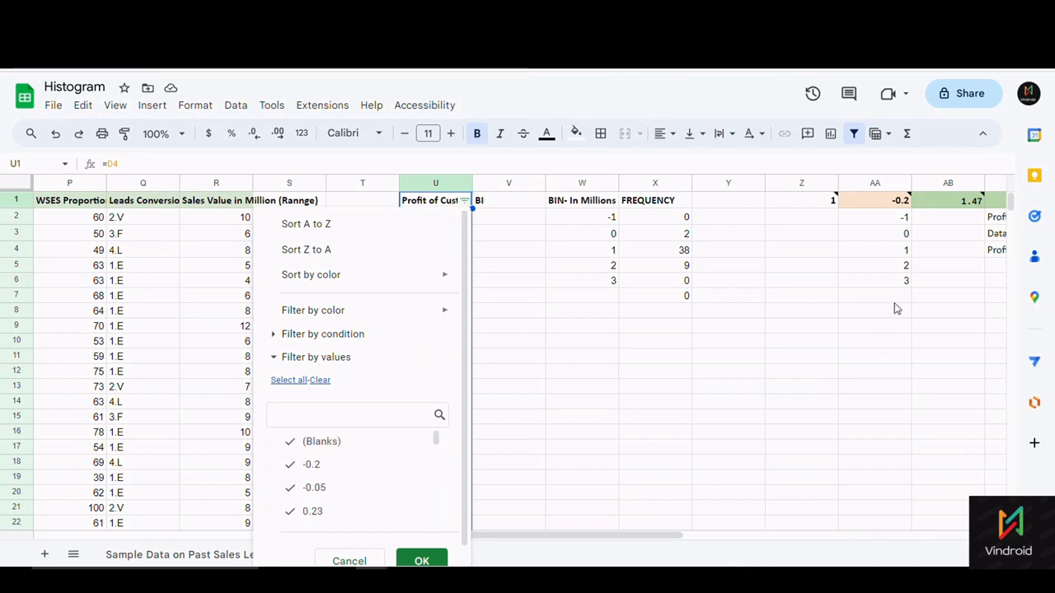
{"action": "left_click", "coordinate": [897, 205]}
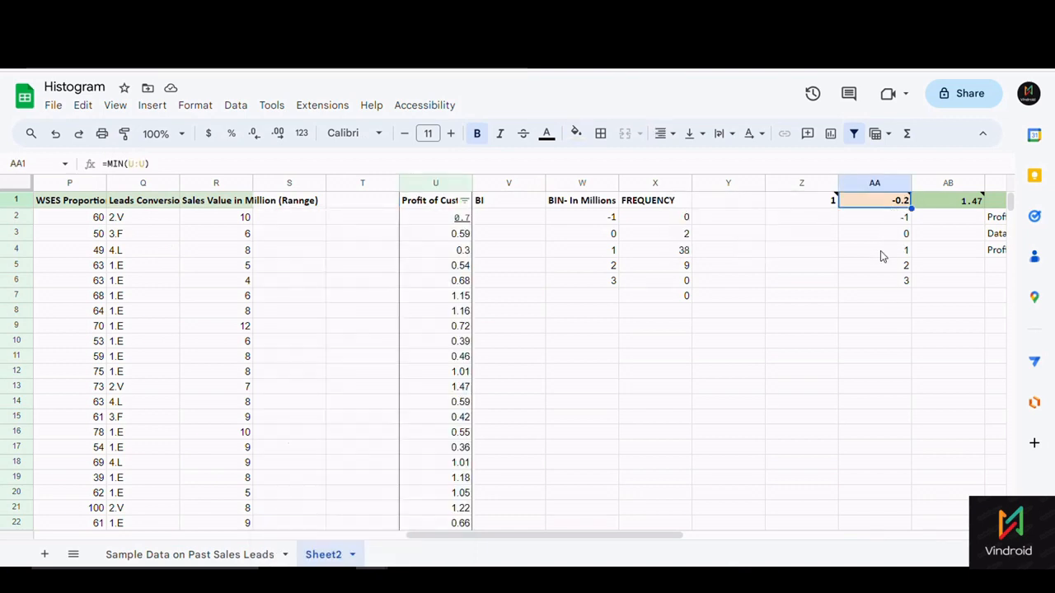
- Examine the rows argument (AB1-AA1)+4/Z1 of the SEQUENCE formula in AA2
{"action": "left_click", "coordinate": [880, 251]}
{"action": "left_click", "coordinate": [872, 219]}
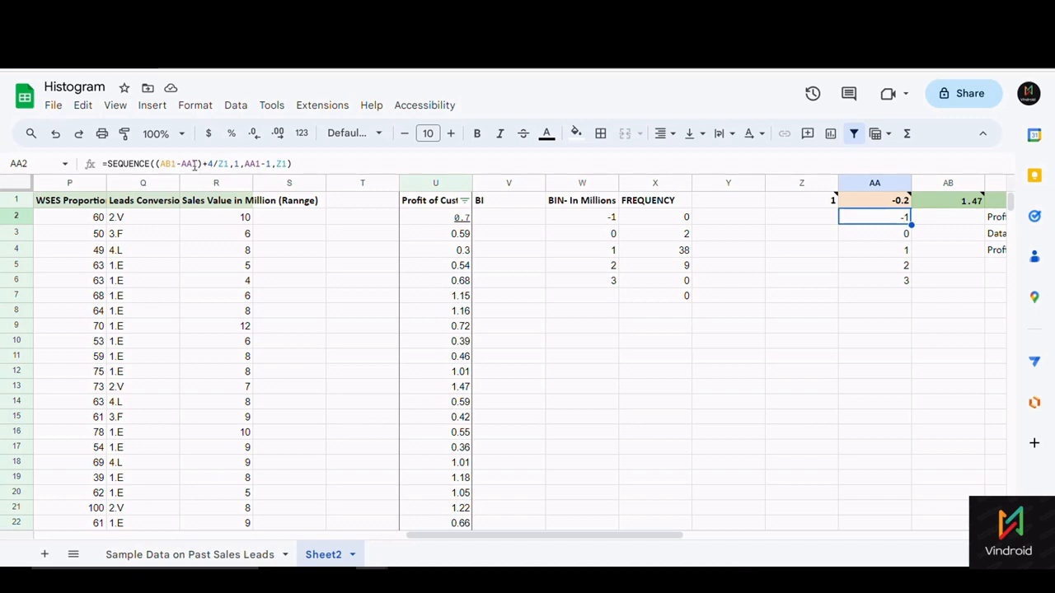
{"action": "left_click", "coordinate": [142, 165]}
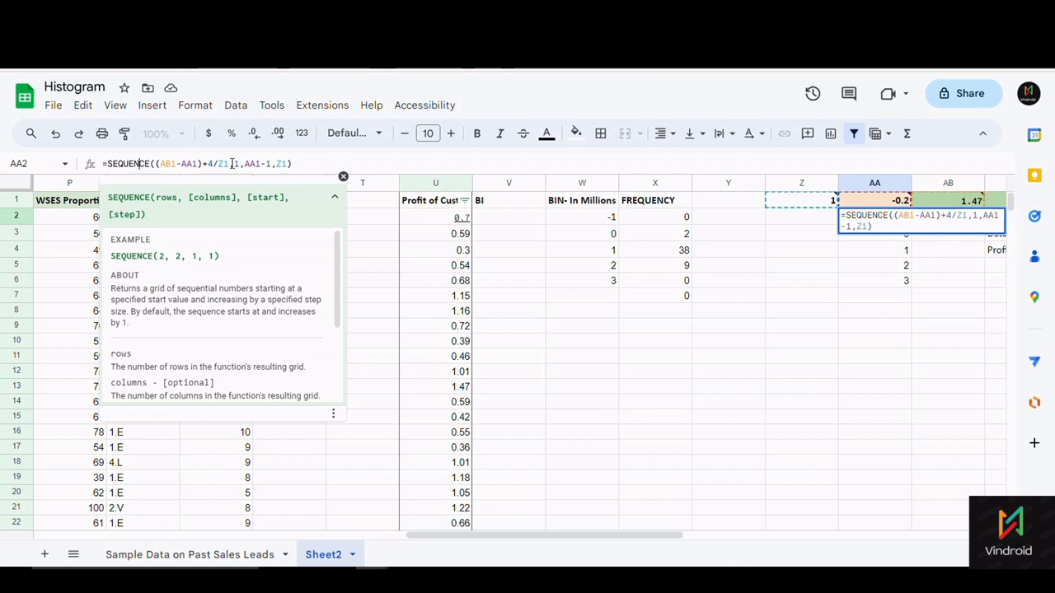
{"action": "left_click_drag", "start_coordinate": [233, 164], "coordinate": [167, 165]}
{"action": "left_click", "coordinate": [163, 165]}
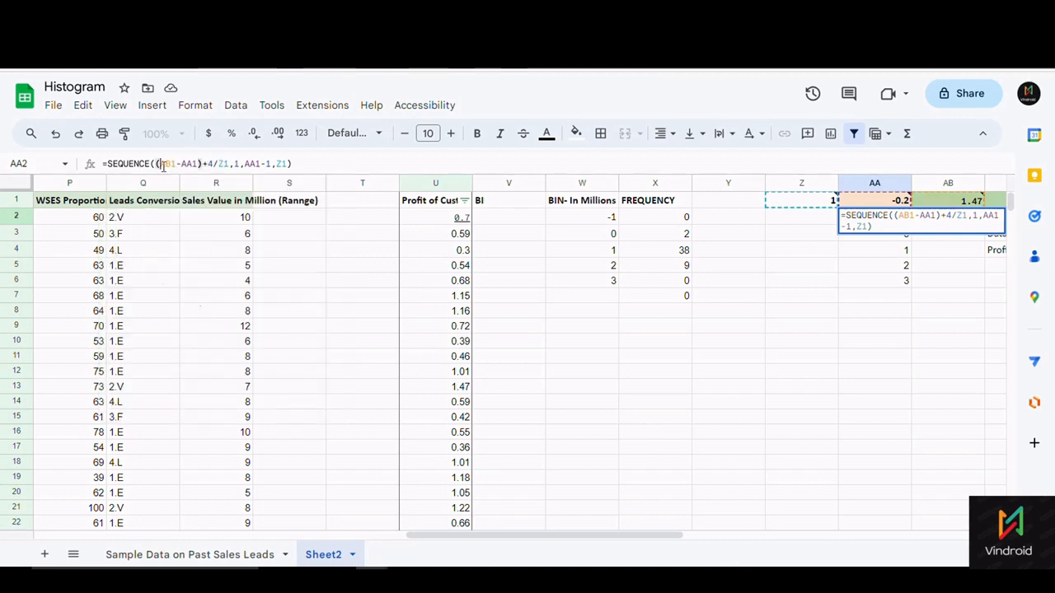
{"action": "left_click", "coordinate": [209, 164]}
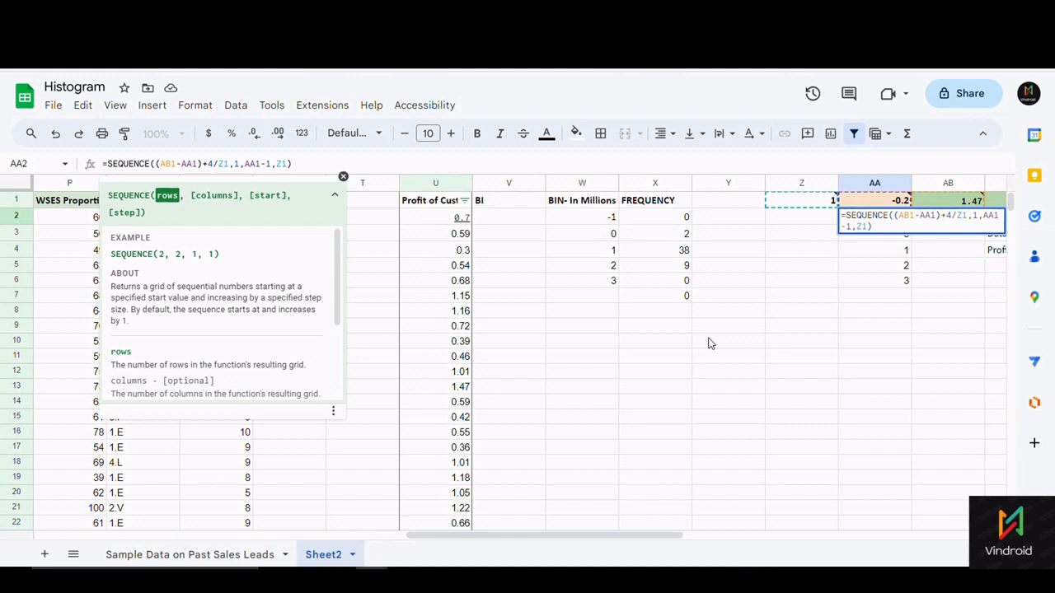
{"action": "left_click", "coordinate": [185, 164]}
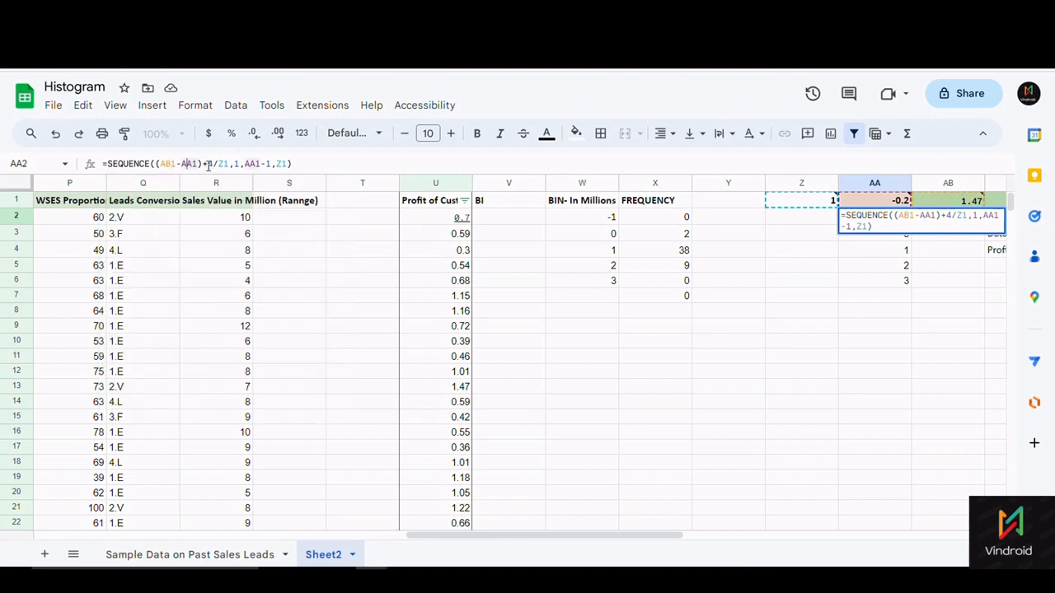
- Remove the +4 from the rows argument of the SEQUENCE formula in AA2
{"action": "left_click", "coordinate": [209, 164]}
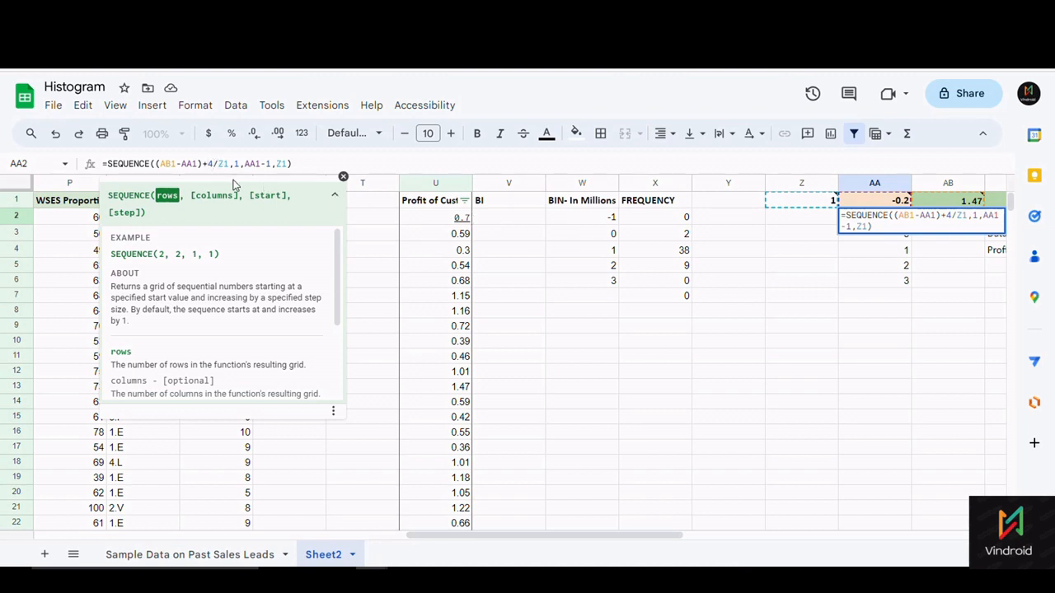
{"action": "key", "text": "BackSpace"}
{"action": "key", "text": "BackSpace"}
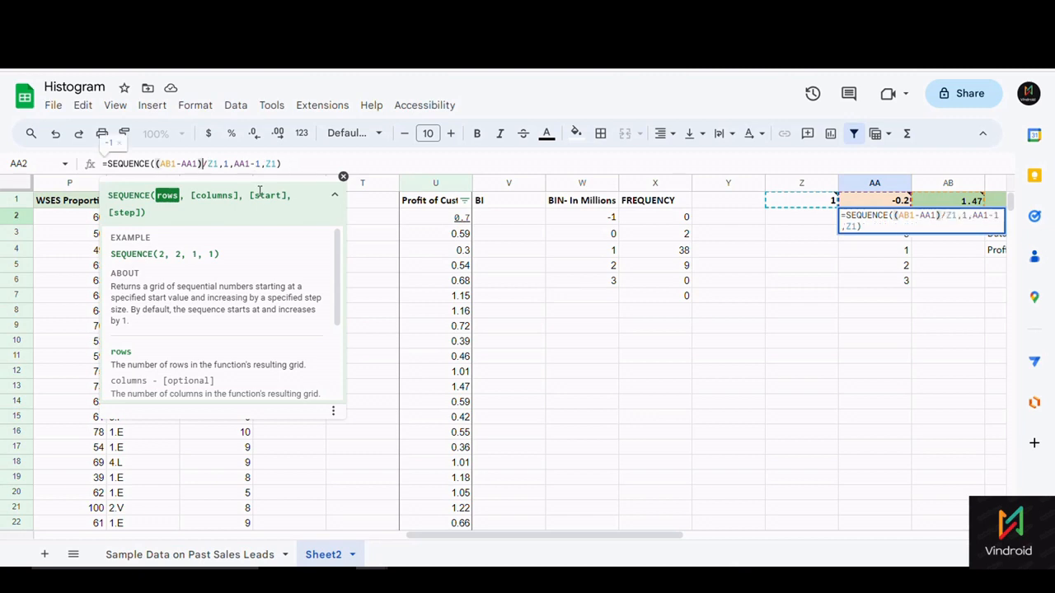
{"action": "key", "text": "Return"}
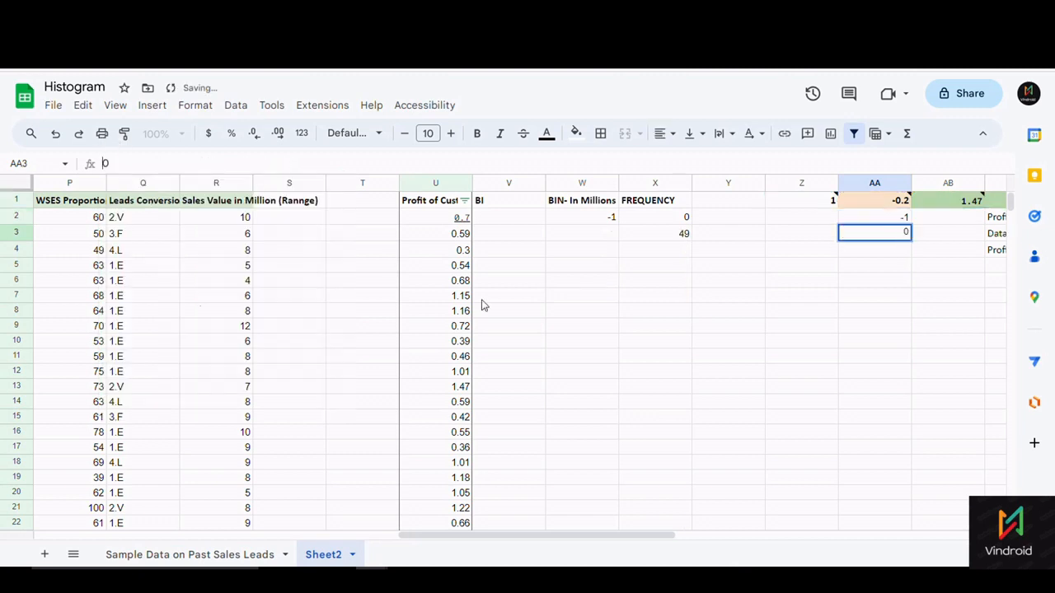
- Check the shortened bins in AA2:AA3 against the profit values in column U and the FREQUENCY vs. BIN- In Millions chart
{"action": "left_click", "coordinate": [890, 221]}
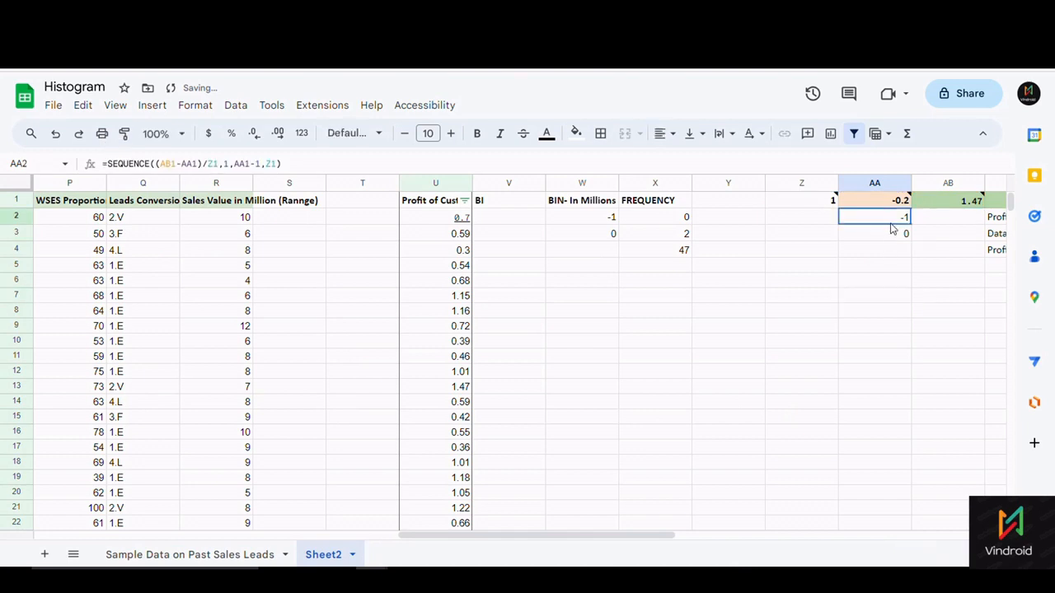
{"action": "left_click", "coordinate": [894, 237]}
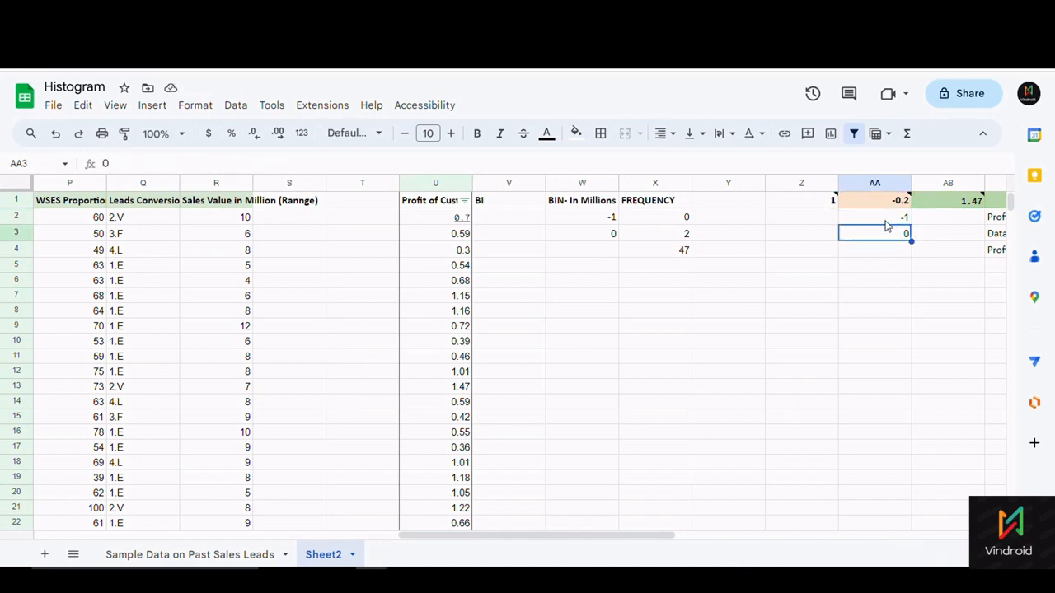
{"action": "scroll", "coordinate": [461, 425], "scroll_direction": "down", "scroll_amount": 10}
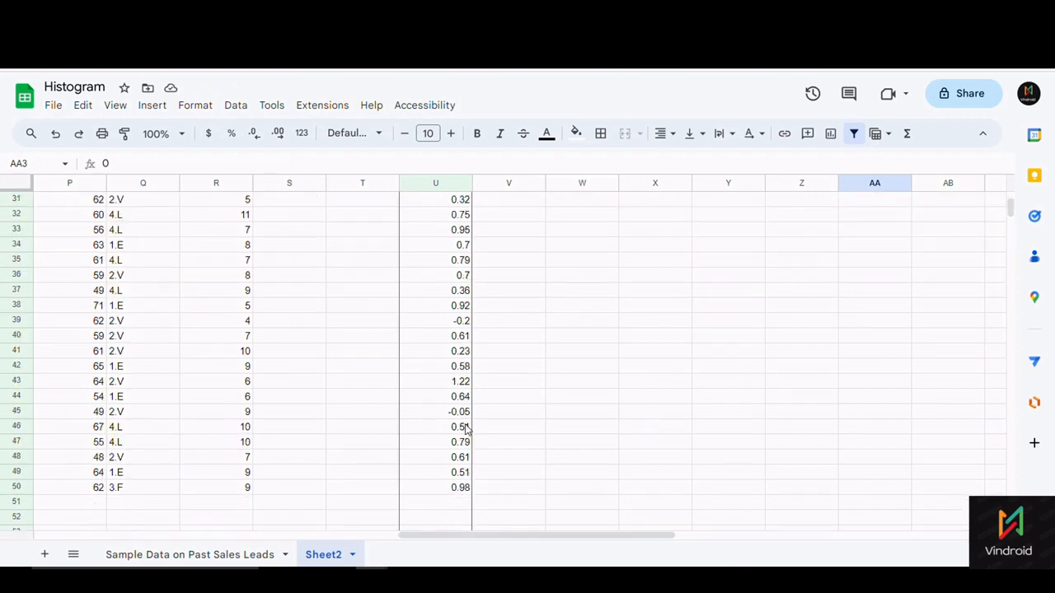
{"action": "scroll", "coordinate": [458, 435], "scroll_direction": "up", "scroll_amount": 10}
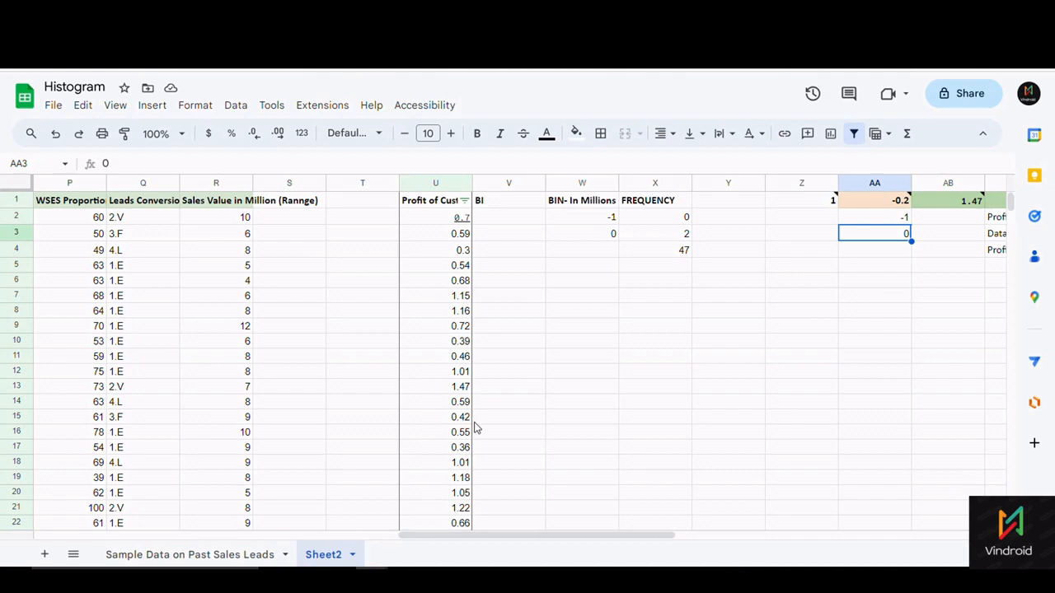
{"action": "left_click_drag", "start_coordinate": [497, 536], "coordinate": [95, 531]}
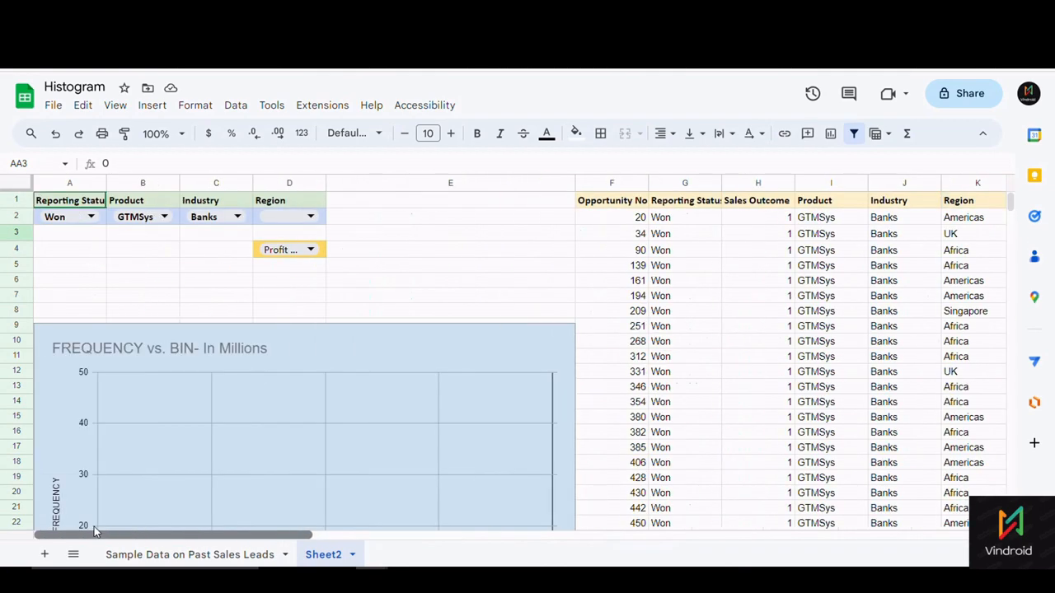
{"action": "scroll", "coordinate": [149, 477], "scroll_direction": "down", "scroll_amount": 4}
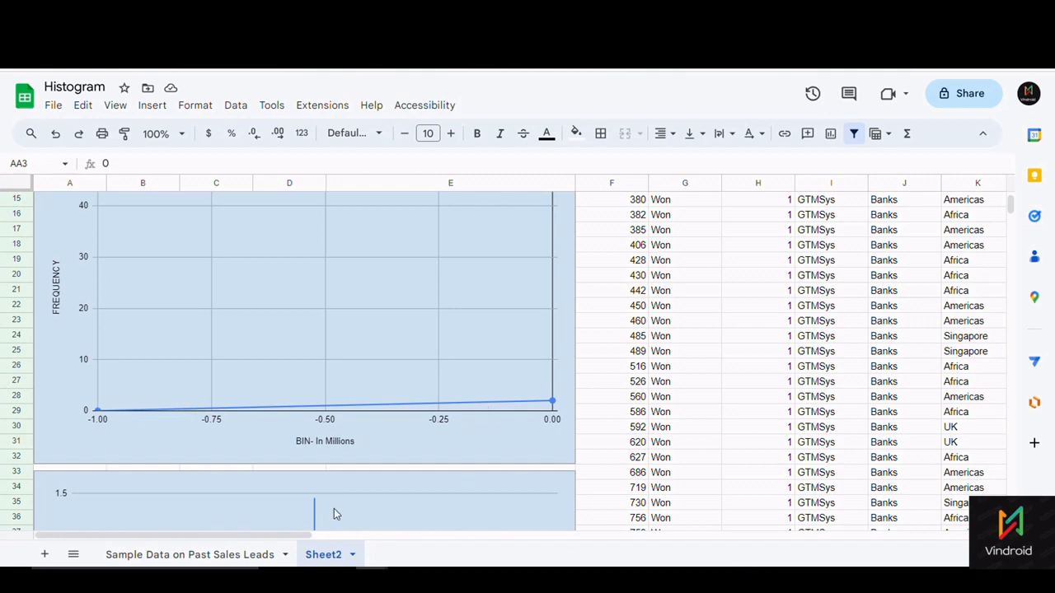
{"action": "left_click_drag", "start_coordinate": [302, 536], "coordinate": [711, 539]}
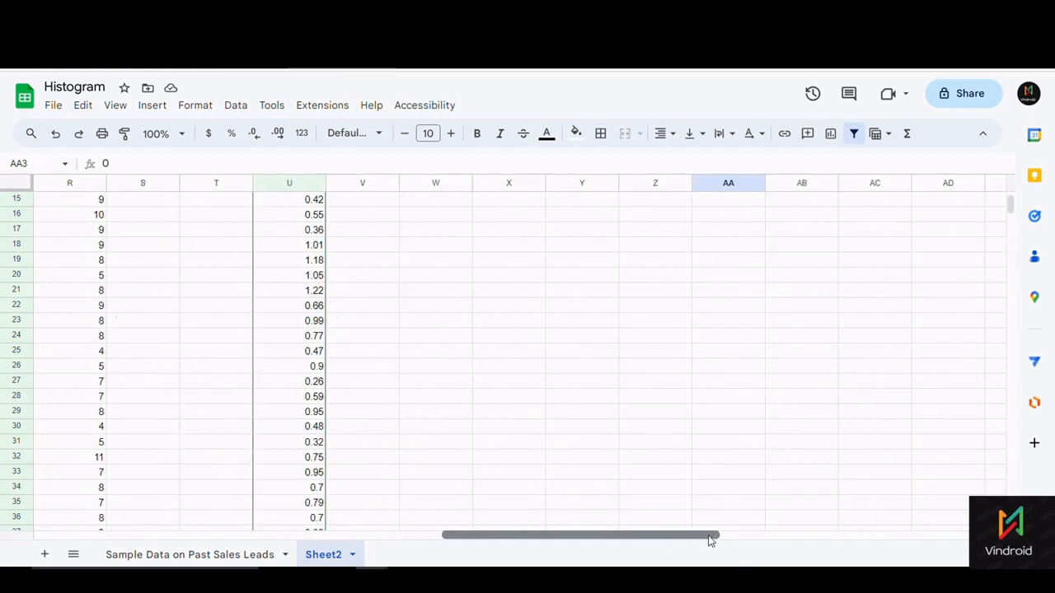
{"action": "scroll", "coordinate": [722, 348], "scroll_direction": "up", "scroll_amount": 4}
- Add +4 back after (AB1-AA1) in the rows argument of the SEQUENCE formula in AA2
{"action": "left_click", "coordinate": [747, 218]}
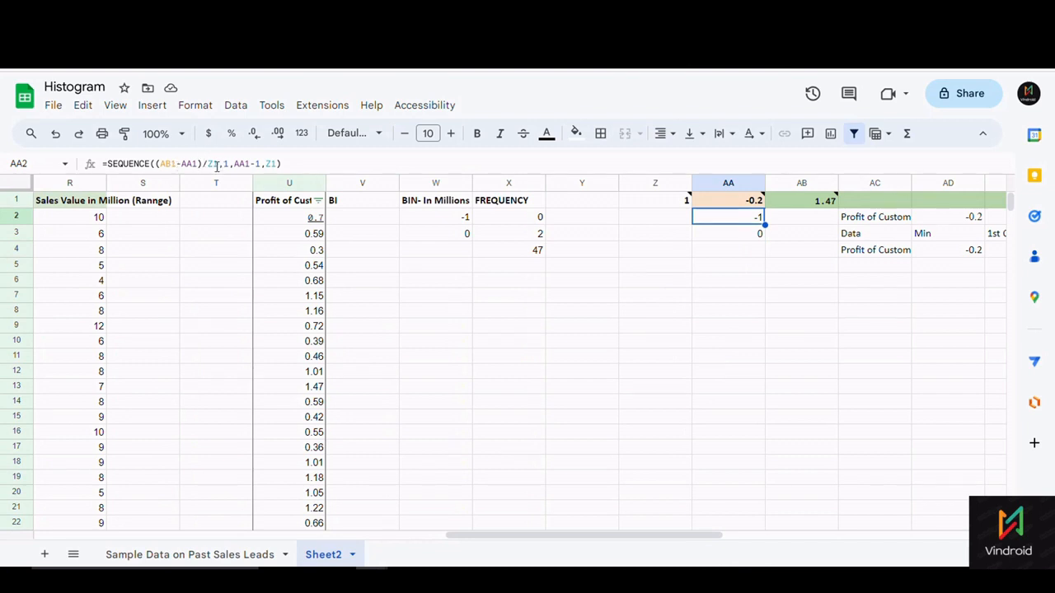
{"action": "left_click", "coordinate": [203, 163]}
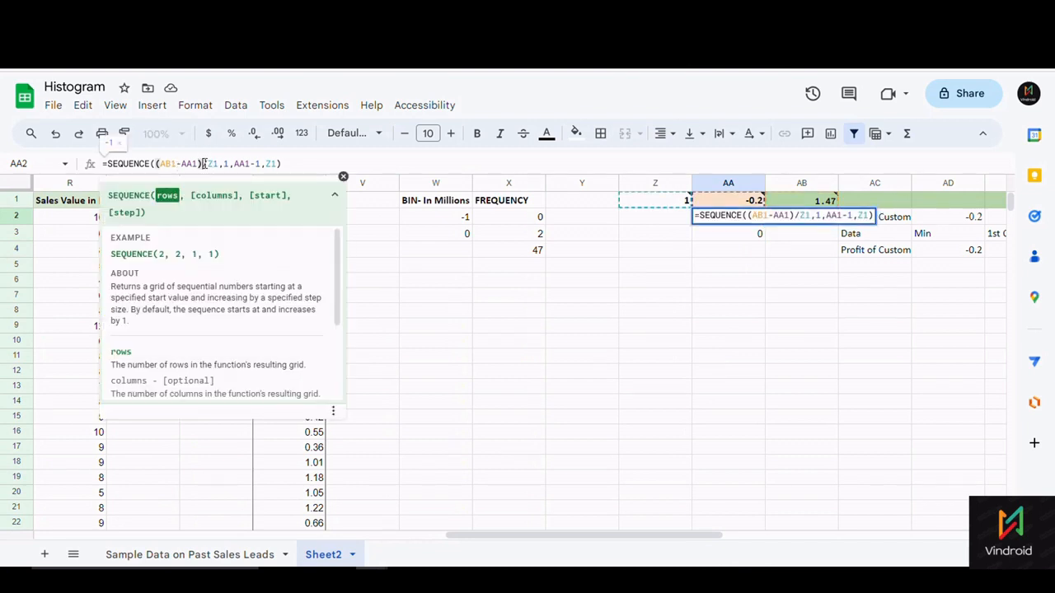
{"action": "type", "text": "+4"}
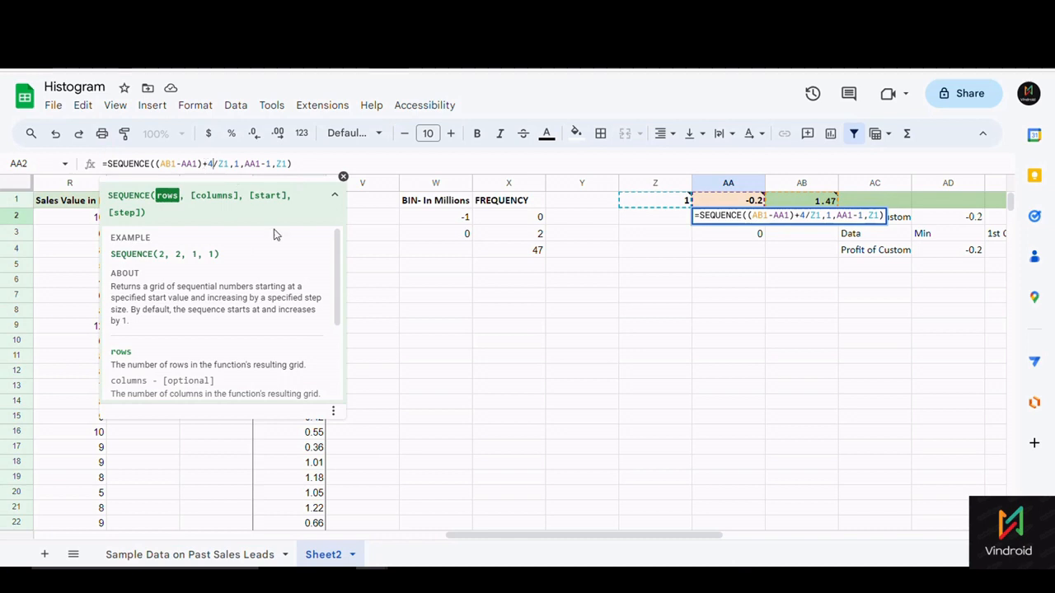
{"action": "key", "text": "Return"}
- Clear the hard-coded 0 from AA3 so the sequence in AA2 can expand
{"action": "left_click", "coordinate": [581, 342]}
{"action": "left_click", "coordinate": [740, 235]}
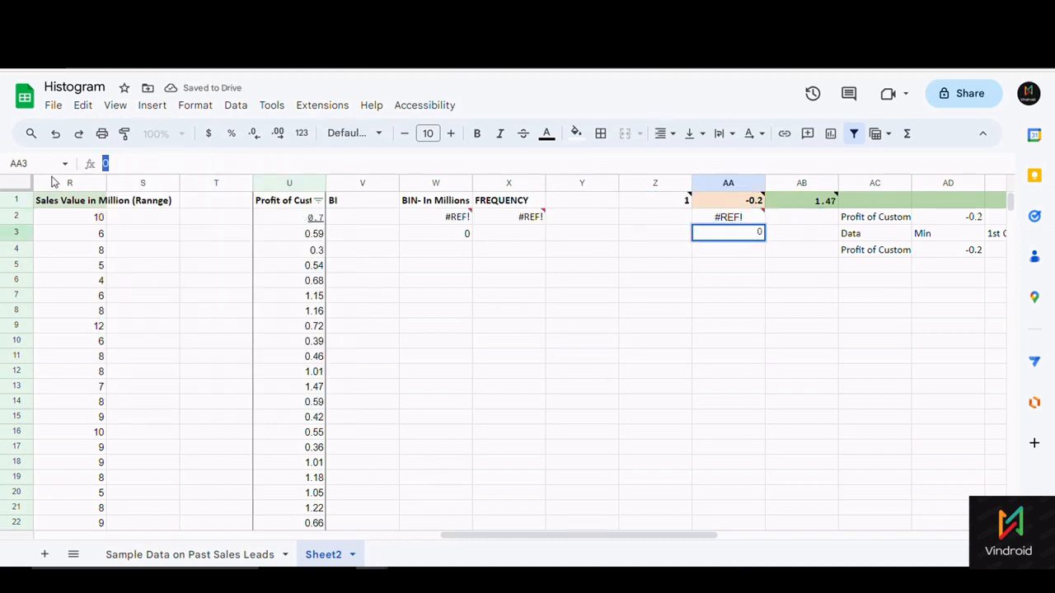
{"action": "key", "text": "Return"}
{"action": "left_click", "coordinate": [655, 388]}
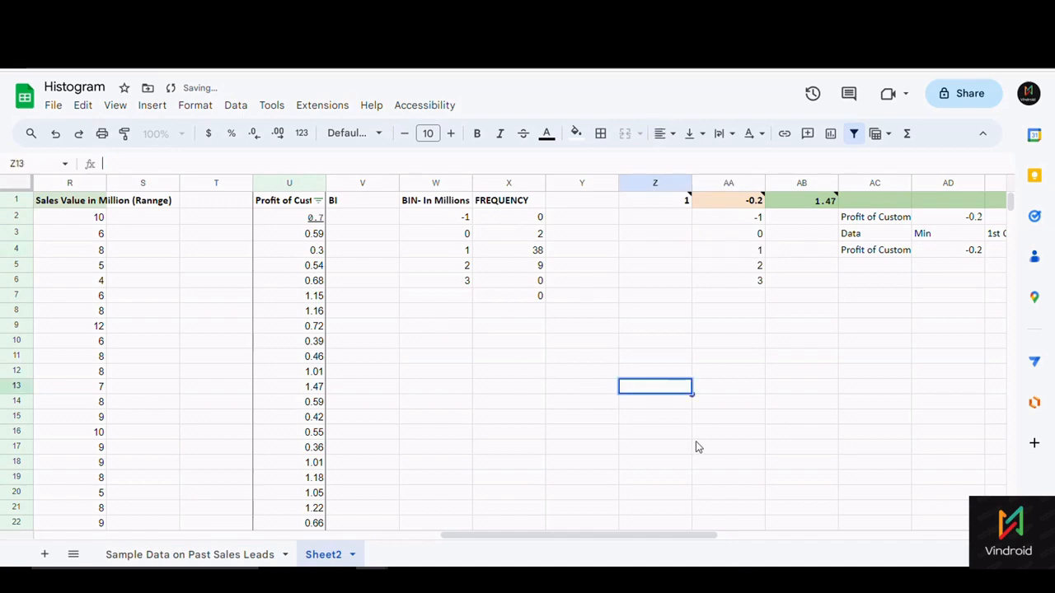
- Review the regenerated bins in column AA and the FREQUENCY vs. BIN- In Millions chart
{"action": "left_click", "coordinate": [739, 217]}
{"action": "left_click", "coordinate": [722, 435]}
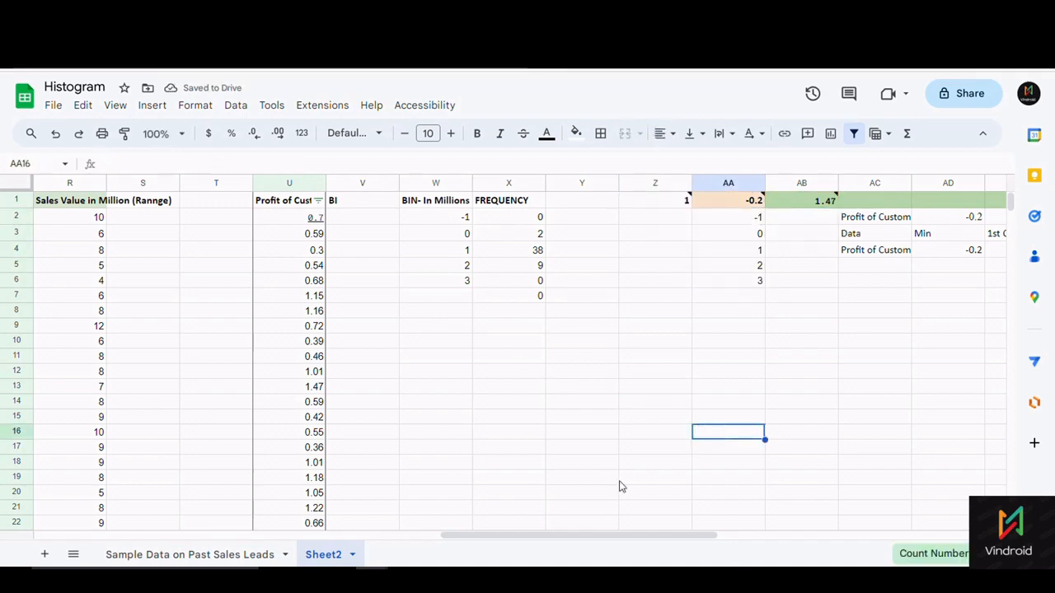
{"action": "left_click_drag", "start_coordinate": [619, 538], "coordinate": [214, 538]}
{"action": "scroll", "coordinate": [195, 507], "scroll_direction": "down", "scroll_amount": 5}
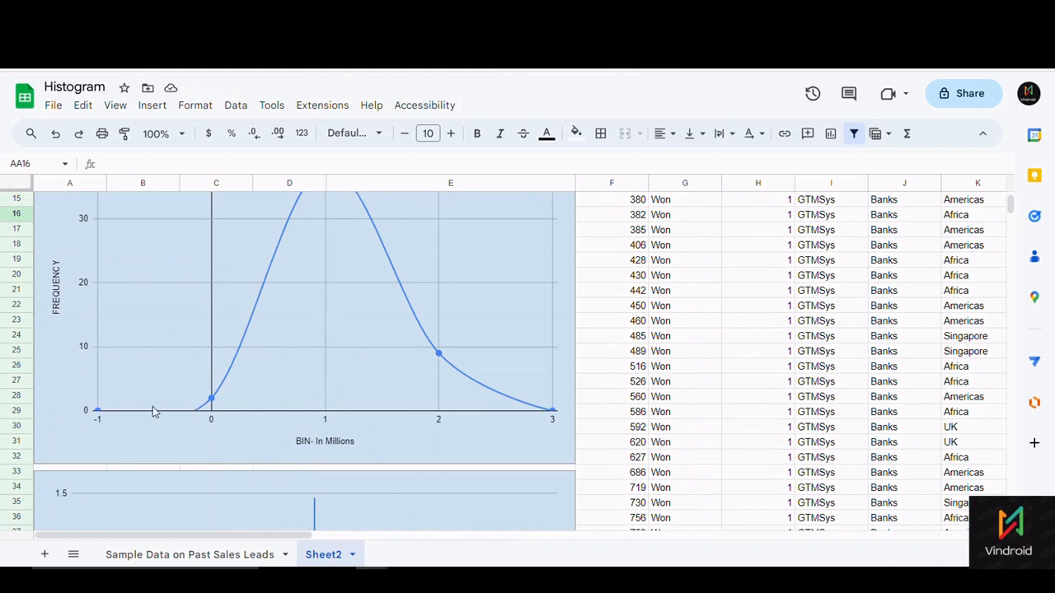
- Review the filter dropdowns and frequency chart, and check the minimum in AA1 and maximum in AB1 behind the bins
{"action": "scroll", "coordinate": [413, 409], "scroll_direction": "up", "scroll_amount": 5}
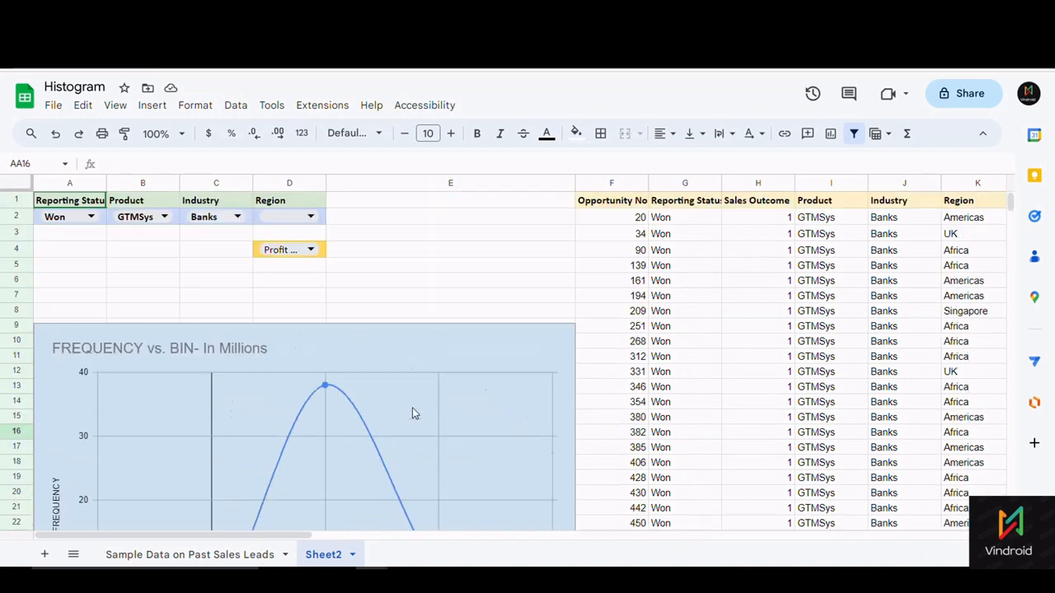
{"action": "scroll", "coordinate": [417, 410], "scroll_direction": "down", "scroll_amount": 4}
{"action": "left_click_drag", "start_coordinate": [309, 538], "coordinate": [656, 536]}
{"action": "scroll", "coordinate": [638, 443], "scroll_direction": "up", "scroll_amount": 5}
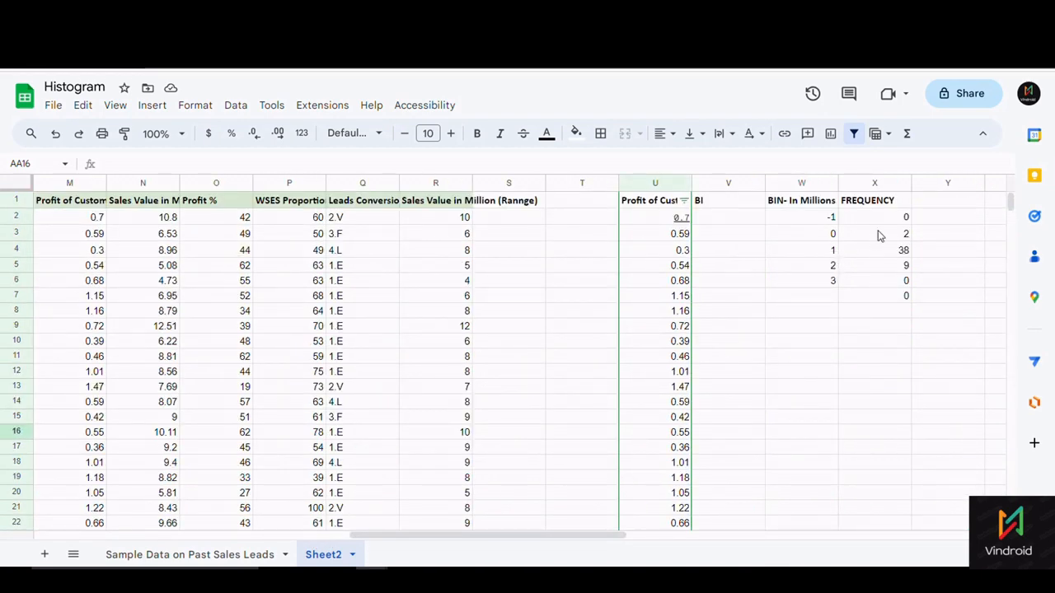
{"action": "left_click_drag", "start_coordinate": [490, 538], "coordinate": [665, 539]}
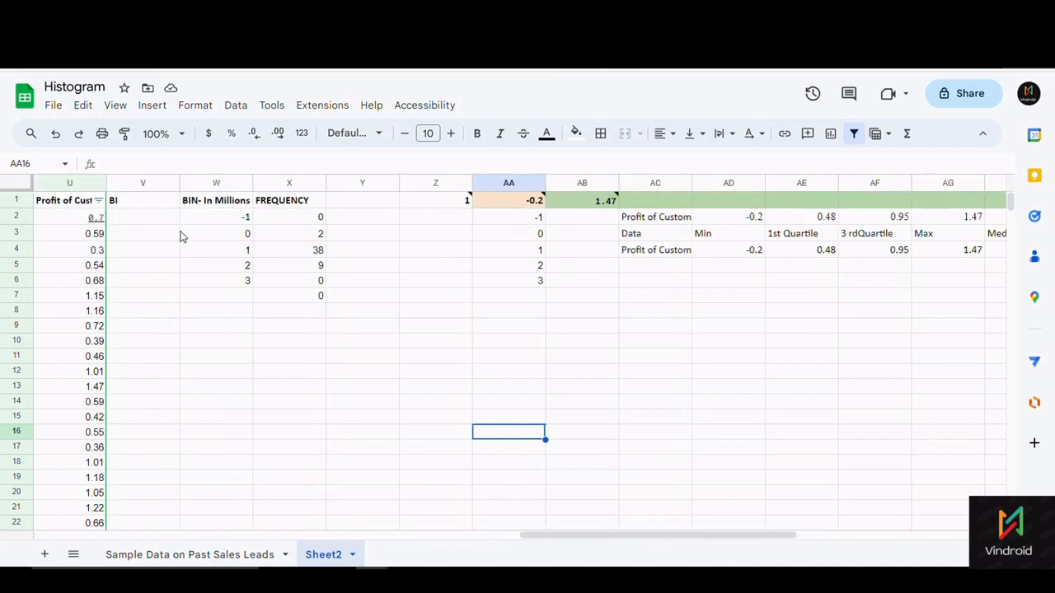
{"action": "left_click", "coordinate": [528, 206]}
{"action": "left_click", "coordinate": [567, 418]}
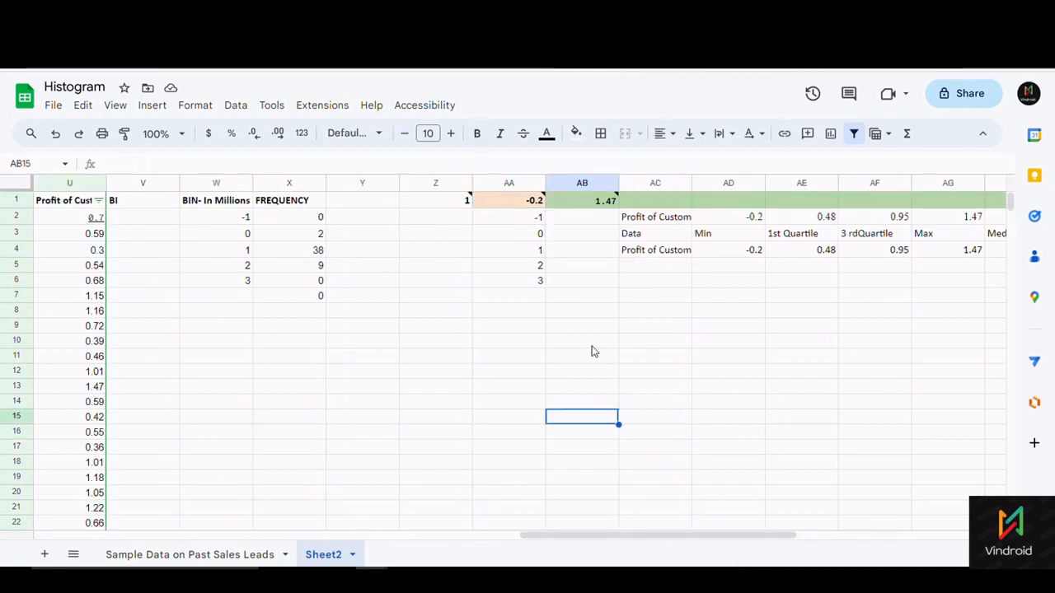
{"action": "left_click", "coordinate": [601, 206]}
- Examine the rows, columns, start and step arguments of the SEQUENCE formula in AA2 that generates the bins
{"action": "left_click_drag", "start_coordinate": [532, 218], "coordinate": [528, 276]}
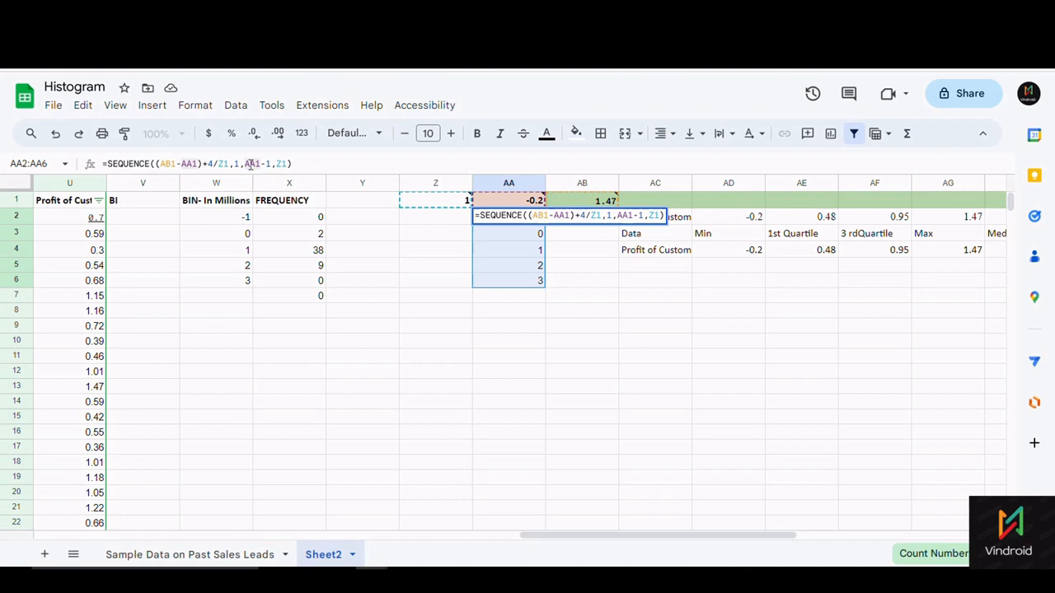
{"action": "left_click", "coordinate": [101, 164]}
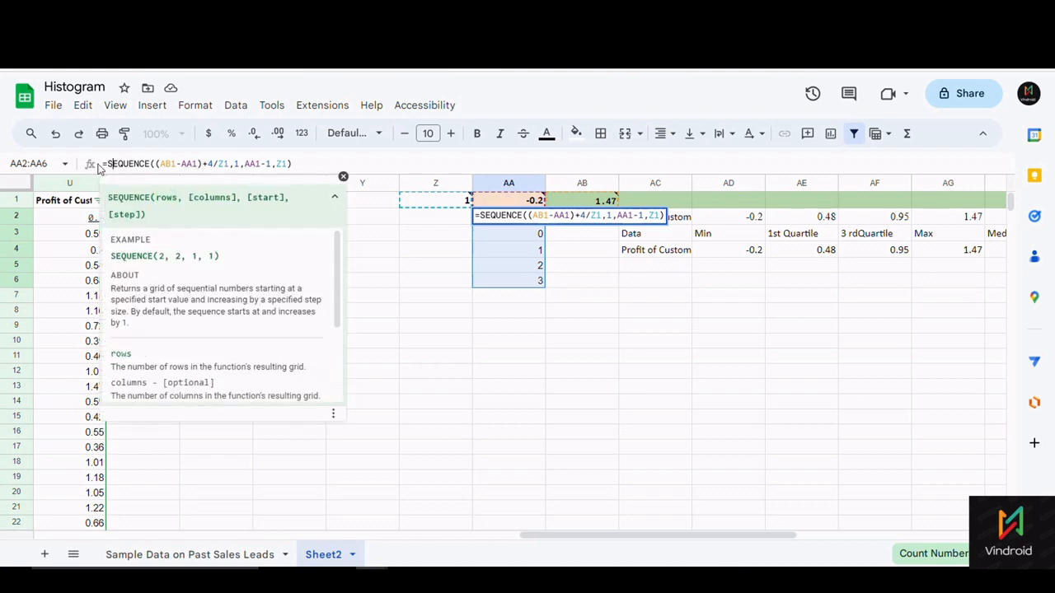
{"action": "left_click", "coordinate": [235, 163]}
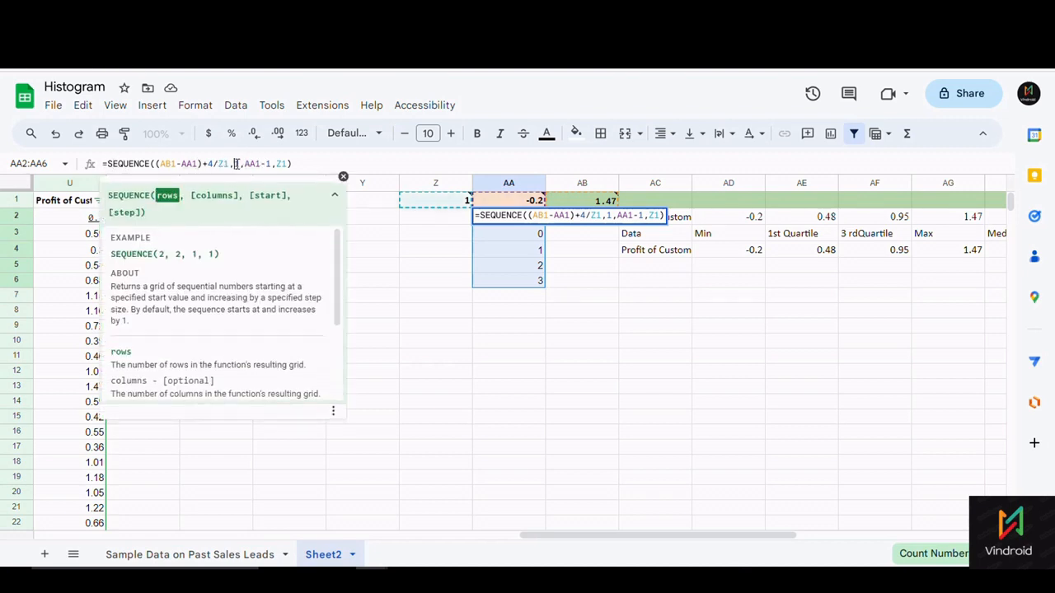
{"action": "left_click", "coordinate": [261, 163]}
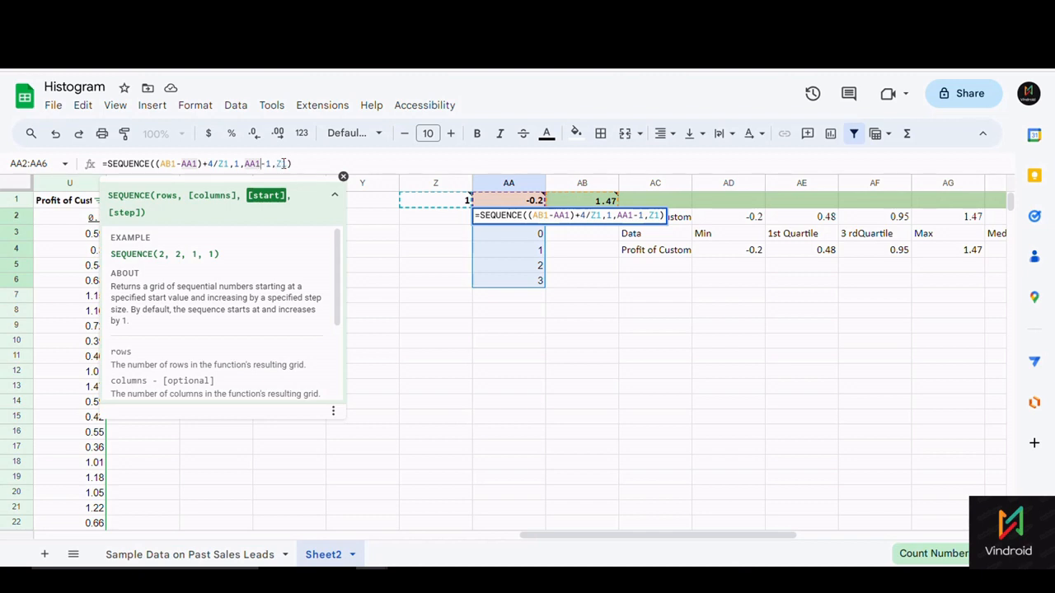
{"action": "left_click", "coordinate": [282, 164]}
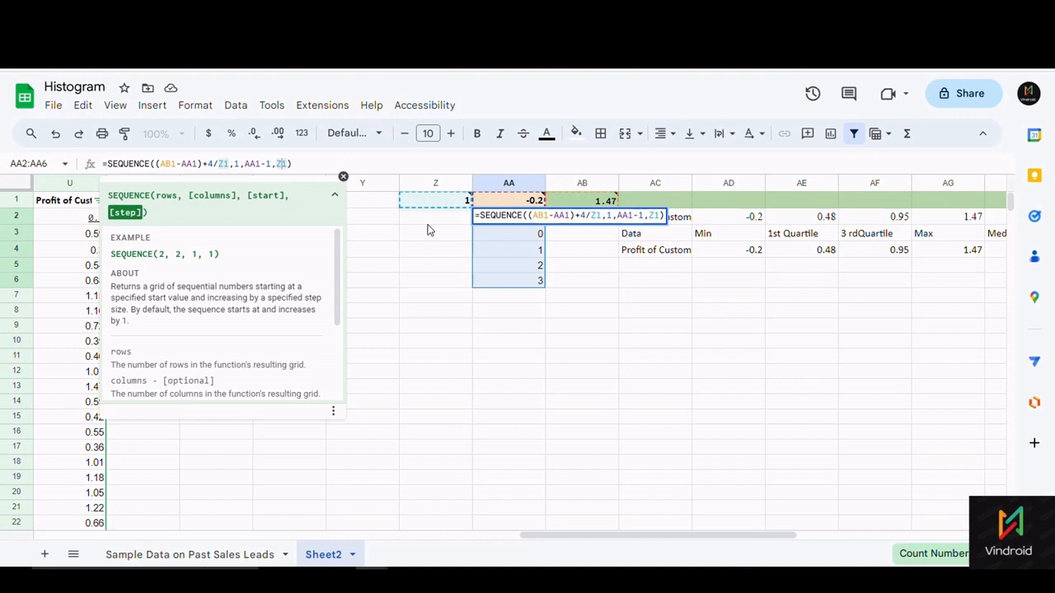
{"action": "mouse_move", "coordinate": [440, 205]}
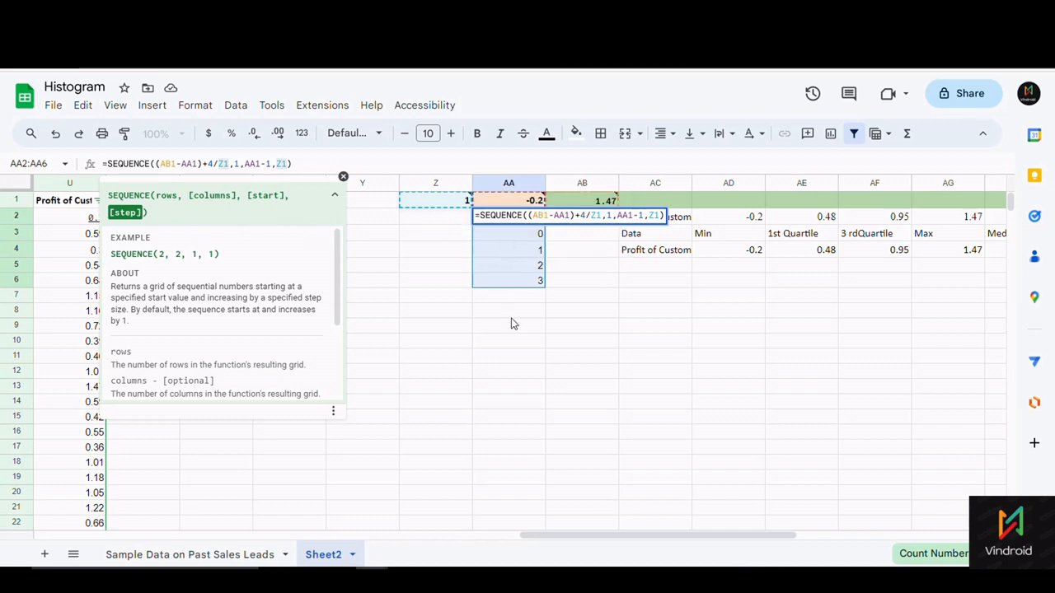
{"action": "left_click", "coordinate": [519, 355]}
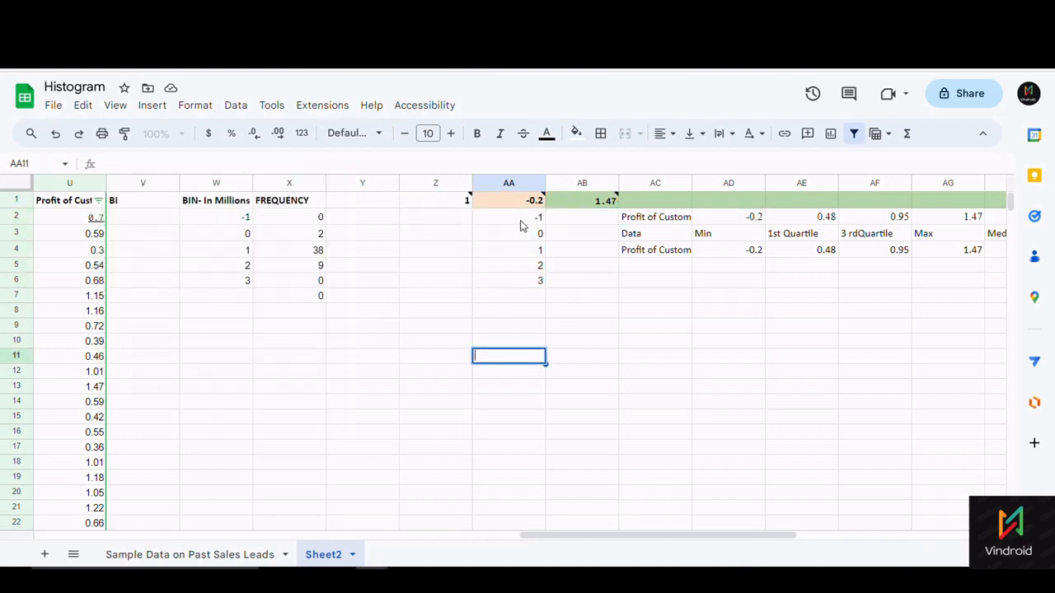
- Compare the generated bins in column AA with the BIN- In Millions column and inspect the array reference in W2
{"action": "left_click_drag", "start_coordinate": [520, 220], "coordinate": [528, 284]}
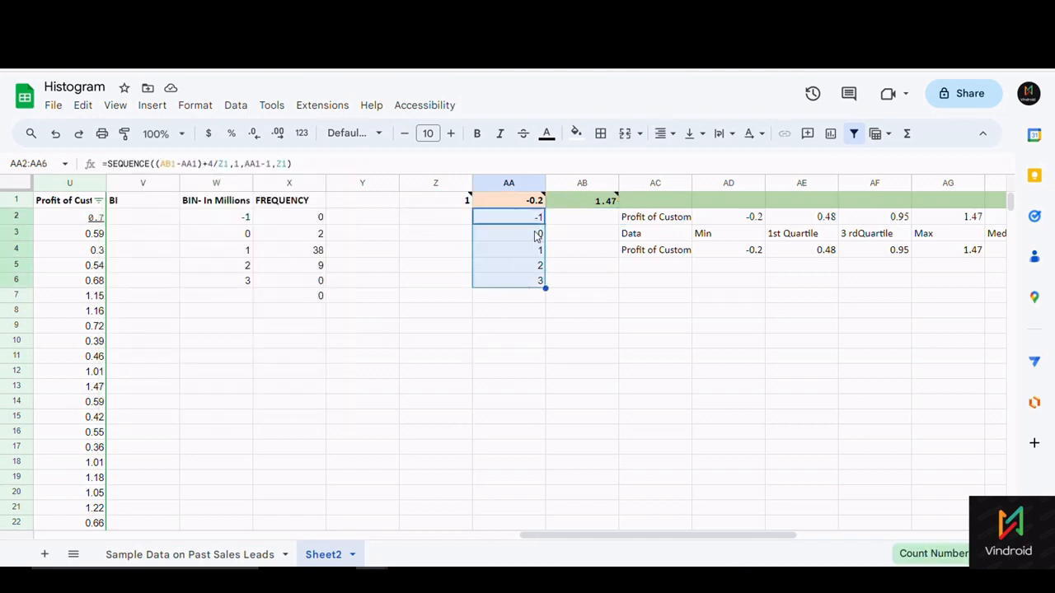
{"action": "left_click_drag", "start_coordinate": [224, 216], "coordinate": [230, 299]}
{"action": "left_click", "coordinate": [195, 214]}
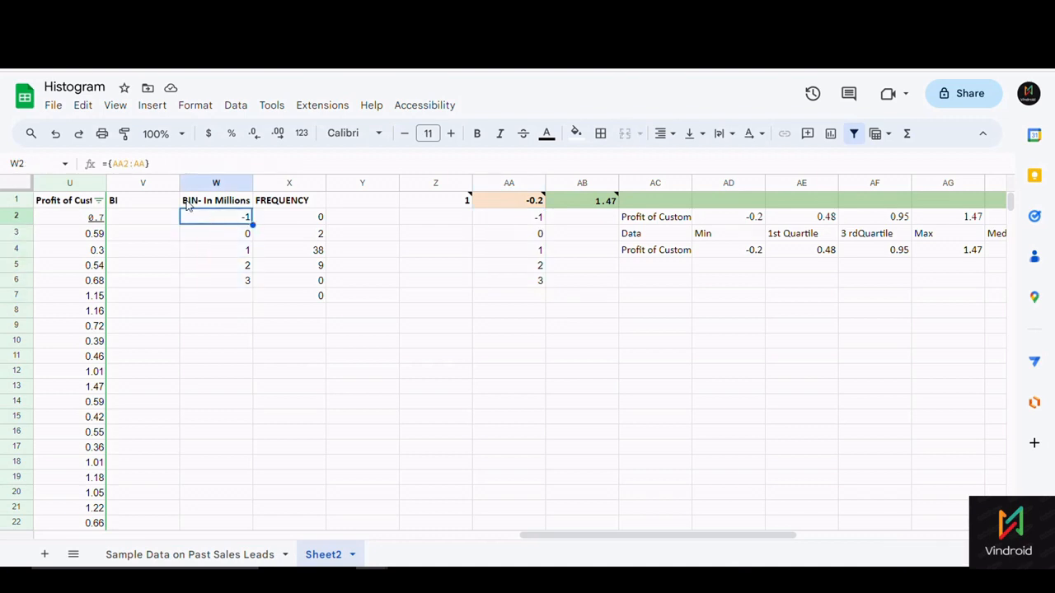
{"action": "left_click", "coordinate": [129, 164]}
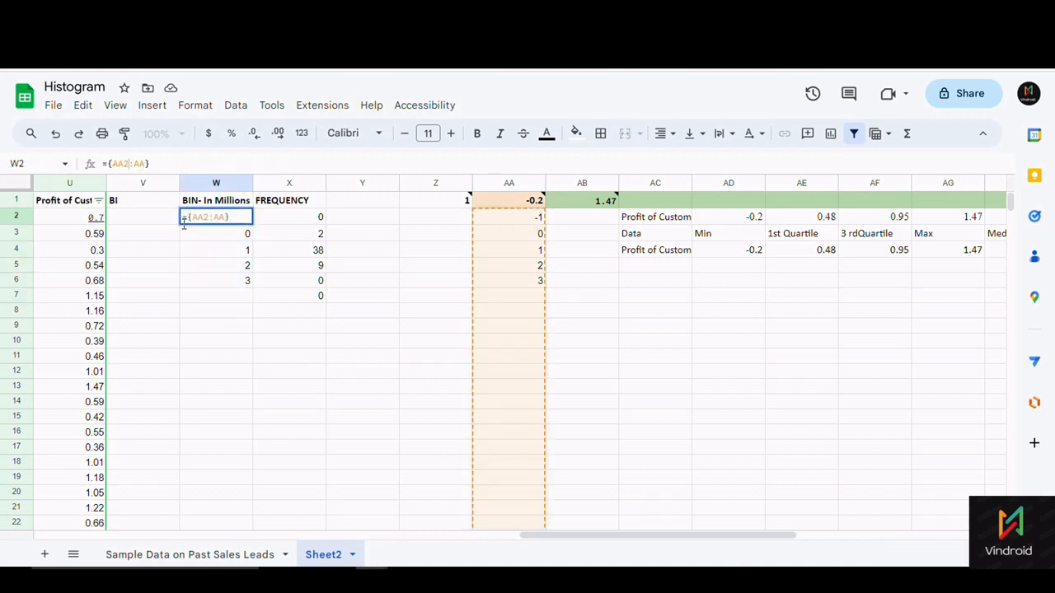
{"action": "left_click", "coordinate": [229, 327]}
{"action": "left_click", "coordinate": [296, 345]}
- Inspect the FREQUENCY formula in X2 along with the bin column W and profit column U that feed it
{"action": "left_click", "coordinate": [277, 221]}
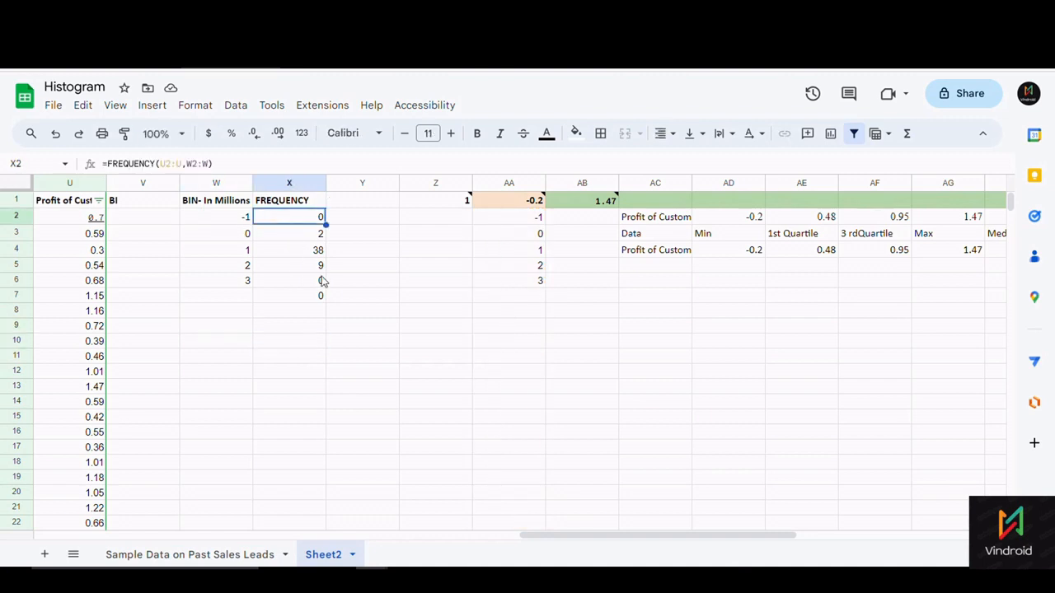
{"action": "left_click", "coordinate": [171, 164]}
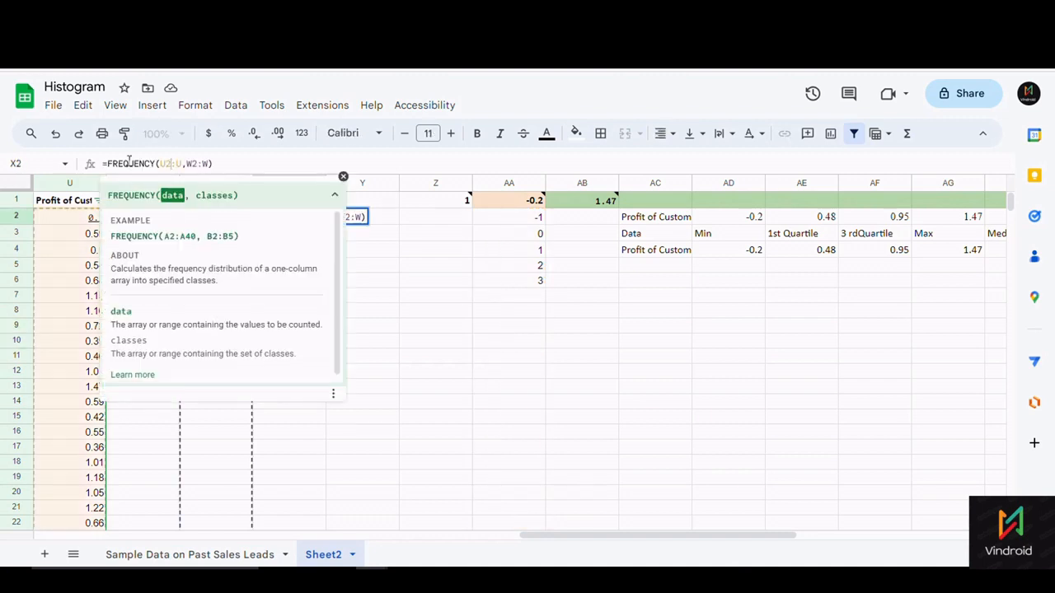
{"action": "left_click", "coordinate": [128, 163]}
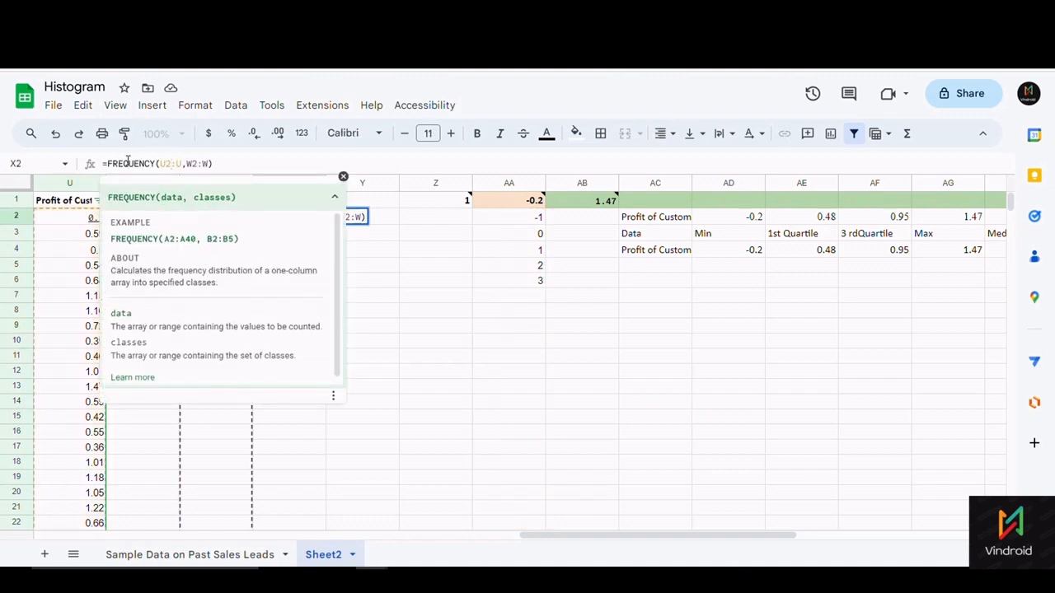
{"action": "left_click", "coordinate": [429, 375]}
{"action": "left_click", "coordinate": [241, 219]}
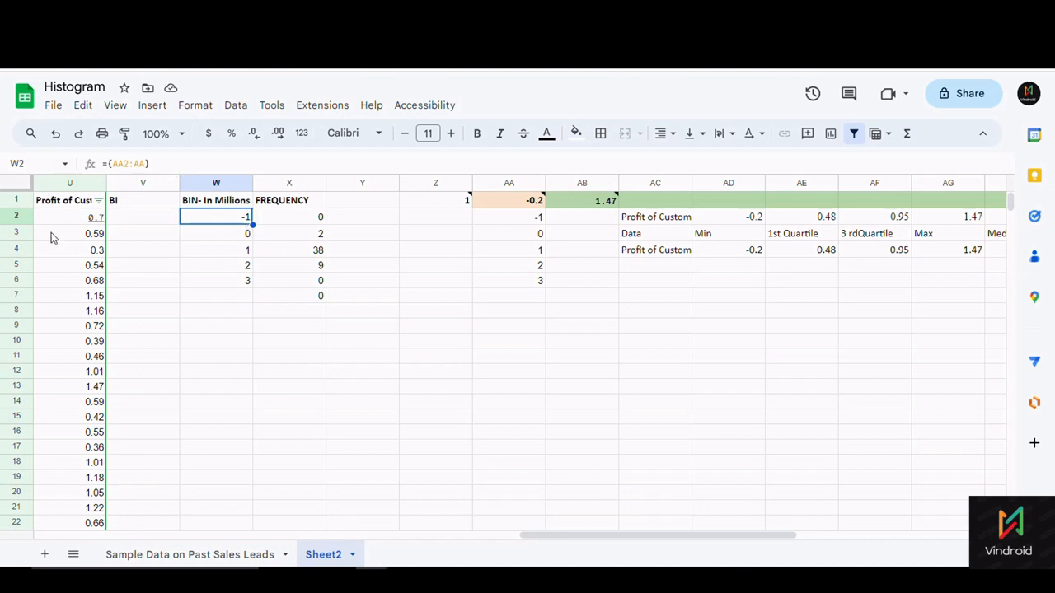
{"action": "left_click", "coordinate": [68, 183]}
{"action": "left_click", "coordinate": [289, 201]}
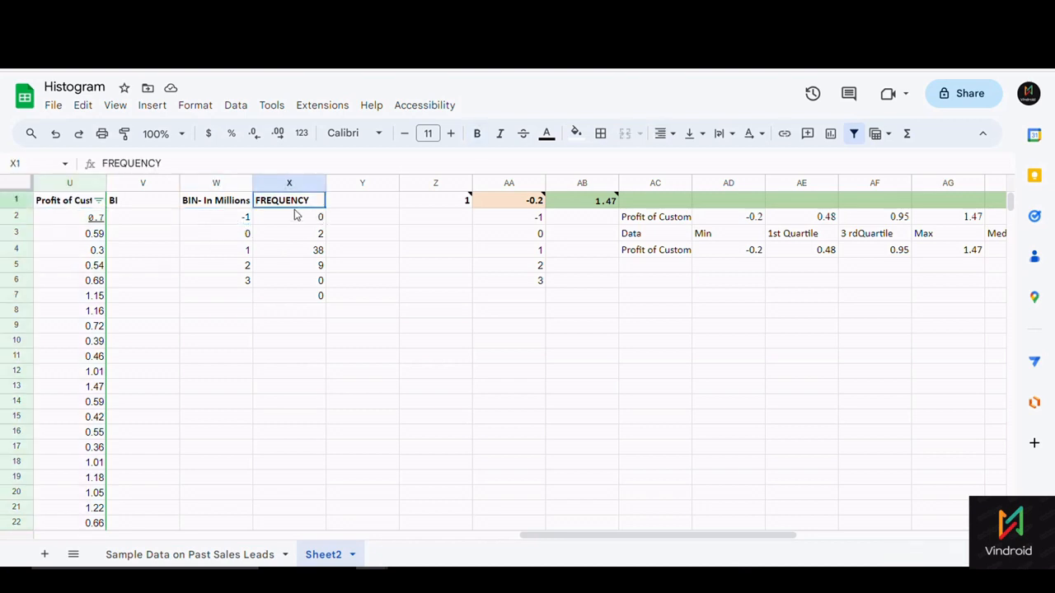
- Examine the data argument U2:U and classes argument W2:W of the FREQUENCY formula, and the counts listed in column X
{"action": "left_click", "coordinate": [289, 217]}
{"action": "left_click", "coordinate": [126, 163]}
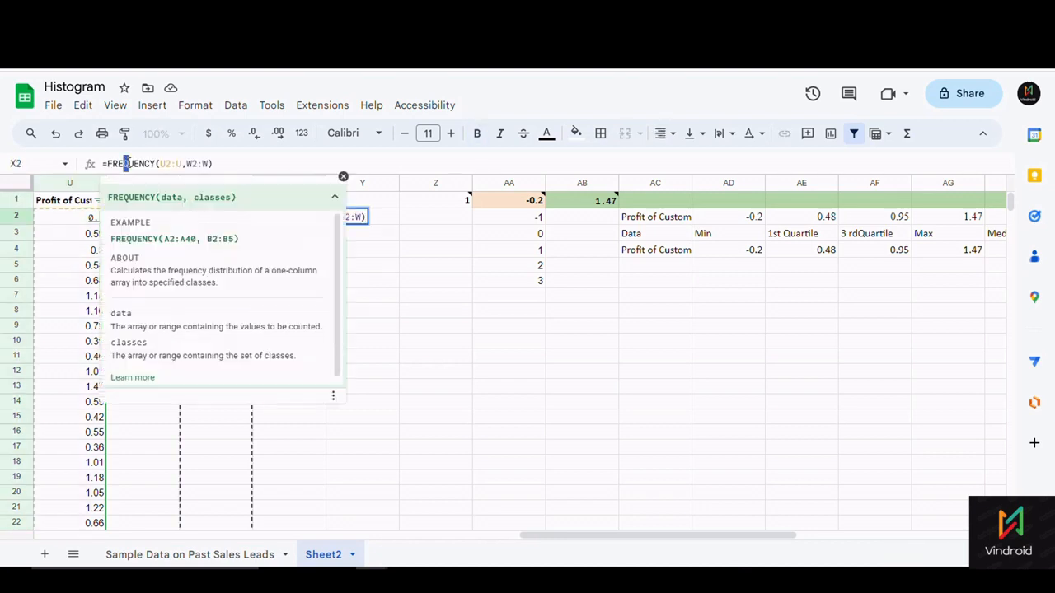
{"action": "left_click", "coordinate": [177, 163]}
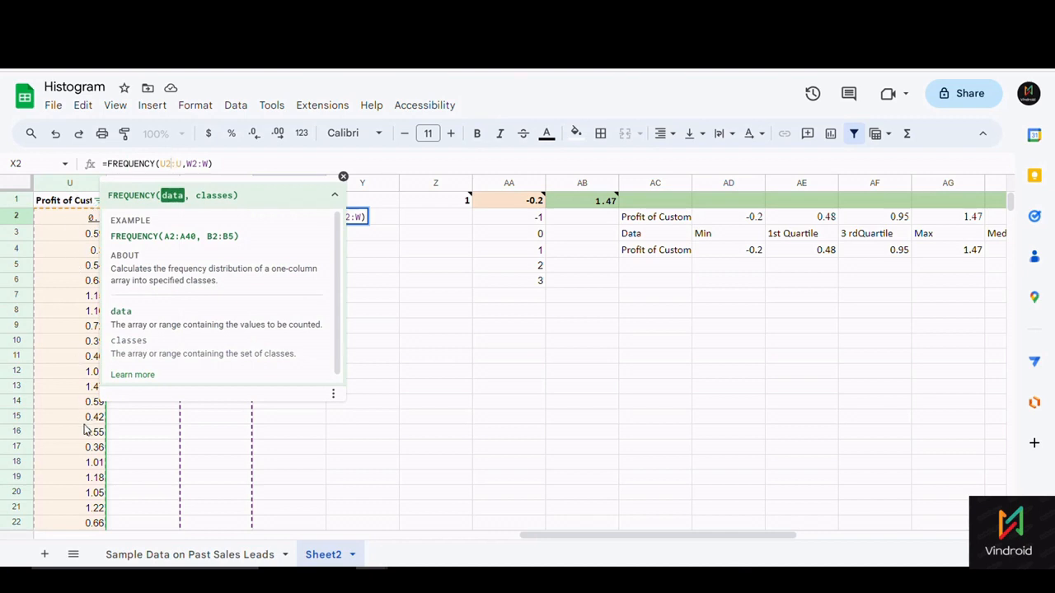
{"action": "left_click", "coordinate": [198, 163]}
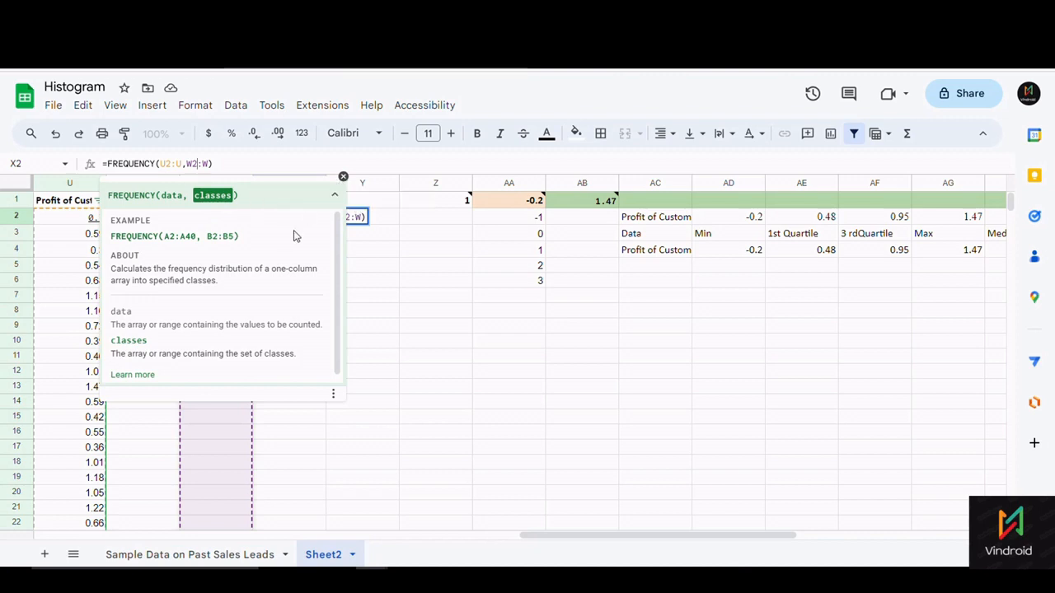
{"action": "left_click", "coordinate": [344, 179]}
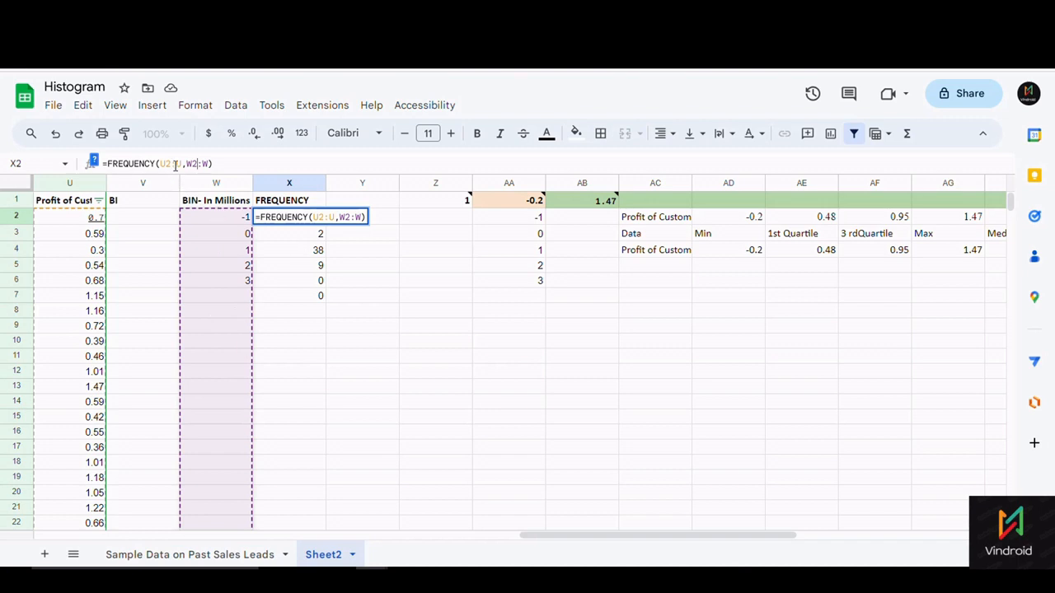
{"action": "left_click", "coordinate": [338, 369]}
{"action": "left_click_drag", "start_coordinate": [306, 217], "coordinate": [313, 330]}
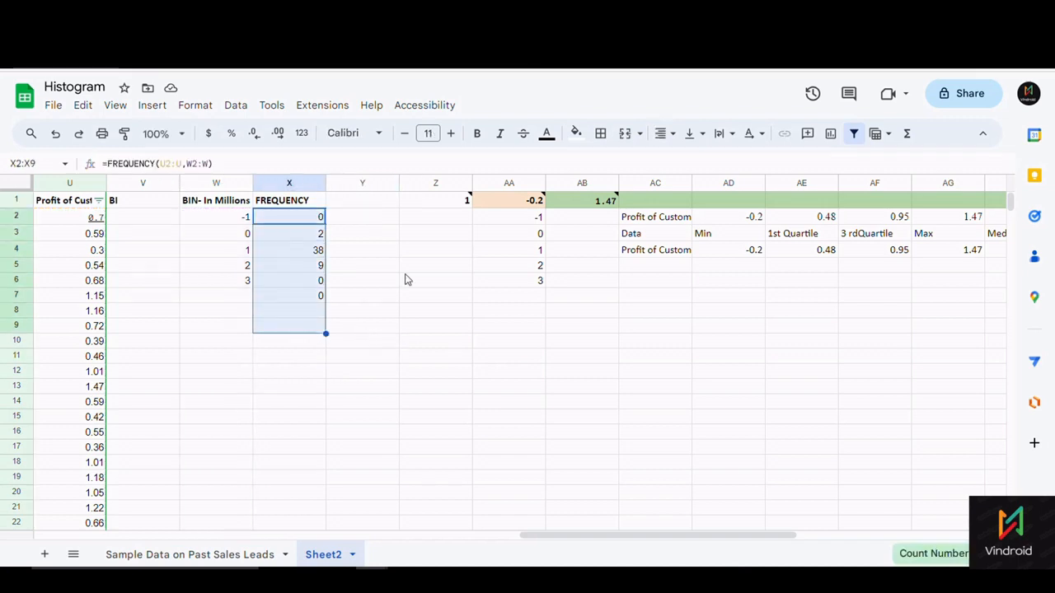
- Make the FREQUENCY vertical axis title bold on the FREQUENCY vs. BIN- In Millions chart
{"action": "left_click_drag", "start_coordinate": [549, 536], "coordinate": [147, 515]}
{"action": "scroll", "coordinate": [259, 368], "scroll_direction": "down", "scroll_amount": 1}
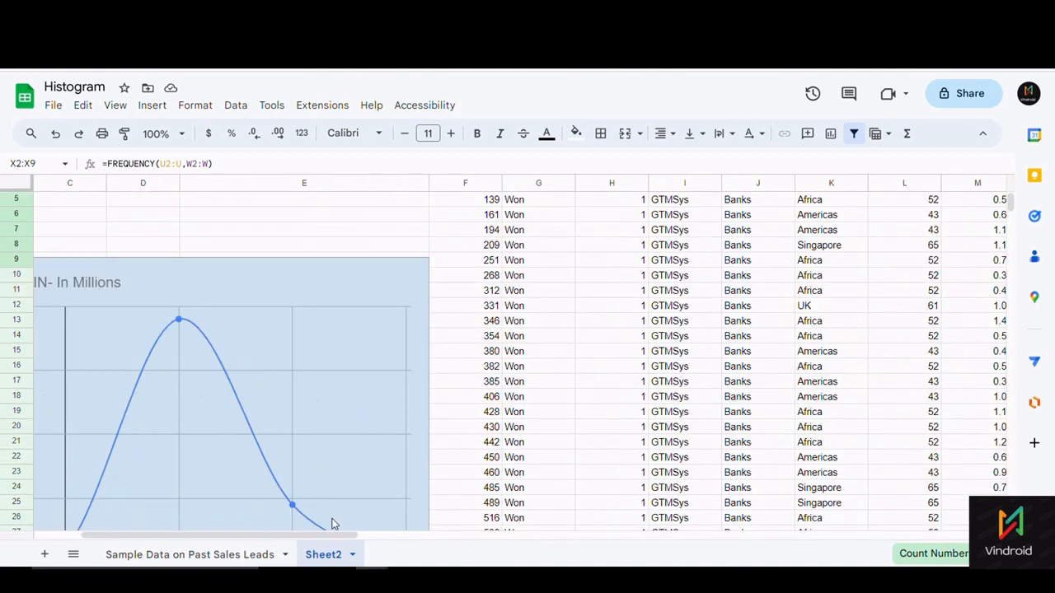
{"action": "left_click_drag", "start_coordinate": [327, 537], "coordinate": [280, 538]}
{"action": "left_click", "coordinate": [278, 353]}
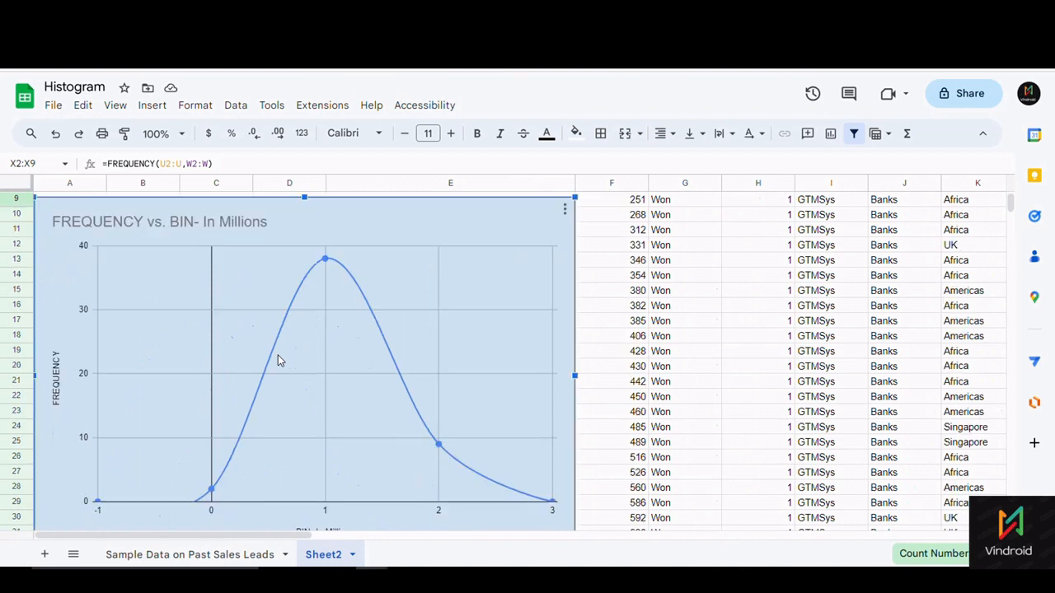
{"action": "double_click", "coordinate": [278, 355]}
{"action": "left_click", "coordinate": [822, 177]}
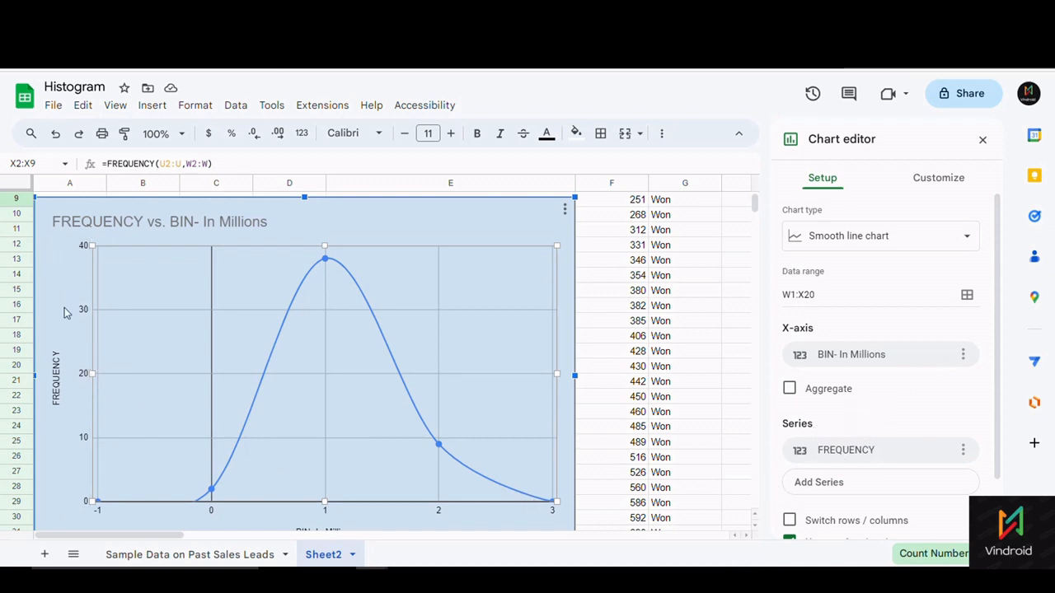
{"action": "left_click", "coordinate": [57, 394]}
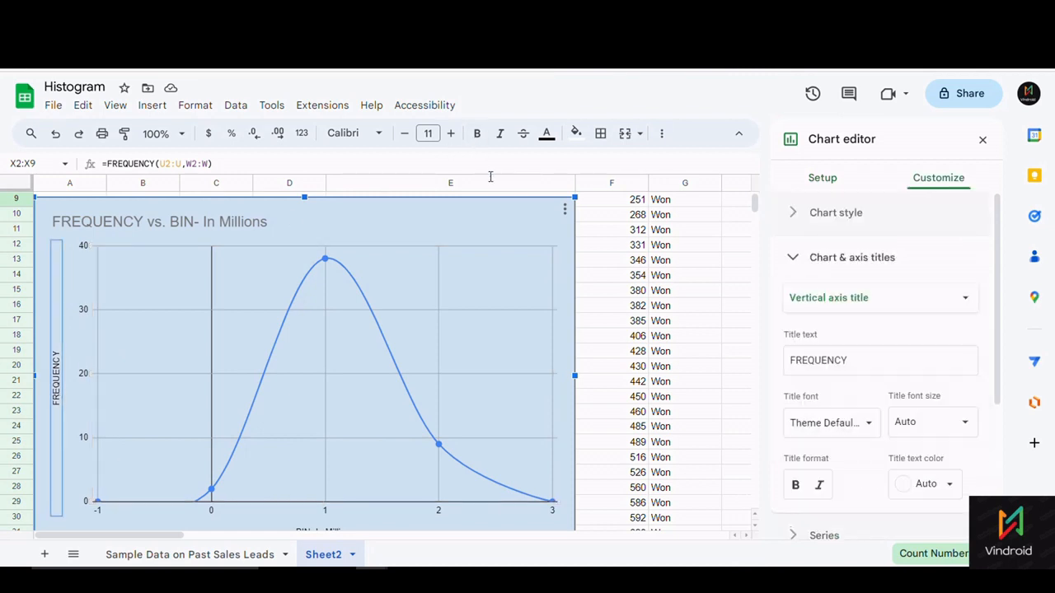
{"action": "left_click", "coordinate": [796, 486]}
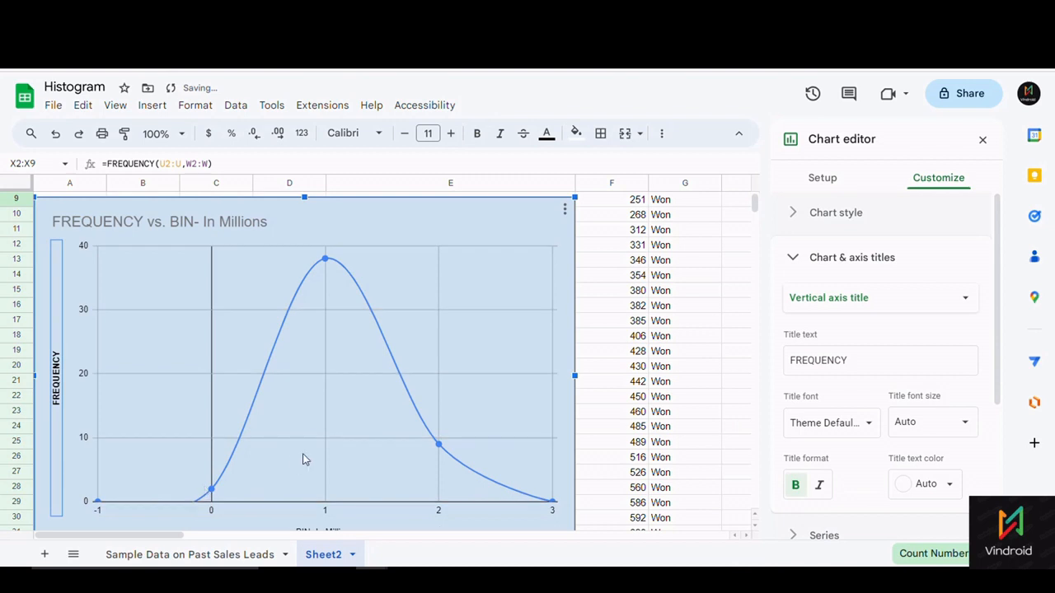
{"action": "scroll", "coordinate": [302, 459], "scroll_direction": "down", "scroll_amount": 1}
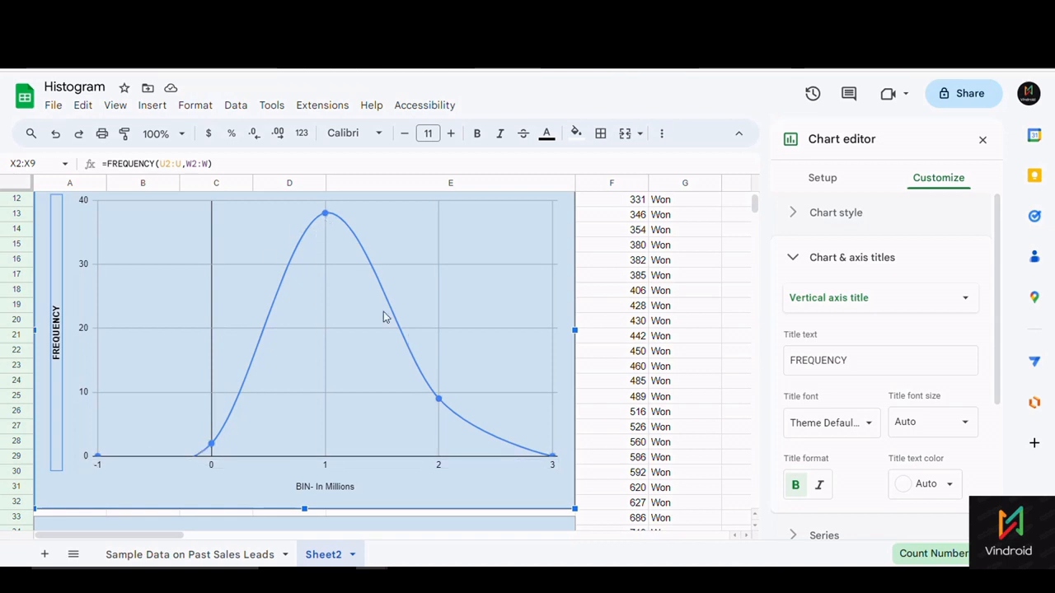
{"action": "left_click", "coordinate": [983, 141]}
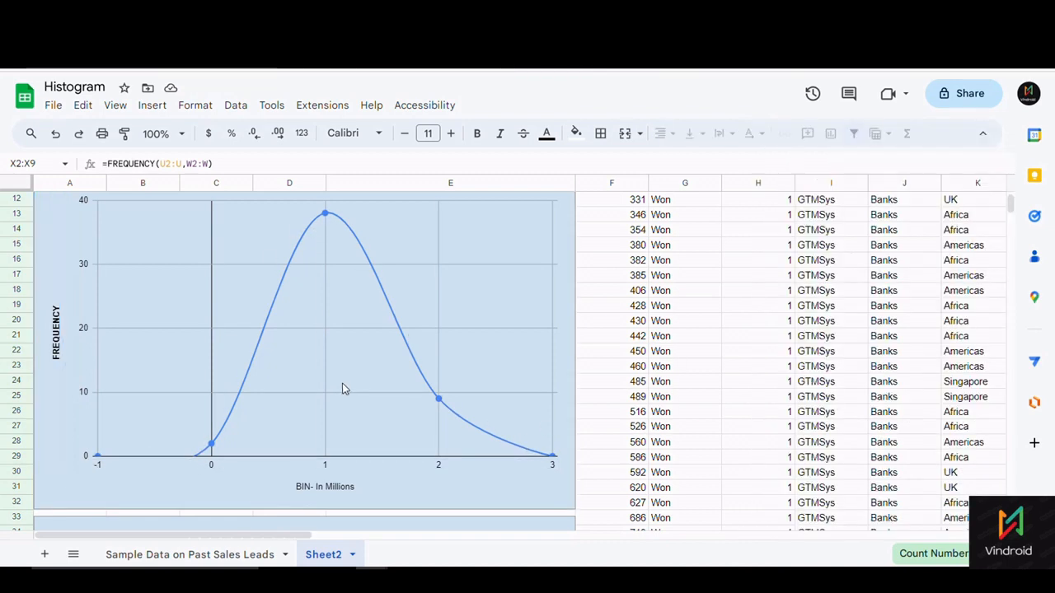
- Review the Reporting Status, Product, Industry and Region filters above the chart and the measure options offered in D4
{"action": "scroll", "coordinate": [158, 393], "scroll_direction": "up", "scroll_amount": 4}
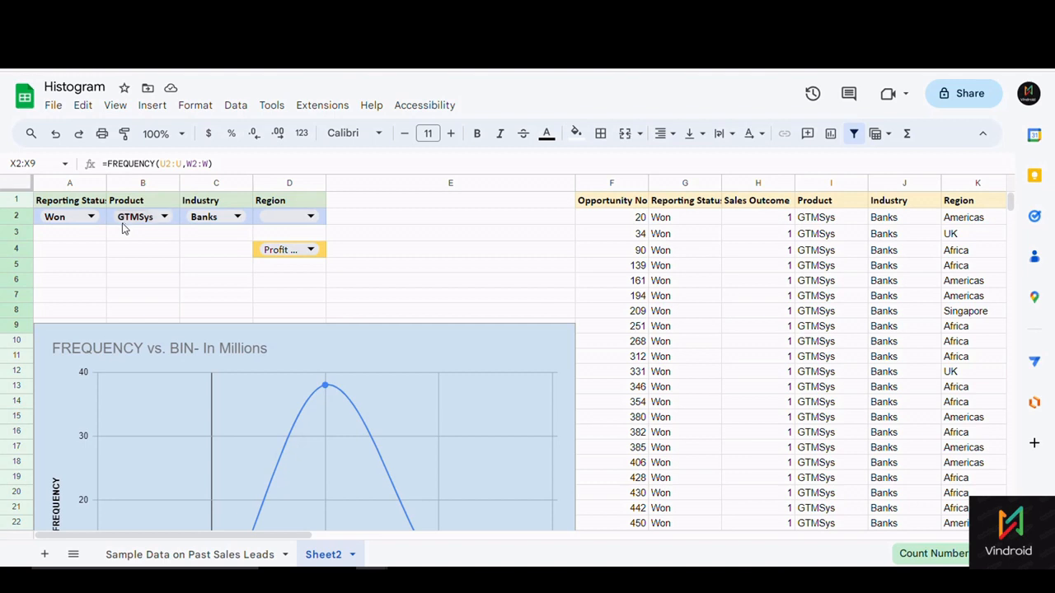
{"action": "scroll", "coordinate": [279, 303], "scroll_direction": "down", "scroll_amount": 3}
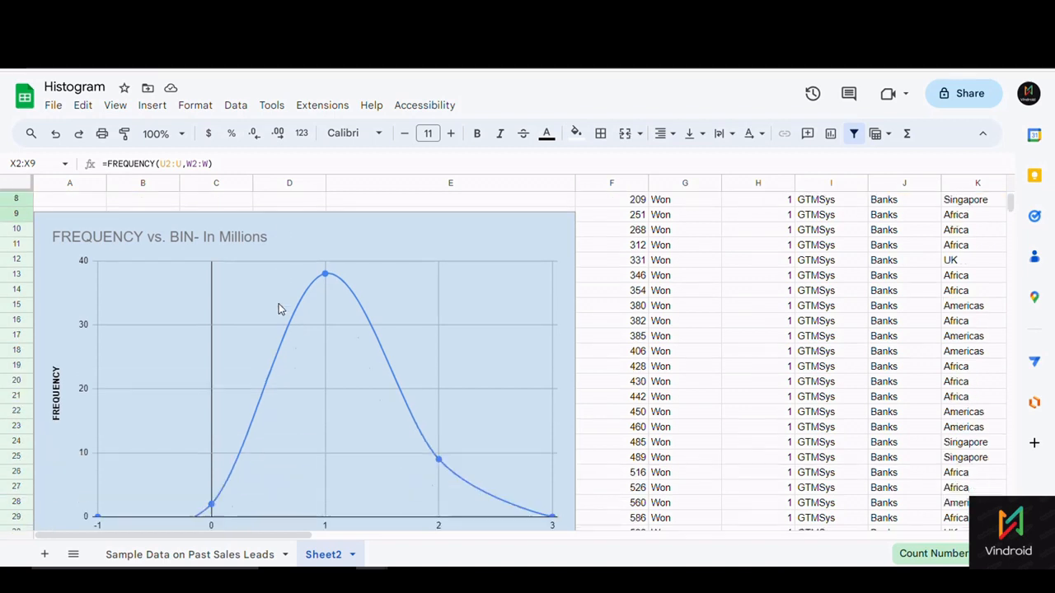
{"action": "scroll", "coordinate": [310, 305], "scroll_direction": "up", "scroll_amount": 3}
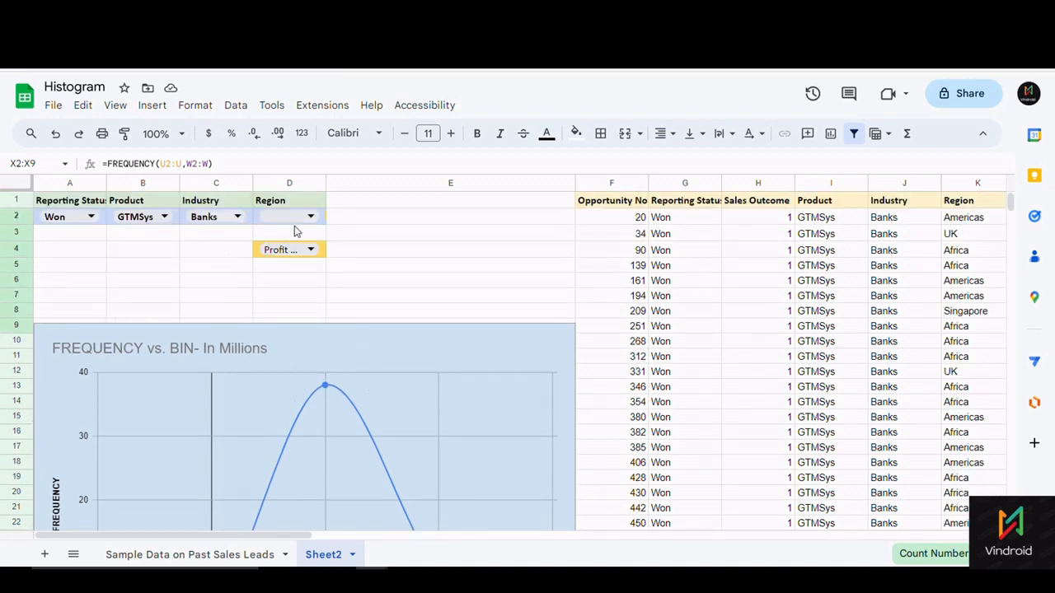
{"action": "double_click", "coordinate": [262, 255]}
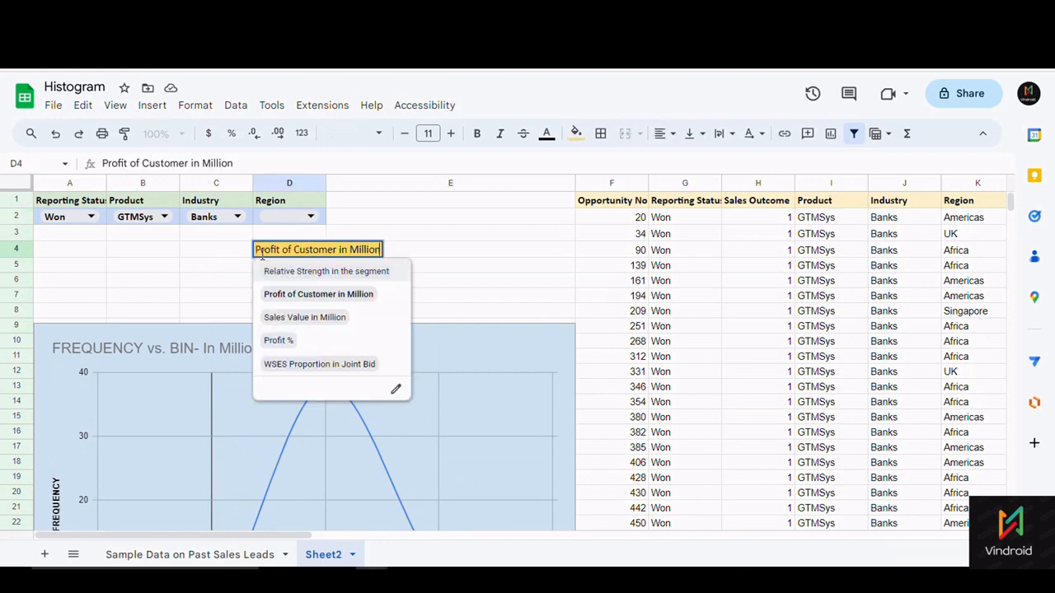
{"action": "left_click", "coordinate": [416, 251]}
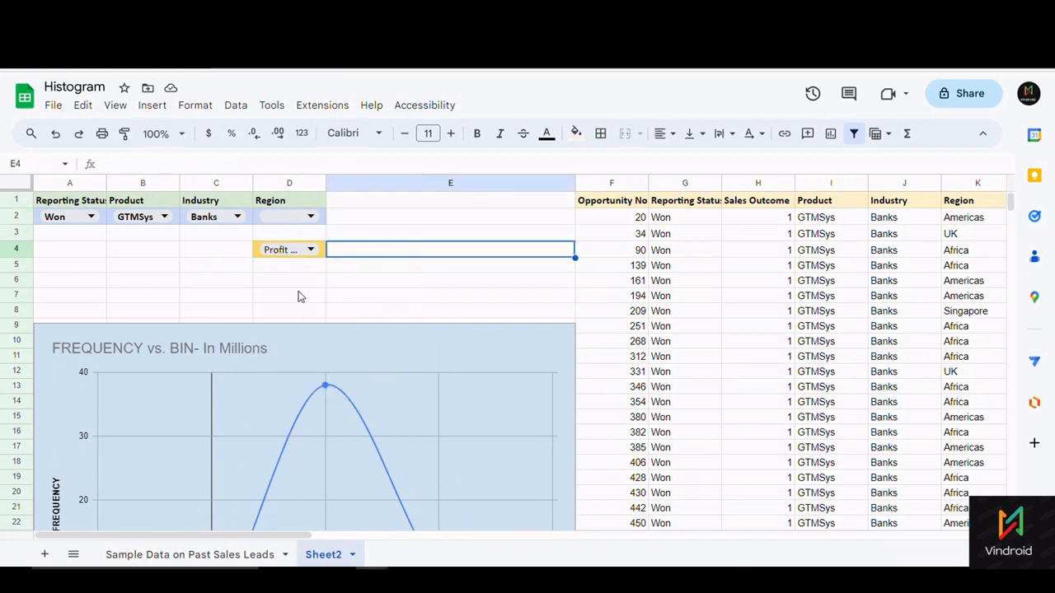
- Examine the peak of the FREQUENCY vs. BIN- In Millions curve against its horizontal axis
{"action": "scroll", "coordinate": [300, 297], "scroll_direction": "down", "scroll_amount": 5}
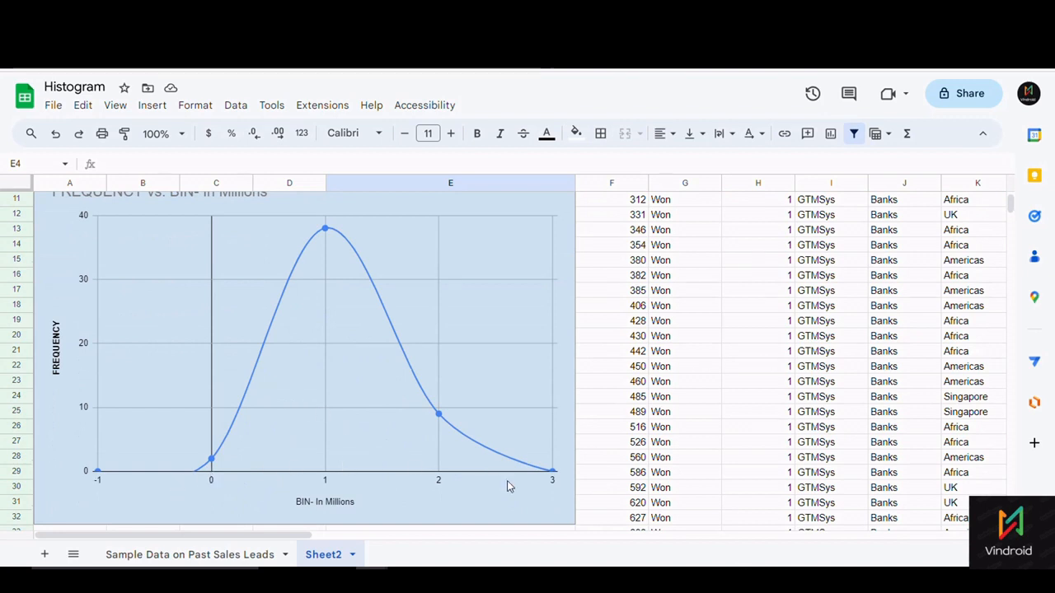
{"action": "left_click", "coordinate": [325, 236]}
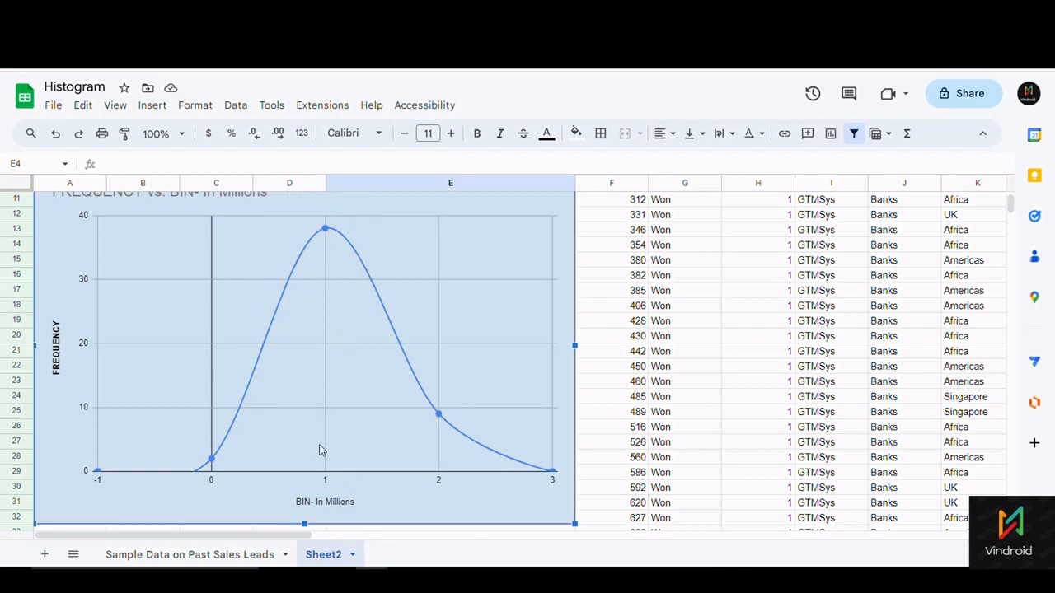
{"action": "scroll", "coordinate": [314, 288], "scroll_direction": "up", "scroll_amount": 3}
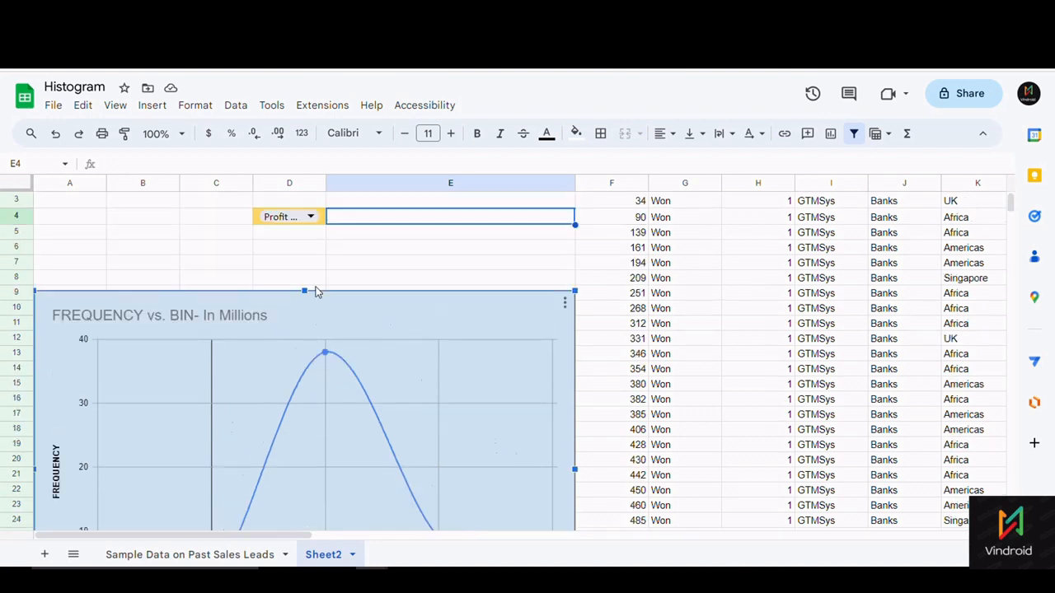
{"action": "scroll", "coordinate": [318, 290], "scroll_direction": "down", "scroll_amount": 4}
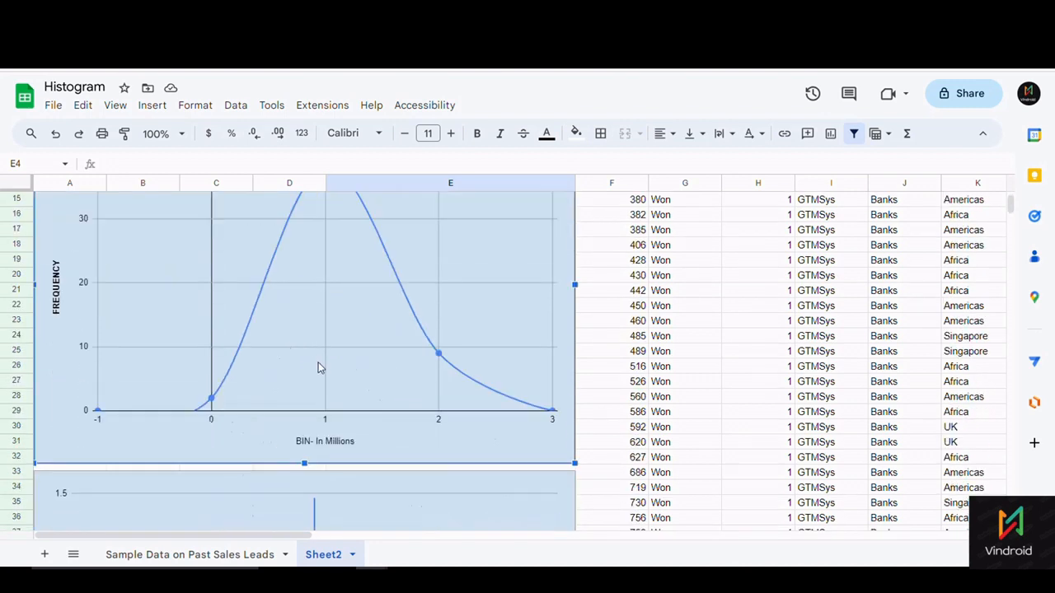
{"action": "scroll", "coordinate": [325, 348], "scroll_direction": "up", "scroll_amount": 3}
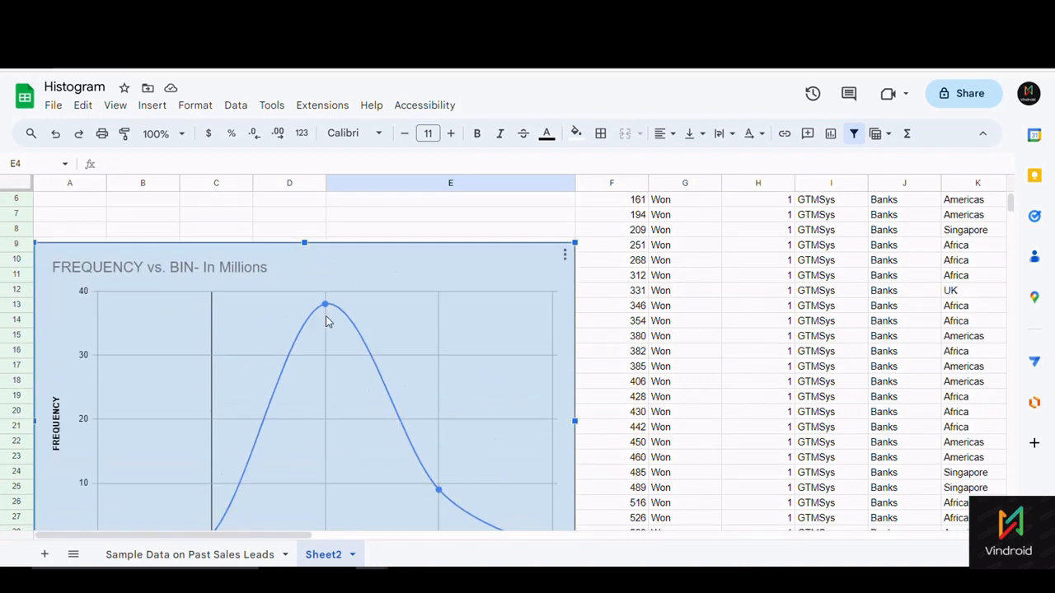
{"action": "mouse_move", "coordinate": [327, 308]}
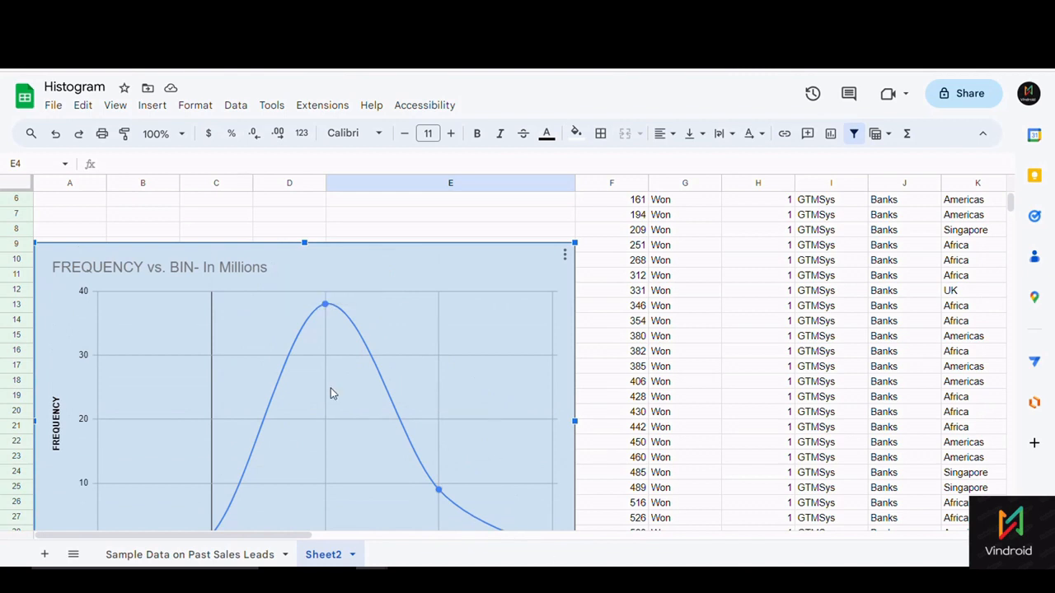
{"action": "scroll", "coordinate": [286, 394], "scroll_direction": "down", "scroll_amount": 3}
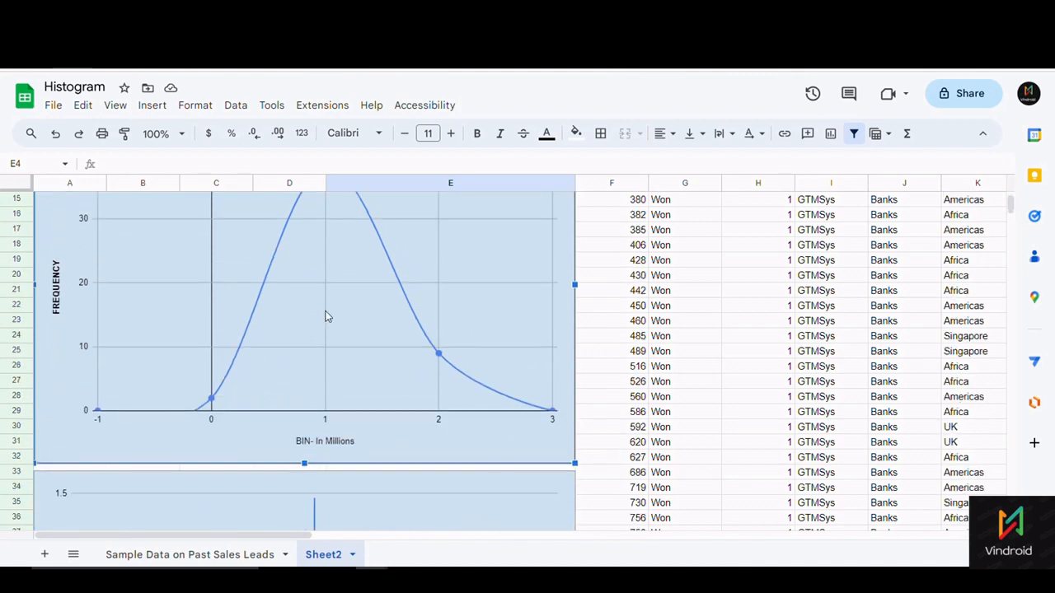
- Read the frequencies of the data points at bins 0 and 1 on the FREQUENCY vs. BIN- In Millions chart
{"action": "scroll", "coordinate": [327, 317], "scroll_direction": "up", "scroll_amount": 2}
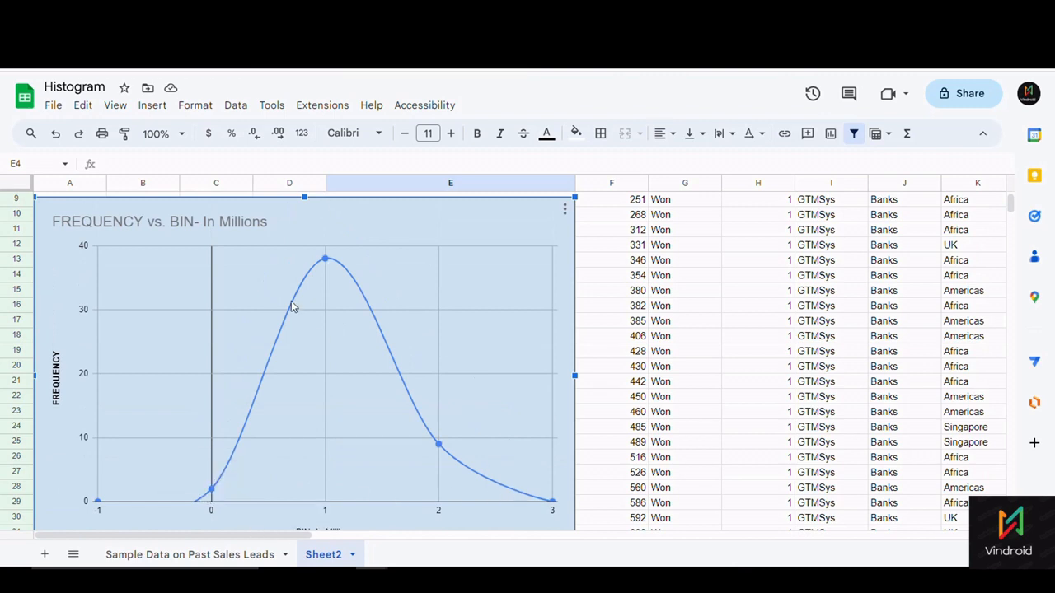
{"action": "mouse_move", "coordinate": [211, 495]}
{"action": "mouse_move", "coordinate": [326, 264]}
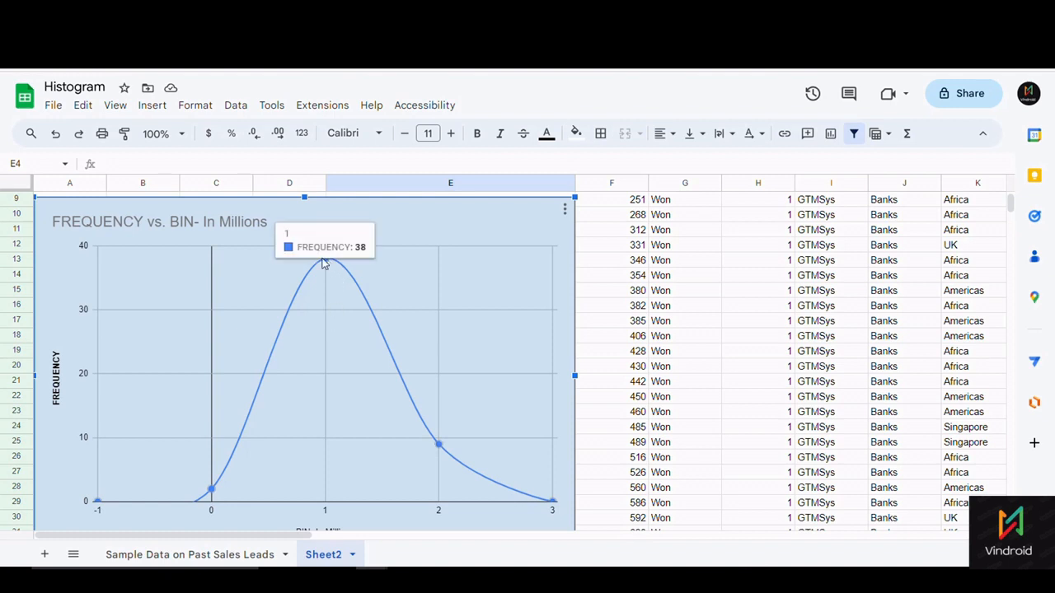
{"action": "scroll", "coordinate": [331, 428], "scroll_direction": "down", "scroll_amount": 1}
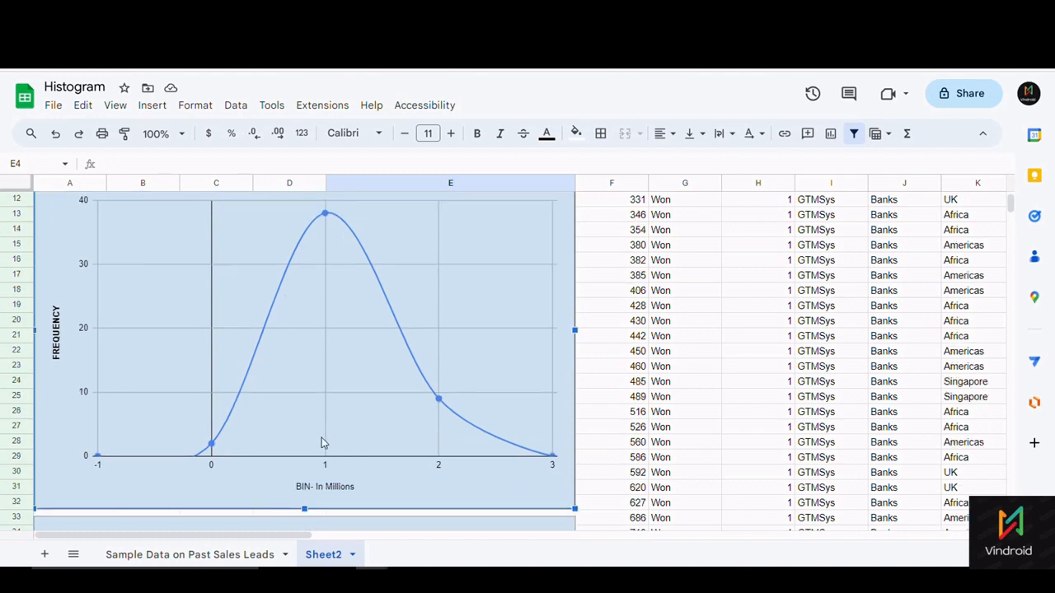
{"action": "scroll", "coordinate": [321, 444], "scroll_direction": "up", "scroll_amount": 3}
{"action": "mouse_move", "coordinate": [327, 342]}
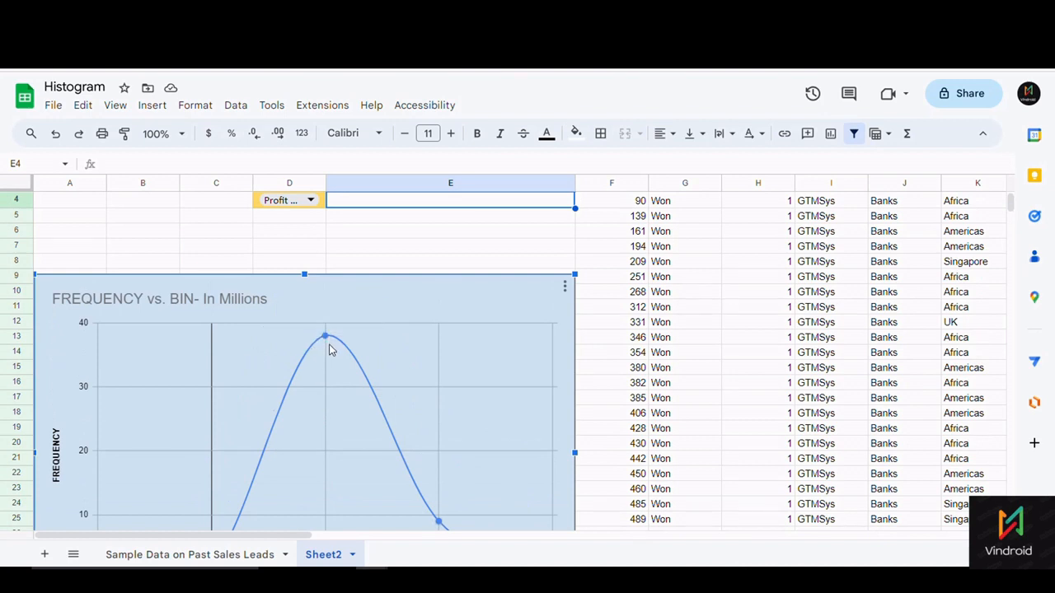
- Inspect the sum formulas in C59:C61 of the OUTLIERS table for the Outliers -ve, IQR and Outliers +ve rows
{"action": "scroll", "coordinate": [329, 349], "scroll_direction": "down", "scroll_amount": 10}
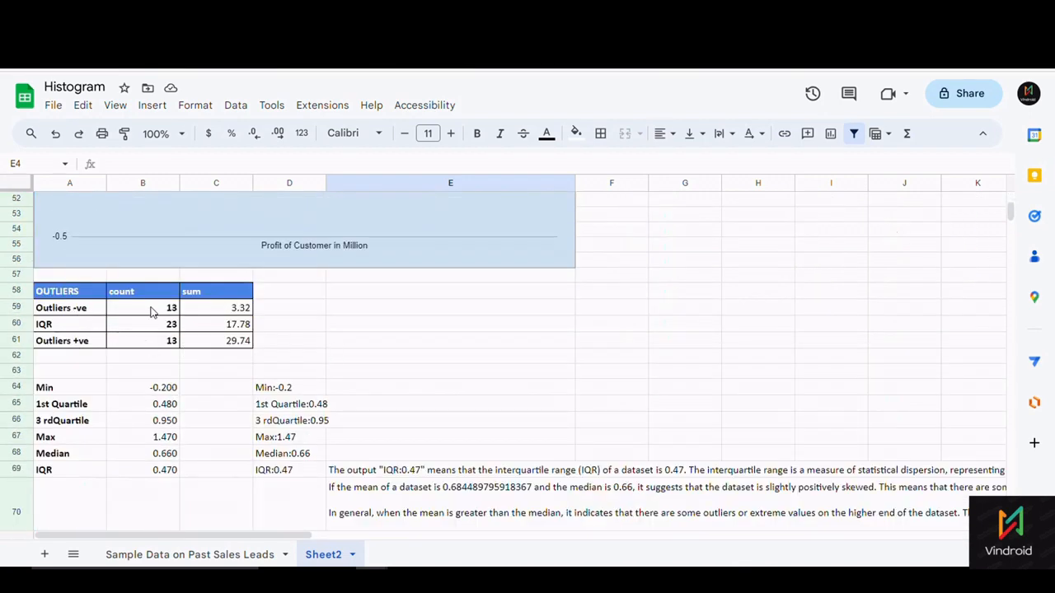
{"action": "left_click", "coordinate": [216, 311]}
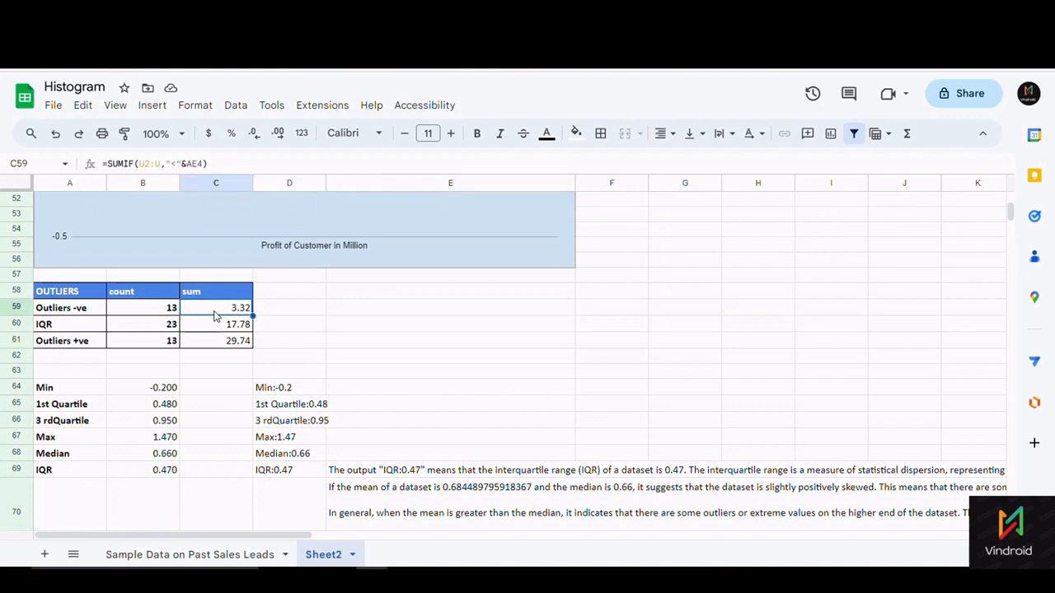
{"action": "left_click", "coordinate": [88, 344]}
{"action": "left_click", "coordinate": [228, 342]}
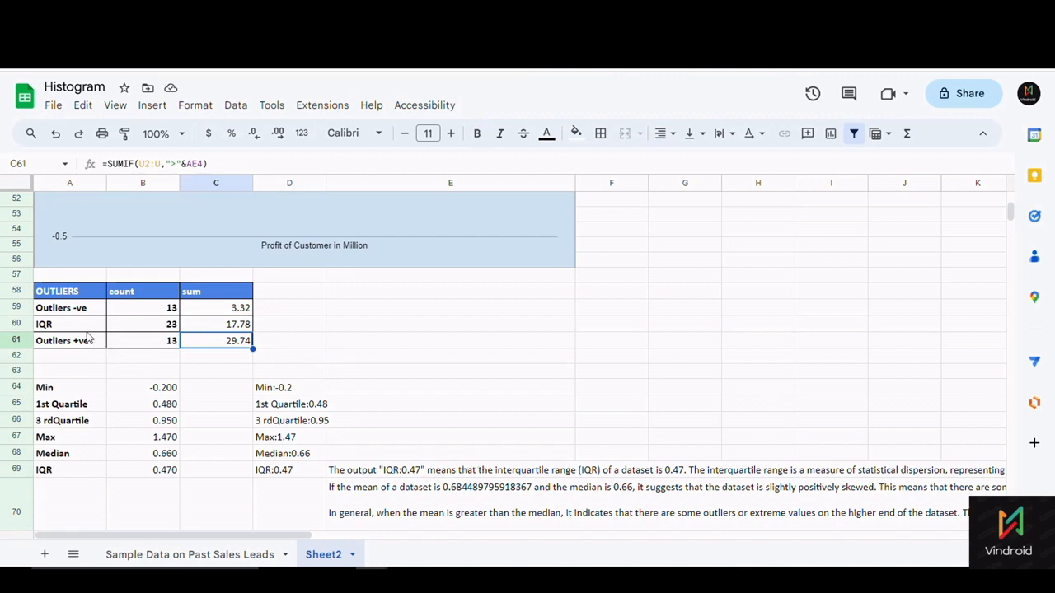
{"action": "key", "text": "Up"}
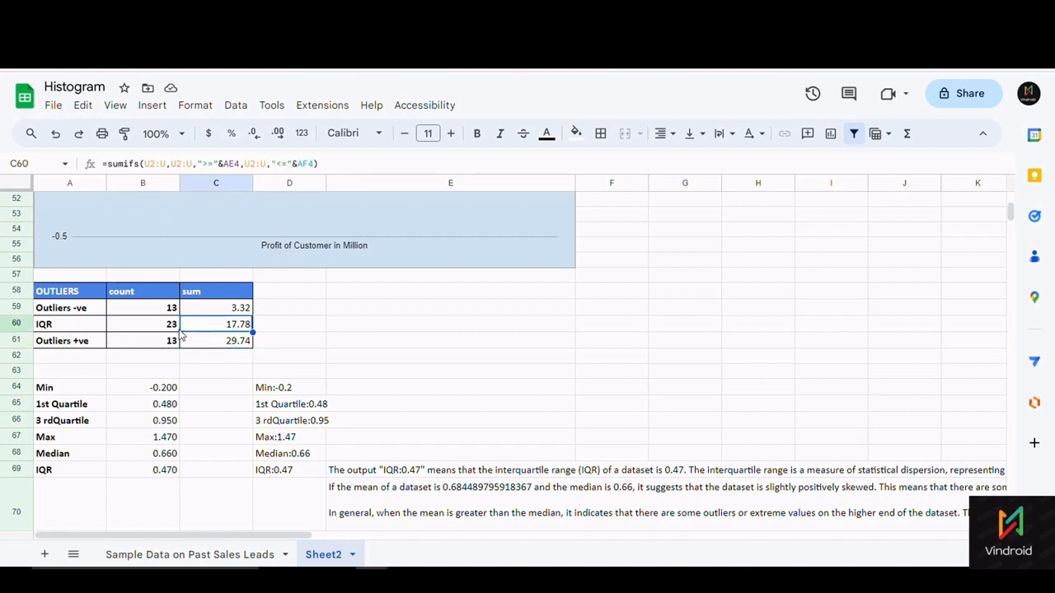
{"action": "left_click_drag", "start_coordinate": [86, 327], "coordinate": [238, 327]}
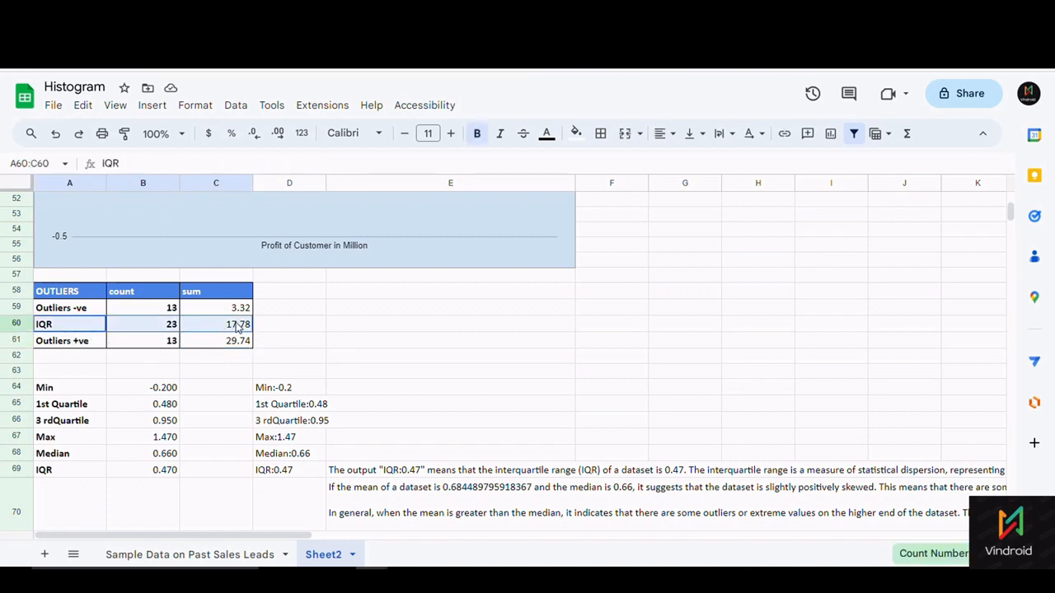
- Compare the count formulas in B59:B61 of the OUTLIERS table and recheck the Outliers +ve sum in C61
{"action": "left_click", "coordinate": [161, 330]}
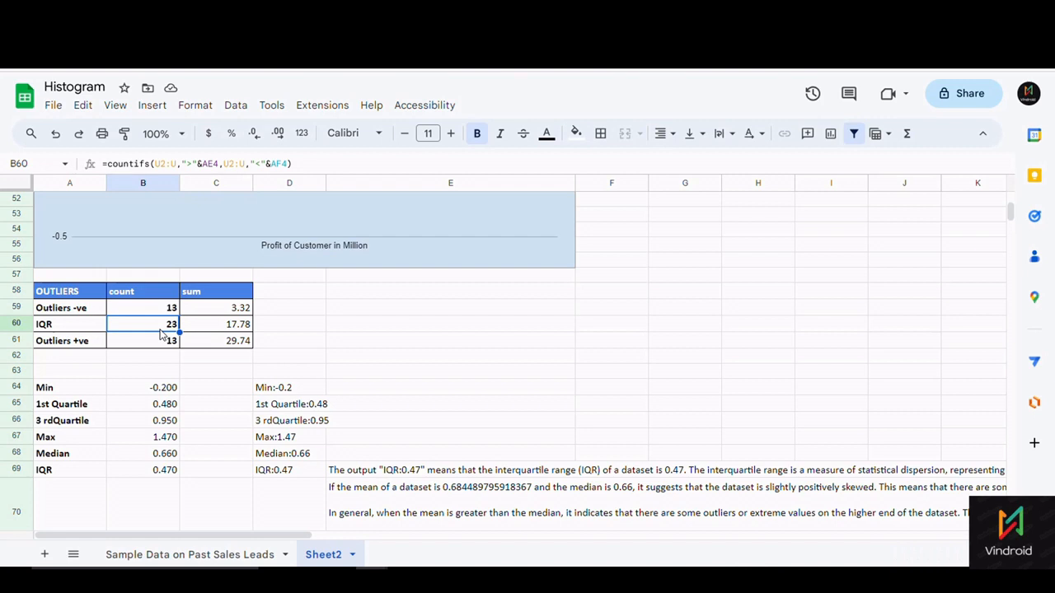
{"action": "left_click", "coordinate": [167, 315]}
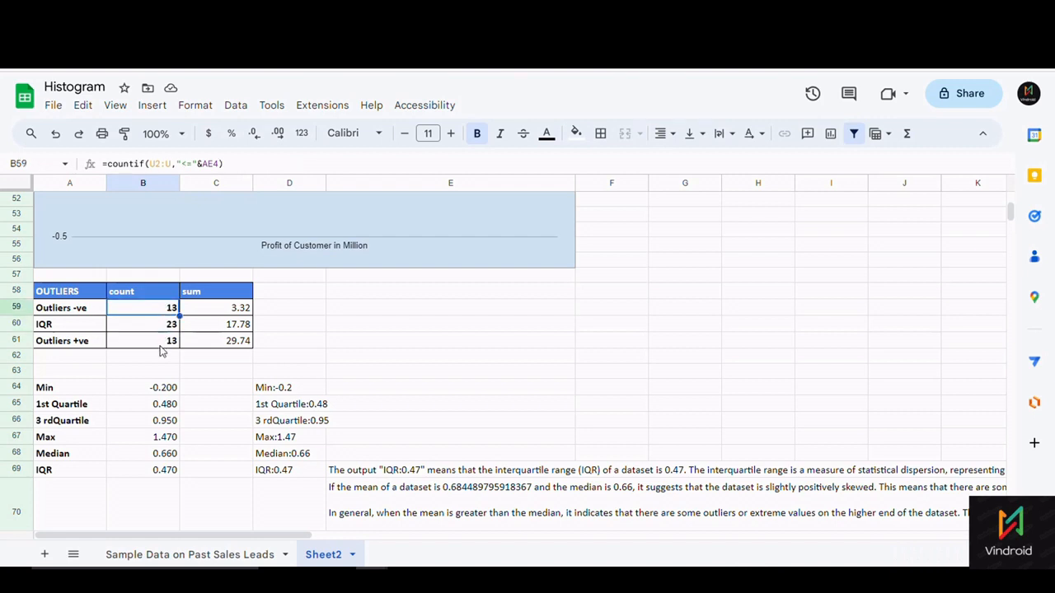
{"action": "left_click", "coordinate": [161, 342]}
{"action": "left_click", "coordinate": [159, 311]}
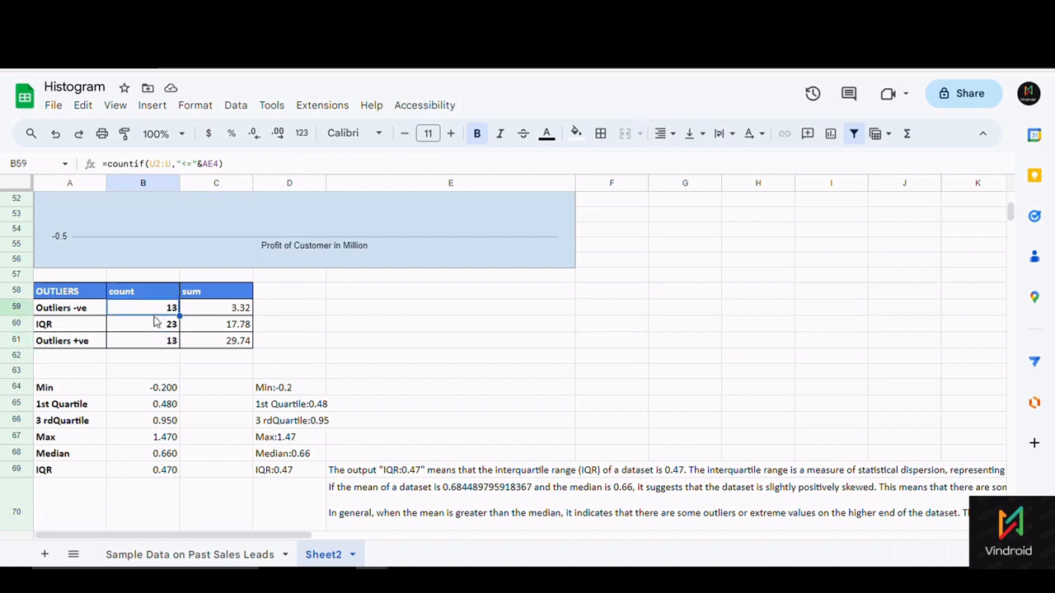
{"action": "left_click", "coordinate": [67, 311]}
{"action": "left_click", "coordinate": [152, 351]}
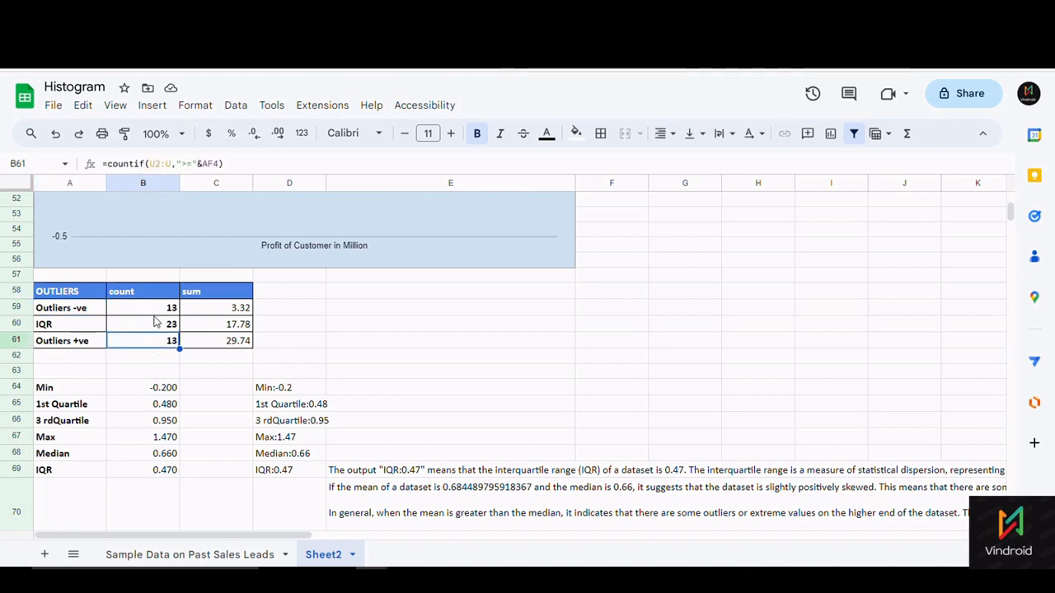
{"action": "left_click", "coordinate": [155, 310]}
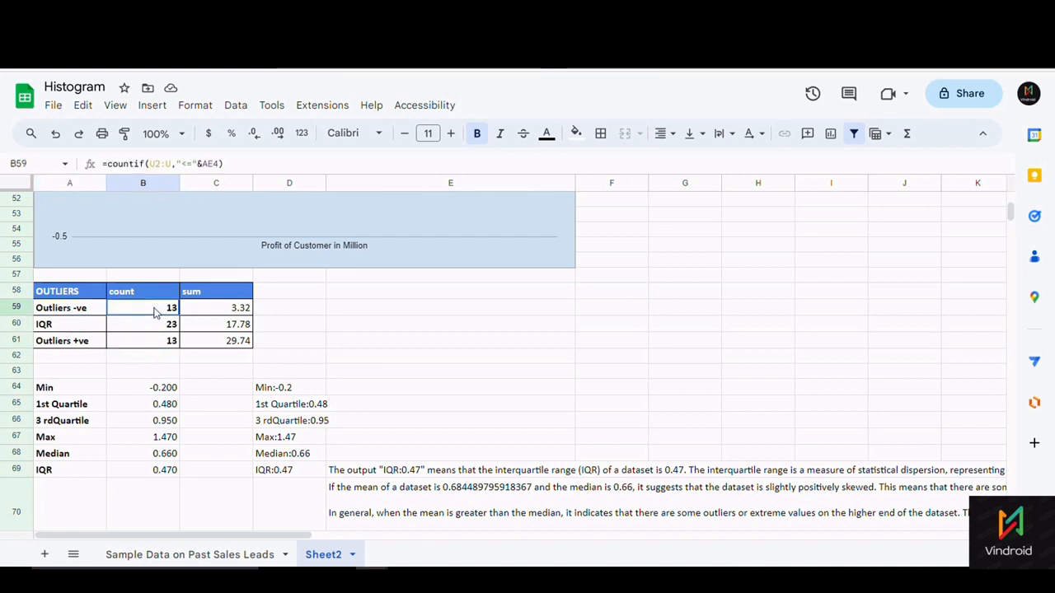
{"action": "left_click", "coordinate": [150, 346]}
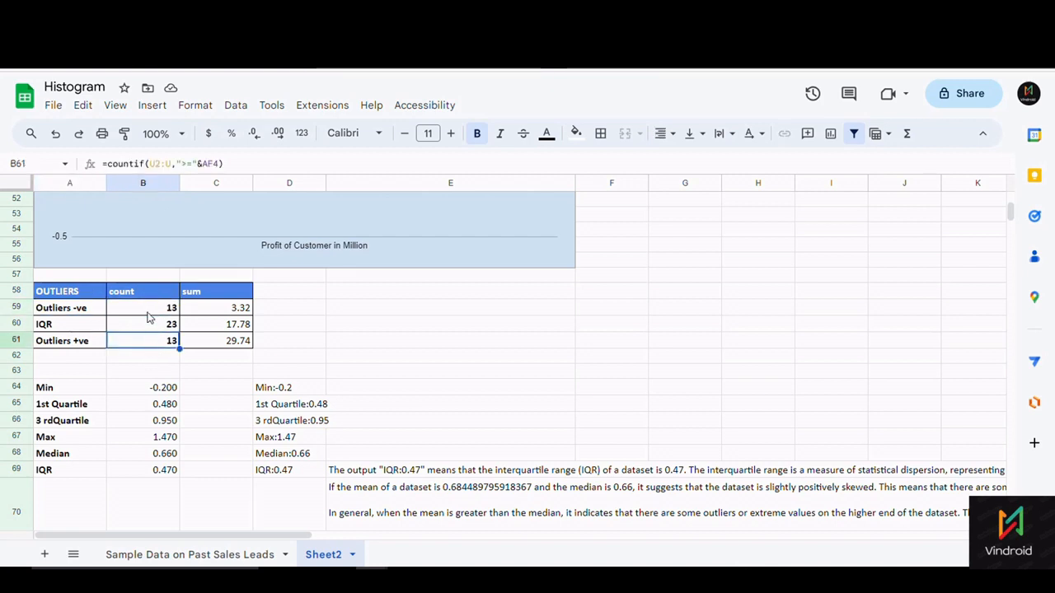
{"action": "left_click", "coordinate": [248, 347]}
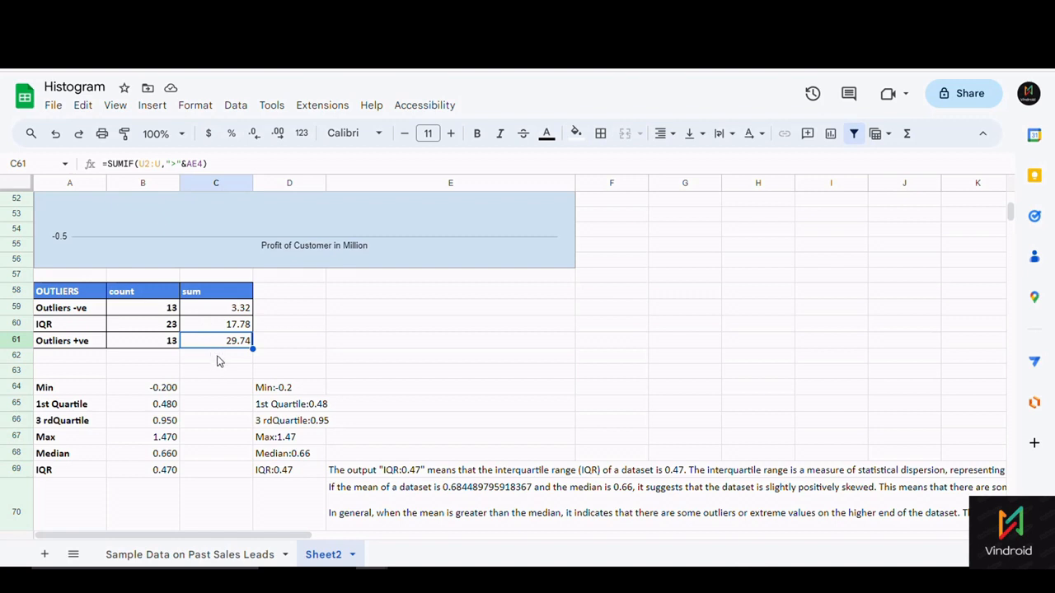
- Compare the FREQUENCY vs. BIN- In Millions curve with the profit, bin and frequency data in columns U, W and X
{"action": "scroll", "coordinate": [220, 356], "scroll_direction": "up", "scroll_amount": 6}
{"action": "scroll", "coordinate": [221, 342], "scroll_direction": "up", "scroll_amount": 2}
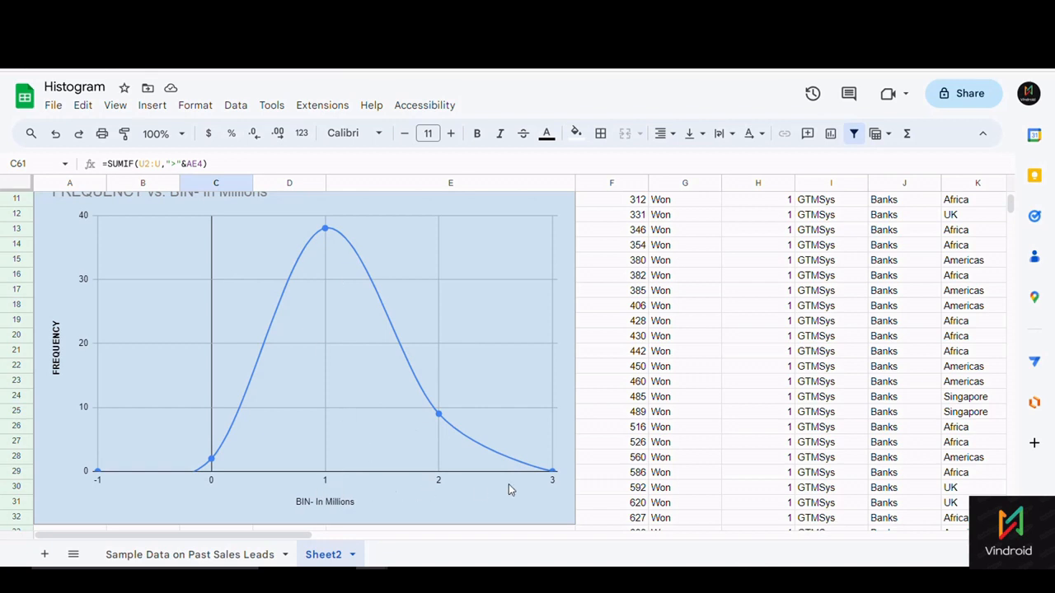
{"action": "scroll", "coordinate": [353, 294], "scroll_direction": "down", "scroll_amount": 1}
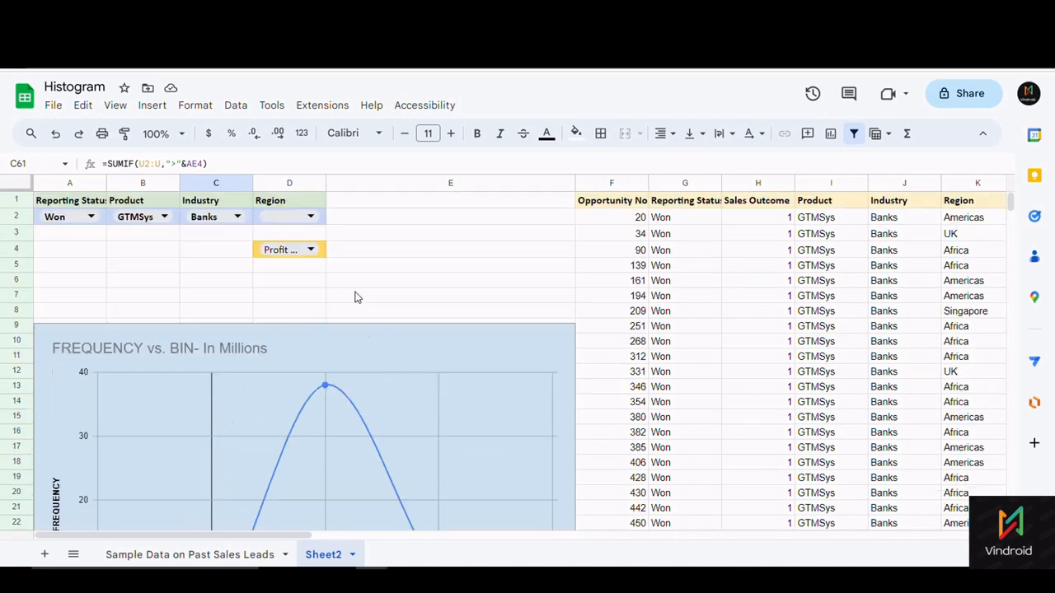
{"action": "scroll", "coordinate": [365, 297], "scroll_direction": "up", "scroll_amount": 2}
{"action": "scroll", "coordinate": [366, 300], "scroll_direction": "down", "scroll_amount": 2}
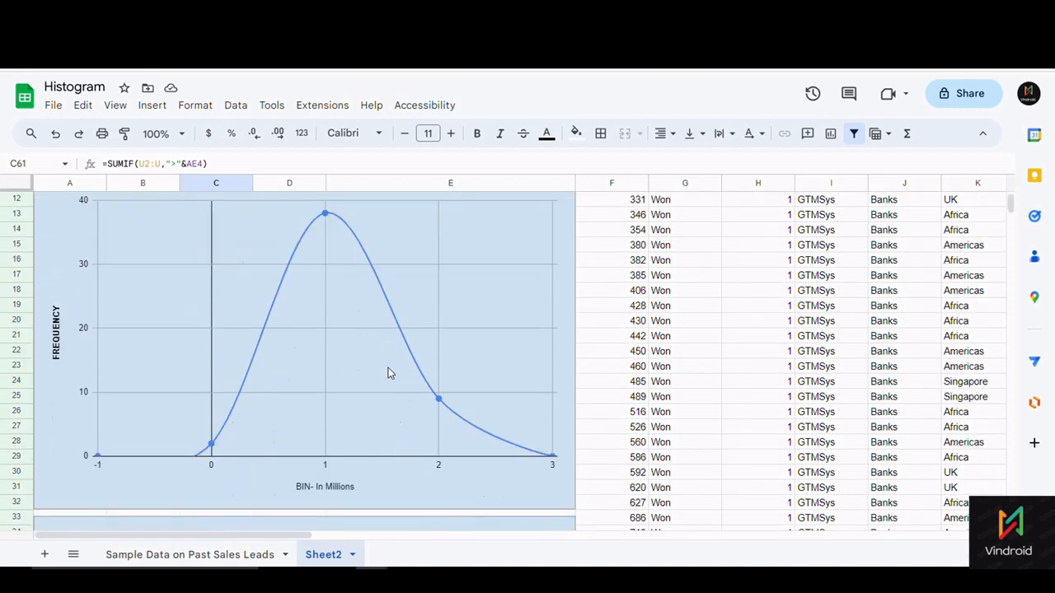
{"action": "left_click_drag", "start_coordinate": [297, 539], "coordinate": [660, 536]}
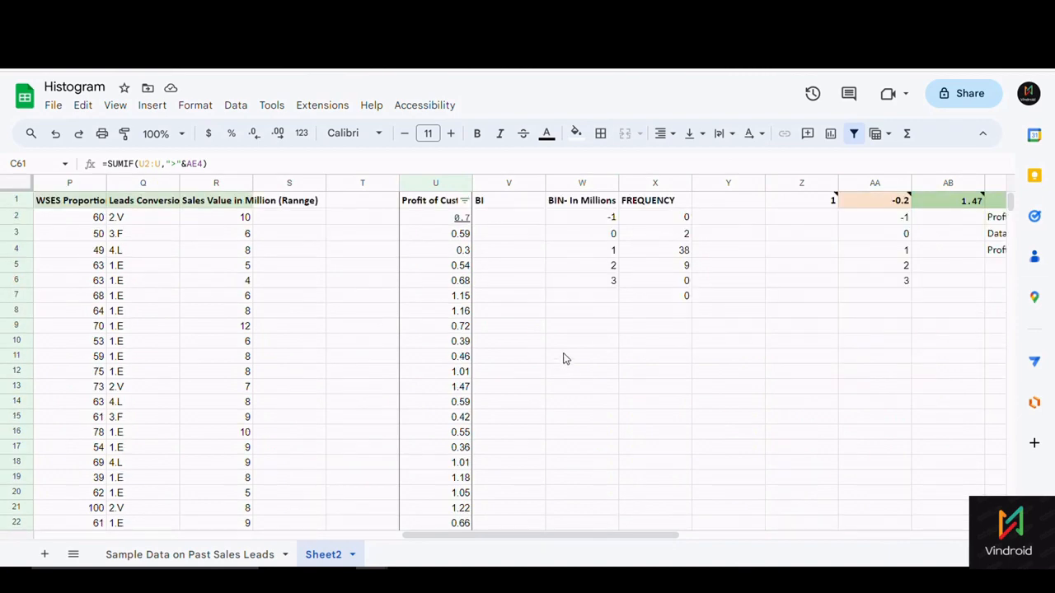
{"action": "scroll", "coordinate": [553, 347], "scroll_direction": "down", "scroll_amount": 2}
{"action": "scroll", "coordinate": [555, 348], "scroll_direction": "up", "scroll_amount": 1}
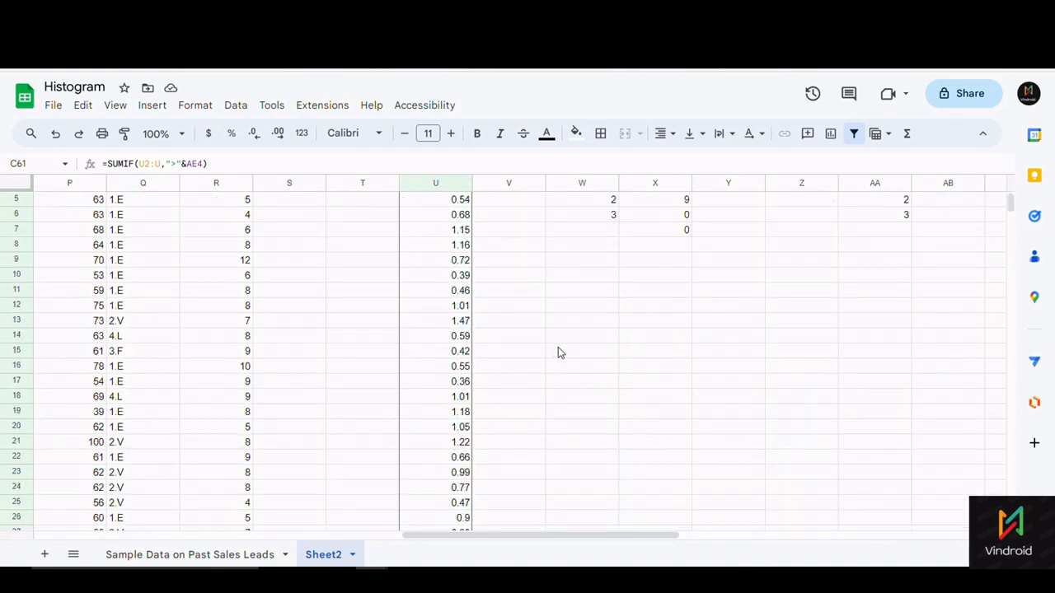
{"action": "left_click_drag", "start_coordinate": [482, 537], "coordinate": [113, 538]}
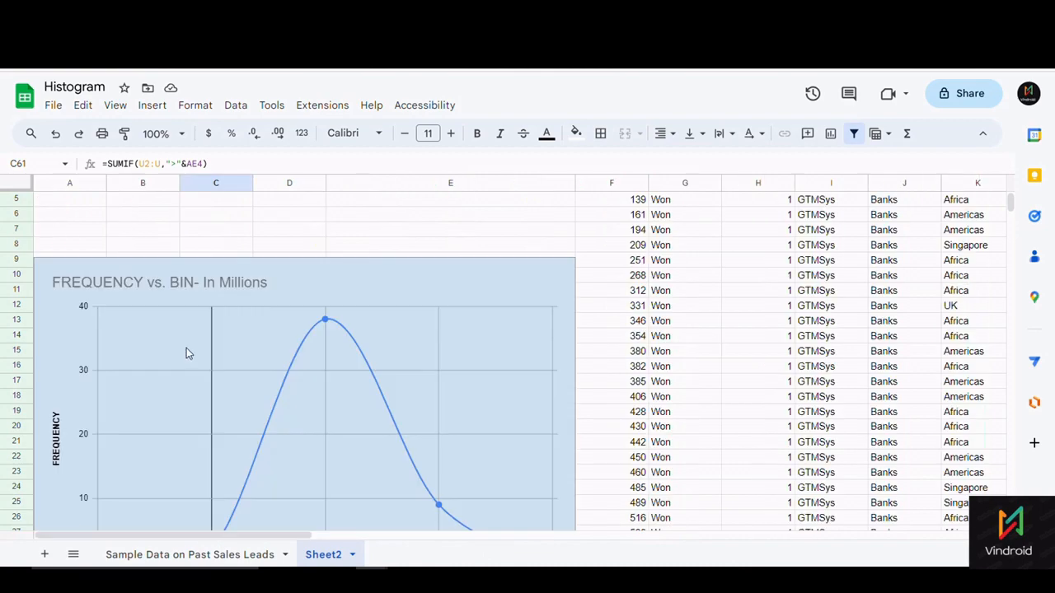
{"action": "scroll", "coordinate": [195, 354], "scroll_direction": "down", "scroll_amount": 10}
{"action": "scroll", "coordinate": [285, 324], "scroll_direction": "up", "scroll_amount": 12}
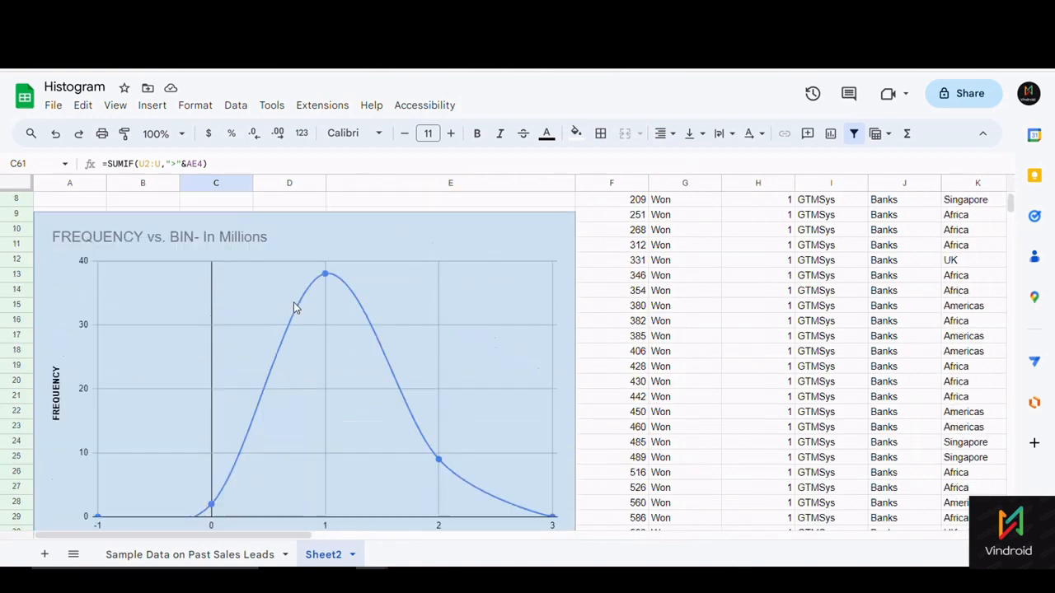
- Review the summary statistics table's headings and values from Data through Skewness in AC3:AM4
{"action": "left_click_drag", "start_coordinate": [295, 535], "coordinate": [822, 534]}
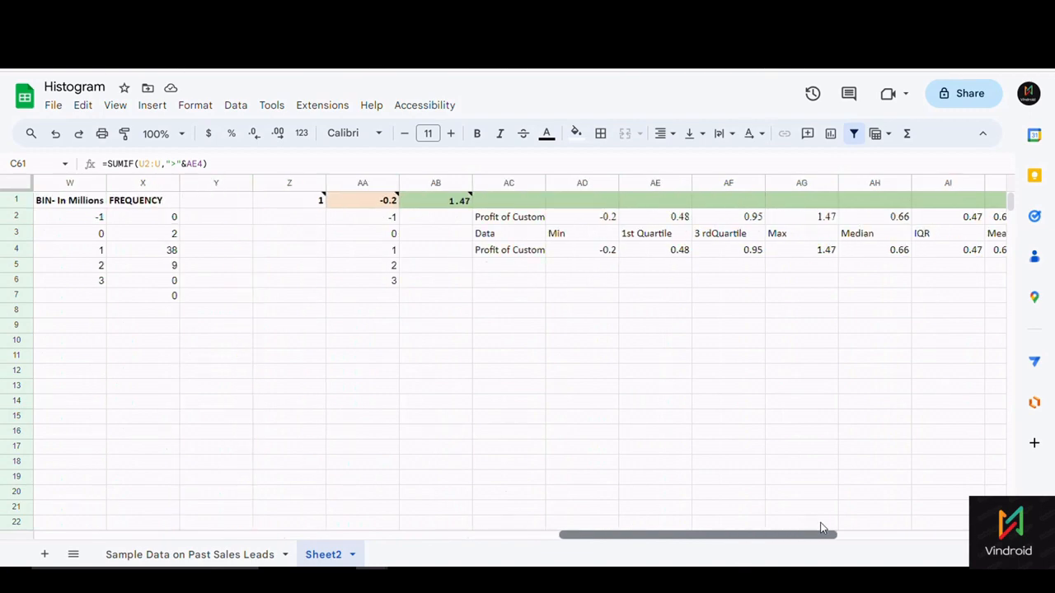
{"action": "left_click", "coordinate": [529, 219]}
{"action": "left_click", "coordinate": [529, 253]}
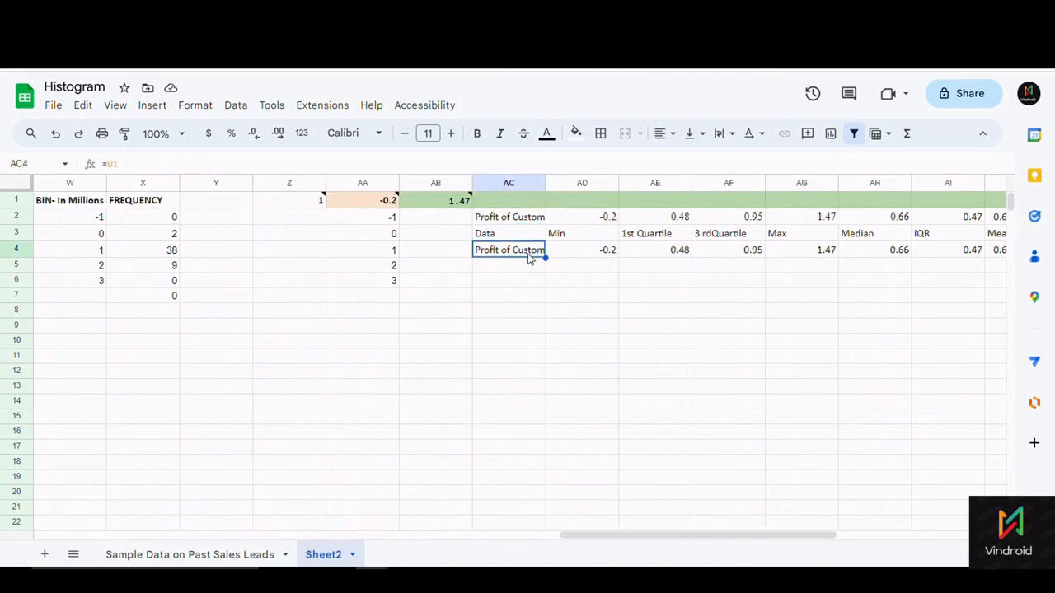
{"action": "left_click_drag", "start_coordinate": [598, 535], "coordinate": [654, 536]}
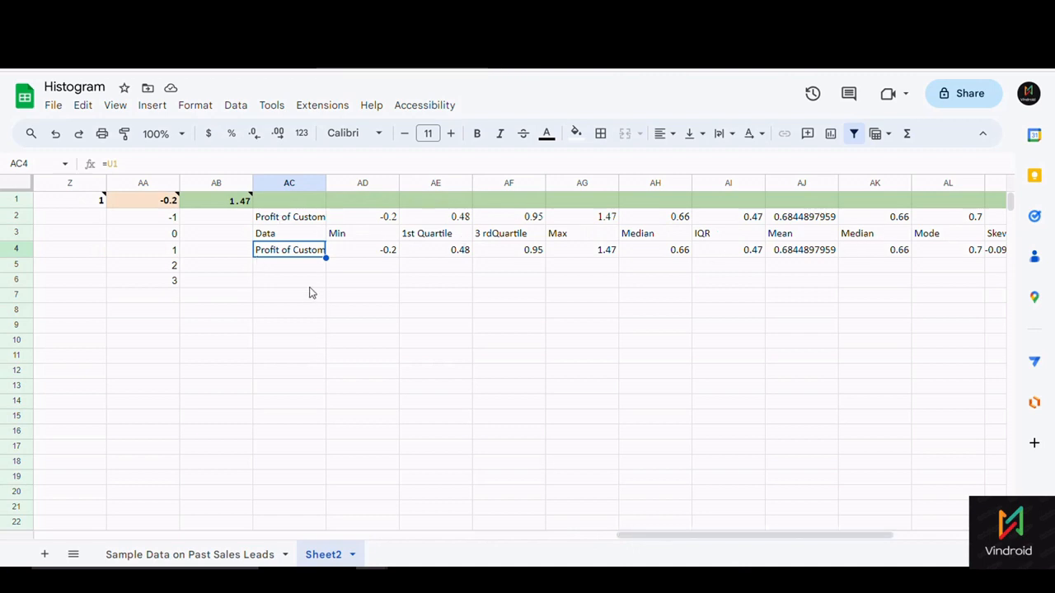
{"action": "left_click_drag", "start_coordinate": [294, 234], "coordinate": [900, 253]}
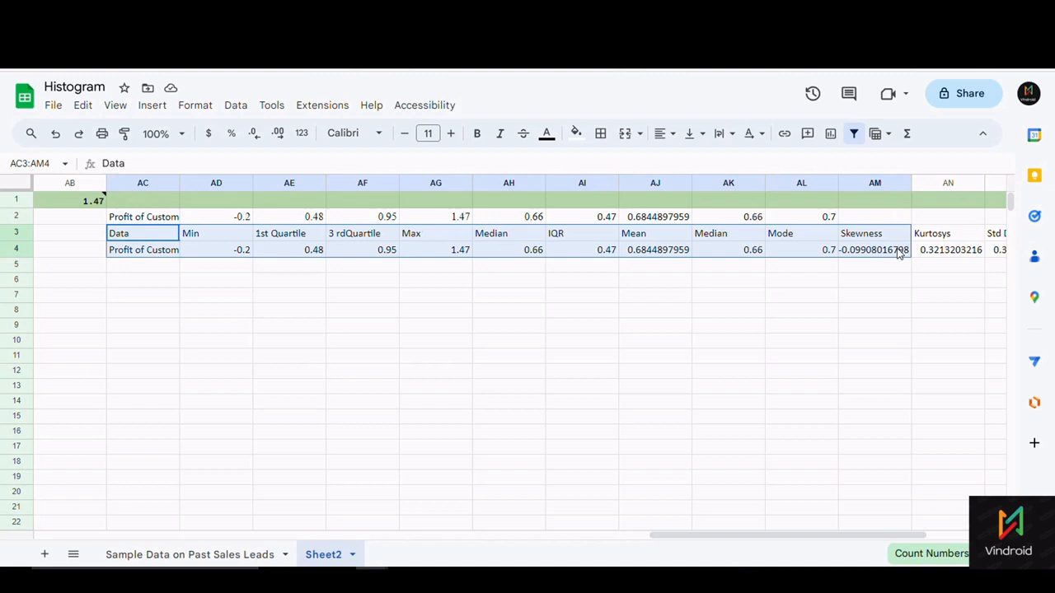
- Trace the Data label in AC4 back to its source, the profit column header in U1
{"action": "left_click", "coordinate": [116, 239]}
{"action": "left_click", "coordinate": [124, 251]}
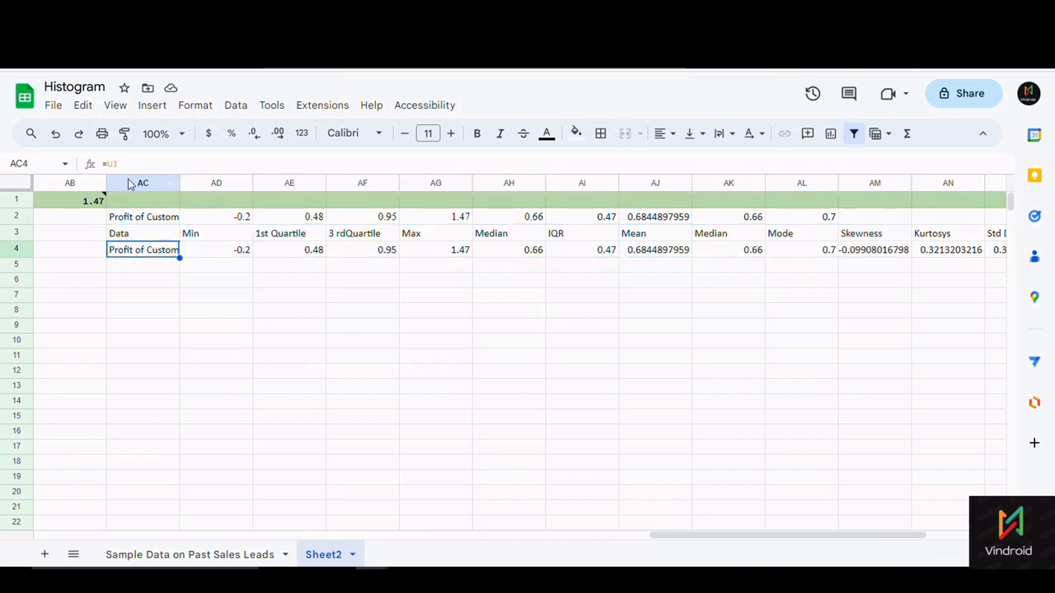
{"action": "left_click_drag", "start_coordinate": [678, 542], "coordinate": [437, 544]}
{"action": "left_click", "coordinate": [429, 200]}
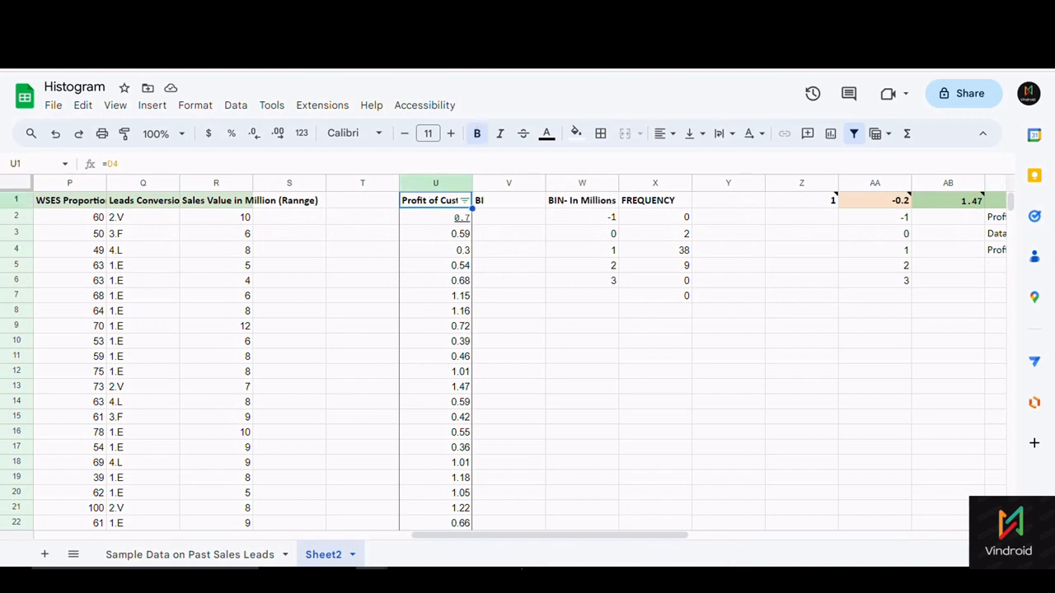
- Trace the Min value in AD4 and AD2 back to AA1, and inspect the maximum formula in AB1
{"action": "left_click_drag", "start_coordinate": [536, 537], "coordinate": [766, 544]}
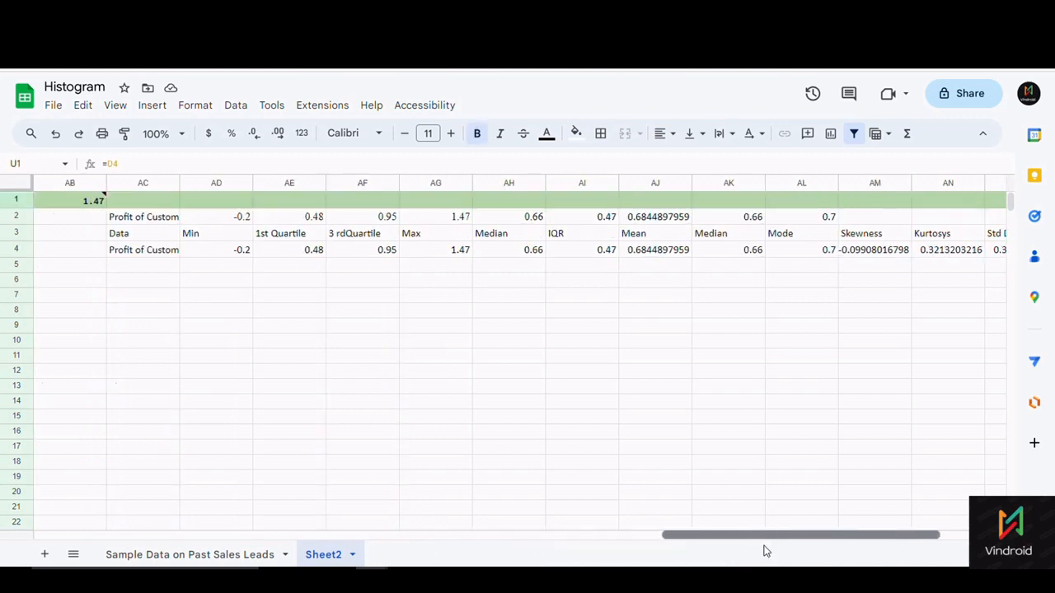
{"action": "left_click", "coordinate": [165, 236]}
{"action": "left_click", "coordinate": [213, 239]}
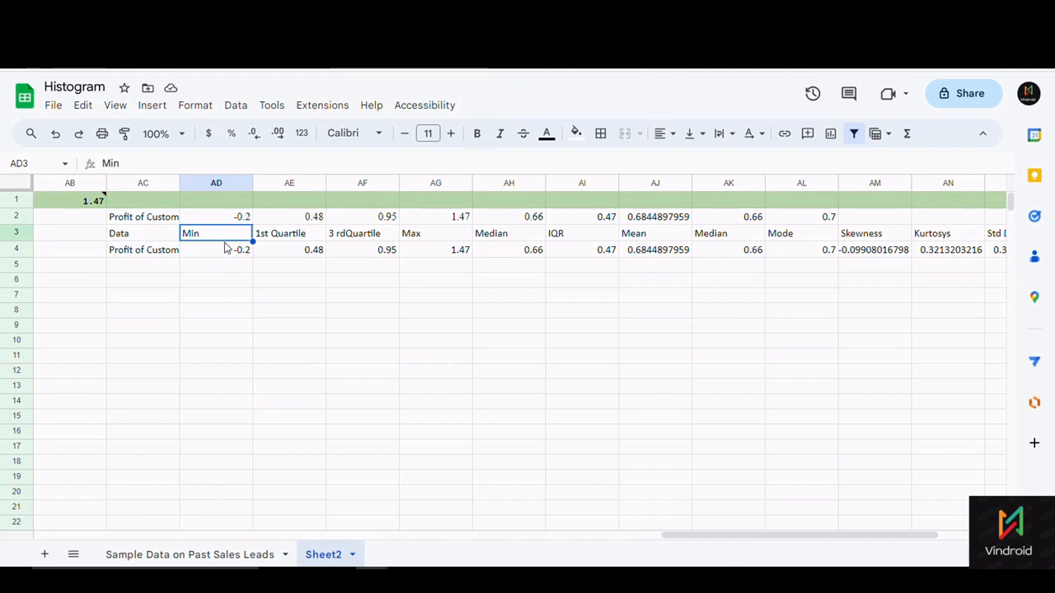
{"action": "left_click", "coordinate": [223, 256]}
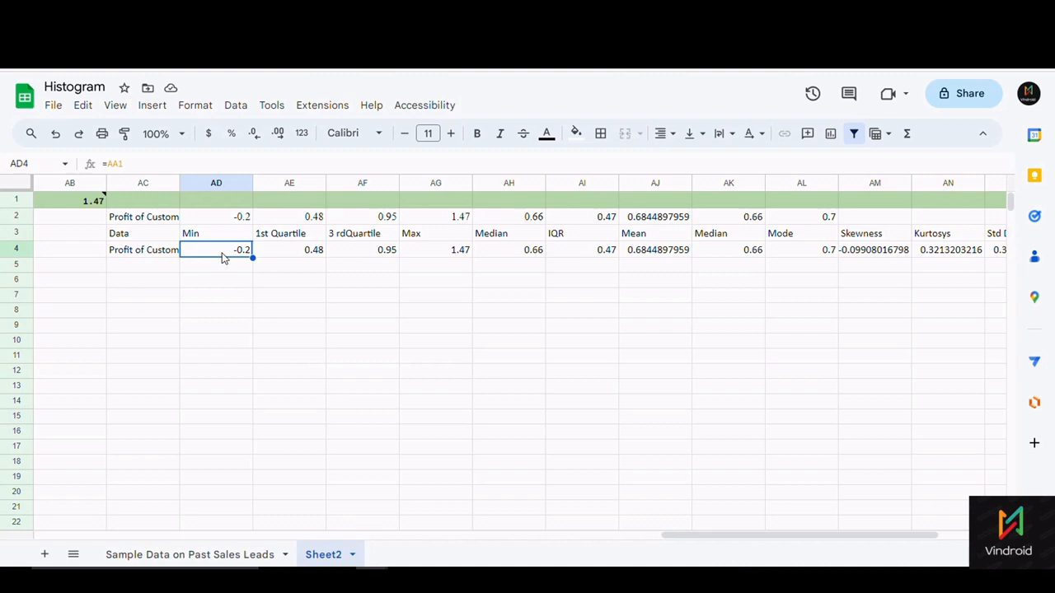
{"action": "left_click", "coordinate": [233, 221]}
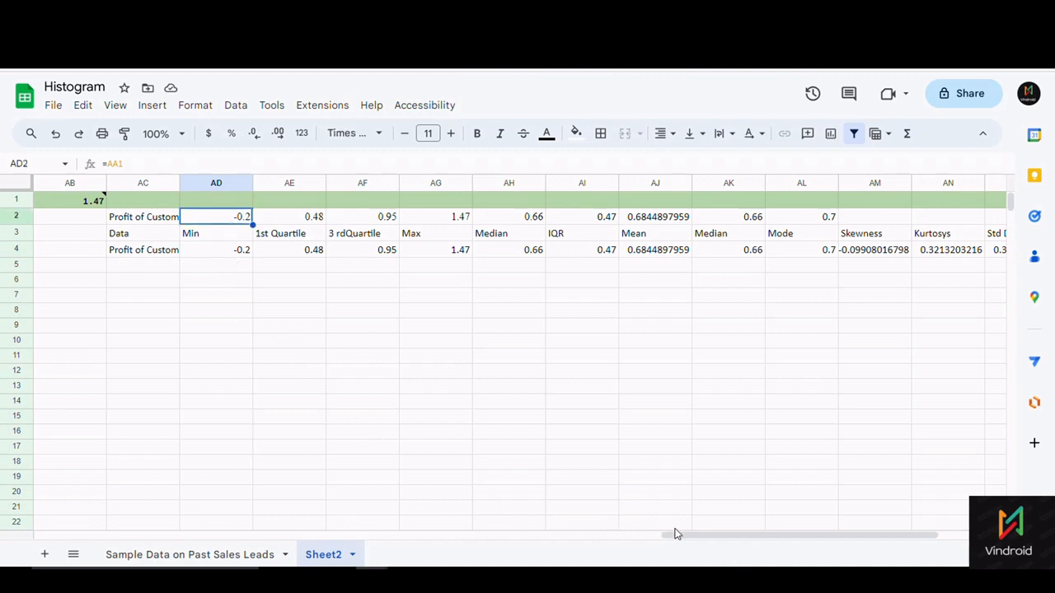
{"action": "left_click_drag", "start_coordinate": [689, 537], "coordinate": [627, 521]}
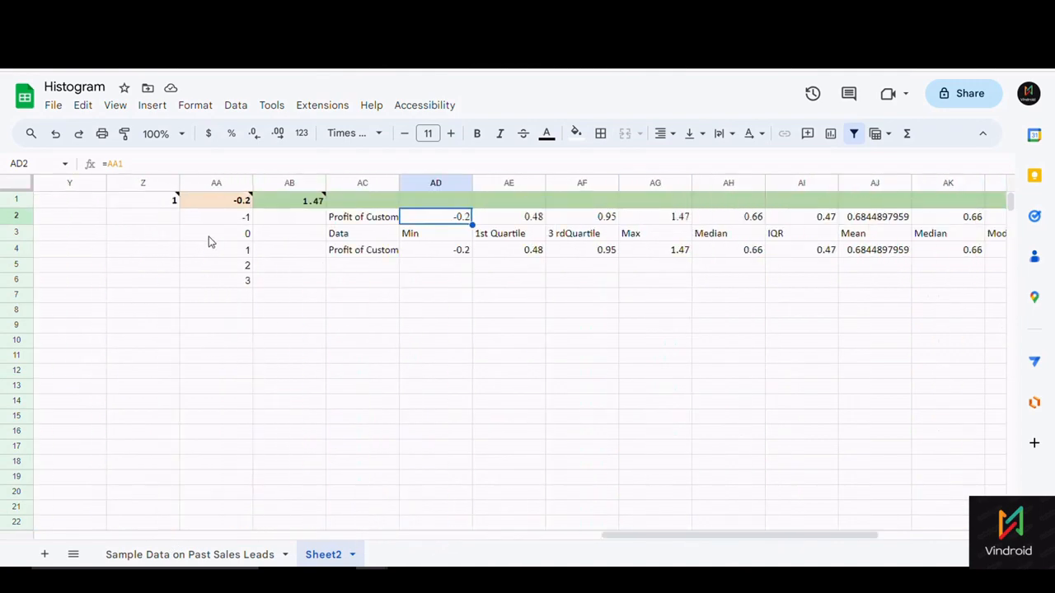
{"action": "double_click", "coordinate": [225, 206]}
{"action": "left_click", "coordinate": [224, 371]}
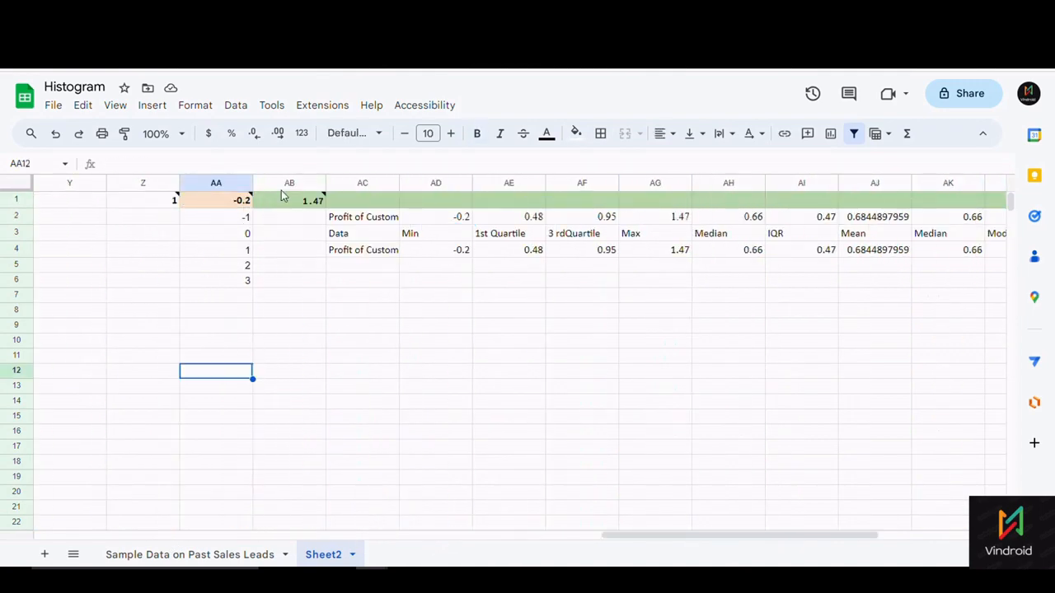
{"action": "left_click", "coordinate": [281, 204]}
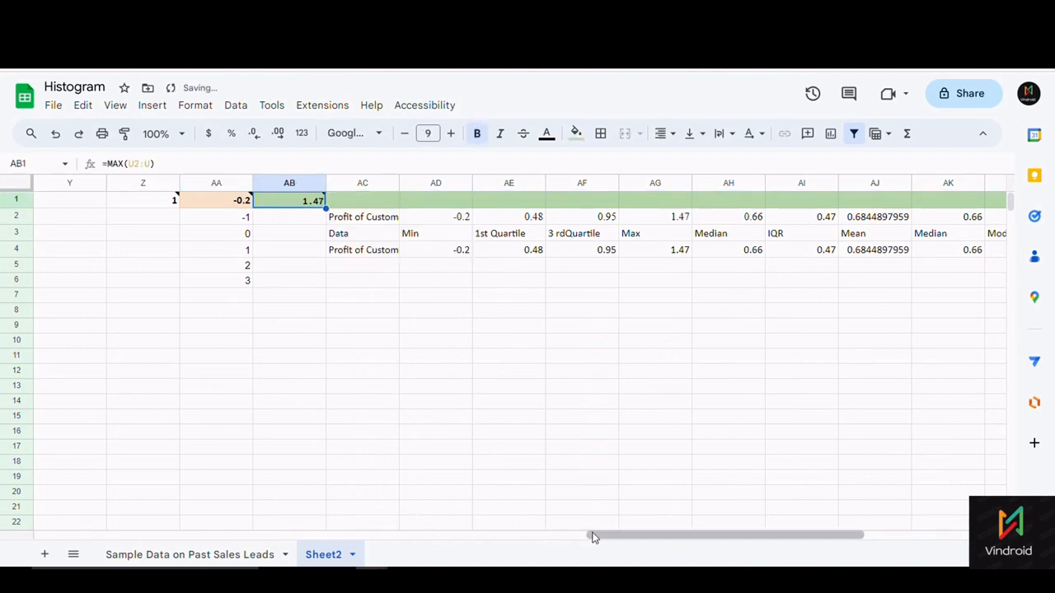
- Inspect the 1st Quartile formula in AE4, including its data range and quartile argument, without changing it
{"action": "left_click_drag", "start_coordinate": [593, 537], "coordinate": [627, 536]}
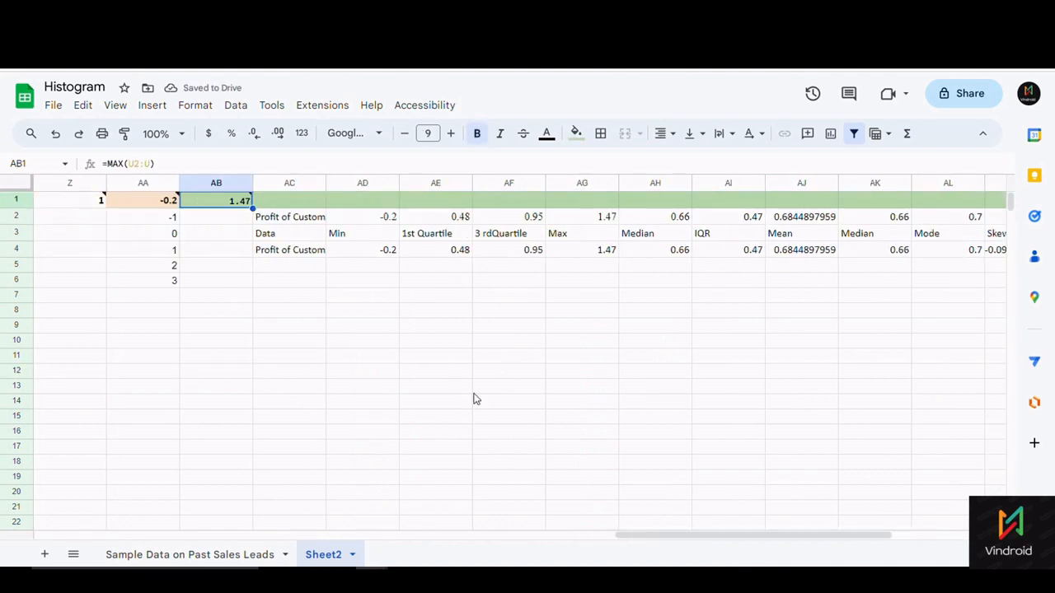
{"action": "left_click", "coordinate": [336, 237]}
{"action": "left_click", "coordinate": [417, 236]}
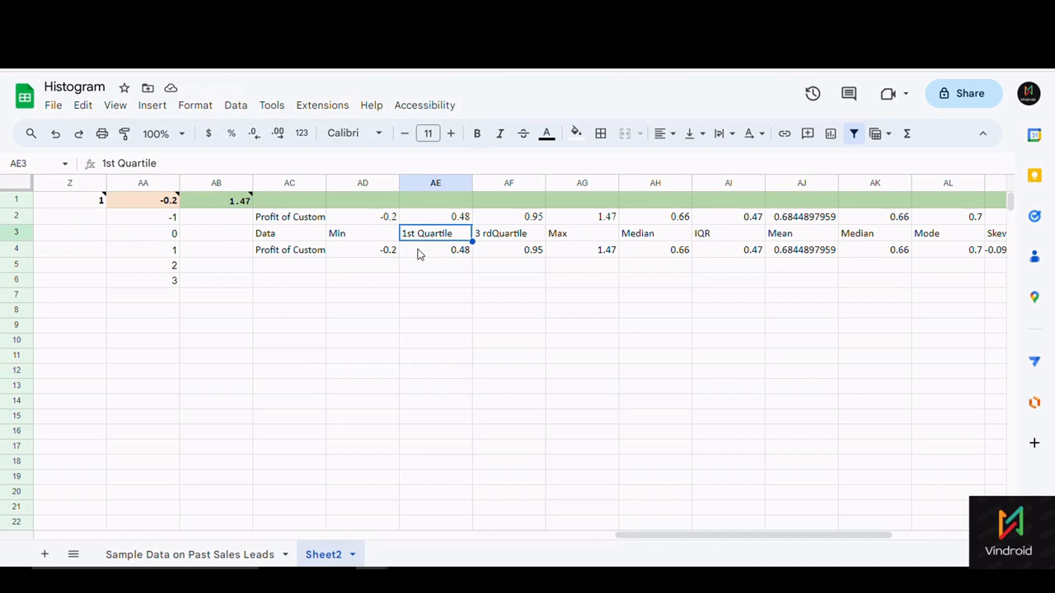
{"action": "left_click", "coordinate": [418, 259]}
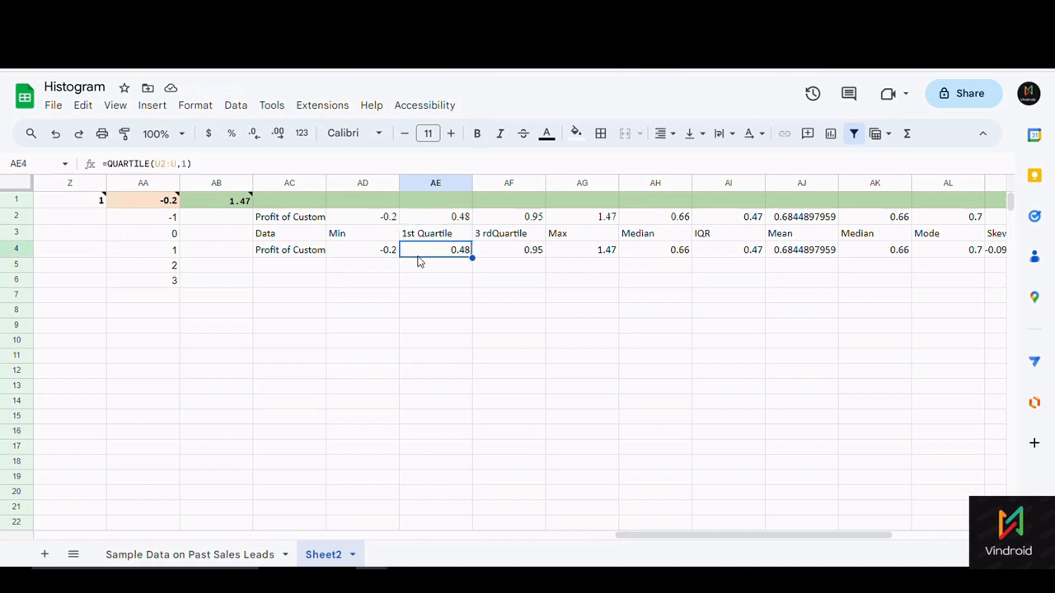
{"action": "left_click", "coordinate": [114, 164]}
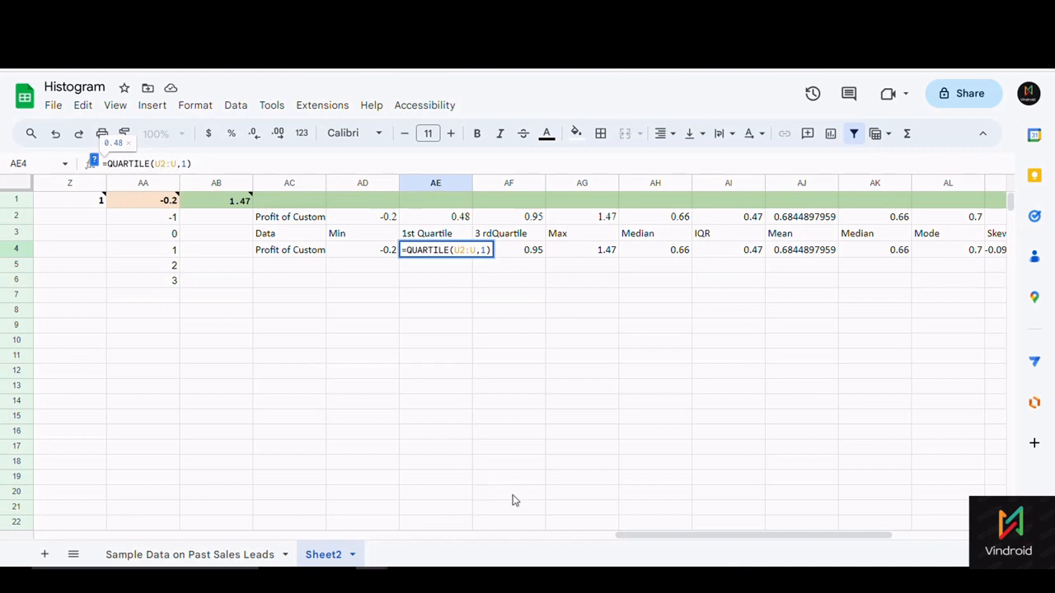
{"action": "left_click_drag", "start_coordinate": [654, 538], "coordinate": [733, 526]}
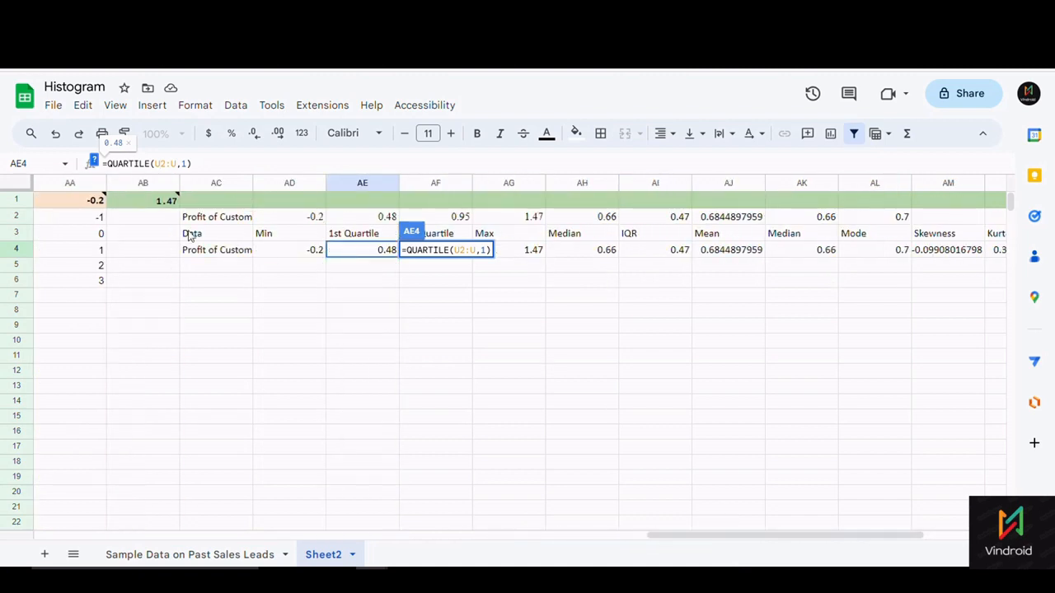
{"action": "left_click", "coordinate": [182, 165]}
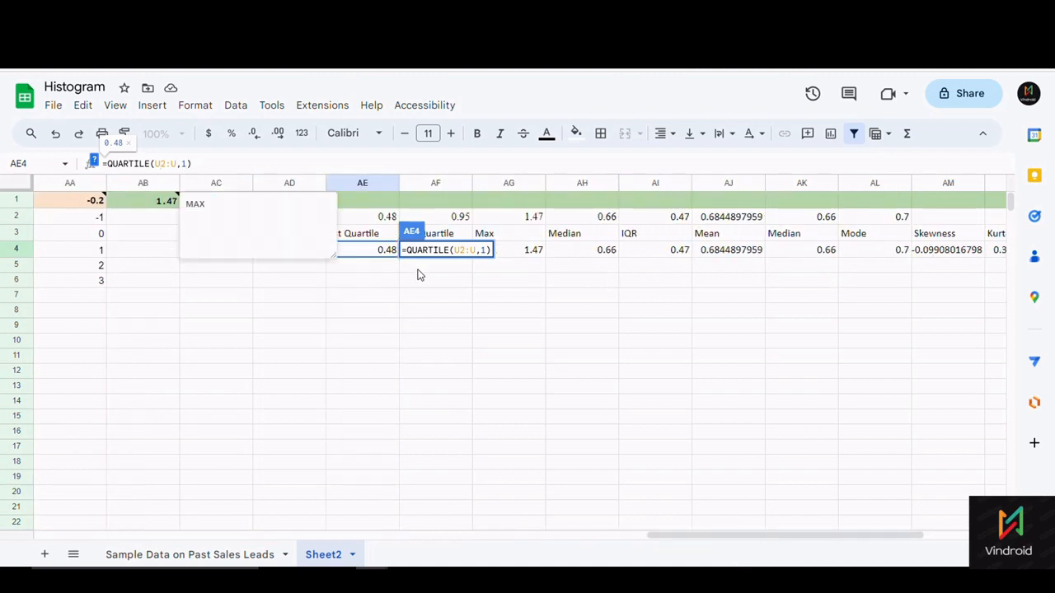
{"action": "left_click", "coordinate": [405, 294]}
{"action": "left_click", "coordinate": [419, 251]}
{"action": "left_click", "coordinate": [354, 250]}
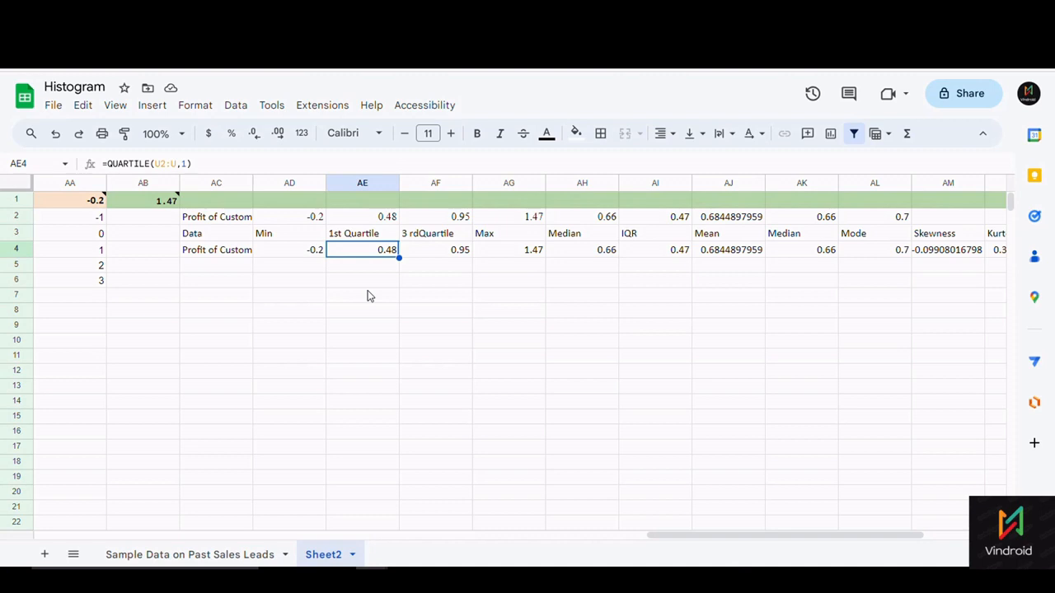
- Check the IQR formula in AI4 against its quartile cells and examine the 3rd Quartile formula in AF4 without changing it
{"action": "left_click", "coordinate": [636, 251]}
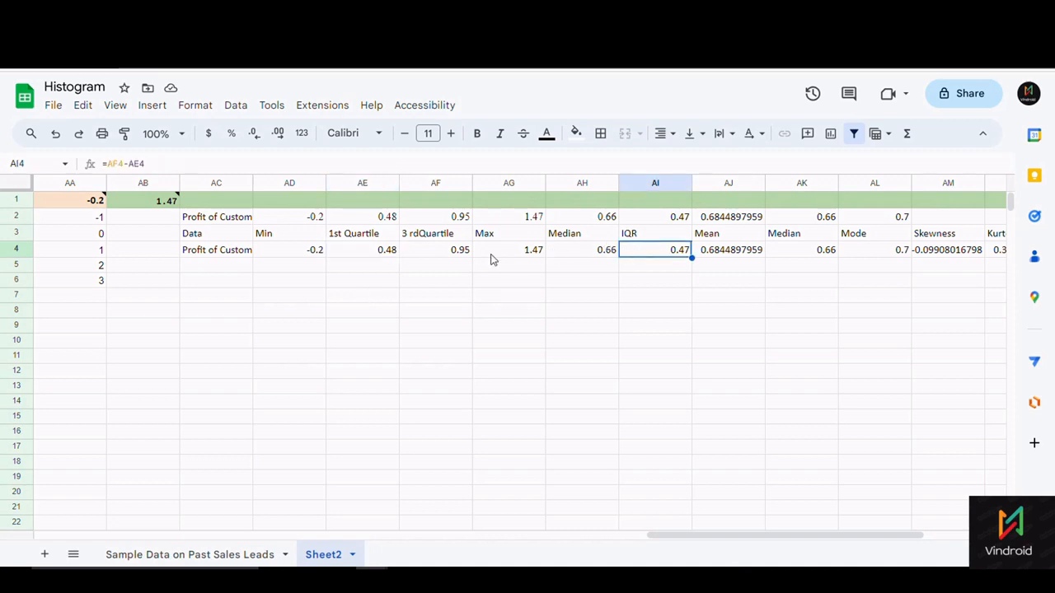
{"action": "left_click", "coordinate": [383, 258]}
{"action": "left_click", "coordinate": [424, 254]}
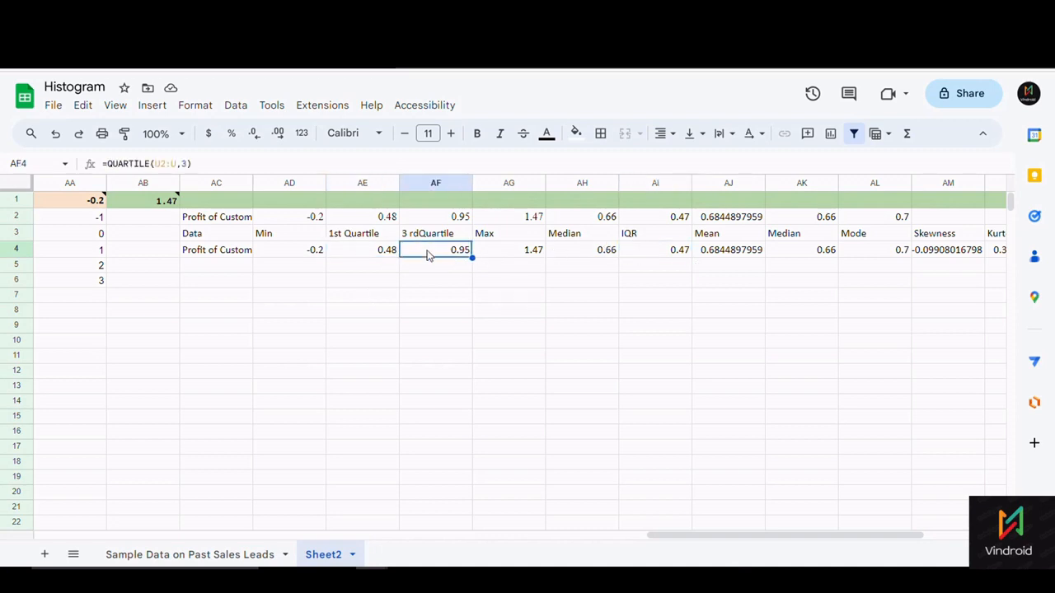
{"action": "left_click", "coordinate": [160, 163]}
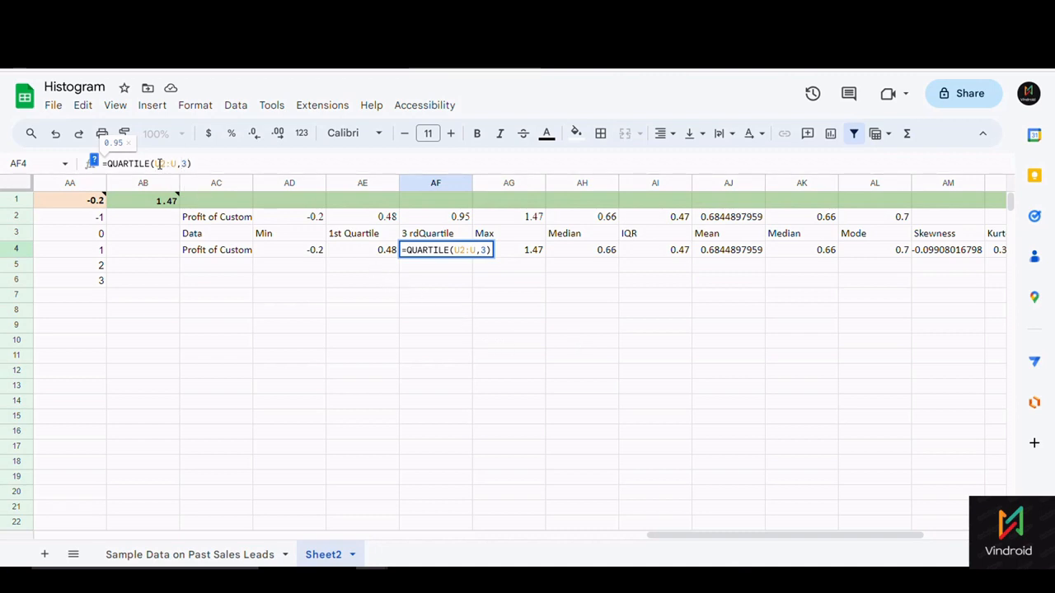
{"action": "left_click", "coordinate": [435, 339]}
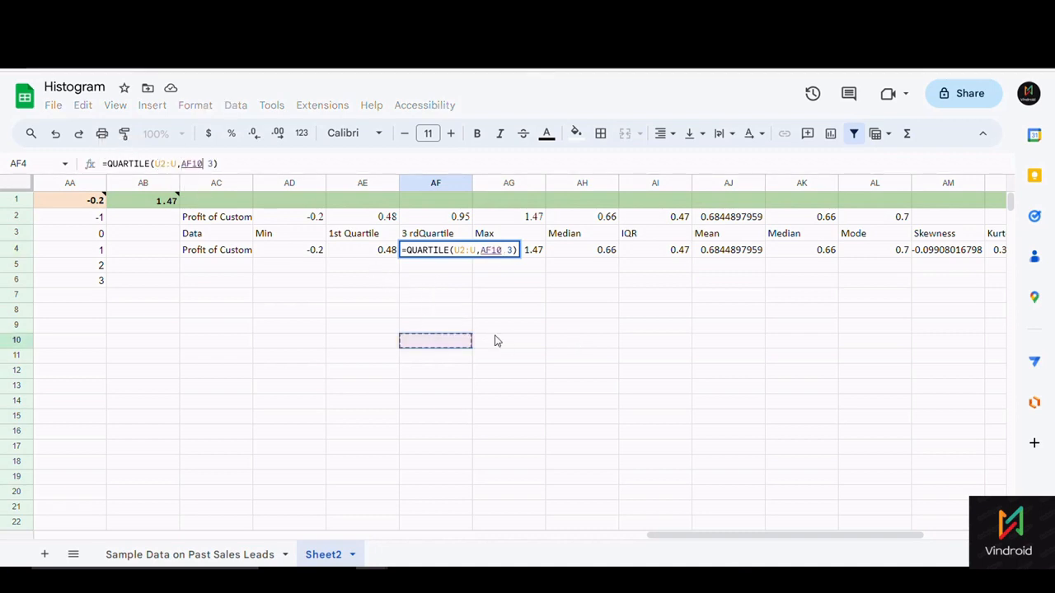
{"action": "key", "text": "Escape"}
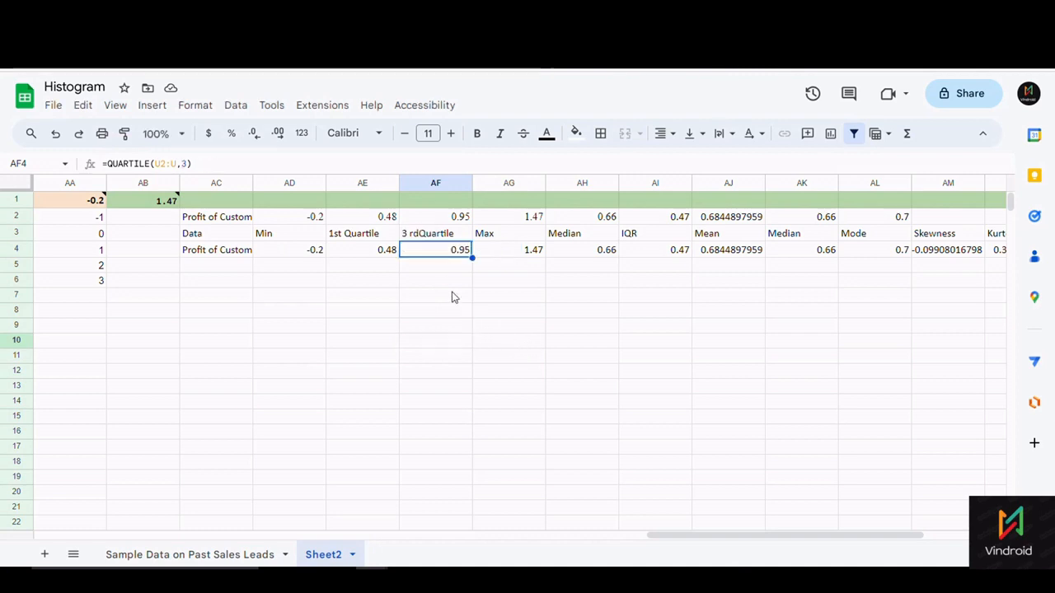
- Trace the Max value in AG4 to AB1 and inspect the Median formula in AH4
{"action": "left_click", "coordinate": [521, 259]}
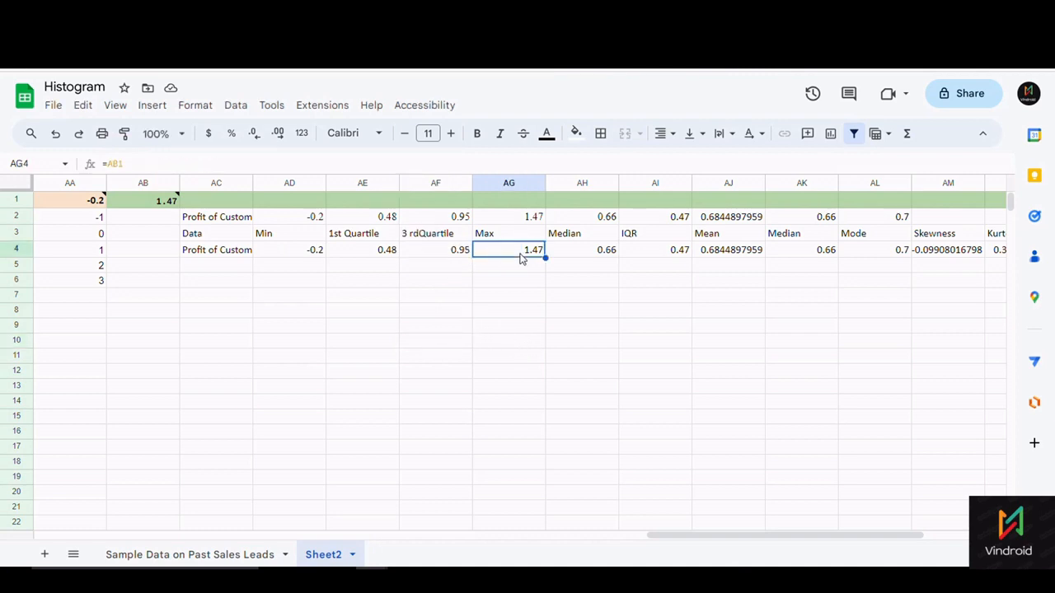
{"action": "left_click", "coordinate": [159, 203]}
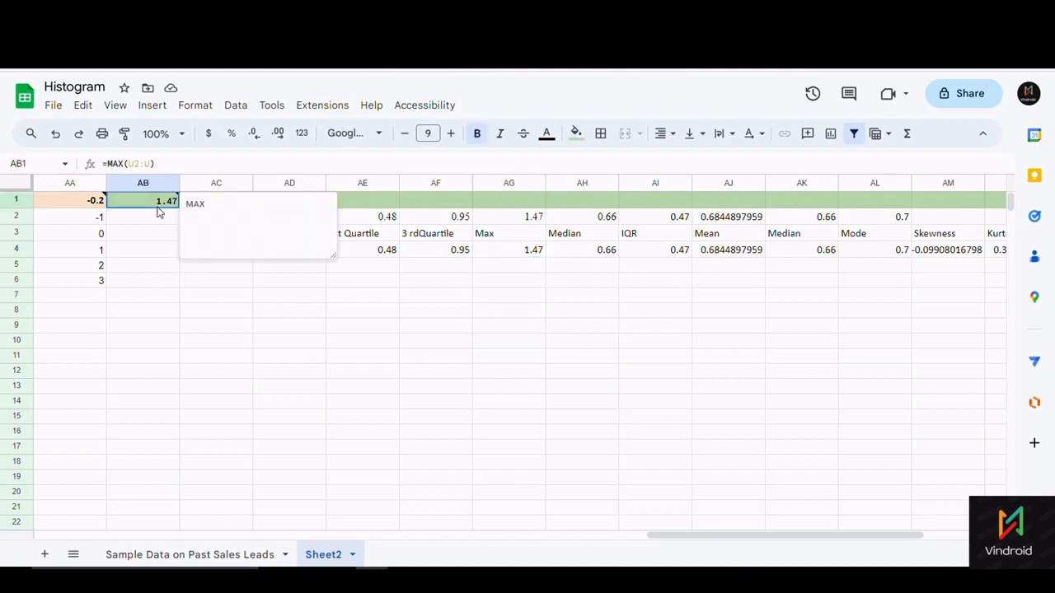
{"action": "left_click", "coordinate": [590, 254]}
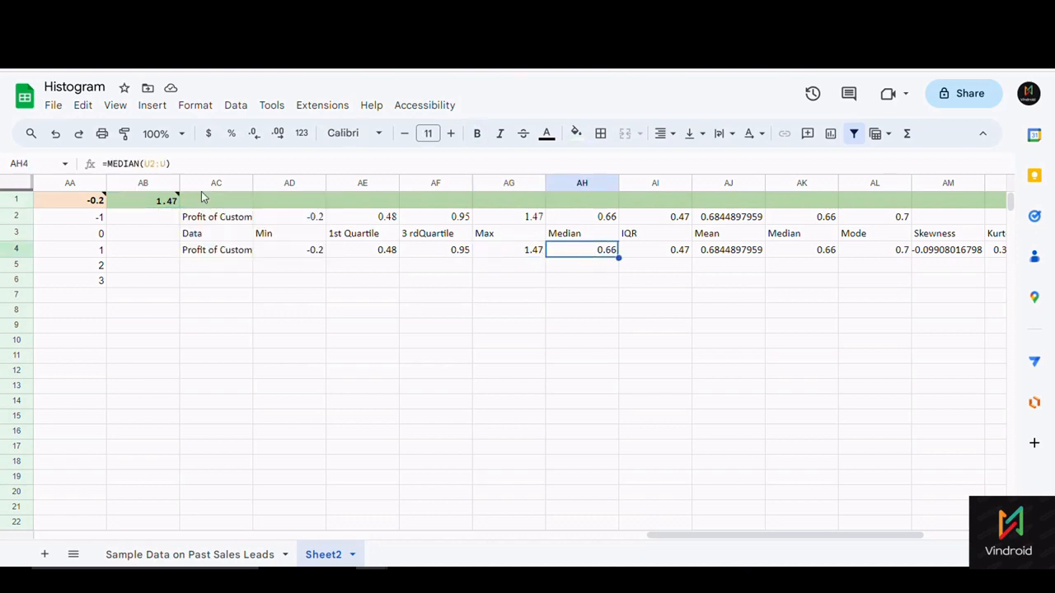
{"action": "left_click", "coordinate": [156, 164]}
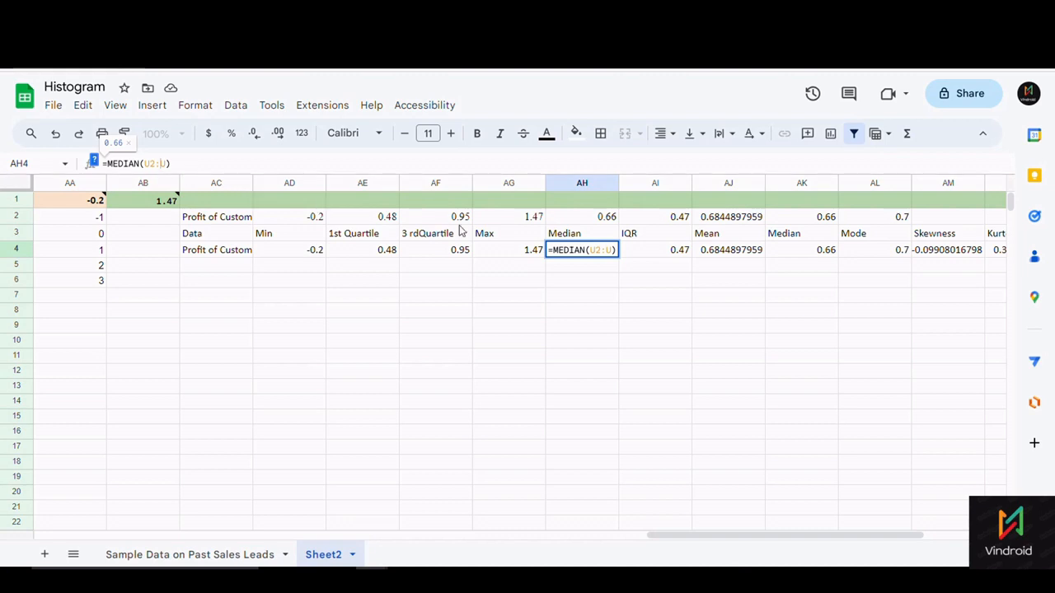
{"action": "left_click", "coordinate": [572, 294]}
{"action": "left_click", "coordinate": [580, 258]}
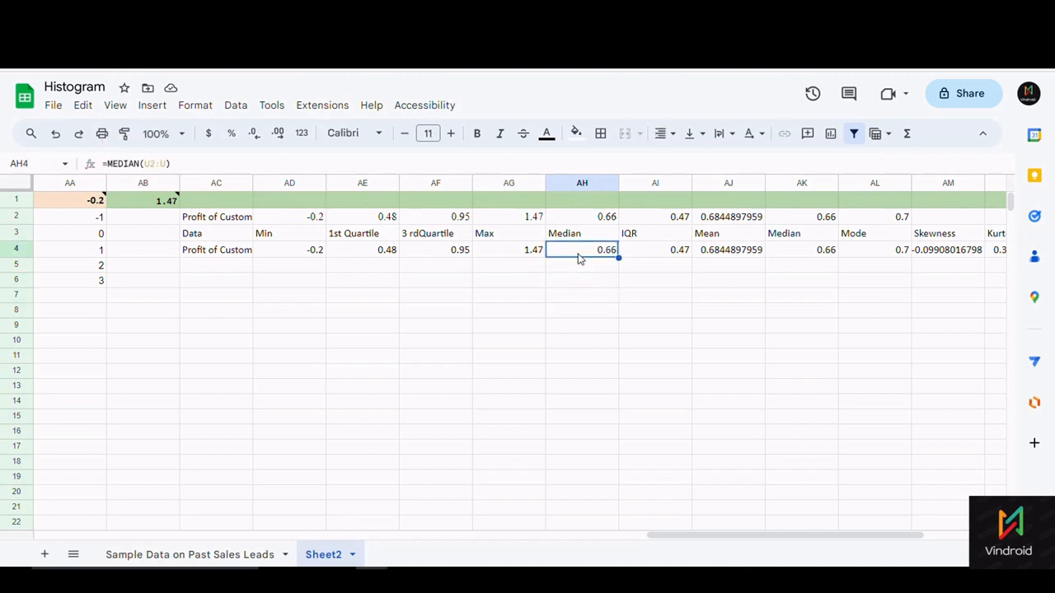
{"action": "left_click", "coordinate": [164, 164]}
{"action": "left_click_drag", "start_coordinate": [614, 342], "coordinate": [621, 311]}
- Recheck the IQR formula in AI4 against AE4 and AF4, and inspect the Mean formula in AJ4
{"action": "left_click", "coordinate": [652, 252]}
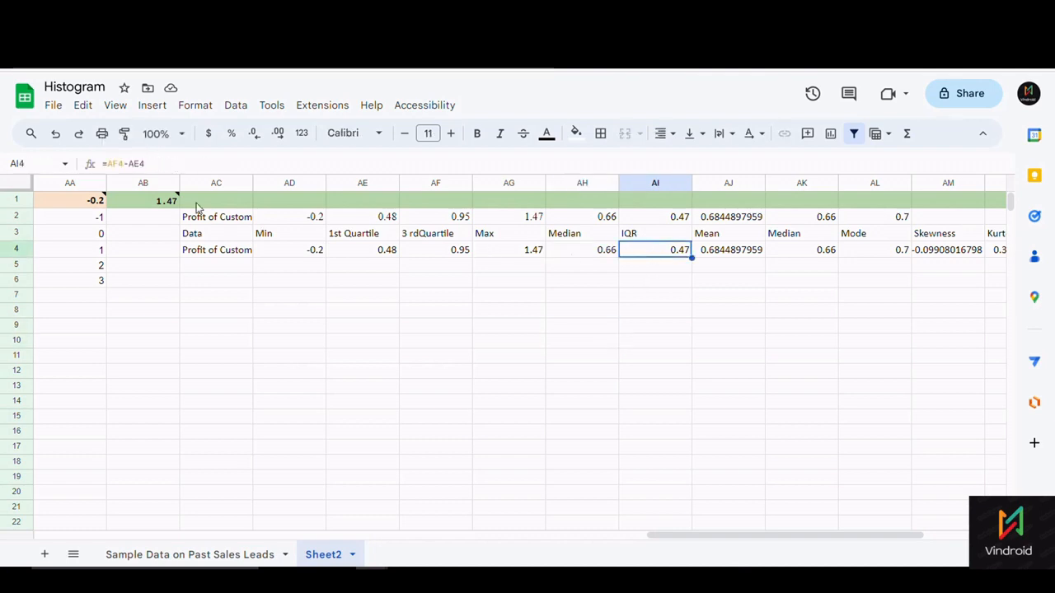
{"action": "left_click", "coordinate": [369, 252]}
{"action": "left_click", "coordinate": [433, 254]}
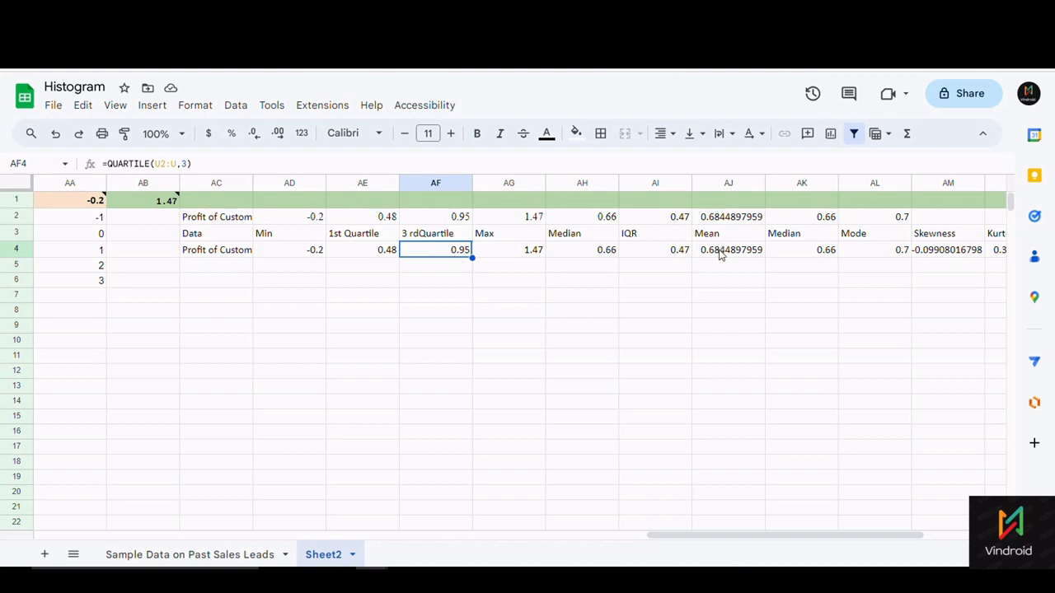
{"action": "left_click", "coordinate": [660, 259]}
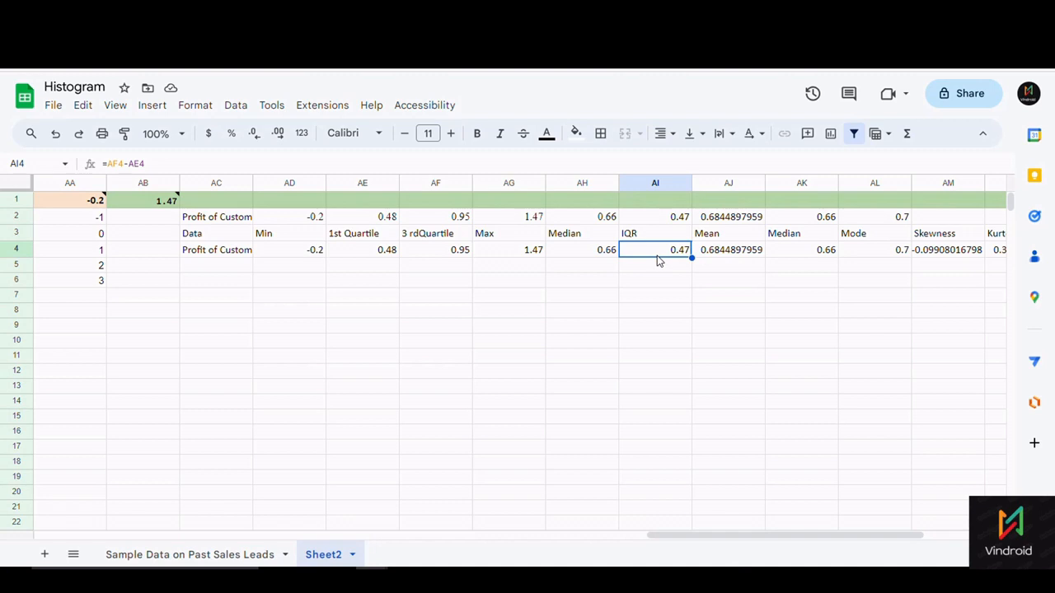
{"action": "left_click", "coordinate": [719, 259]}
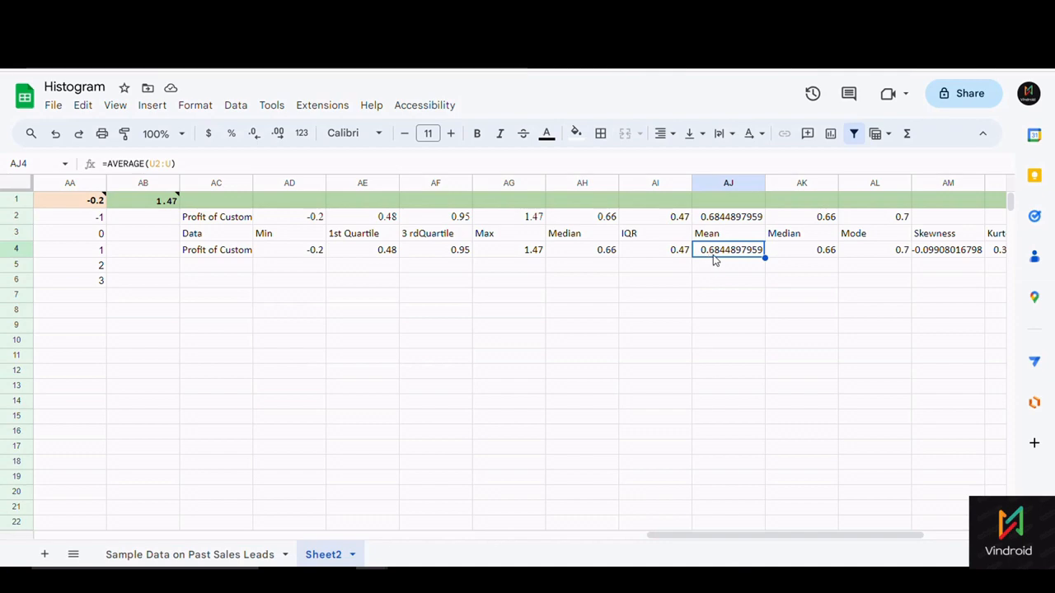
{"action": "left_click_drag", "start_coordinate": [703, 533], "coordinate": [165, 533]}
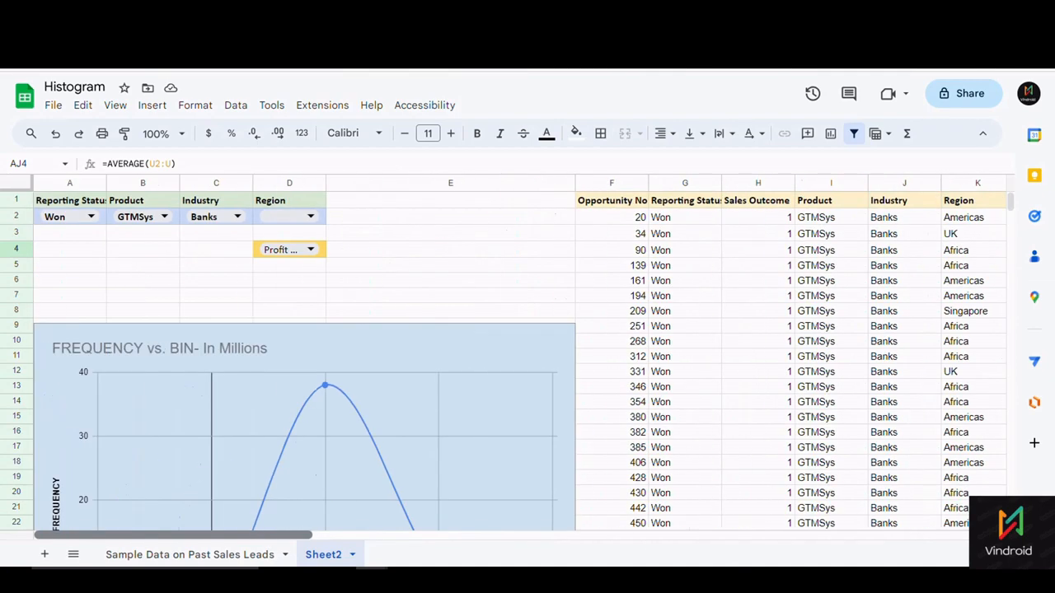
- Examine the FREQUENCY vs. BIN chart's curve and highlight its source bin values in W2:W6
{"action": "scroll", "coordinate": [152, 504], "scroll_direction": "down", "scroll_amount": 5}
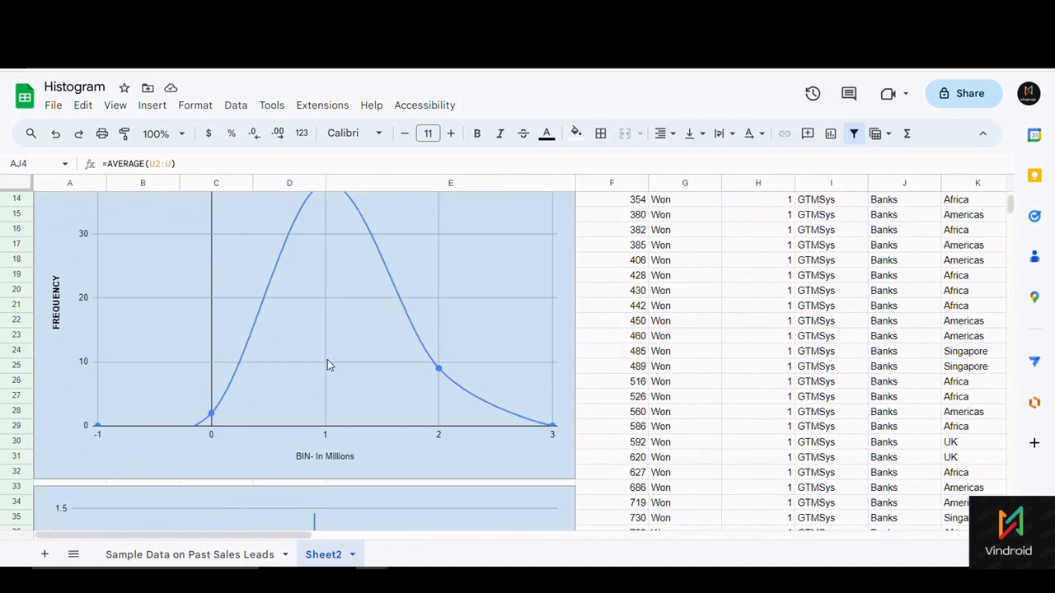
{"action": "scroll", "coordinate": [327, 365], "scroll_direction": "up", "scroll_amount": 2}
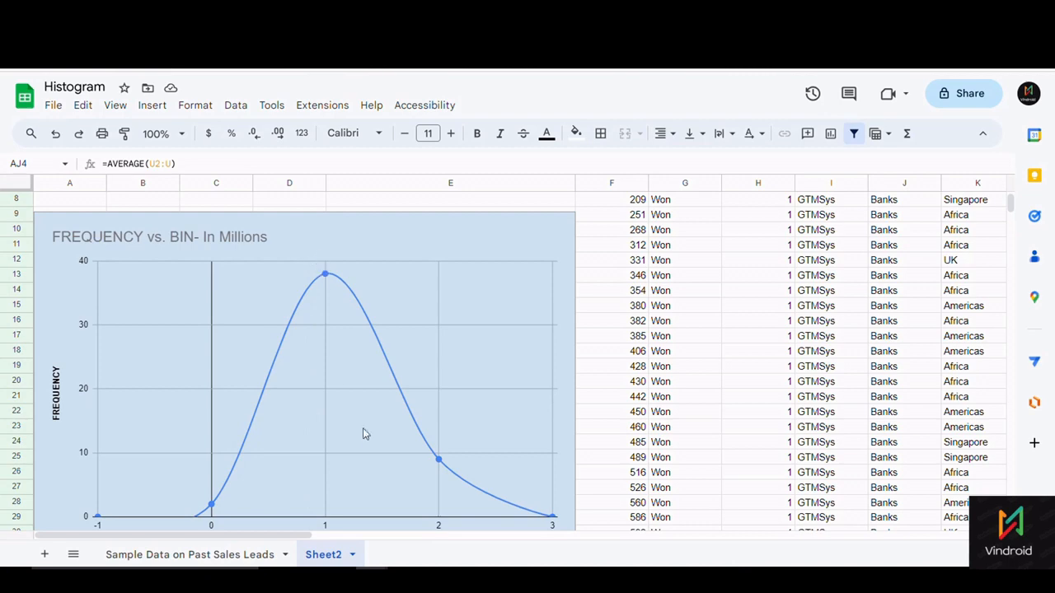
{"action": "left_click_drag", "start_coordinate": [285, 534], "coordinate": [630, 524]}
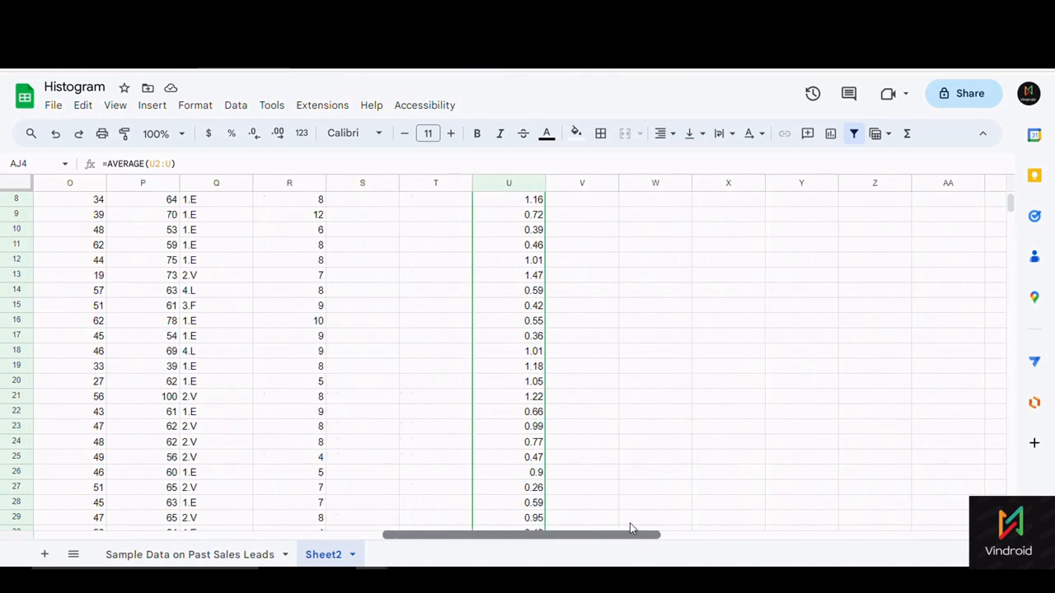
{"action": "scroll", "coordinate": [557, 472], "scroll_direction": "up", "scroll_amount": 3}
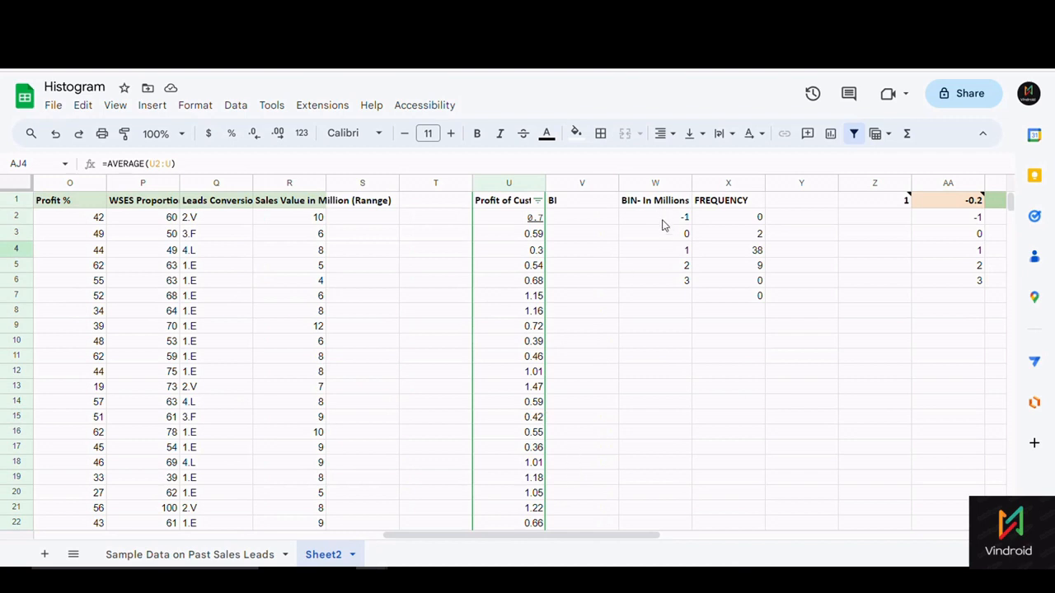
{"action": "left_click_drag", "start_coordinate": [664, 221], "coordinate": [664, 292]}
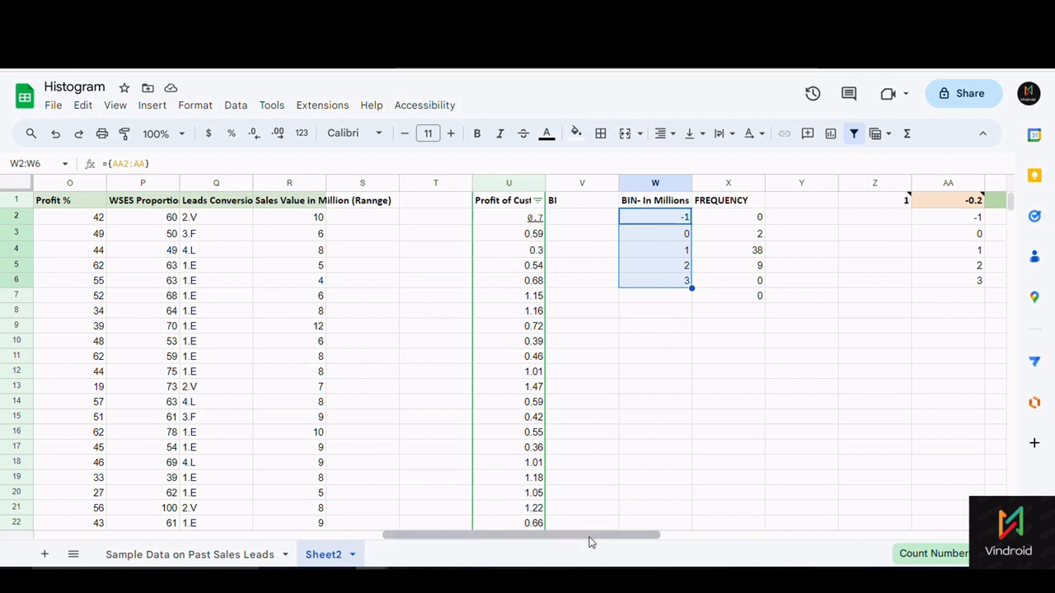
- Inspect the Median formula in AH4 and the IQR formula in AI4 of the summary statistics row
{"action": "left_click_drag", "start_coordinate": [589, 541], "coordinate": [784, 536]}
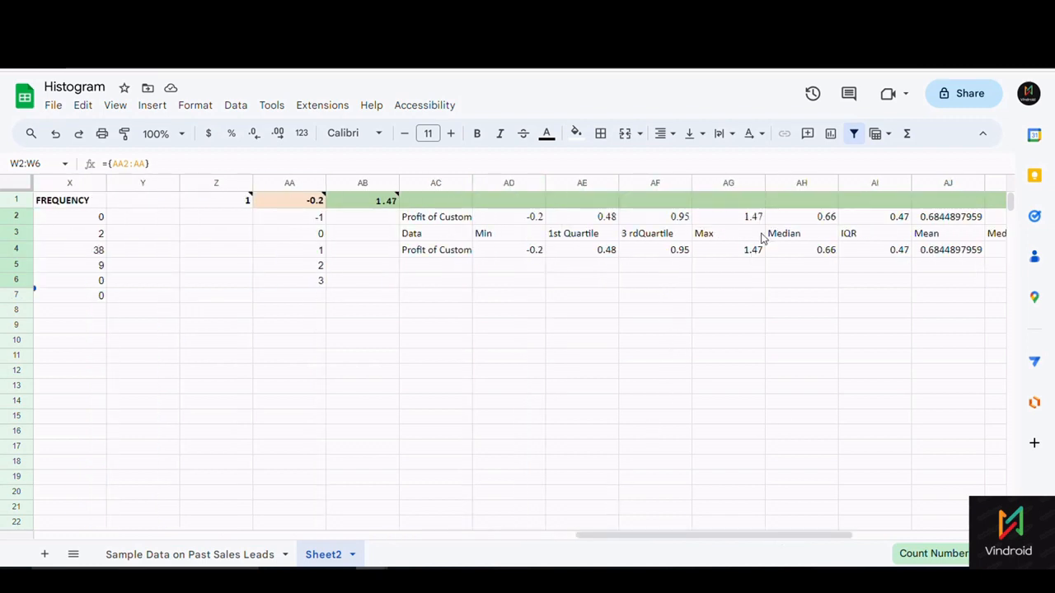
{"action": "left_click", "coordinate": [766, 235]}
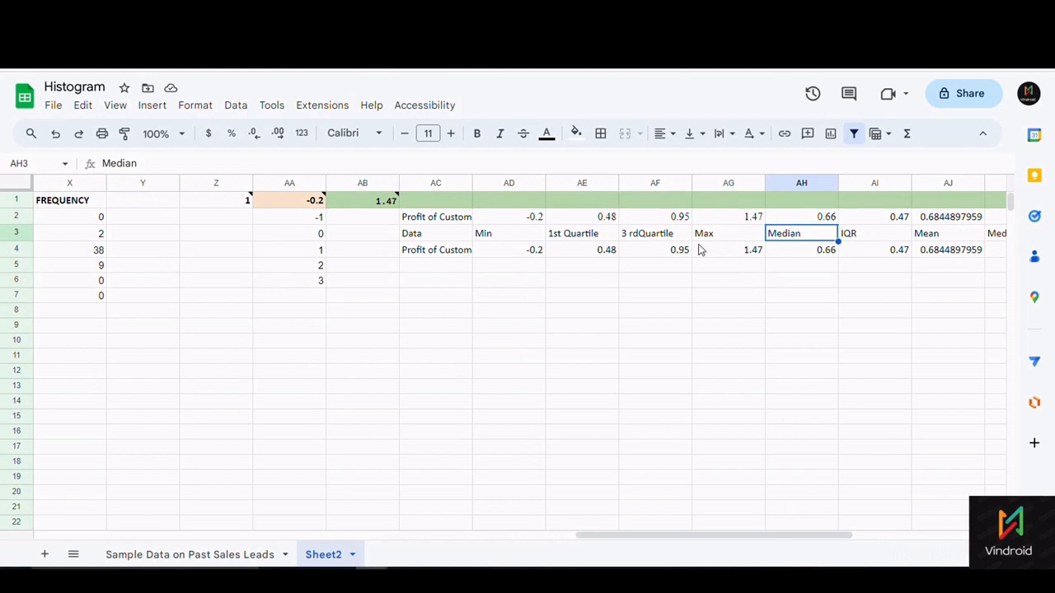
{"action": "left_click", "coordinate": [791, 256]}
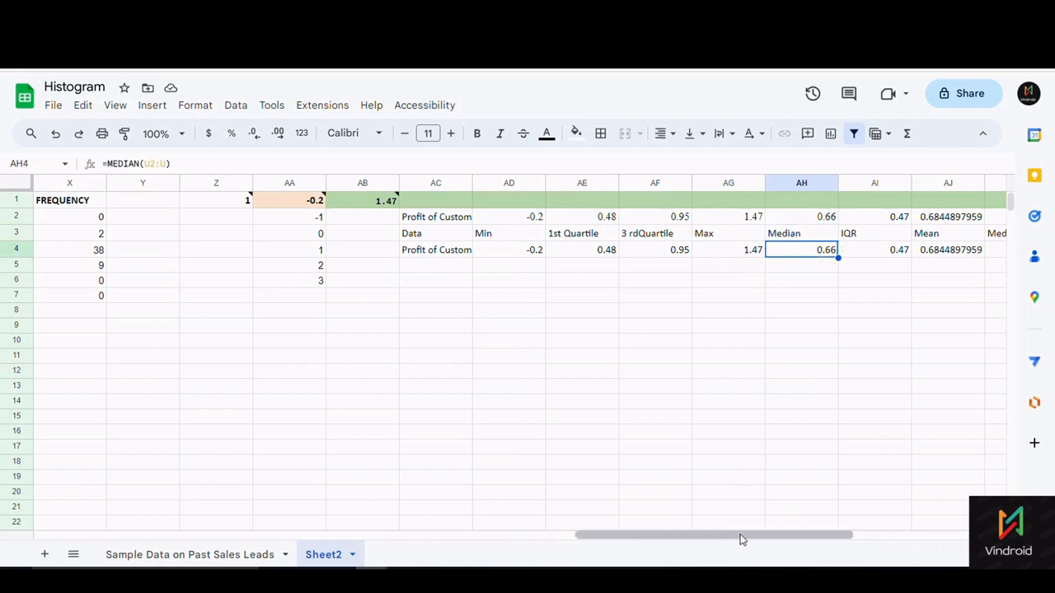
{"action": "left_click_drag", "start_coordinate": [742, 540], "coordinate": [795, 537]}
{"action": "left_click", "coordinate": [707, 240]}
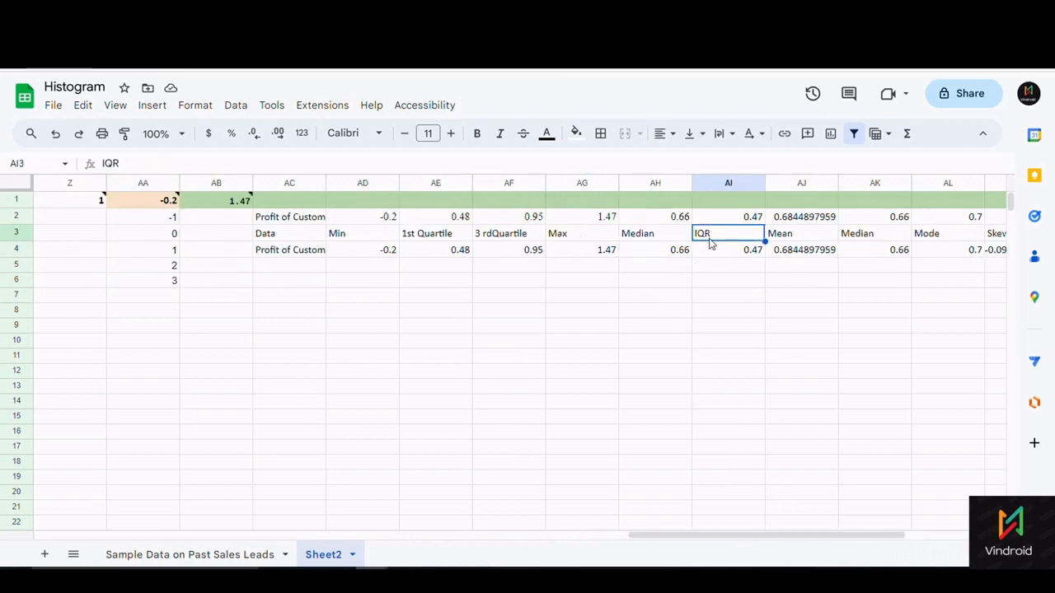
{"action": "left_click", "coordinate": [712, 253]}
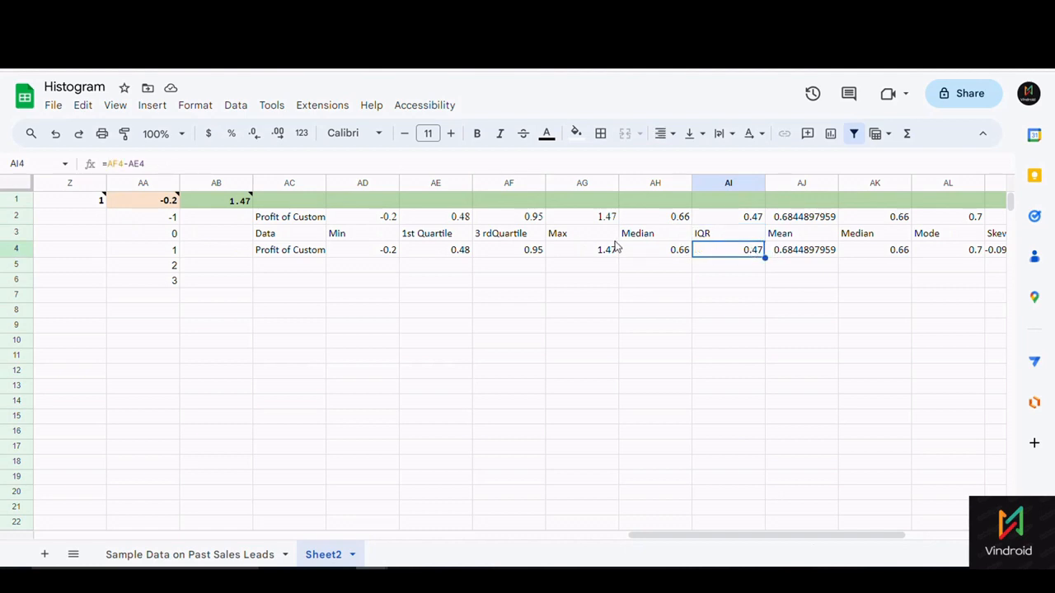
- Inspect the Mean formula in AJ4 and compare the Mean cells AJ3:AJ4 with the Median cells AH3:AH4
{"action": "left_click", "coordinate": [787, 253]}
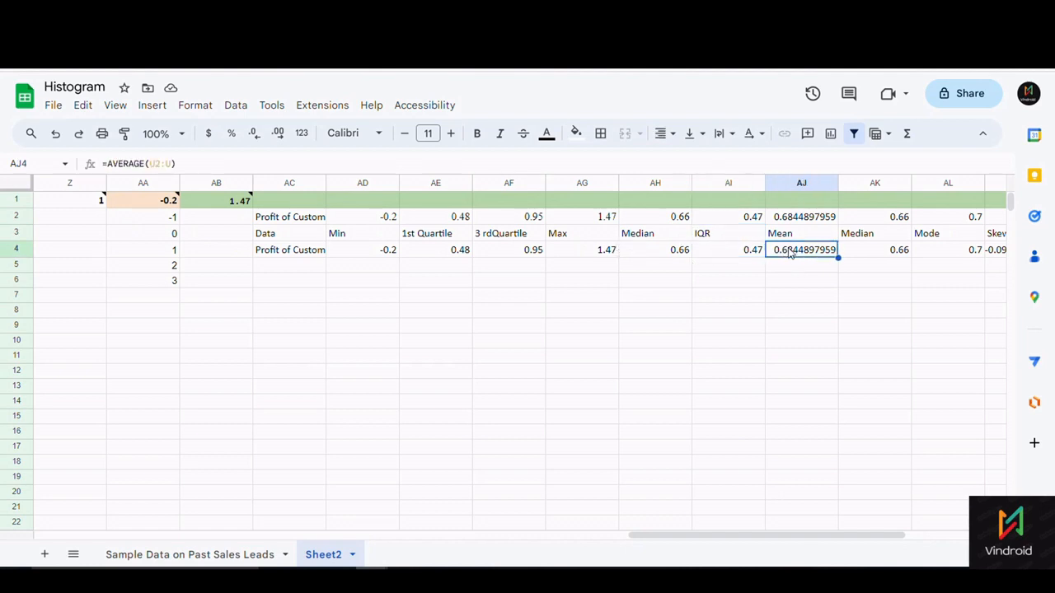
{"action": "left_click", "coordinate": [786, 237]}
{"action": "left_click", "coordinate": [788, 252]}
{"action": "left_click_drag", "start_coordinate": [655, 235], "coordinate": [665, 259]}
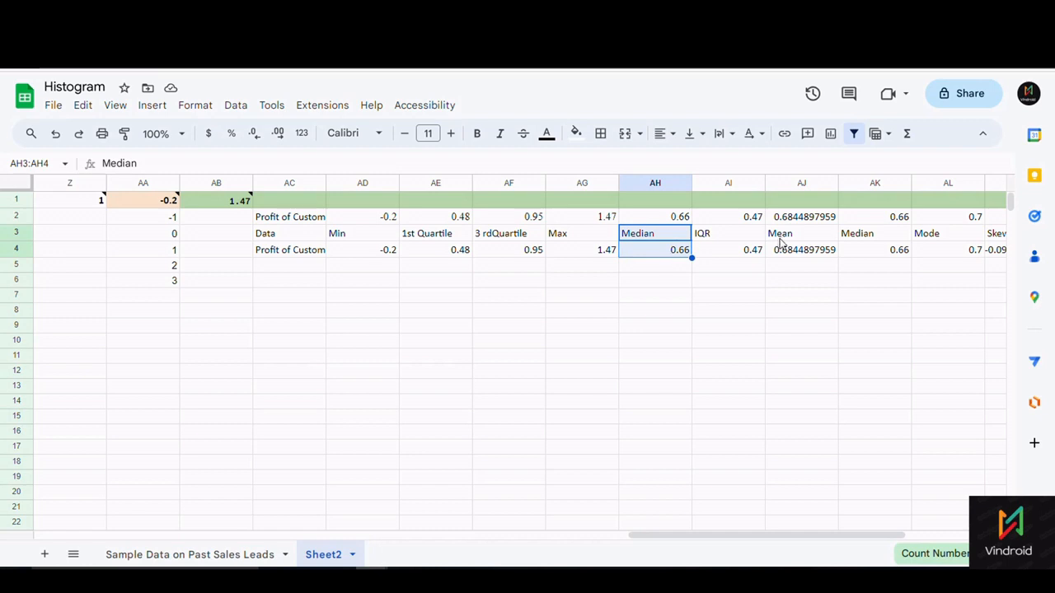
{"action": "left_click_drag", "start_coordinate": [782, 239], "coordinate": [781, 259]}
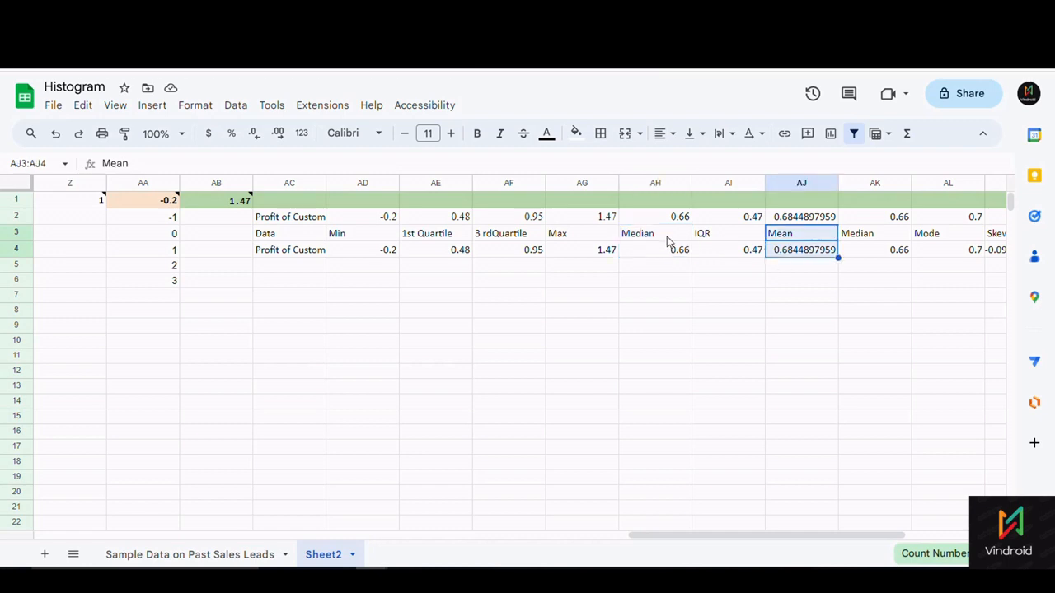
{"action": "left_click_drag", "start_coordinate": [668, 239], "coordinate": [671, 261]}
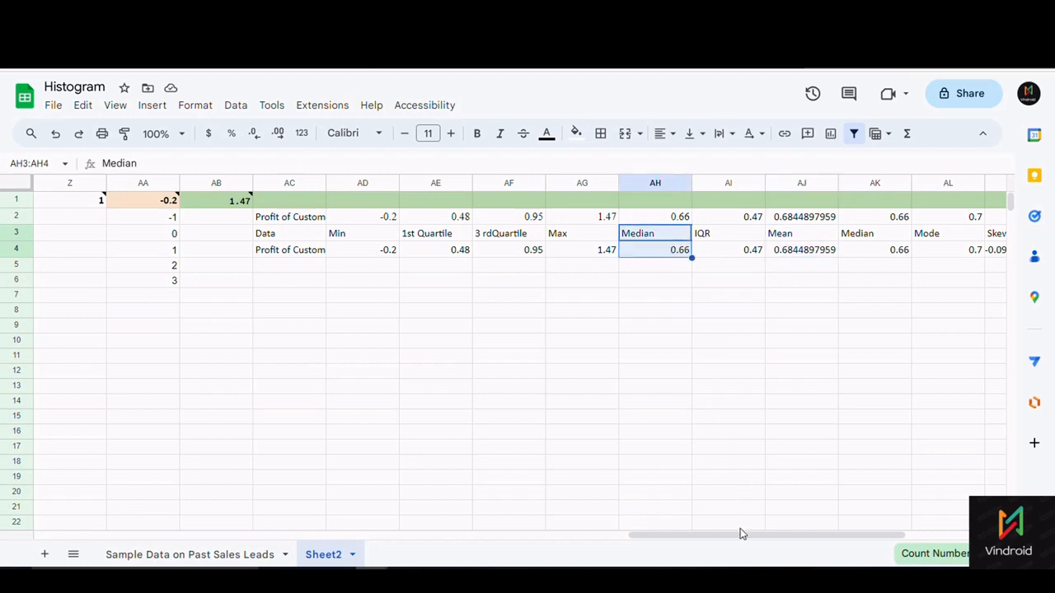
- Compare the second Median entry in AK3:AK4 with the first Median entry in AH3:AH4
{"action": "left_click_drag", "start_coordinate": [739, 534], "coordinate": [787, 535]}
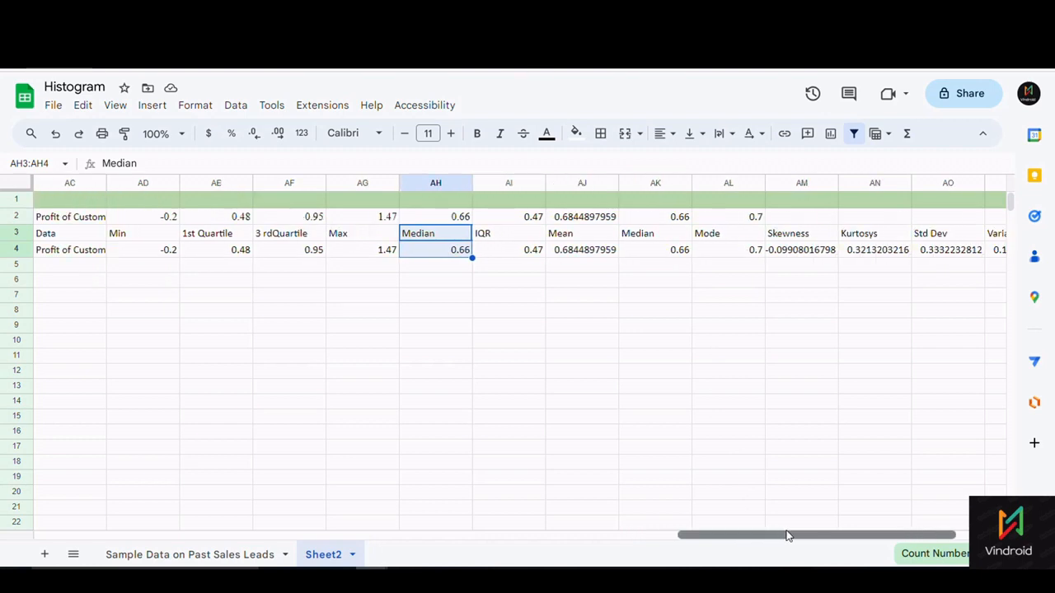
{"action": "left_click", "coordinate": [640, 239]}
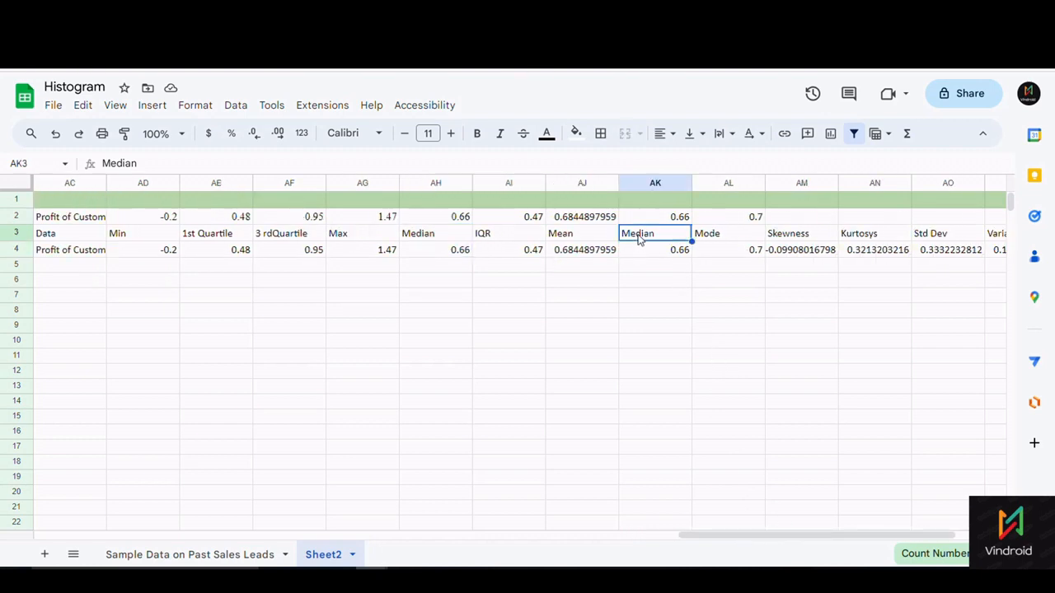
{"action": "left_click", "coordinate": [438, 238]}
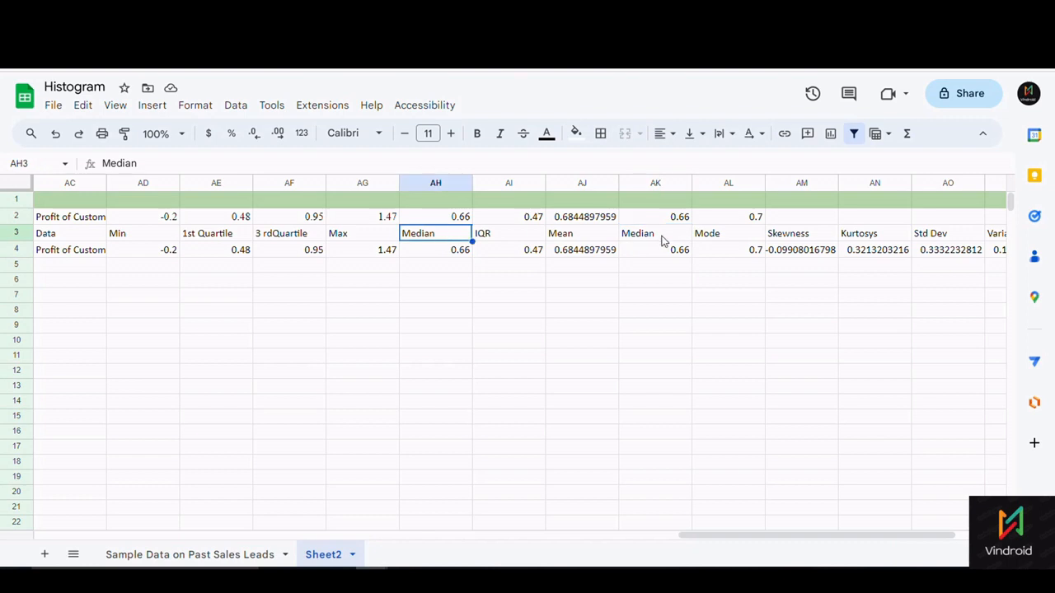
{"action": "left_click", "coordinate": [659, 237]}
{"action": "left_click_drag", "start_coordinate": [659, 237], "coordinate": [660, 251]}
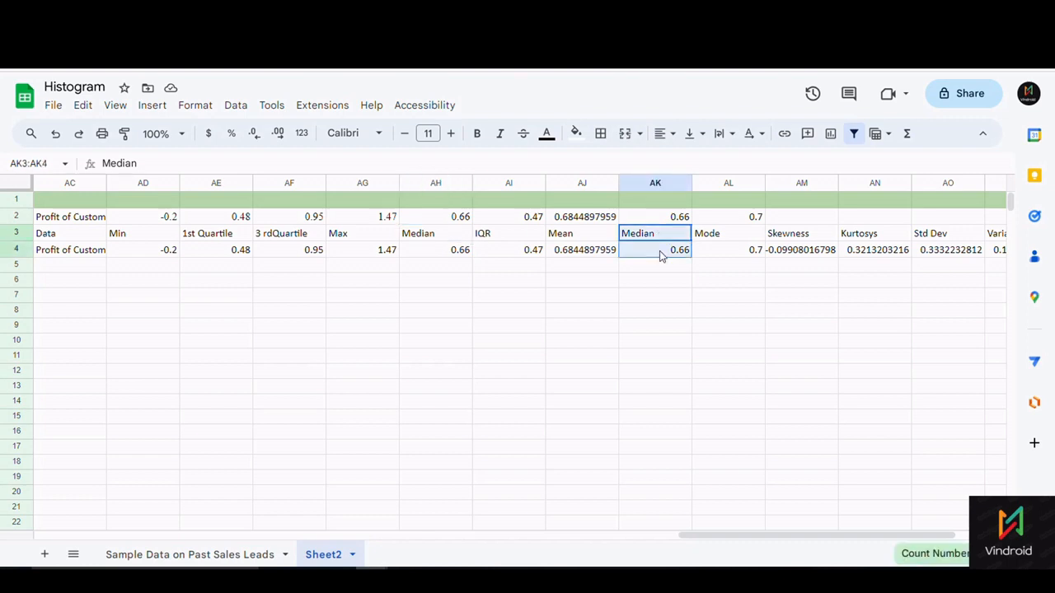
{"action": "left_click", "coordinate": [657, 265]}
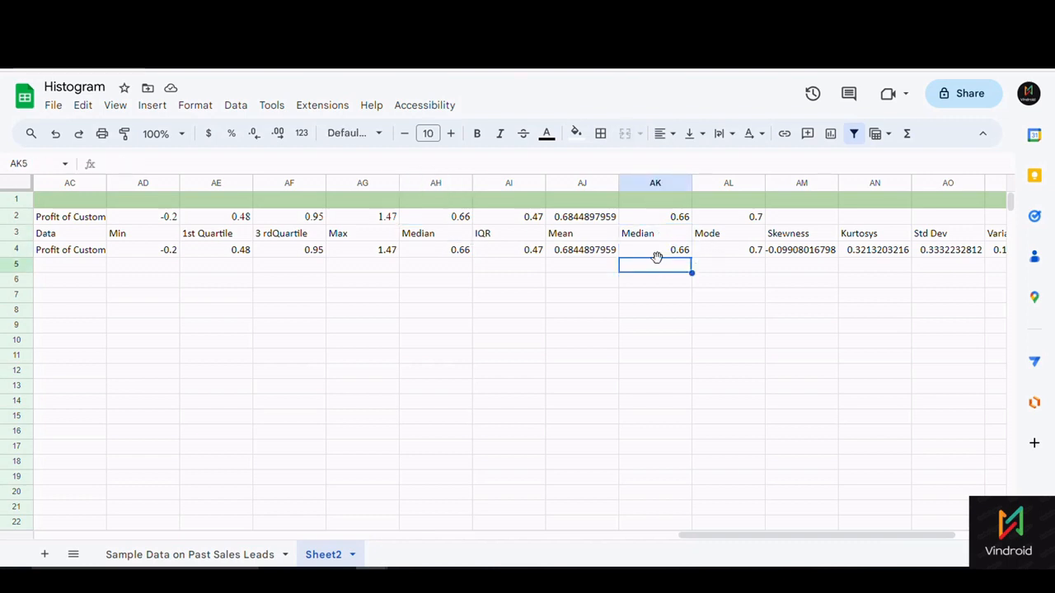
{"action": "left_click_drag", "start_coordinate": [438, 238], "coordinate": [438, 250]}
- Highlight the Mode heading and its value in AL3:AL4 for review
{"action": "left_click", "coordinate": [720, 238]}
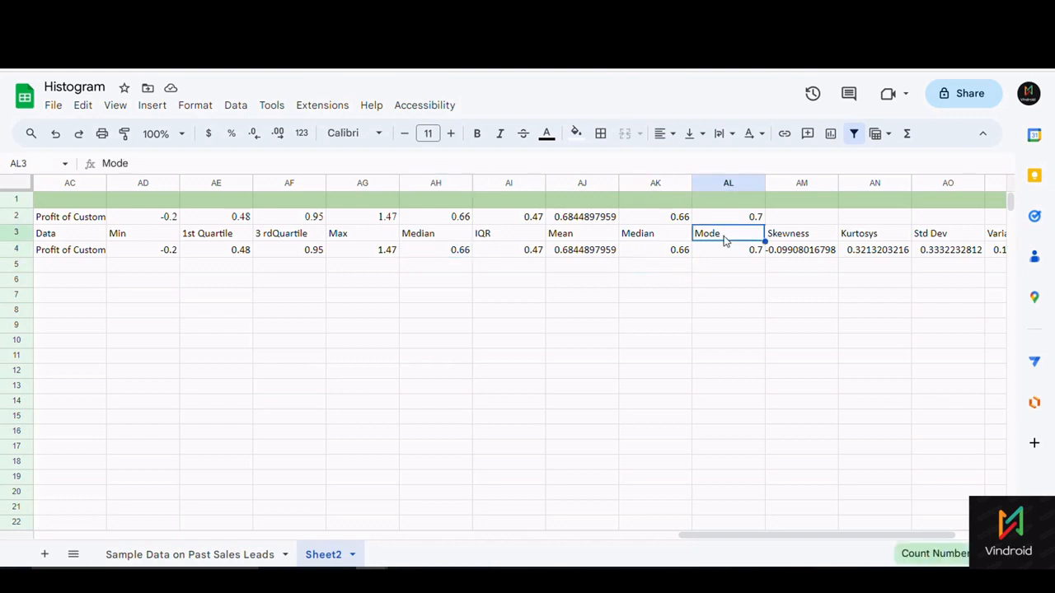
{"action": "left_click_drag", "start_coordinate": [723, 238], "coordinate": [727, 259]}
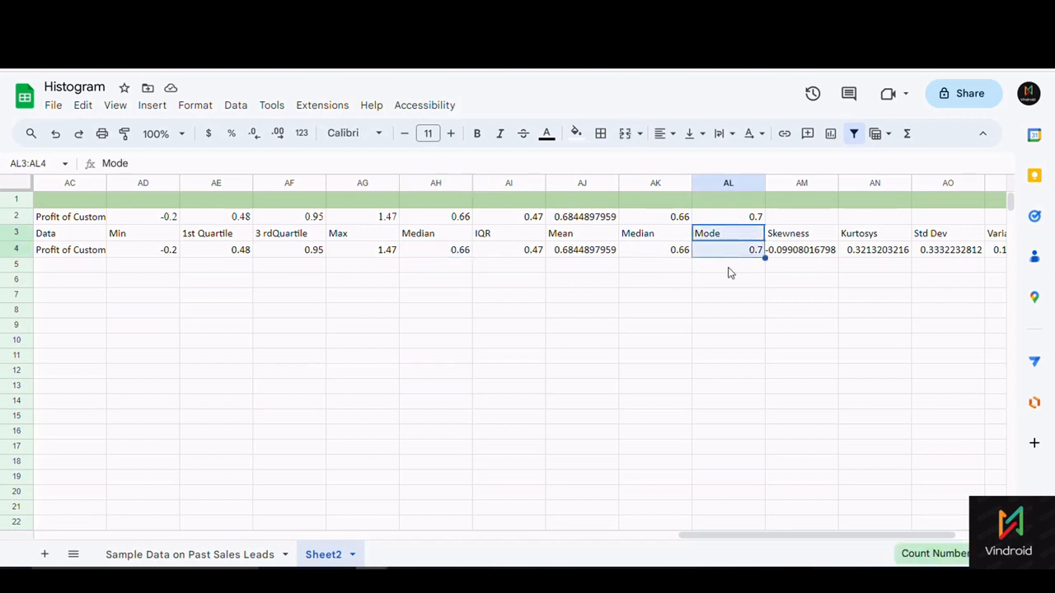
{"action": "left_click", "coordinate": [741, 302]}
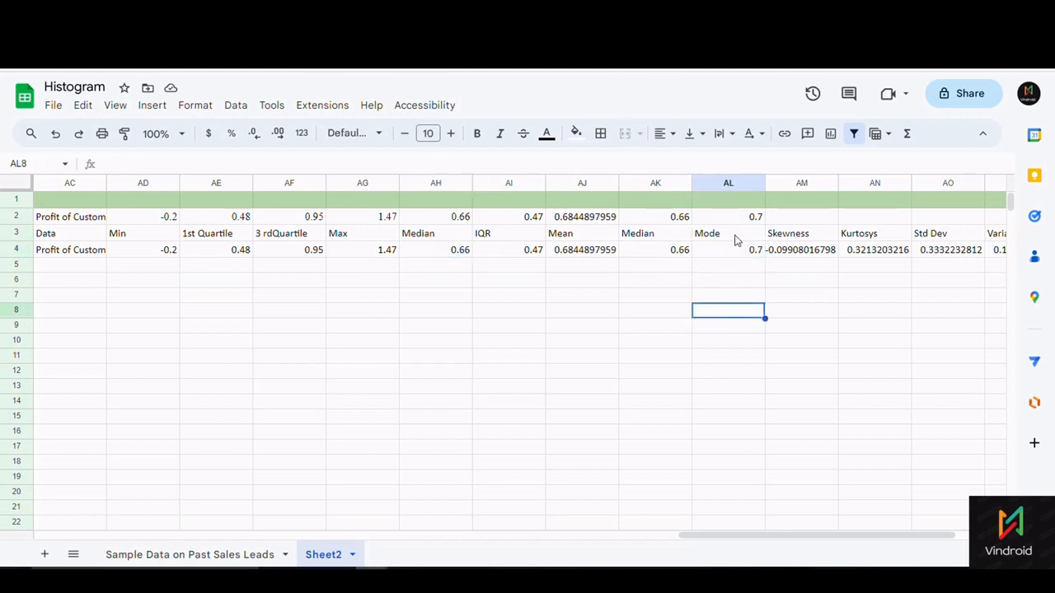
{"action": "left_click_drag", "start_coordinate": [734, 238], "coordinate": [737, 255]}
- Inspect the Skewness formula in AM4 and the Kurtosys formula in AN4
{"action": "left_click", "coordinate": [778, 252]}
{"action": "left_click", "coordinate": [790, 237]}
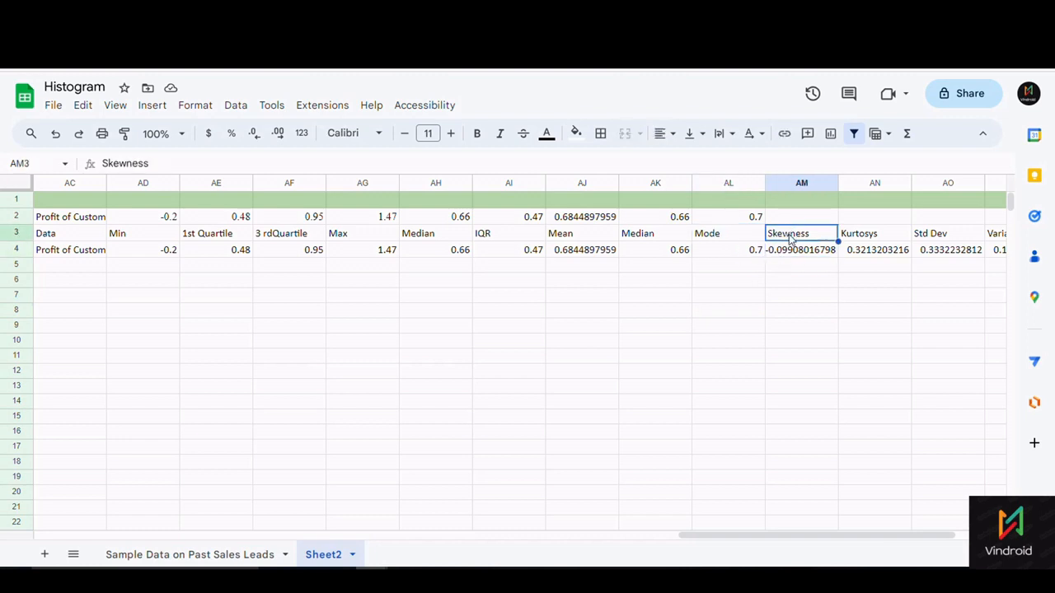
{"action": "left_click_drag", "start_coordinate": [699, 534], "coordinate": [731, 535]}
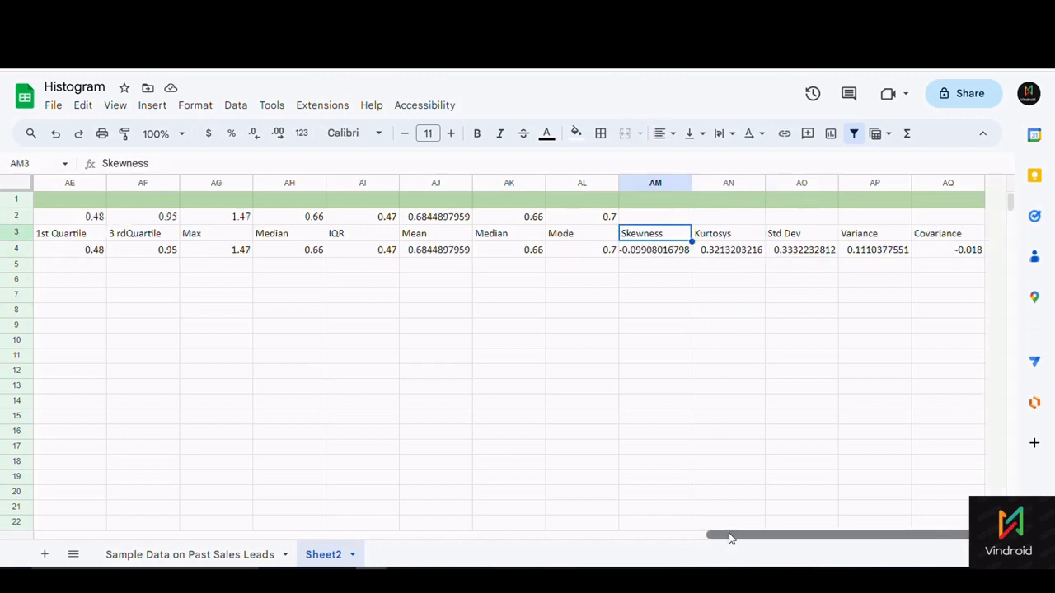
{"action": "left_click", "coordinate": [635, 254]}
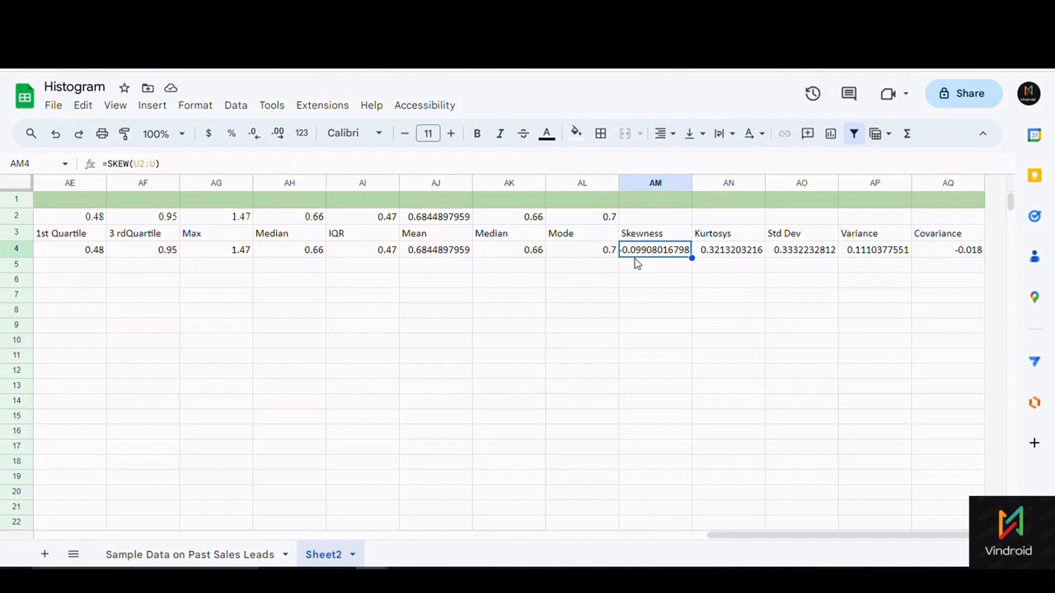
{"action": "left_click", "coordinate": [727, 253]}
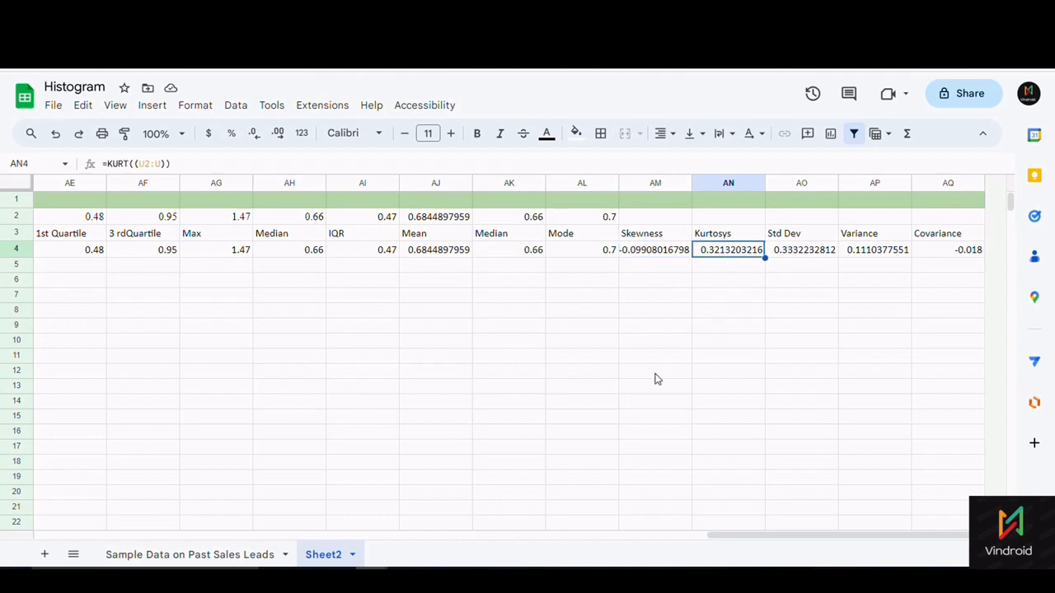
- Return to the FREQUENCY vs. BIN chart and examine its curve for skewness and kurtosis
{"action": "left_click_drag", "start_coordinate": [790, 535], "coordinate": [117, 535]}
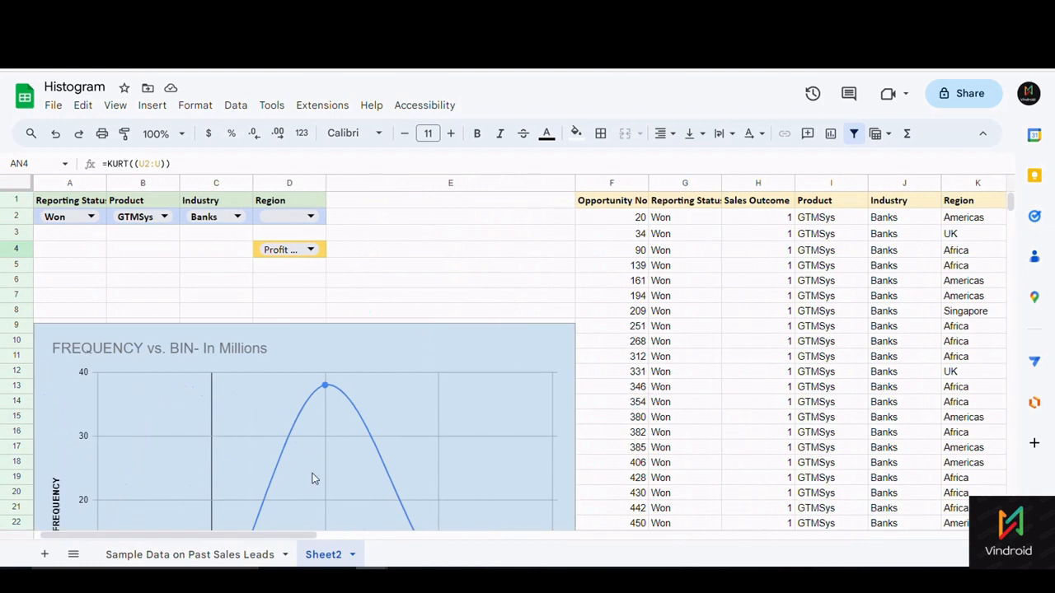
{"action": "scroll", "coordinate": [313, 479], "scroll_direction": "down", "scroll_amount": 3}
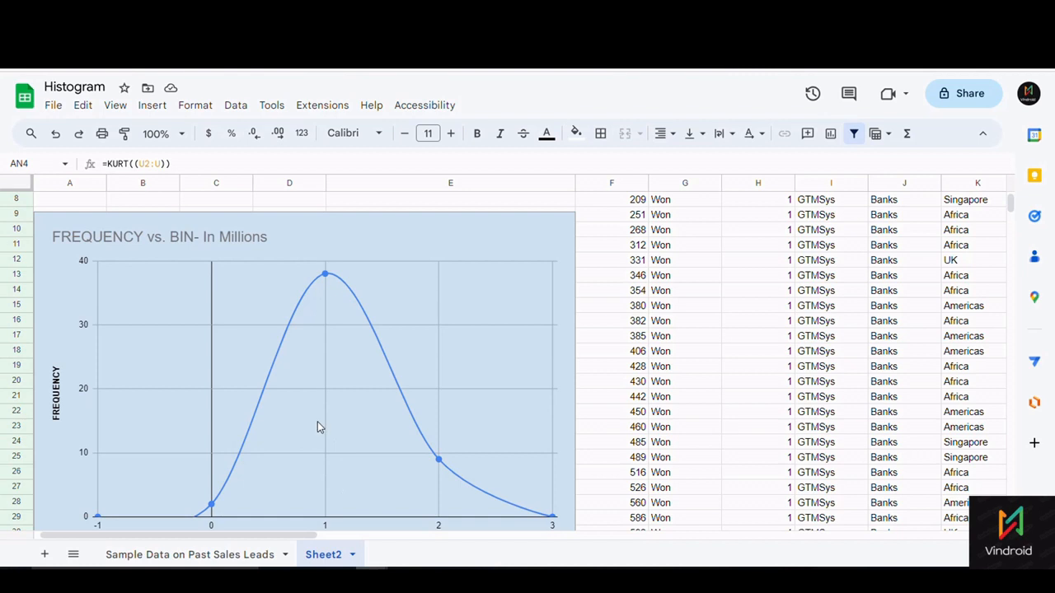
{"action": "scroll", "coordinate": [323, 426], "scroll_direction": "up", "scroll_amount": 3}
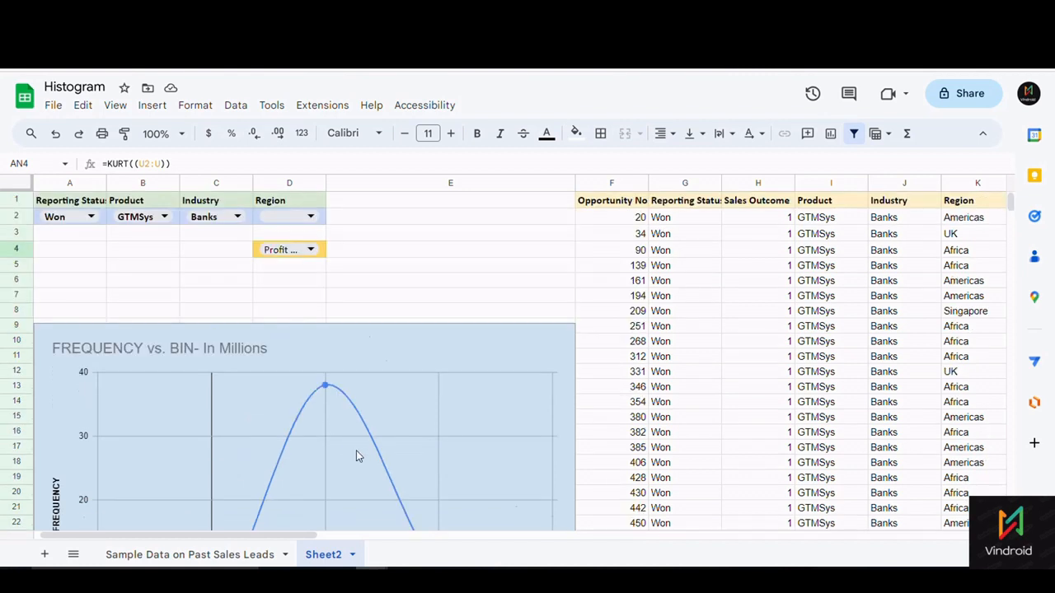
- Go back to the summary statistics and inspect the Std Dev formula in AO4 without changing it
{"action": "left_click_drag", "start_coordinate": [298, 535], "coordinate": [906, 527]}
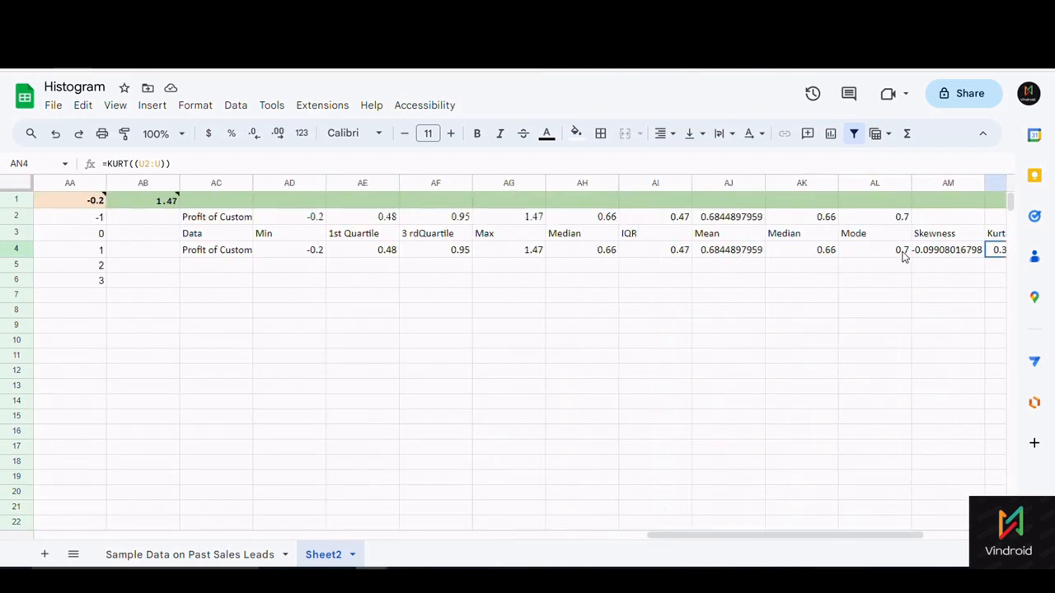
{"action": "left_click", "coordinate": [944, 249]}
{"action": "key", "text": "Right"}
{"action": "key", "text": "Right"}
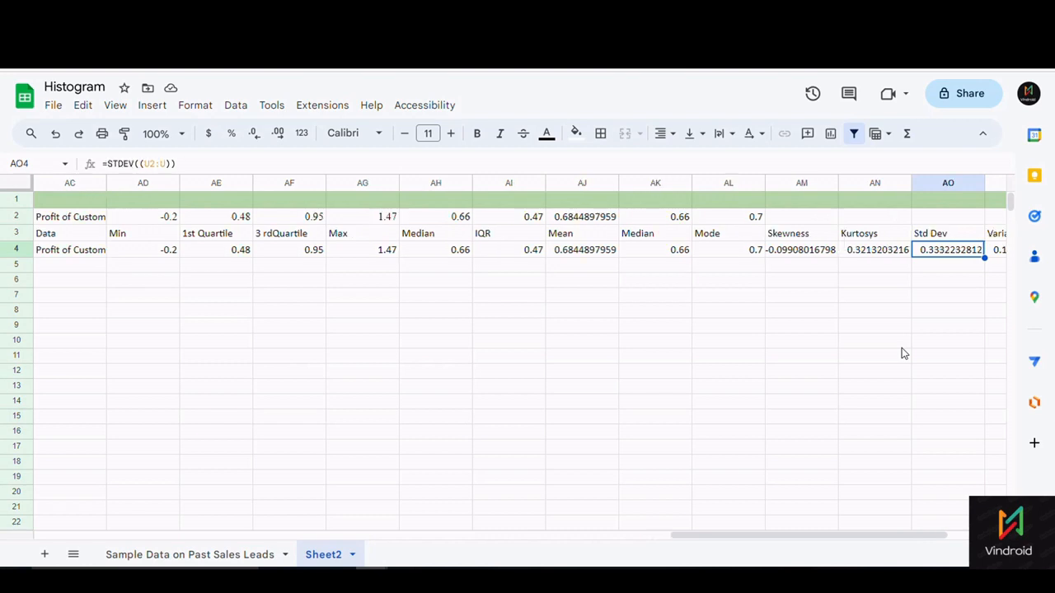
{"action": "scroll", "coordinate": [903, 353], "scroll_direction": "right", "scroll_amount": 1}
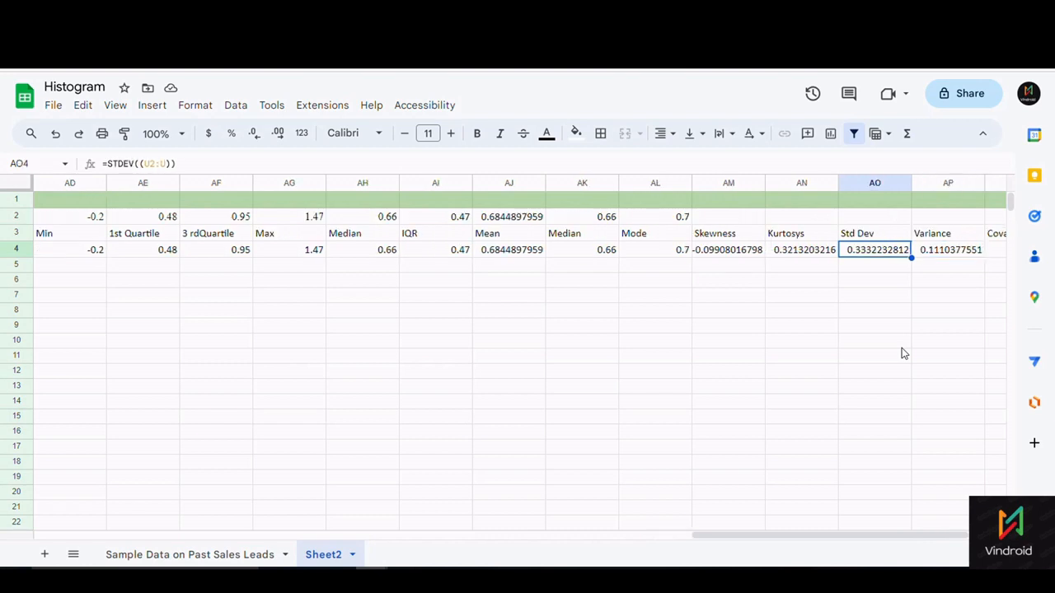
{"action": "left_click", "coordinate": [139, 165]}
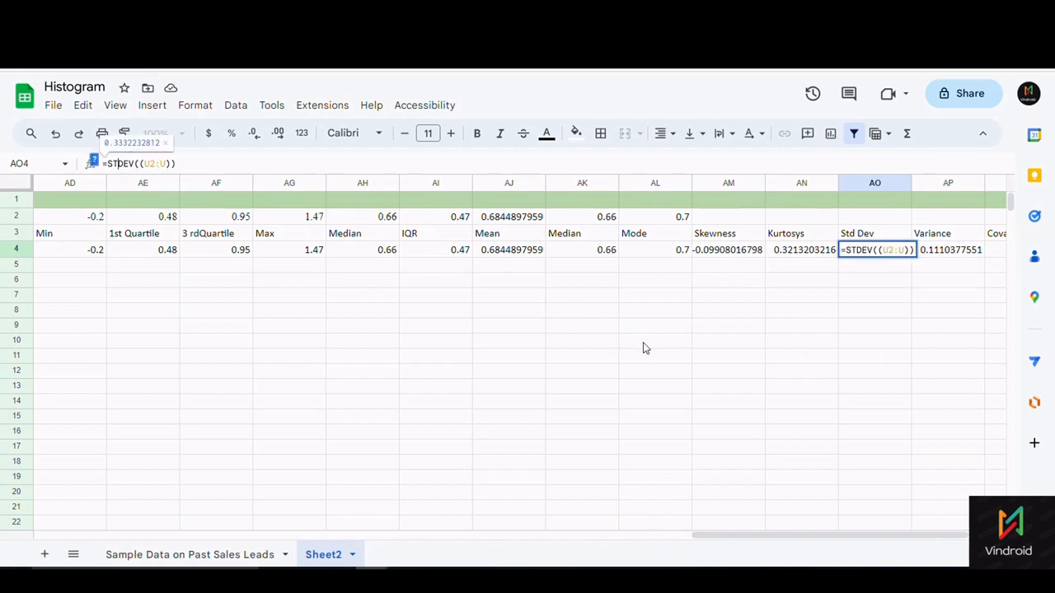
{"action": "left_click", "coordinate": [892, 327]}
- Inspect the Variance formula in AP4 and the Covariance formula in AQ4 without changing either one
{"action": "left_click", "coordinate": [936, 252]}
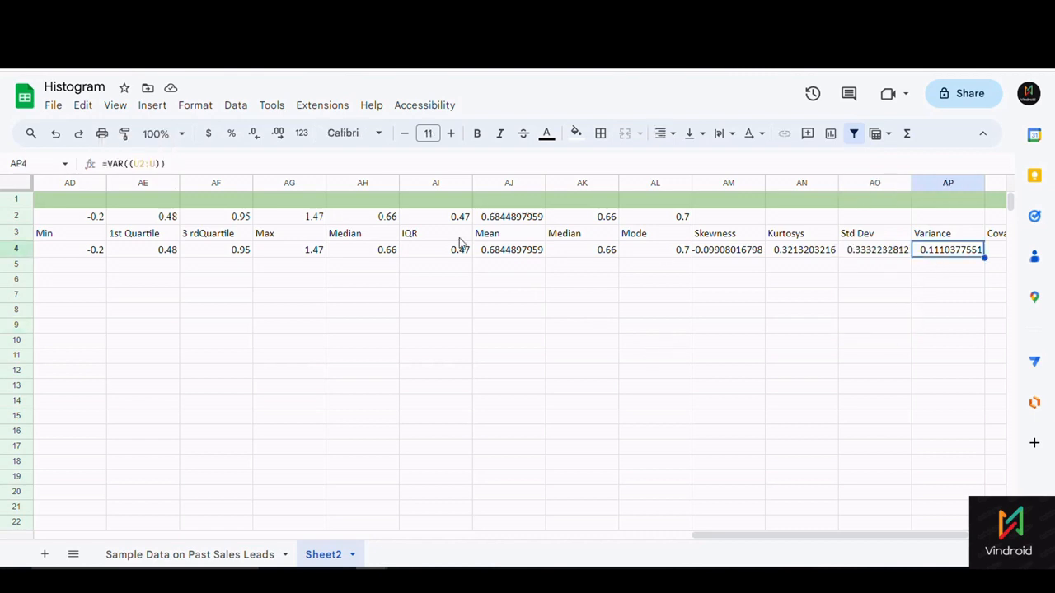
{"action": "left_click", "coordinate": [135, 163]}
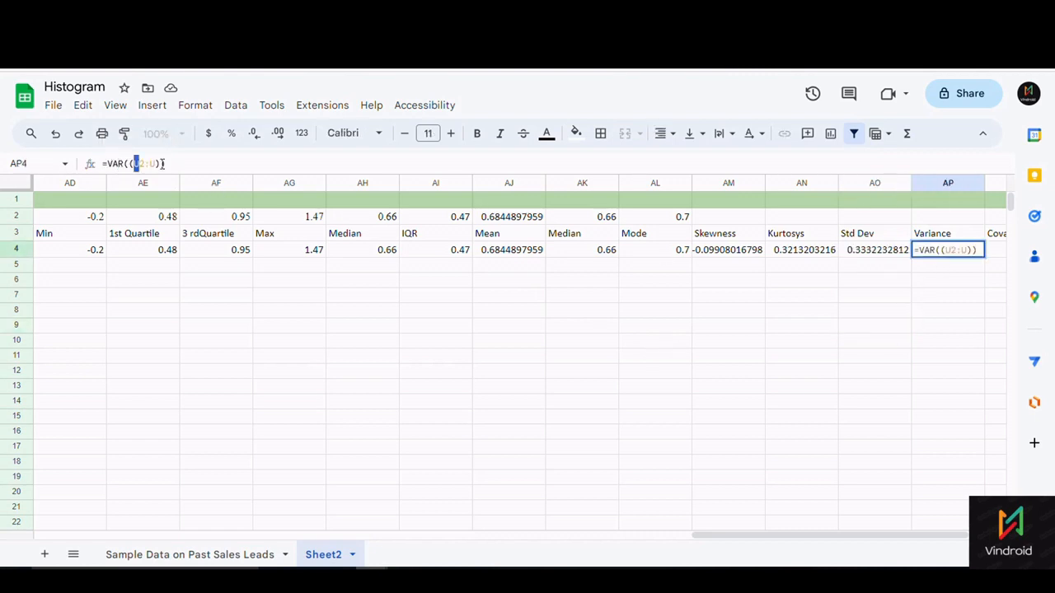
{"action": "left_click_drag", "start_coordinate": [792, 536], "coordinate": [812, 536]}
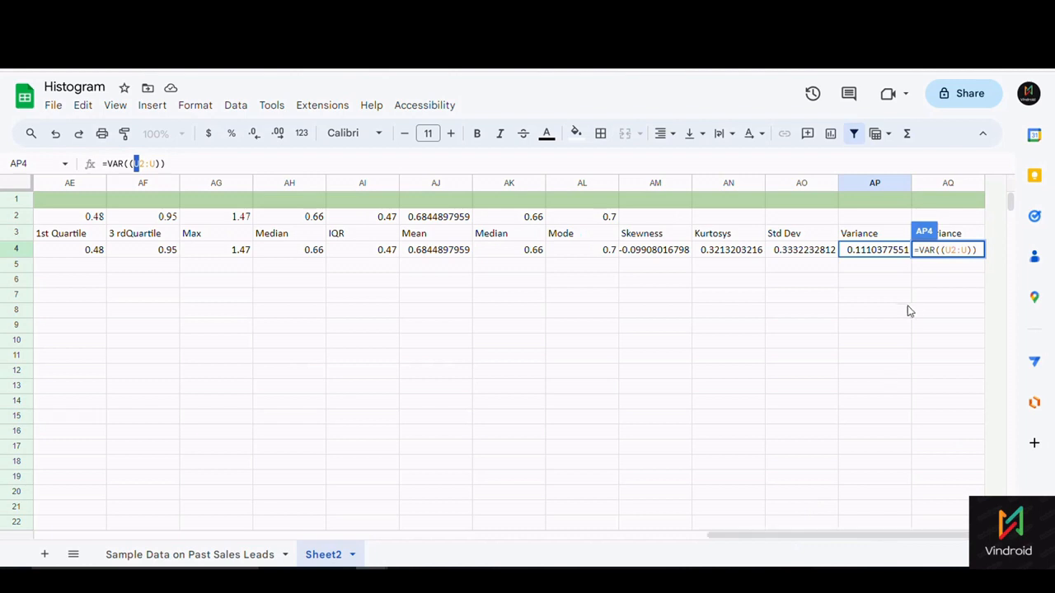
{"action": "left_click_drag", "start_coordinate": [902, 297], "coordinate": [938, 295]}
{"action": "left_click", "coordinate": [949, 253]}
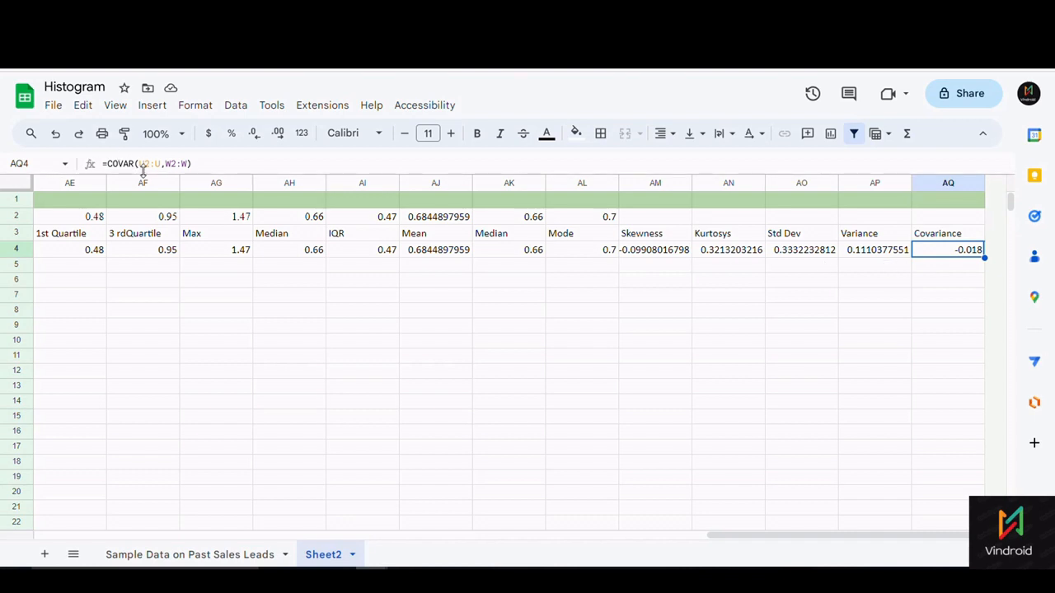
{"action": "left_click", "coordinate": [153, 164]}
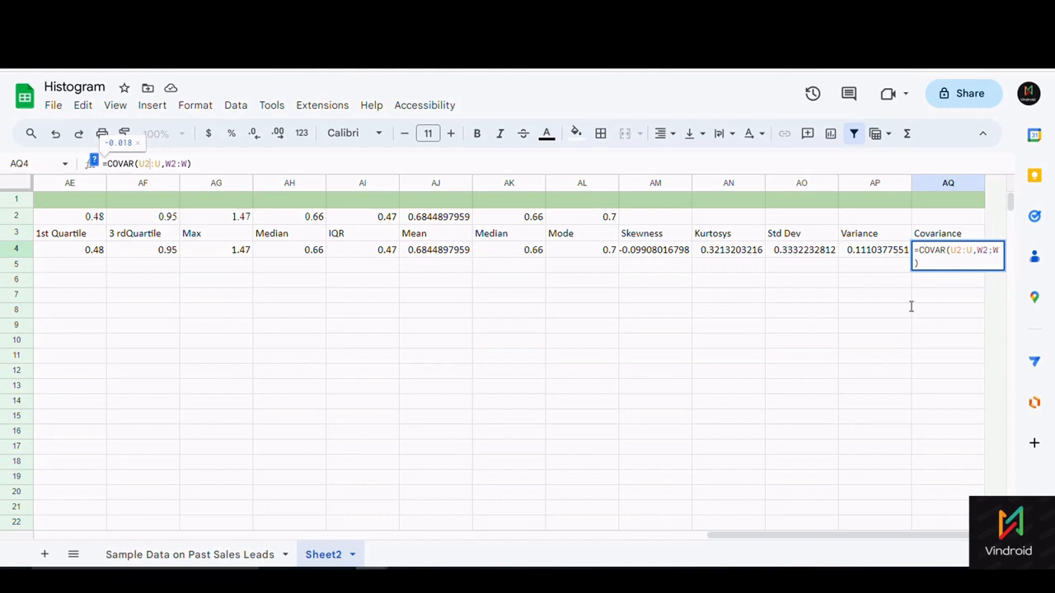
{"action": "left_click", "coordinate": [894, 360]}
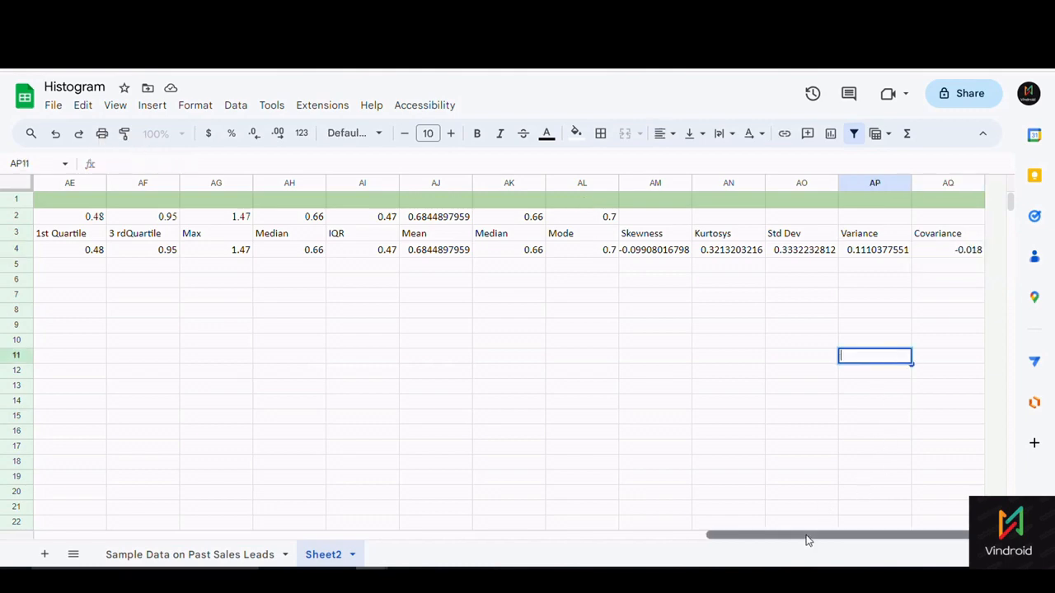
- Go back to the Profit of Customer in Million box plot and read its minimum, maximum and quartile values
{"action": "left_click_drag", "start_coordinate": [808, 539], "coordinate": [105, 534]}
{"action": "scroll", "coordinate": [329, 313], "scroll_direction": "down", "scroll_amount": 2}
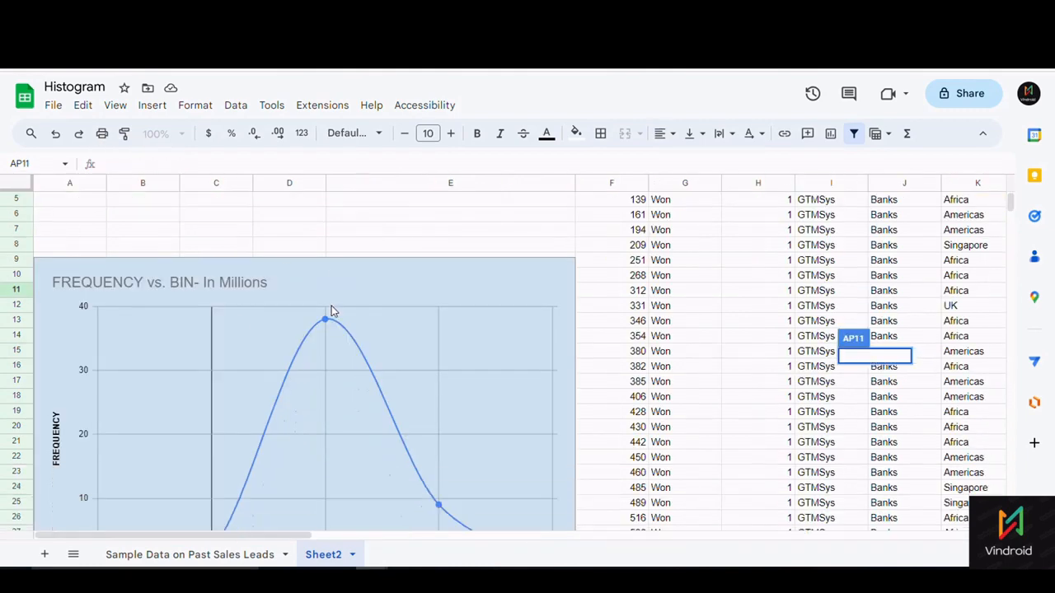
{"action": "scroll", "coordinate": [338, 313], "scroll_direction": "down", "scroll_amount": 9}
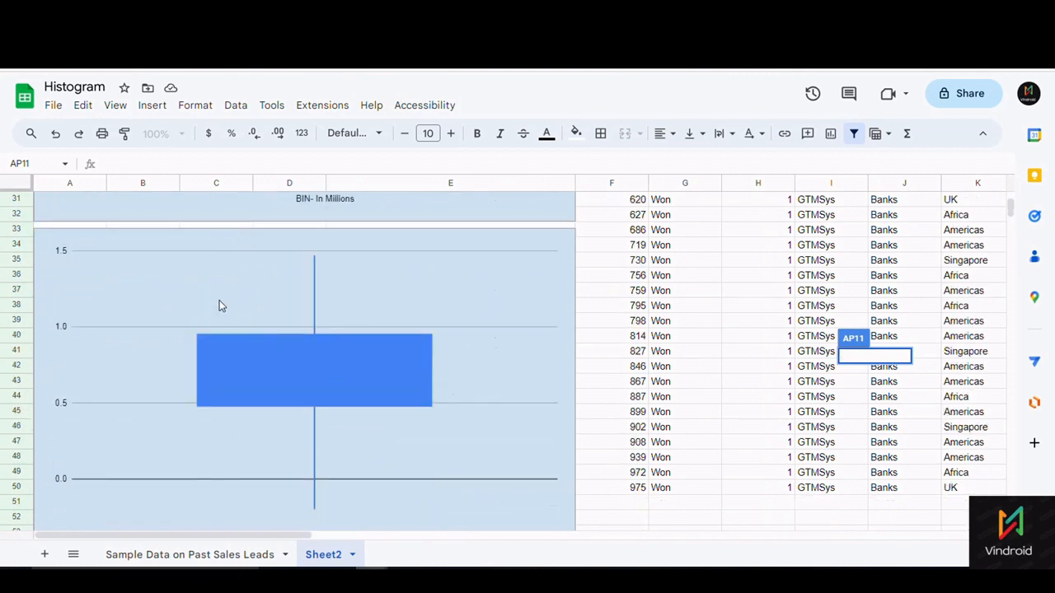
{"action": "left_click", "coordinate": [219, 302]}
{"action": "mouse_move", "coordinate": [250, 346]}
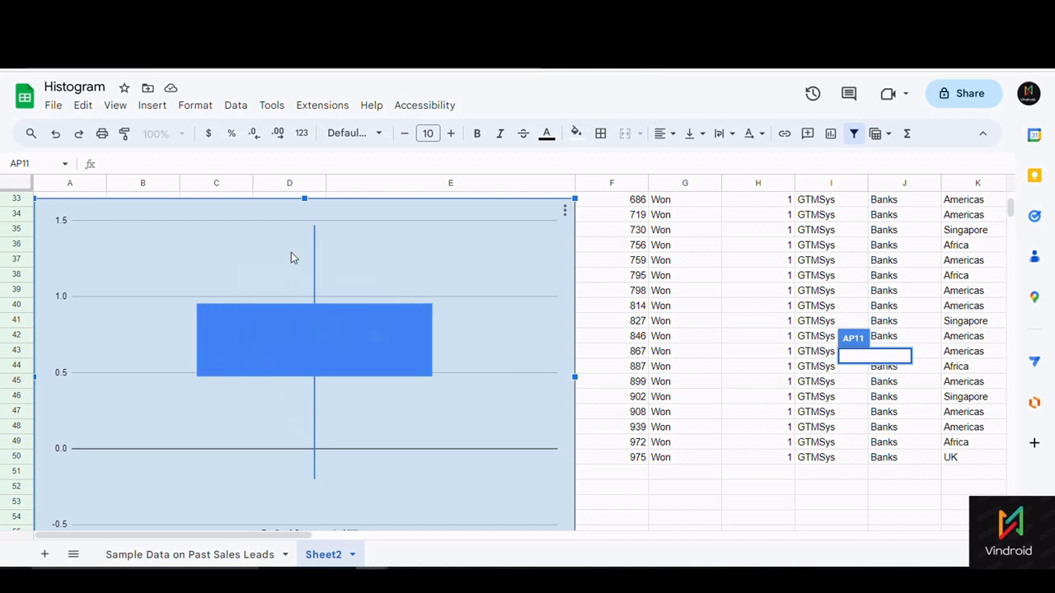
{"action": "scroll", "coordinate": [290, 297], "scroll_direction": "up", "scroll_amount": 2}
{"action": "scroll", "coordinate": [292, 339], "scroll_direction": "down", "scroll_amount": 1}
{"action": "scroll", "coordinate": [316, 379], "scroll_direction": "down", "scroll_amount": 2}
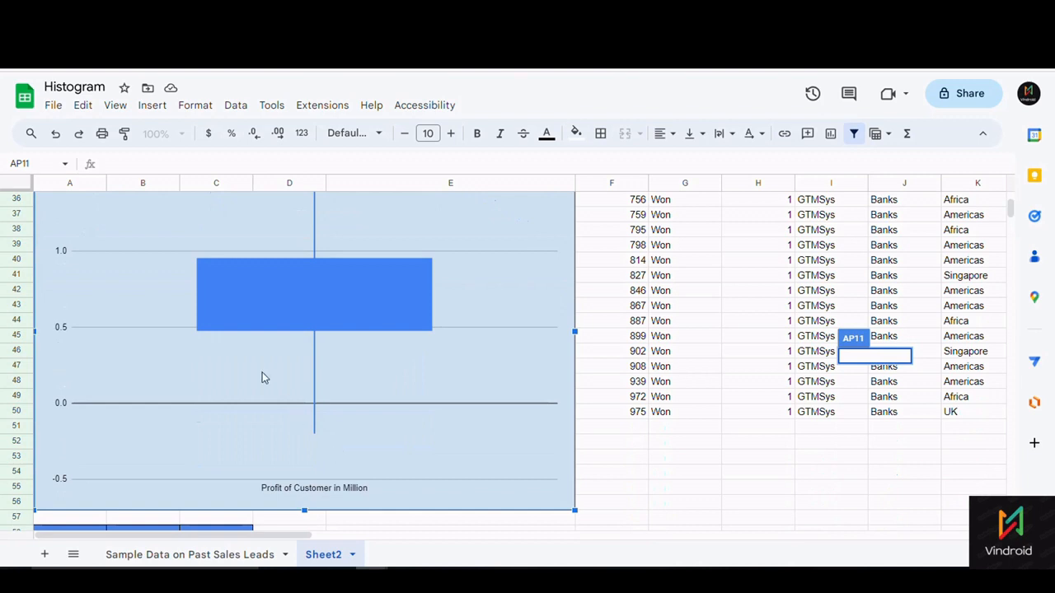
{"action": "mouse_move", "coordinate": [291, 302]}
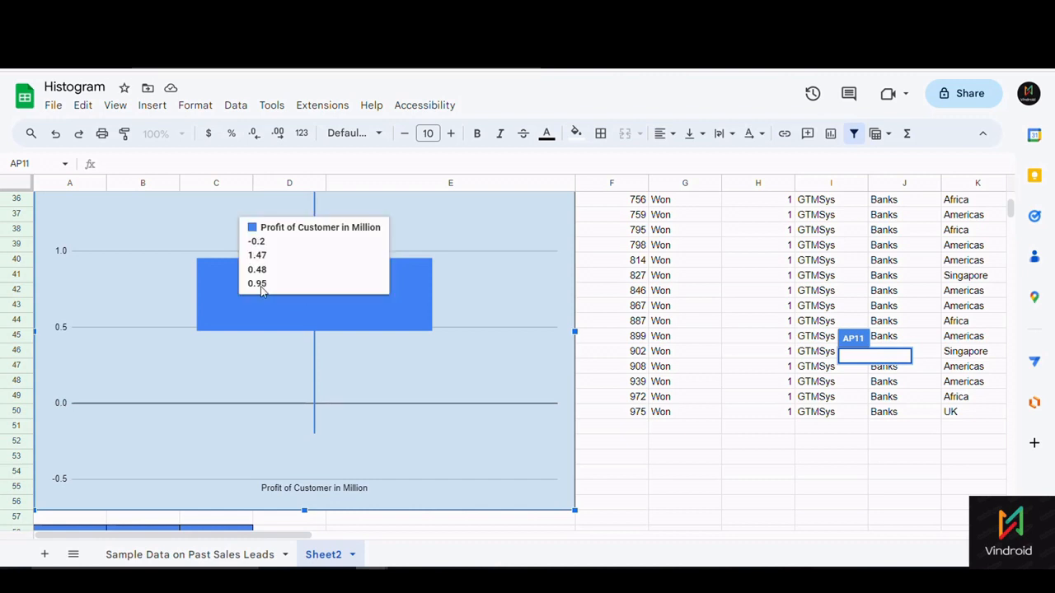
{"action": "mouse_move", "coordinate": [250, 274]}
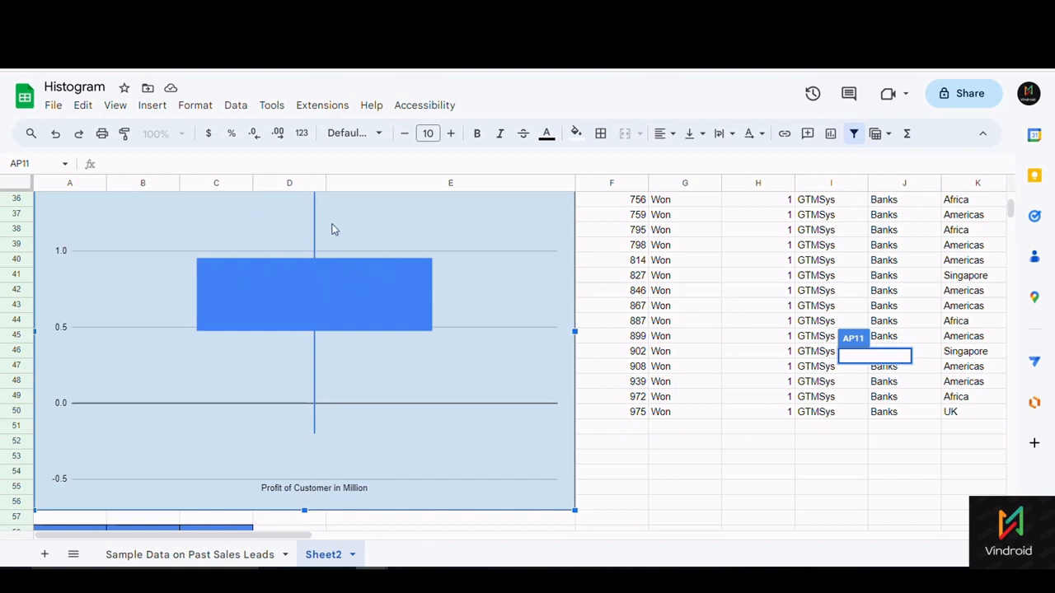
- Examine the box plot's whiskers and box, and compare them with the FREQUENCY vs. BIN curve above
{"action": "scroll", "coordinate": [354, 298], "scroll_direction": "up", "scroll_amount": 2}
{"action": "scroll", "coordinate": [280, 484], "scroll_direction": "down", "scroll_amount": 1}
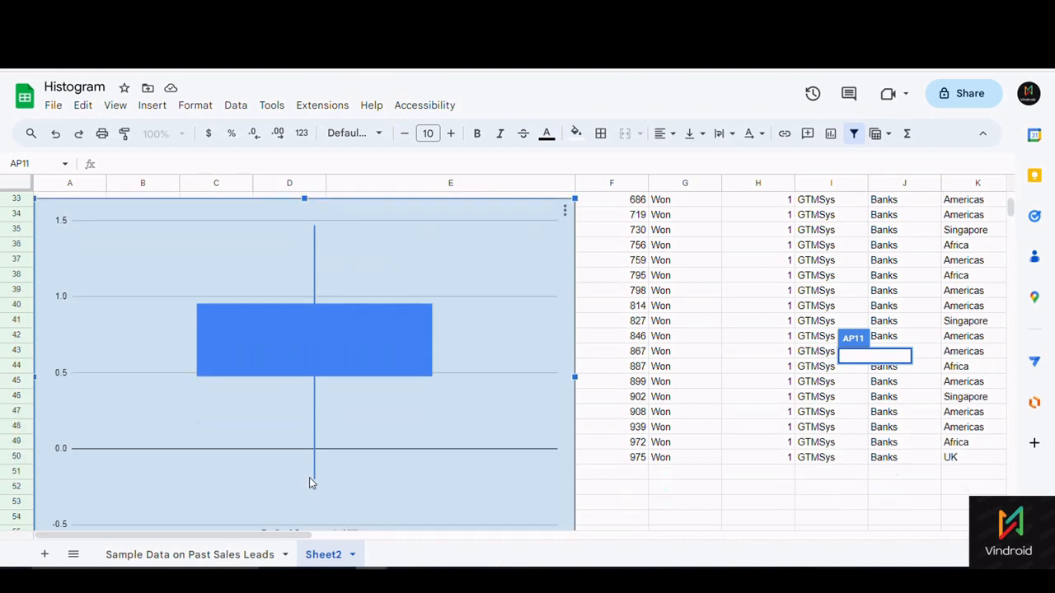
{"action": "mouse_move", "coordinate": [300, 350]}
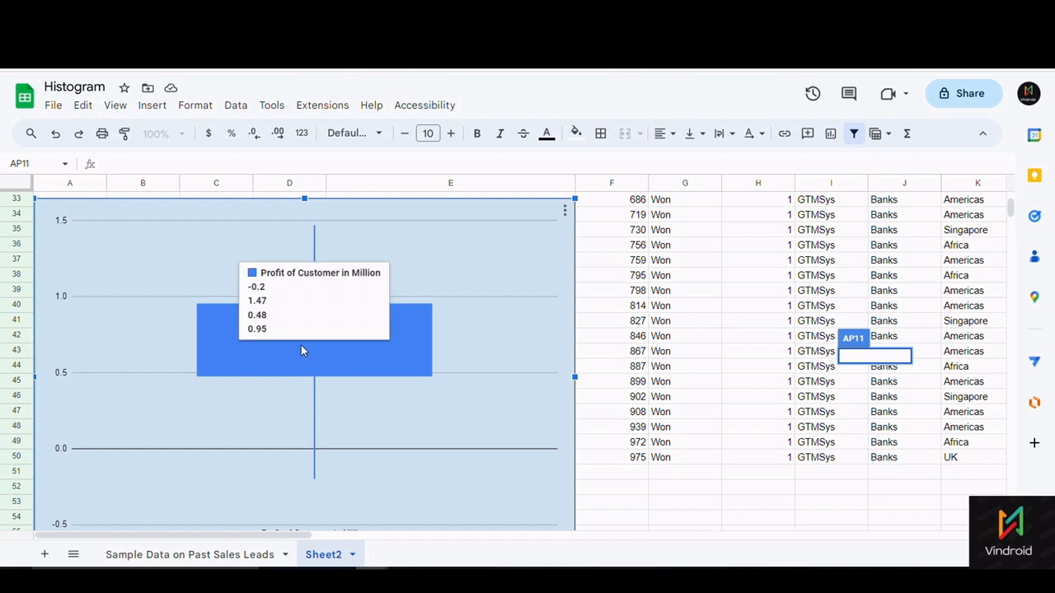
{"action": "scroll", "coordinate": [272, 307], "scroll_direction": "up", "scroll_amount": 1}
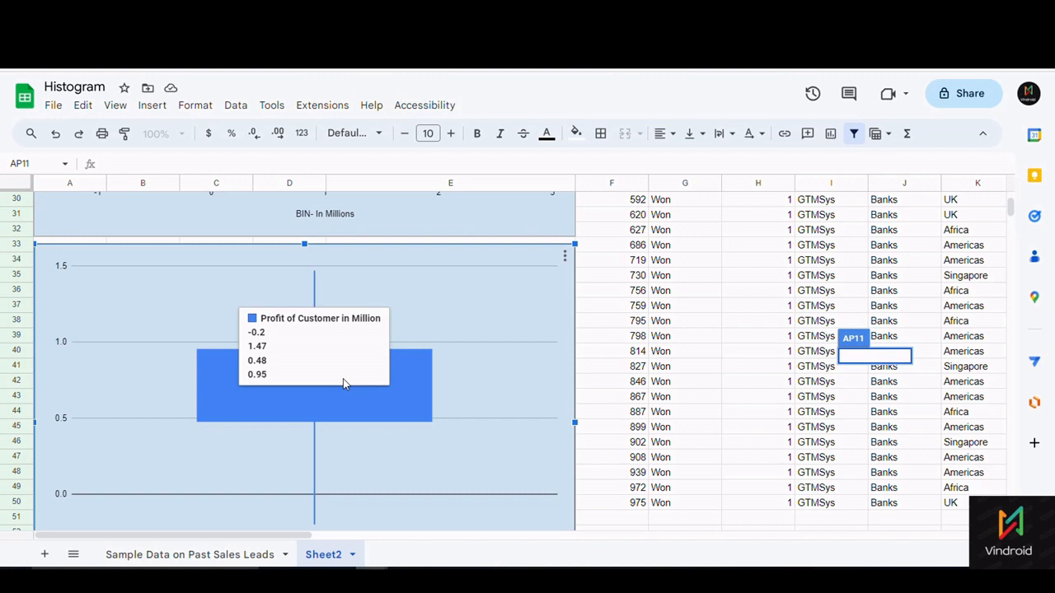
{"action": "scroll", "coordinate": [360, 419], "scroll_direction": "down", "scroll_amount": 4}
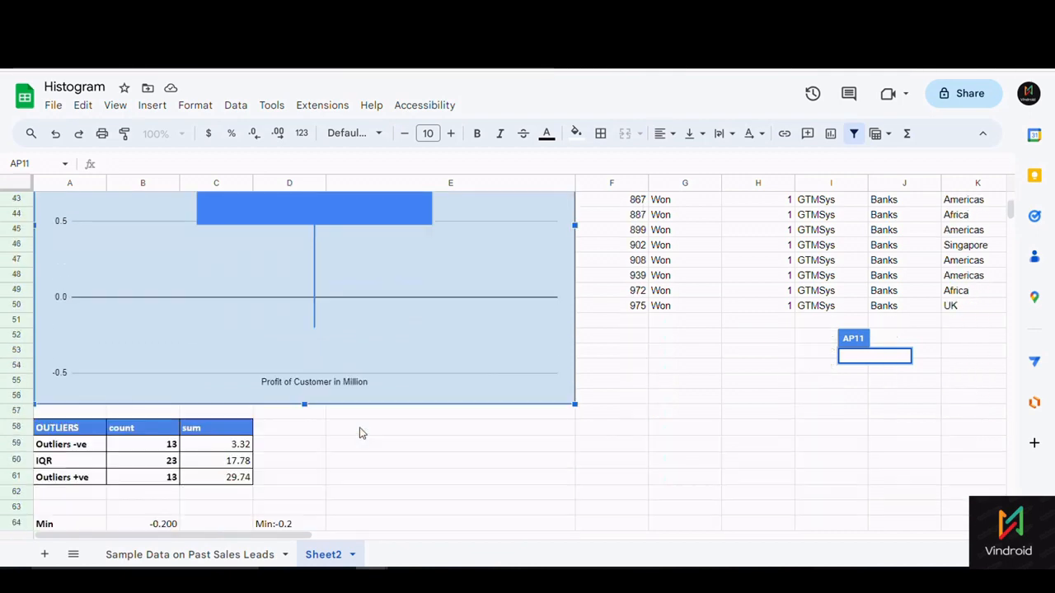
{"action": "scroll", "coordinate": [360, 429], "scroll_direction": "up", "scroll_amount": 4}
{"action": "scroll", "coordinate": [358, 416], "scroll_direction": "up", "scroll_amount": 6}
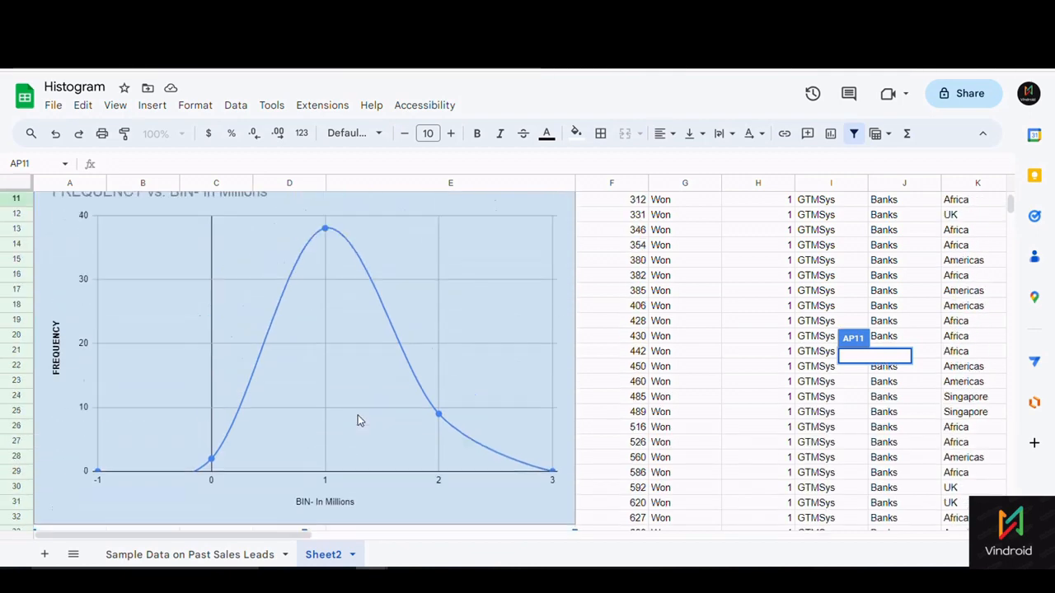
- Inspect the Outliers -ve count formula in B59 of the OUTLIERS table and relate it to the box plot
{"action": "scroll", "coordinate": [358, 421], "scroll_direction": "down", "scroll_amount": 10}
{"action": "scroll", "coordinate": [358, 426], "scroll_direction": "down", "scroll_amount": 2}
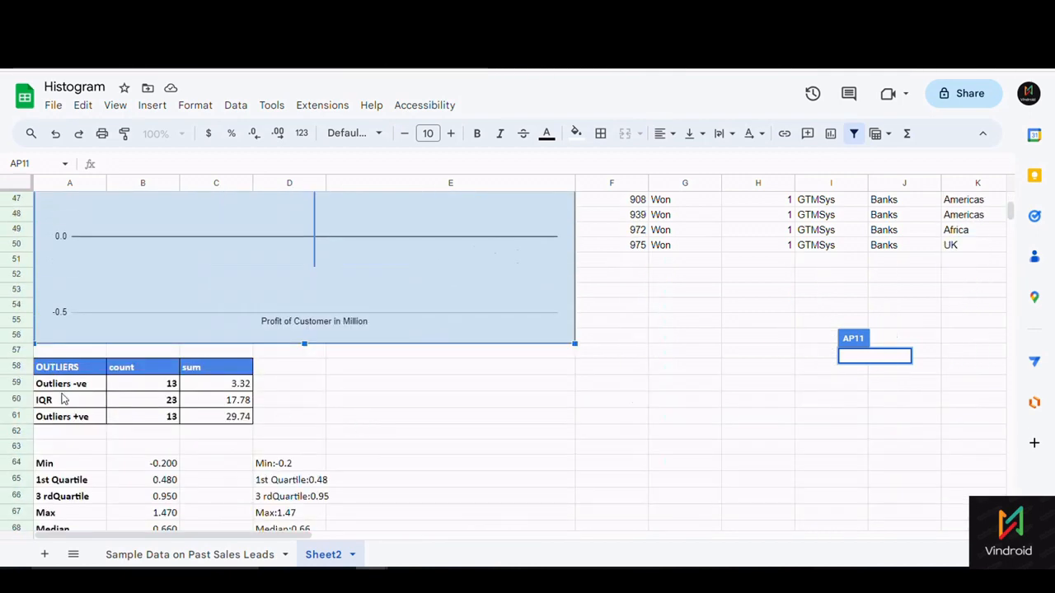
{"action": "left_click", "coordinate": [63, 391]}
{"action": "left_click", "coordinate": [131, 392]}
{"action": "scroll", "coordinate": [140, 402], "scroll_direction": "up", "scroll_amount": 4}
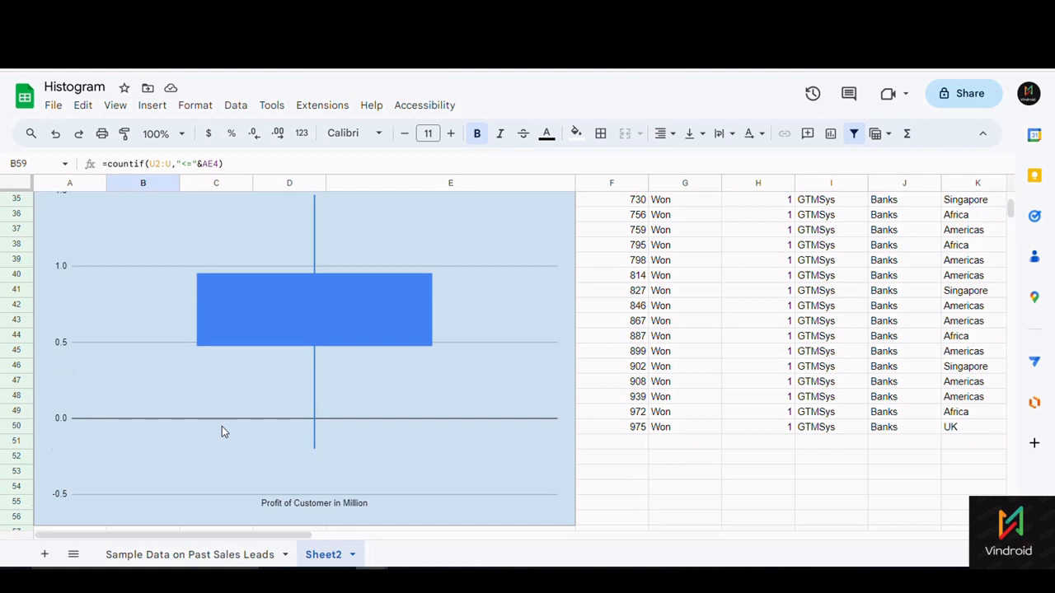
{"action": "scroll", "coordinate": [216, 450], "scroll_direction": "down", "scroll_amount": 2}
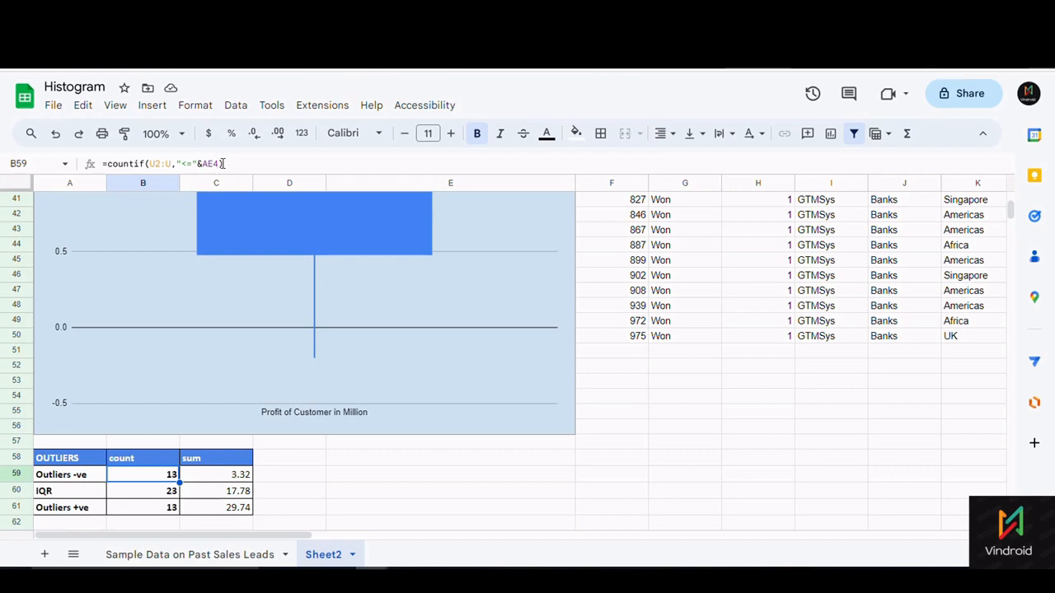
- Trace the AE4 reference of the Outliers -ve count to the 1st Quartile formula in the summary statistics
{"action": "scroll", "coordinate": [527, 369], "scroll_direction": "up", "scroll_amount": 10}
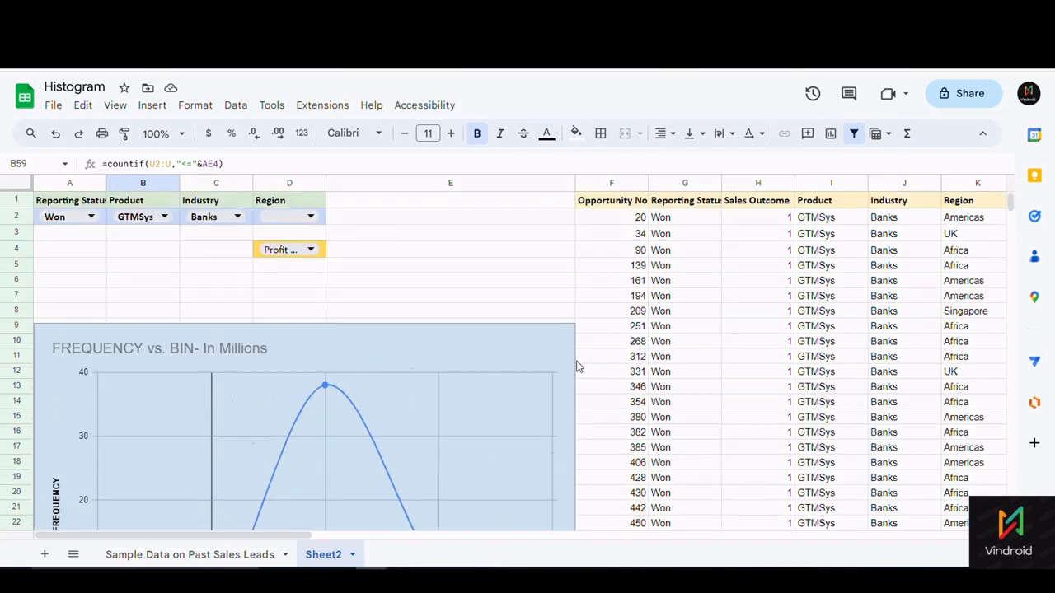
{"action": "left_click_drag", "start_coordinate": [276, 537], "coordinate": [626, 535]}
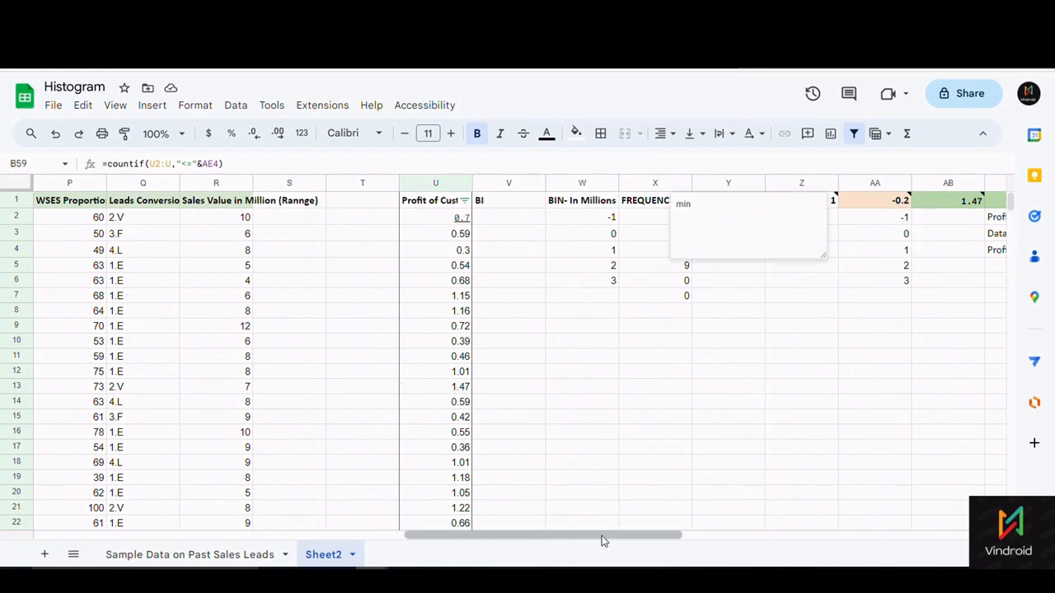
{"action": "left_click_drag", "start_coordinate": [603, 539], "coordinate": [779, 539]}
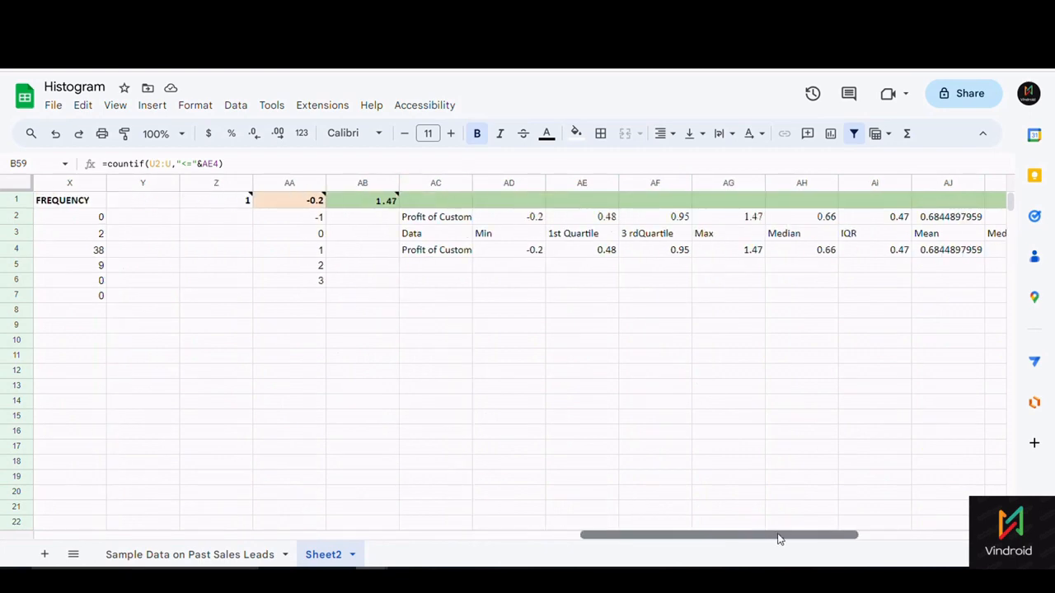
{"action": "left_click", "coordinate": [580, 256]}
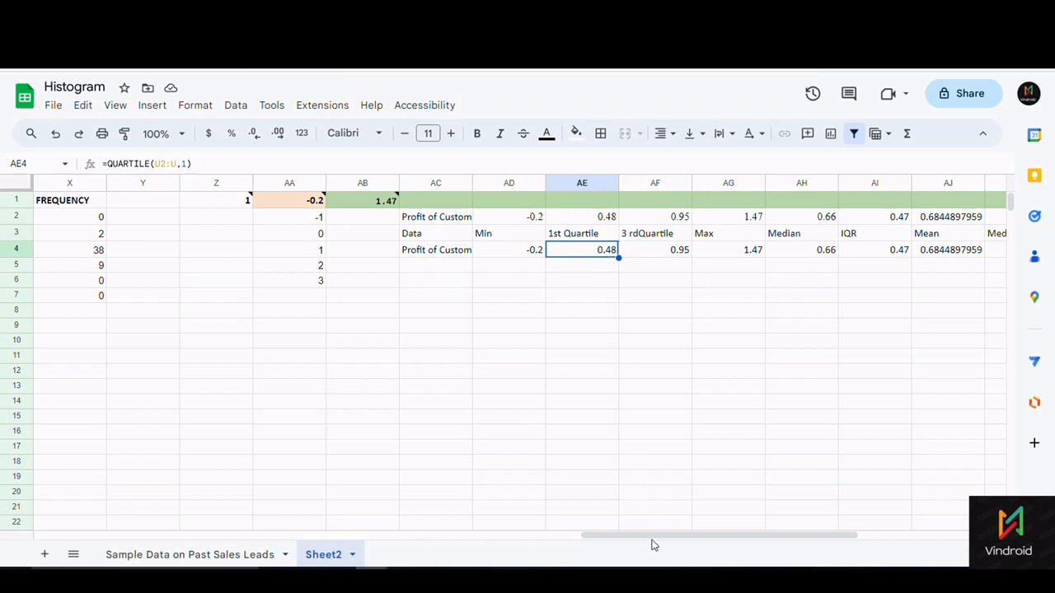
- Review the Profit of Customer values up to the first quartile in column U's filter list, then cancel without filtering
{"action": "left_click_drag", "start_coordinate": [651, 542], "coordinate": [428, 543]}
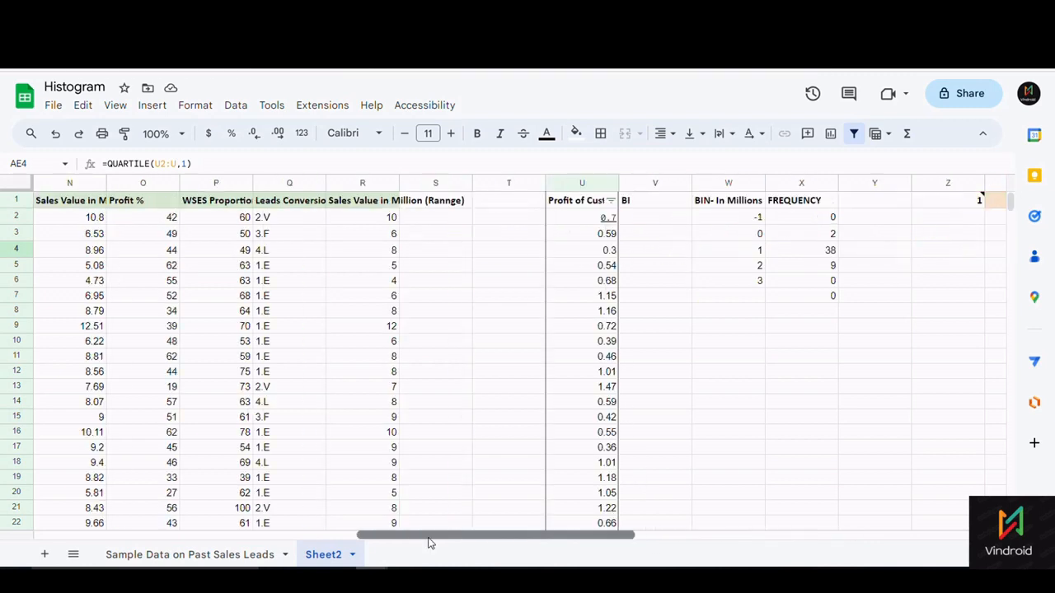
{"action": "left_click", "coordinate": [611, 201]}
{"action": "scroll", "coordinate": [497, 516], "scroll_direction": "down", "scroll_amount": 2}
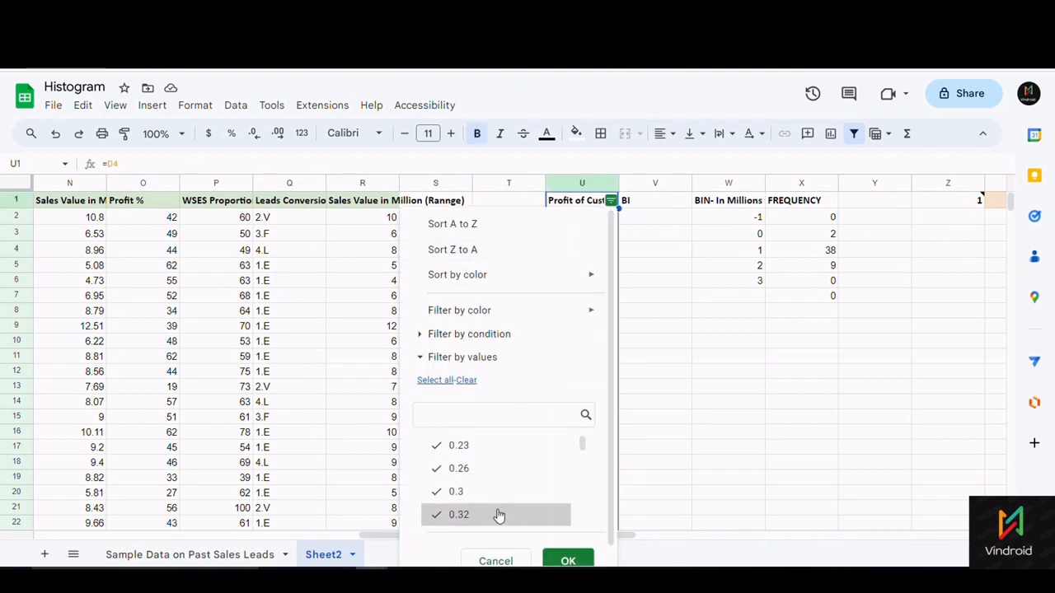
{"action": "scroll", "coordinate": [499, 515], "scroll_direction": "down", "scroll_amount": 2}
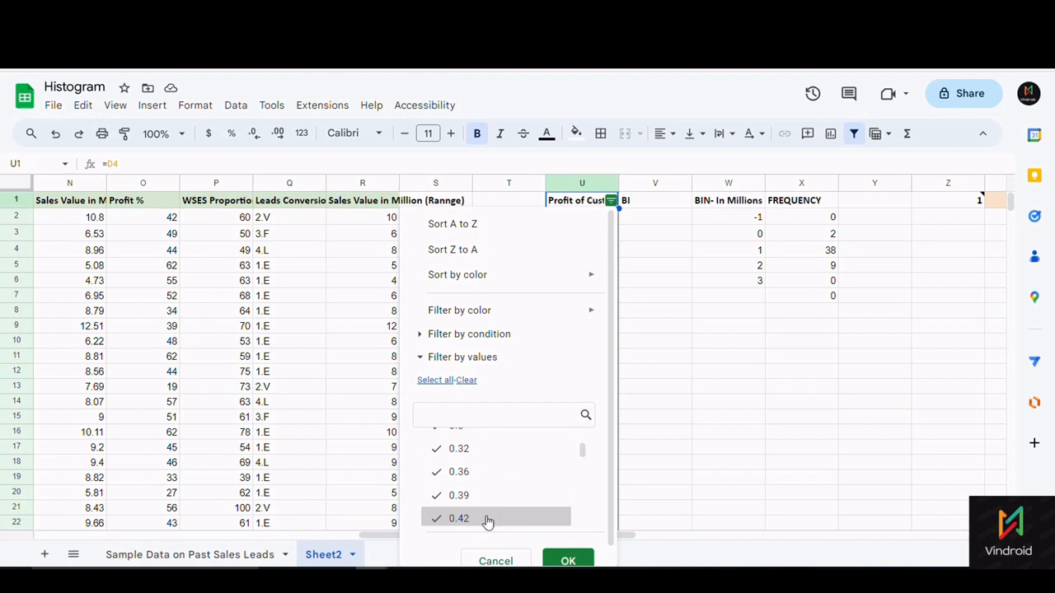
{"action": "scroll", "coordinate": [473, 520], "scroll_direction": "down", "scroll_amount": 2}
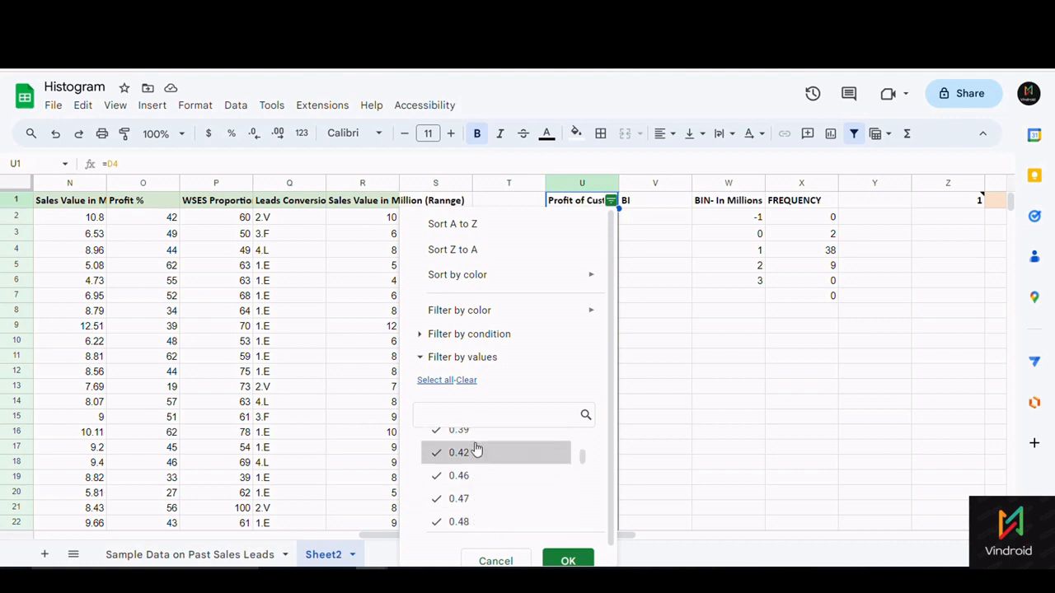
{"action": "scroll", "coordinate": [476, 449], "scroll_direction": "up", "scroll_amount": 3}
{"action": "left_click", "coordinate": [496, 561]}
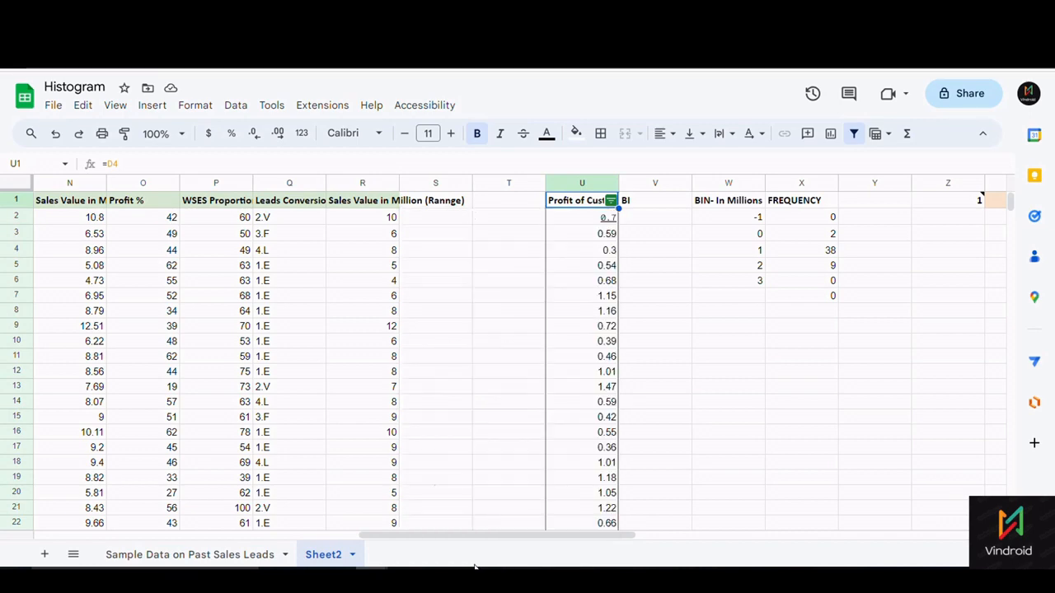
- Inspect the Outliers +ve count formula in B61 and trace its AF4 reference to the third quartile cell
{"action": "left_click_drag", "start_coordinate": [387, 538], "coordinate": [6, 528]}
{"action": "scroll", "coordinate": [94, 481], "scroll_direction": "down", "scroll_amount": 8}
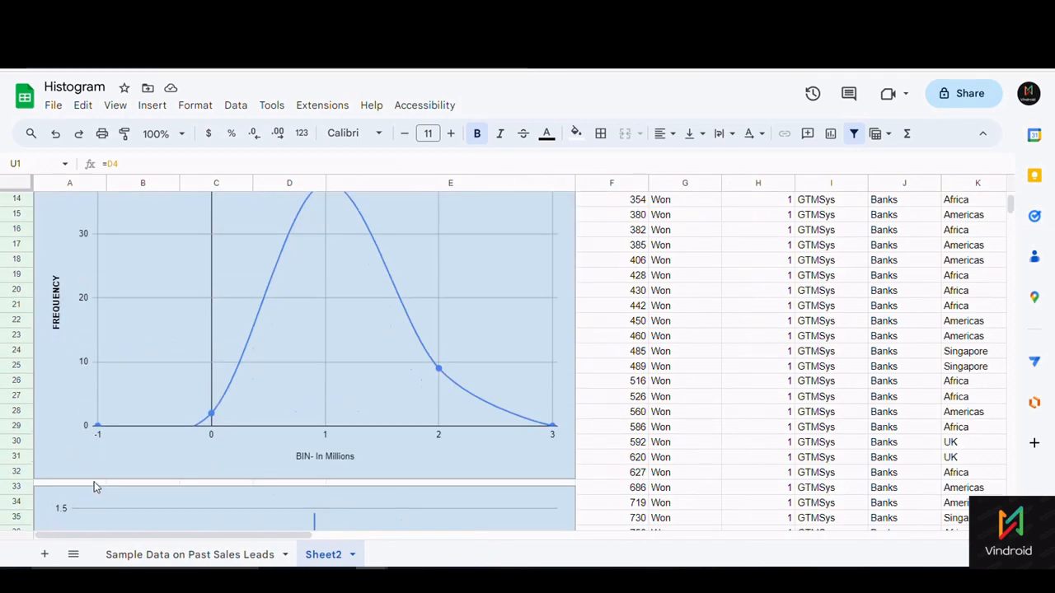
{"action": "left_click", "coordinate": [166, 403]}
{"action": "left_click", "coordinate": [156, 432]}
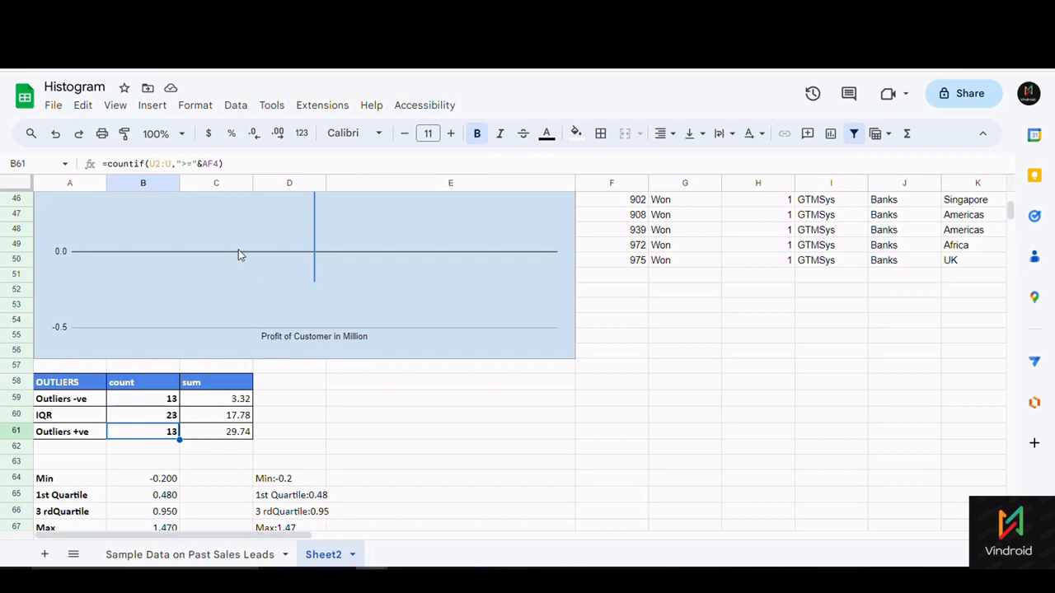
{"action": "key", "text": "F2"}
{"action": "scroll", "coordinate": [563, 515], "scroll_direction": "right", "scroll_amount": 5}
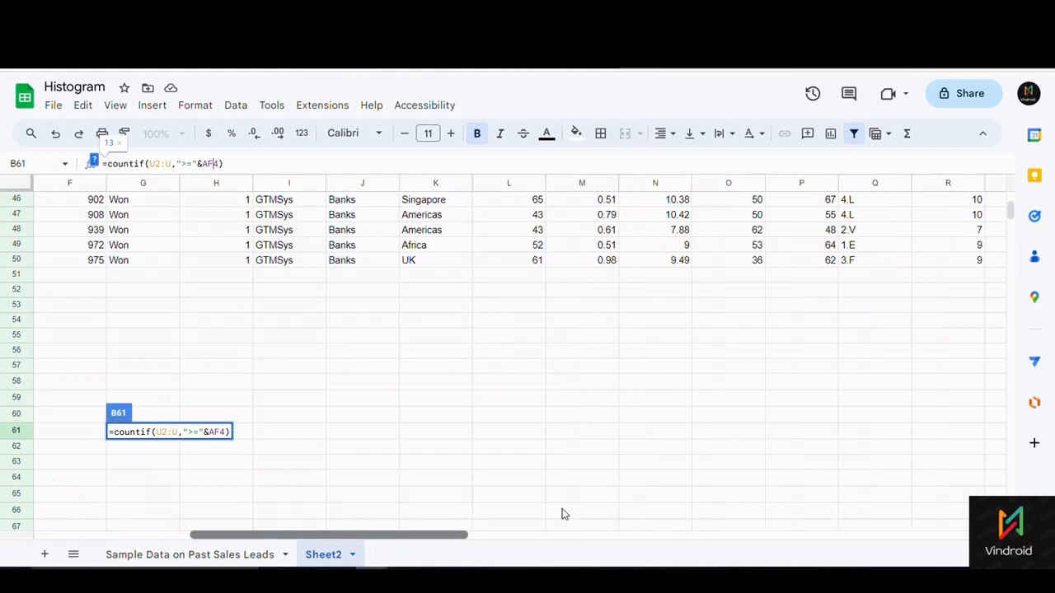
{"action": "scroll", "coordinate": [925, 382], "scroll_direction": "right", "scroll_amount": 10}
{"action": "scroll", "coordinate": [935, 337], "scroll_direction": "up", "scroll_amount": 15}
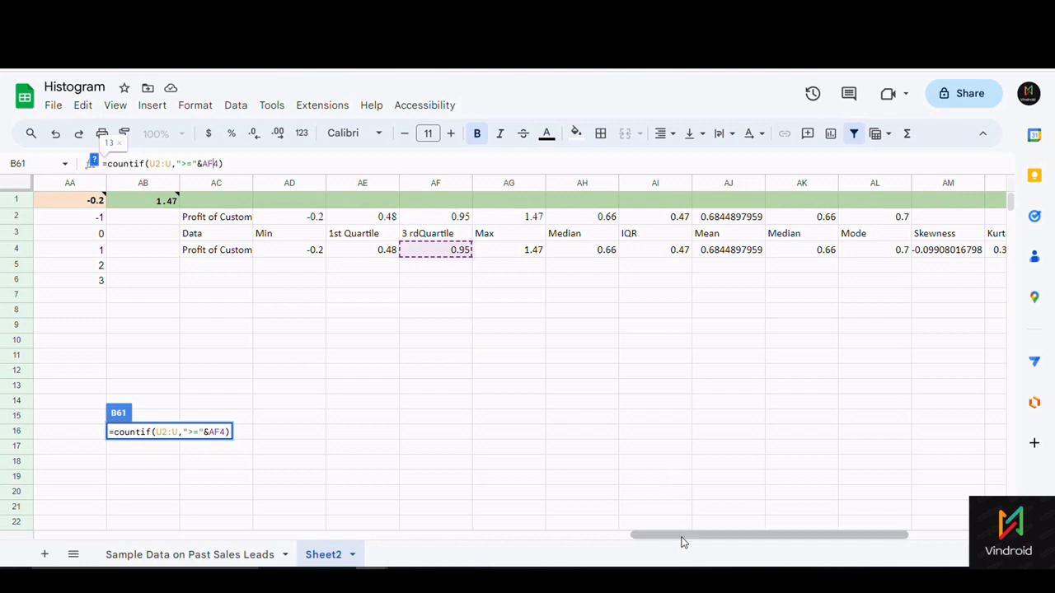
- Check the Profit of Customer column U that the B61 formula counts, and leave the formula unchanged
{"action": "left_click_drag", "start_coordinate": [683, 536], "coordinate": [519, 538]}
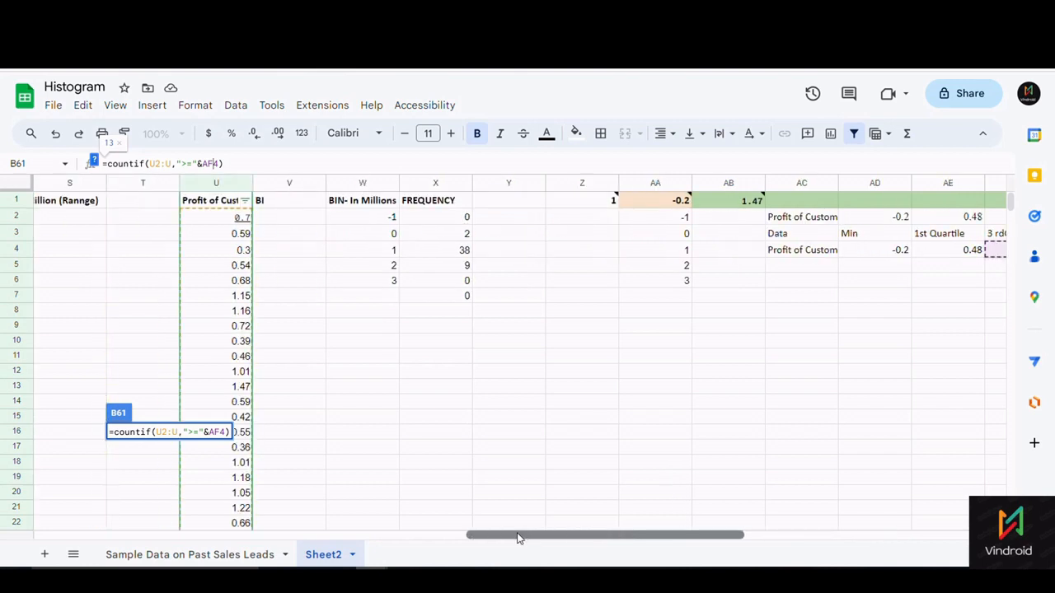
{"action": "double_click", "coordinate": [247, 200]}
{"action": "scroll", "coordinate": [245, 355], "scroll_direction": "down", "scroll_amount": 1}
{"action": "key", "text": "Escape"}
{"action": "left_click", "coordinate": [322, 341]}
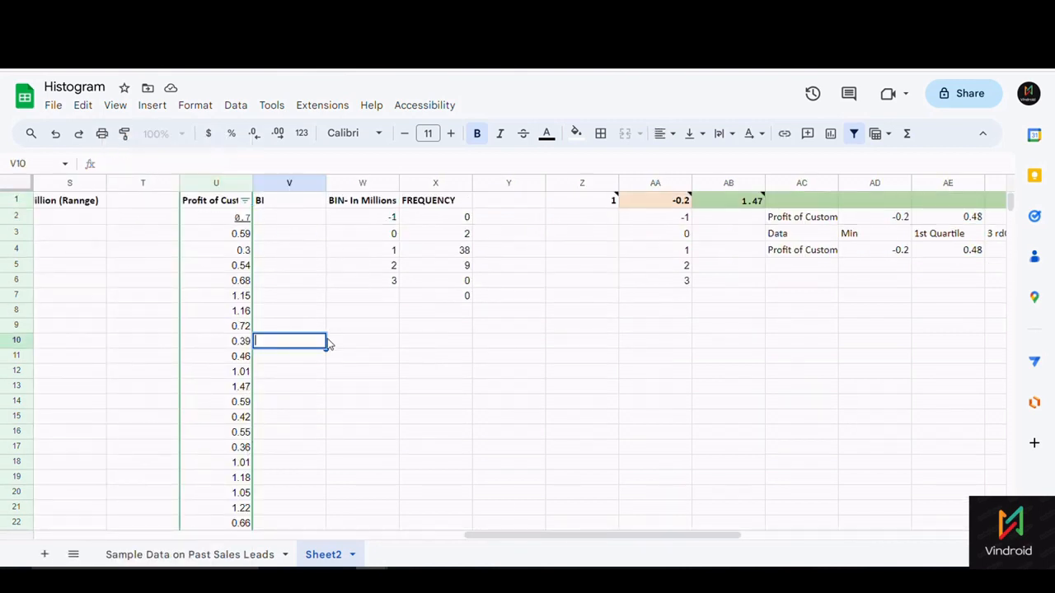
- Review the upper Profit of Customer values in column U's filter list and close it without filtering
{"action": "left_click", "coordinate": [245, 200]}
{"action": "scroll", "coordinate": [184, 459], "scroll_direction": "down", "scroll_amount": 10}
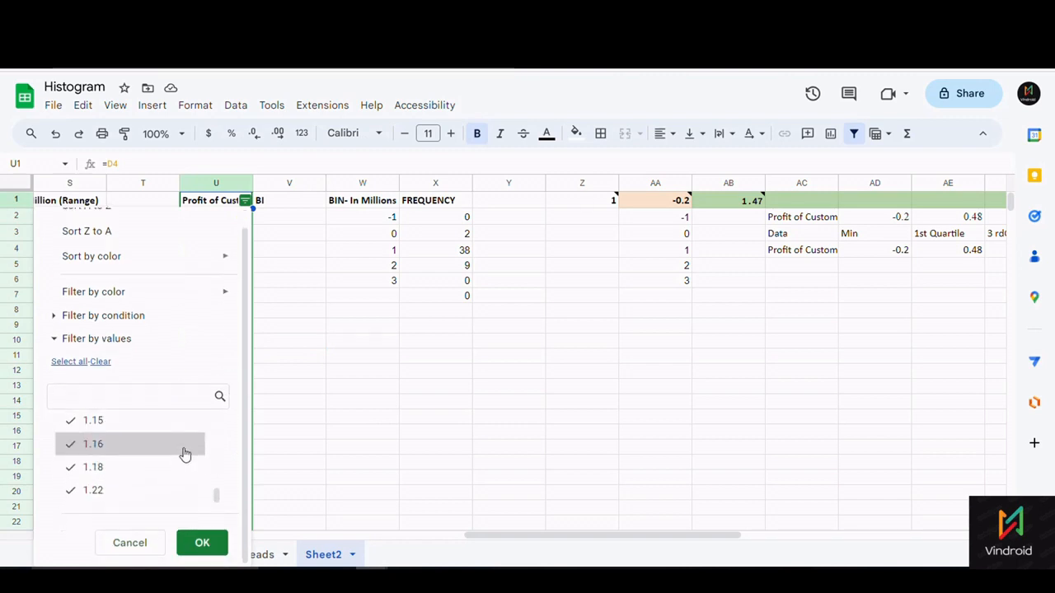
{"action": "scroll", "coordinate": [187, 456], "scroll_direction": "up", "scroll_amount": 5}
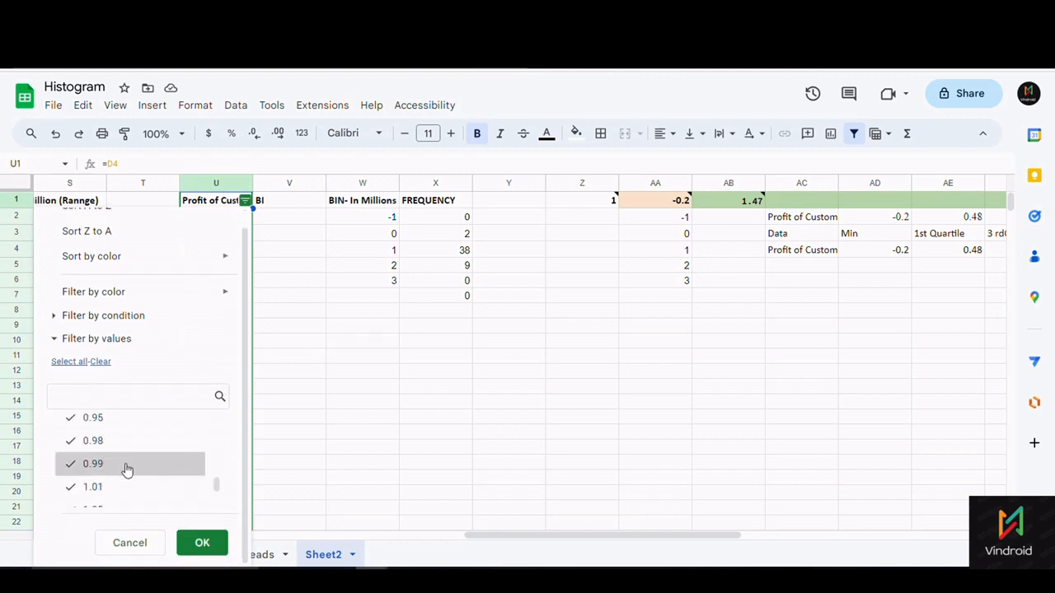
{"action": "scroll", "coordinate": [127, 487], "scroll_direction": "down", "scroll_amount": 4}
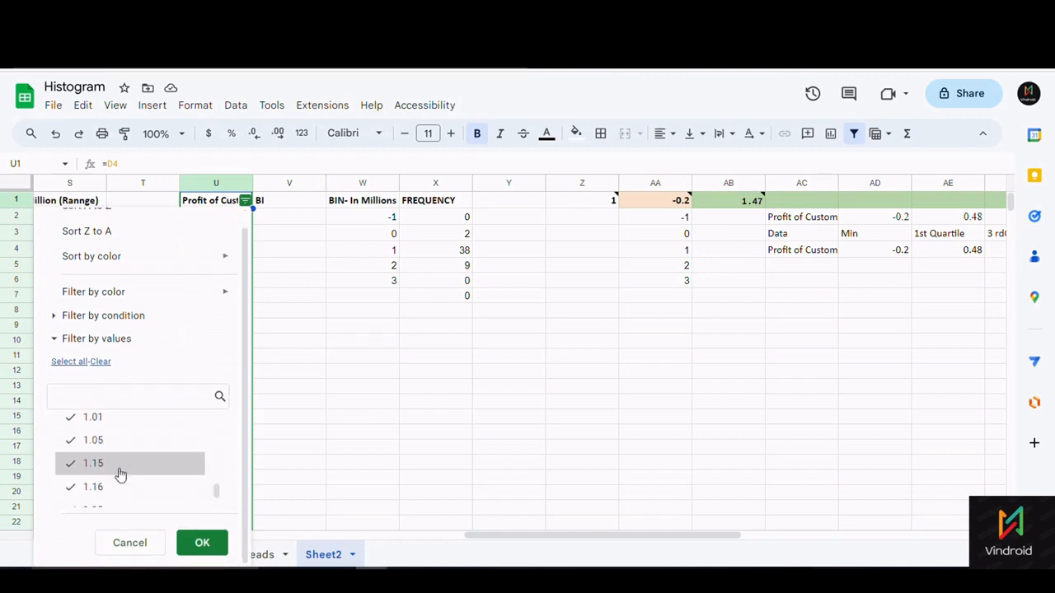
{"action": "left_click", "coordinate": [329, 404]}
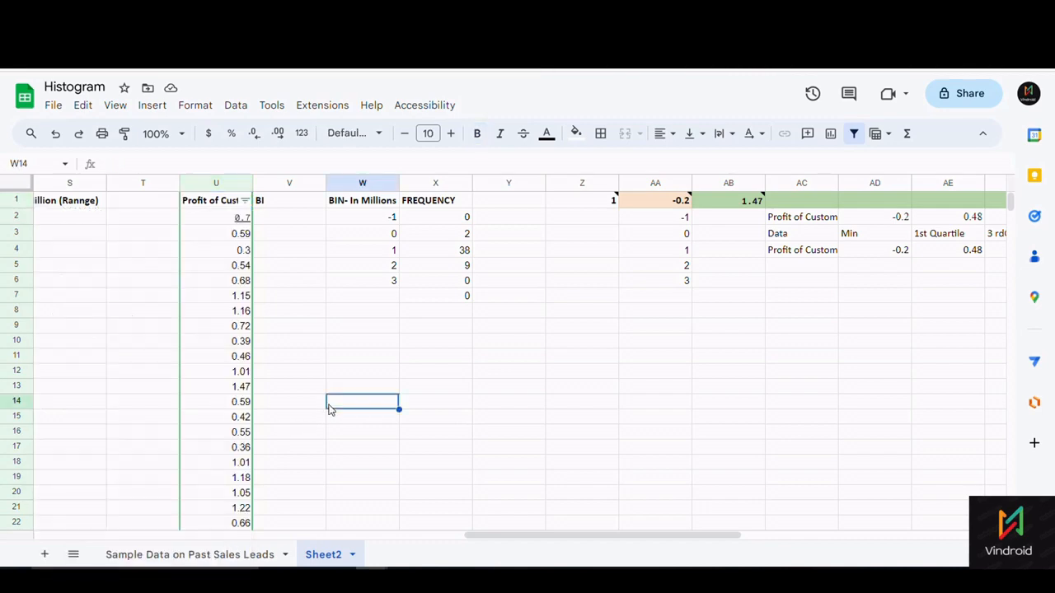
- Compare the sum and count formulas of the Outliers -ve and Outliers +ve rows in the OUTLIERS table
{"action": "left_click_drag", "start_coordinate": [525, 539], "coordinate": [91, 536]}
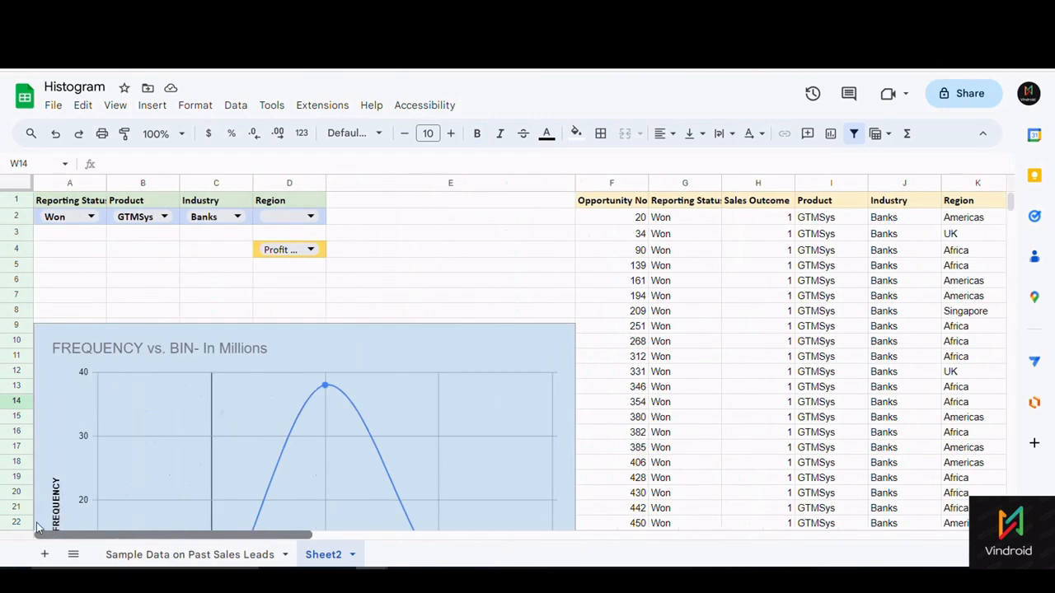
{"action": "scroll", "coordinate": [158, 434], "scroll_direction": "down", "scroll_amount": 3}
{"action": "scroll", "coordinate": [159, 434], "scroll_direction": "down", "scroll_amount": 8}
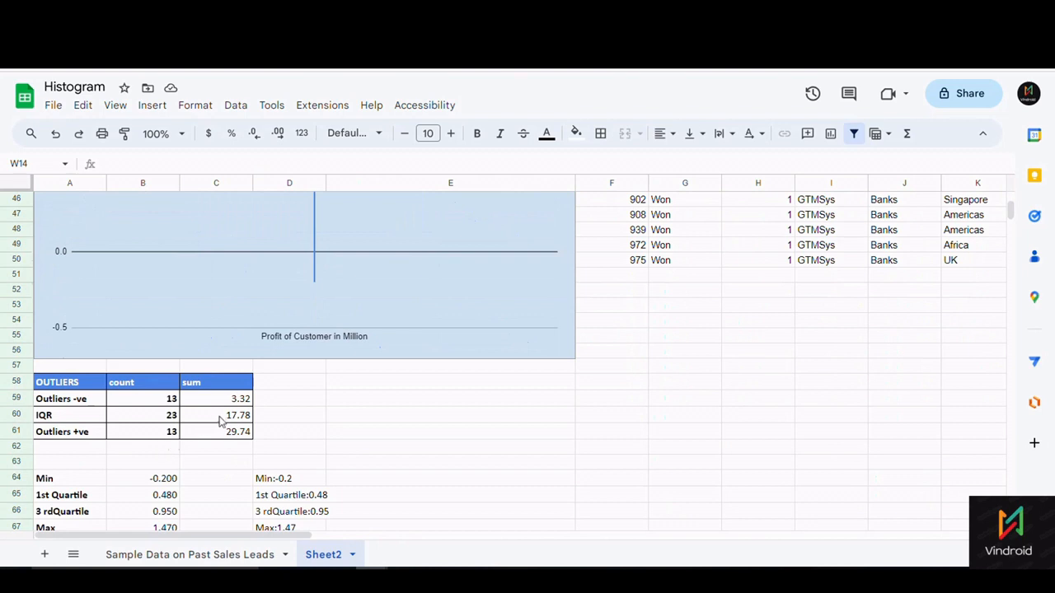
{"action": "left_click", "coordinate": [217, 402]}
{"action": "left_click", "coordinate": [219, 432]}
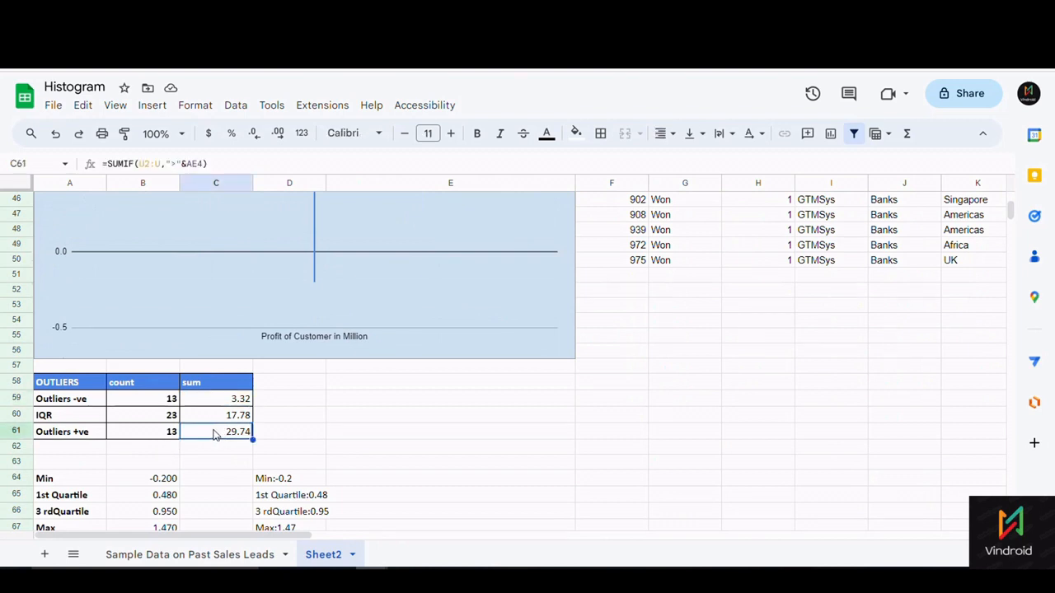
{"action": "left_click", "coordinate": [173, 404]}
{"action": "left_click", "coordinate": [172, 434]}
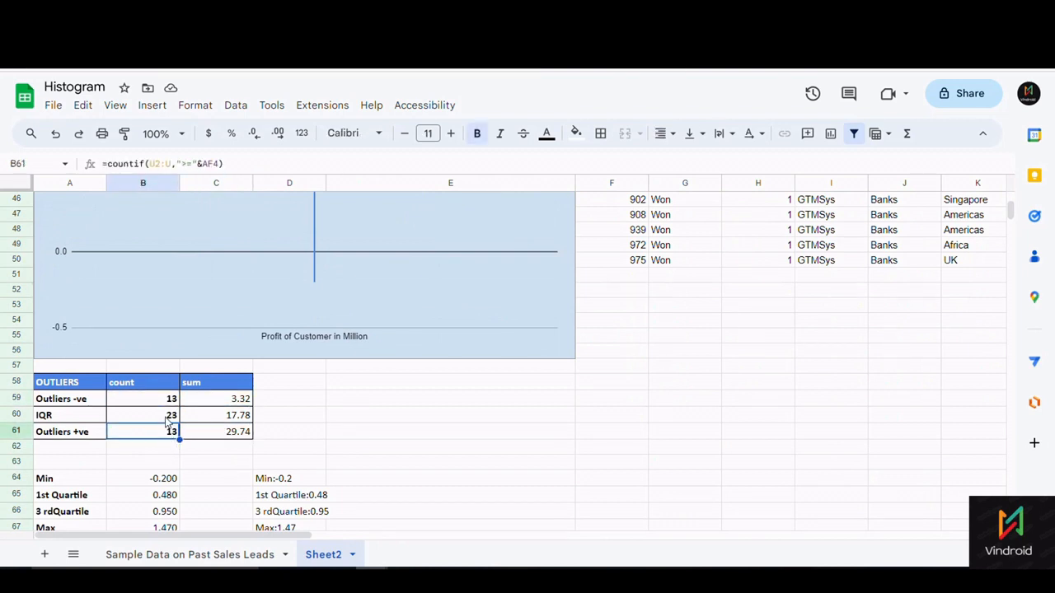
- Inspect the IQR count formula in B60, focusing on its less-than criterion joined to AF4
{"action": "left_click", "coordinate": [168, 417]}
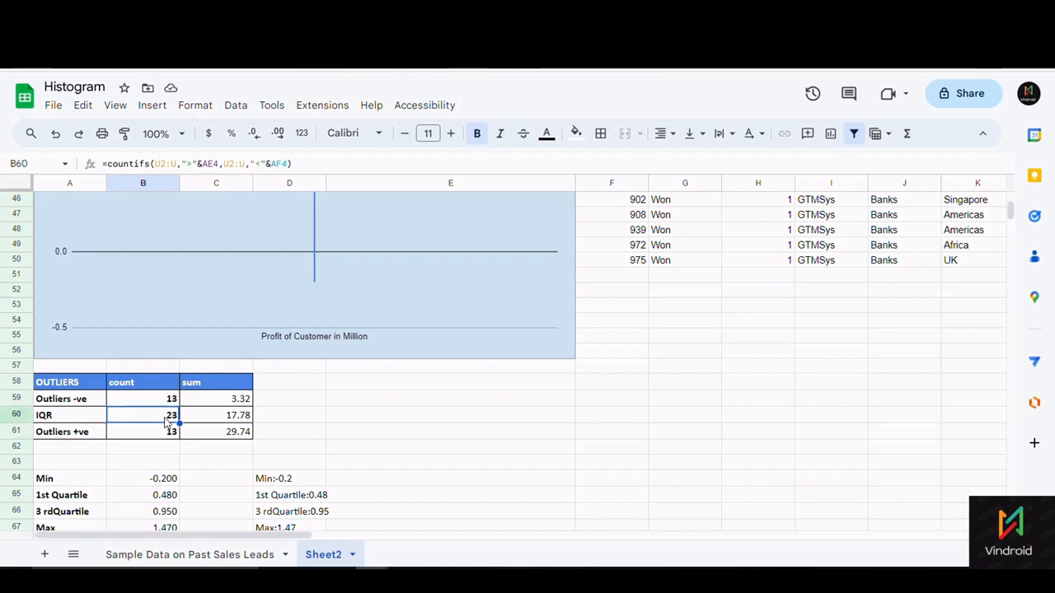
{"action": "left_click", "coordinate": [194, 165]}
{"action": "left_click_drag", "start_coordinate": [269, 164], "coordinate": [266, 164]}
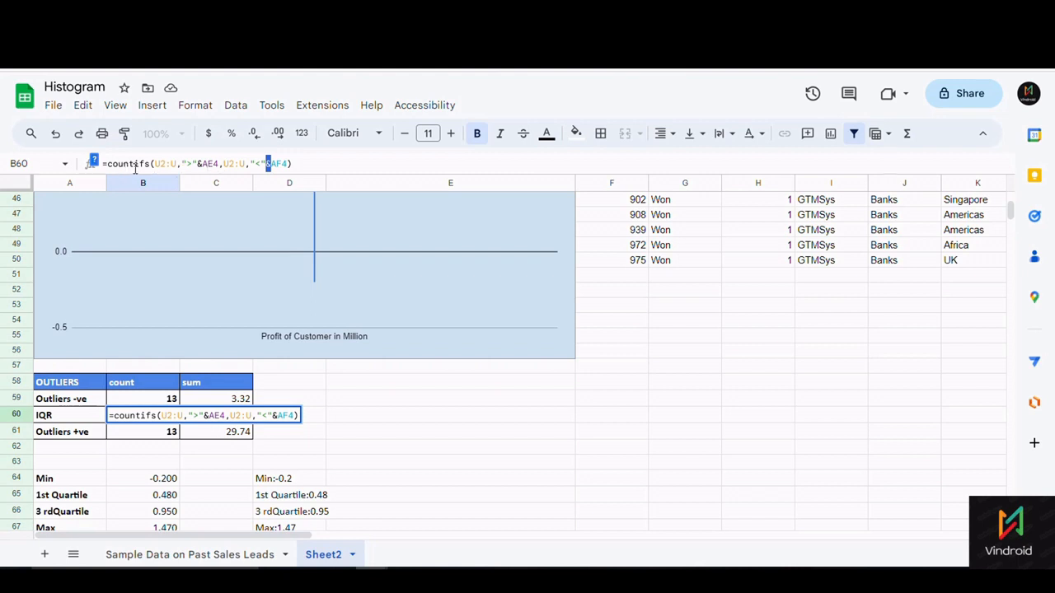
- Examine the Outliers -ve COUNTIF formula in B59 with its function help, checking the range and the single criterion
{"action": "double_click", "coordinate": [146, 399]}
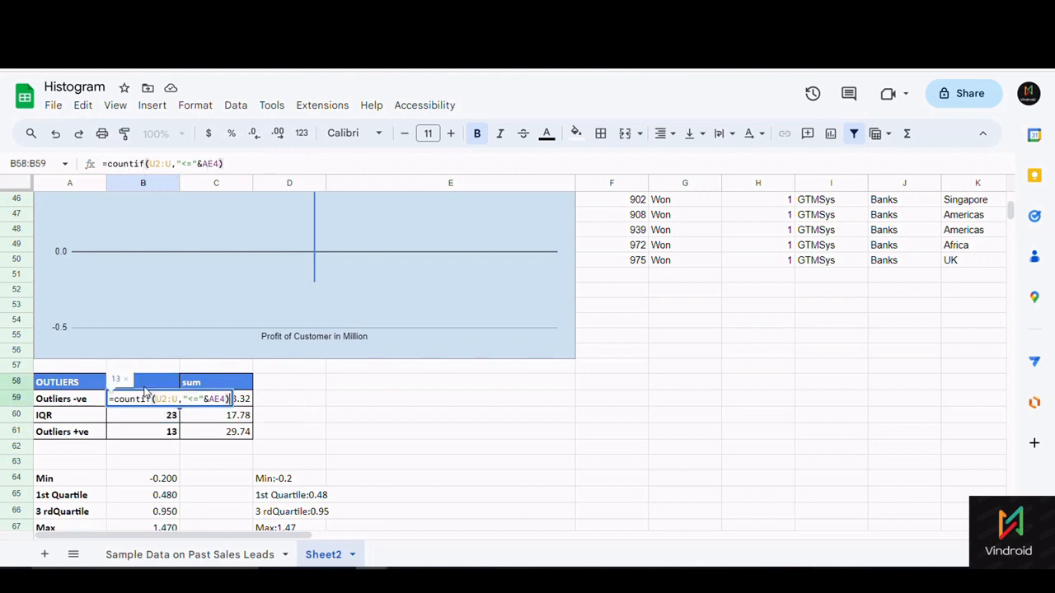
{"action": "left_click_drag", "start_coordinate": [160, 164], "coordinate": [211, 163]}
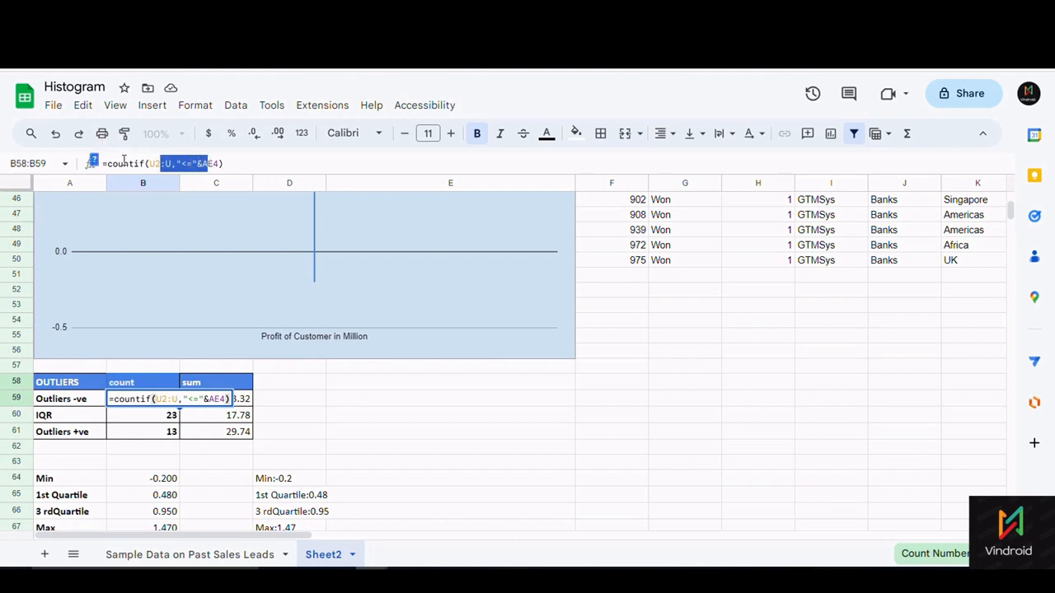
{"action": "left_click", "coordinate": [93, 161]}
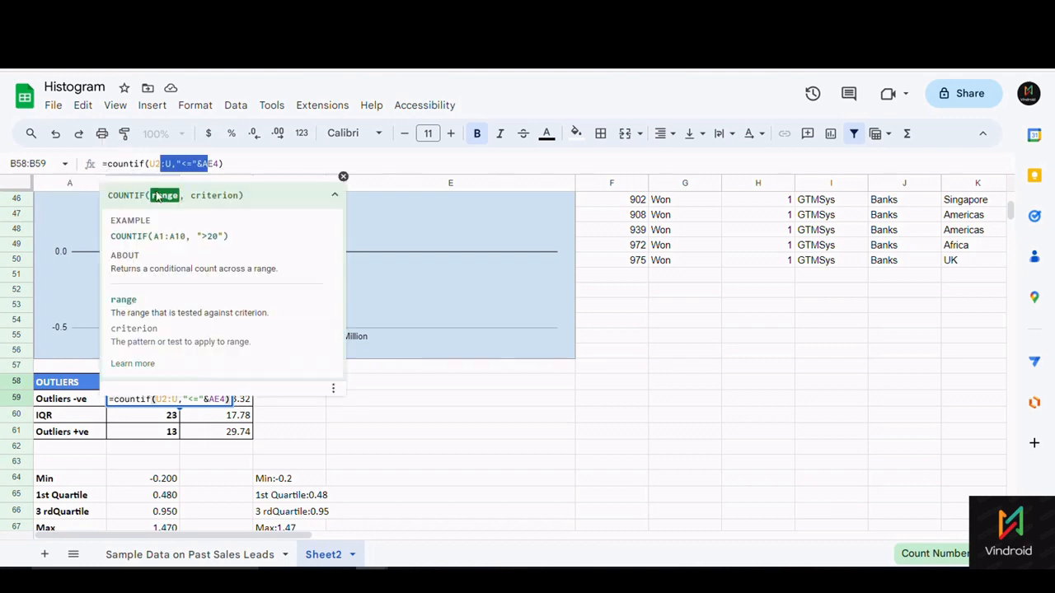
{"action": "left_click", "coordinate": [224, 164]}
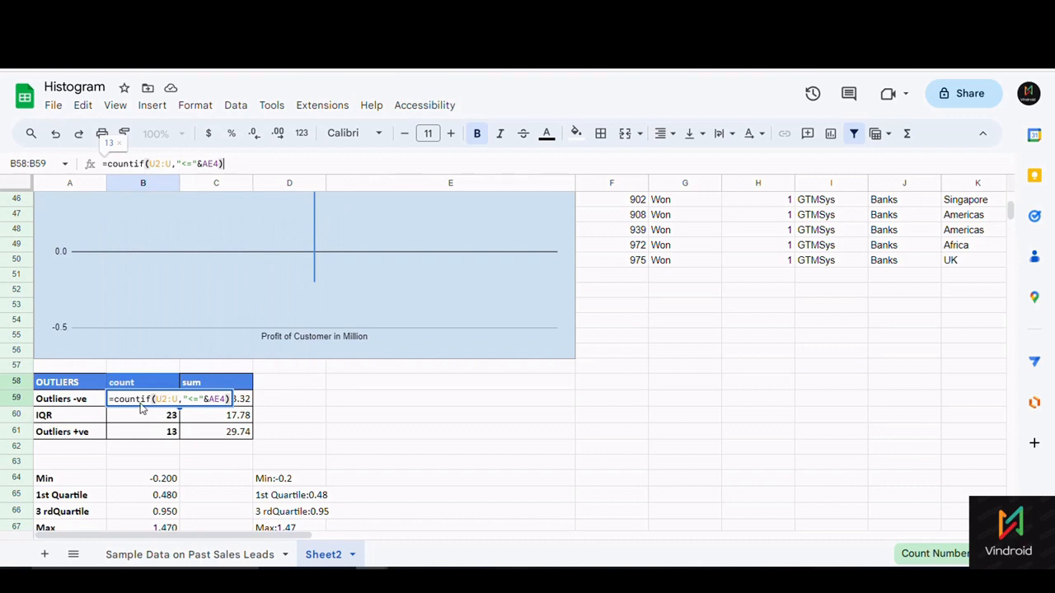
- Examine the COUNTIFS arguments in B60, checking both U2:U ranges with the AE4 and AF4 criteria, and leave the formula unchanged
{"action": "double_click", "coordinate": [160, 418]}
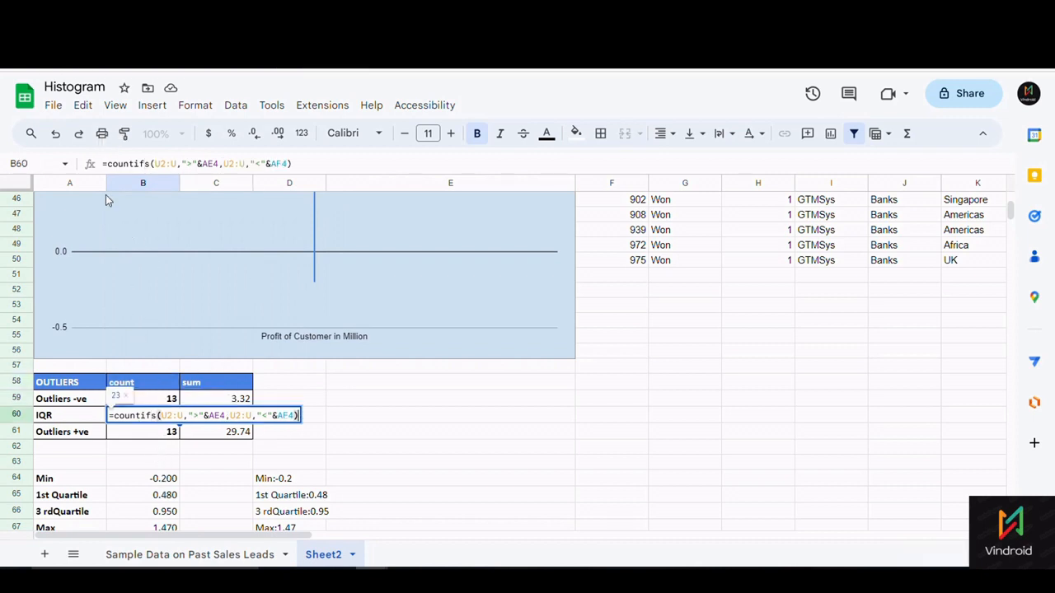
{"action": "left_click", "coordinate": [140, 164]}
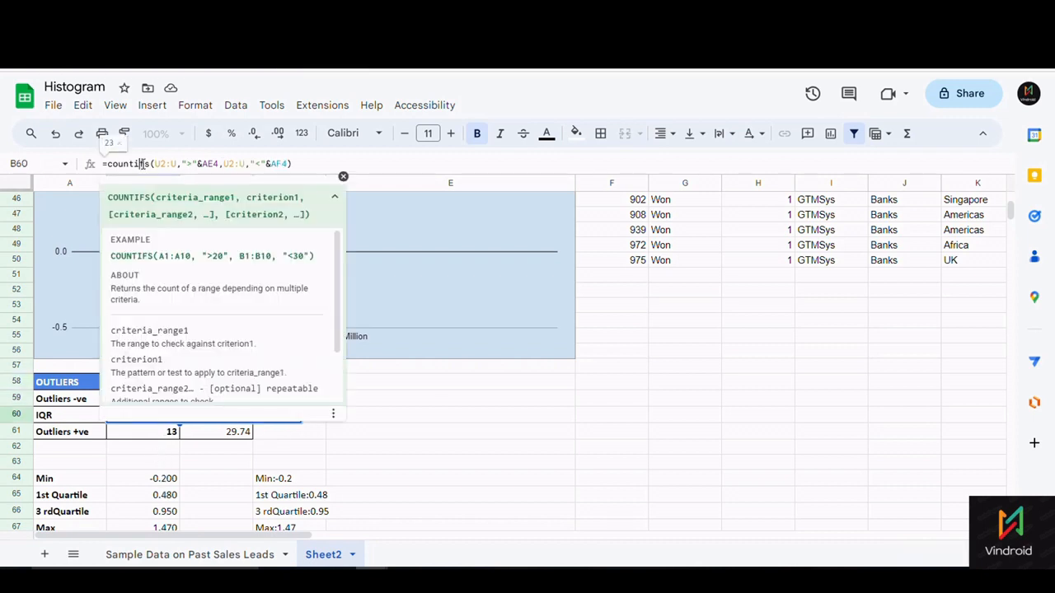
{"action": "left_click", "coordinate": [198, 164]}
{"action": "left_click", "coordinate": [248, 163]}
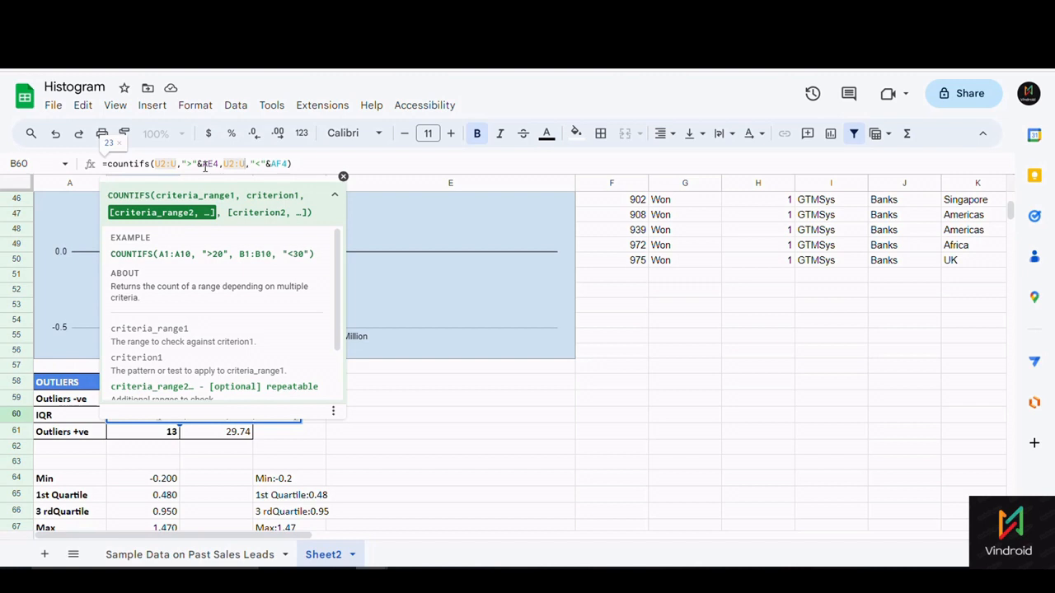
{"action": "left_click", "coordinate": [283, 164]}
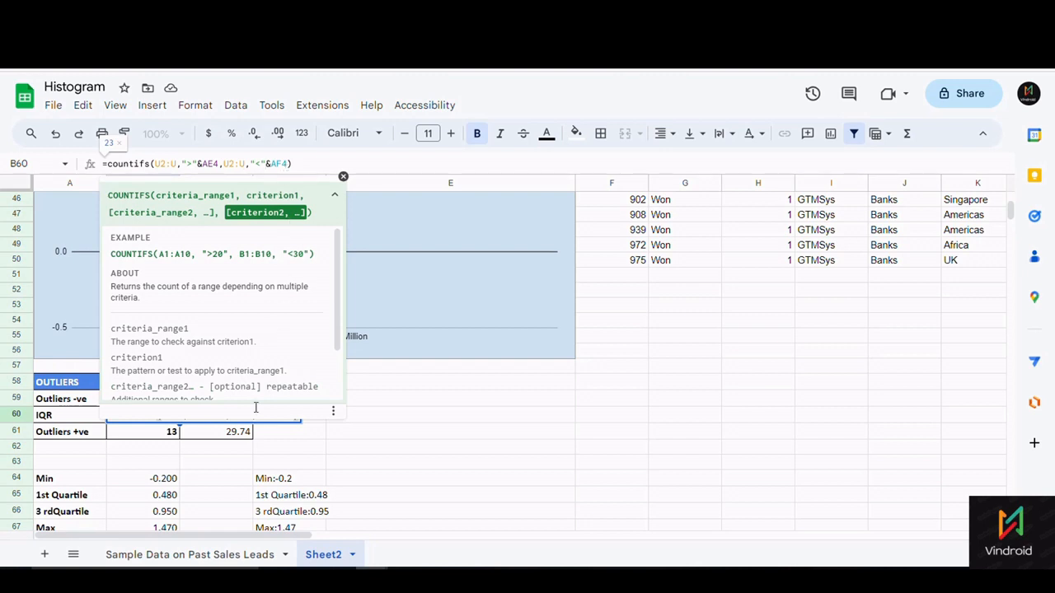
{"action": "left_click", "coordinate": [294, 467]}
- Review the three counts of the OUTLIERS table in B59:B61
{"action": "left_click", "coordinate": [230, 412]}
{"action": "left_click", "coordinate": [148, 402]}
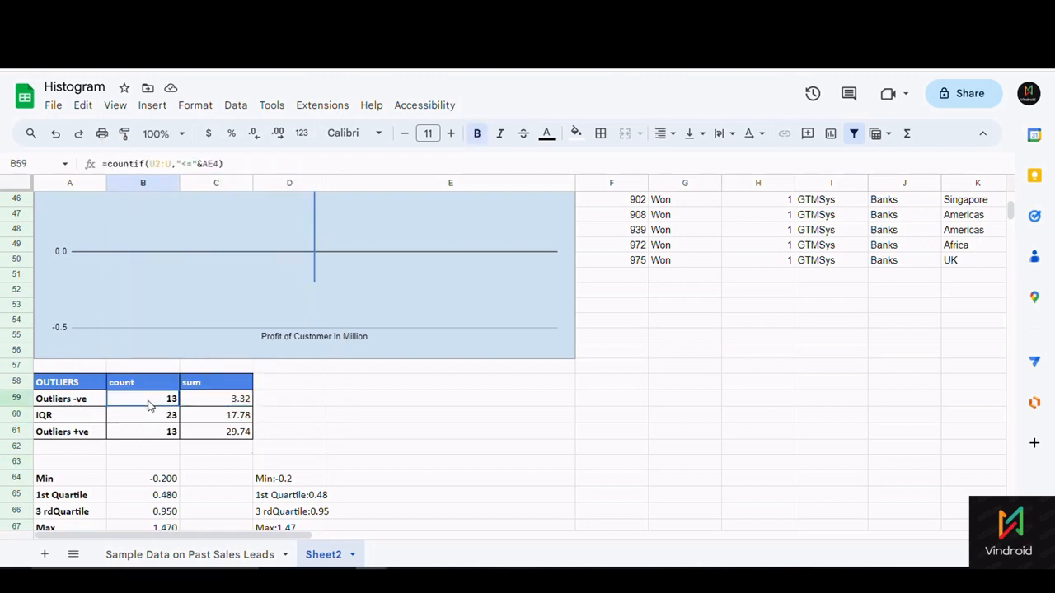
{"action": "left_click_drag", "start_coordinate": [150, 404], "coordinate": [149, 437]}
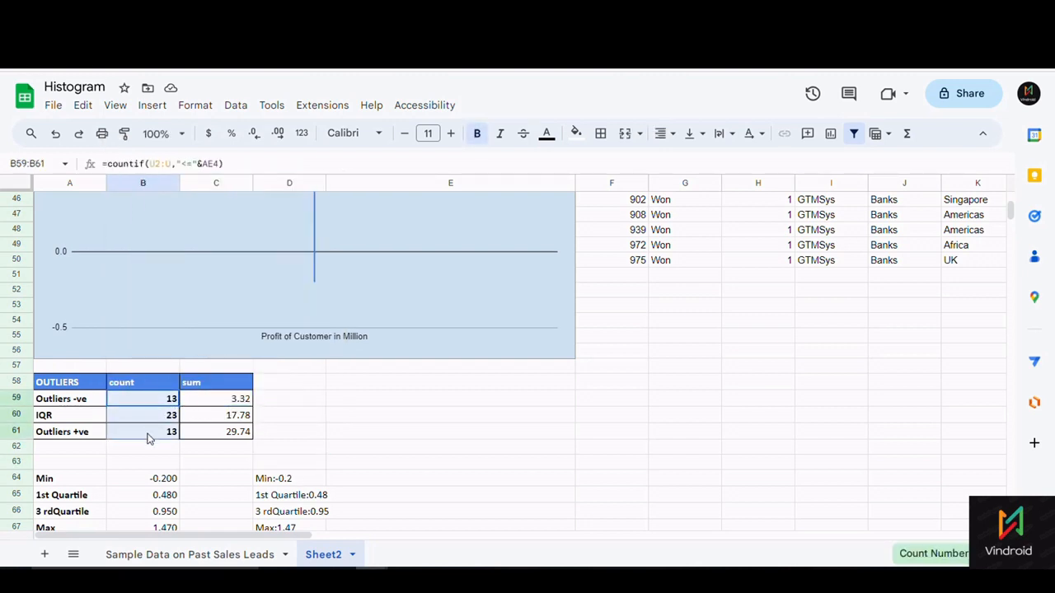
- Compare the SUMIF formulas of the Outliers -ve and +ve sums in C59 and C61, leaving both unchanged
{"action": "left_click", "coordinate": [207, 404]}
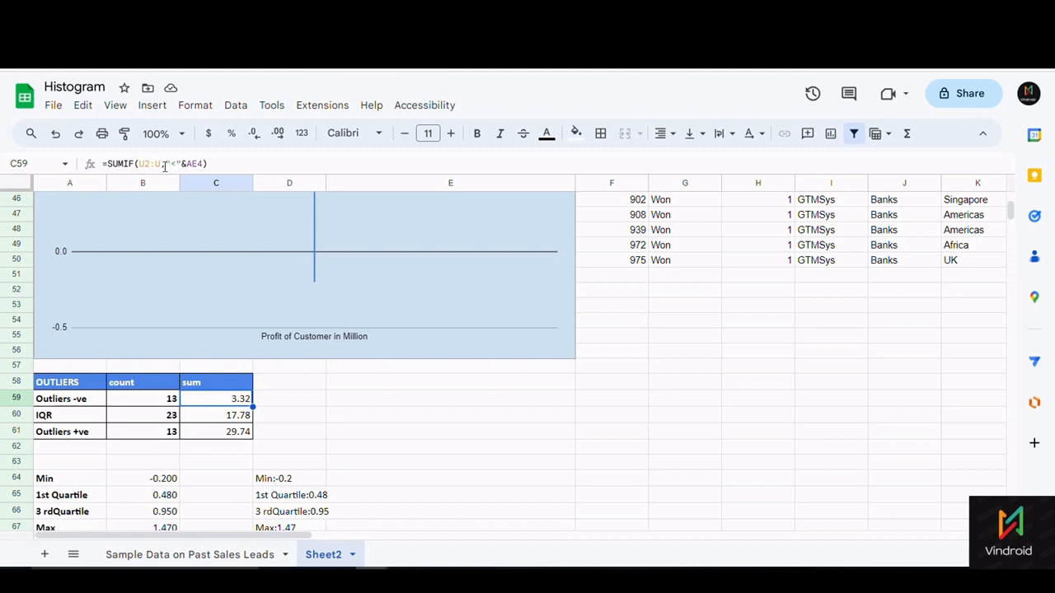
{"action": "left_click", "coordinate": [223, 431]}
{"action": "left_click", "coordinate": [155, 164]}
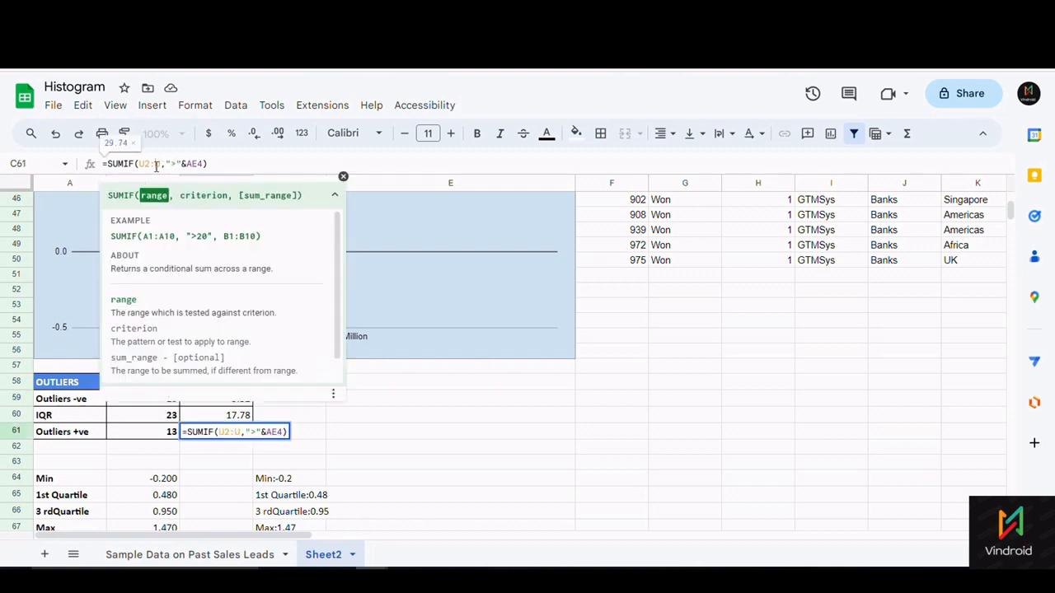
{"action": "left_click", "coordinate": [339, 452]}
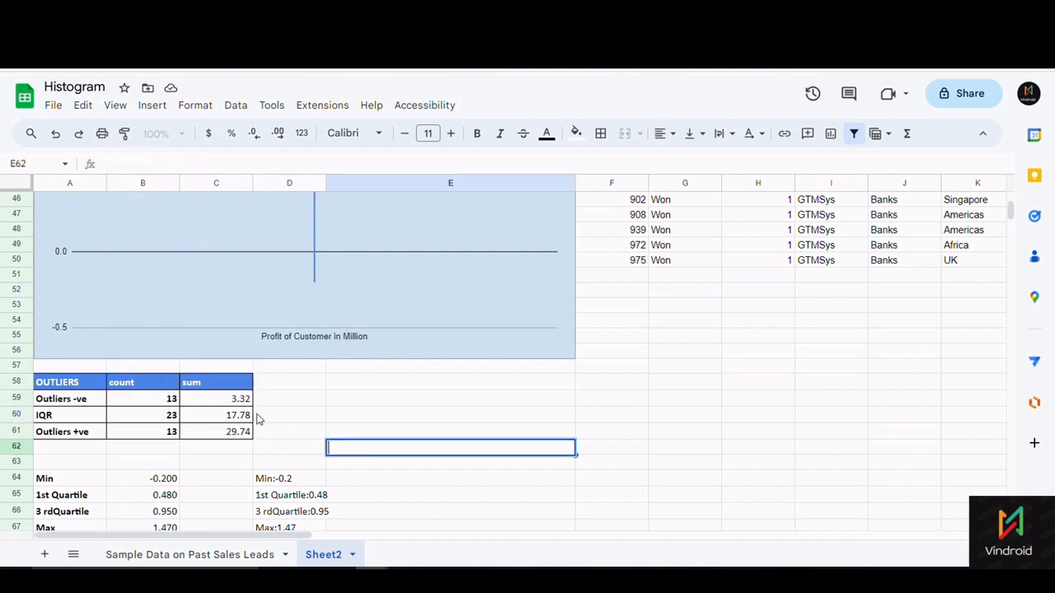
{"action": "left_click", "coordinate": [256, 418]}
{"action": "left_click", "coordinate": [236, 400]}
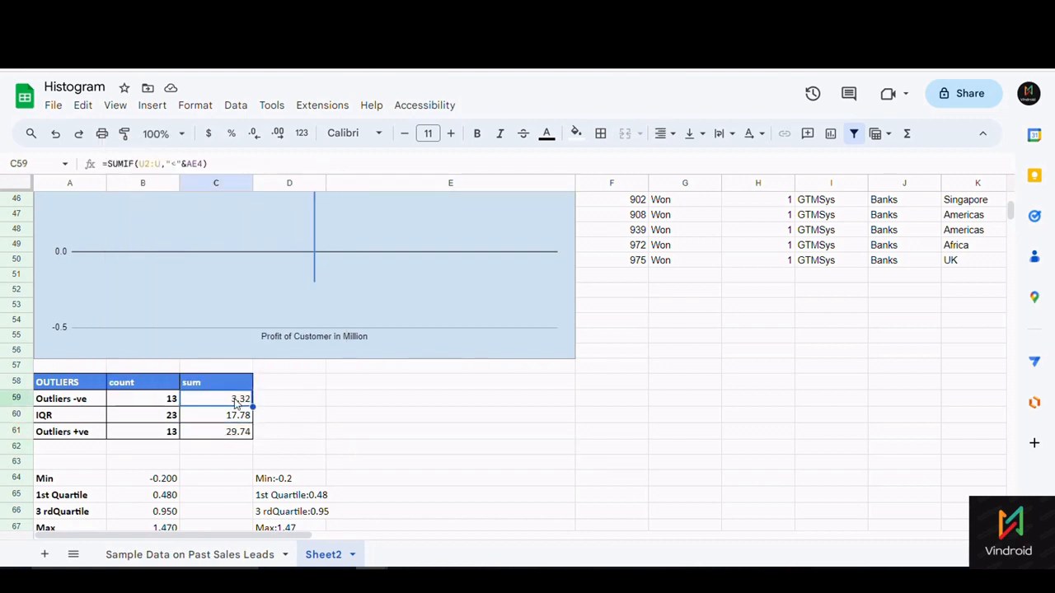
{"action": "left_click", "coordinate": [200, 432]}
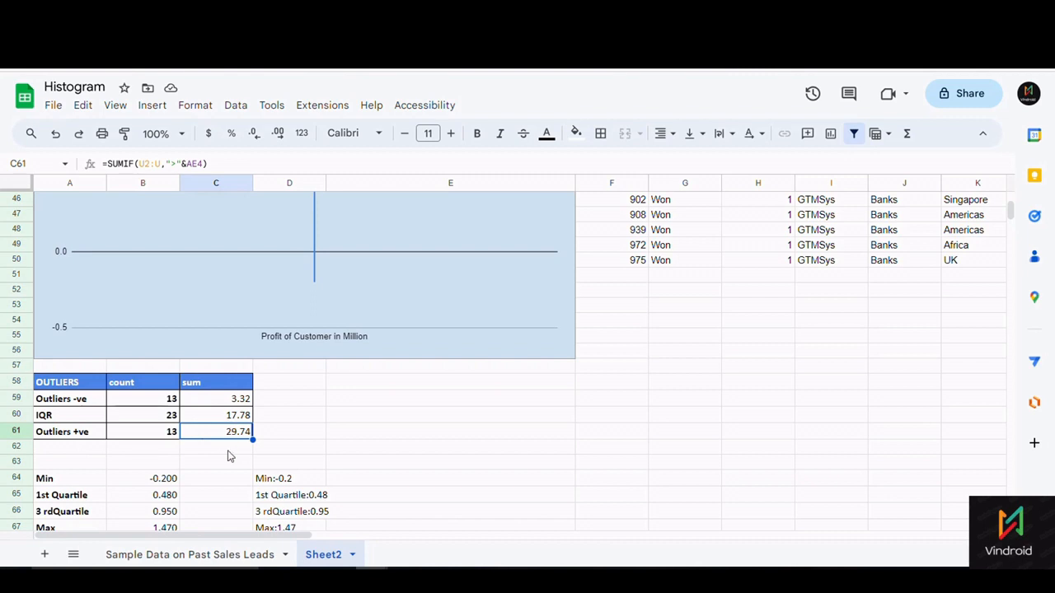
- Look over the frequency chart, the box plot and the OUTLIERS table together
{"action": "scroll", "coordinate": [321, 331], "scroll_direction": "up", "scroll_amount": 7}
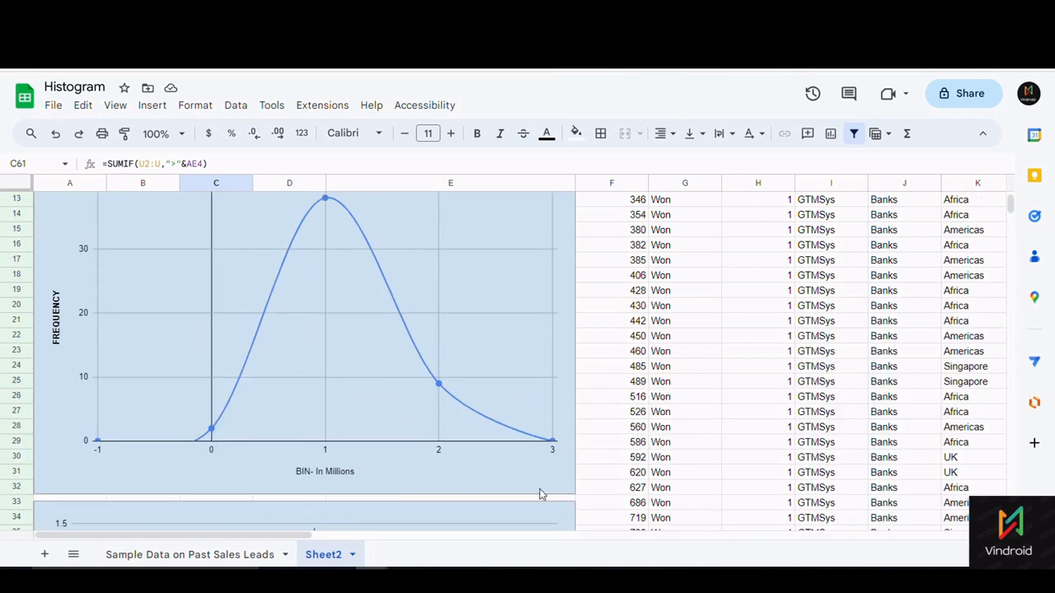
{"action": "scroll", "coordinate": [420, 455], "scroll_direction": "down", "scroll_amount": 8}
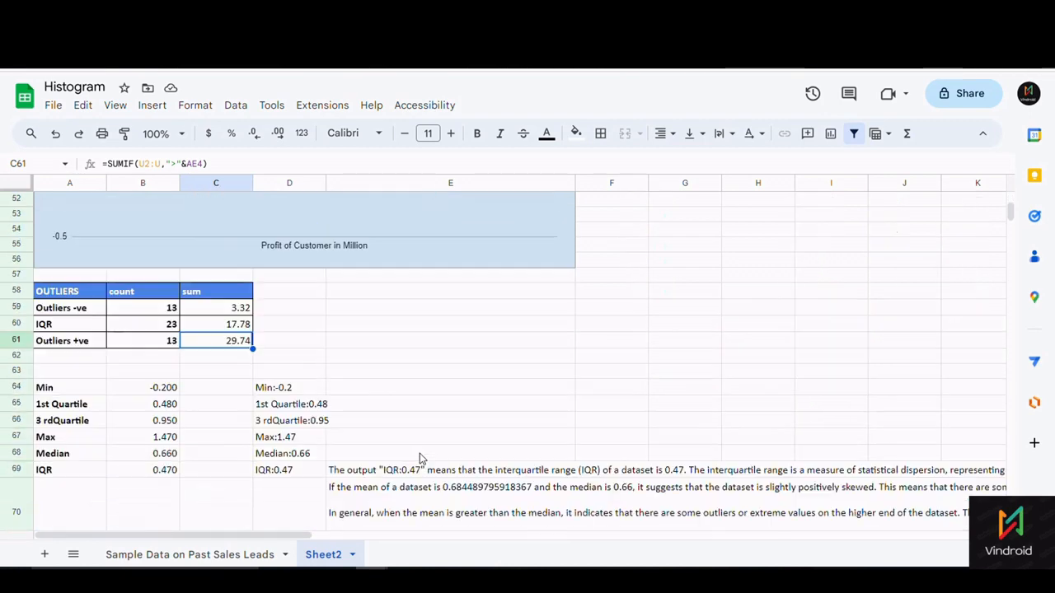
{"action": "scroll", "coordinate": [421, 455], "scroll_direction": "up", "scroll_amount": 3}
{"action": "scroll", "coordinate": [422, 454], "scroll_direction": "down", "scroll_amount": 5}
{"action": "scroll", "coordinate": [425, 453], "scroll_direction": "up", "scroll_amount": 6}
{"action": "scroll", "coordinate": [424, 453], "scroll_direction": "up", "scroll_amount": 8}
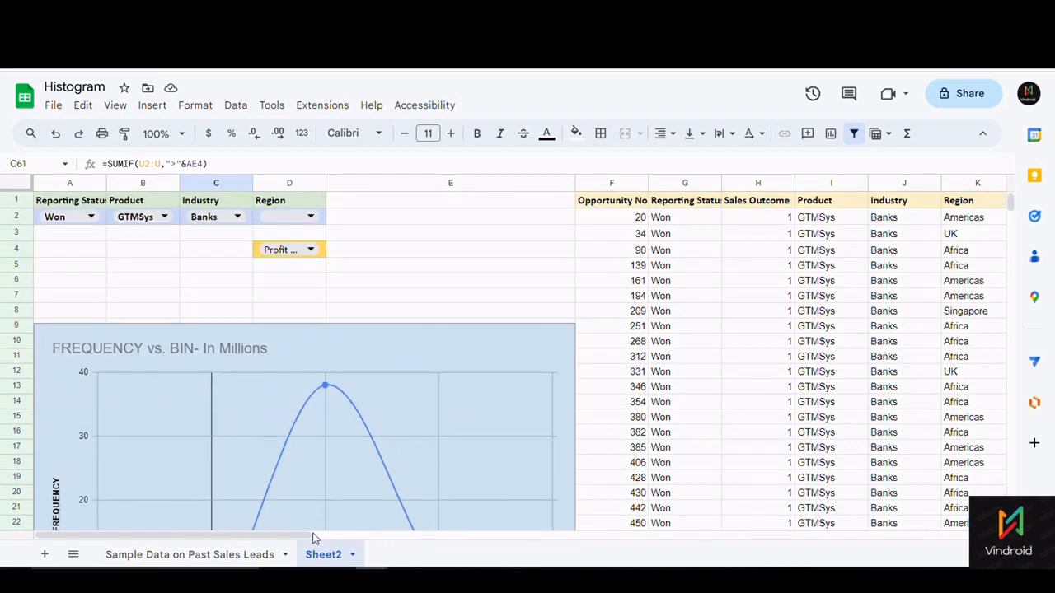
- Check the horizontal summary statistics table from column AC onward against the vertical statistics list starting at row 64
{"action": "left_click_drag", "start_coordinate": [313, 536], "coordinate": [848, 535]}
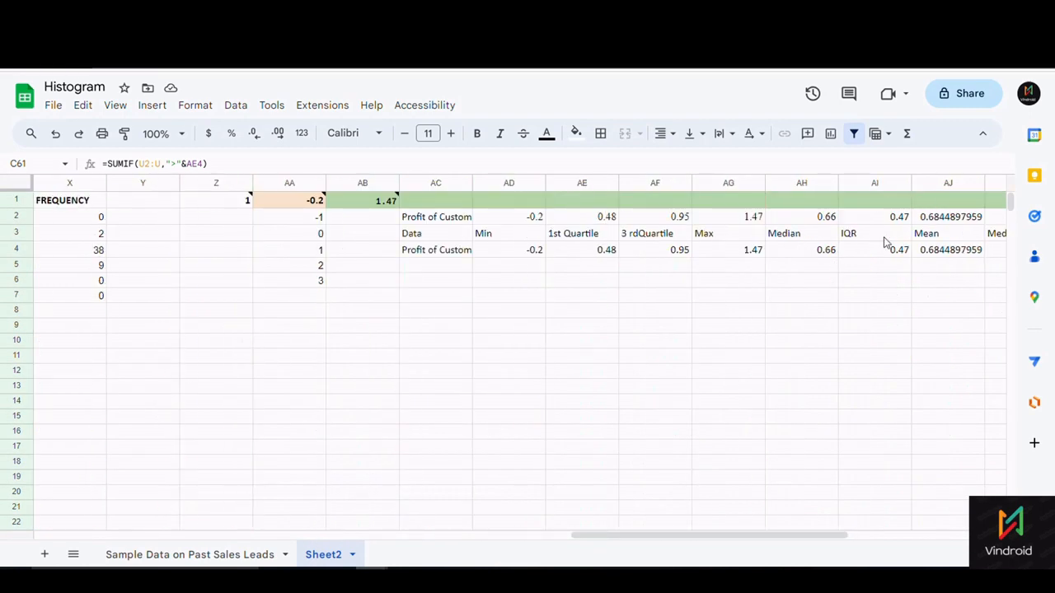
{"action": "left_click_drag", "start_coordinate": [599, 537], "coordinate": [140, 345]}
{"action": "scroll", "coordinate": [140, 344], "scroll_direction": "down", "scroll_amount": 20}
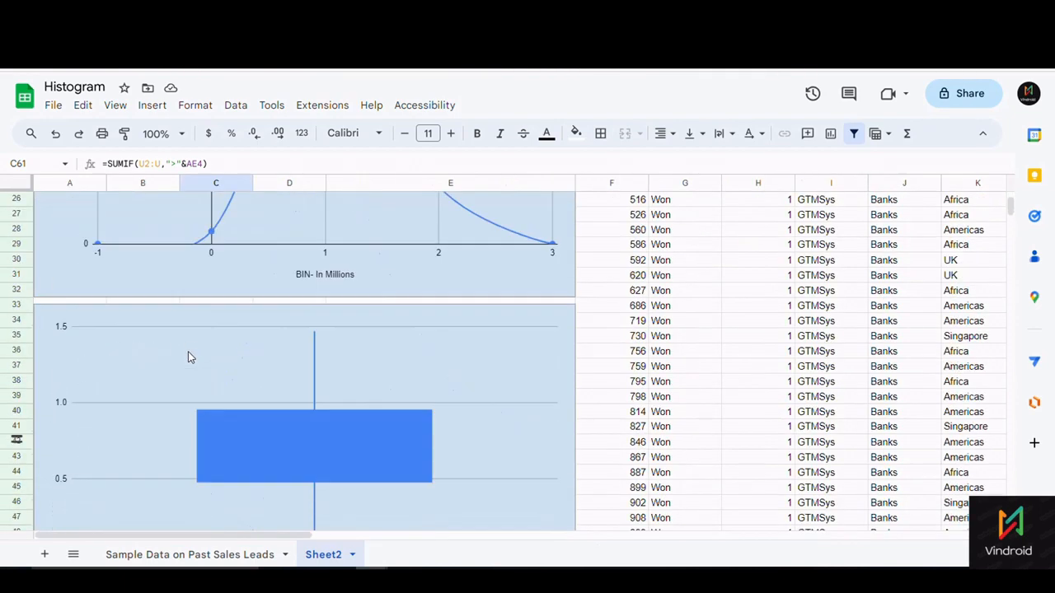
{"action": "scroll", "coordinate": [93, 309], "scroll_direction": "up", "scroll_amount": 2}
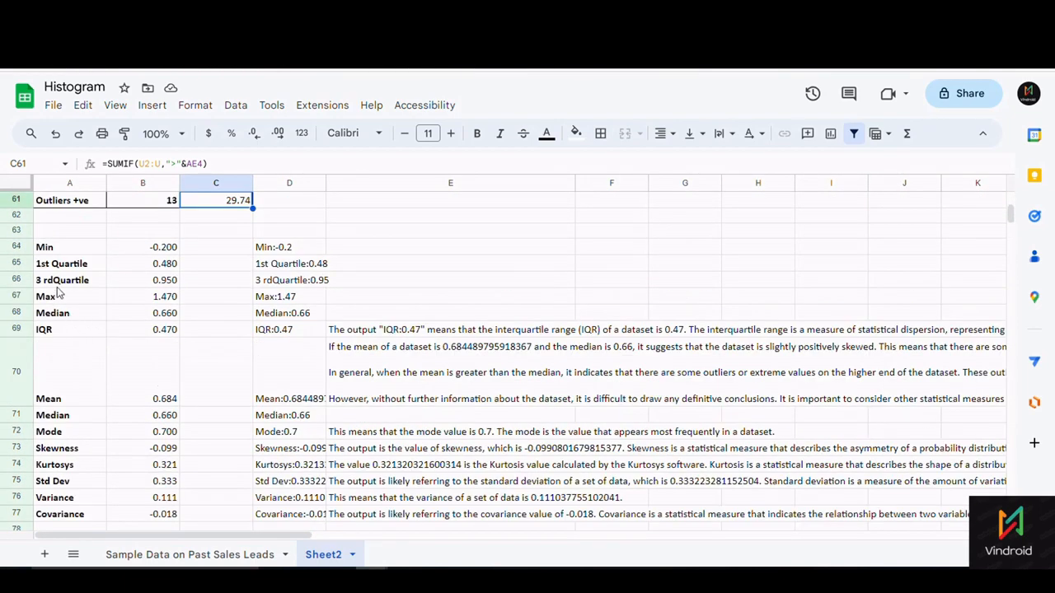
- Review the statistic labels from Min down to Variance in column A
{"action": "left_click", "coordinate": [57, 248]}
{"action": "left_click_drag", "start_coordinate": [63, 498], "coordinate": [72, 414]}
{"action": "left_click", "coordinate": [55, 249]}
{"action": "scroll", "coordinate": [216, 311], "scroll_direction": "up", "scroll_amount": 12}
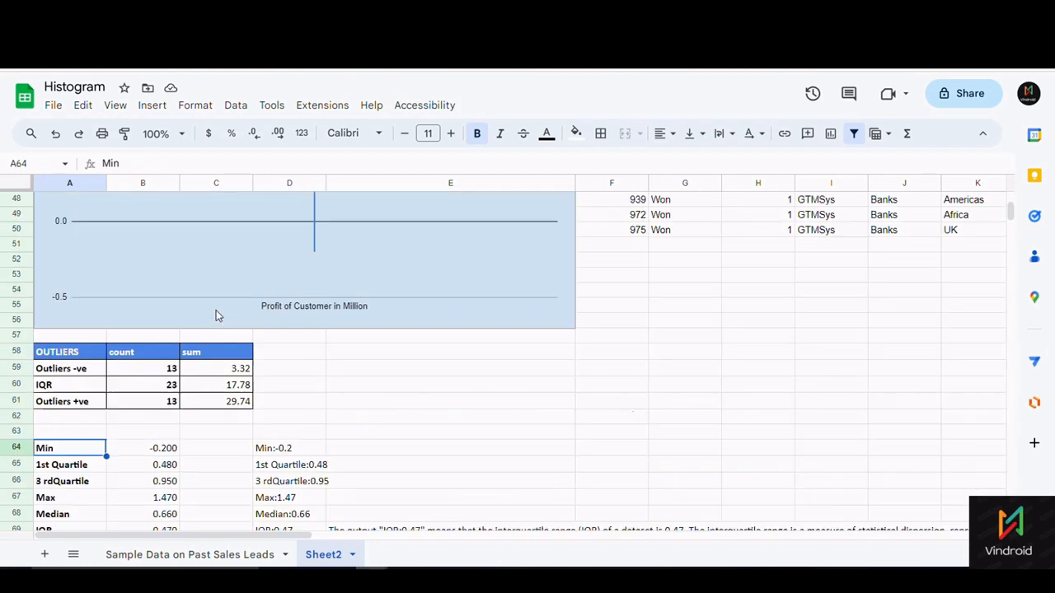
- Inspect the HLOOKUP formula behind the Min value in B64
{"action": "scroll", "coordinate": [242, 330], "scroll_direction": "down", "scroll_amount": 10}
{"action": "scroll", "coordinate": [250, 344], "scroll_direction": "down", "scroll_amount": 4}
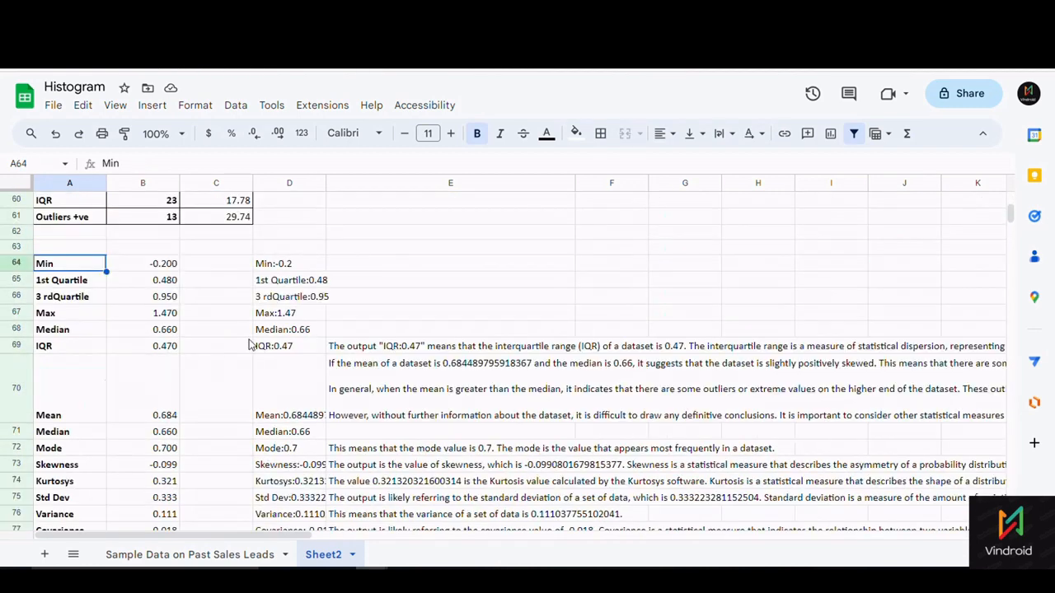
{"action": "left_click", "coordinate": [139, 268]}
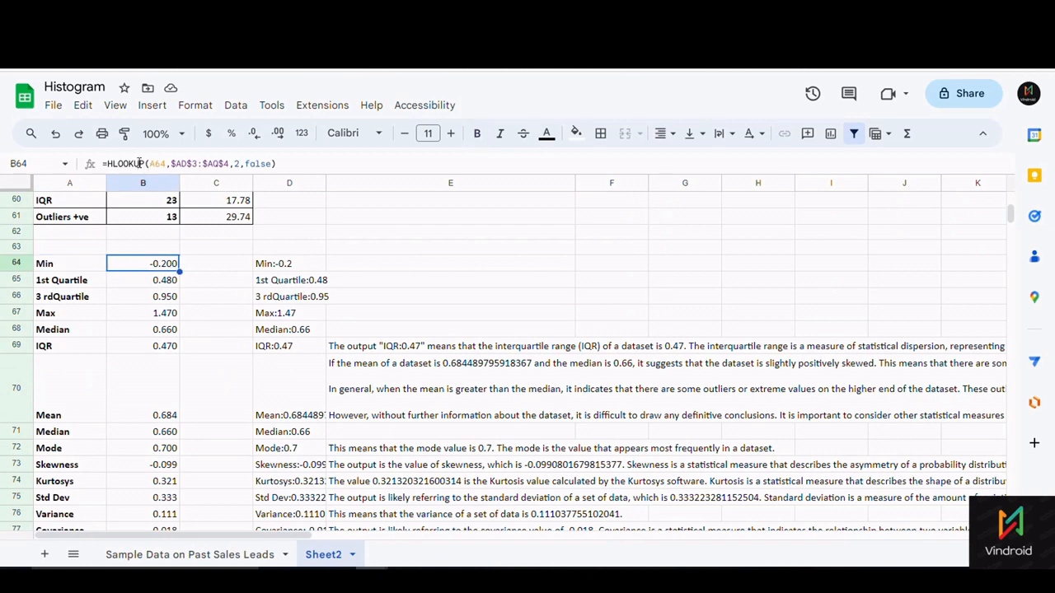
- Look over the filtered sales data, comparing the Product entry in I2 with the Sales Value in N2
{"action": "scroll", "coordinate": [404, 301], "scroll_direction": "up", "scroll_amount": 15}
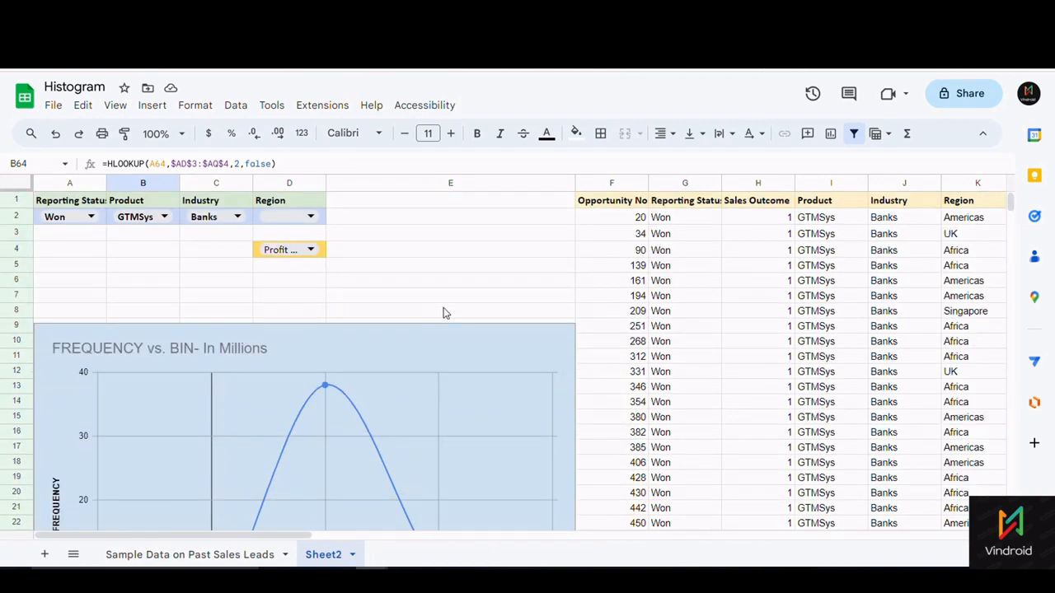
{"action": "left_click_drag", "start_coordinate": [301, 536], "coordinate": [706, 534]}
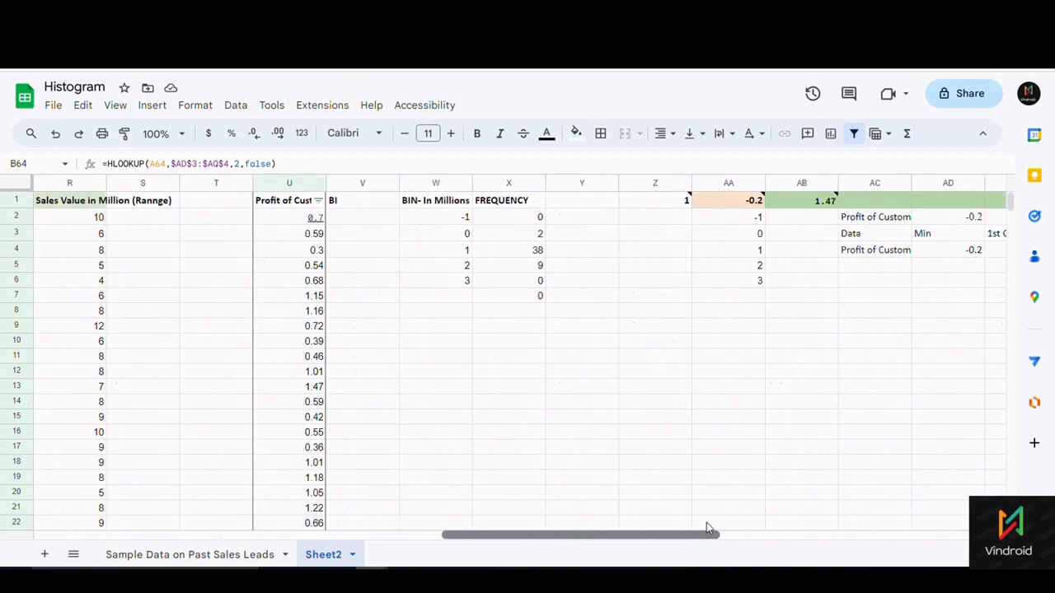
{"action": "left_click_drag", "start_coordinate": [462, 538], "coordinate": [258, 535]}
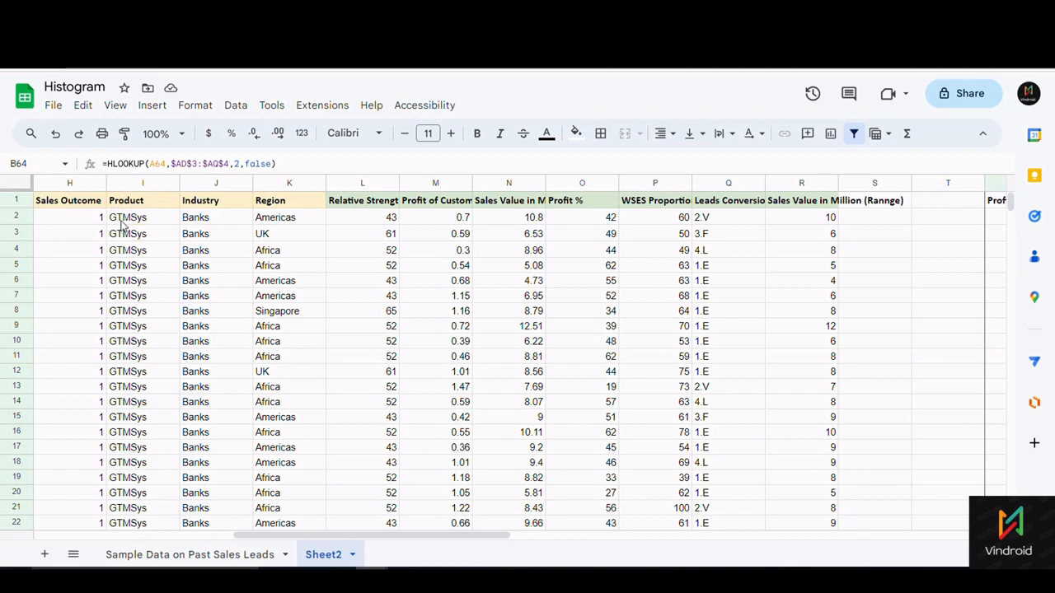
{"action": "left_click", "coordinate": [132, 218]}
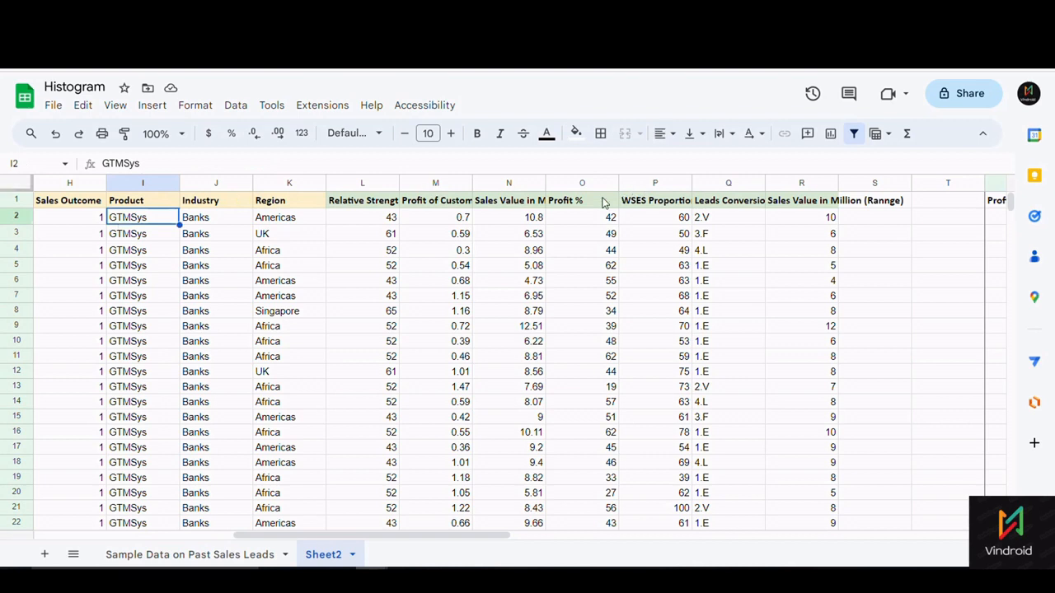
{"action": "left_click", "coordinate": [519, 219]}
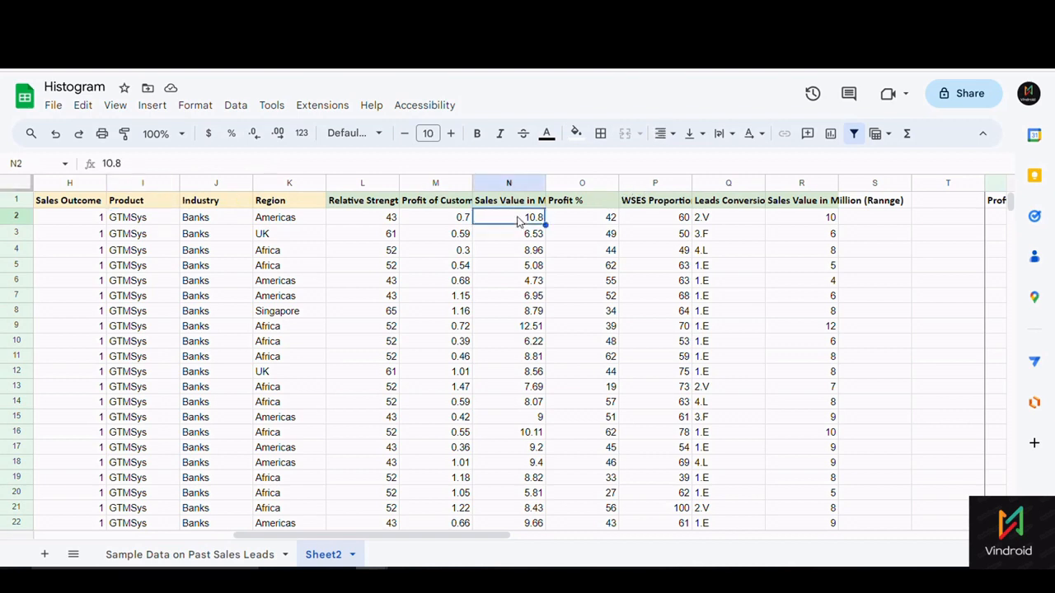
{"action": "left_click", "coordinate": [163, 221]}
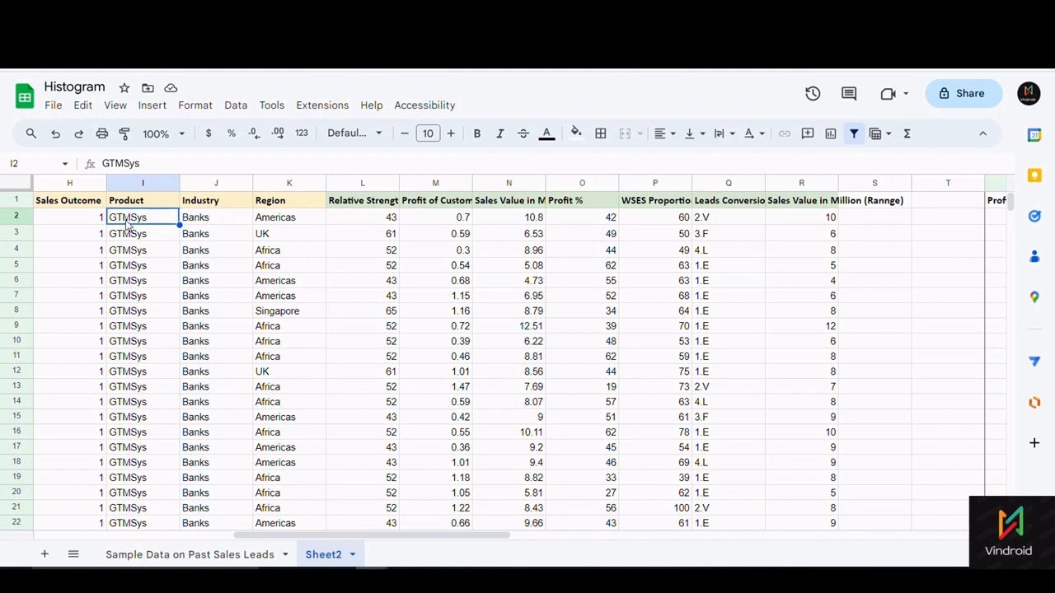
{"action": "left_click", "coordinate": [537, 219]}
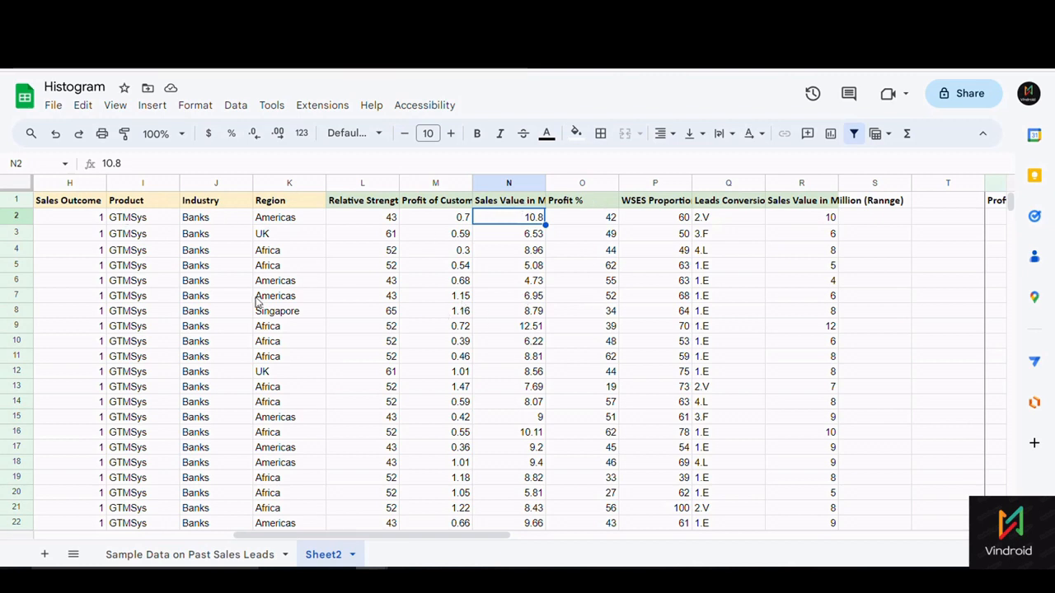
- Examine the computed statistics in AC2:AL2 and the matching label row in AC3:AL3
{"action": "left_click_drag", "start_coordinate": [451, 545], "coordinate": [867, 558]}
{"action": "left_click_drag", "start_coordinate": [220, 217], "coordinate": [902, 217]}
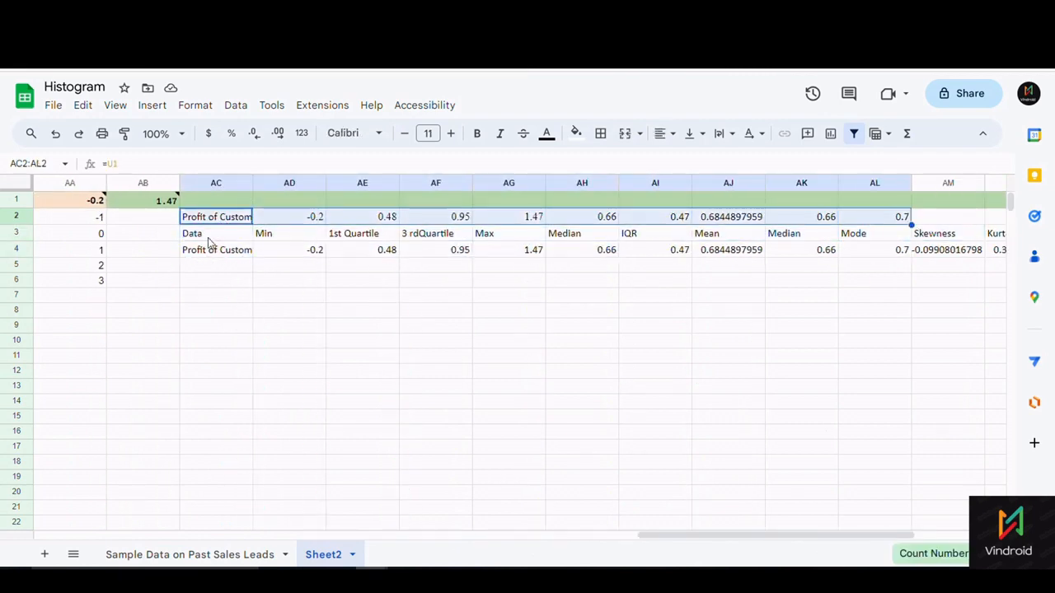
{"action": "left_click_drag", "start_coordinate": [212, 237], "coordinate": [855, 242]}
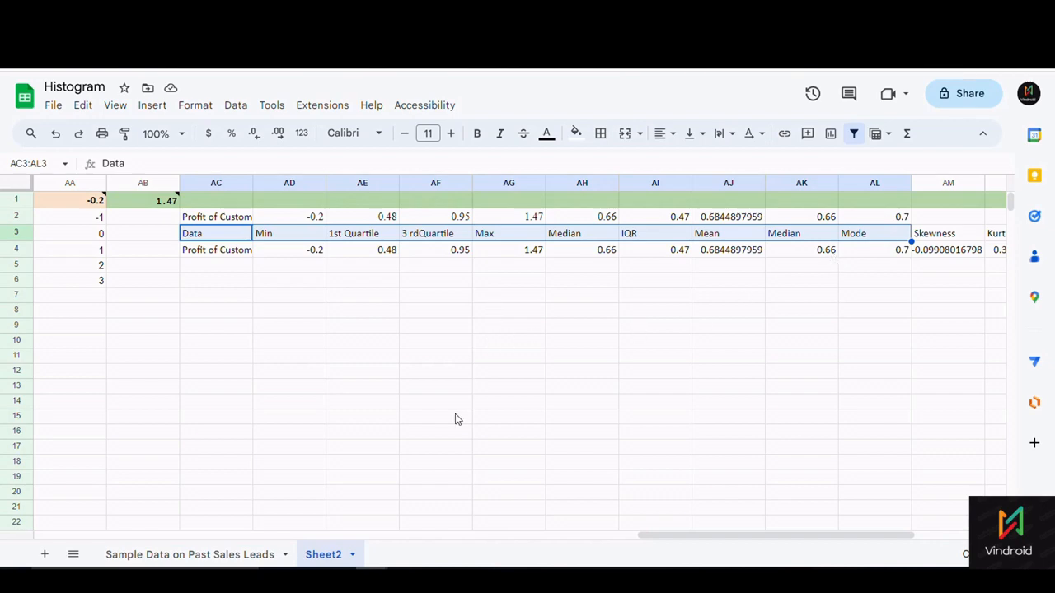
- Open the HLOOKUP formula of the 1st Quartile value in B65 to examine its arguments
{"action": "left_click_drag", "start_coordinate": [714, 537], "coordinate": [108, 536]}
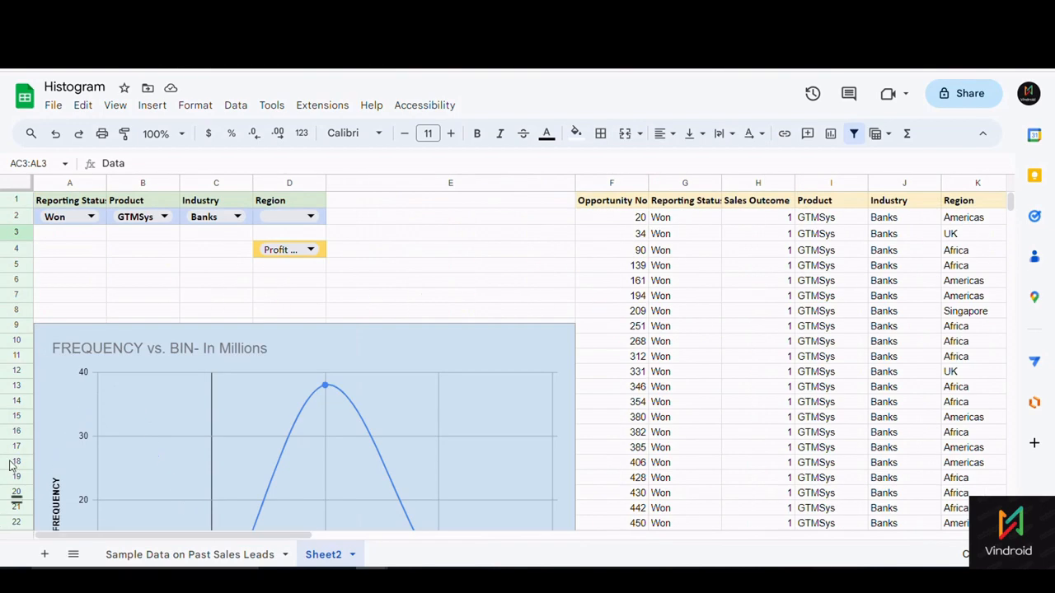
{"action": "scroll", "coordinate": [111, 374], "scroll_direction": "down", "scroll_amount": 5}
{"action": "scroll", "coordinate": [111, 373], "scroll_direction": "down", "scroll_amount": 6}
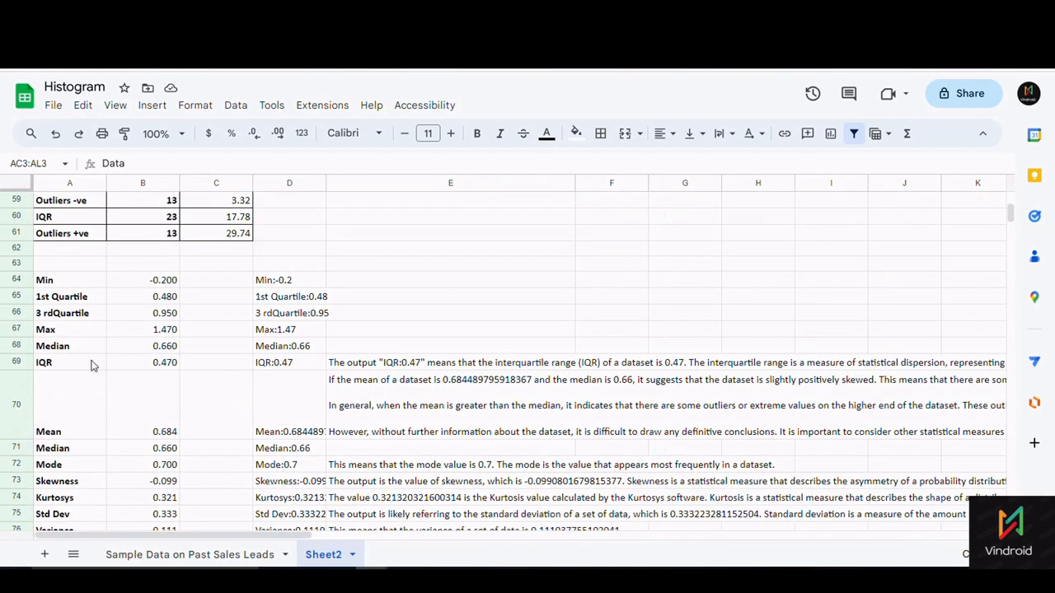
{"action": "left_click", "coordinate": [49, 281]}
{"action": "left_click", "coordinate": [89, 302]}
{"action": "left_click", "coordinate": [137, 301]}
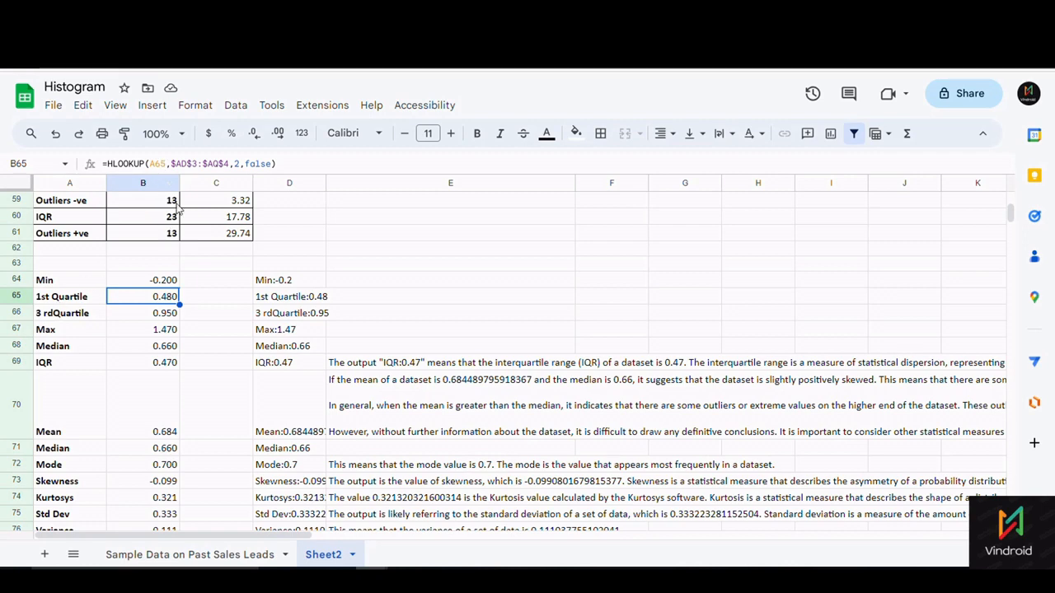
{"action": "left_click", "coordinate": [206, 163]}
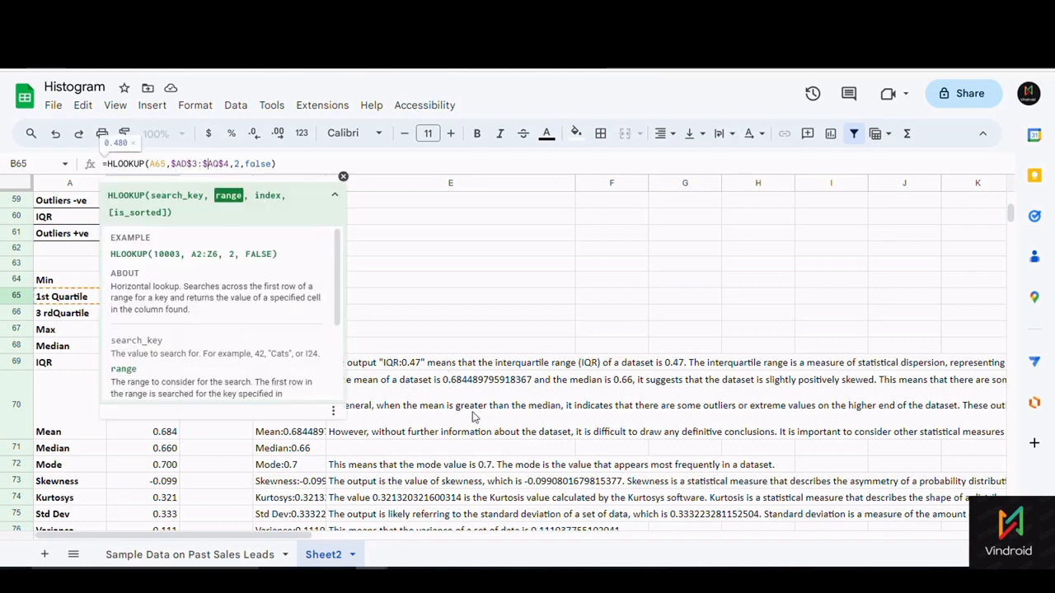
- Trace the B65 lookup from its search key A65 to the range $AD$3:$AQ$4, and check its false argument
{"action": "scroll", "coordinate": [1002, 214], "scroll_direction": "up", "scroll_amount": 15}
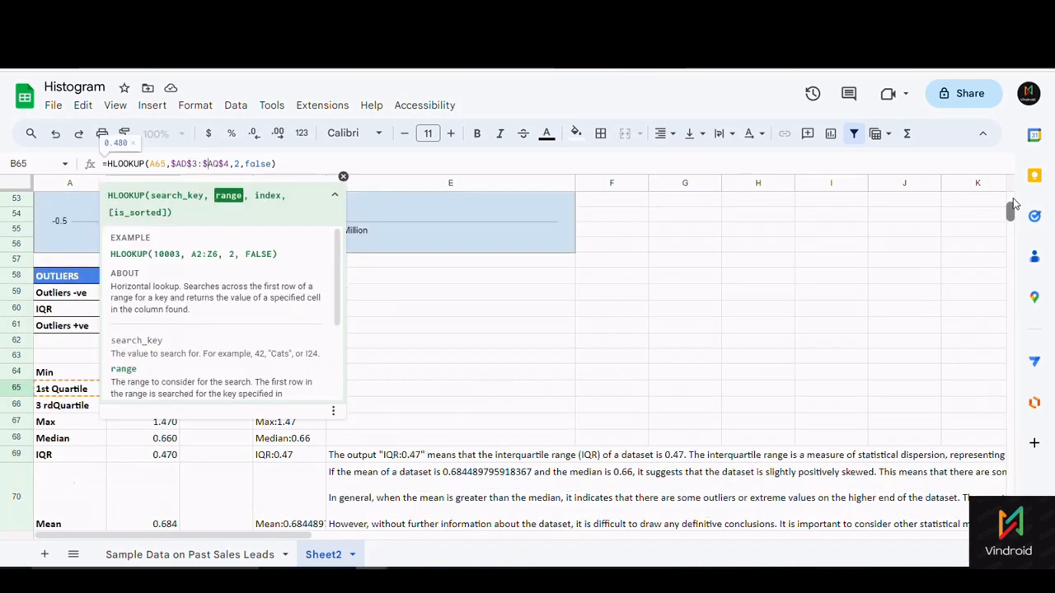
{"action": "left_click_drag", "start_coordinate": [331, 534], "coordinate": [860, 535]}
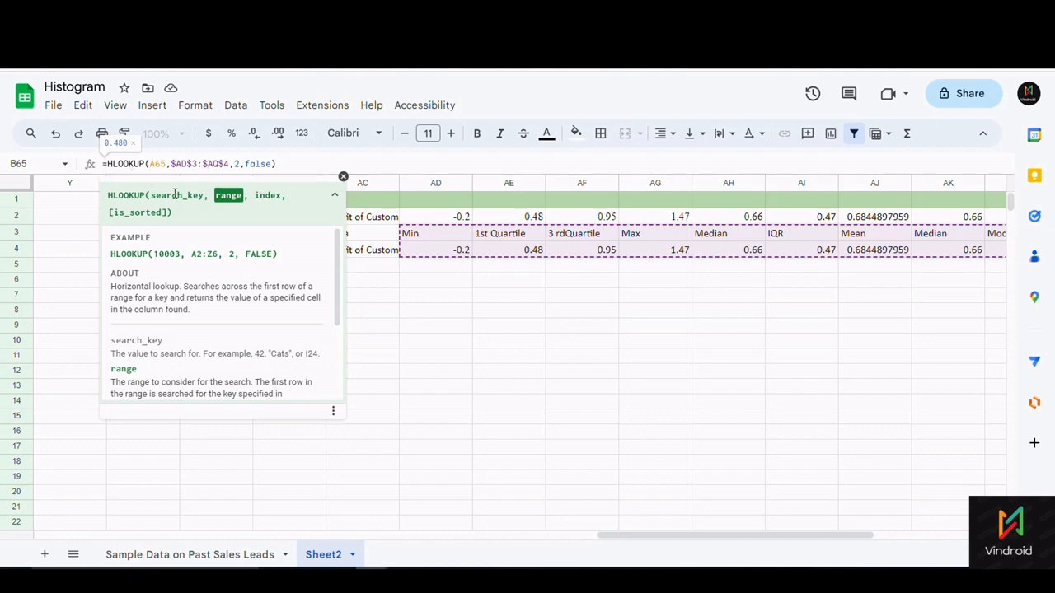
{"action": "left_click_drag", "start_coordinate": [624, 535], "coordinate": [123, 532]}
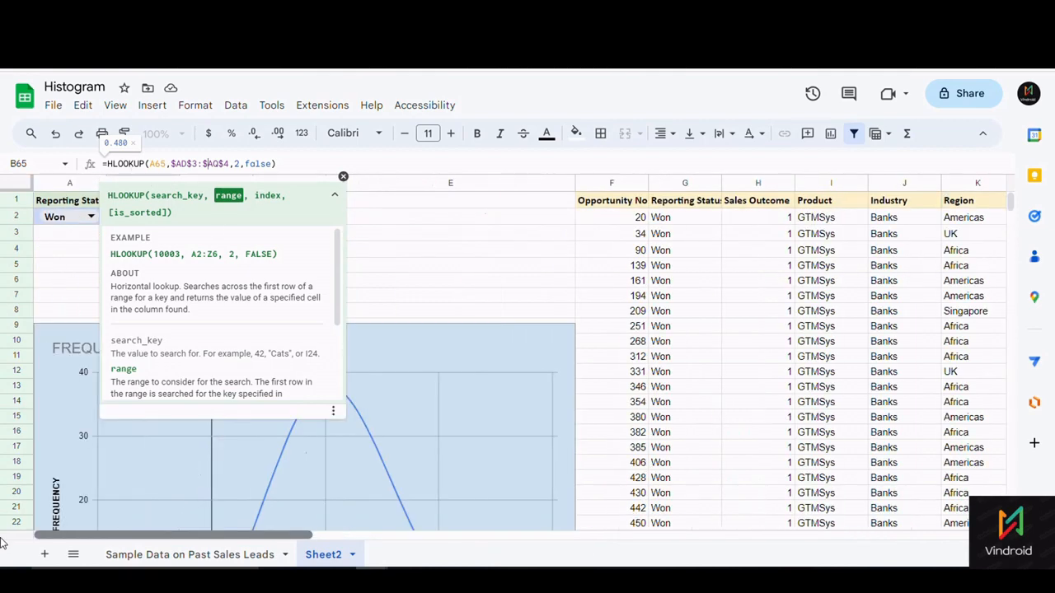
{"action": "scroll", "coordinate": [82, 479], "scroll_direction": "down", "scroll_amount": 10}
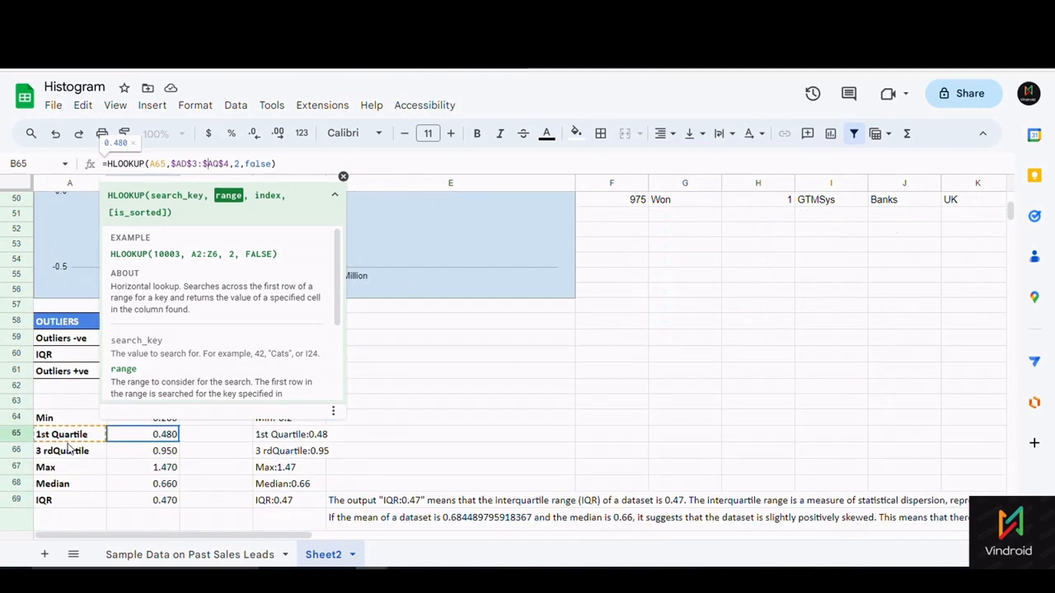
{"action": "scroll", "coordinate": [256, 495], "scroll_direction": "up", "scroll_amount": 4}
{"action": "left_click_drag", "start_coordinate": [272, 535], "coordinate": [787, 540]}
{"action": "scroll", "coordinate": [667, 498], "scroll_direction": "up", "scroll_amount": 12}
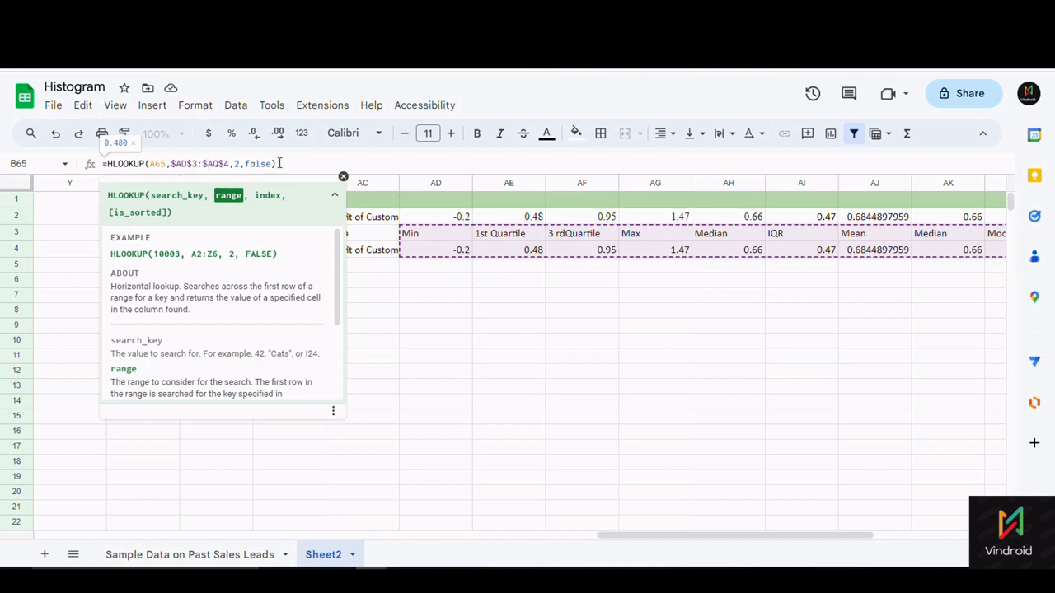
{"action": "left_click", "coordinate": [259, 166]}
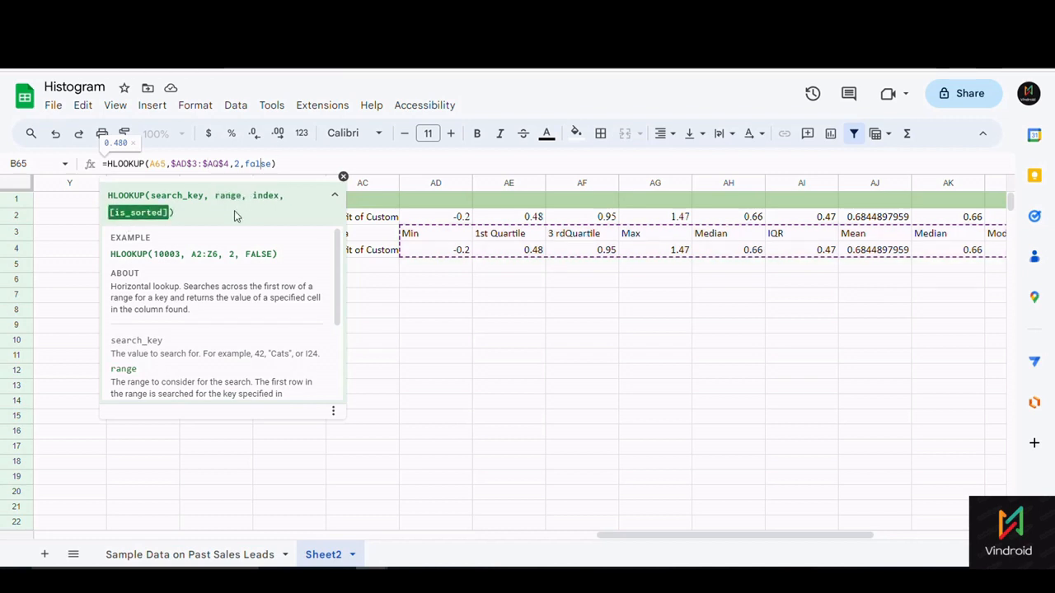
{"action": "left_click", "coordinate": [457, 310]}
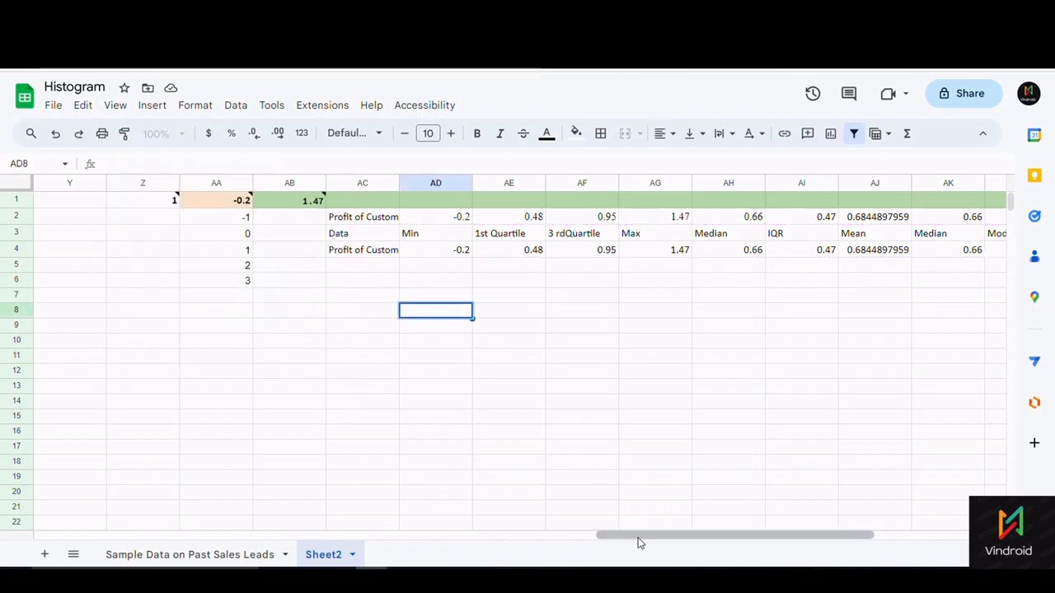
- Compare the HLOOKUP formulas of the Min, 3rd Quartile and Median values in column B
{"action": "left_click_drag", "start_coordinate": [641, 543], "coordinate": [79, 542]}
{"action": "scroll", "coordinate": [132, 464], "scroll_direction": "down", "scroll_amount": 15}
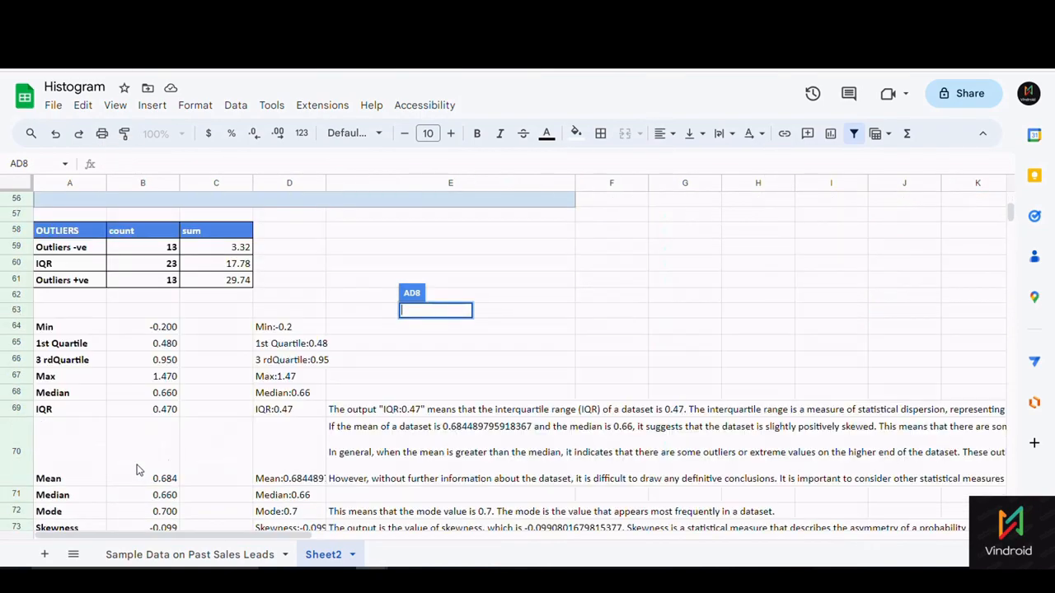
{"action": "scroll", "coordinate": [138, 469], "scroll_direction": "down", "scroll_amount": 3}
{"action": "scroll", "coordinate": [165, 387], "scroll_direction": "up", "scroll_amount": 2}
{"action": "left_click", "coordinate": [168, 282]}
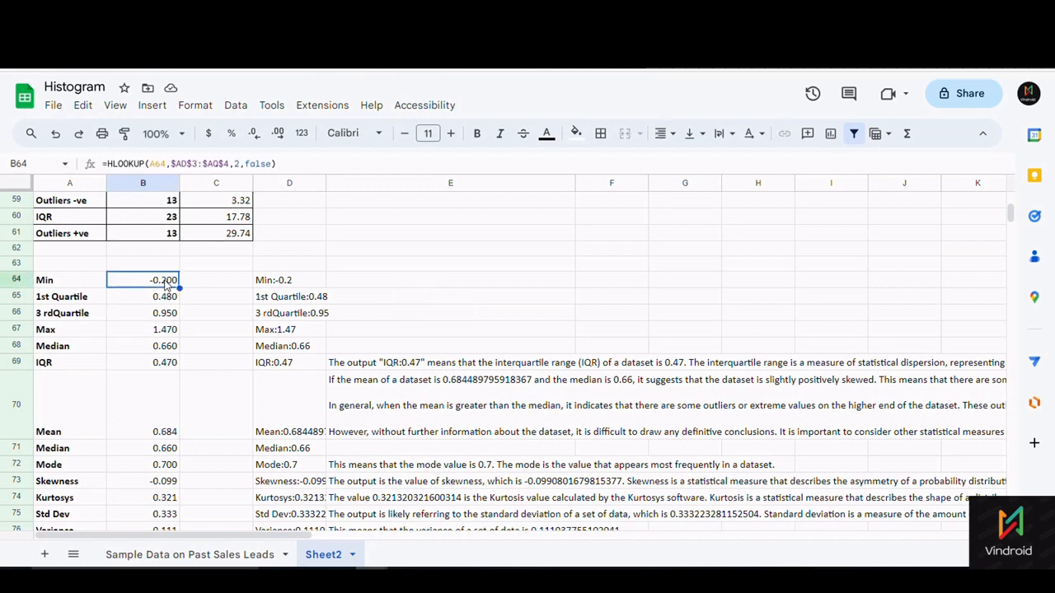
{"action": "left_click_drag", "start_coordinate": [174, 164], "coordinate": [231, 164]}
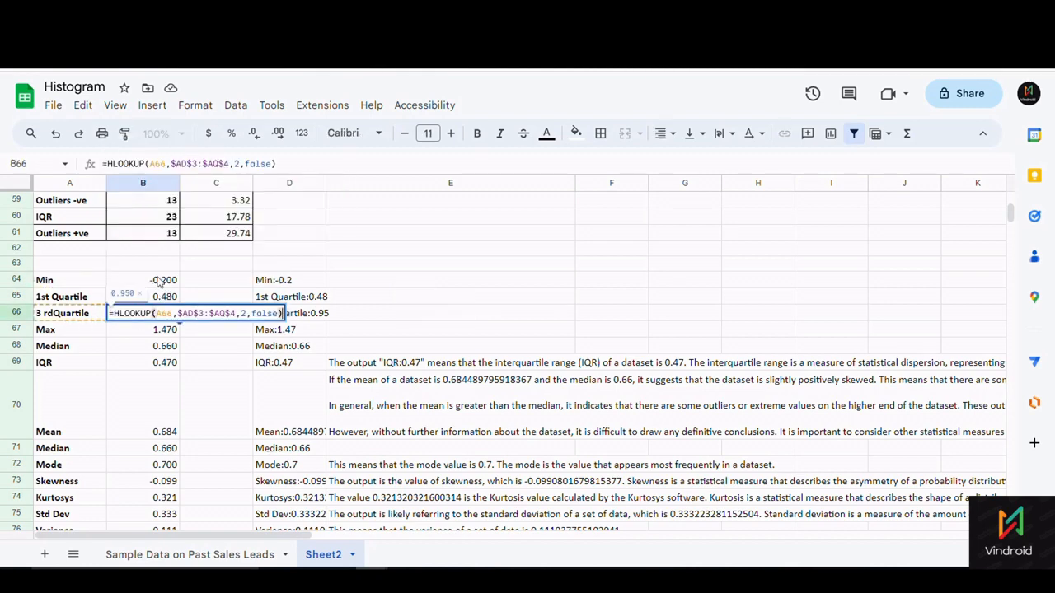
{"action": "key", "text": "Escape"}
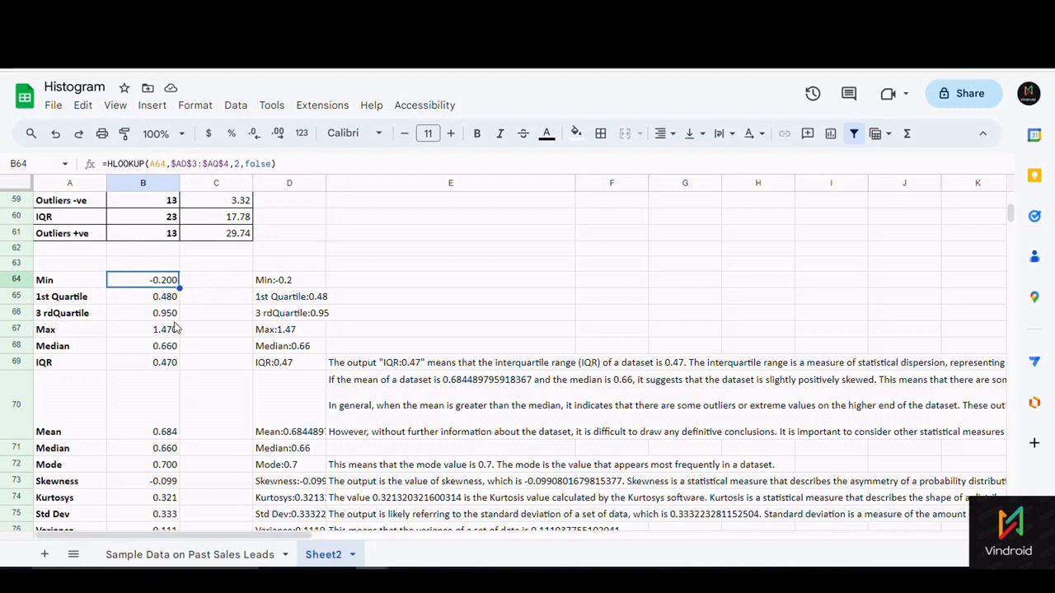
{"action": "left_click", "coordinate": [199, 312]}
{"action": "left_click", "coordinate": [139, 345]}
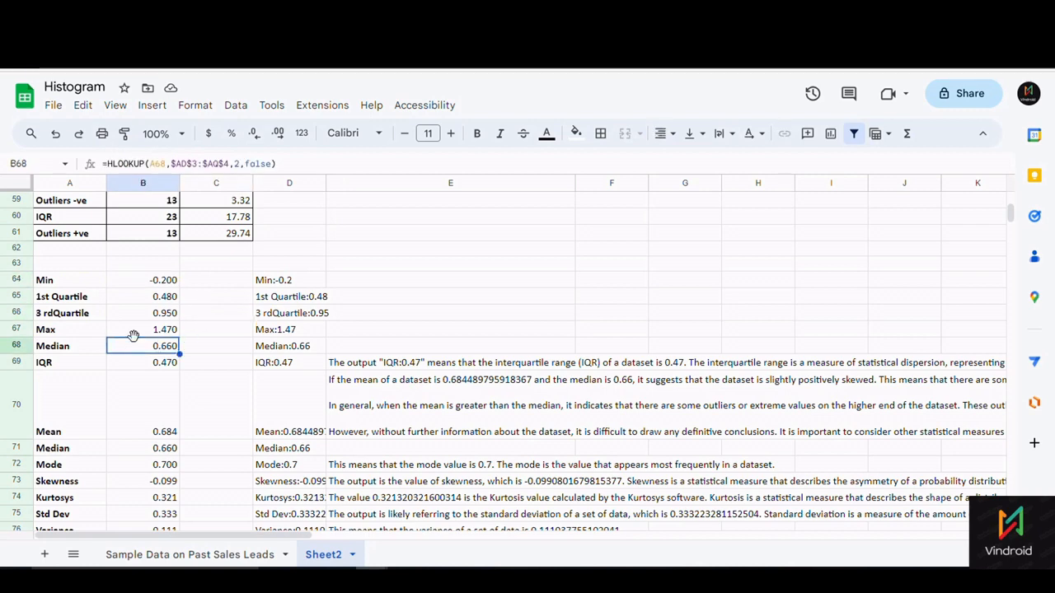
{"action": "left_click", "coordinate": [87, 312]}
{"action": "left_click", "coordinate": [114, 285]}
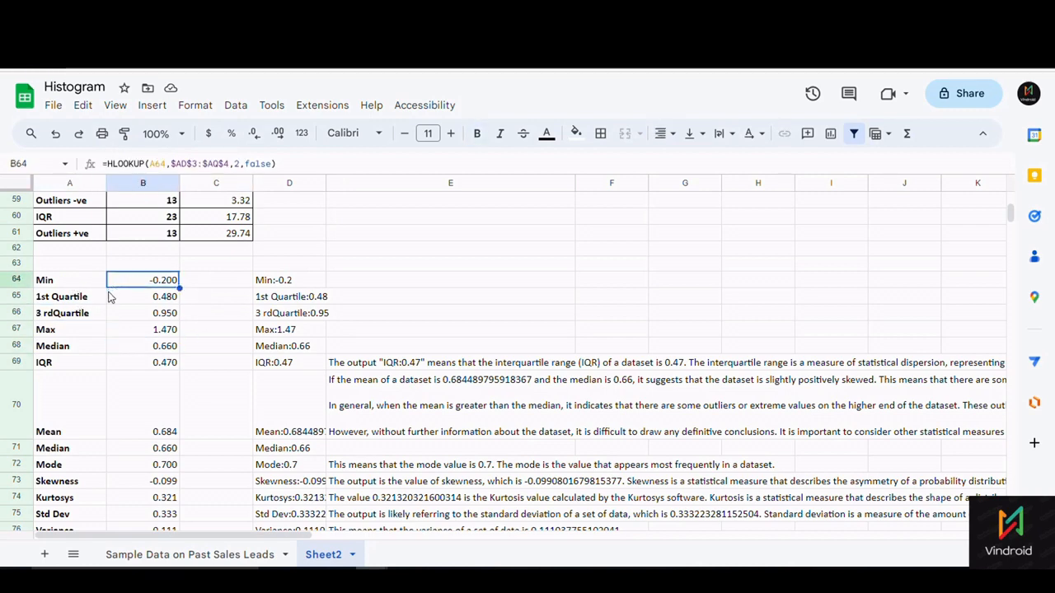
- Check the formulas in column D that join each statistic's label and value with a colon, from Min to Mean
{"action": "left_click", "coordinate": [276, 283]}
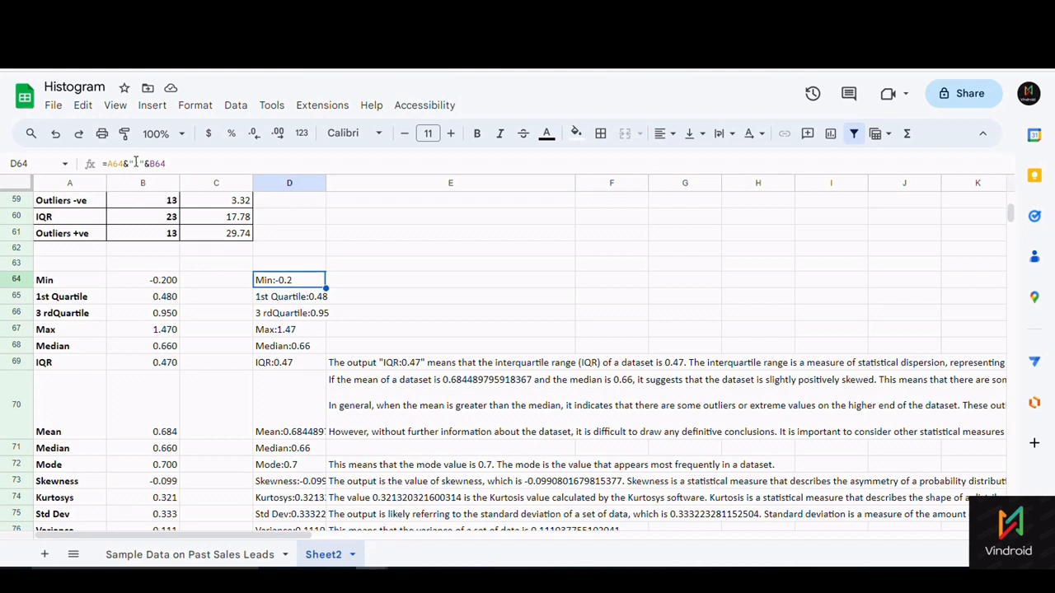
{"action": "left_click", "coordinate": [294, 301]}
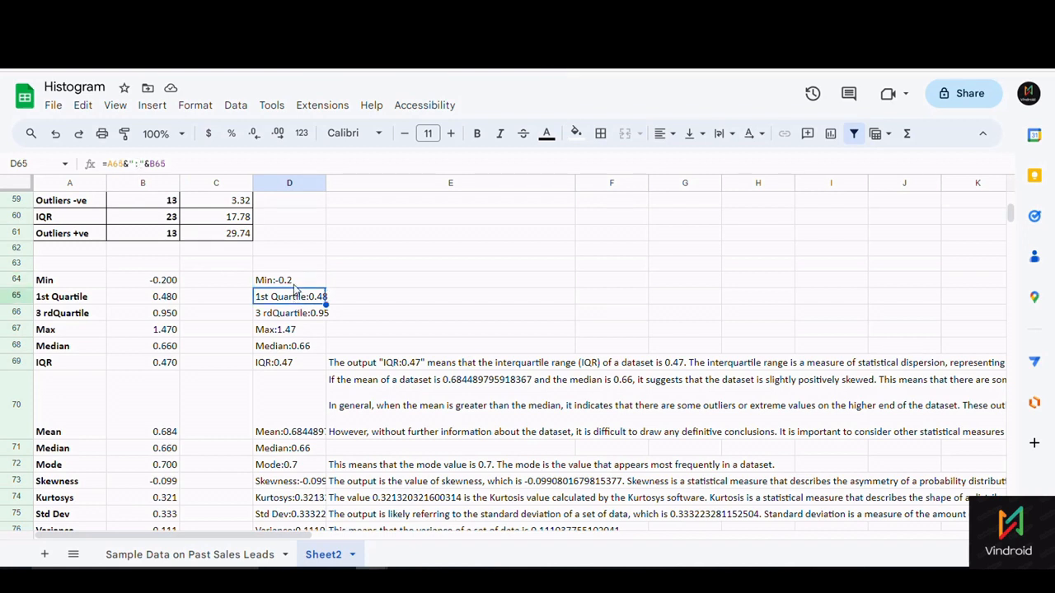
{"action": "left_click", "coordinate": [294, 284]}
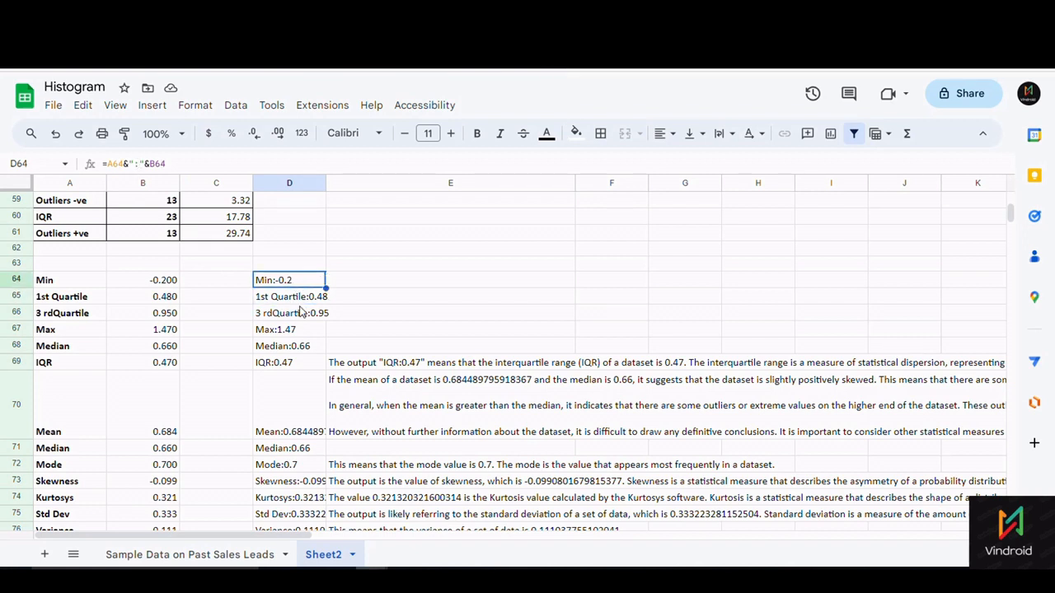
{"action": "left_click_drag", "start_coordinate": [301, 313], "coordinate": [298, 329]}
{"action": "left_click", "coordinate": [297, 363]}
{"action": "left_click", "coordinate": [283, 283]}
{"action": "left_click", "coordinate": [284, 330]}
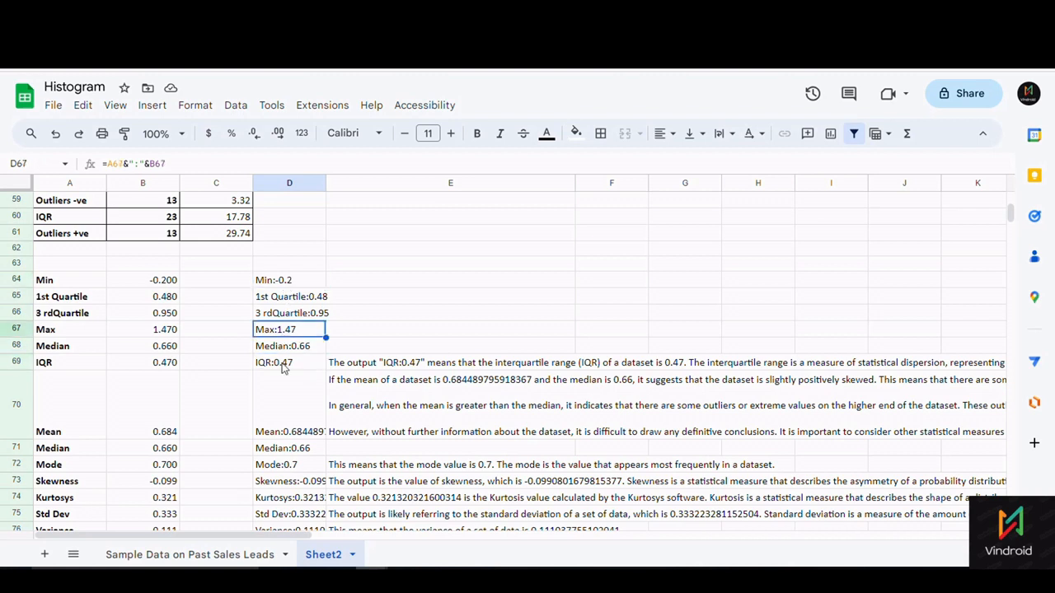
{"action": "left_click", "coordinate": [283, 368]}
{"action": "left_click", "coordinate": [276, 402]}
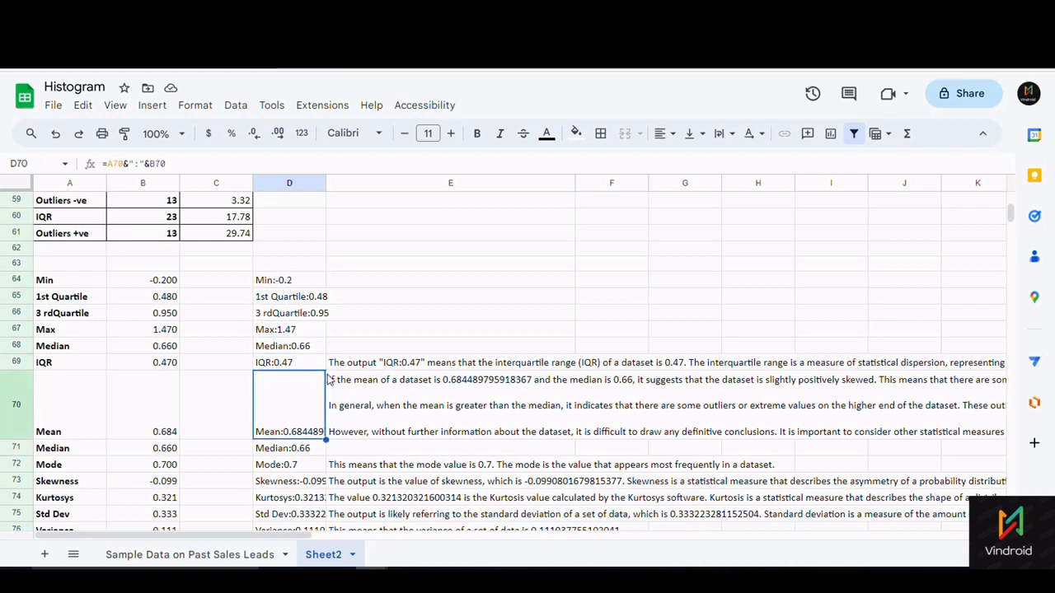
- Inspect the GPT formulas that generate the IQR explanation in E69 and the mean explanation in E70
{"action": "left_click", "coordinate": [345, 366]}
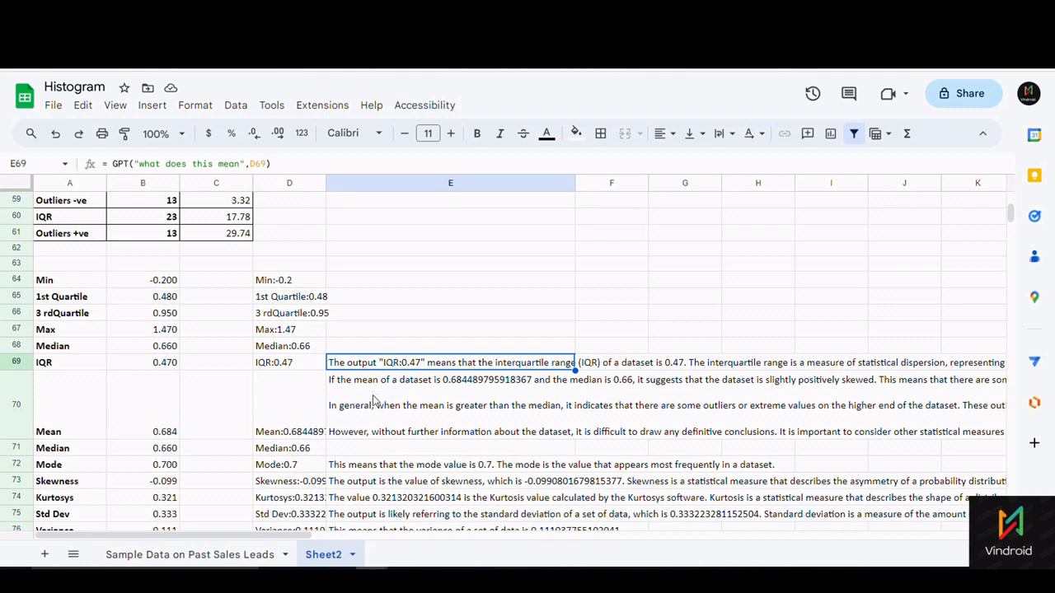
{"action": "left_click", "coordinate": [317, 419]}
{"action": "left_click", "coordinate": [358, 413]}
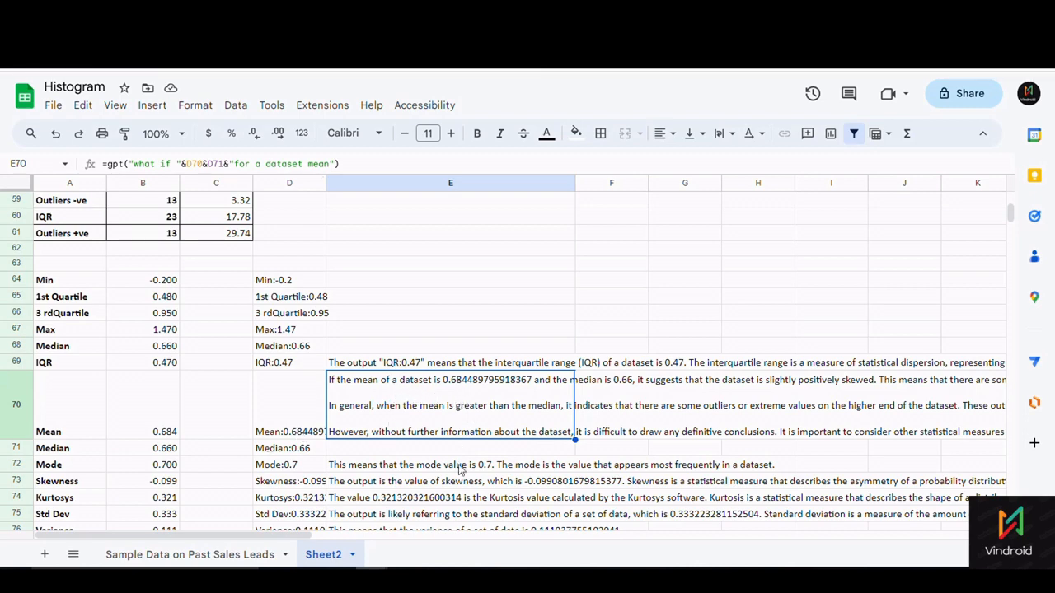
- Read the full GPT explanation of the mean in row 70 through to the end of its text
{"action": "scroll", "coordinate": [330, 540], "scroll_direction": "right", "scroll_amount": 2}
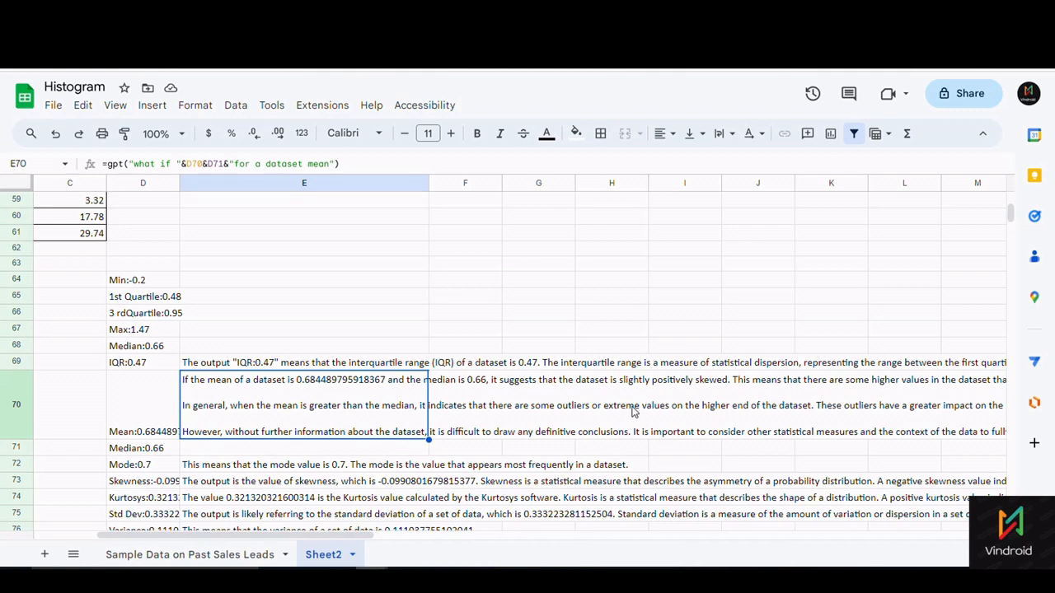
{"action": "left_click_drag", "start_coordinate": [358, 538], "coordinate": [415, 558]}
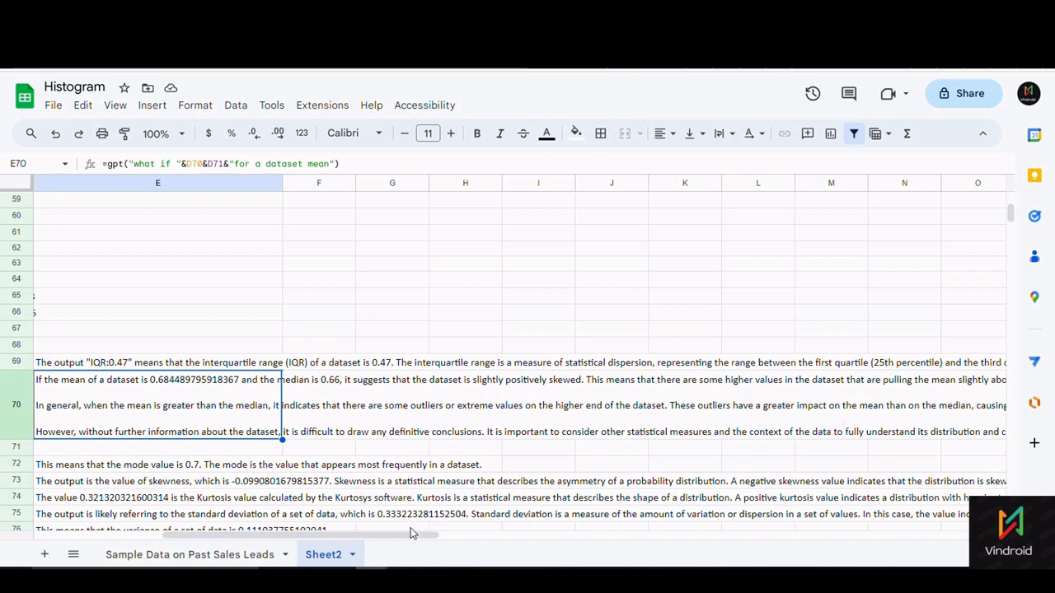
{"action": "left_click_drag", "start_coordinate": [369, 540], "coordinate": [279, 540]}
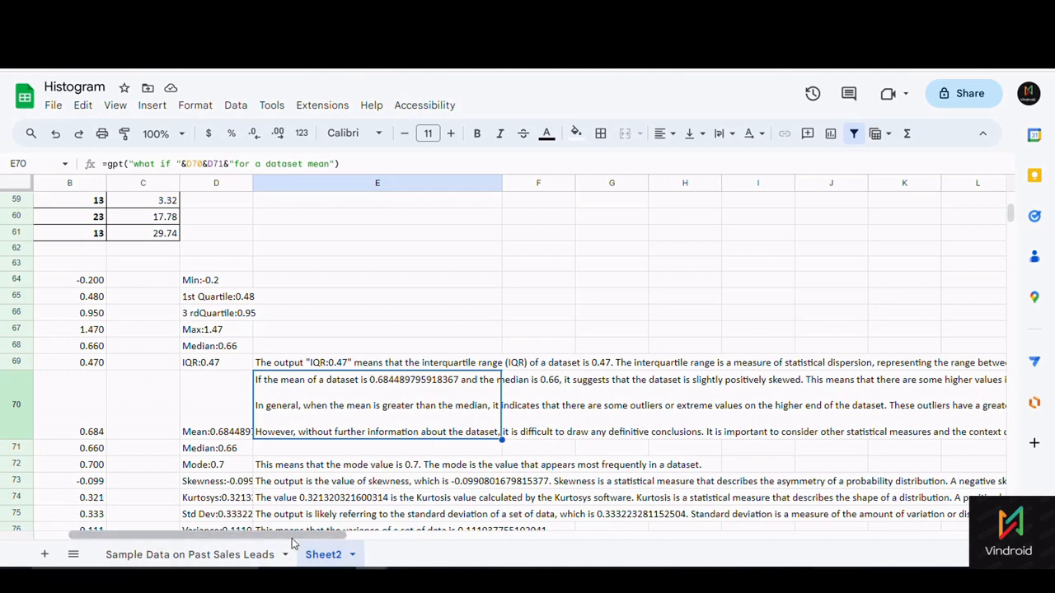
{"action": "left_click_drag", "start_coordinate": [292, 537], "coordinate": [72, 539]}
- Check the SUMIF formula for the positive outliers' sum in C61, and relate it to the mean explanation in E70
{"action": "scroll", "coordinate": [46, 482], "scroll_direction": "up", "scroll_amount": 3}
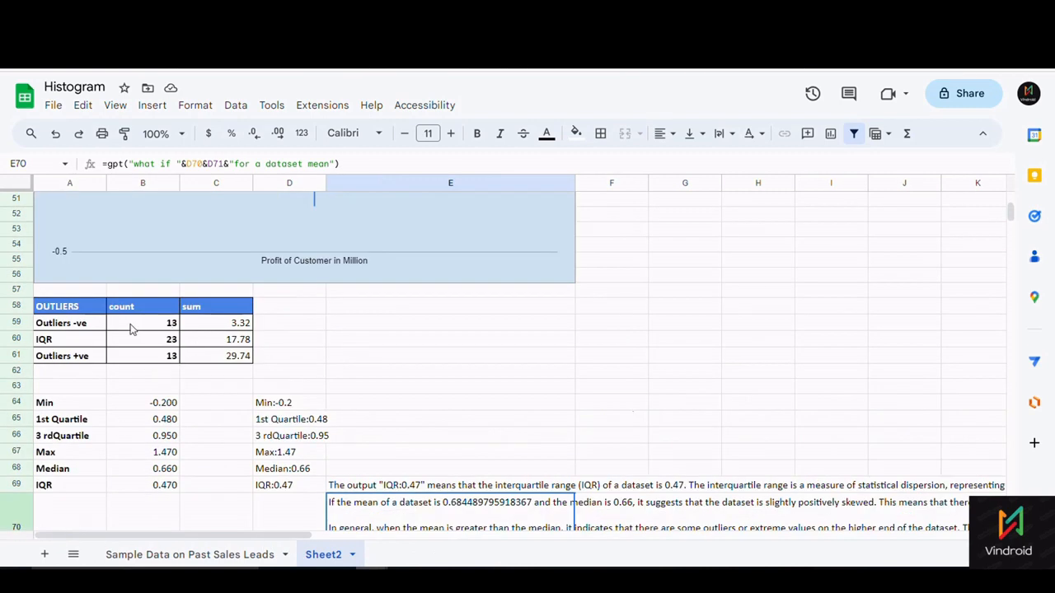
{"action": "left_click", "coordinate": [221, 362]}
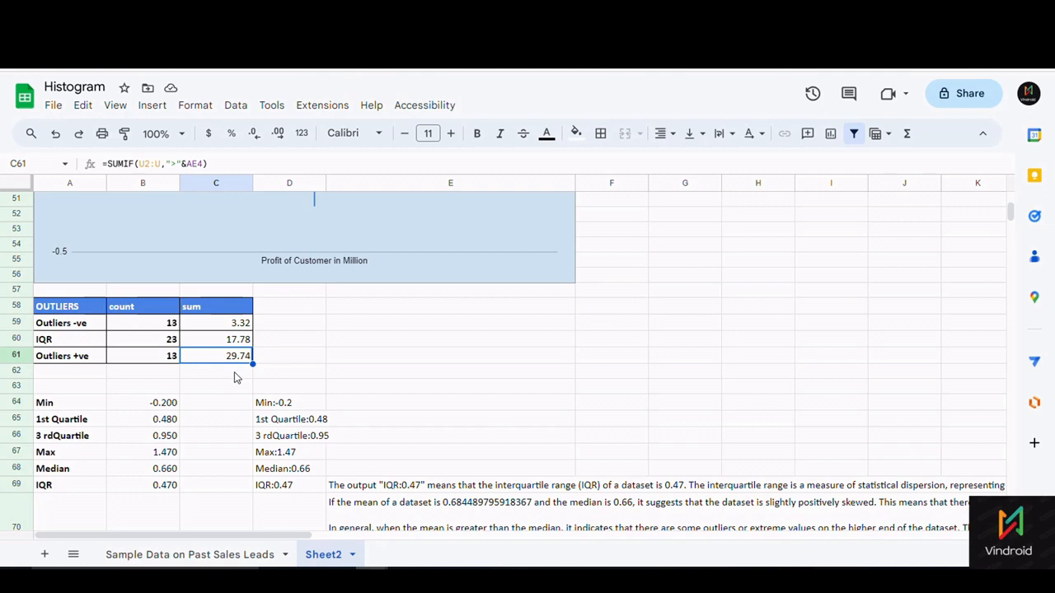
{"action": "scroll", "coordinate": [235, 375], "scroll_direction": "down", "scroll_amount": 5}
{"action": "left_click", "coordinate": [360, 401]}
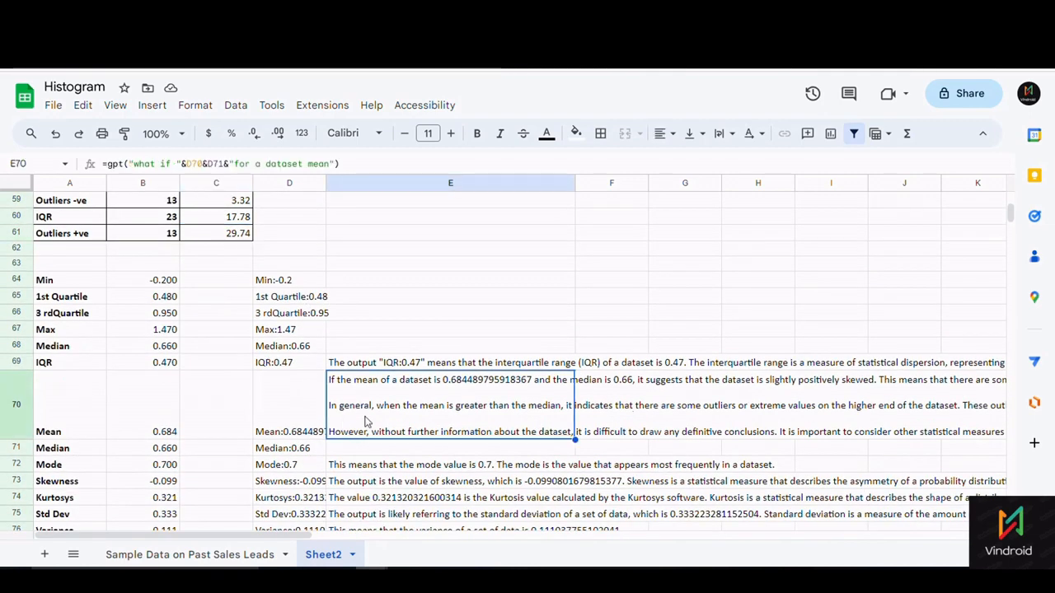
- Inspect the GPT formulas that explain the standard deviation in E75 and the kurtosis in E74
{"action": "scroll", "coordinate": [368, 422], "scroll_direction": "down", "scroll_amount": 2}
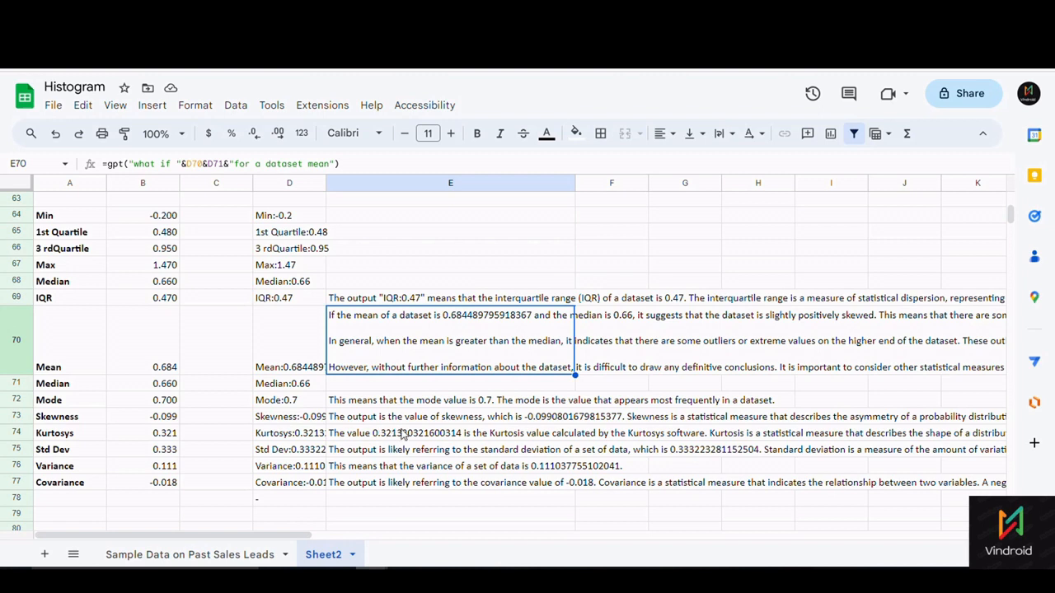
{"action": "left_click", "coordinate": [346, 455]}
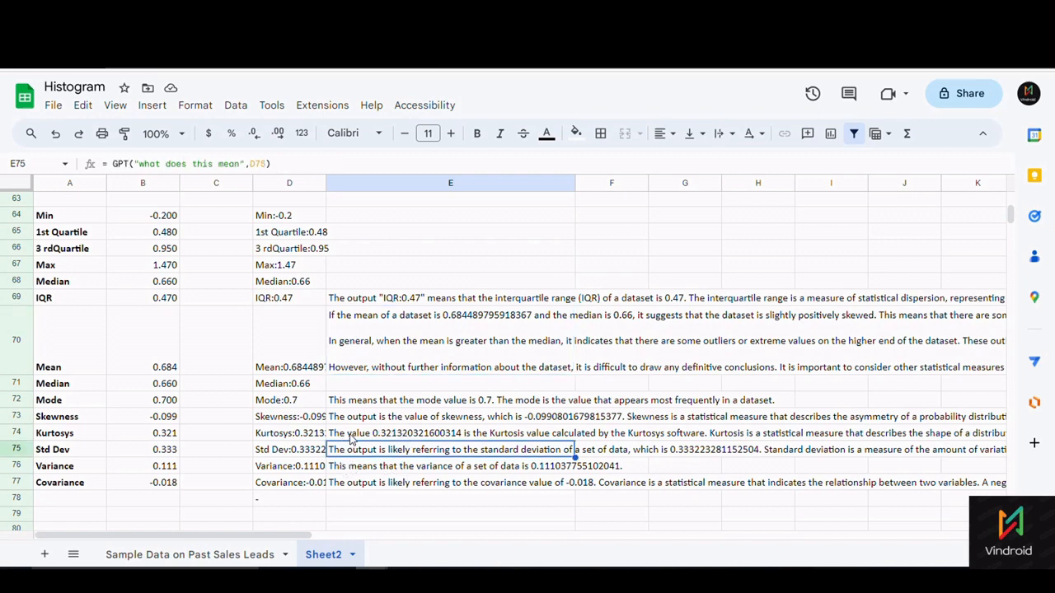
{"action": "left_click", "coordinate": [354, 438]}
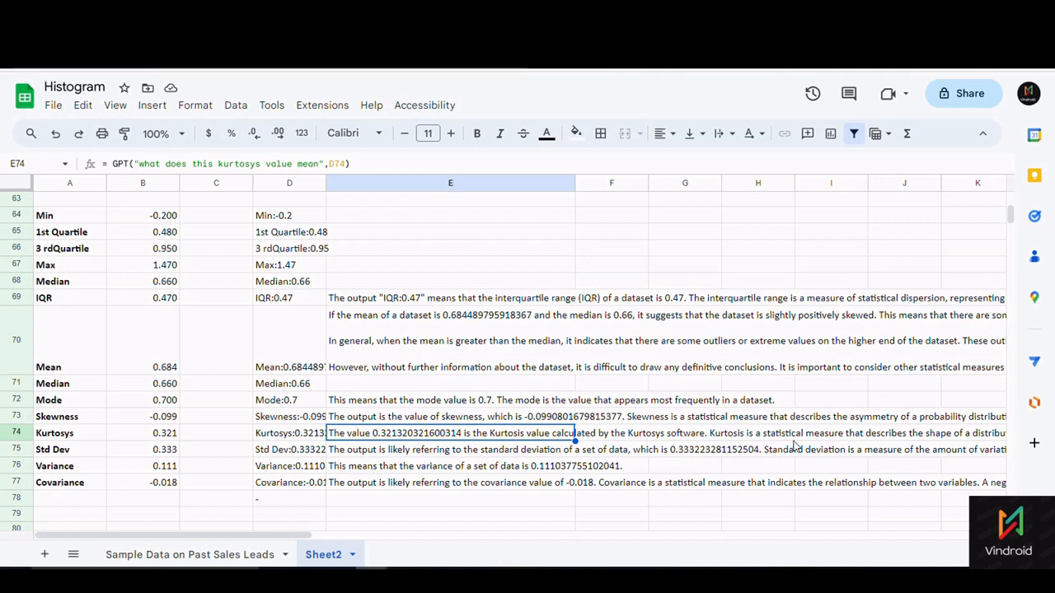
- Read the kurtosis explanation along row 74 from column E through to the end of its text in column X
{"action": "left_click_drag", "start_coordinate": [296, 537], "coordinate": [403, 544]}
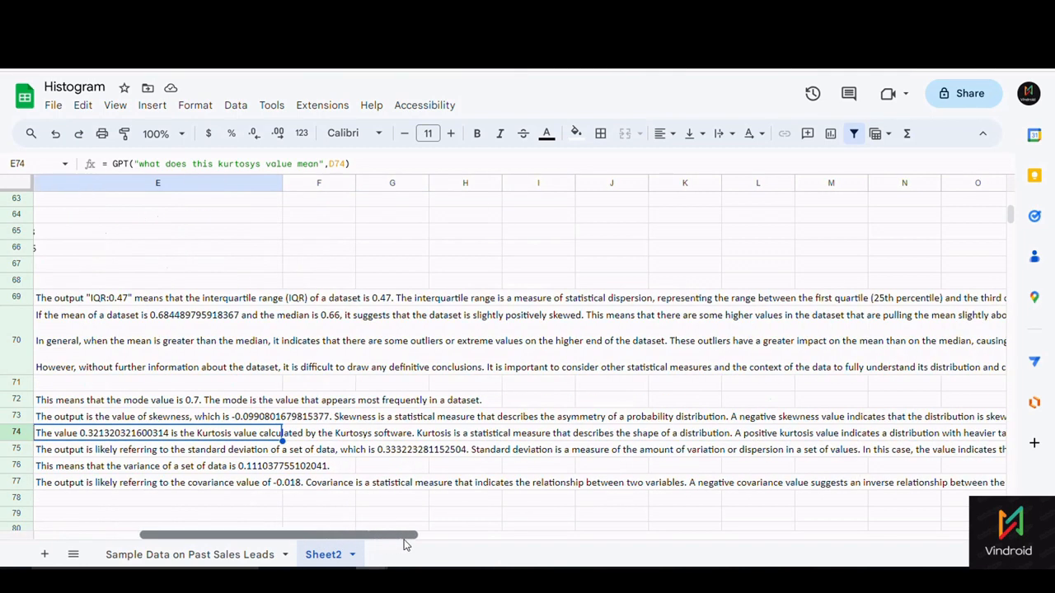
{"action": "left_click", "coordinate": [590, 440]}
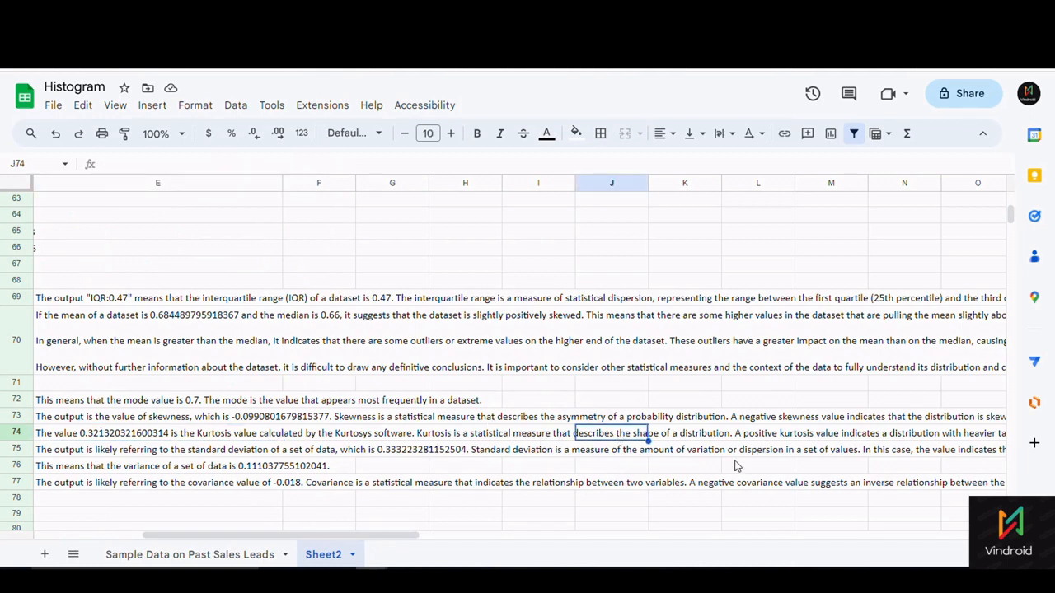
{"action": "key", "text": "Right"}
{"action": "key", "text": "Right"}
{"action": "key", "text": "Right"}
{"action": "key", "text": "Right"}
{"action": "key", "text": "Right"}
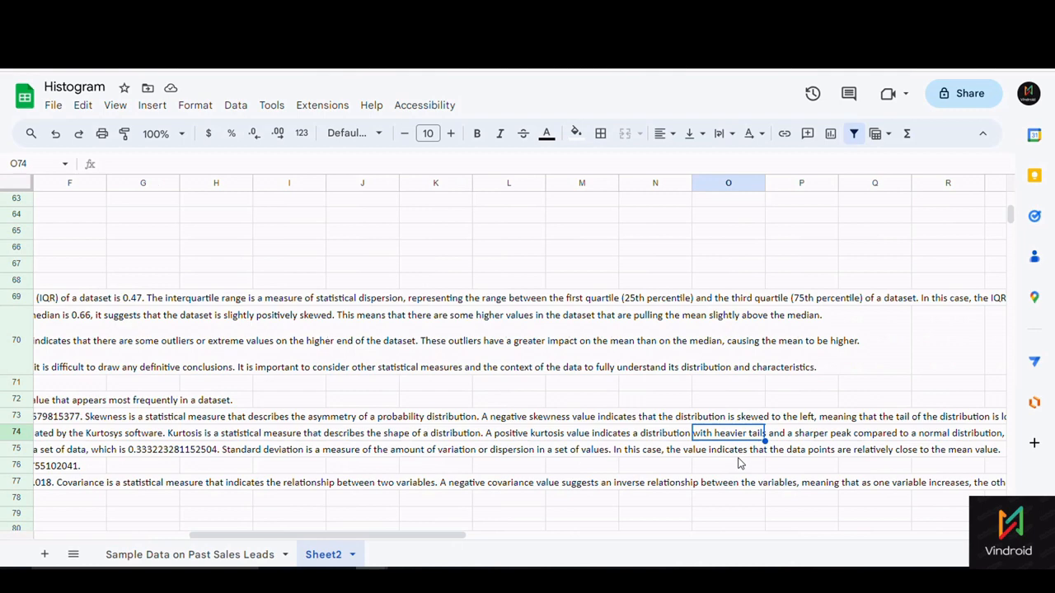
{"action": "key", "text": "Right"}
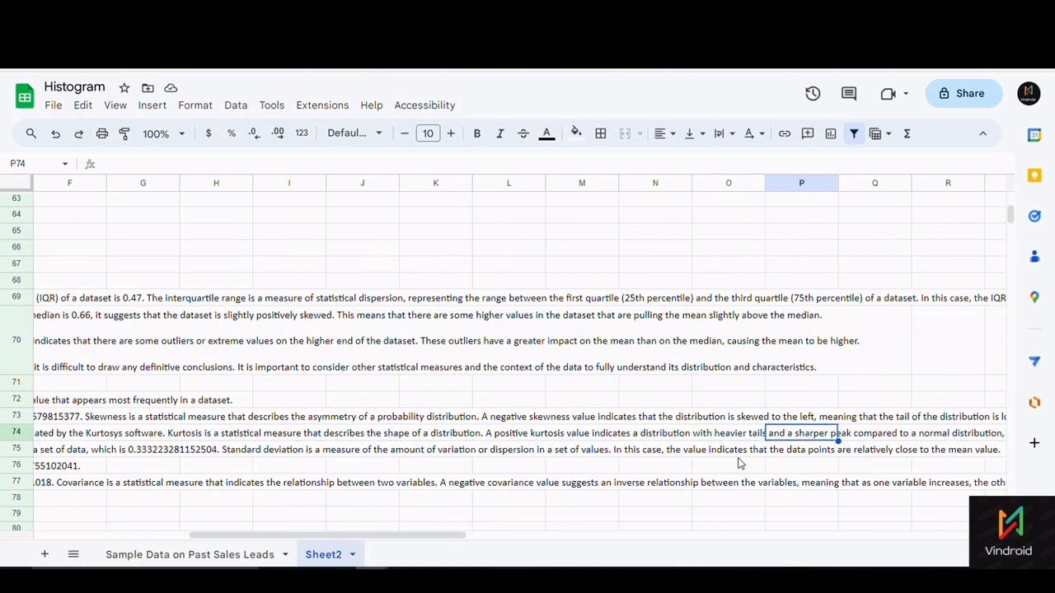
{"action": "key", "text": "Right"}
{"action": "key", "text": "Right"}
{"action": "key", "text": "Right"}
{"action": "key", "text": "Right"}
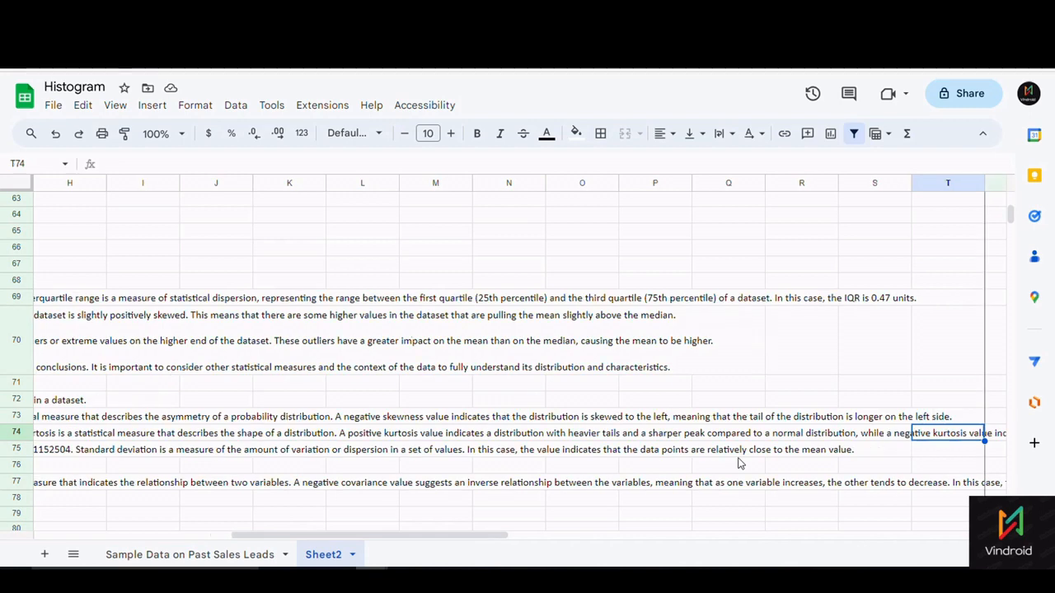
{"action": "key", "text": "Right"}
{"action": "key", "text": "Right"}
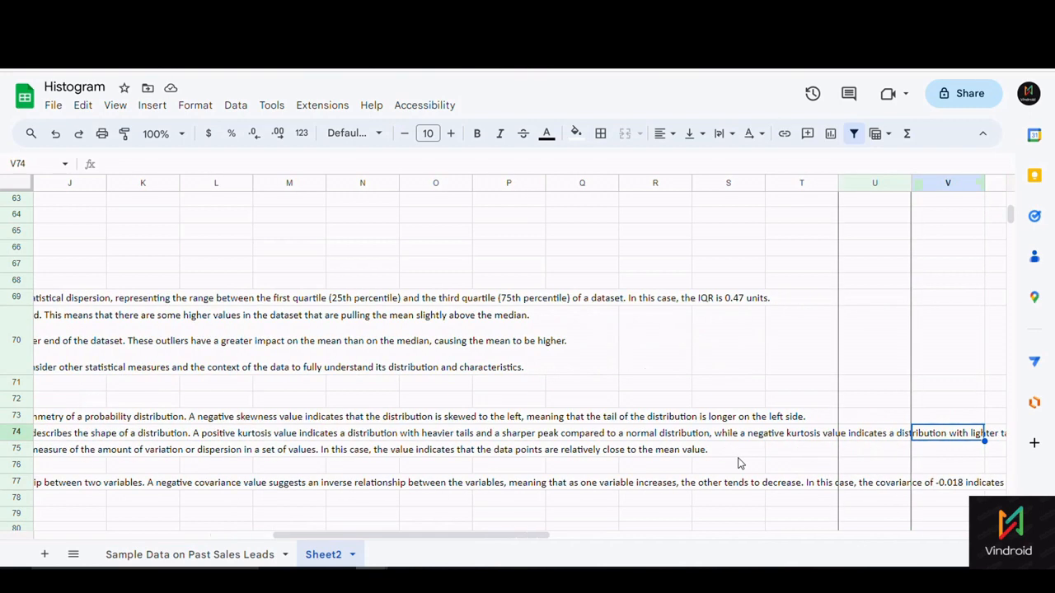
{"action": "key", "text": "Right"}
{"action": "key", "text": "Right"}
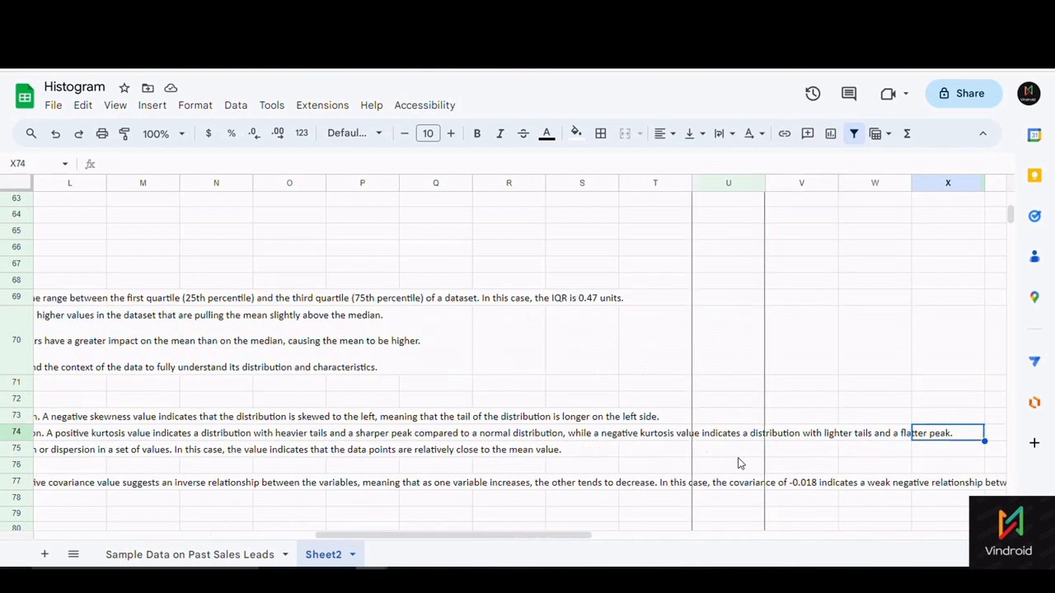
- Return to the kurtosis label in A74 and compare the explanation with the peak of the FREQUENCY vs. BIN curve
{"action": "key", "text": "Left"}
{"action": "key", "text": "Left"}
{"action": "key", "text": "Left"}
{"action": "key", "text": "Left"}
{"action": "key", "text": "Left"}
{"action": "key", "text": "Left"}
{"action": "key", "text": "Left"}
{"action": "key", "text": "Left"}
{"action": "key", "text": "Left"}
{"action": "key", "text": "Left"}
{"action": "key", "text": "Left"}
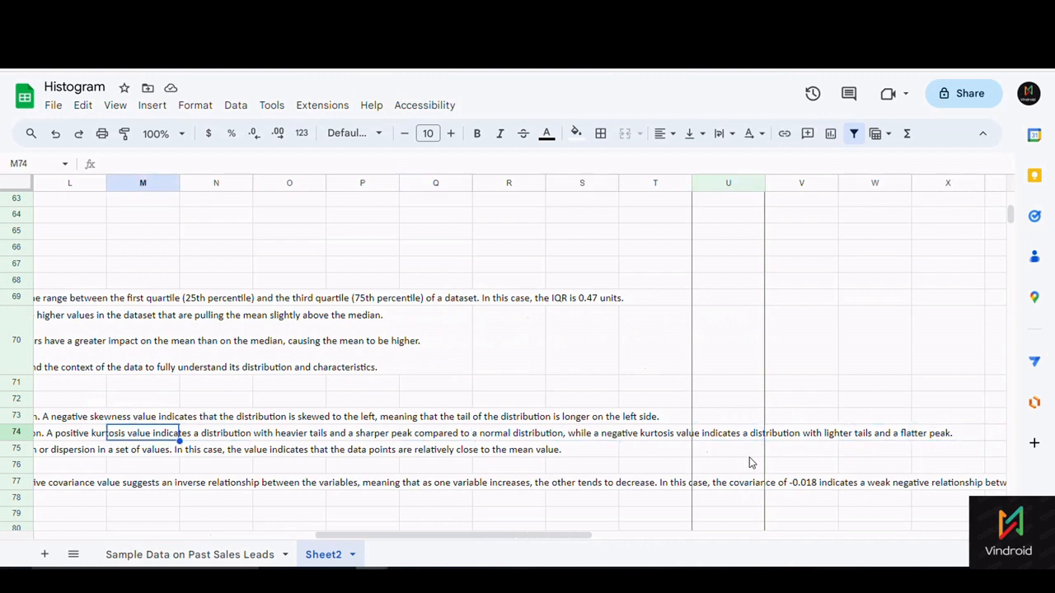
{"action": "key", "text": "Left"}
{"action": "key", "text": "Left"}
{"action": "key", "text": "Left"}
{"action": "key", "text": "Left"}
{"action": "key", "text": "Left"}
{"action": "key", "text": "Left"}
{"action": "key", "text": "Left"}
{"action": "key", "text": "Left"}
{"action": "key", "text": "Left"}
{"action": "key", "text": "Left"}
{"action": "key", "text": "Left"}
{"action": "key", "text": "Left"}
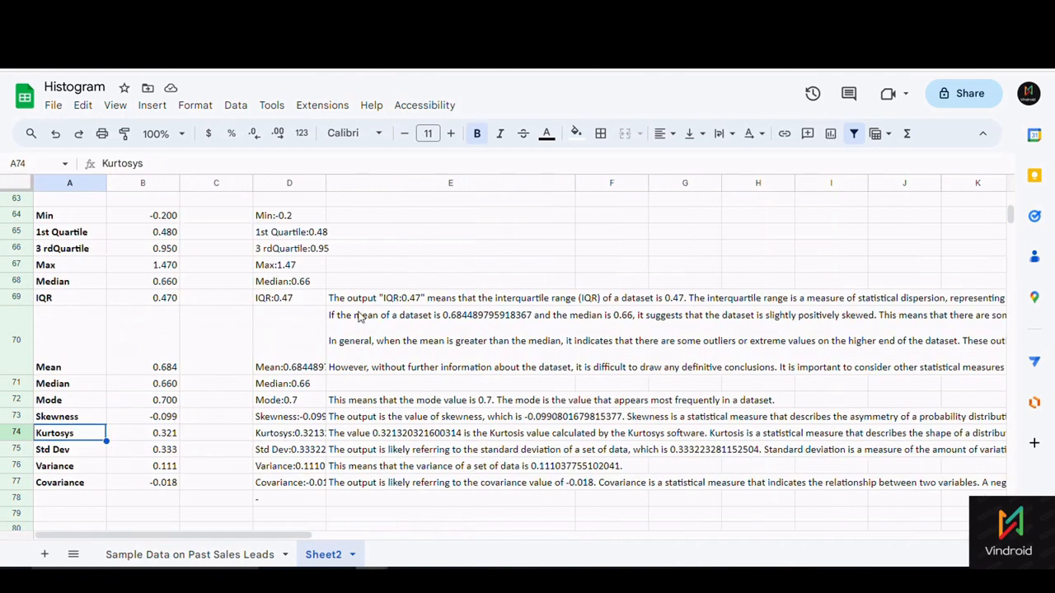
{"action": "scroll", "coordinate": [300, 286], "scroll_direction": "up", "scroll_amount": 15}
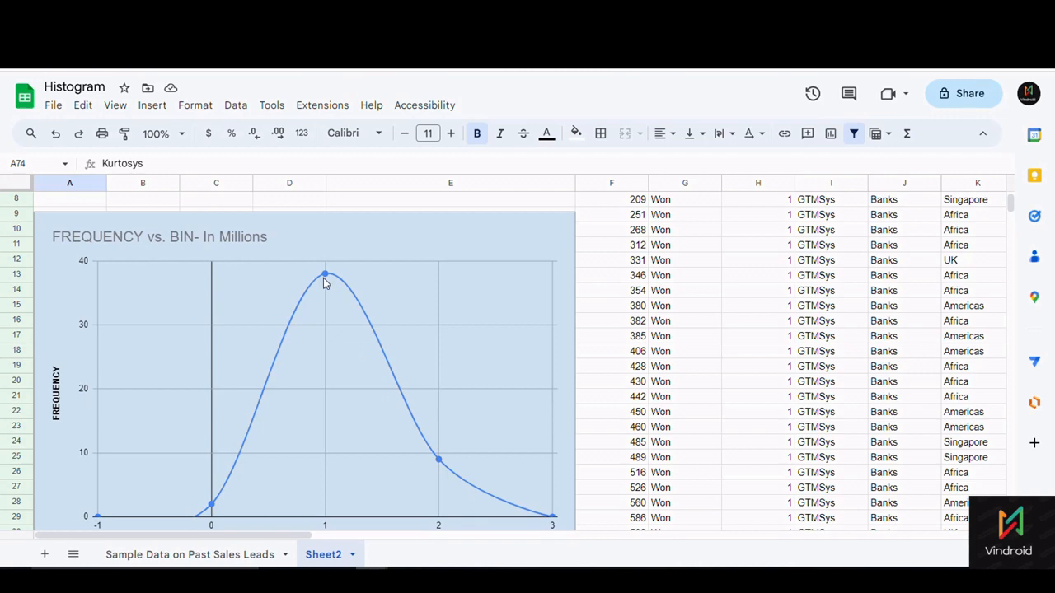
{"action": "scroll", "coordinate": [343, 347], "scroll_direction": "down", "scroll_amount": 20}
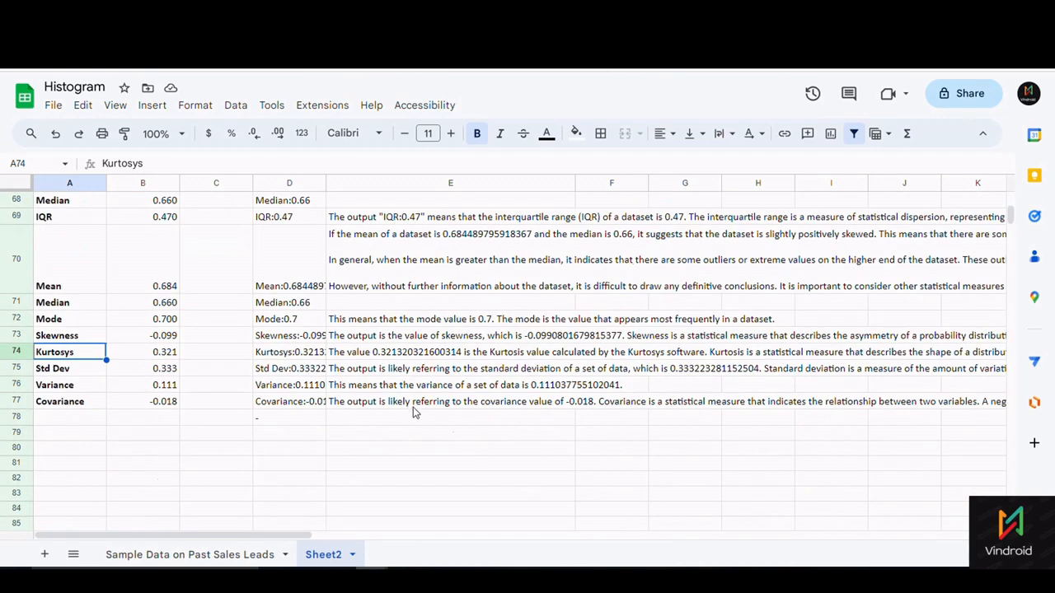
- Inspect the GPT formulas that explain the mode in E72 and the skewness in E73
{"action": "left_click", "coordinate": [354, 320]}
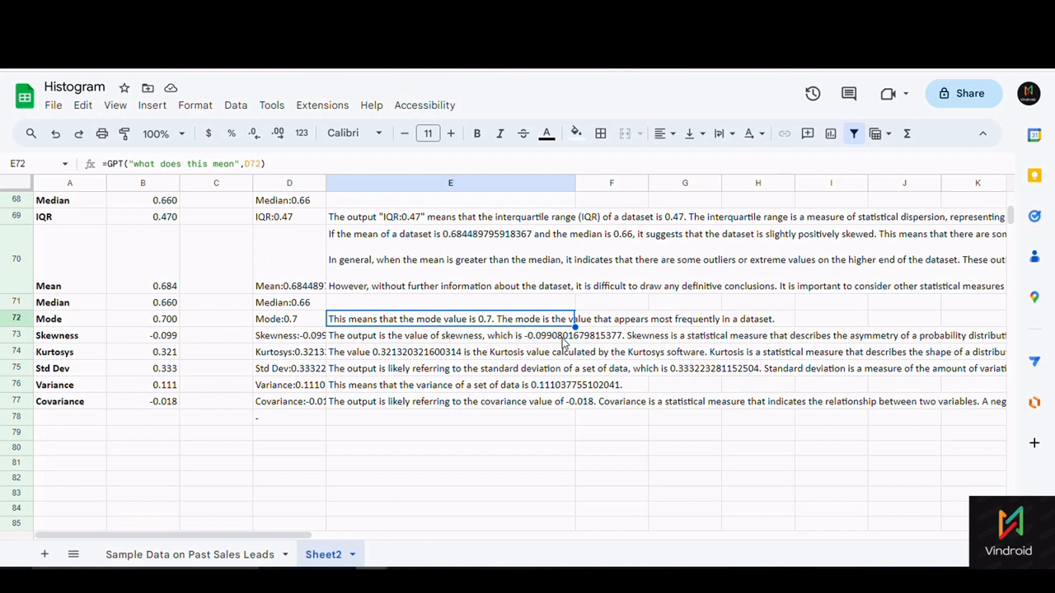
{"action": "left_click", "coordinate": [73, 321]}
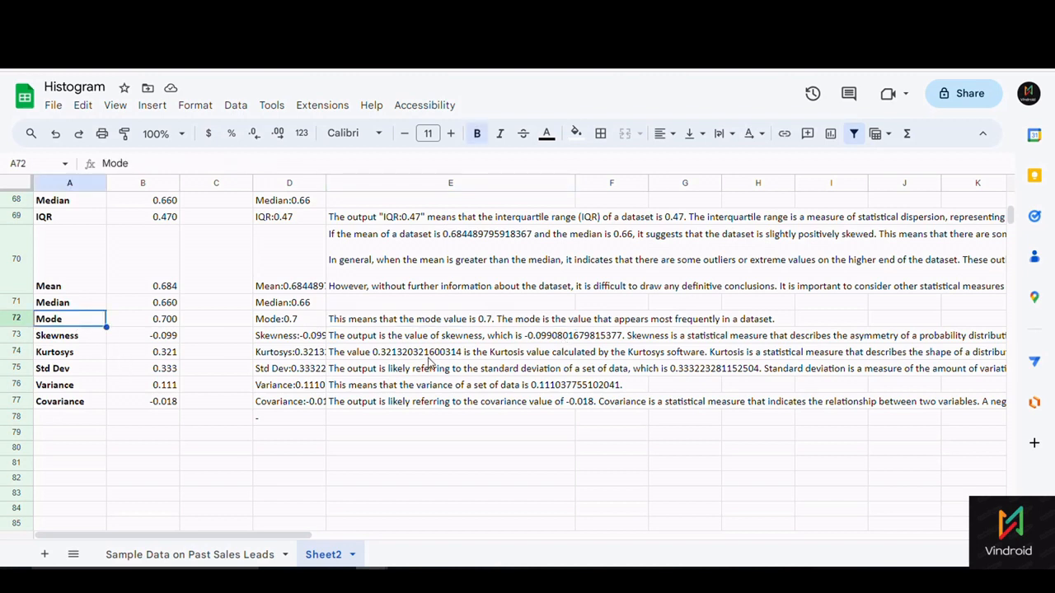
{"action": "left_click", "coordinate": [379, 338]}
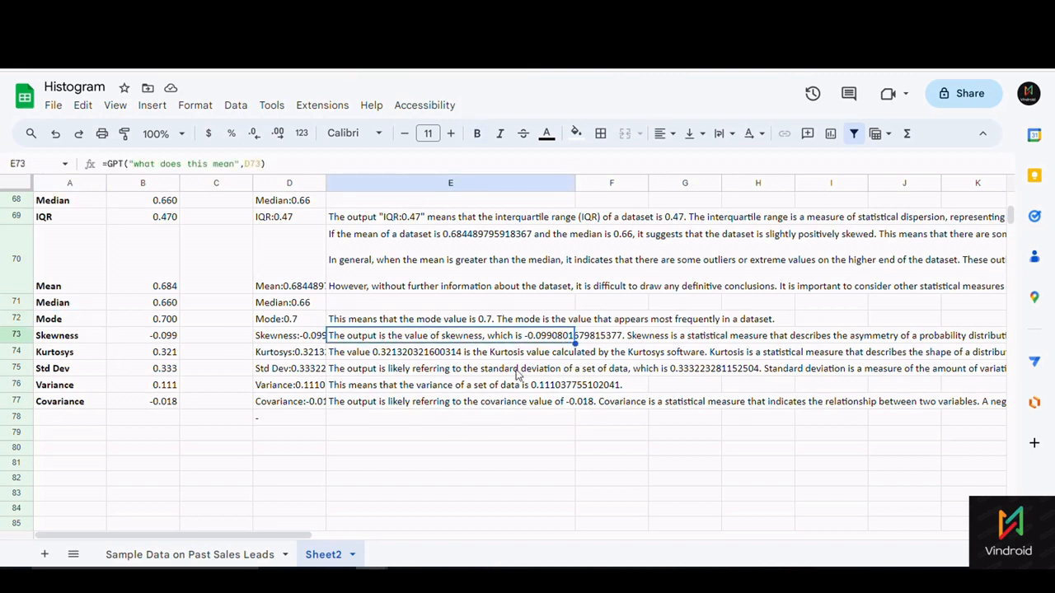
- Read the skewness explanation along row 73 to its end, focusing on what a negative value means
{"action": "left_click_drag", "start_coordinate": [277, 537], "coordinate": [467, 545]}
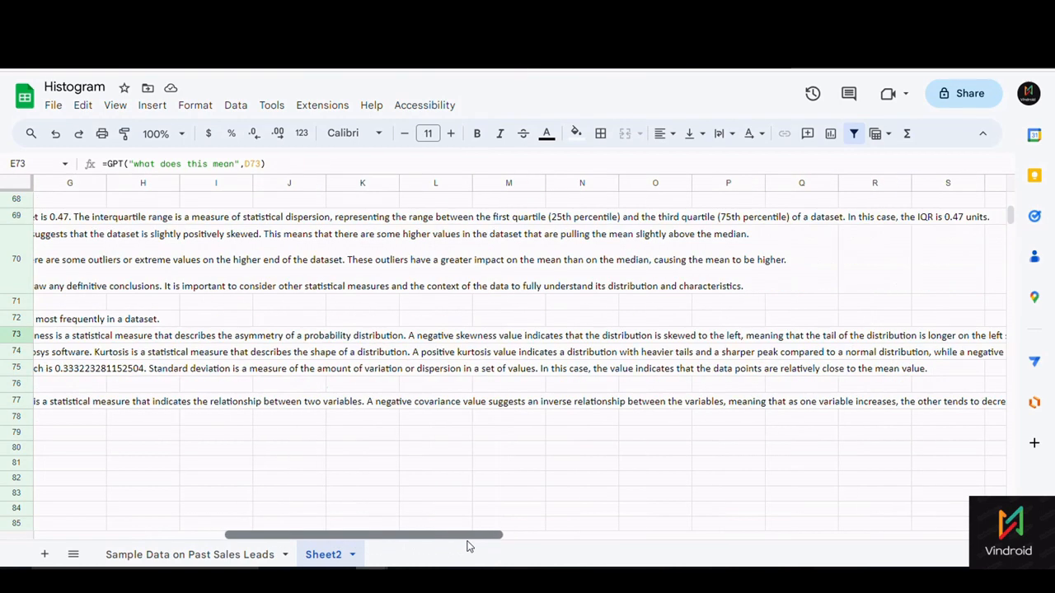
{"action": "left_click", "coordinate": [318, 337]}
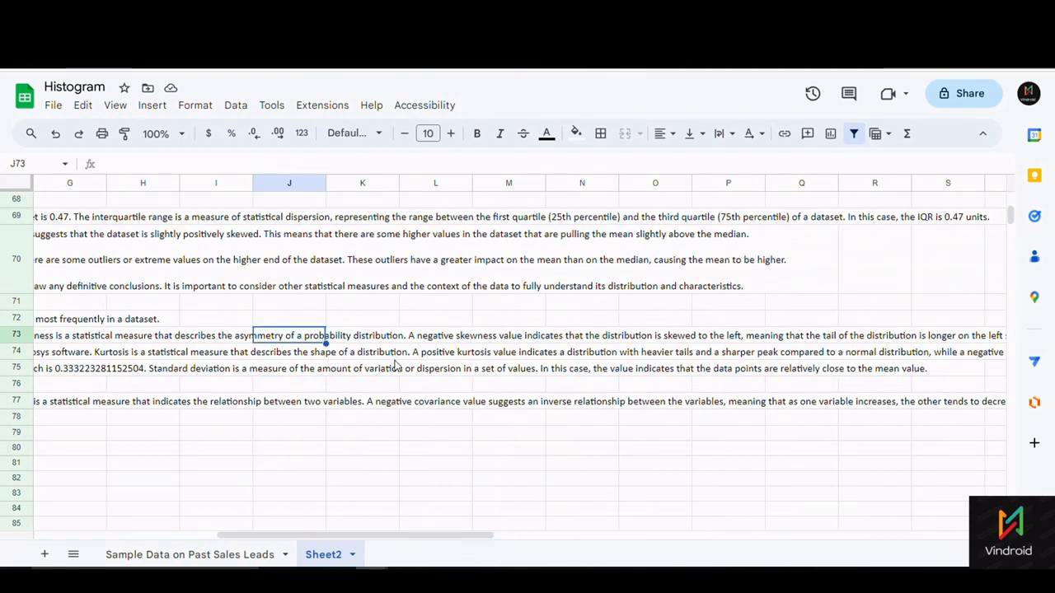
{"action": "left_click", "coordinate": [448, 337]}
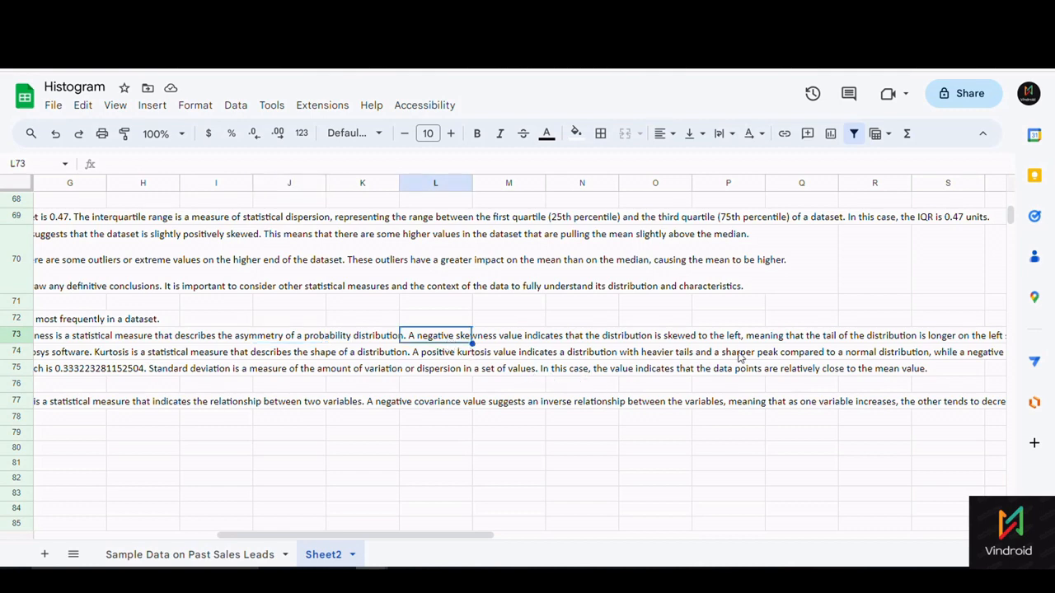
{"action": "left_click_drag", "start_coordinate": [443, 537], "coordinate": [515, 547]}
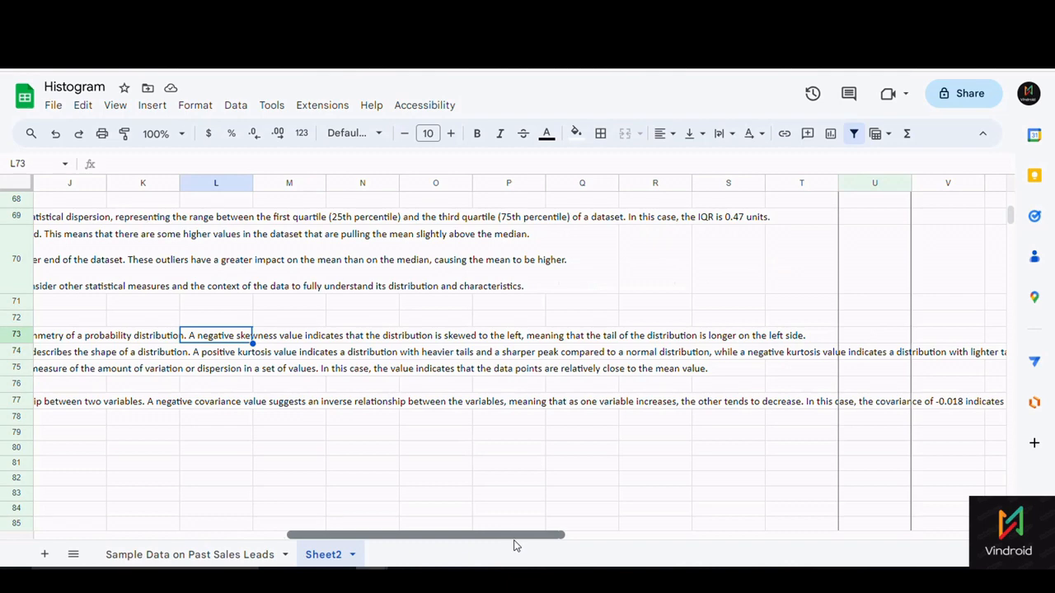
{"action": "left_click_drag", "start_coordinate": [513, 547], "coordinate": [179, 527]}
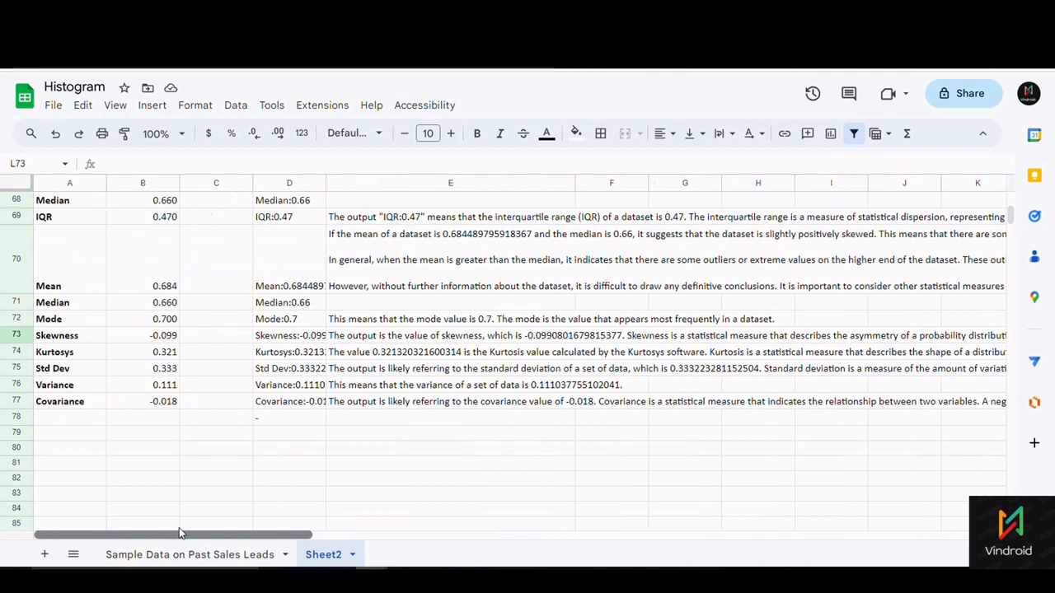
- Compare the skewness explanation with the tails of the frequency curve and the box plot above the statistics
{"action": "scroll", "coordinate": [108, 365], "scroll_direction": "up", "scroll_amount": 10}
{"action": "scroll", "coordinate": [314, 469], "scroll_direction": "up", "scroll_amount": 6}
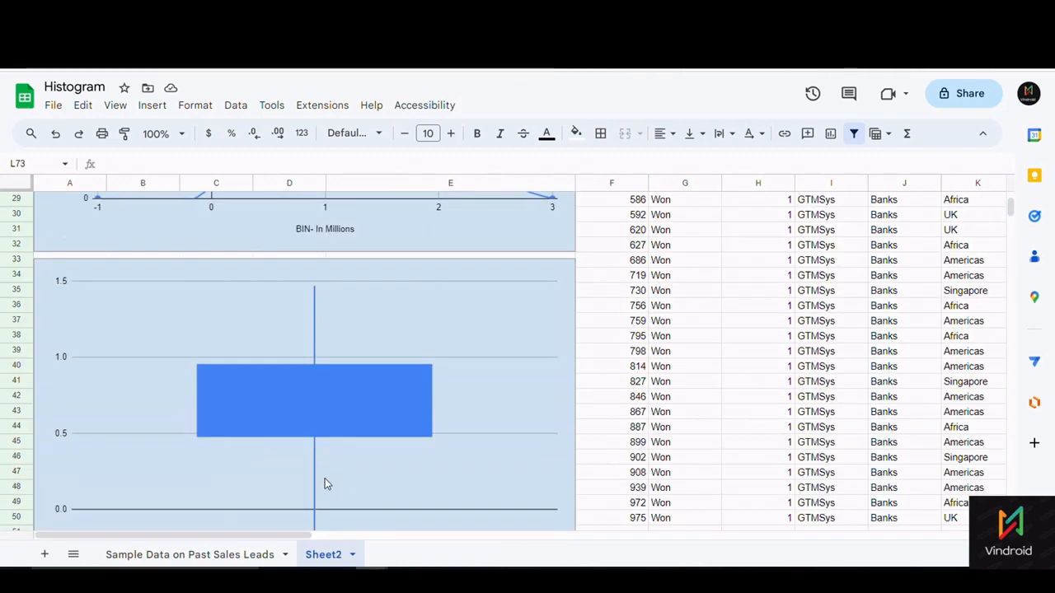
{"action": "scroll", "coordinate": [364, 427], "scroll_direction": "up", "scroll_amount": 2}
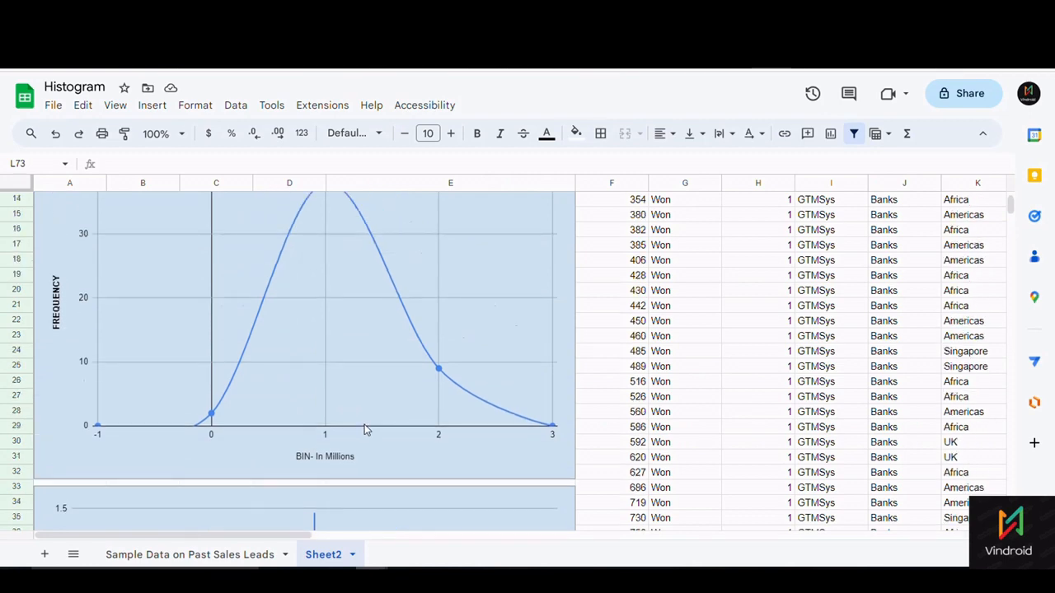
{"action": "scroll", "coordinate": [365, 429], "scroll_direction": "up", "scroll_amount": 4}
{"action": "scroll", "coordinate": [365, 429], "scroll_direction": "down", "scroll_amount": 20}
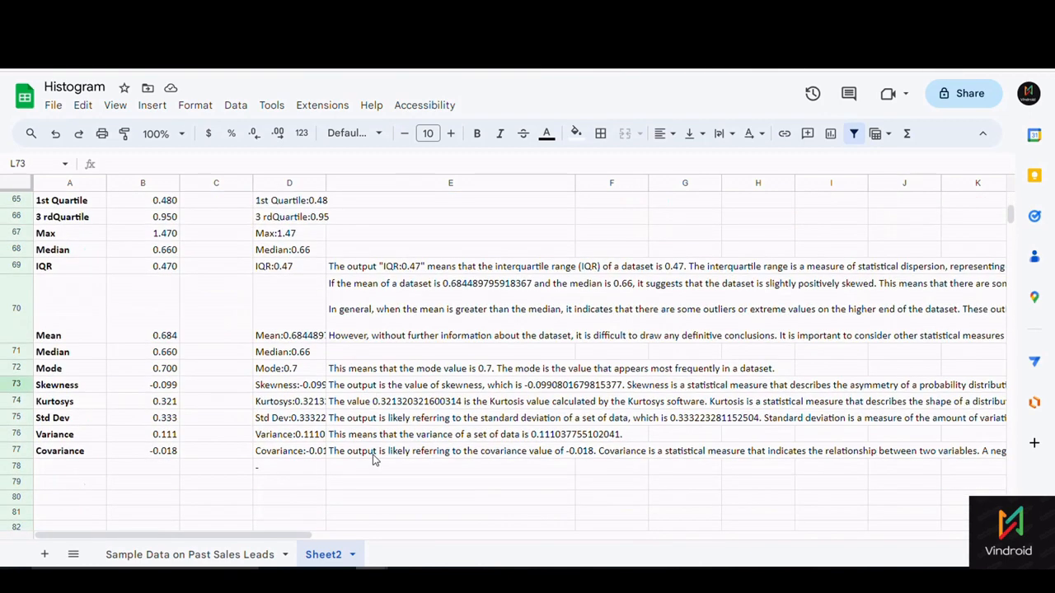
- Review the GPT explanation formulas in column E for mean, mode, kurtosis, variance, covariance, skewness and standard deviation
{"action": "left_click", "coordinate": [412, 306]}
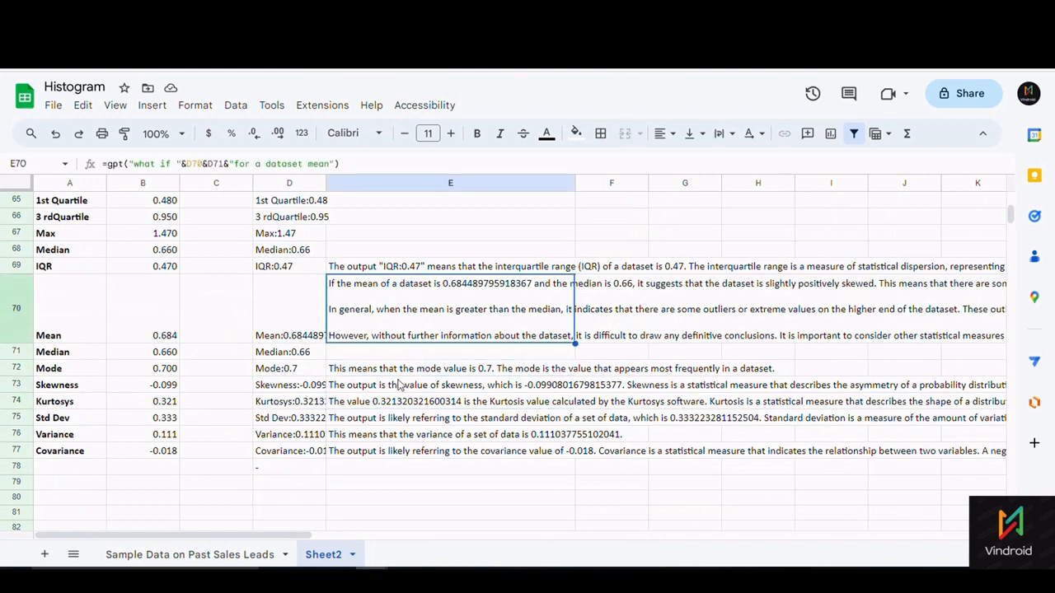
{"action": "left_click", "coordinate": [389, 371]}
{"action": "left_click", "coordinate": [390, 404]}
{"action": "left_click", "coordinate": [387, 434]}
{"action": "left_click", "coordinate": [387, 451]}
{"action": "left_click", "coordinate": [382, 388]}
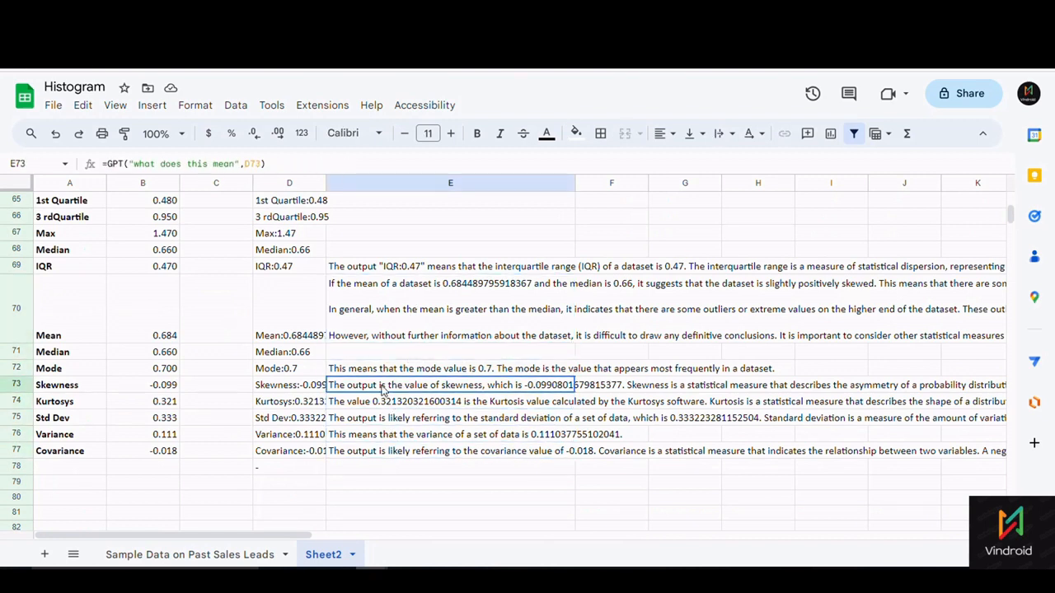
{"action": "left_click", "coordinate": [389, 340]}
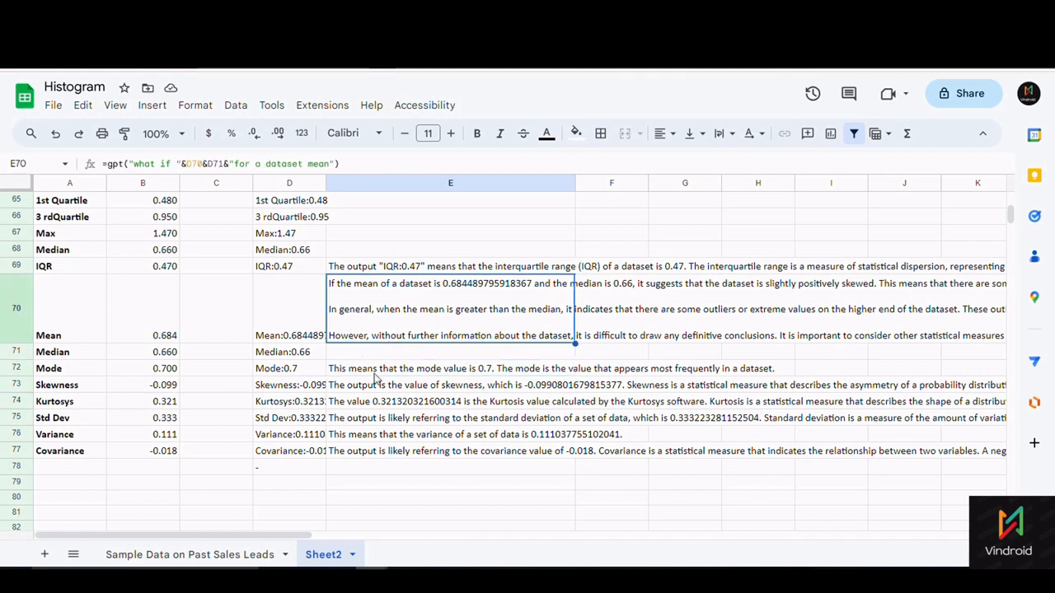
{"action": "left_click", "coordinate": [381, 419]}
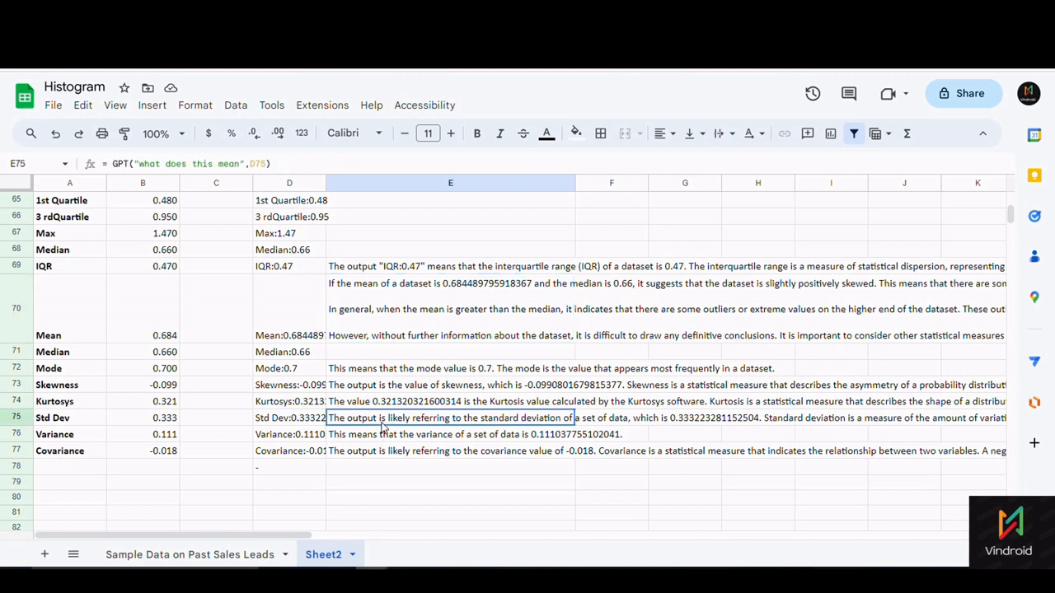
- Check the kurtosis explanation formula in E74 and highlight the GPT explanations in E69:E77
{"action": "left_click", "coordinate": [381, 406]}
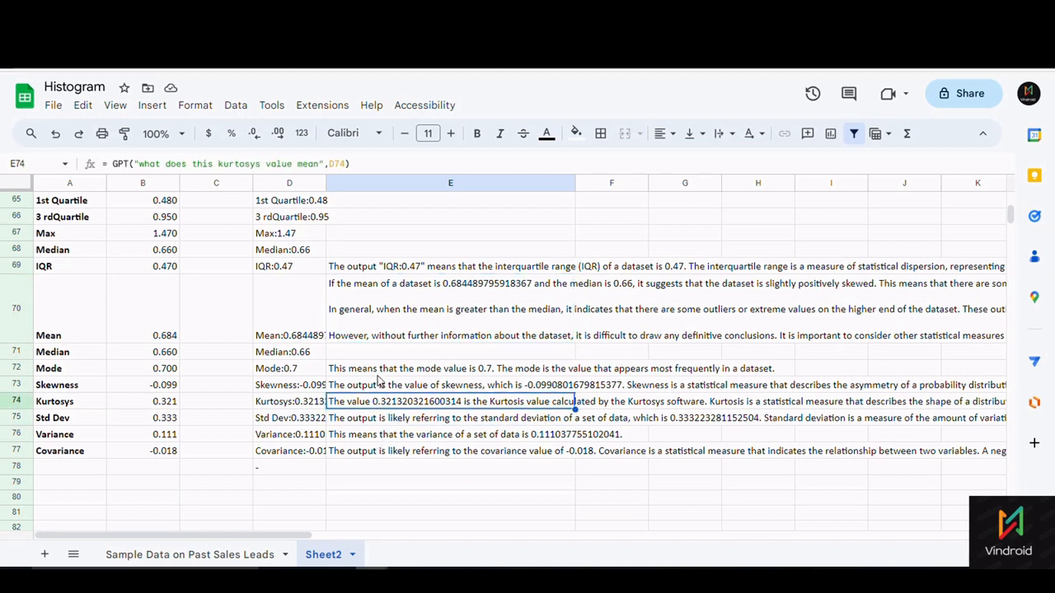
{"action": "left_click", "coordinate": [380, 375]}
{"action": "left_click", "coordinate": [369, 273]}
{"action": "left_click_drag", "start_coordinate": [366, 352], "coordinate": [350, 451]}
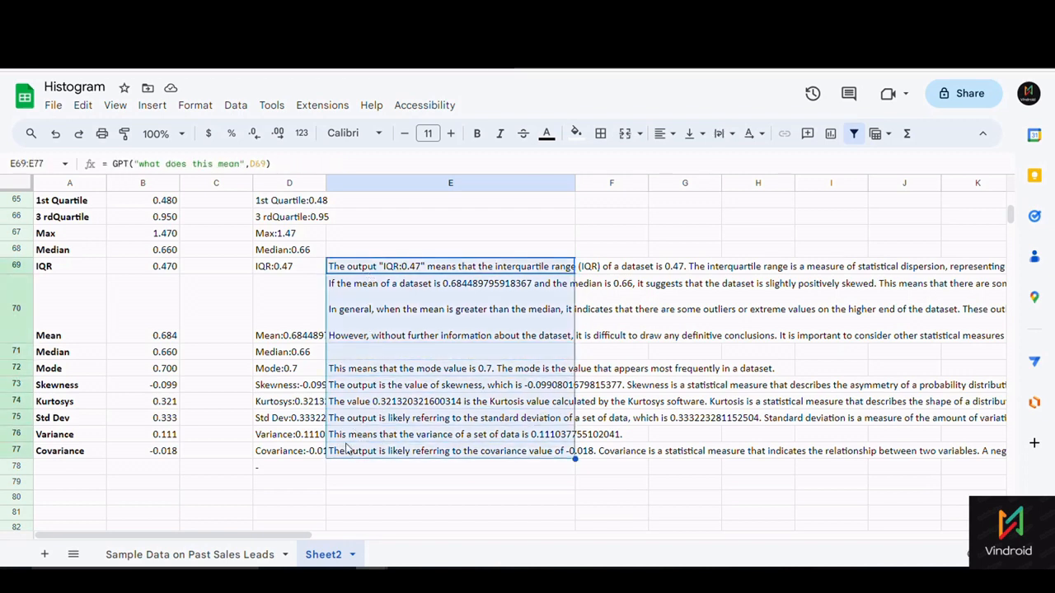
- Review the Reporting Status, Product, Industry and Region dropdowns in row 2 that drive the frequency chart
{"action": "scroll", "coordinate": [178, 412], "scroll_direction": "up", "scroll_amount": 5}
{"action": "scroll", "coordinate": [184, 385], "scroll_direction": "up", "scroll_amount": 8}
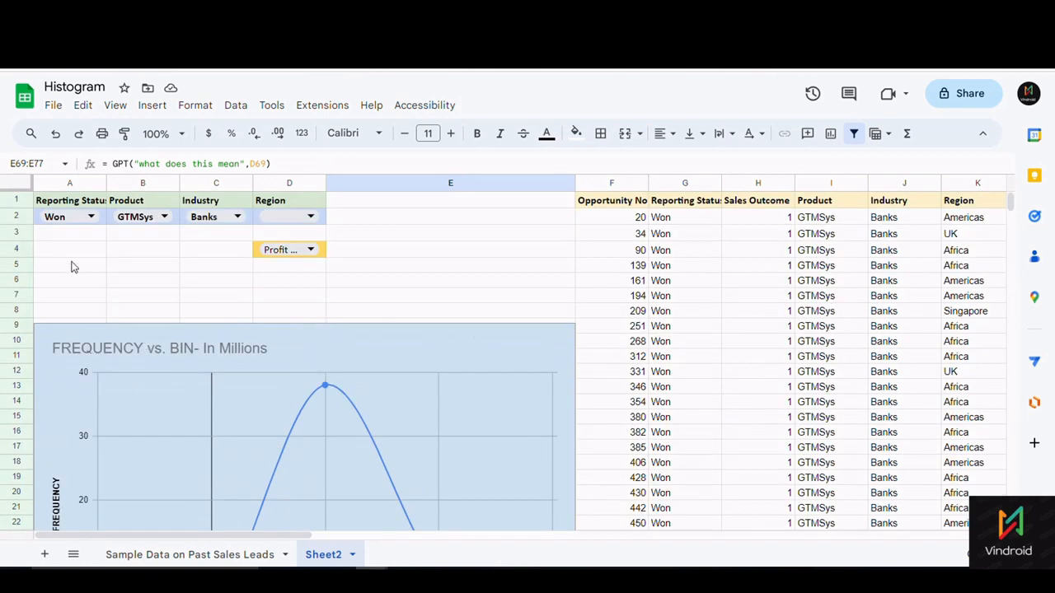
{"action": "left_click", "coordinate": [97, 218]}
{"action": "left_click", "coordinate": [97, 217]}
{"action": "left_click", "coordinate": [197, 285]}
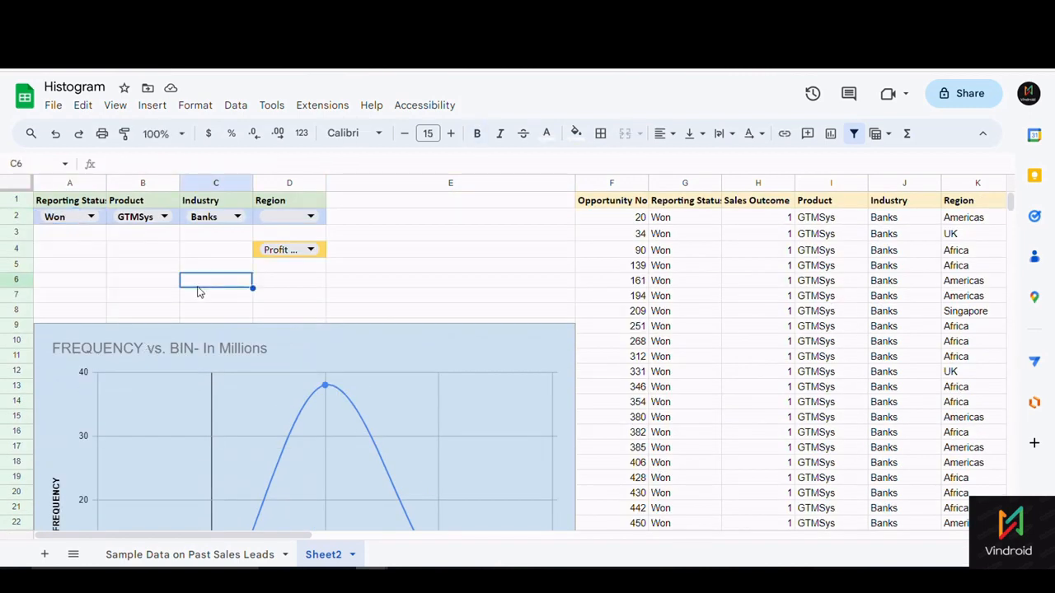
{"action": "scroll", "coordinate": [198, 297], "scroll_direction": "down", "scroll_amount": 3}
{"action": "scroll", "coordinate": [198, 298], "scroll_direction": "up", "scroll_amount": 3}
{"action": "left_click_drag", "start_coordinate": [300, 537], "coordinate": [183, 564]}
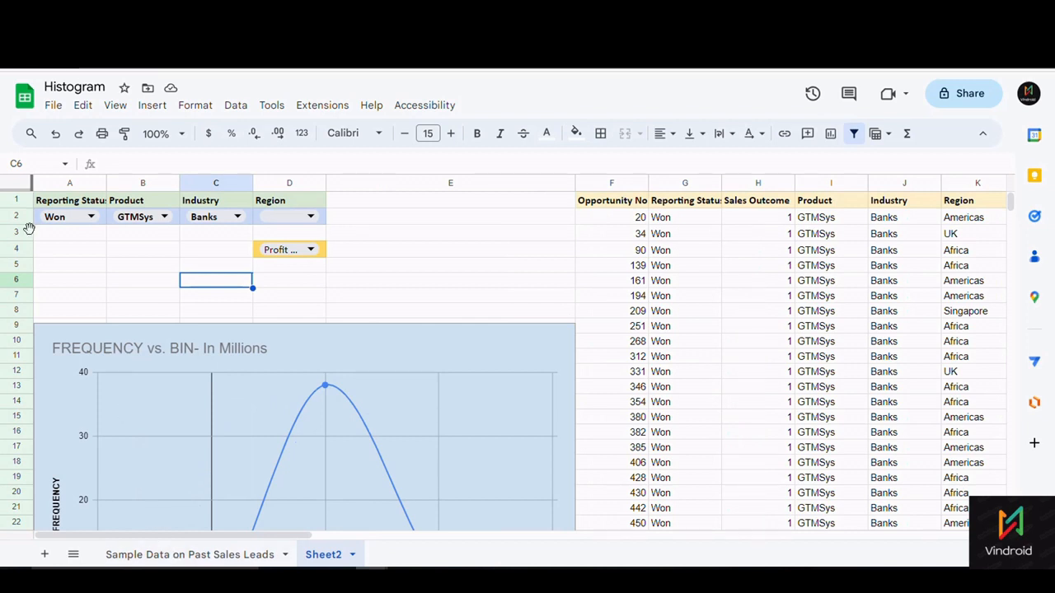
- Inspect the QUERY formula in F2 that filters the sales leads, and view the bin and frequency columns W and X
{"action": "left_click", "coordinate": [607, 218]}
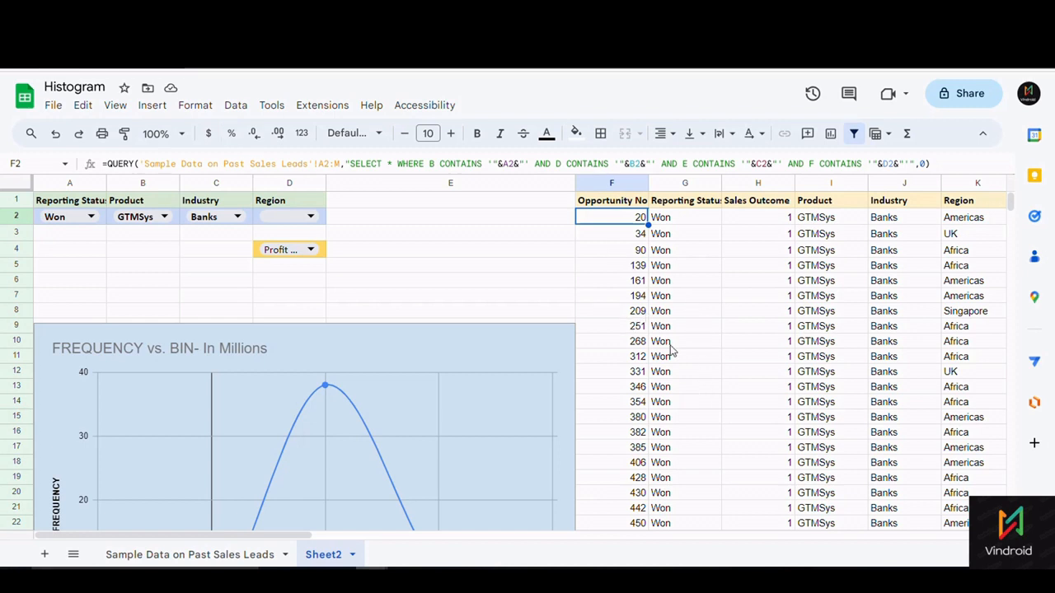
{"action": "left_click", "coordinate": [551, 281]}
{"action": "left_click", "coordinate": [622, 296]}
{"action": "left_click_drag", "start_coordinate": [309, 536], "coordinate": [644, 536]}
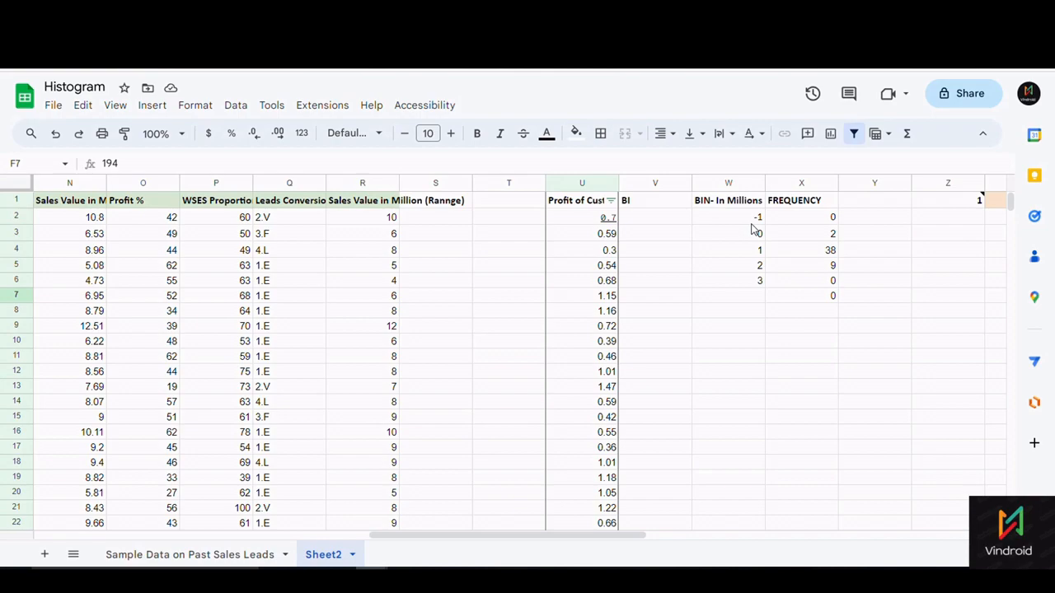
{"action": "left_click_drag", "start_coordinate": [556, 534], "coordinate": [140, 516]}
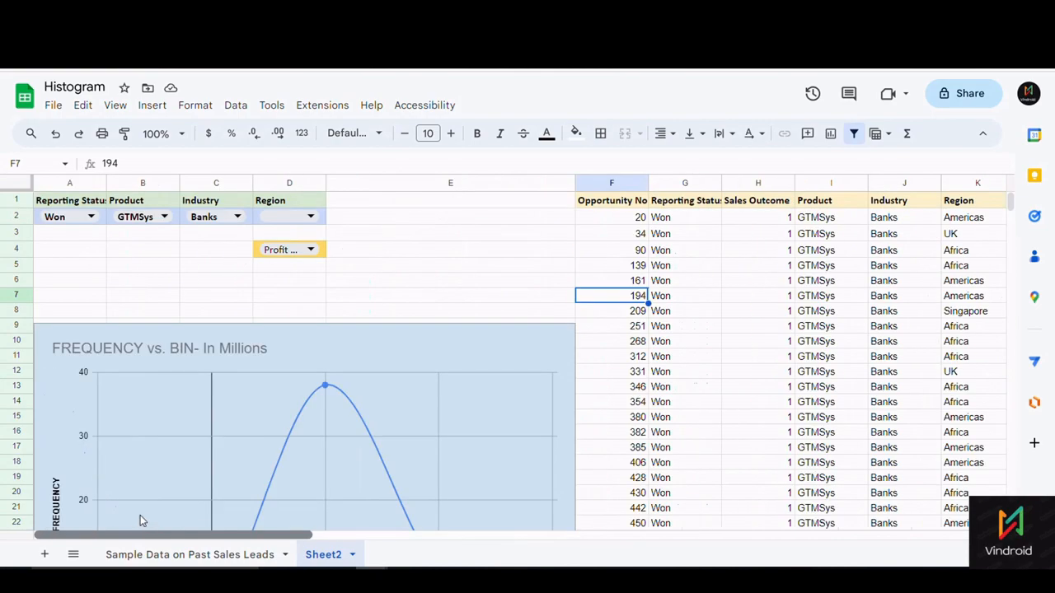
- Compare the Profit of Customer box plot with the outlier table and summary statistics below it
{"action": "scroll", "coordinate": [140, 516], "scroll_direction": "down", "scroll_amount": 10}
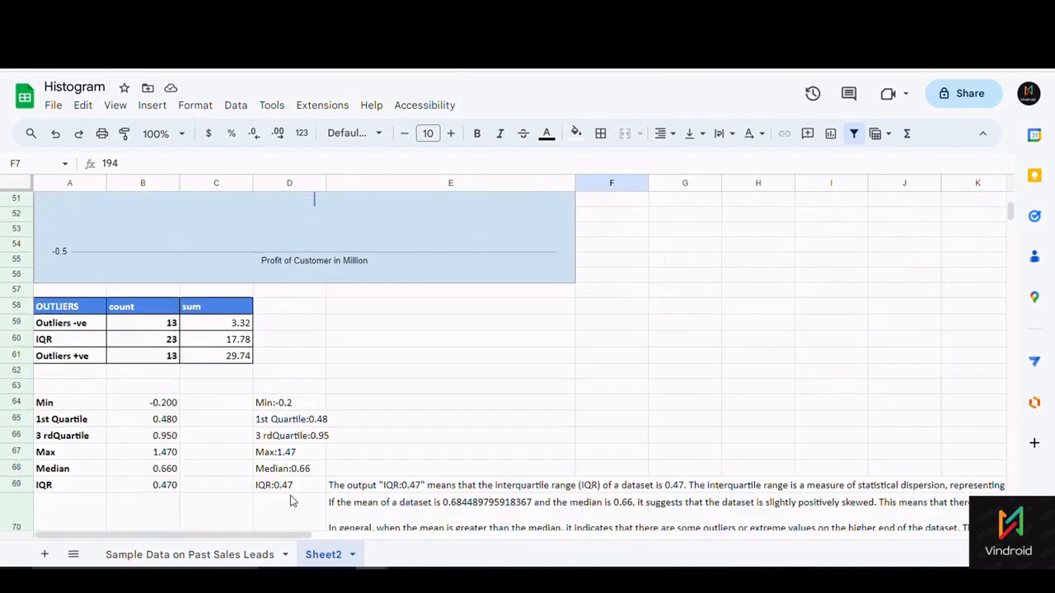
{"action": "scroll", "coordinate": [290, 500], "scroll_direction": "down", "scroll_amount": 3}
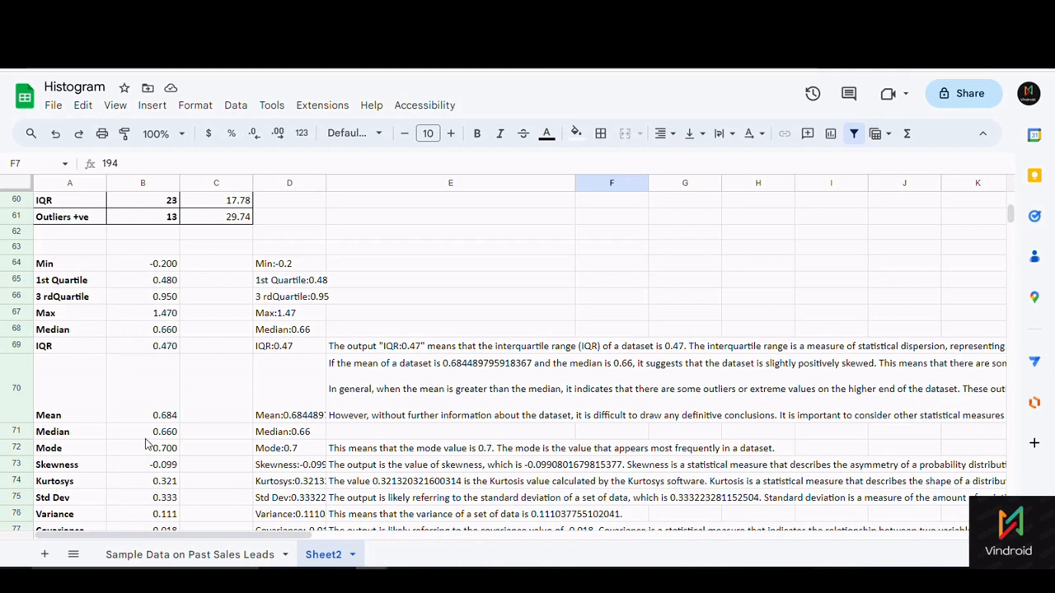
{"action": "scroll", "coordinate": [145, 445], "scroll_direction": "up", "scroll_amount": 8}
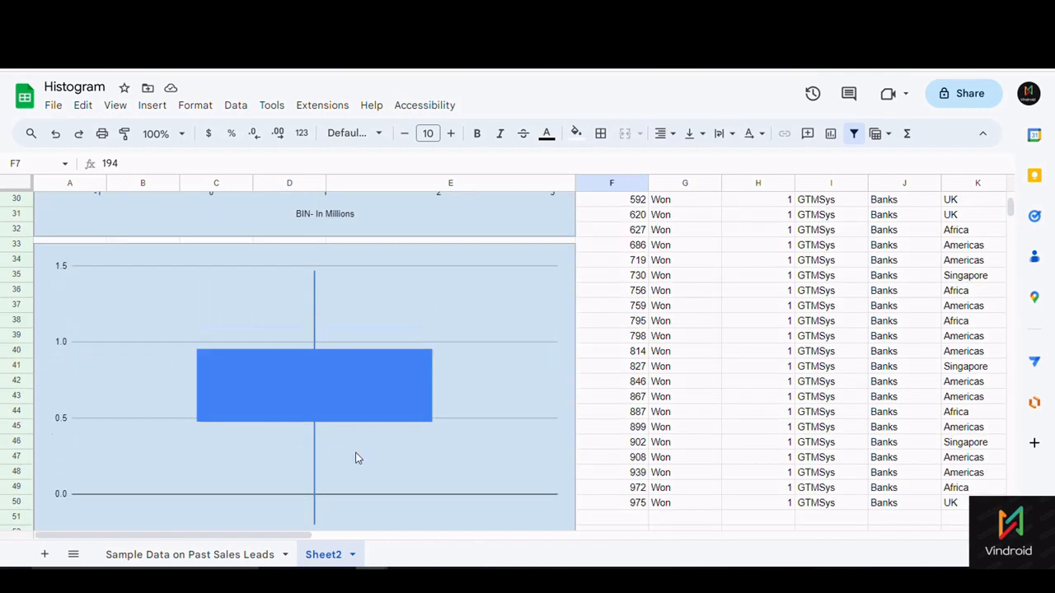
{"action": "scroll", "coordinate": [384, 454], "scroll_direction": "down", "scroll_amount": 5}
{"action": "scroll", "coordinate": [387, 454], "scroll_direction": "up", "scroll_amount": 4}
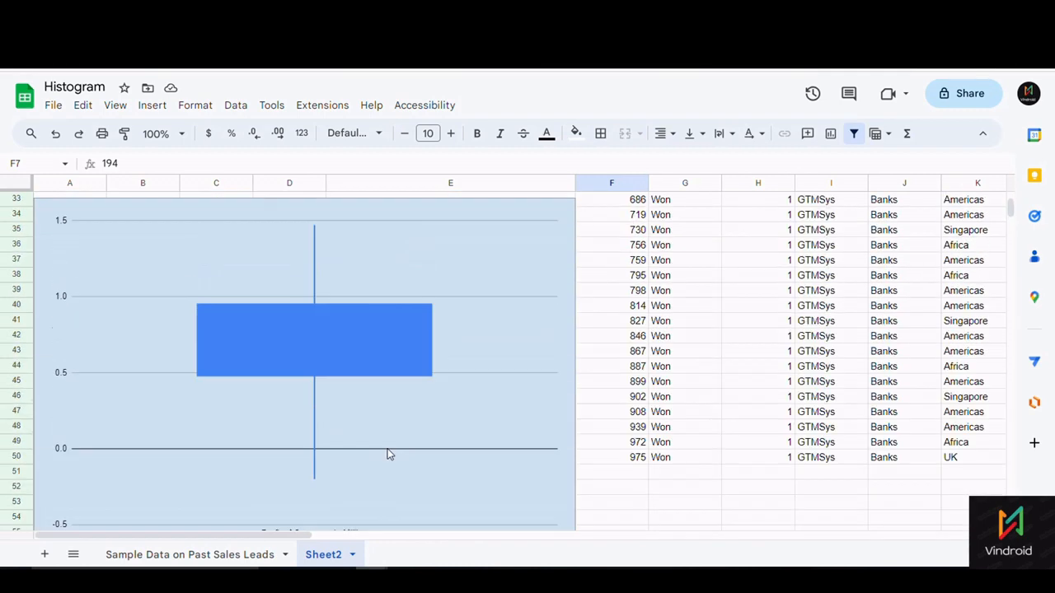
{"action": "scroll", "coordinate": [390, 452], "scroll_direction": "down", "scroll_amount": 2}
{"action": "scroll", "coordinate": [392, 451], "scroll_direction": "down", "scroll_amount": 1}
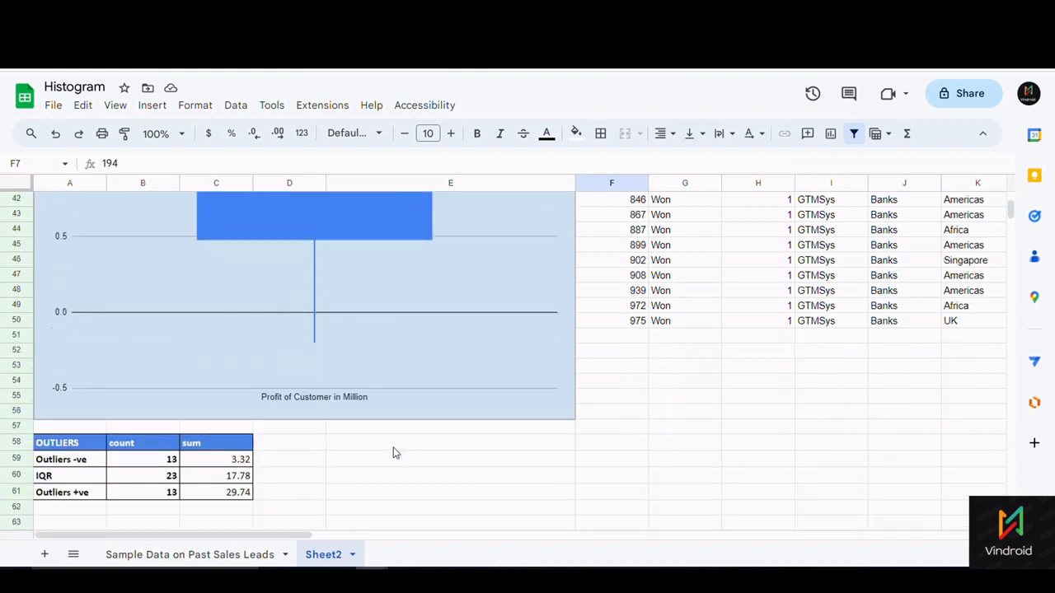
{"action": "scroll", "coordinate": [394, 451], "scroll_direction": "down", "scroll_amount": 2}
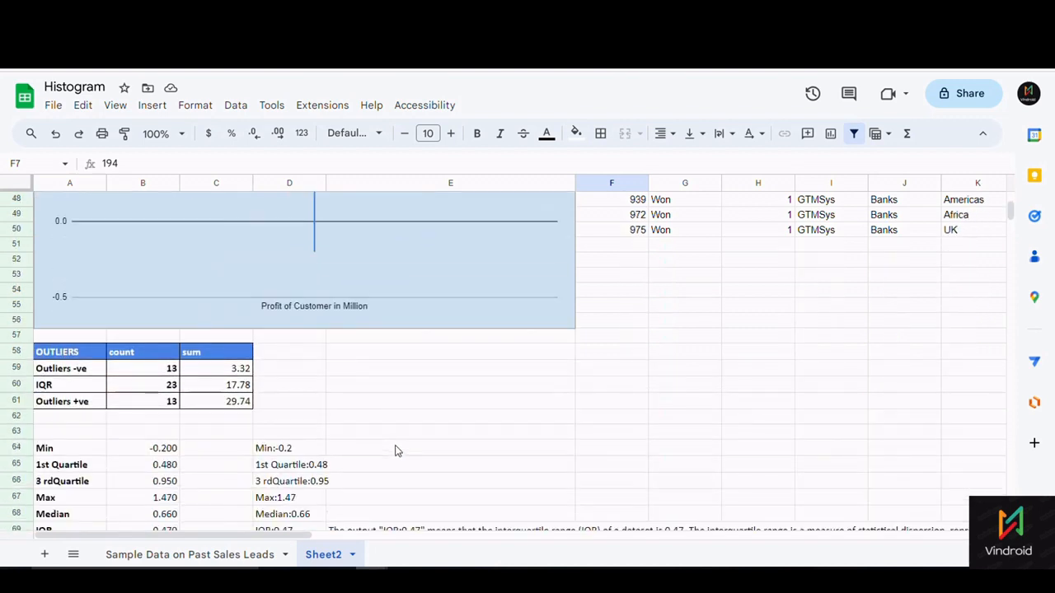
{"action": "scroll", "coordinate": [396, 449], "scroll_direction": "up", "scroll_amount": 2}
{"action": "scroll", "coordinate": [267, 338], "scroll_direction": "up", "scroll_amount": 3}
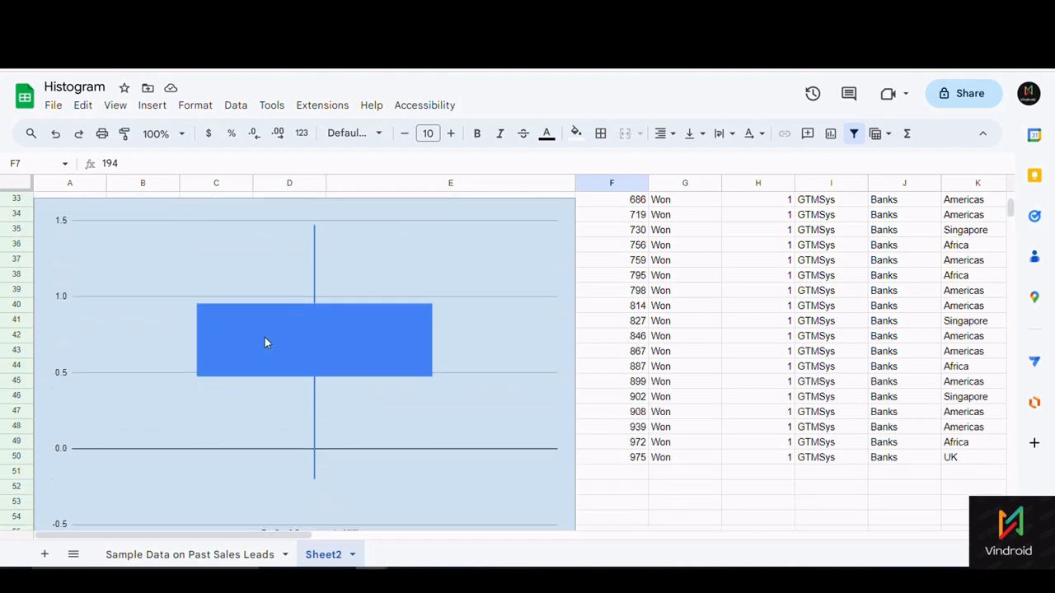
- Examine the labels, counts and sums of the outlier table in A59:C61
{"action": "scroll", "coordinate": [265, 346], "scroll_direction": "down", "scroll_amount": 4}
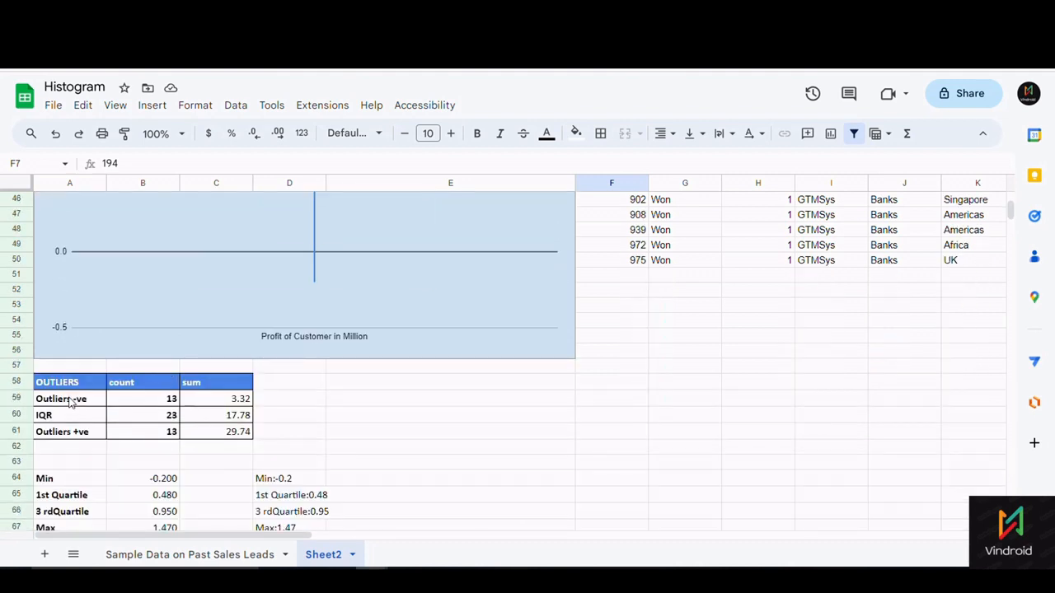
{"action": "left_click_drag", "start_coordinate": [71, 402], "coordinate": [73, 447]}
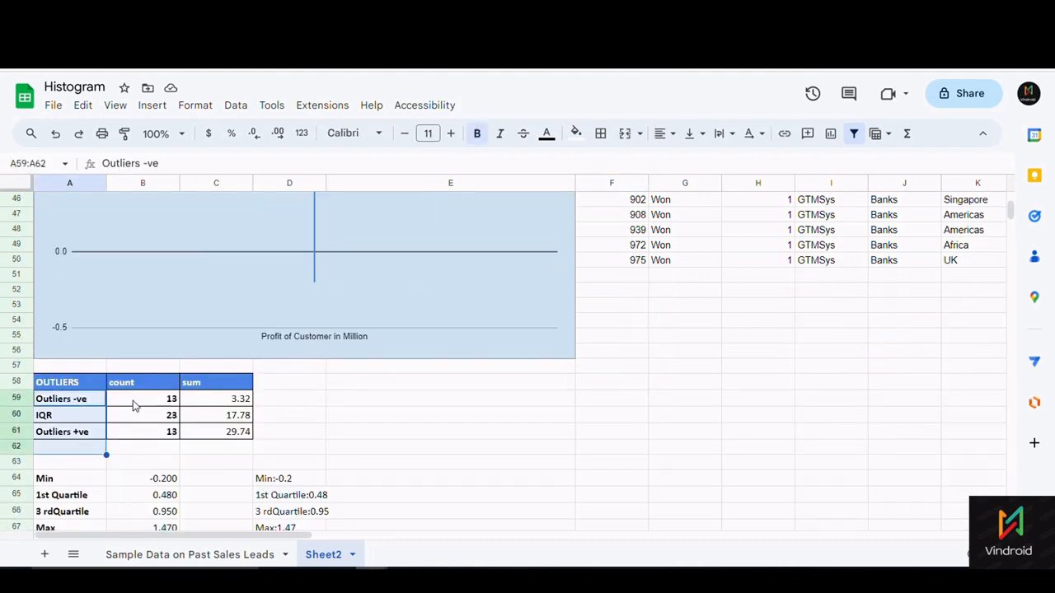
{"action": "left_click_drag", "start_coordinate": [135, 404], "coordinate": [129, 437]}
{"action": "left_click_drag", "start_coordinate": [212, 402], "coordinate": [212, 434]}
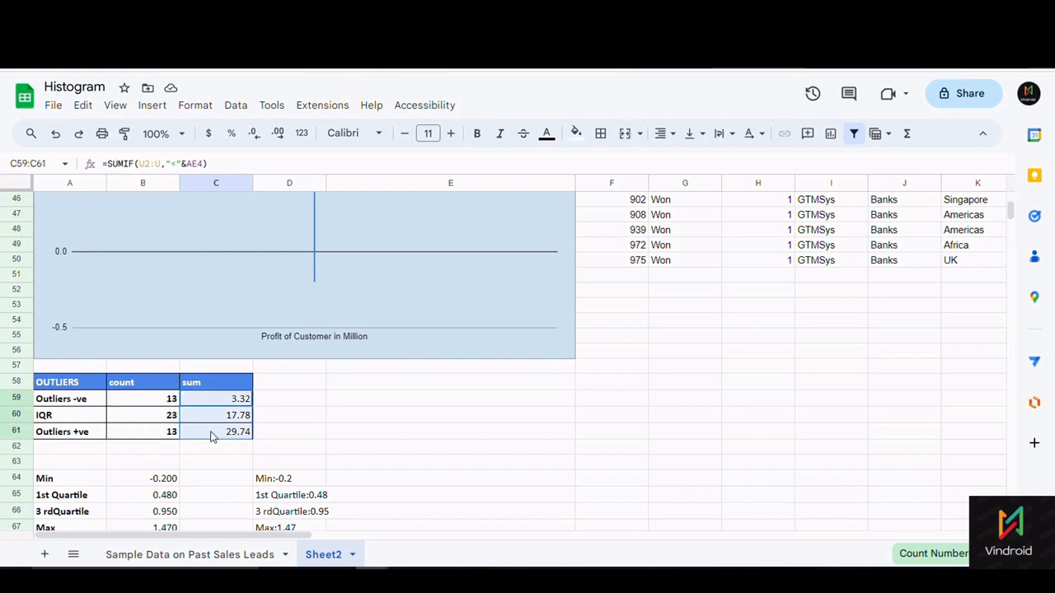
- Inspect the 1st Quartile HLOOKUP formula in B65 and the GPT formula explaining the IQR in E69
{"action": "scroll", "coordinate": [140, 432], "scroll_direction": "down", "scroll_amount": 5}
{"action": "scroll", "coordinate": [142, 425], "scroll_direction": "up", "scroll_amount": 3}
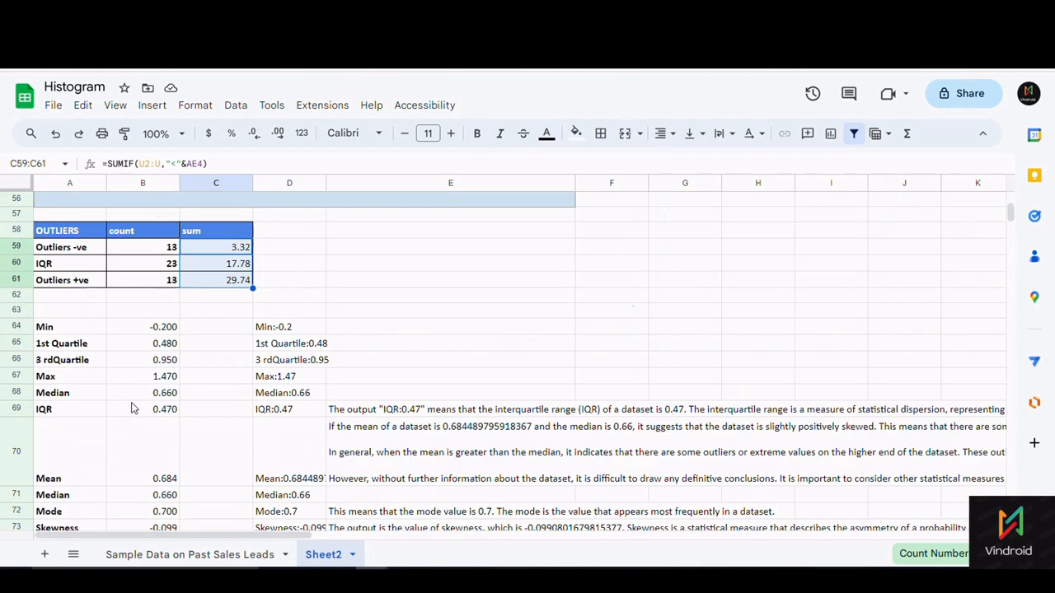
{"action": "left_click", "coordinate": [79, 330]}
{"action": "left_click", "coordinate": [78, 346]}
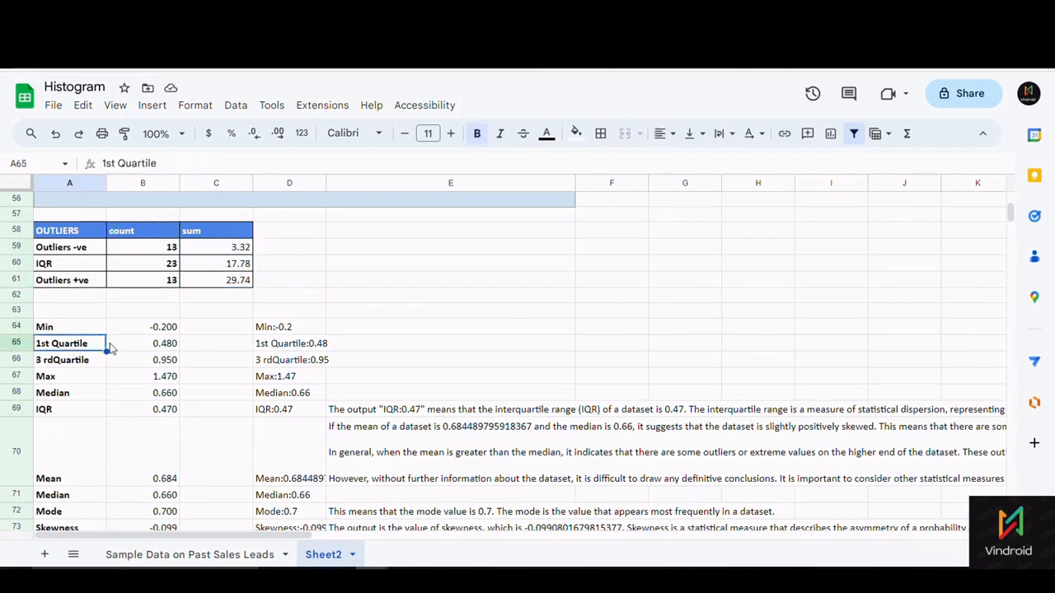
{"action": "key", "text": "Right"}
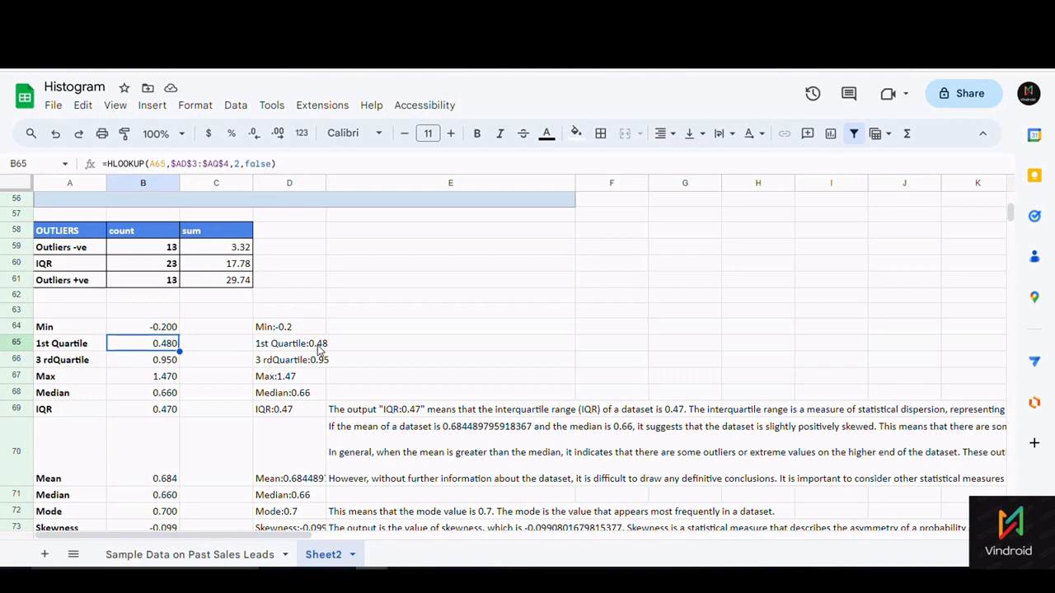
{"action": "left_click", "coordinate": [338, 414]}
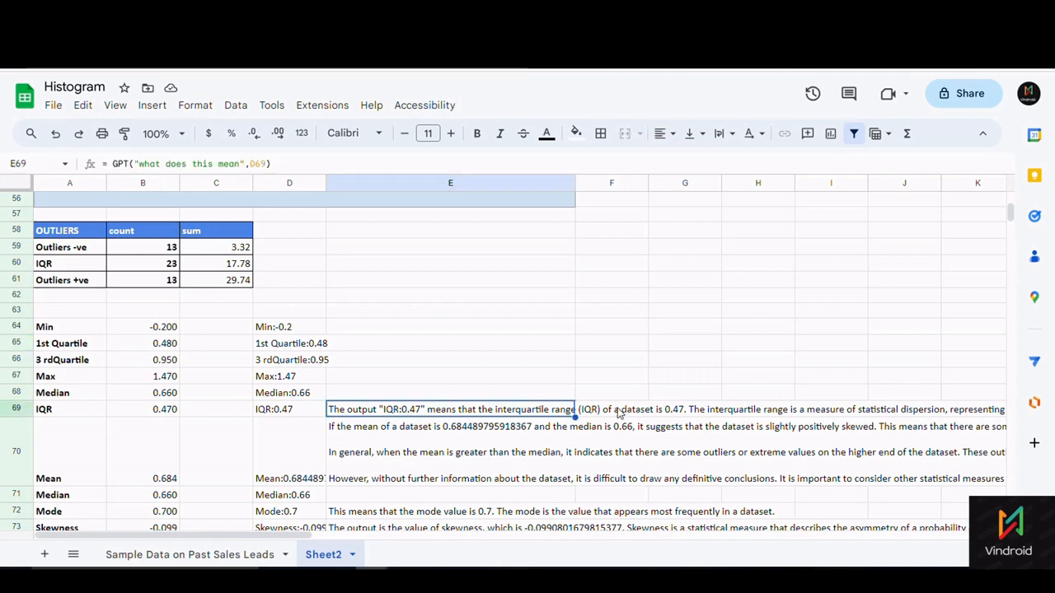
- Look over the GPT explanations through row 77, then the box plot and frequency chart up to the dropdowns
{"action": "scroll", "coordinate": [620, 412], "scroll_direction": "down", "scroll_amount": 2}
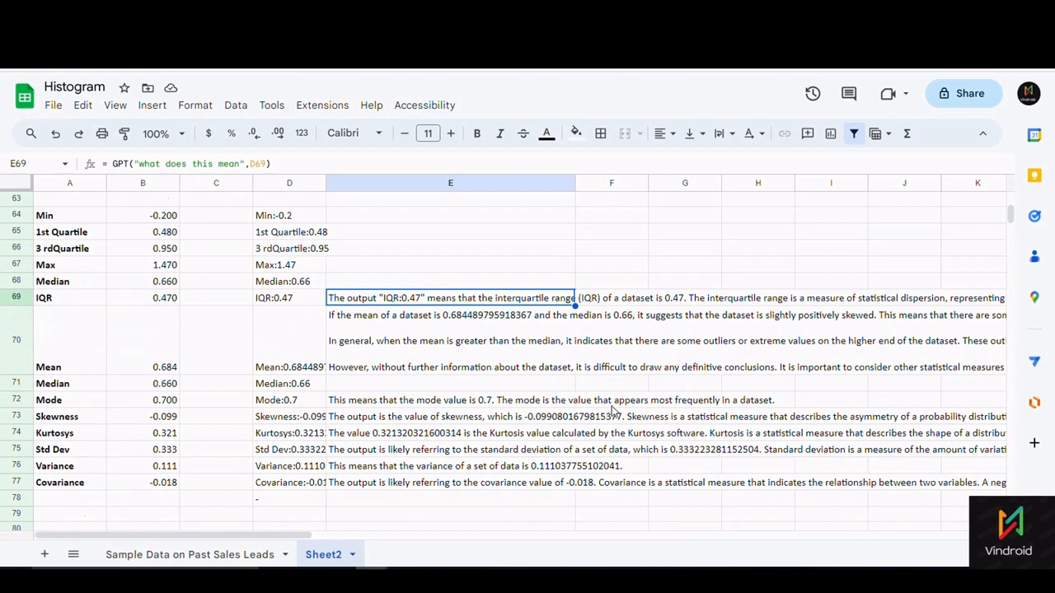
{"action": "scroll", "coordinate": [612, 410], "scroll_direction": "up", "scroll_amount": 5}
{"action": "scroll", "coordinate": [614, 399], "scroll_direction": "down", "scroll_amount": 6}
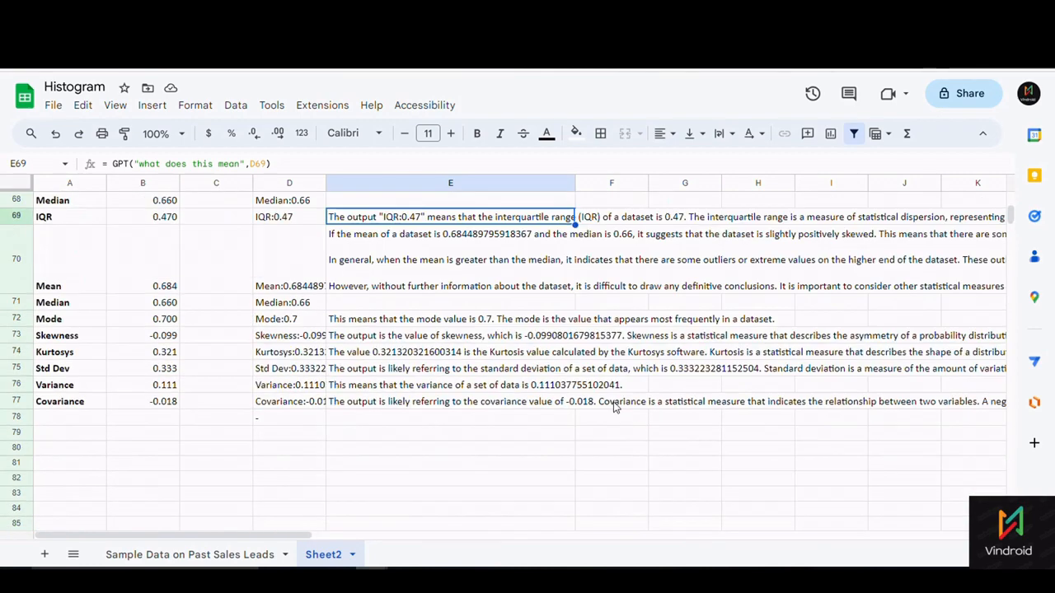
{"action": "scroll", "coordinate": [613, 406], "scroll_direction": "up", "scroll_amount": 10}
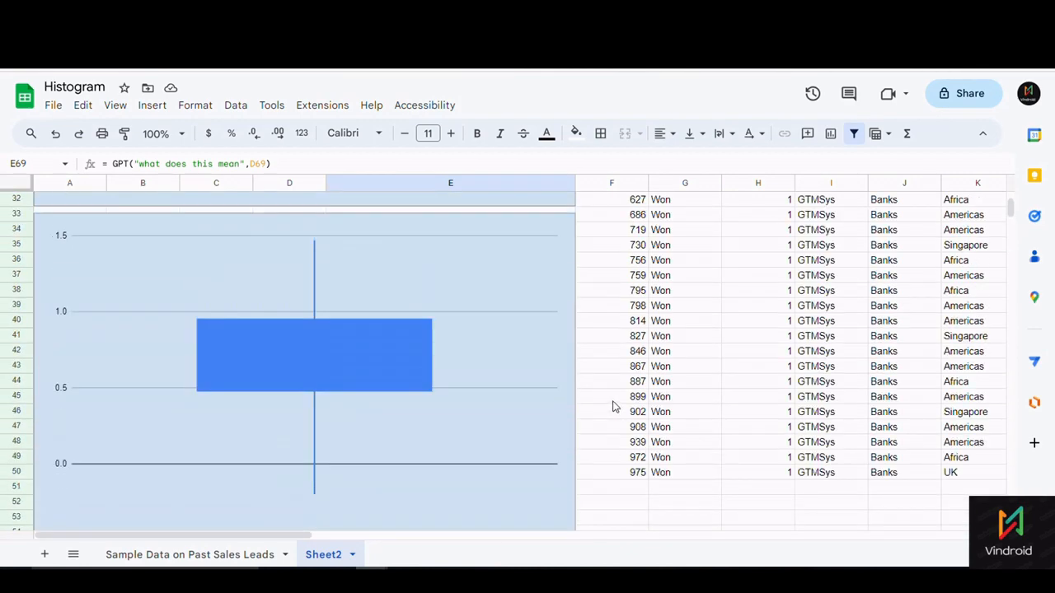
{"action": "scroll", "coordinate": [614, 403], "scroll_direction": "up", "scroll_amount": 9}
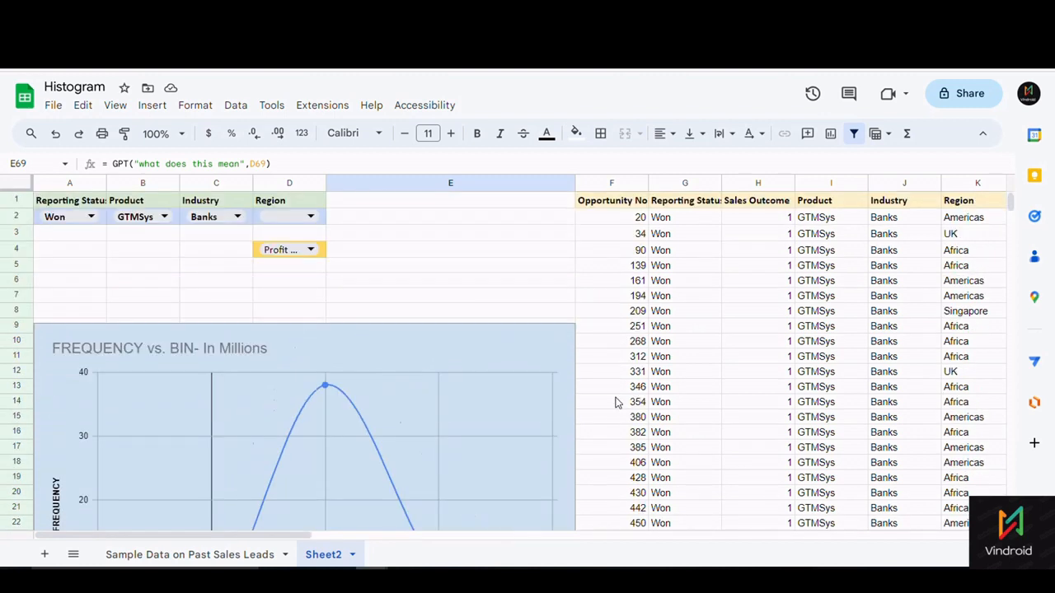